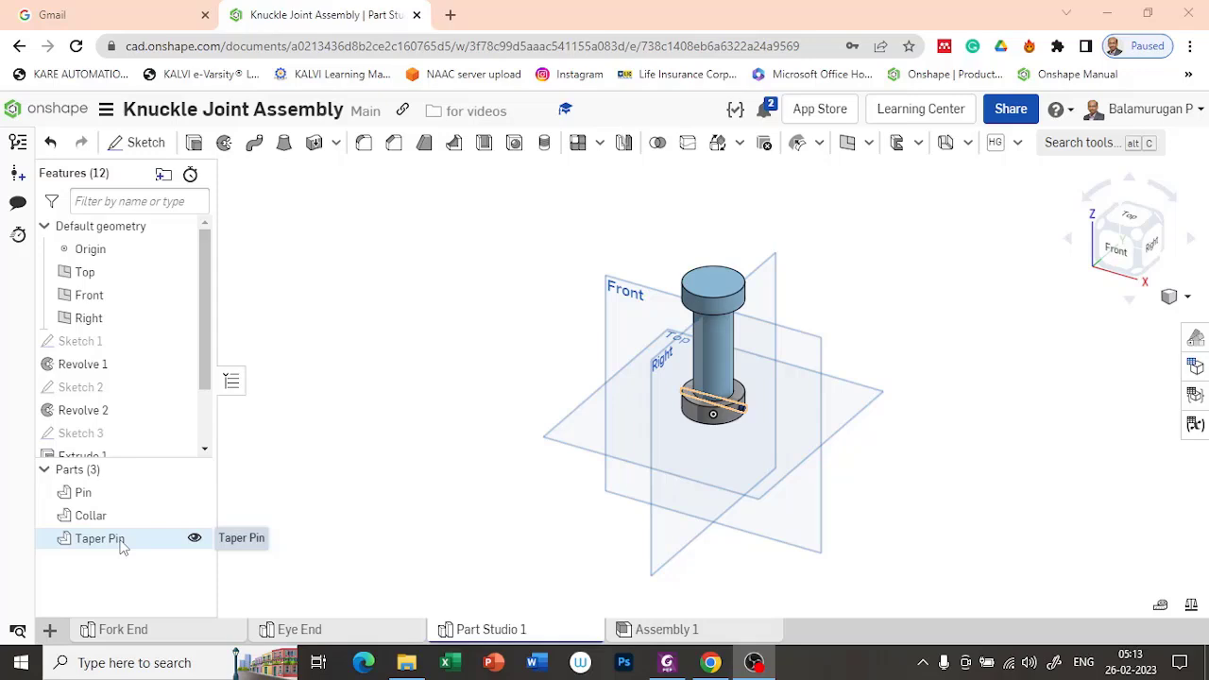
# Step: Insert the Fork End part into Assembly 1
pyautogui.click(684, 639)
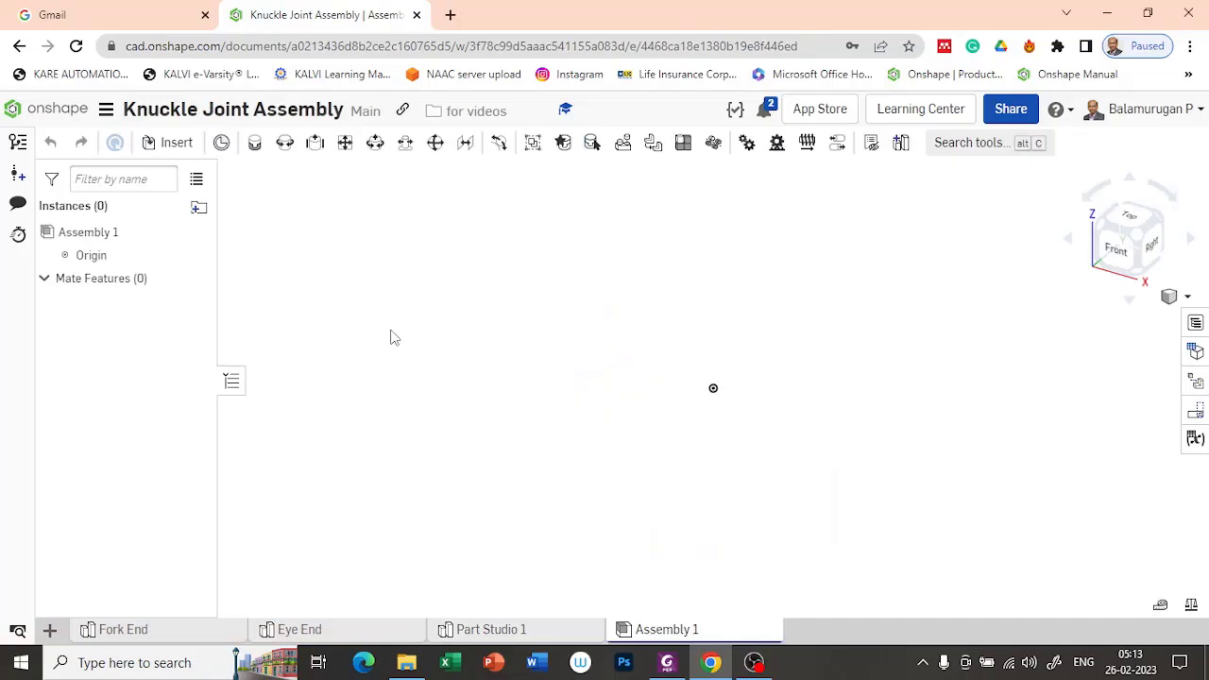
pyautogui.click(168, 144)
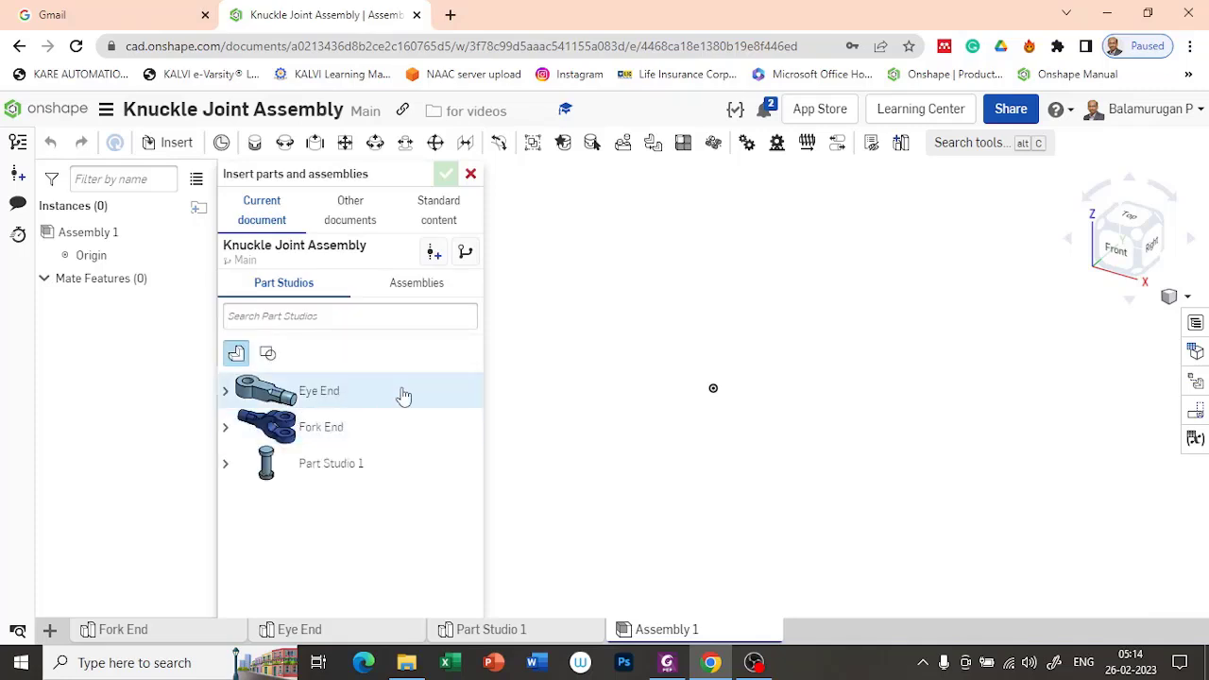
pyautogui.click(326, 429)
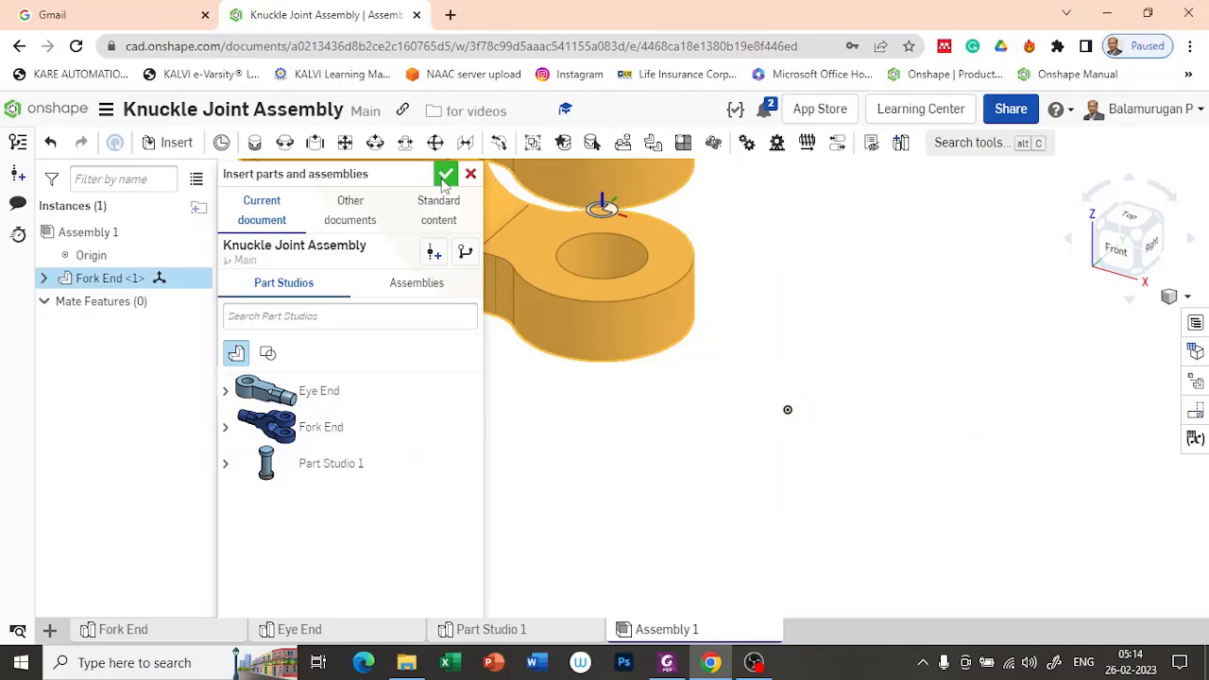
pyautogui.click(445, 176)
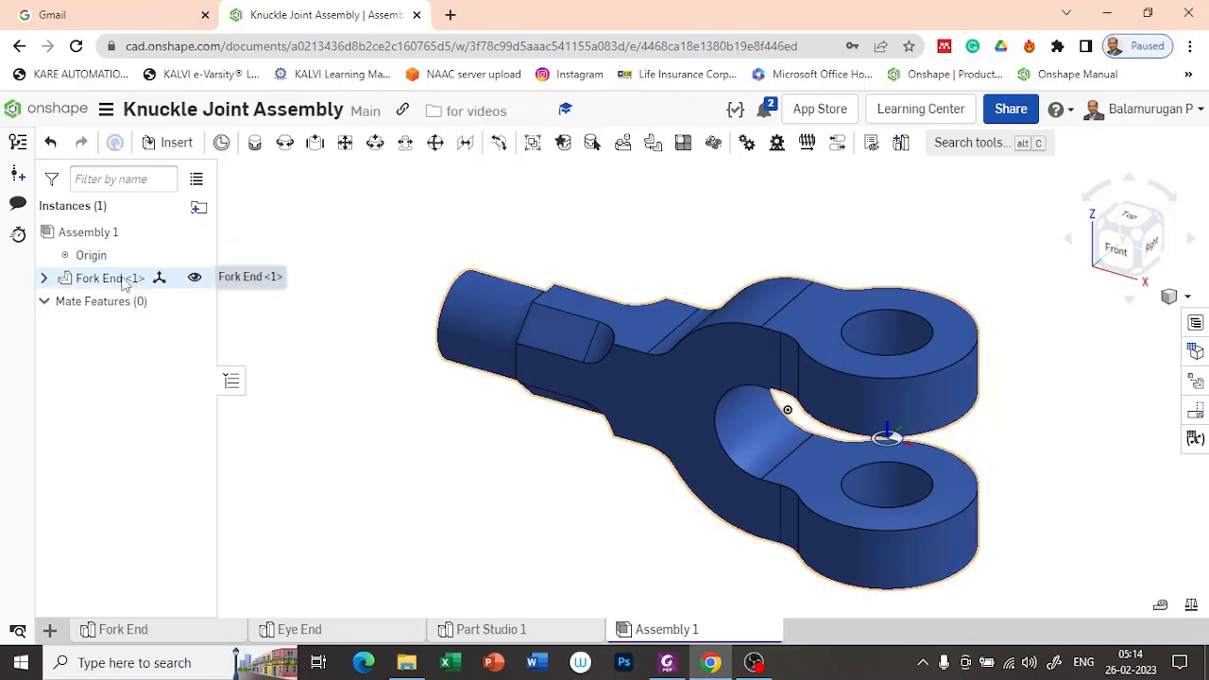
# Step: Fix the Fork End instance in place in the assembly
pyautogui.rightClick(125, 283)
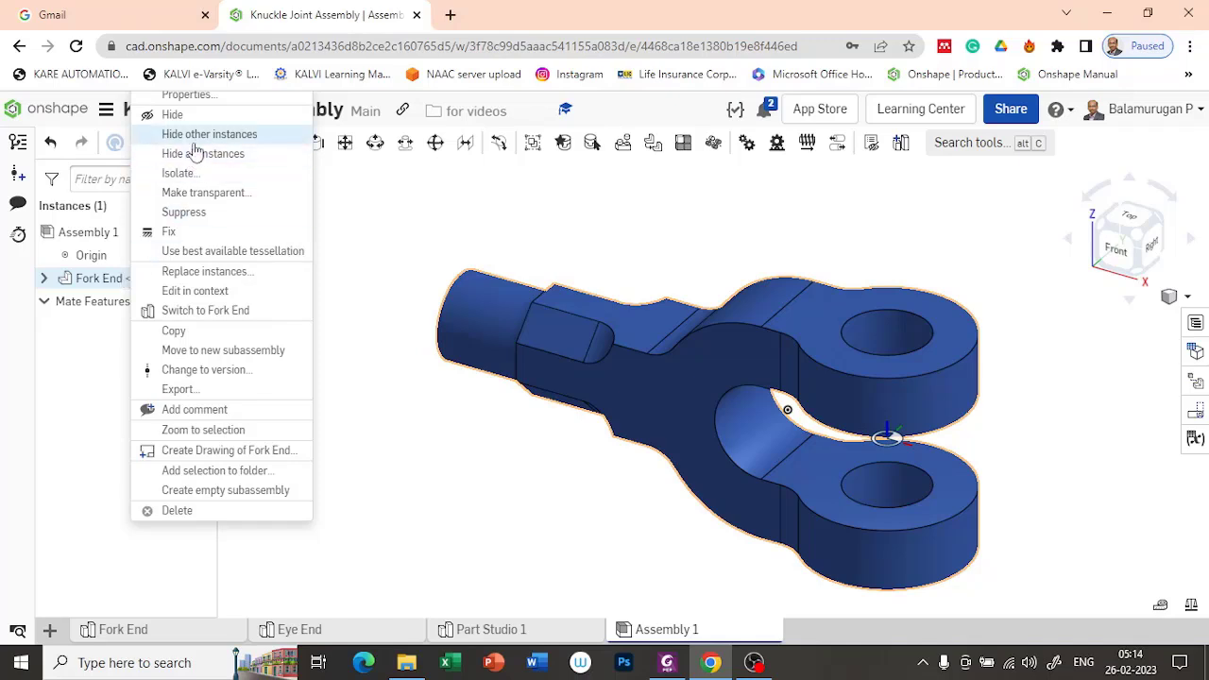
pyautogui.click(168, 234)
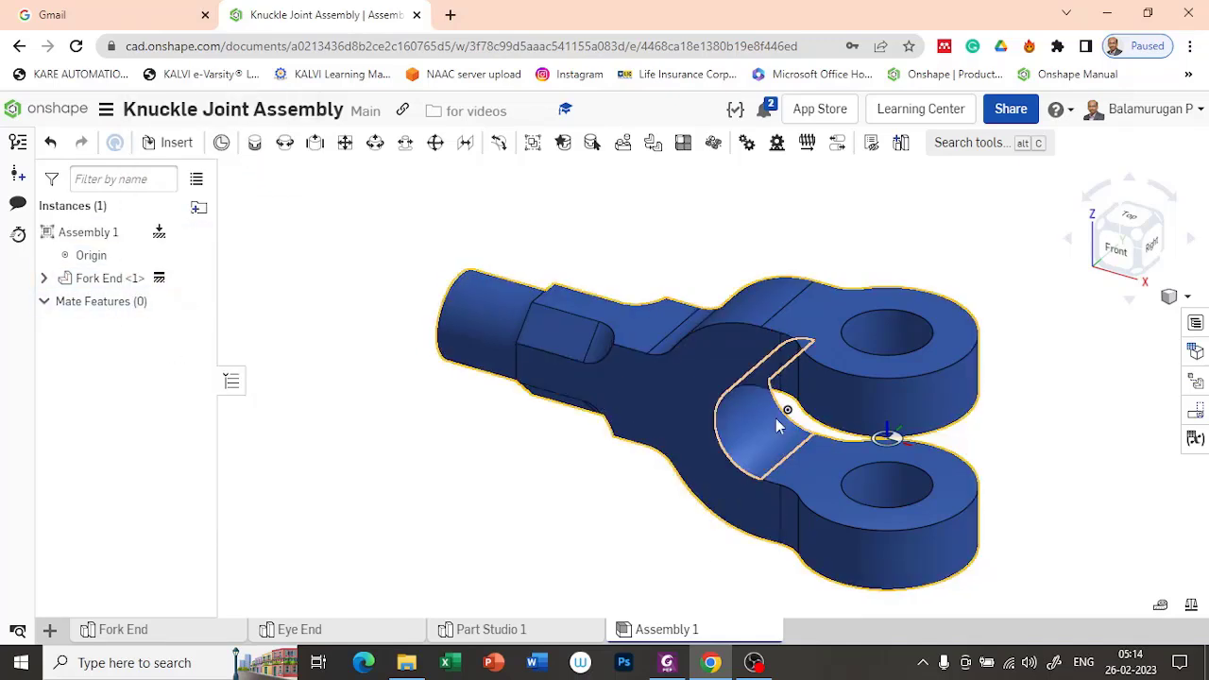
pyautogui.moveTo(1091, 445)
pyautogui.mouseDown(button='right')
pyautogui.moveTo(1059, 478)
pyautogui.moveTo(1085, 430)
pyautogui.mouseUp(button='right')
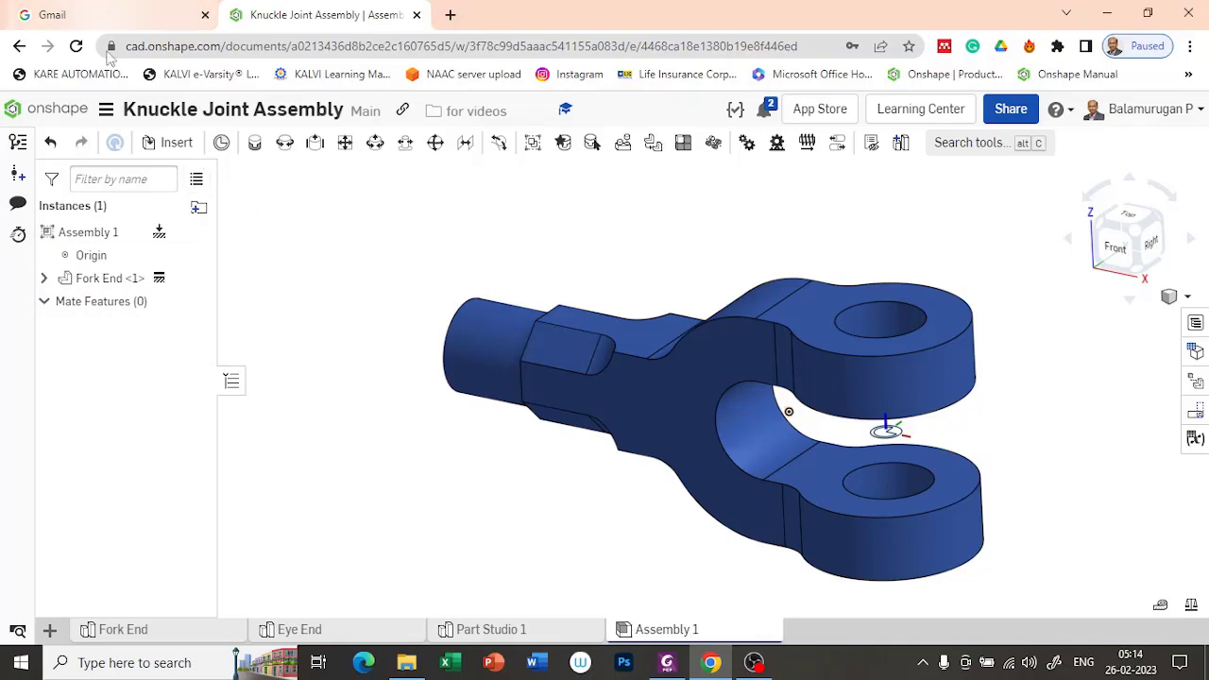
# Step: Insert the Eye End part and move it clear of the fork, alongside its shank
pyautogui.click(173, 143)
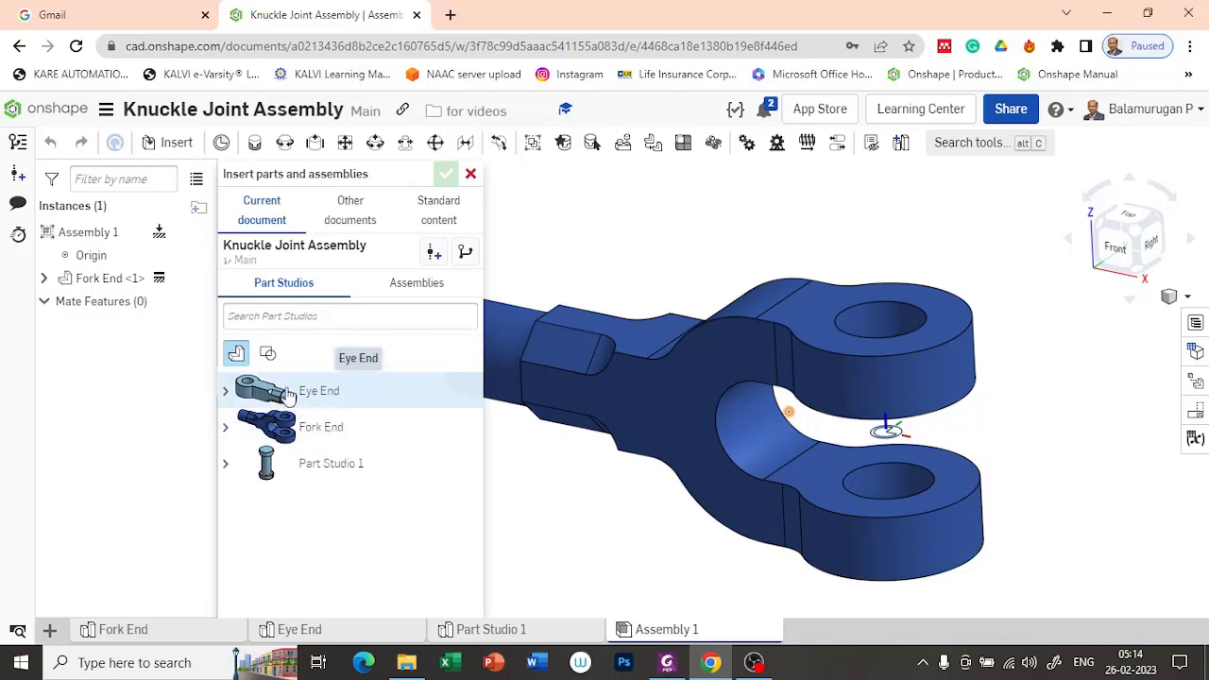
pyautogui.click(288, 393)
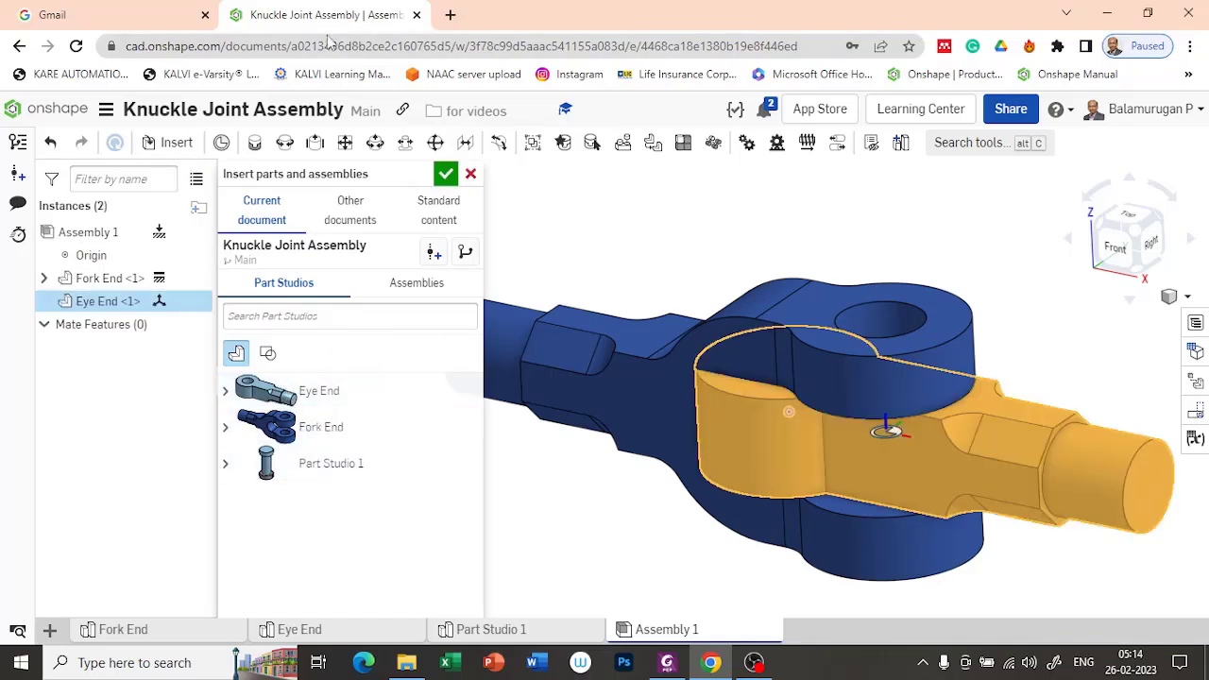
pyautogui.click(444, 177)
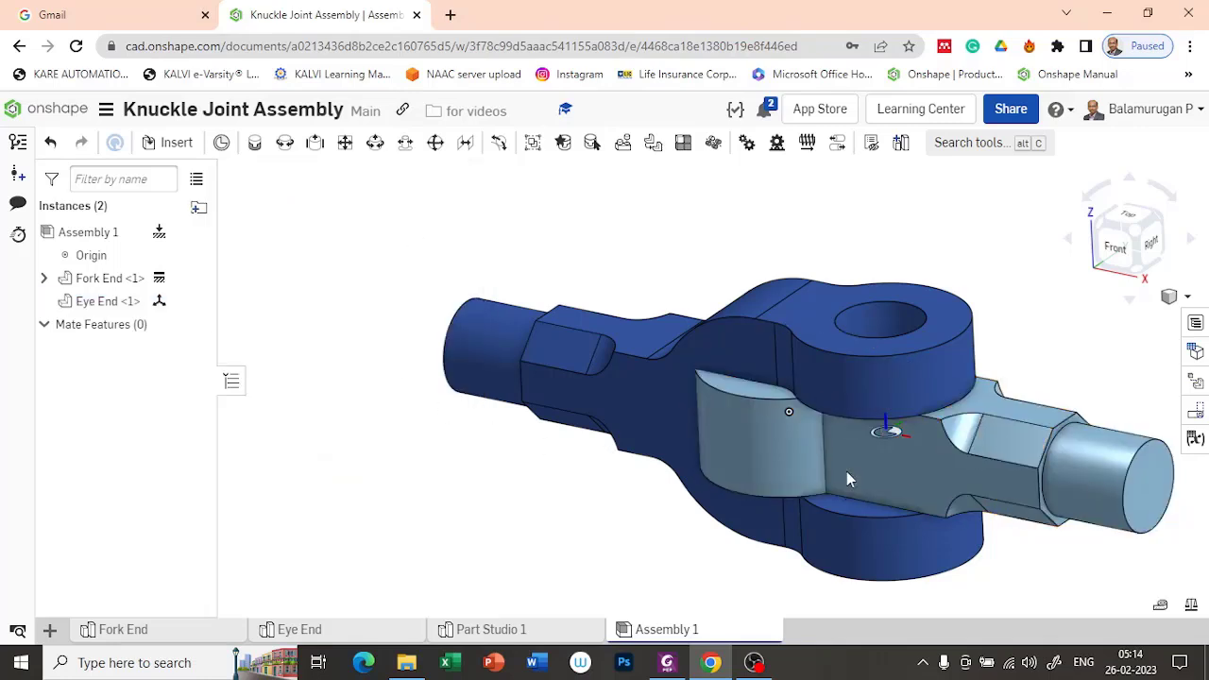
pyautogui.moveTo(1001, 445); pyautogui.dragTo(558, 432)
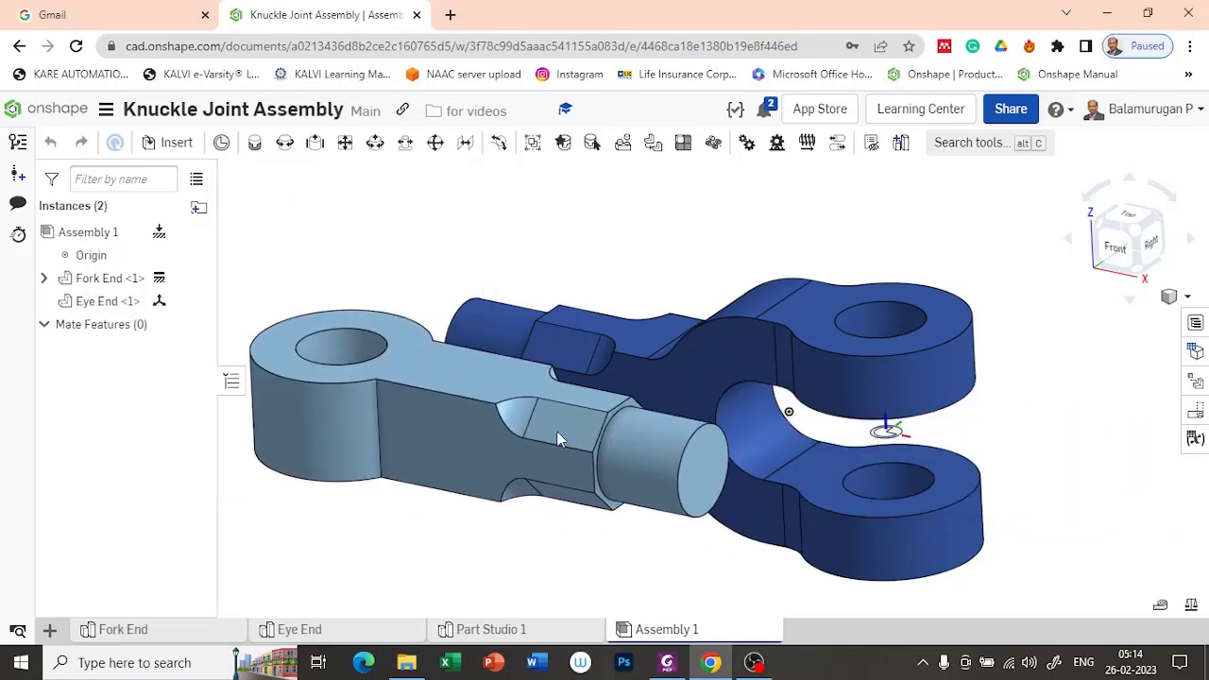
# Step: Add a Revolute mate joining the top of the Eye End's hole to the inner-face hole edge of the fork's upper arm
pyautogui.moveTo(618, 246)
pyautogui.mouseDown(button='right')
pyautogui.moveTo(586, 306)
pyautogui.moveTo(622, 236)
pyautogui.moveTo(636, 232)
pyautogui.moveTo(634, 242)
pyautogui.mouseUp(button='right')
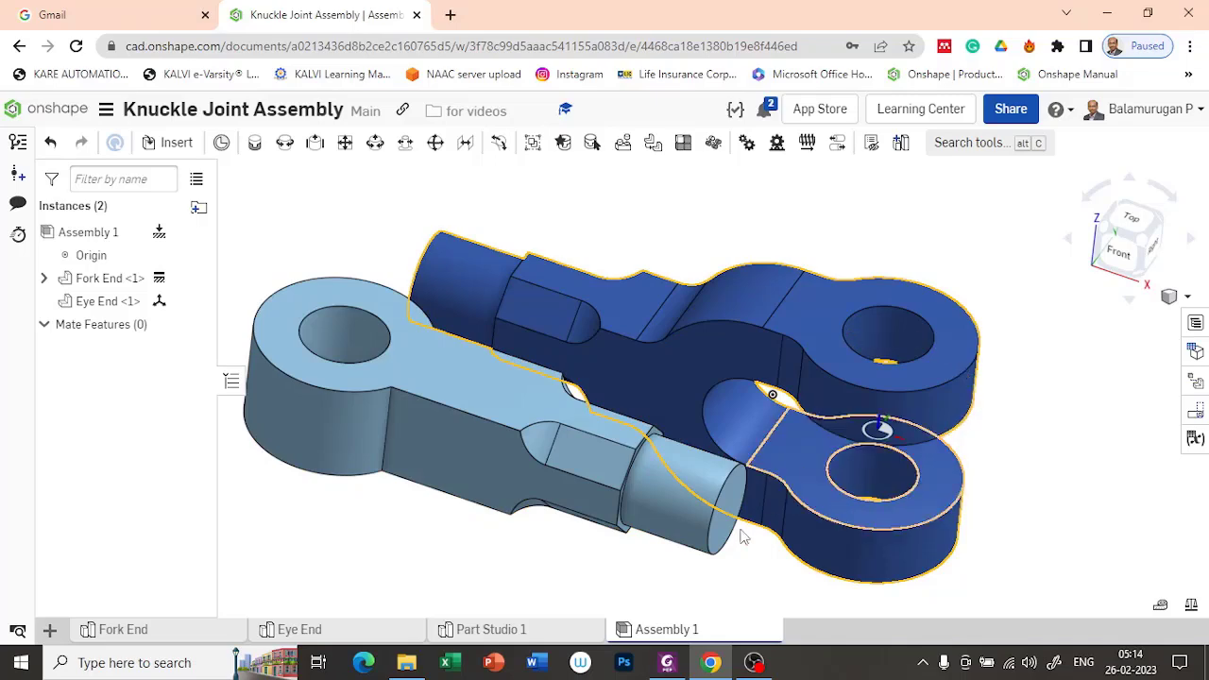
pyautogui.scroll(3, 1067, 457)
pyautogui.scroll(-5, 1068, 453)
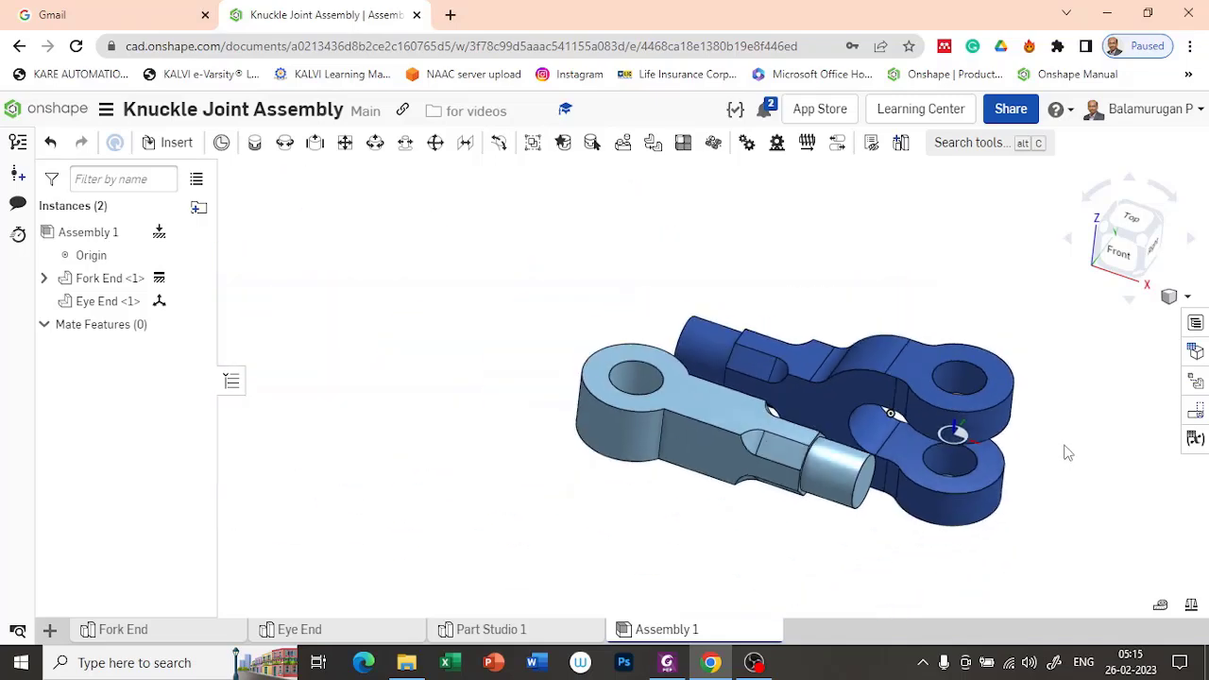
pyautogui.moveTo(1116, 511)
pyautogui.mouseDown(button='right')
pyautogui.moveTo(1075, 505)
pyautogui.moveTo(1110, 515)
pyautogui.mouseUp(button='right')
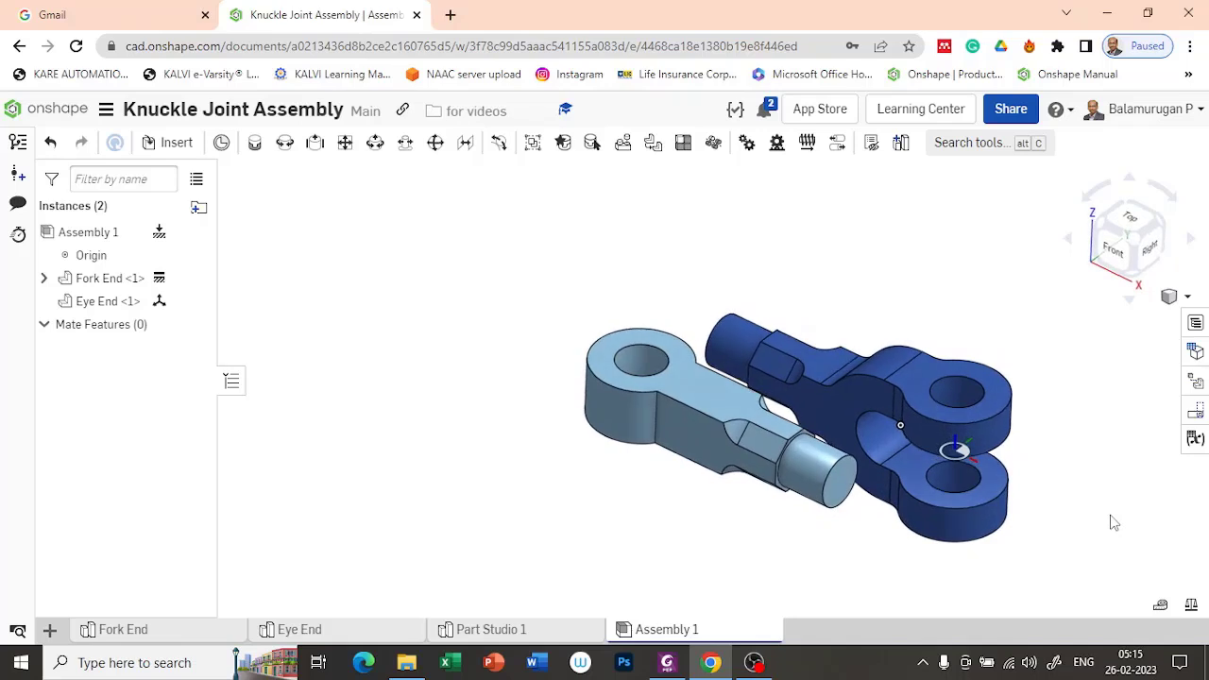
pyautogui.click(285, 143)
pyautogui.click(641, 366)
pyautogui.moveTo(629, 580); pyautogui.dragTo(639, 508, button='right')
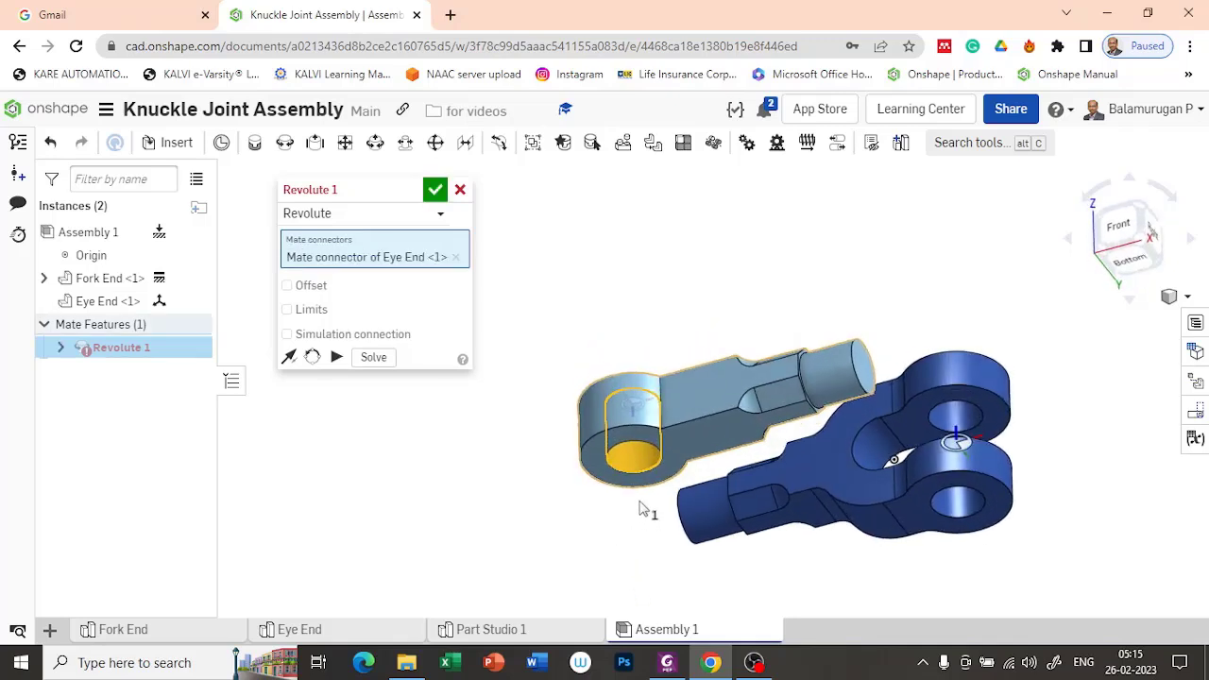
pyautogui.click(958, 422)
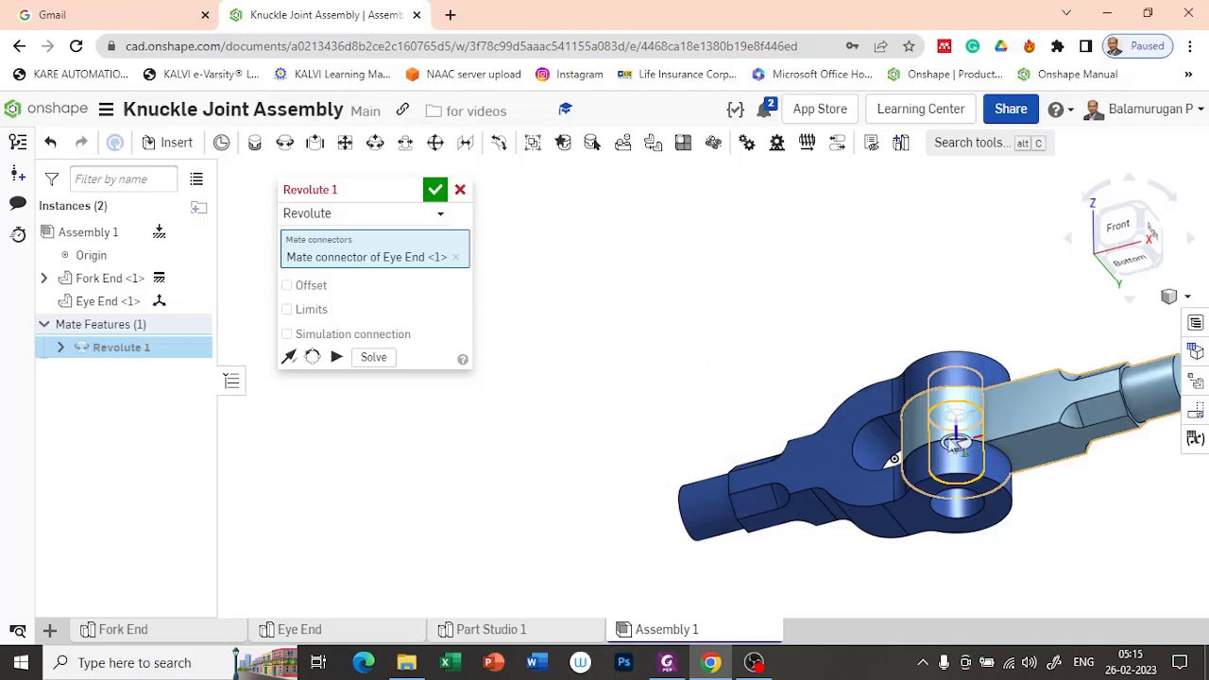
pyautogui.moveTo(816, 329)
pyautogui.mouseDown(button='right')
pyautogui.moveTo(835, 357)
pyautogui.moveTo(799, 321)
pyautogui.moveTo(823, 351)
pyautogui.moveTo(819, 342)
pyautogui.mouseUp(button='right')
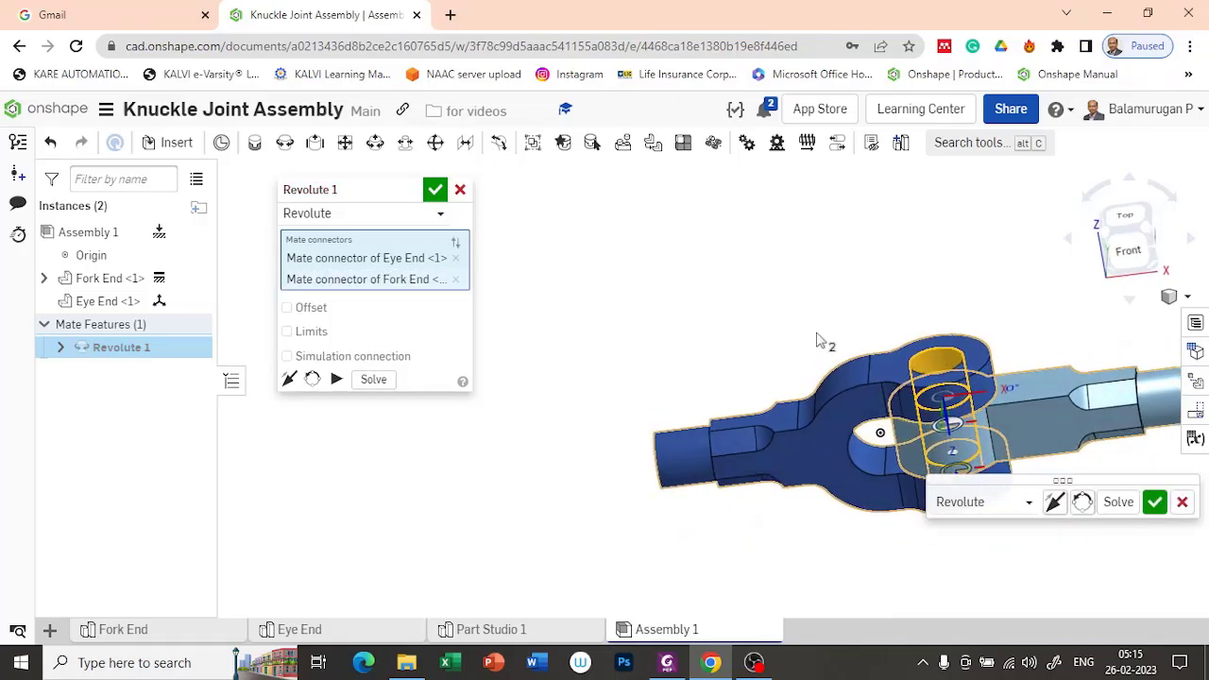
pyautogui.click(1155, 504)
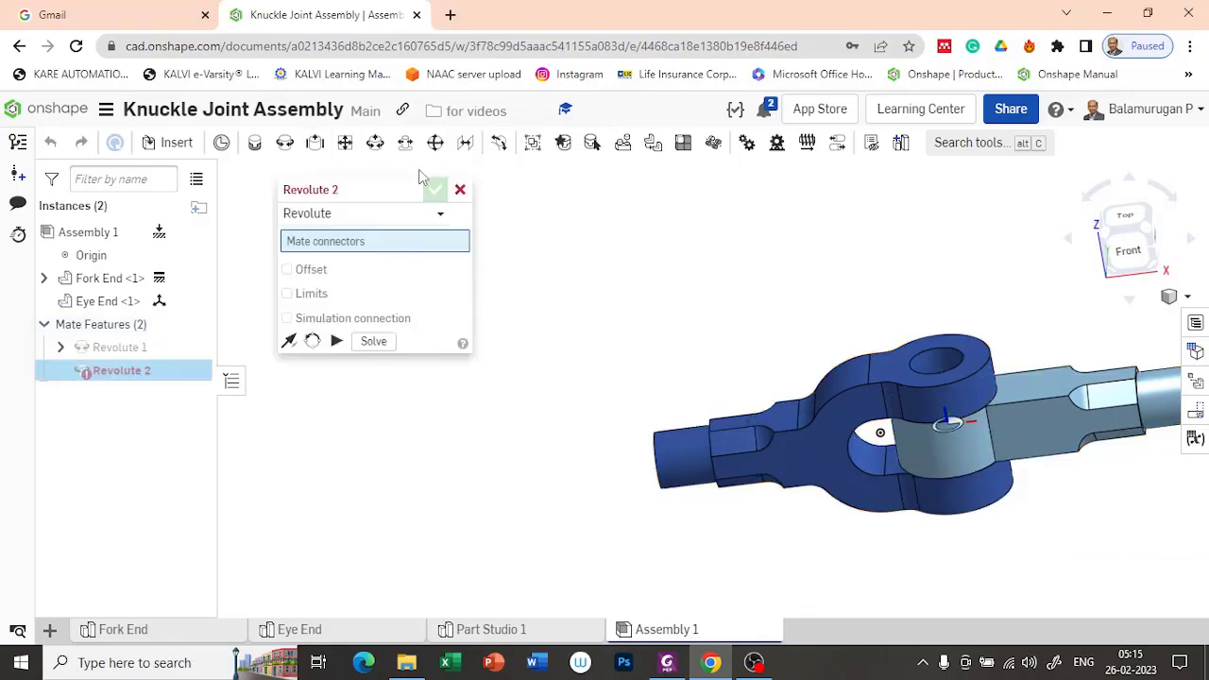
pyautogui.click(460, 191)
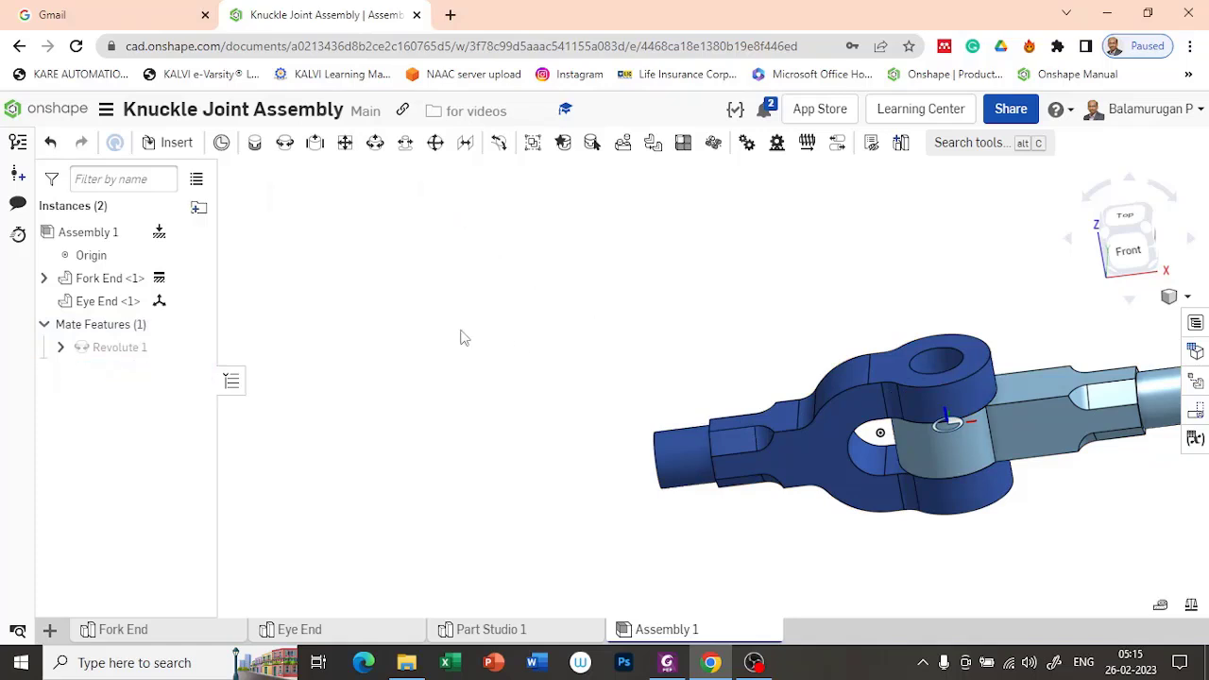
# Step: Insert the Pin from Part Studio 1 and place it in free space beyond the Eye End's shank
pyautogui.moveTo(692, 348); pyautogui.dragTo(401, 292, button='middle')
pyautogui.moveTo(925, 505); pyautogui.dragTo(957, 516, button='right')
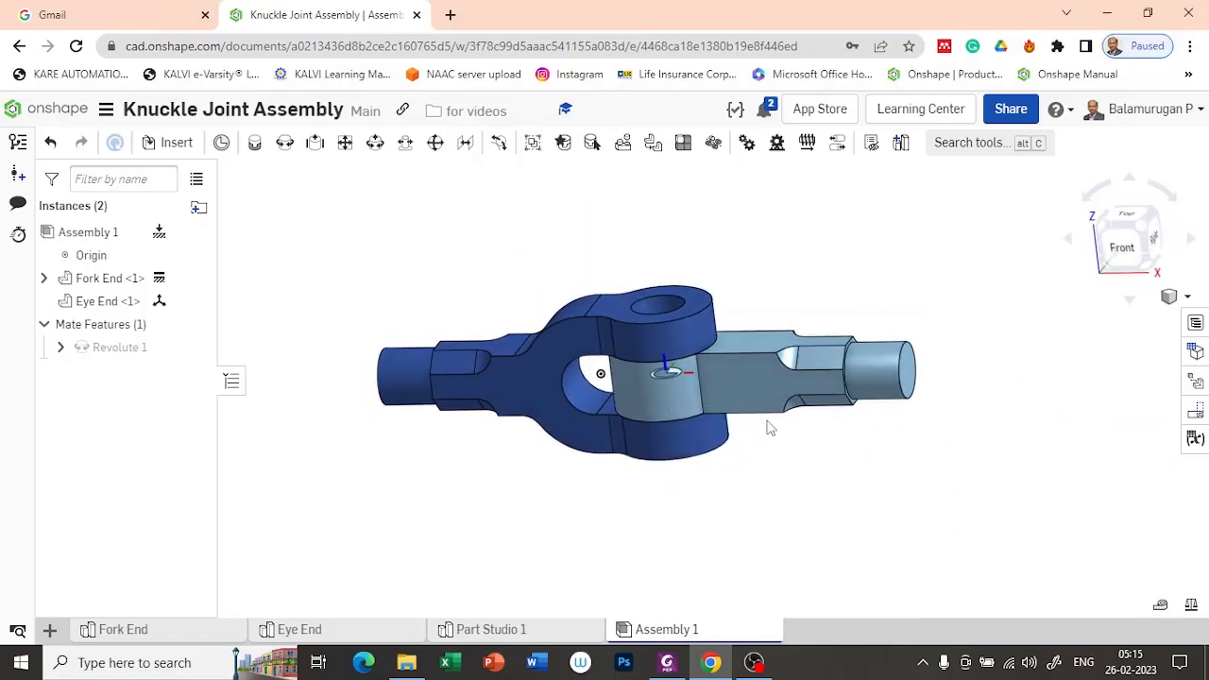
pyautogui.click(162, 143)
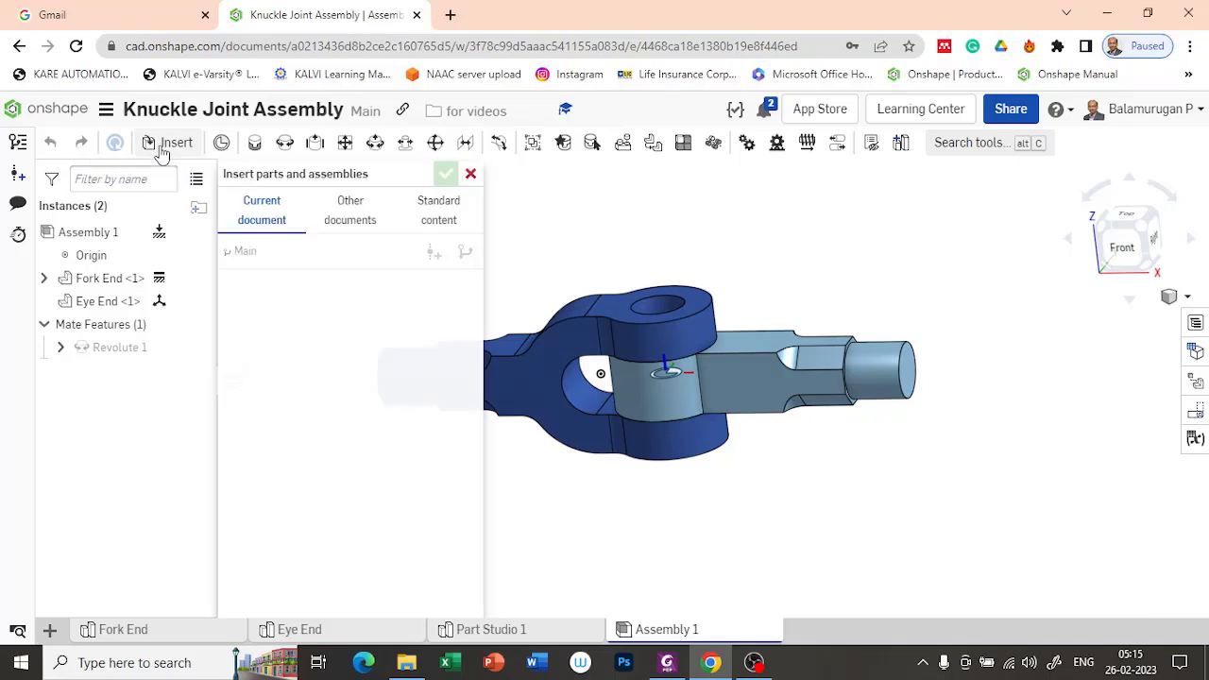
pyautogui.click(224, 464)
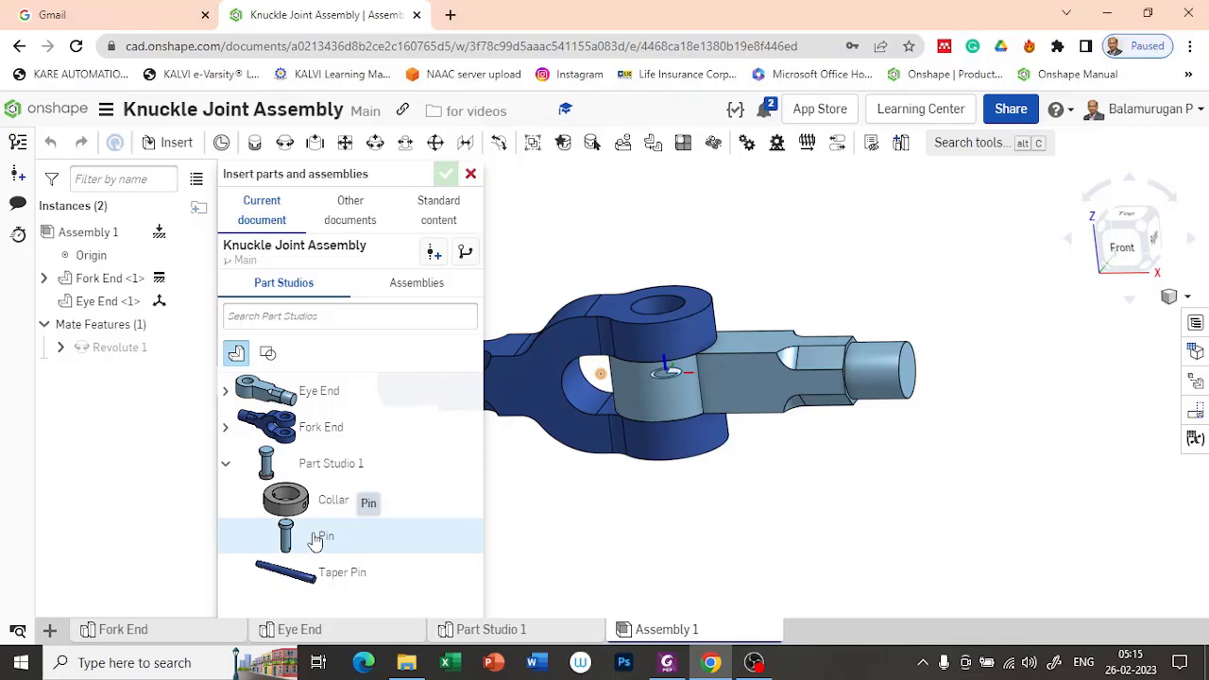
pyautogui.click(317, 540)
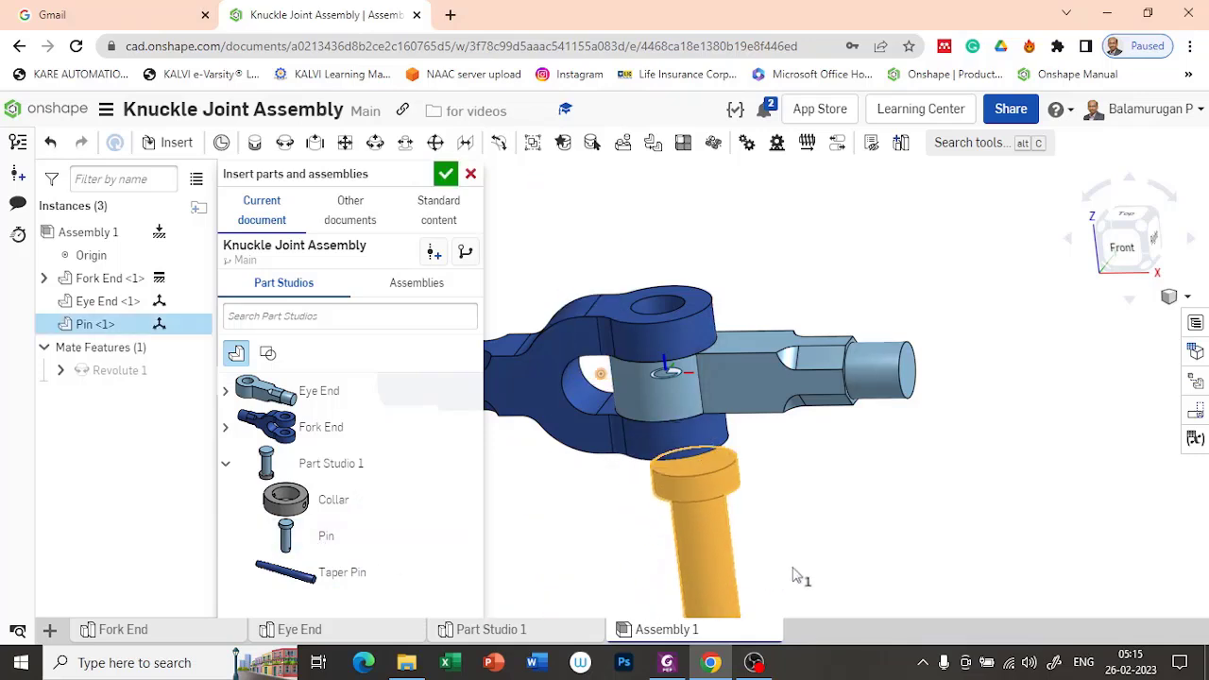
pyautogui.click(1021, 440)
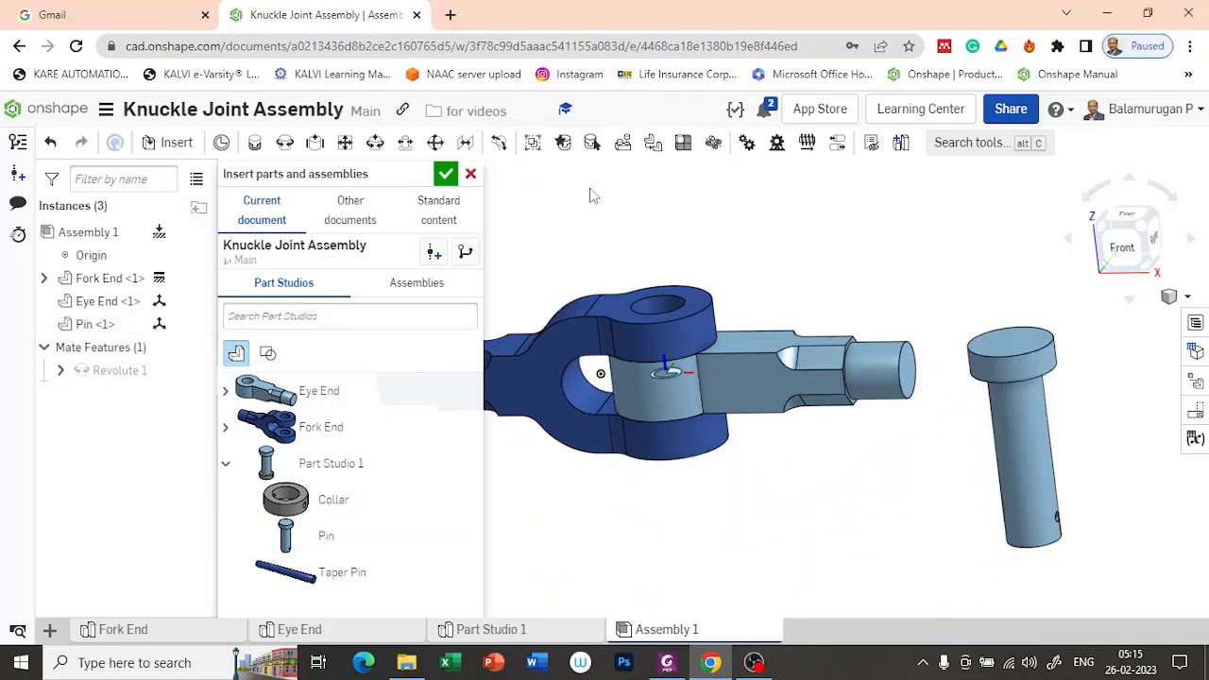
pyautogui.click(444, 176)
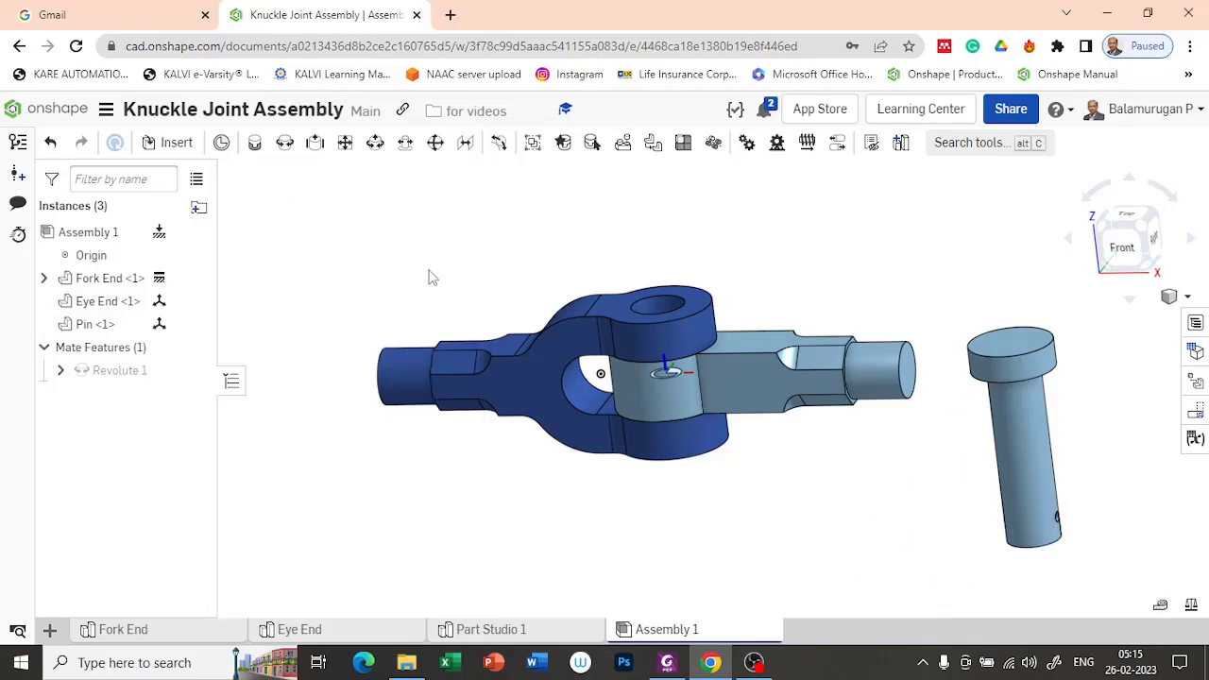
# Step: Add a Revolute mate joining the underside of the Pin's head to the outer hole edge of the fork's upper arm
pyautogui.moveTo(847, 427); pyautogui.dragTo(836, 484, button='right')
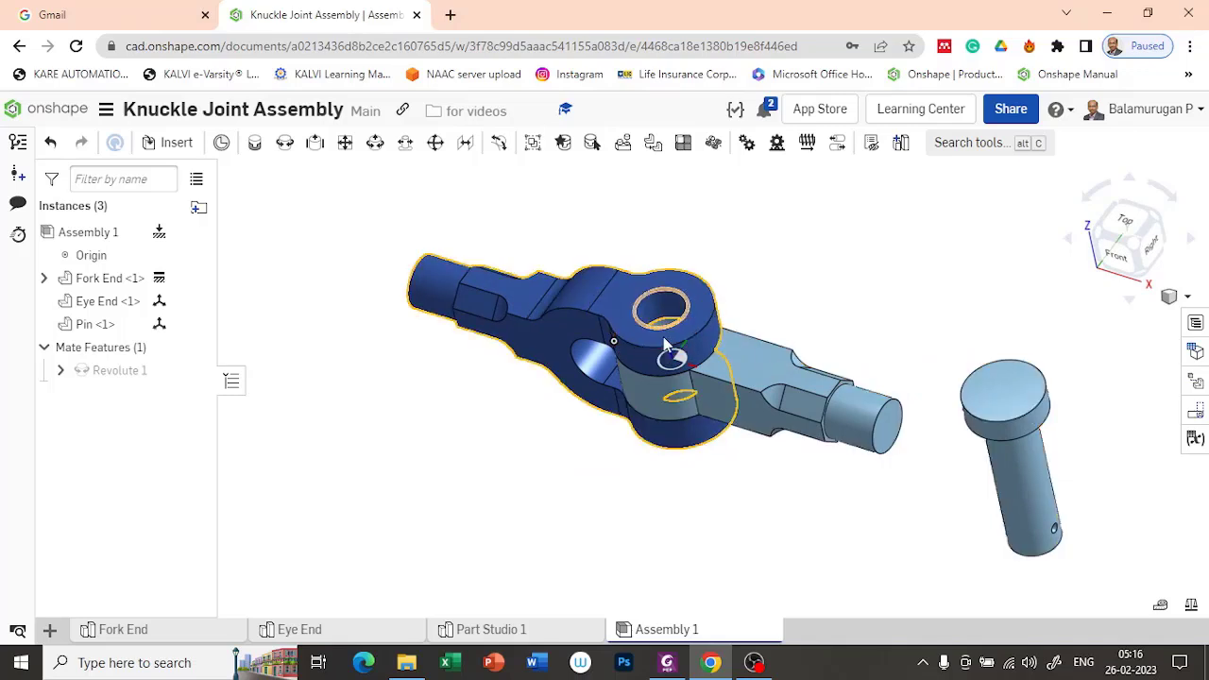
pyautogui.moveTo(826, 494); pyautogui.dragTo(818, 460, button='right')
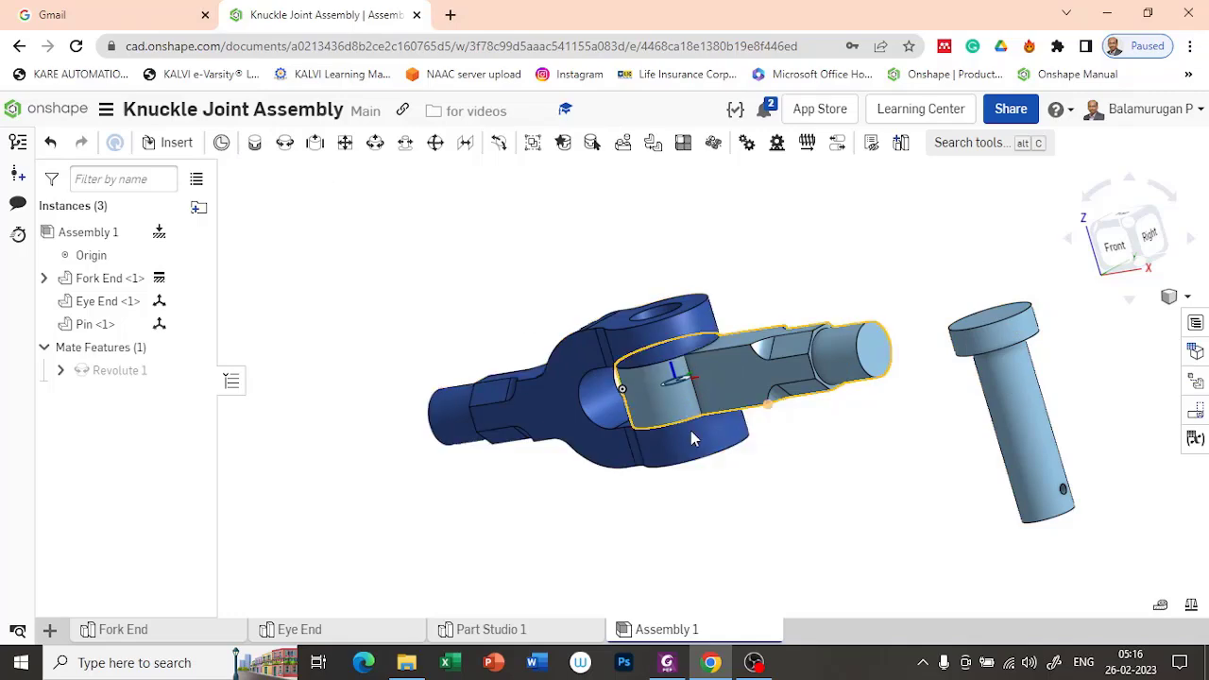
pyautogui.moveTo(613, 538); pyautogui.dragTo(684, 515, button='right')
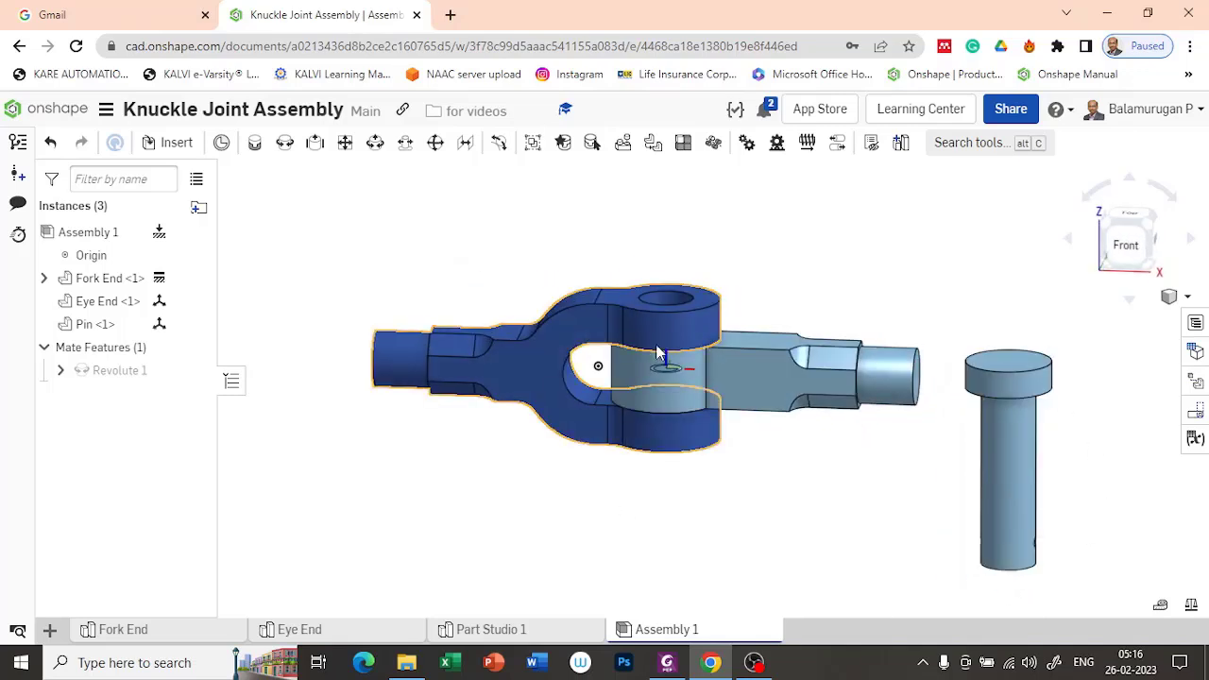
pyautogui.moveTo(680, 302); pyautogui.dragTo(759, 292, button='right')
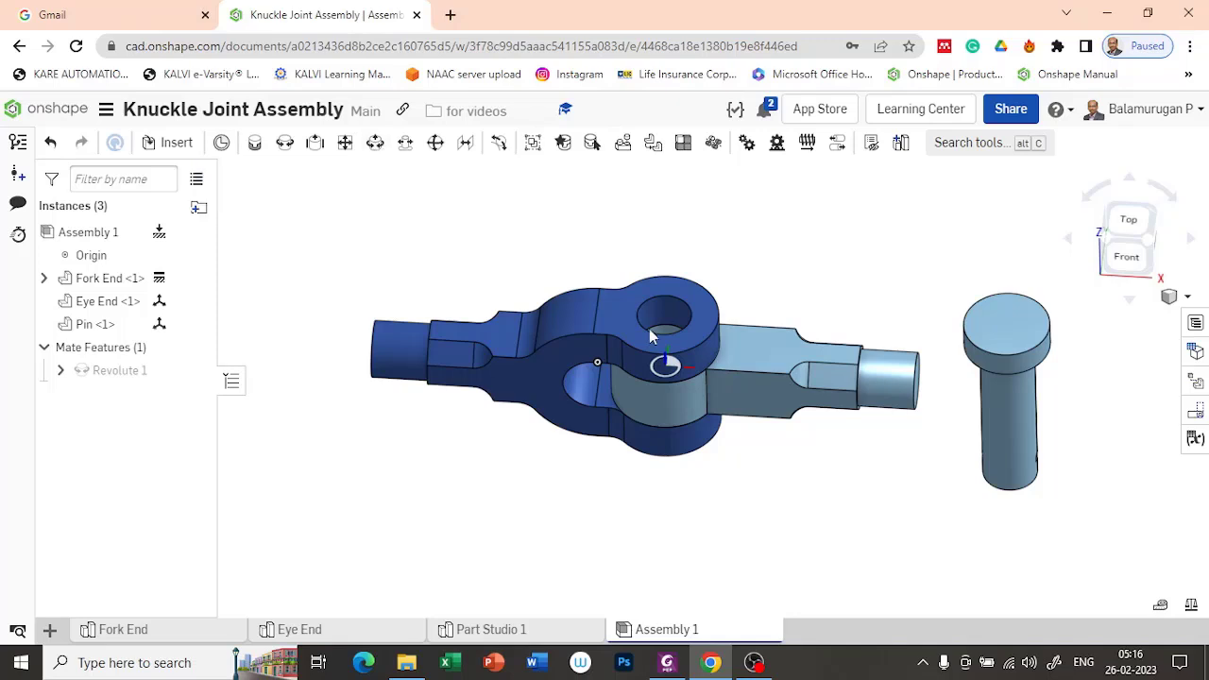
pyautogui.click(285, 142)
pyautogui.moveTo(735, 522); pyautogui.dragTo(802, 459, button='right')
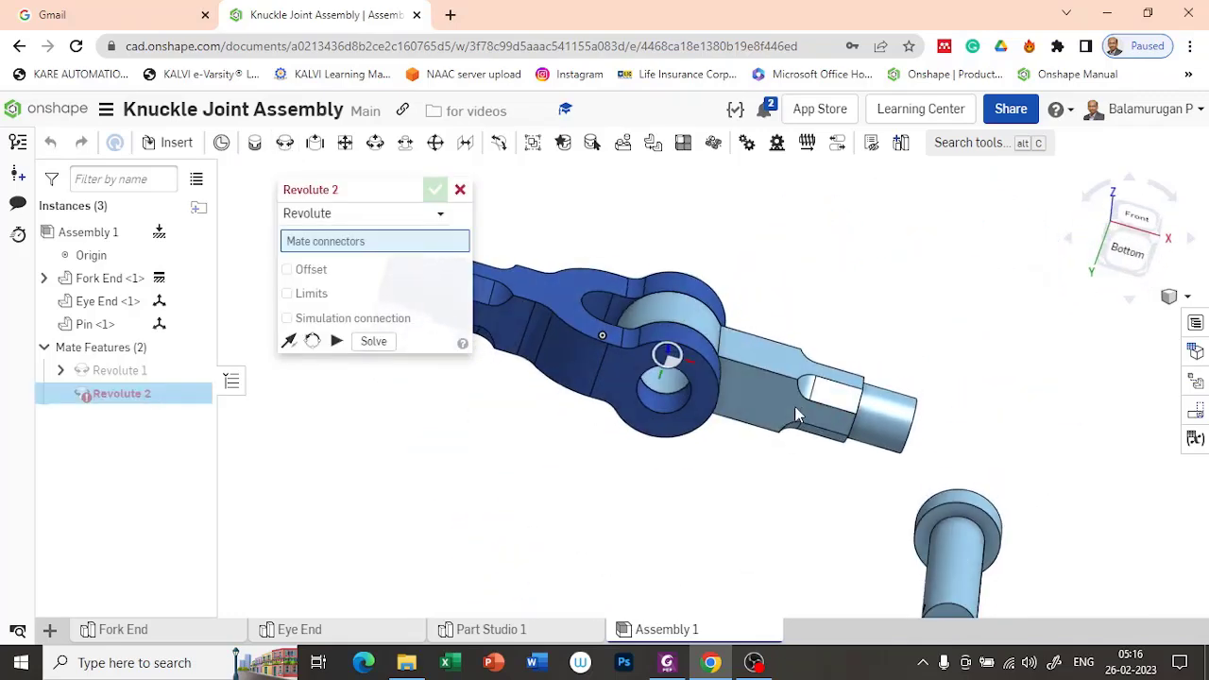
pyautogui.click(960, 548)
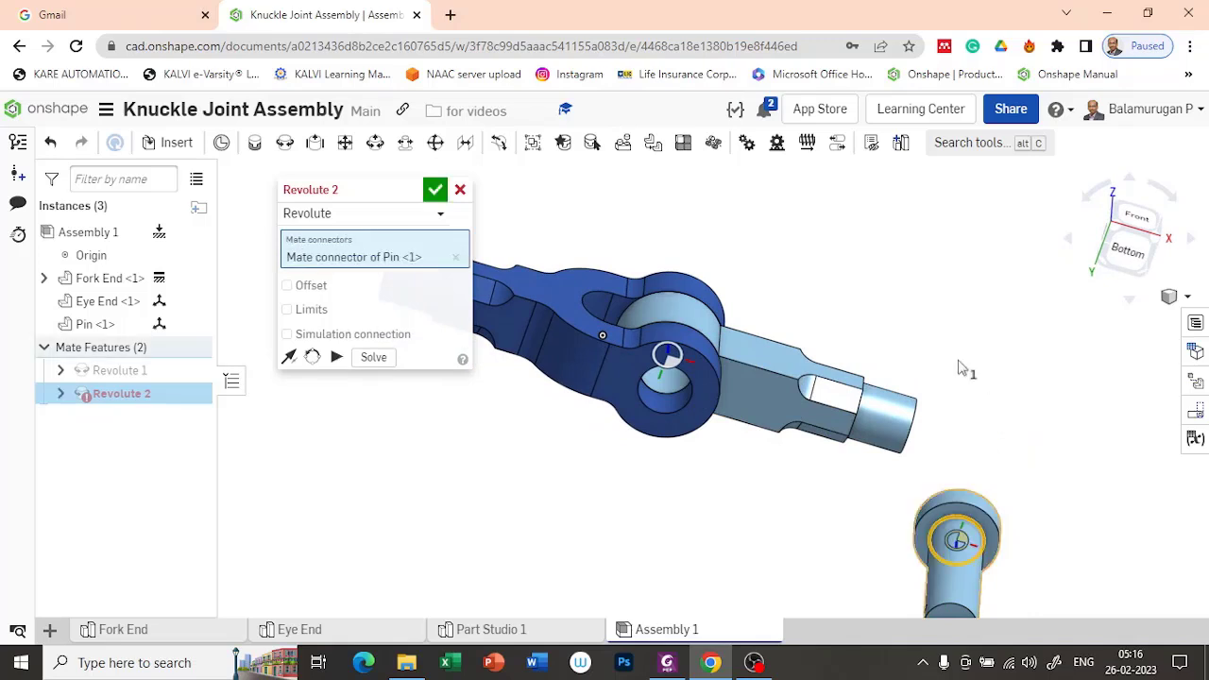
pyautogui.moveTo(917, 310); pyautogui.dragTo(808, 364, button='right')
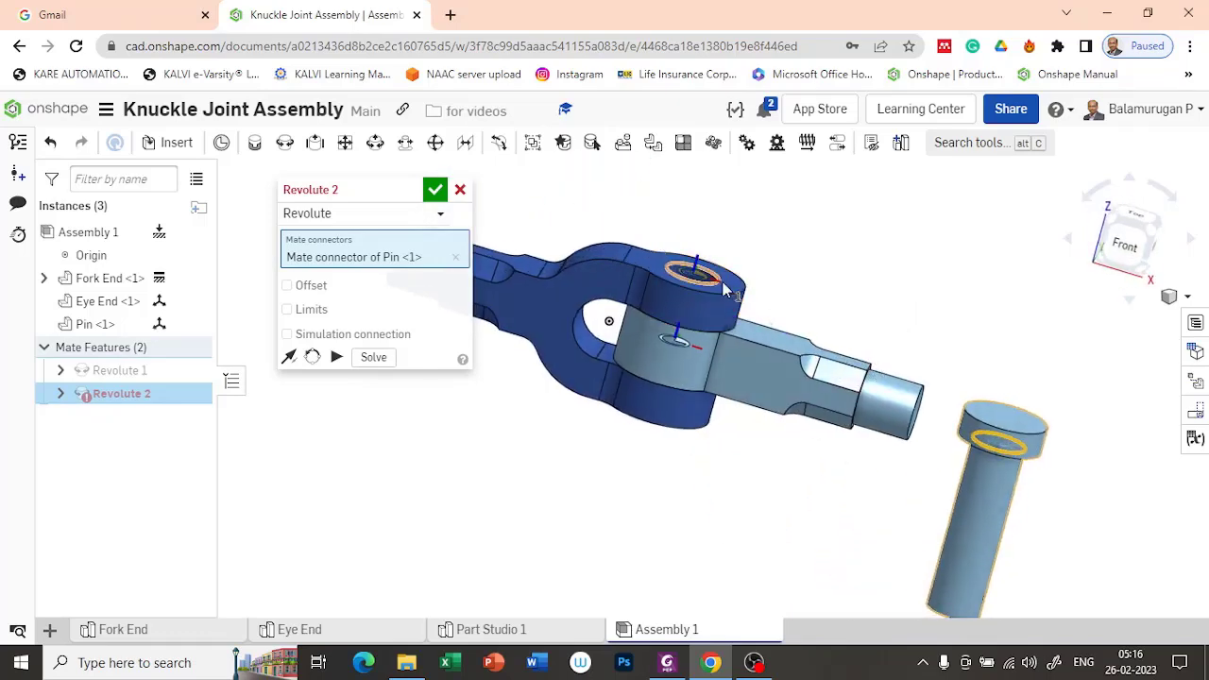
pyautogui.scroll(5, 720, 284)
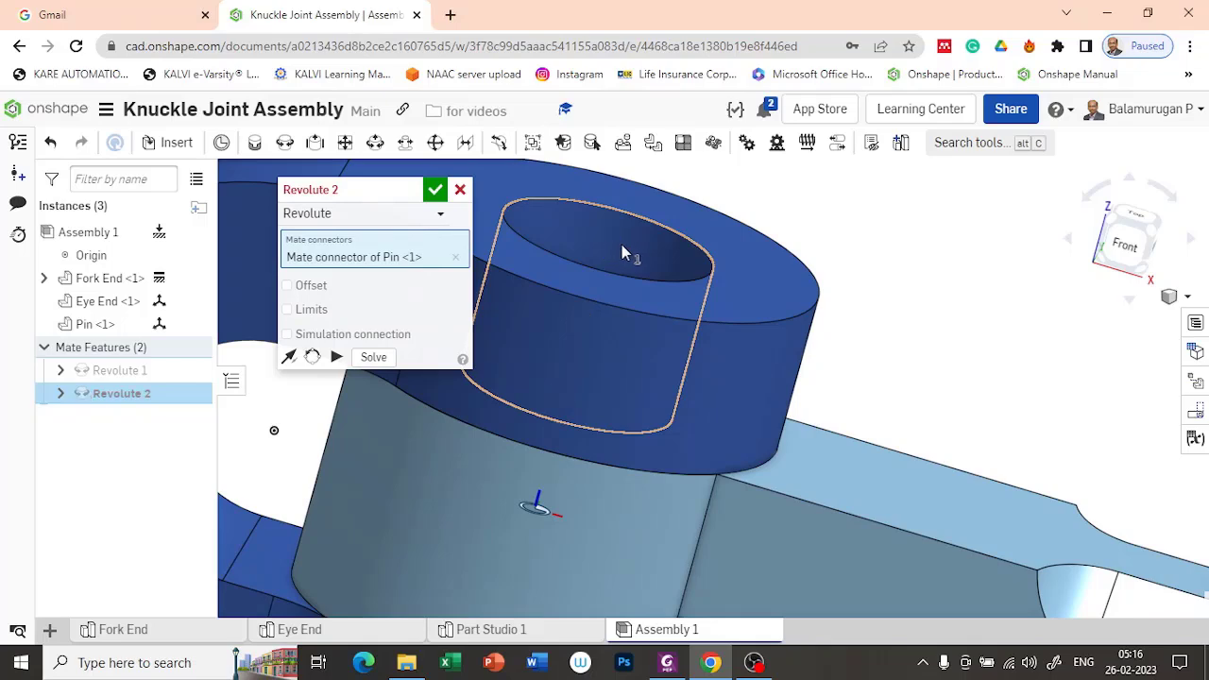
pyautogui.click(672, 263)
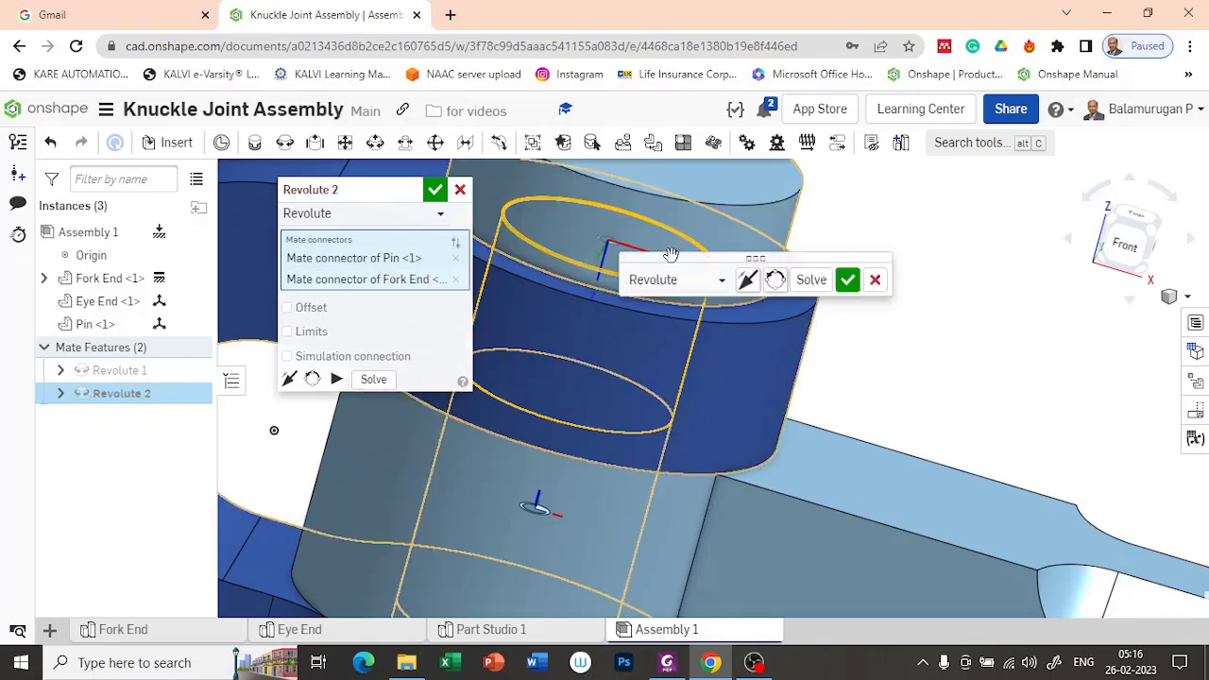
pyautogui.click(435, 192)
pyautogui.press('f')
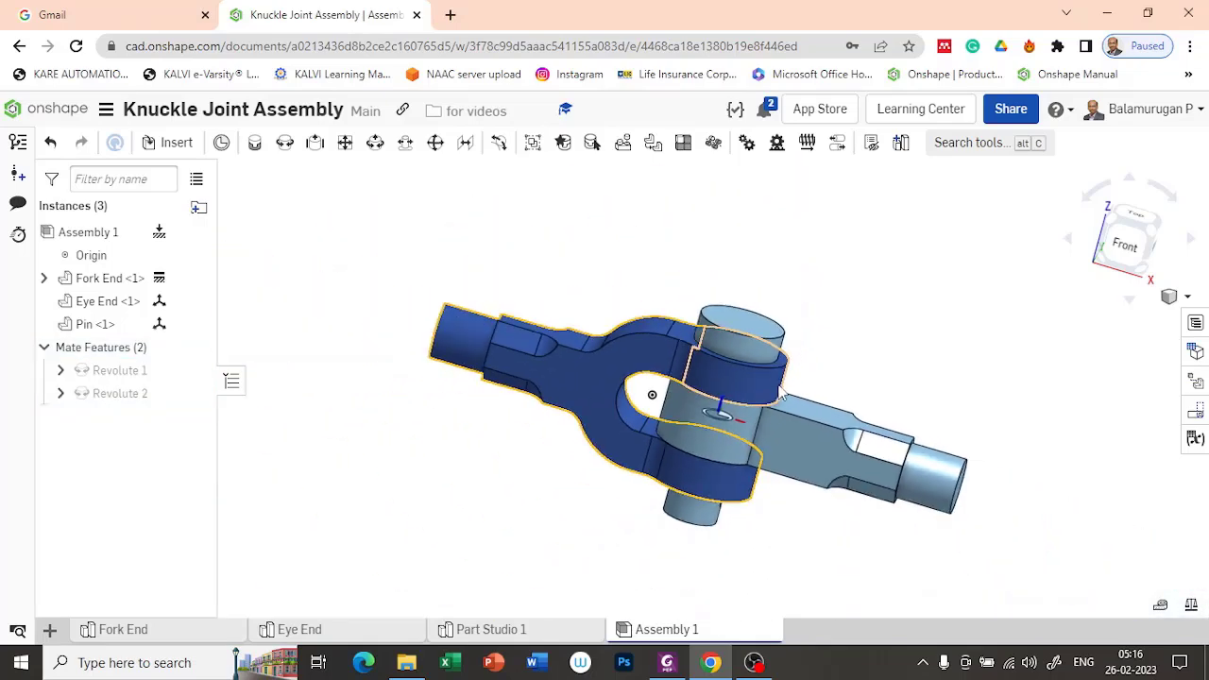
# Step: Insert the Collar and the Taper Pin from Part Studio 1 and place both in free space below the joint
pyautogui.moveTo(879, 350)
pyautogui.mouseDown(button='right')
pyautogui.moveTo(909, 289)
pyautogui.moveTo(915, 305)
pyautogui.moveTo(876, 350)
pyautogui.mouseUp(button='right')
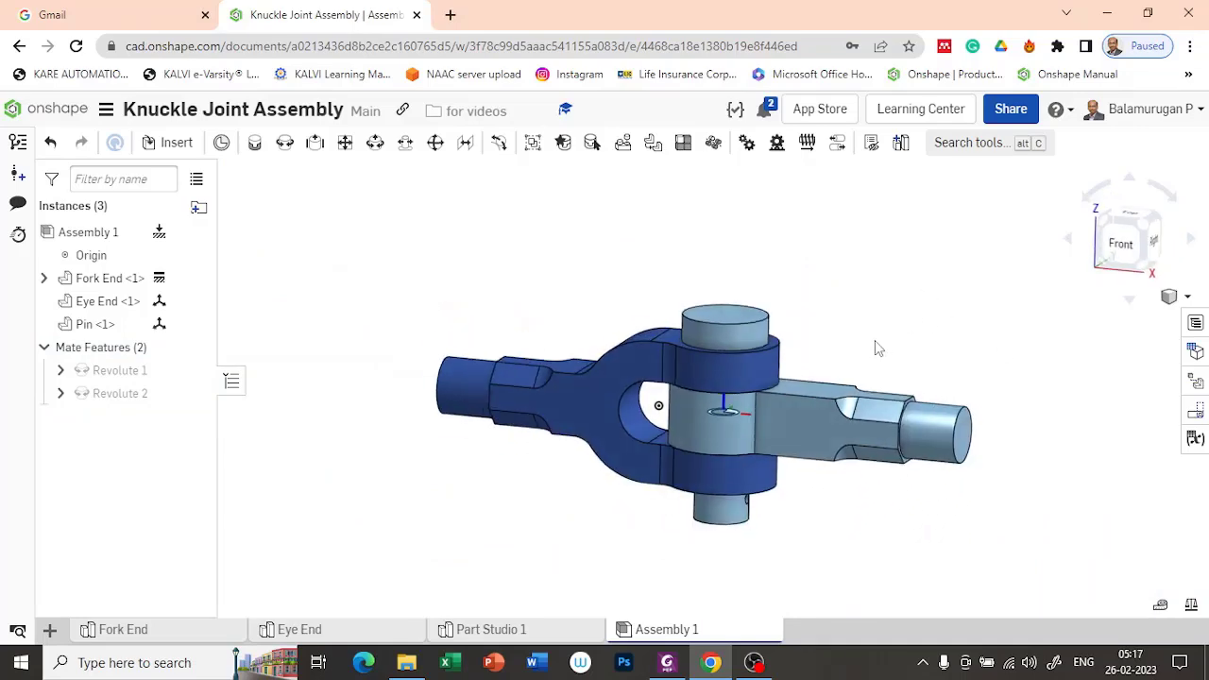
pyautogui.click(170, 141)
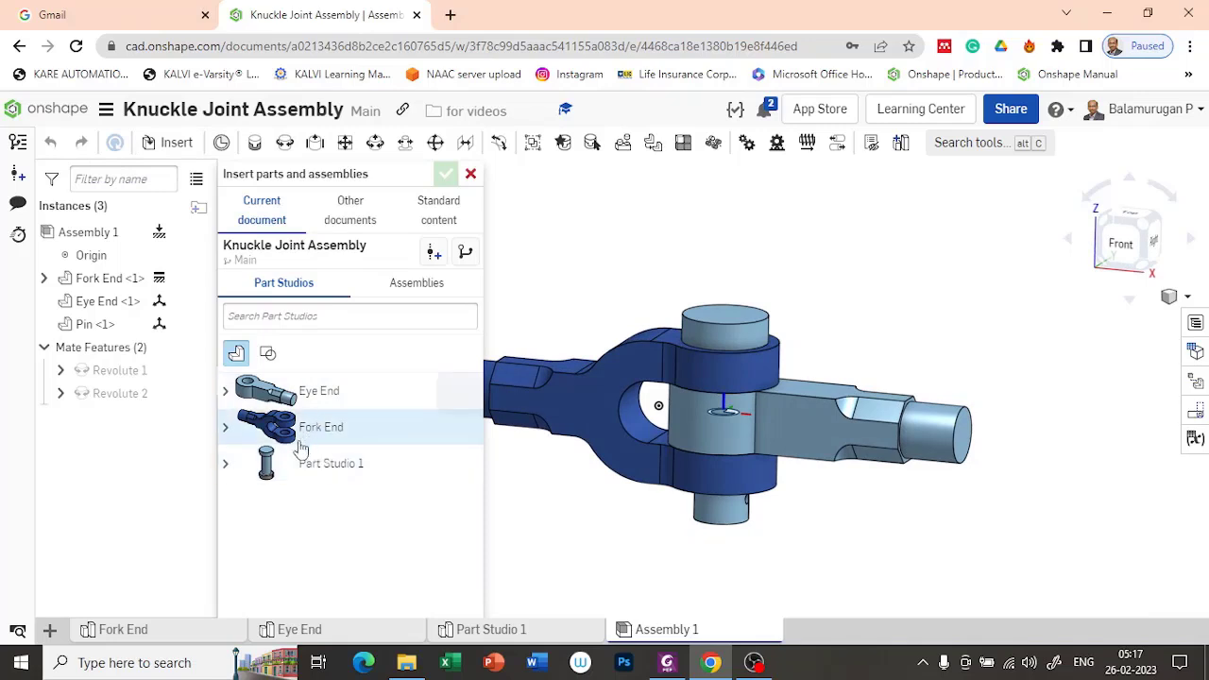
pyautogui.click(226, 463)
pyautogui.click(332, 499)
pyautogui.click(583, 554)
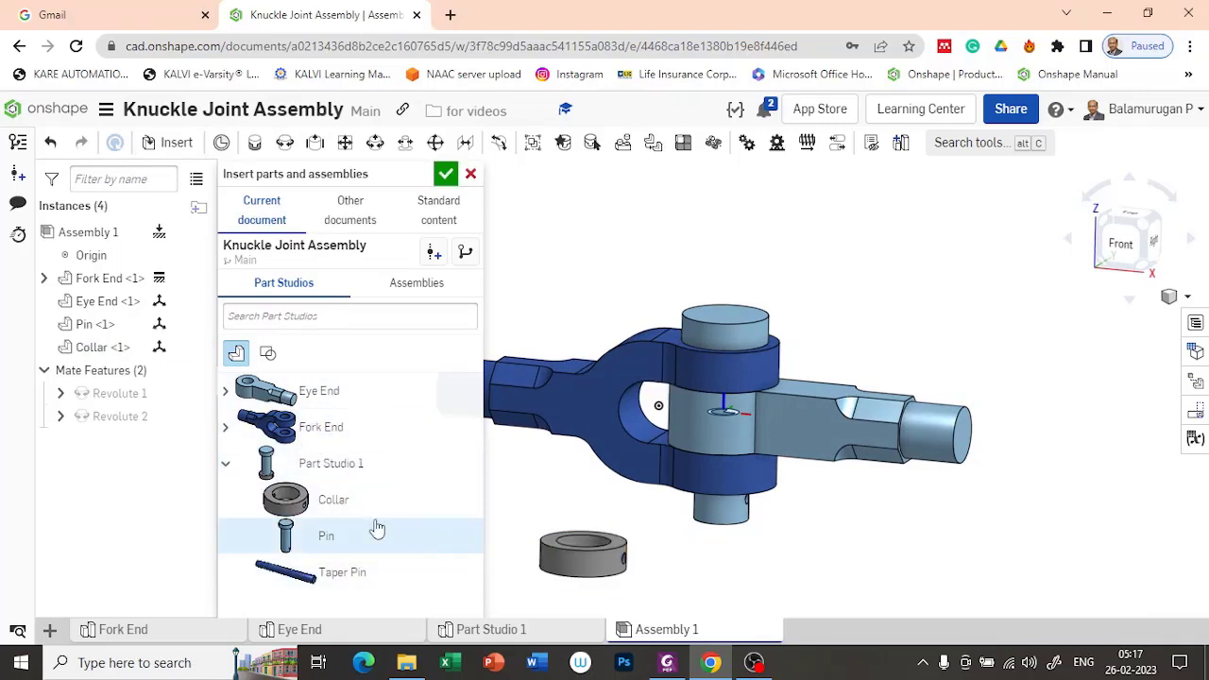
pyautogui.click(330, 573)
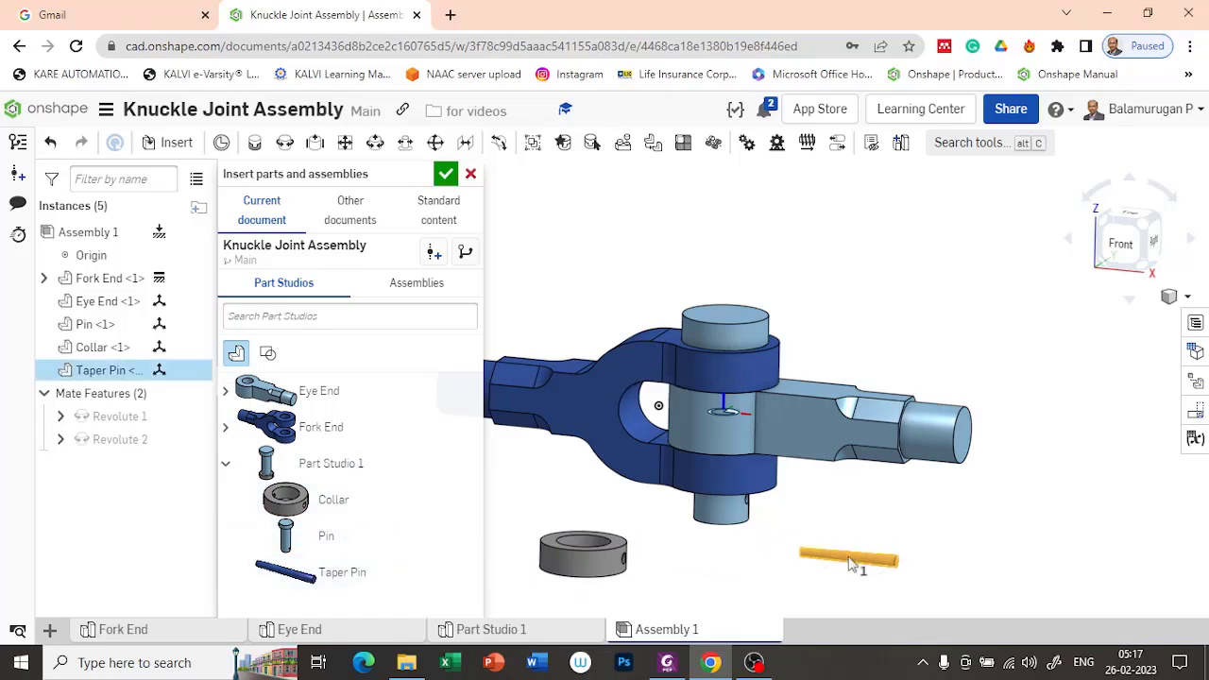
pyautogui.click(940, 546)
pyautogui.click(446, 181)
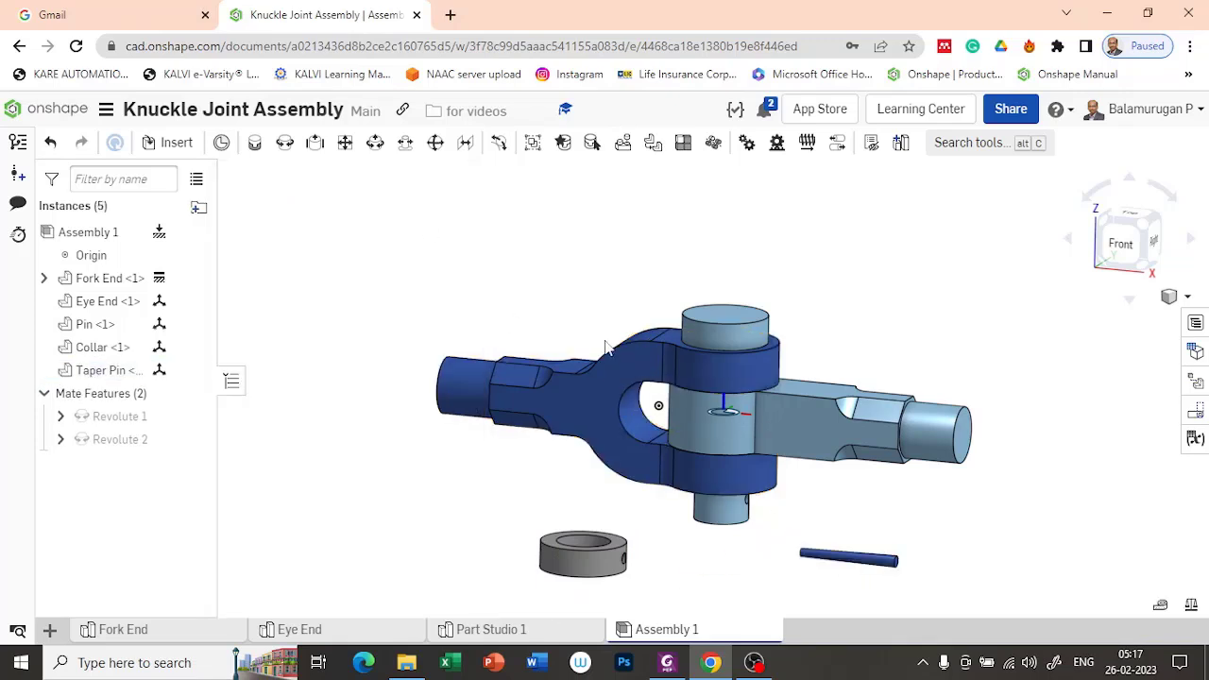
# Step: Create a Fastened mate between the centre of the Collar's end face and the centre of the Pin's free end
pyautogui.moveTo(732, 311); pyautogui.dragTo(714, 327, button='right')
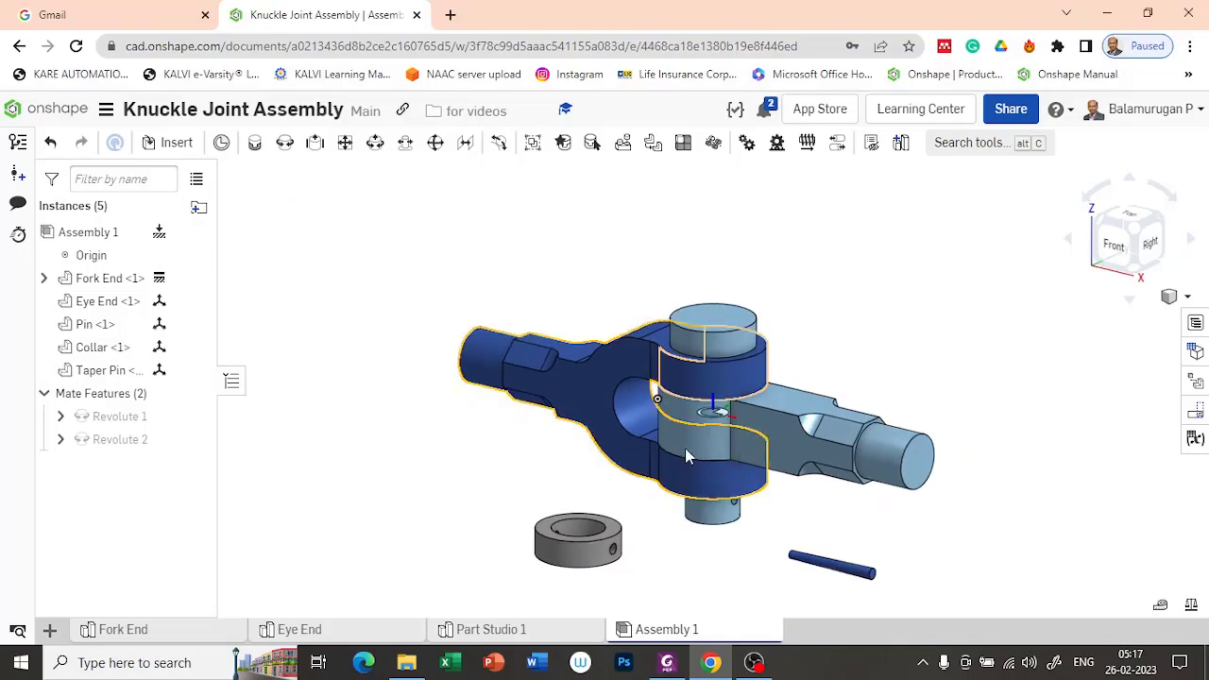
pyautogui.moveTo(382, 508); pyautogui.dragTo(341, 477, button='right')
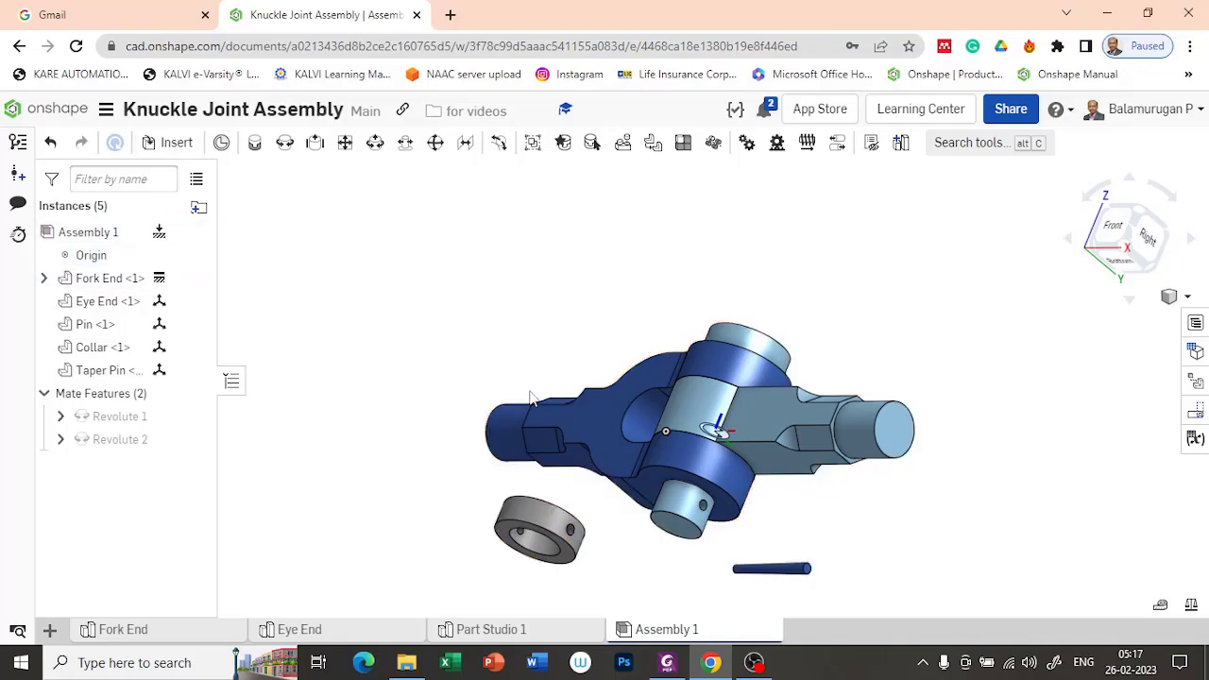
pyautogui.moveTo(373, 451); pyautogui.dragTo(409, 421, button='right')
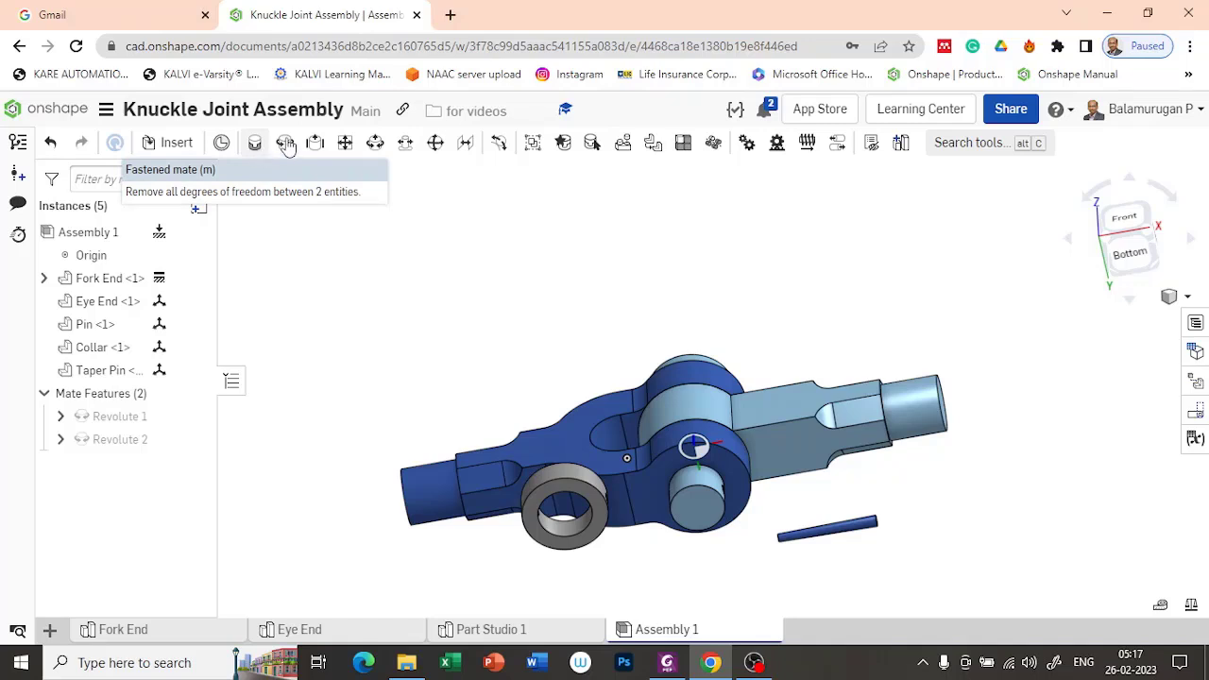
pyautogui.click(281, 149)
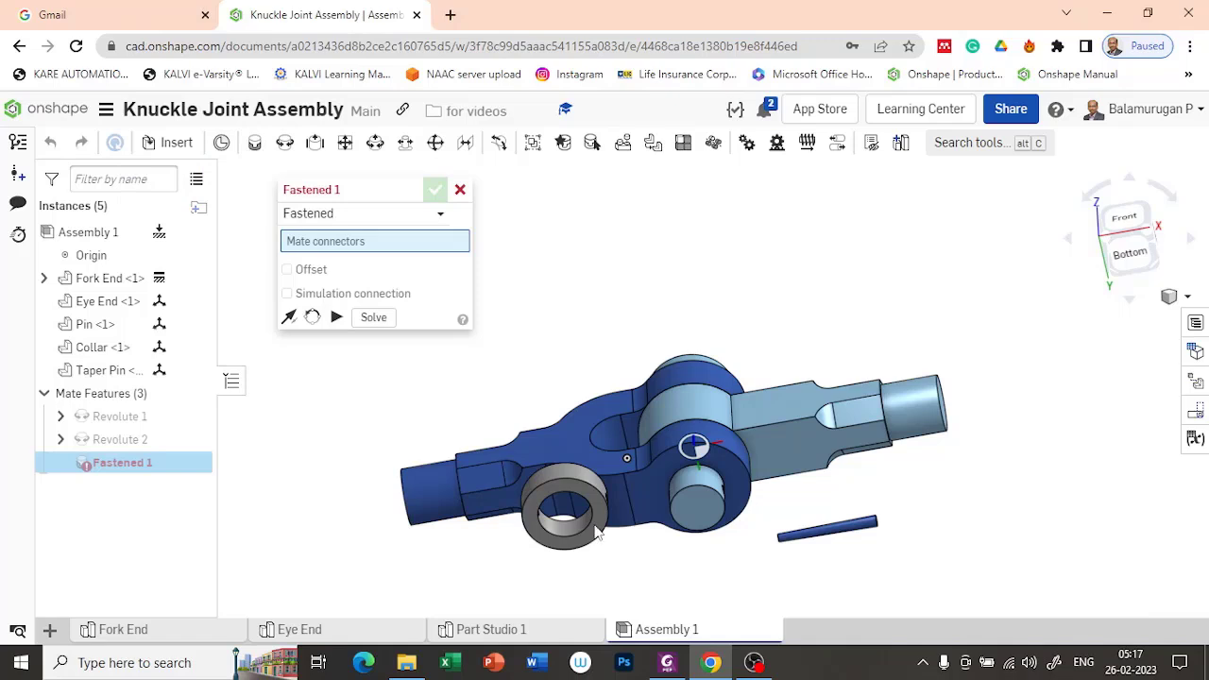
pyautogui.scroll(3, 598, 529)
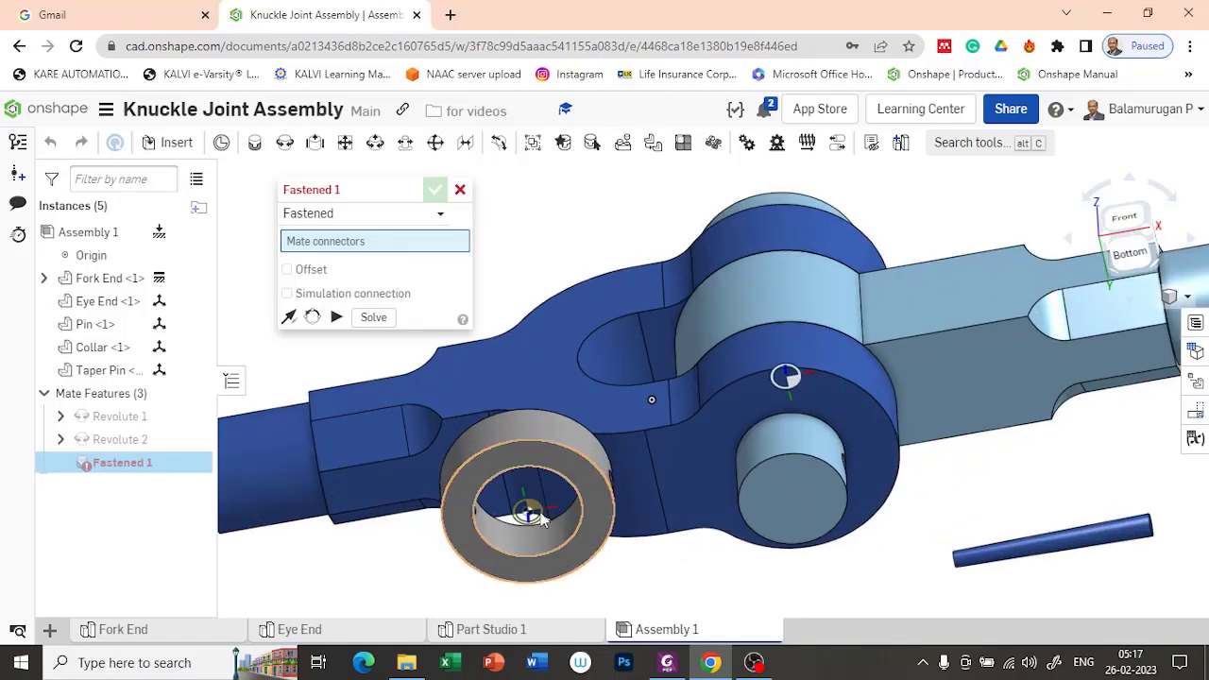
pyautogui.click(621, 574)
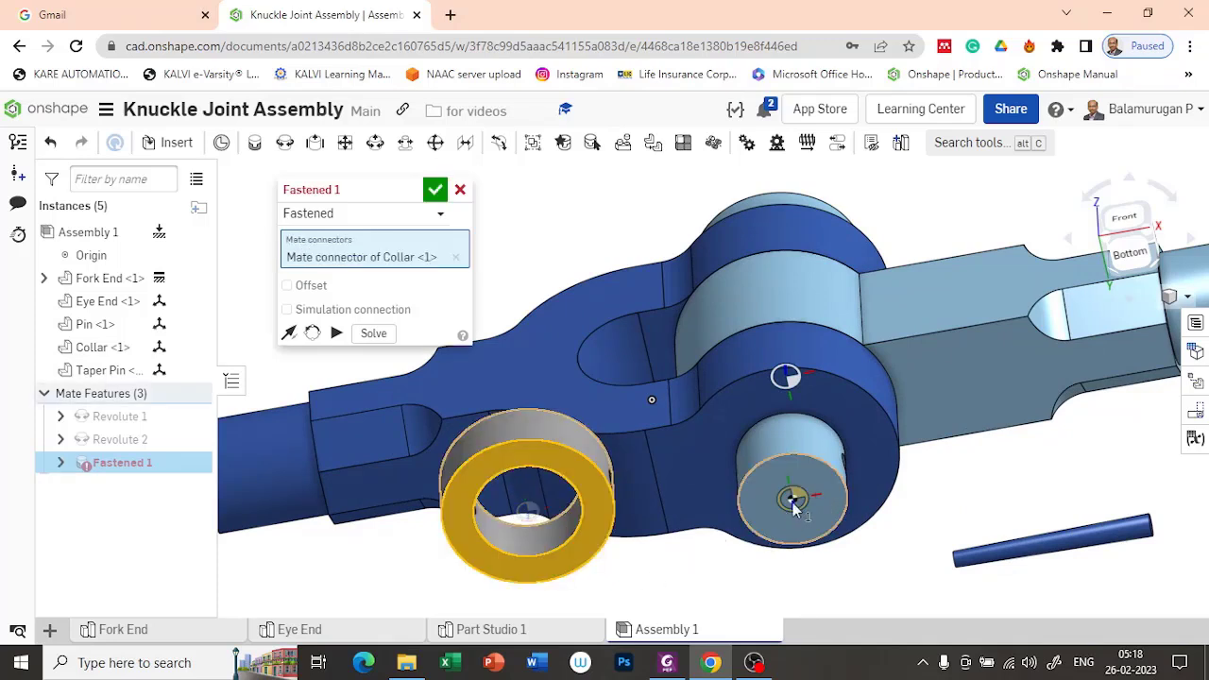
pyautogui.click(794, 508)
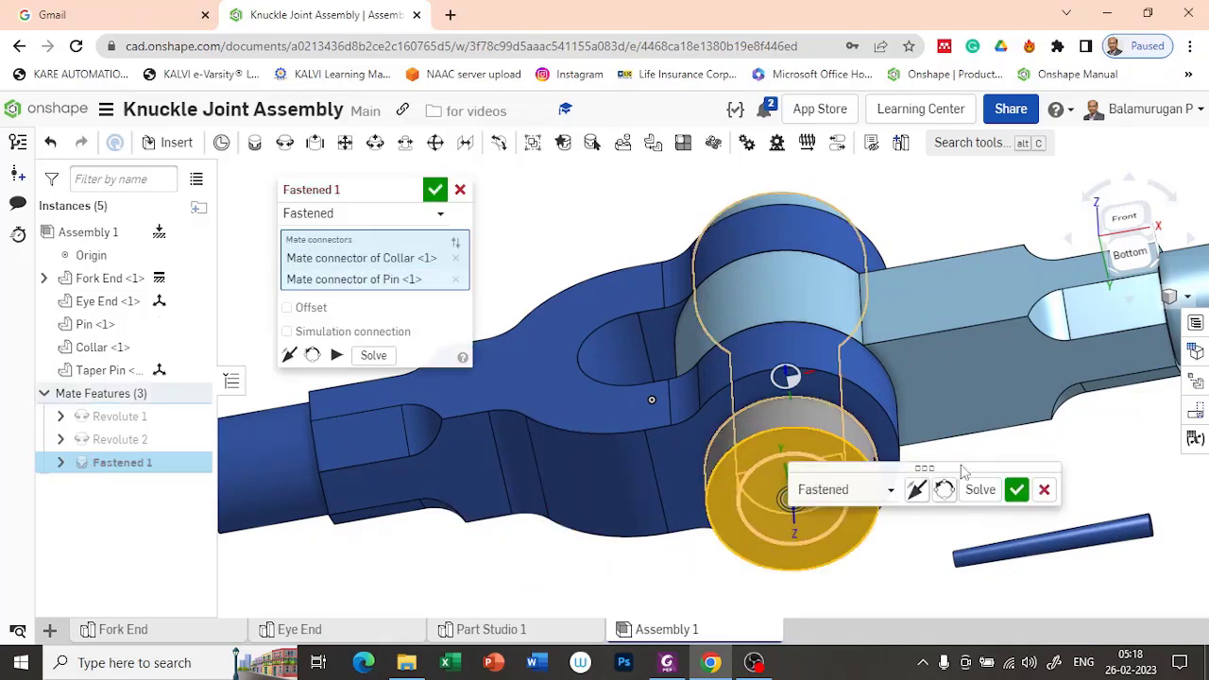
# Step: Offset the Collar's Fastened mate by -4 mm along Z and accept the mate
pyautogui.moveTo(1077, 452); pyautogui.dragTo(1001, 469, button='right')
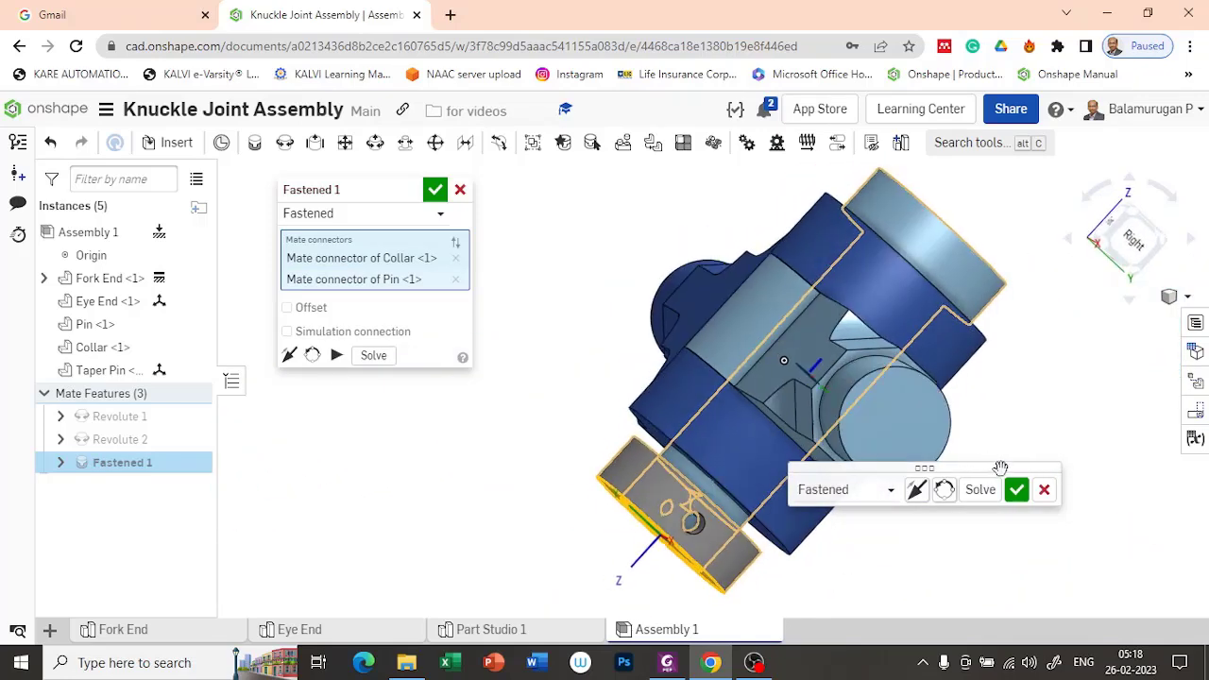
pyautogui.scroll(2, 710, 531)
pyautogui.moveTo(999, 562); pyautogui.dragTo(1030, 565, button='right')
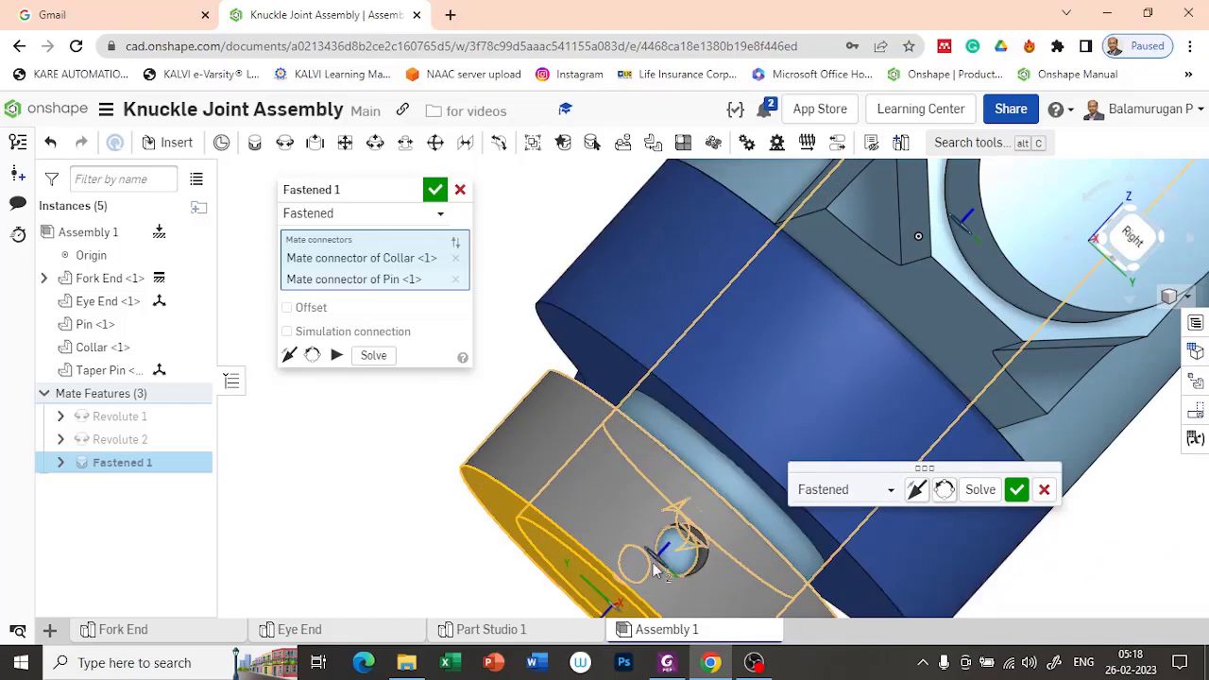
pyautogui.click(287, 308)
pyautogui.moveTo(516, 515); pyautogui.dragTo(575, 435, button='right')
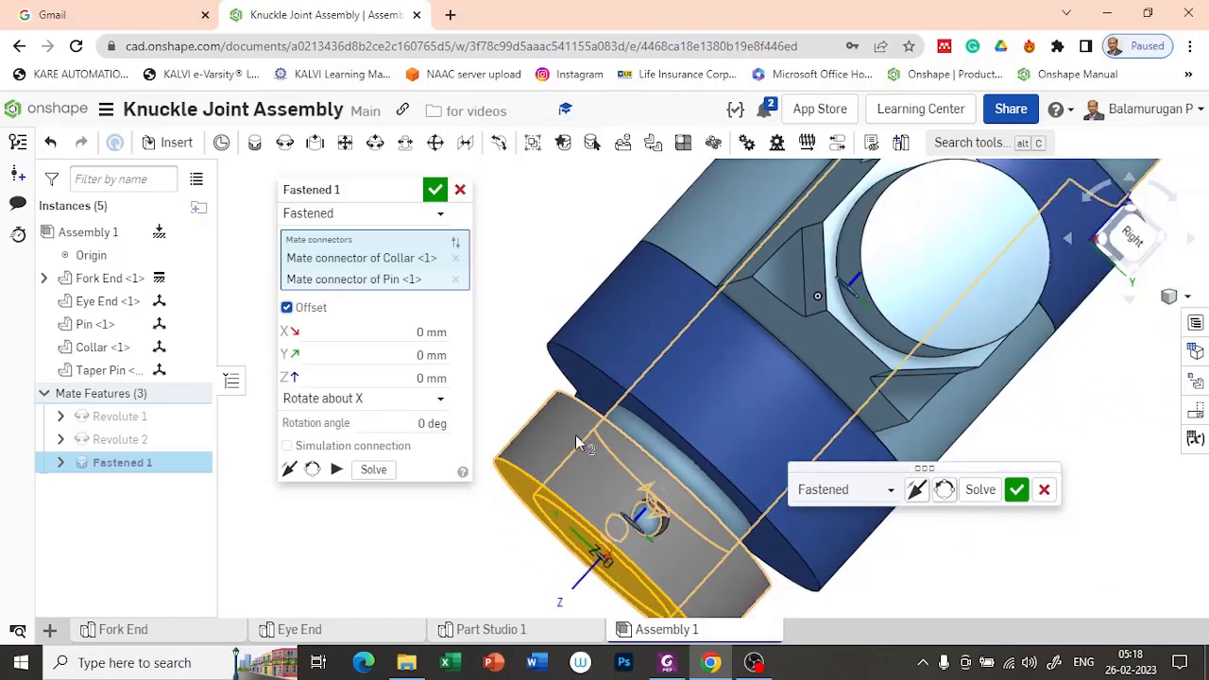
pyautogui.scroll(-1, 576, 435)
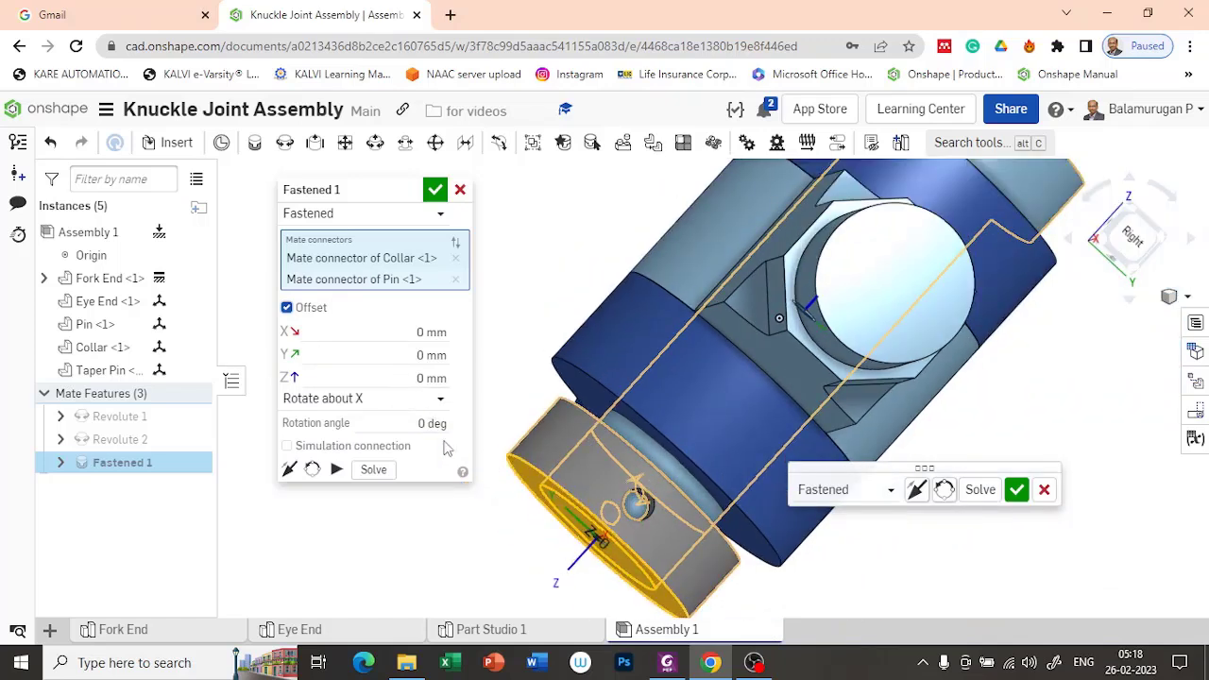
pyautogui.click(432, 380)
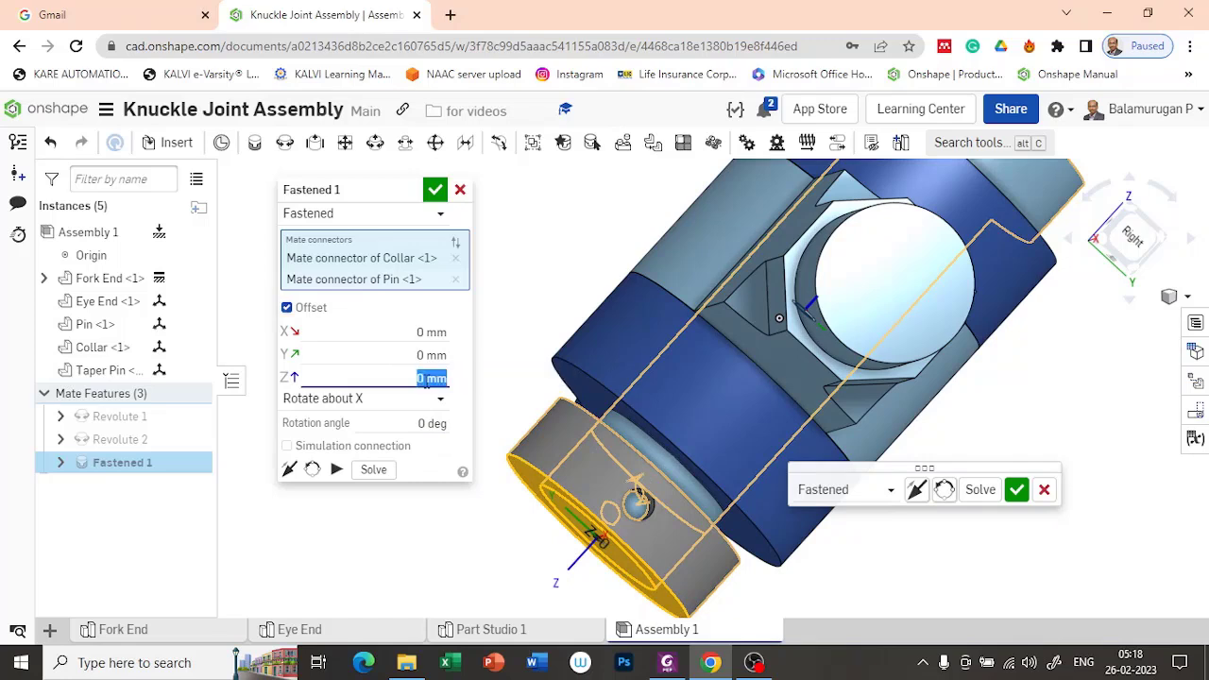
pyautogui.write('-4m')
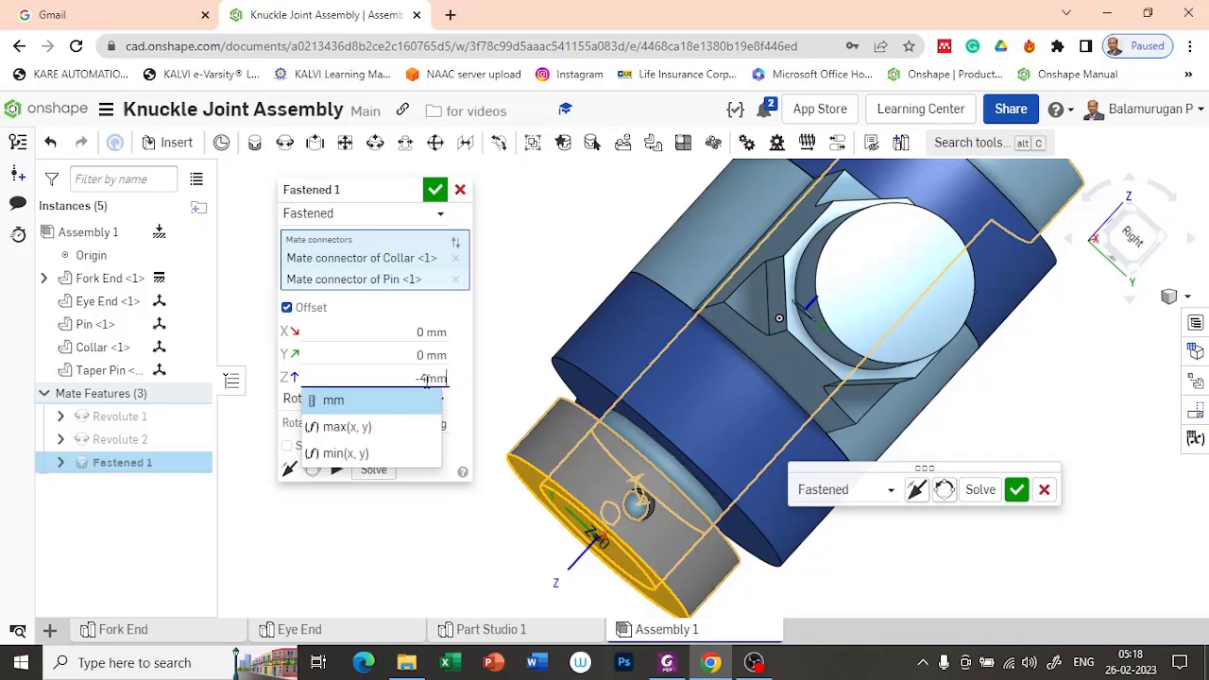
pyautogui.press('Return')
pyautogui.moveTo(927, 588)
pyautogui.mouseDown(button='right')
pyautogui.moveTo(918, 568)
pyautogui.moveTo(898, 576)
pyautogui.moveTo(912, 567)
pyautogui.moveTo(909, 579)
pyautogui.mouseUp(button='right')
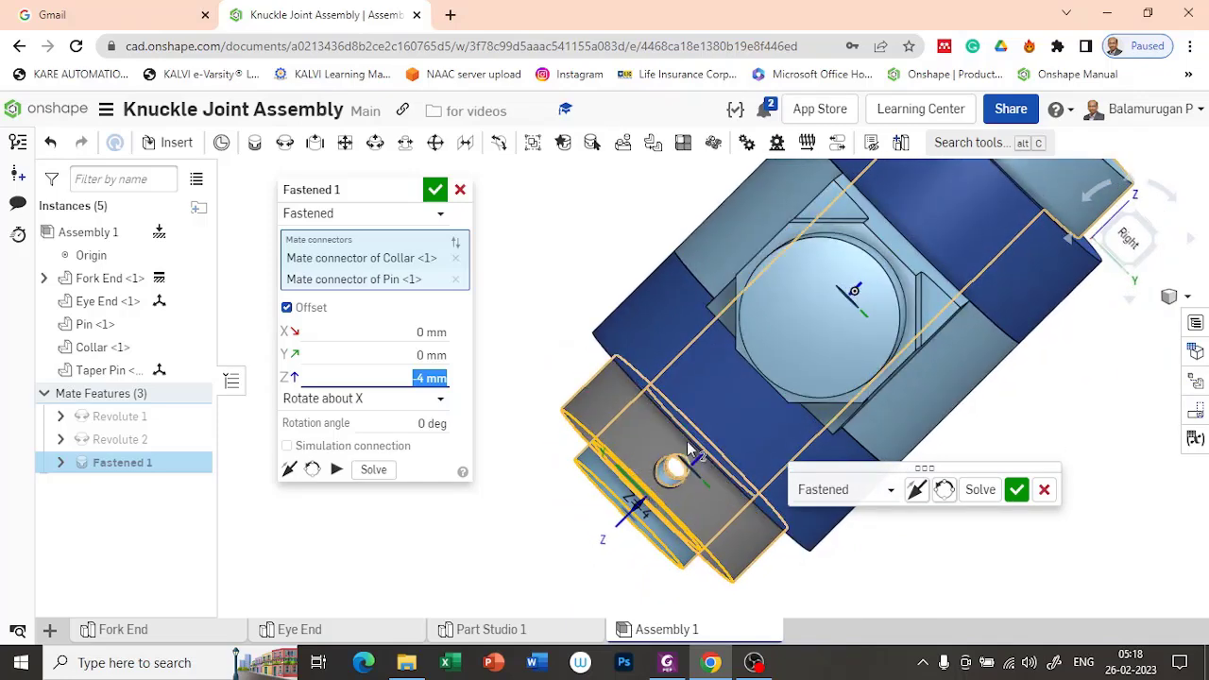
pyautogui.moveTo(536, 597); pyautogui.dragTo(568, 531, button='right')
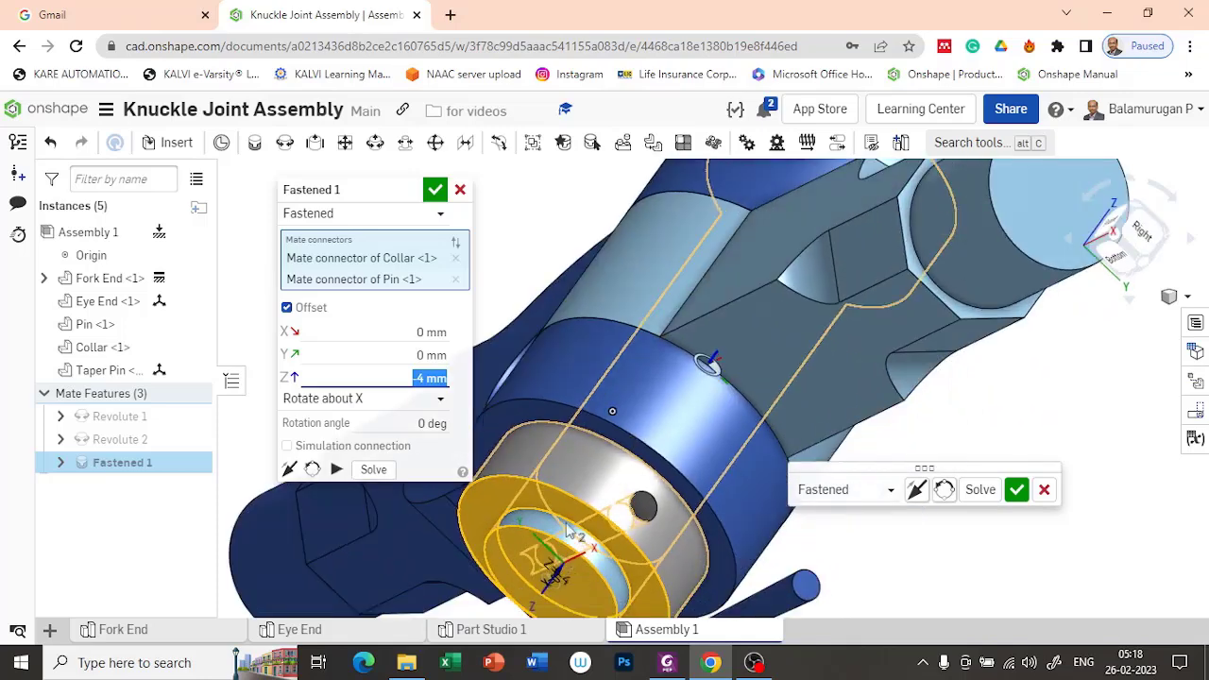
pyautogui.click(435, 192)
pyautogui.moveTo(467, 322)
pyautogui.mouseDown(button='right')
pyautogui.moveTo(481, 357)
pyautogui.moveTo(487, 328)
pyautogui.mouseUp(button='right')
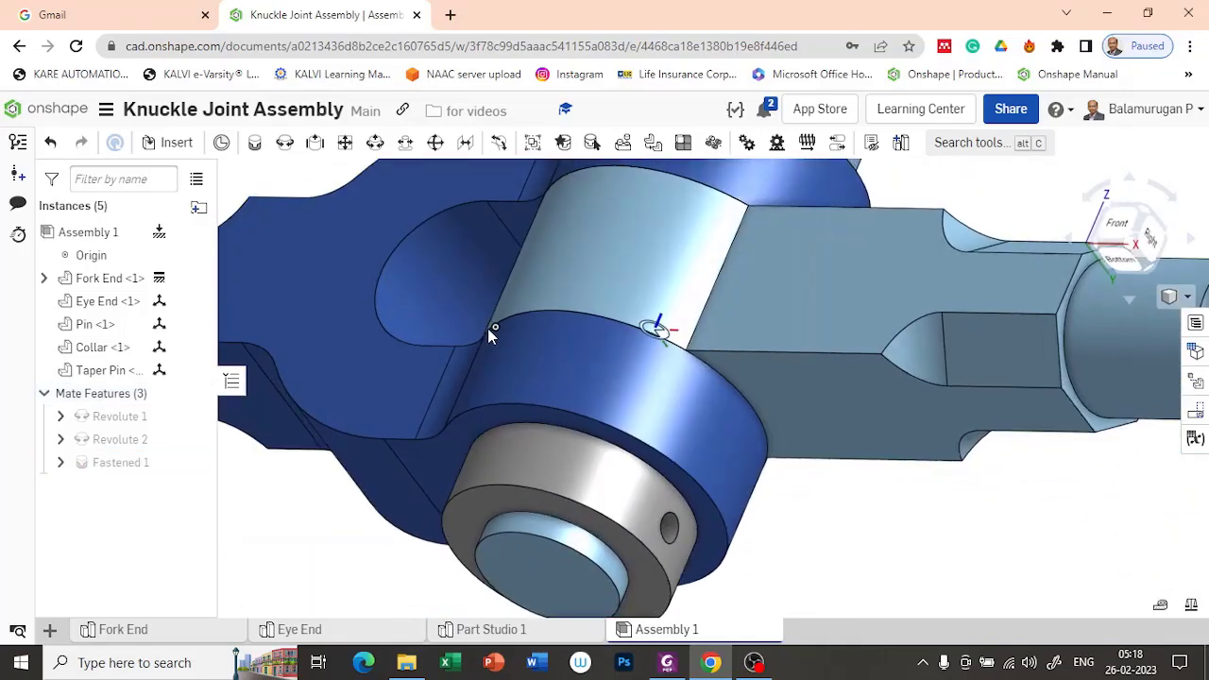
pyautogui.moveTo(832, 522)
pyautogui.mouseDown(button='right')
pyautogui.moveTo(809, 505)
pyautogui.moveTo(821, 510)
pyautogui.mouseUp(button='right')
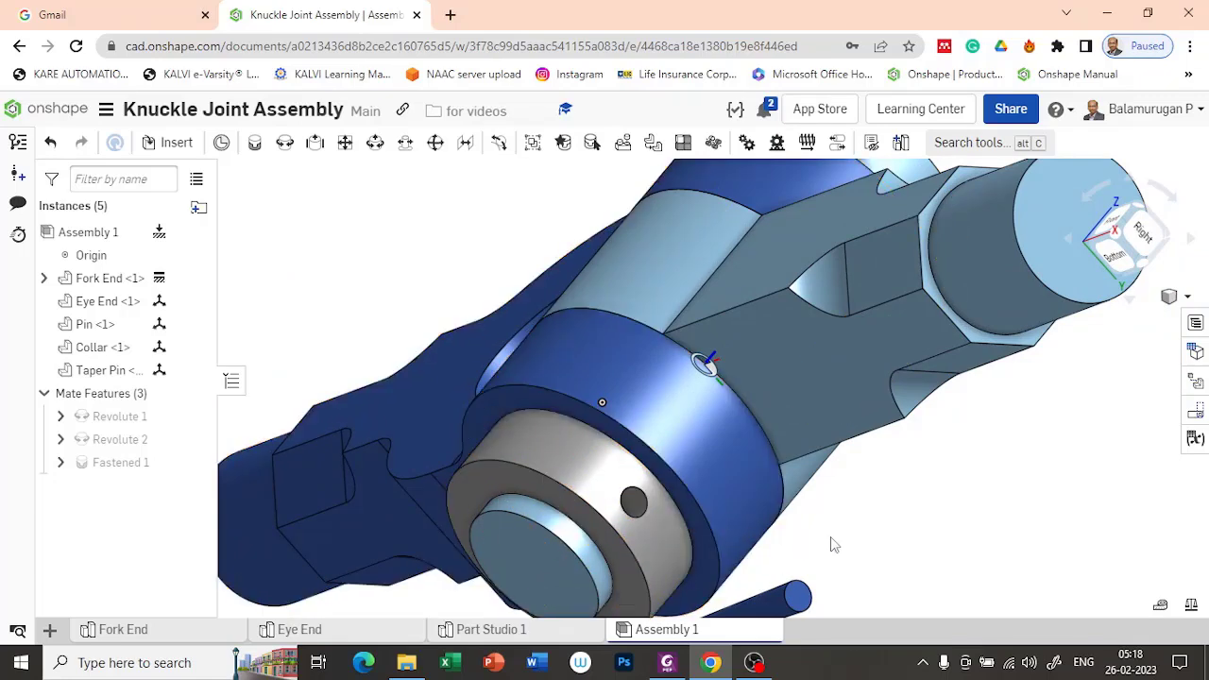
pyautogui.scroll(-3, 893, 554)
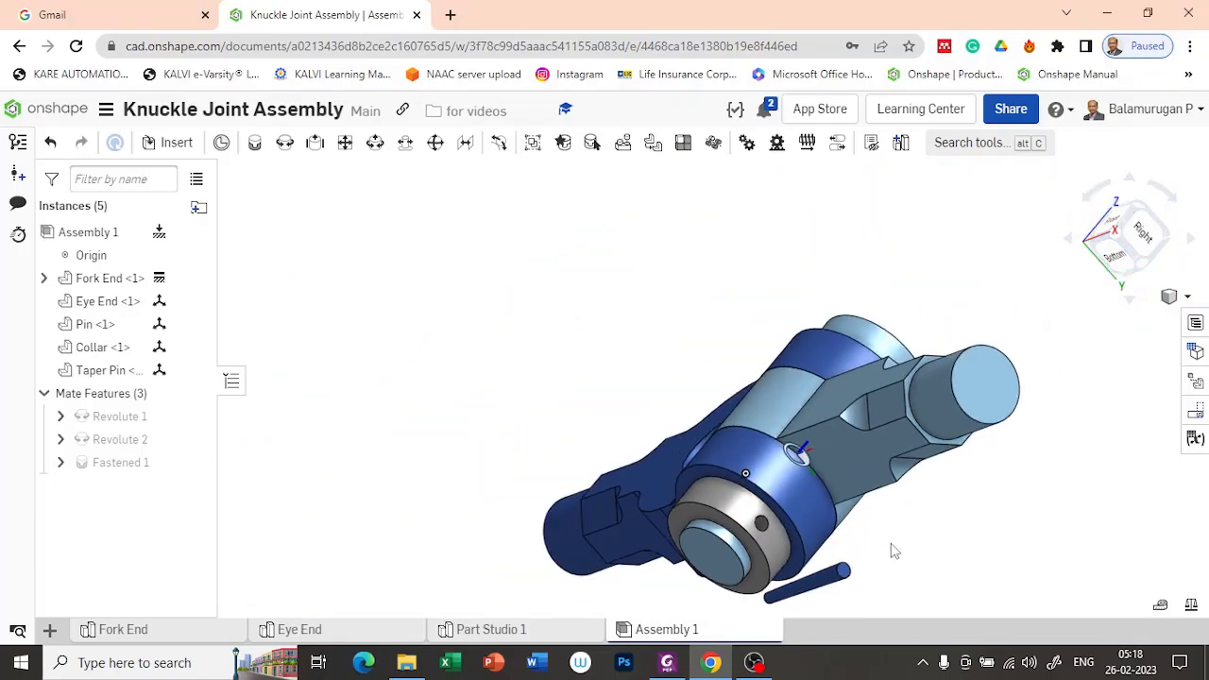
pyautogui.moveTo(923, 533); pyautogui.dragTo(951, 532, button='right')
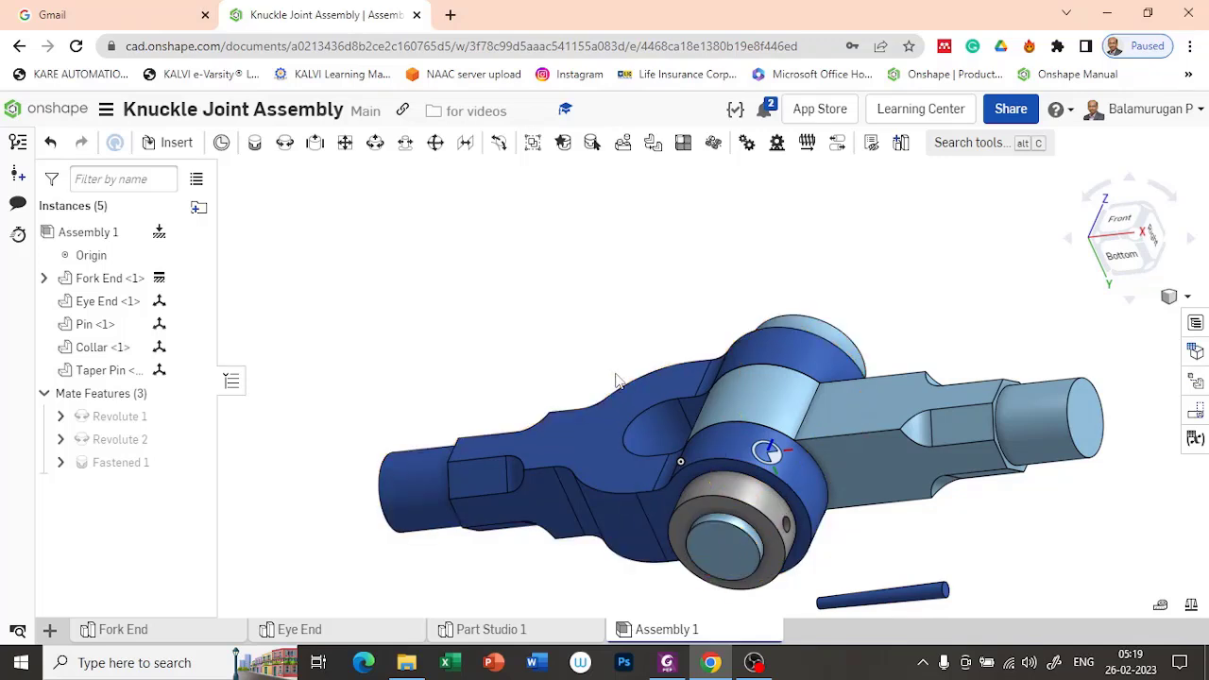
pyautogui.scroll(2, 616, 381)
pyautogui.scroll(-3, 637, 325)
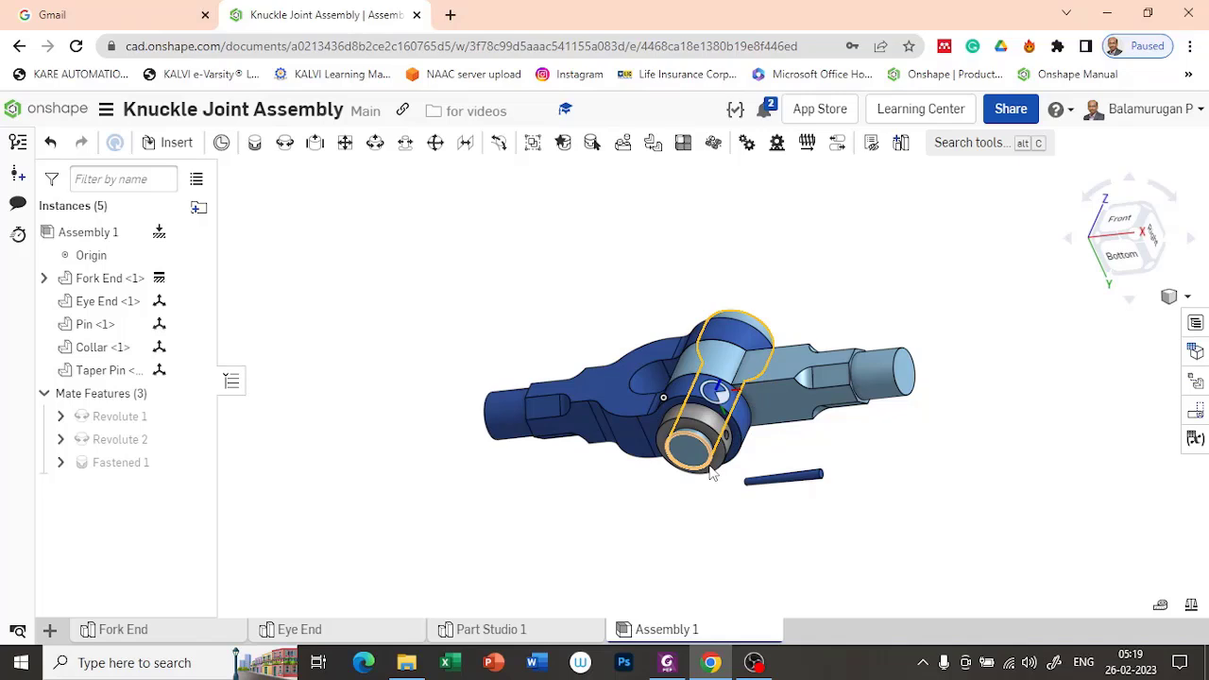
# Step: Hide the Fork End, Eye End and Pin, leaving only the Collar and Taper Pin in view
pyautogui.moveTo(752, 516); pyautogui.dragTo(763, 543, button='right')
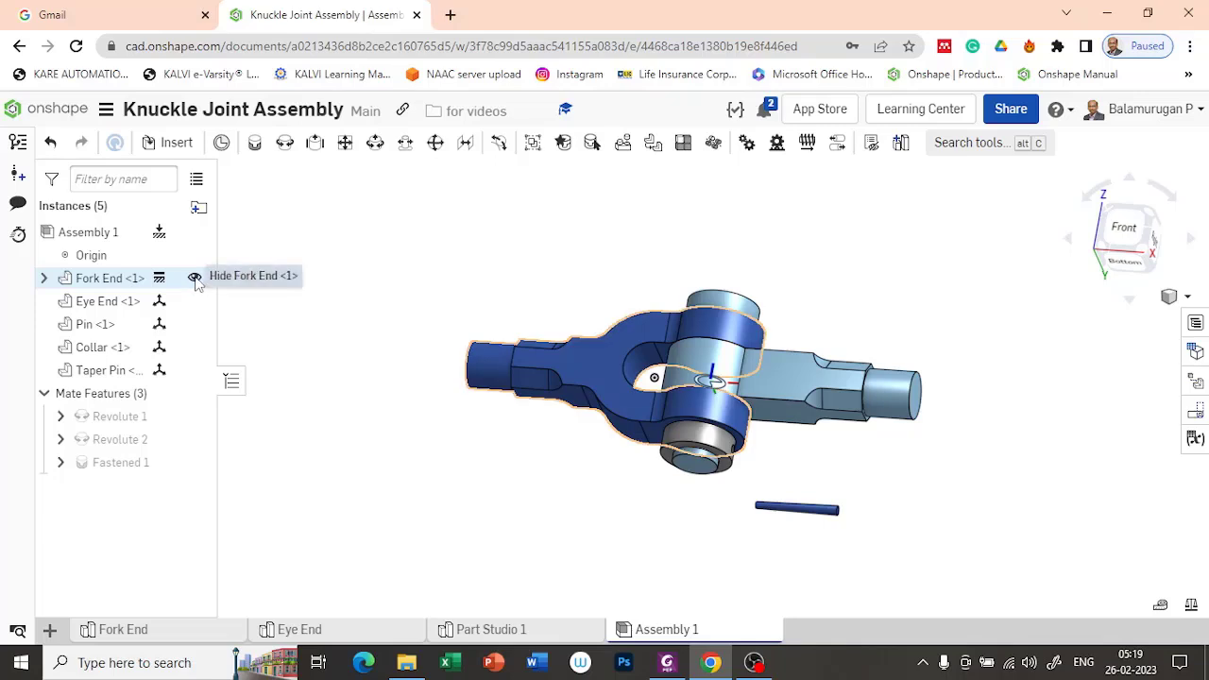
pyautogui.click(194, 277)
pyautogui.click(194, 302)
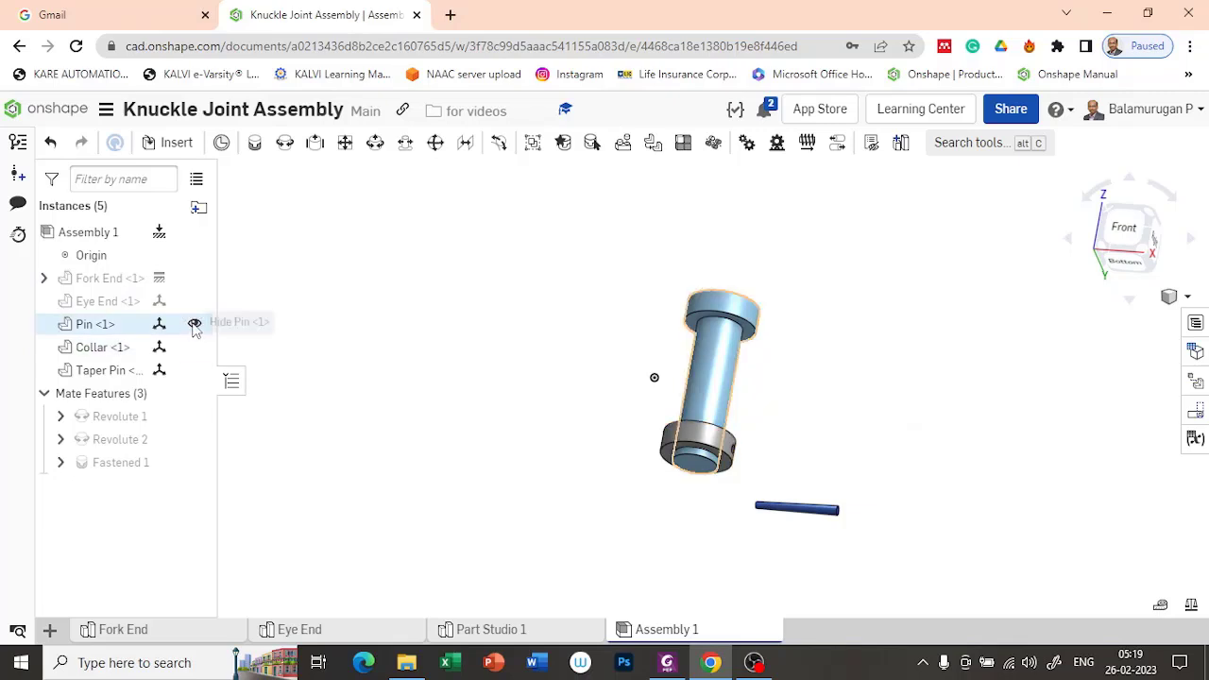
pyautogui.click(194, 323)
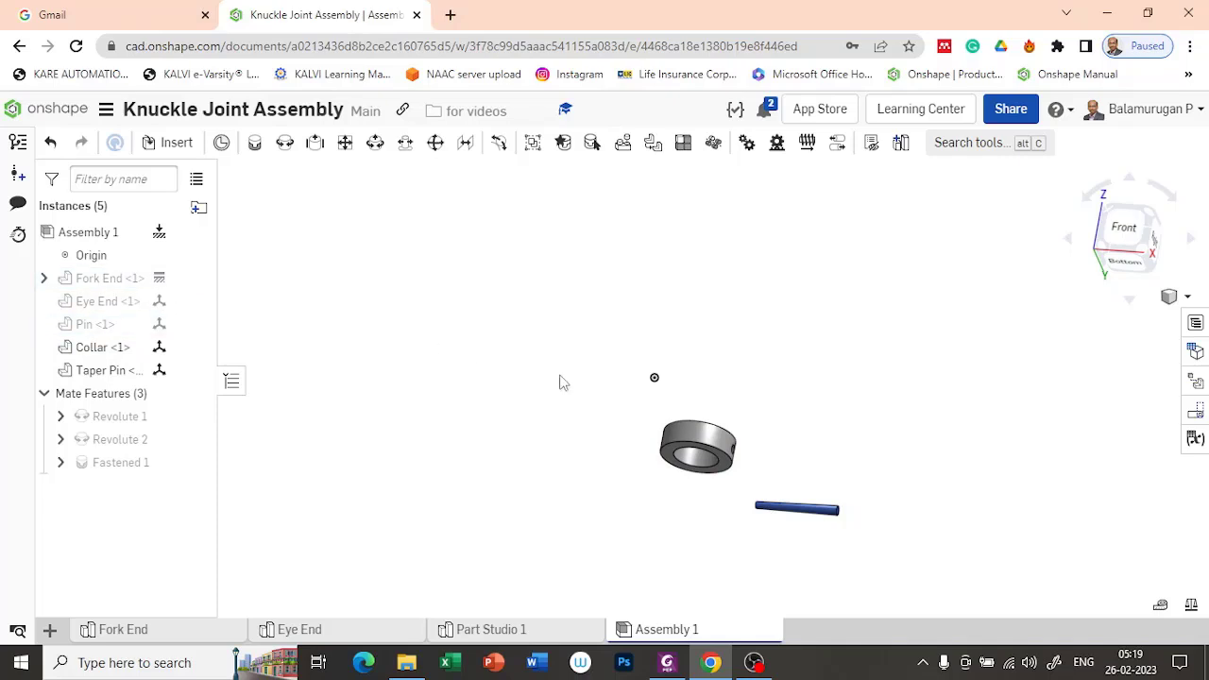
# Step: Add a mate connector at the centre of the Collar's upper end face and move it -6 mm along Z
pyautogui.moveTo(694, 357); pyautogui.dragTo(664, 424, button='right')
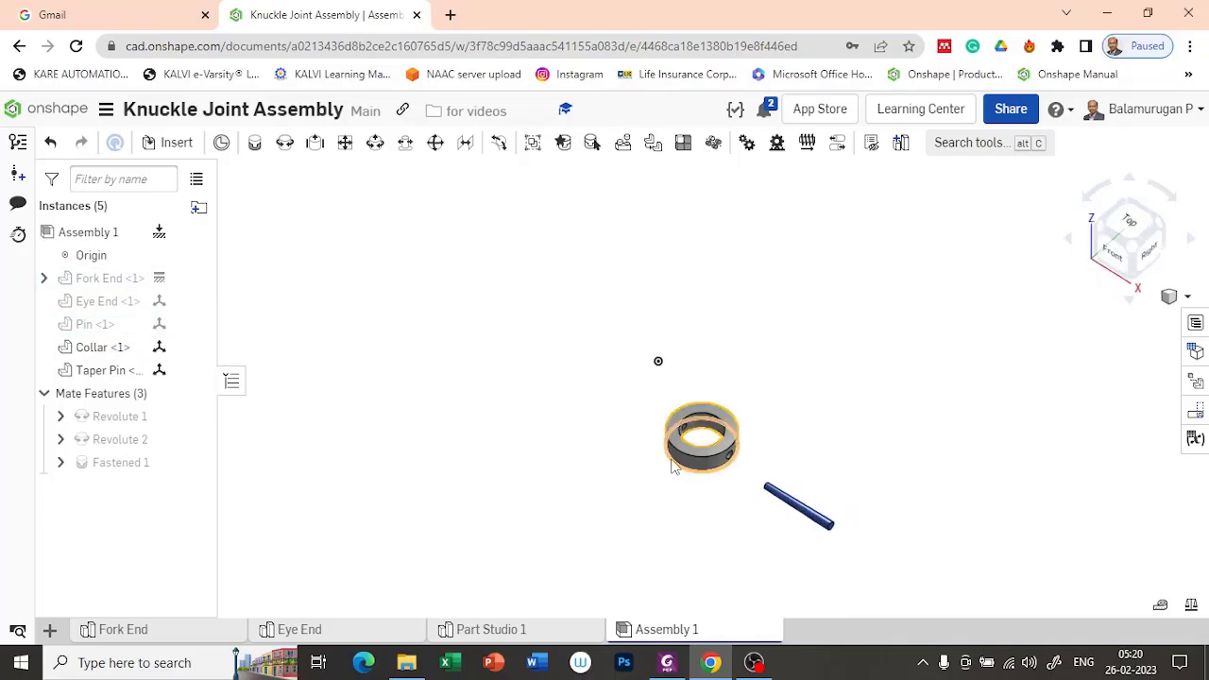
pyautogui.scroll(5, 689, 446)
pyautogui.scroll(2, 689, 445)
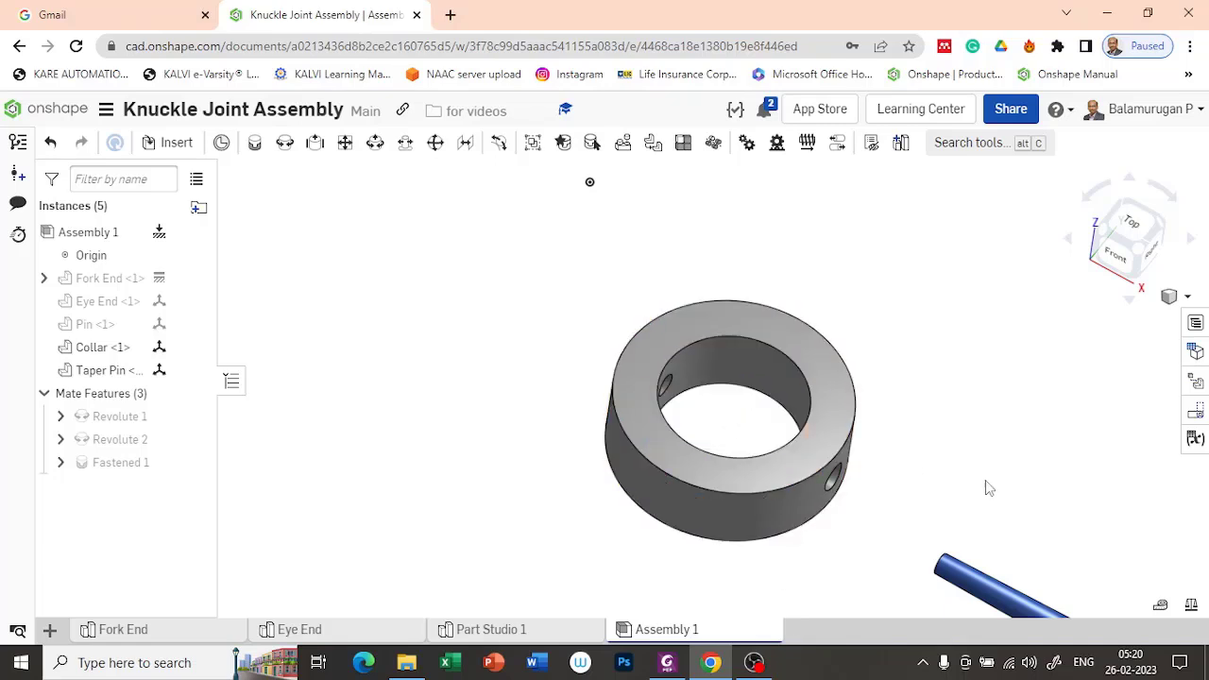
pyautogui.scroll(-4, 964, 450)
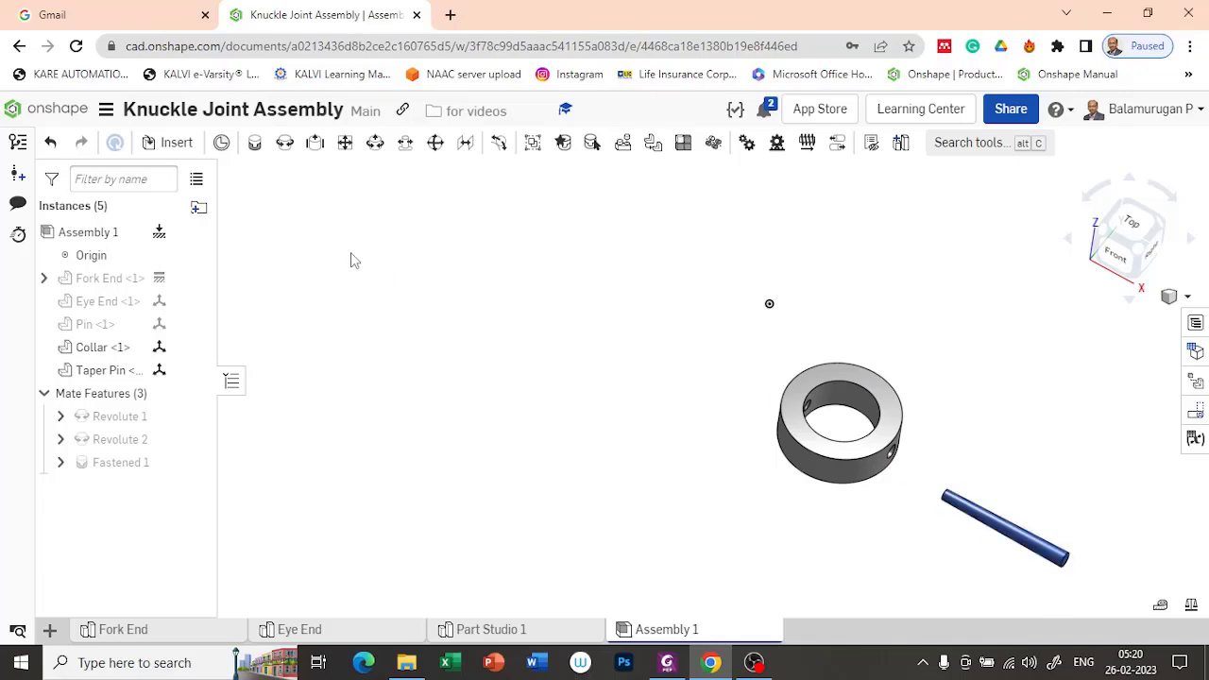
pyautogui.scroll(1, 300, 247)
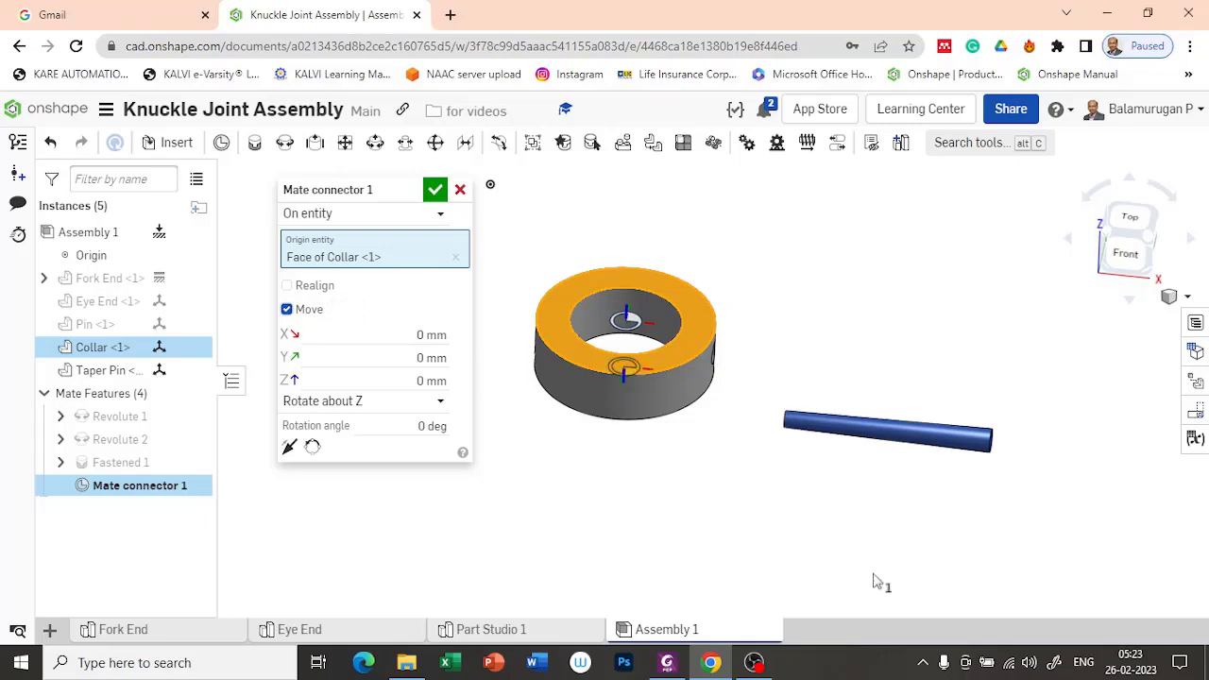
pyautogui.moveTo(703, 497); pyautogui.dragTo(674, 485, button='right')
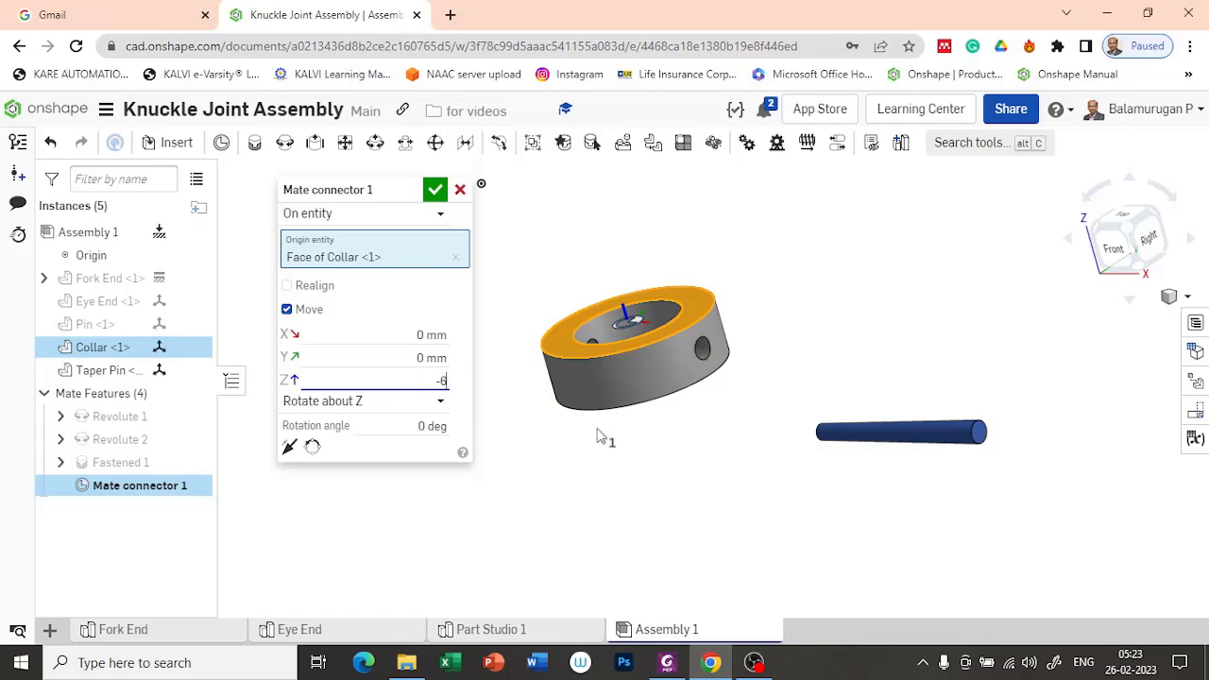
pyautogui.press('Return')
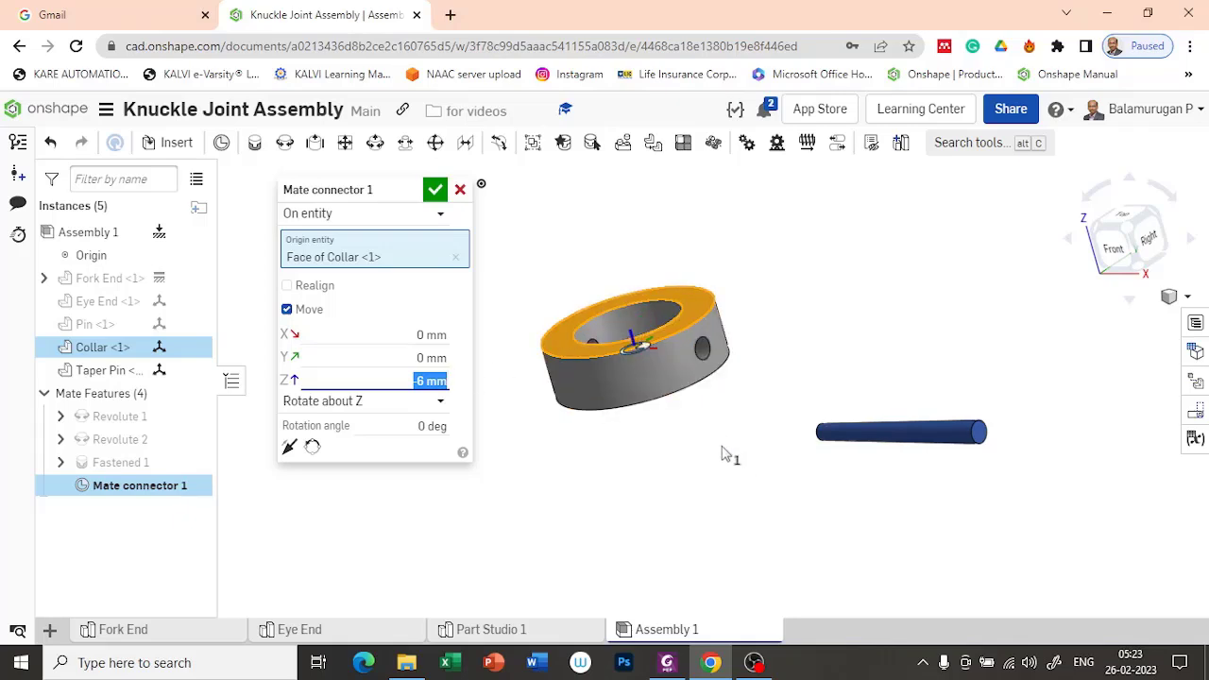
# Step: Rotate the Collar's mate connector 90 deg about Y and accept it
pyautogui.moveTo(724, 453); pyautogui.dragTo(726, 473, button='right')
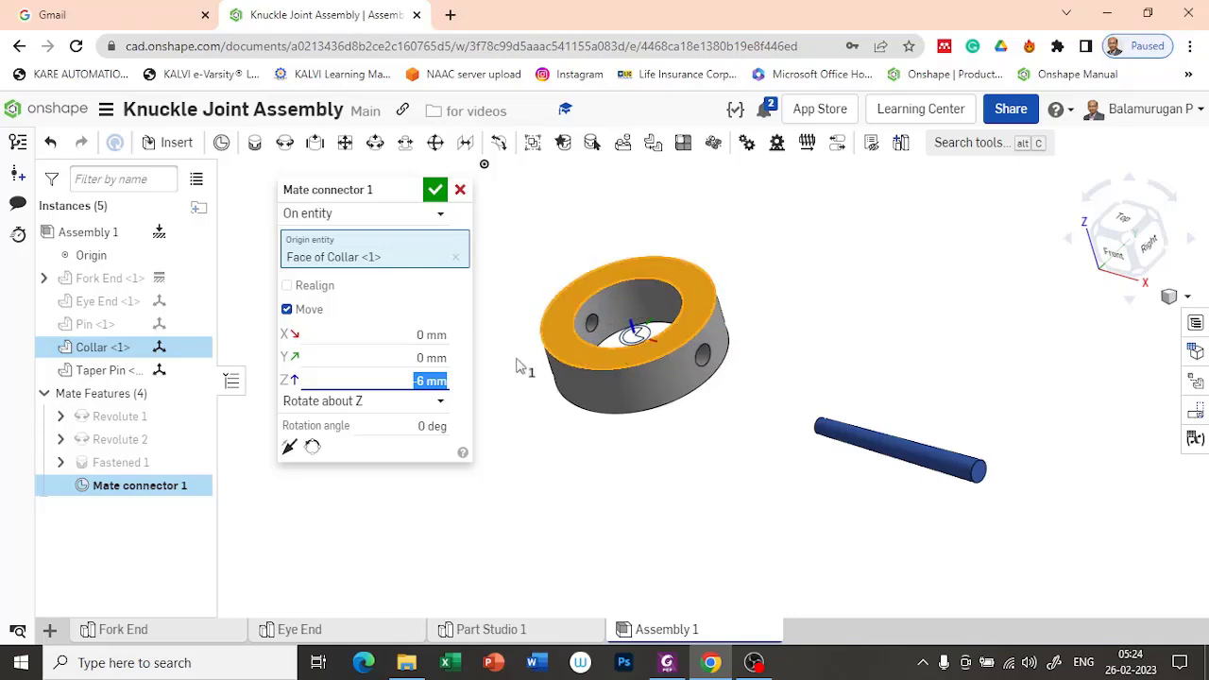
pyautogui.click(436, 405)
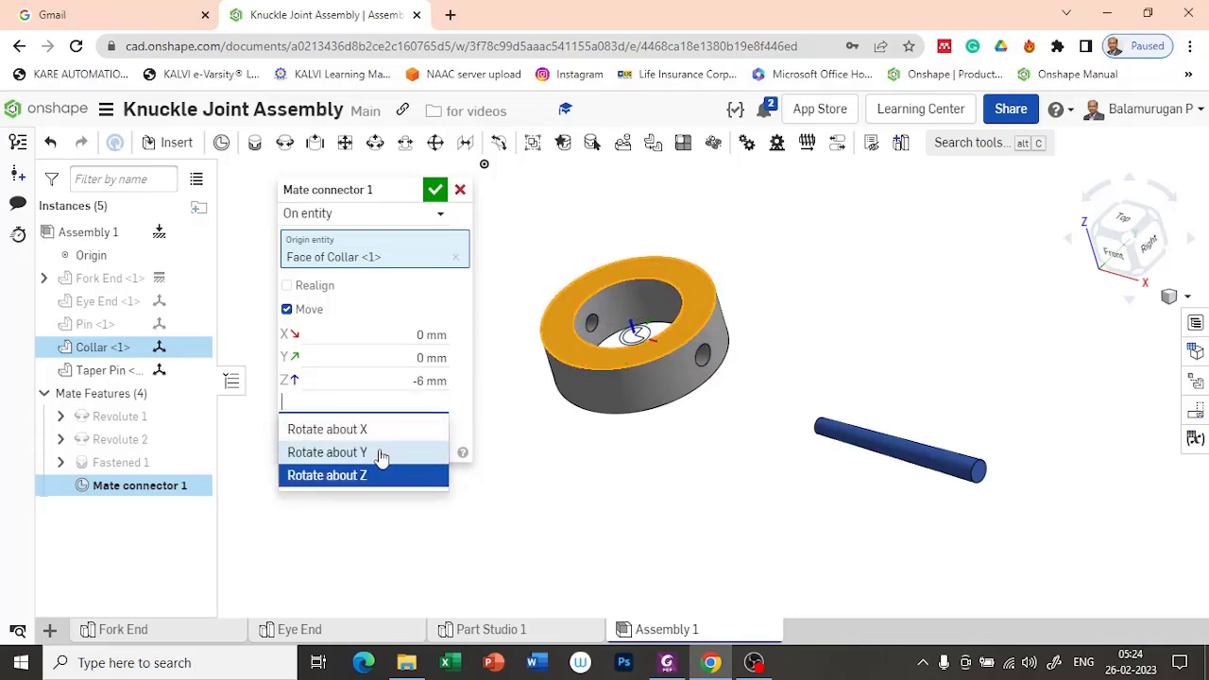
pyautogui.click(380, 453)
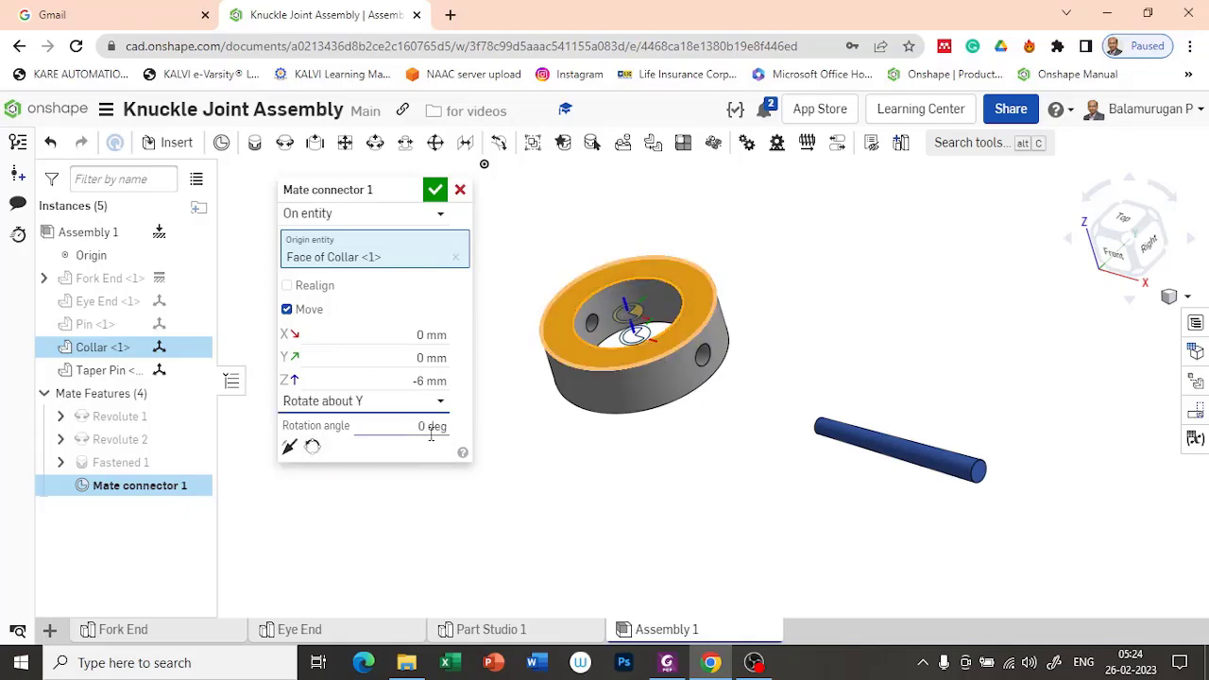
pyautogui.click(431, 433)
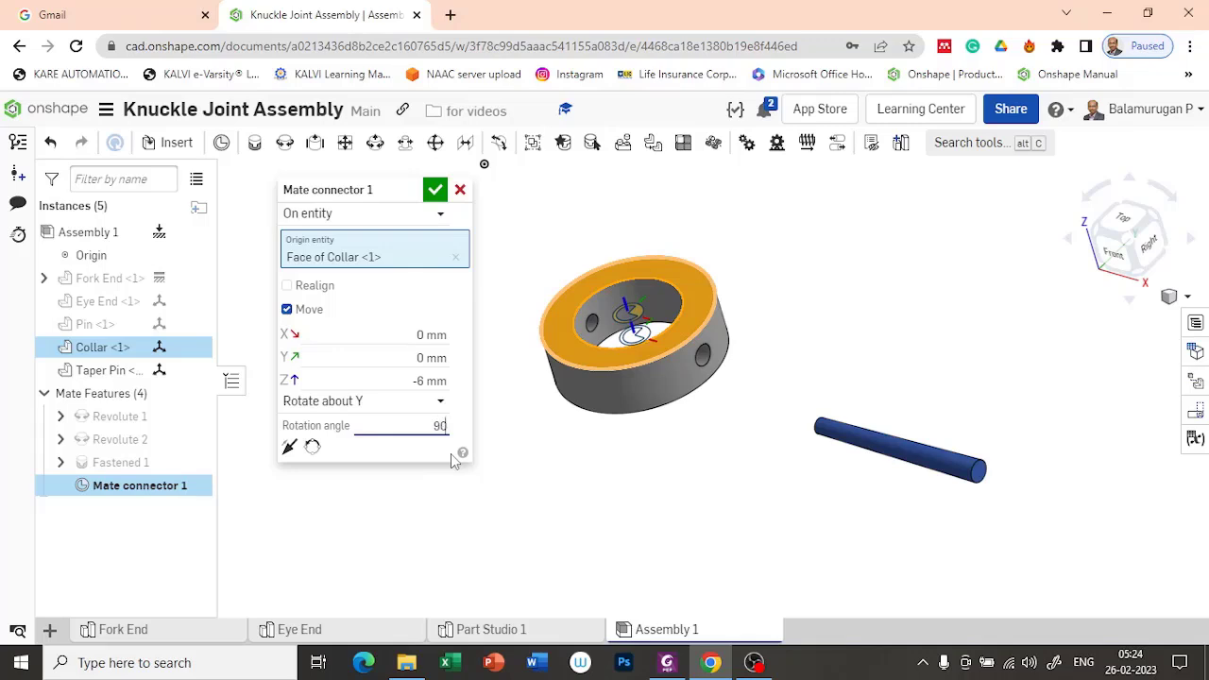
pyautogui.write('90')
pyautogui.press('Return')
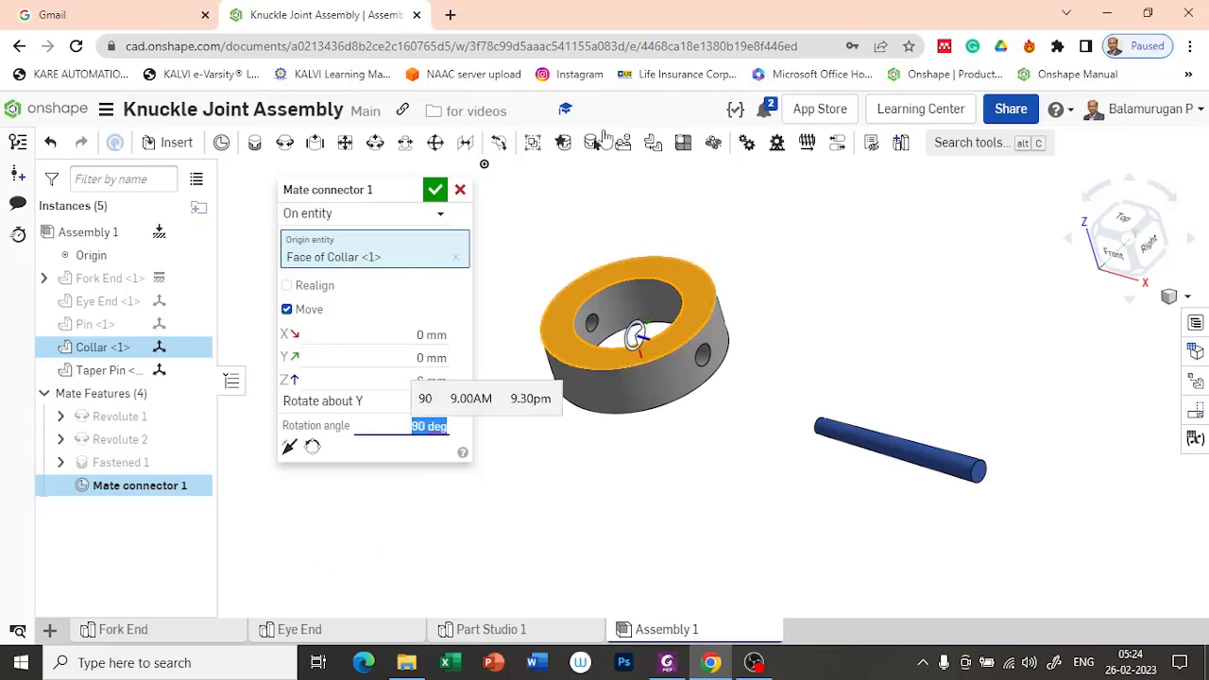
pyautogui.click(436, 192)
# Step: Create a Fastened mate between the Collar's mate connector and the midpoint of the Taper Pin's axis, and accept it
pyautogui.moveTo(815, 545)
pyautogui.mouseDown(button='right')
pyautogui.moveTo(737, 507)
pyautogui.moveTo(823, 557)
pyautogui.mouseUp(button='right')
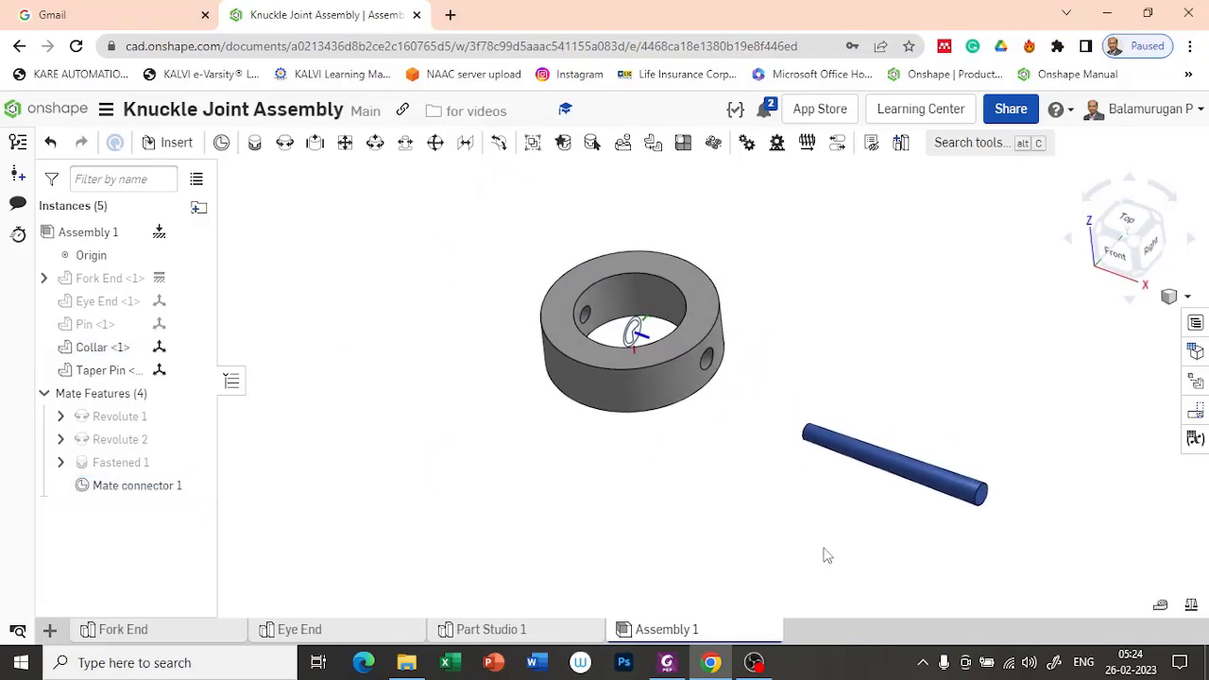
pyautogui.click(255, 146)
pyautogui.scroll(3, 822, 520)
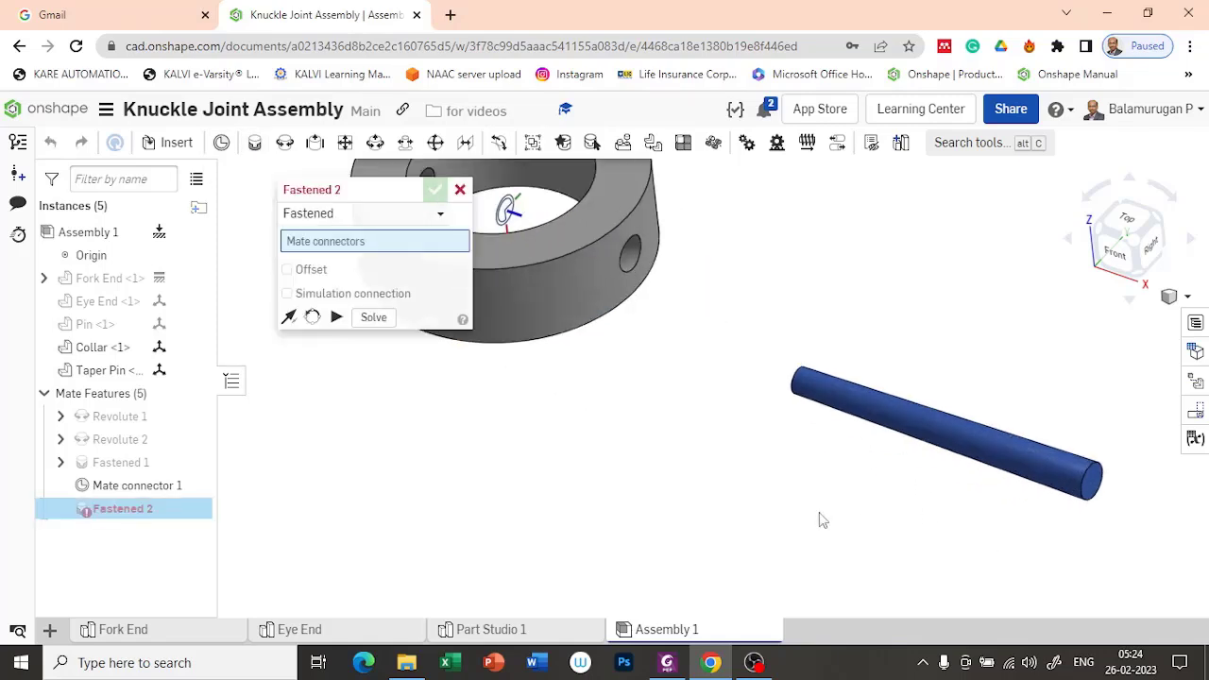
pyautogui.click(509, 215)
pyautogui.scroll(-4, 652, 367)
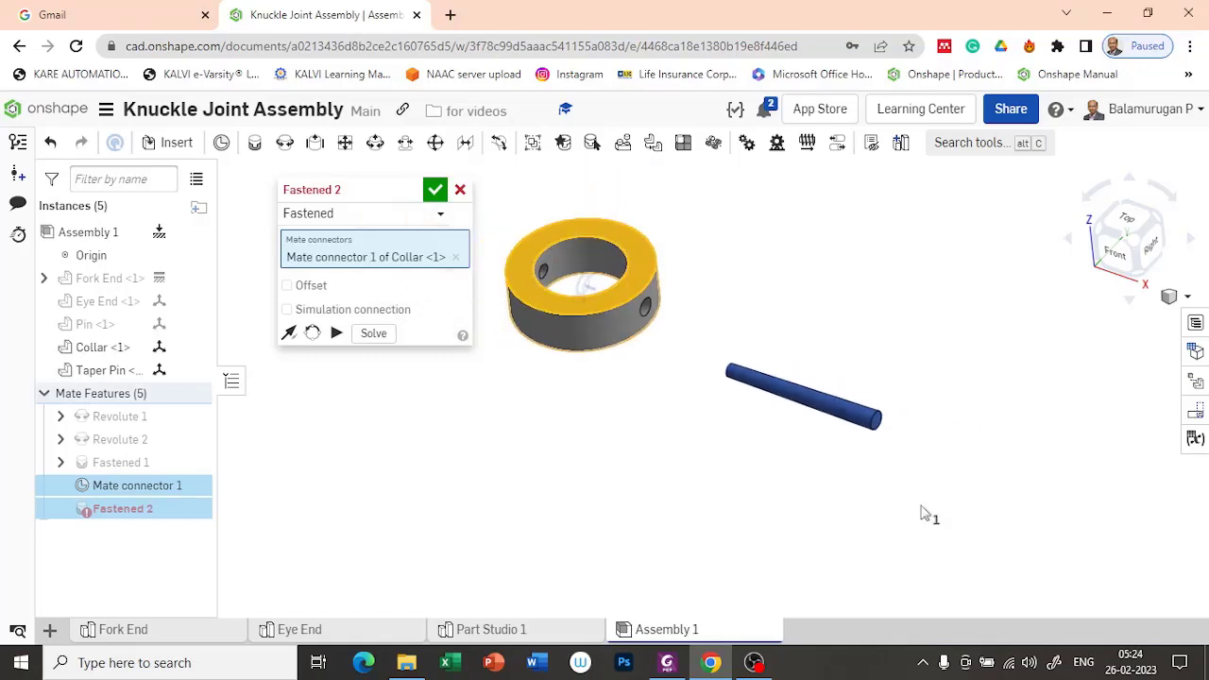
pyautogui.click(804, 399)
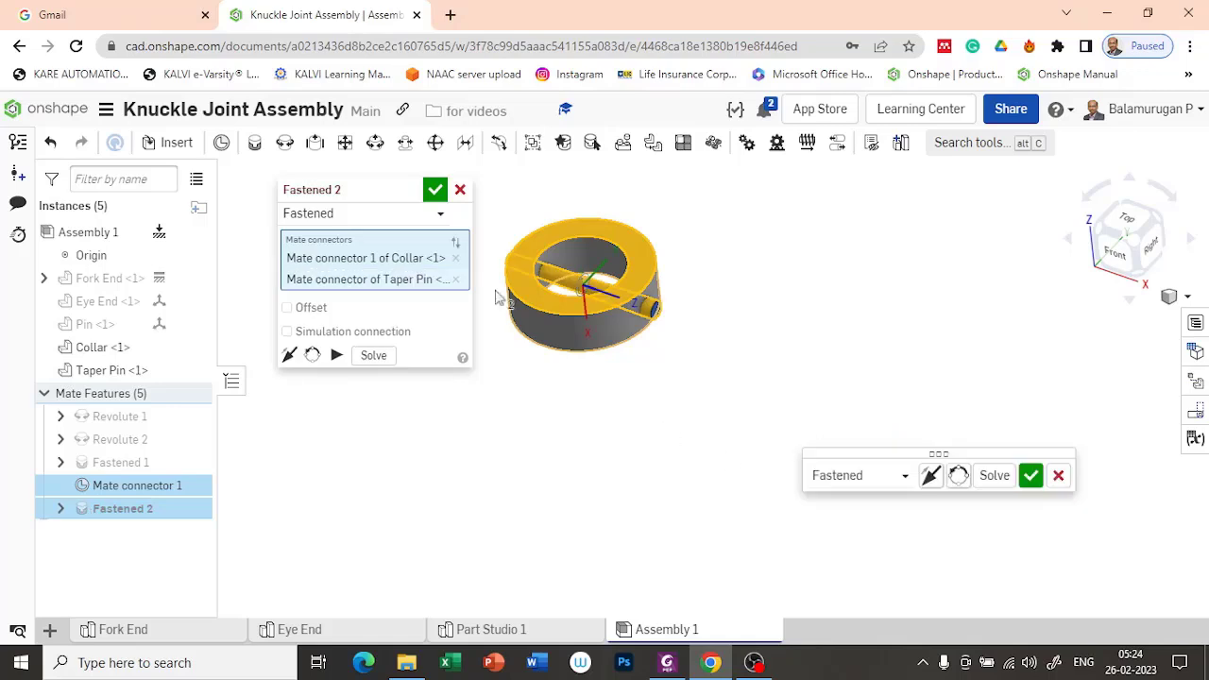
pyautogui.click(434, 192)
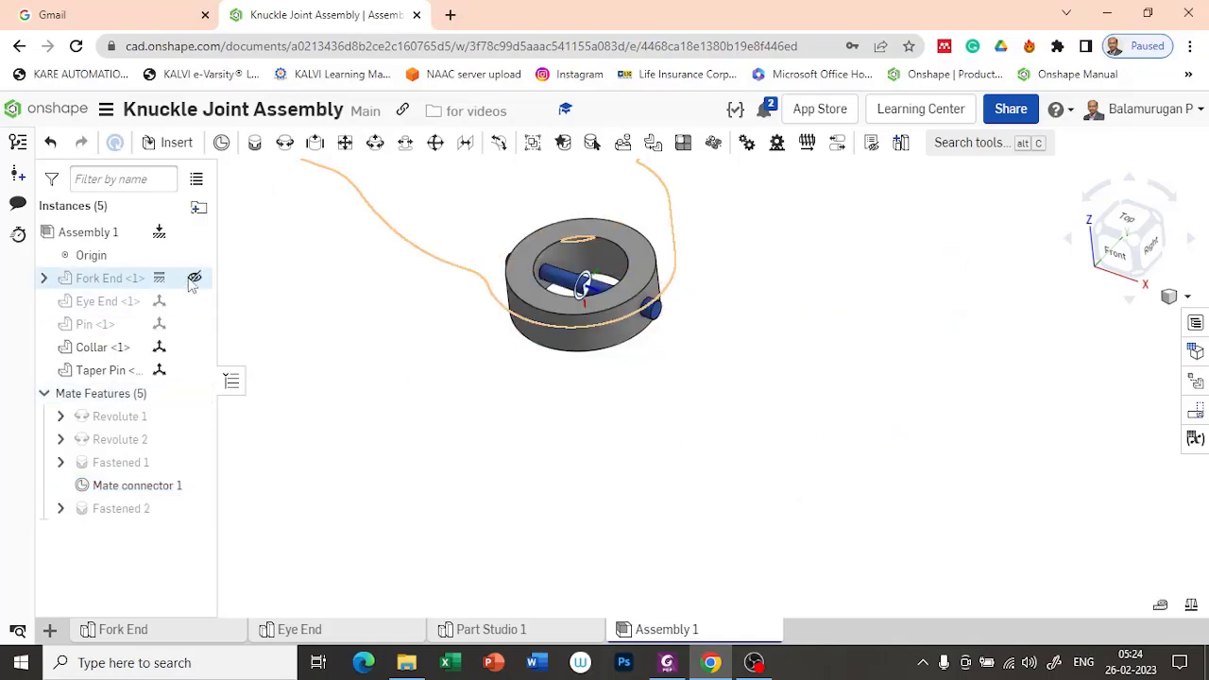
# Step: Show the Fork End, Eye End and Pin again and view the whole joint from its back side
pyautogui.click(194, 278)
pyautogui.click(194, 300)
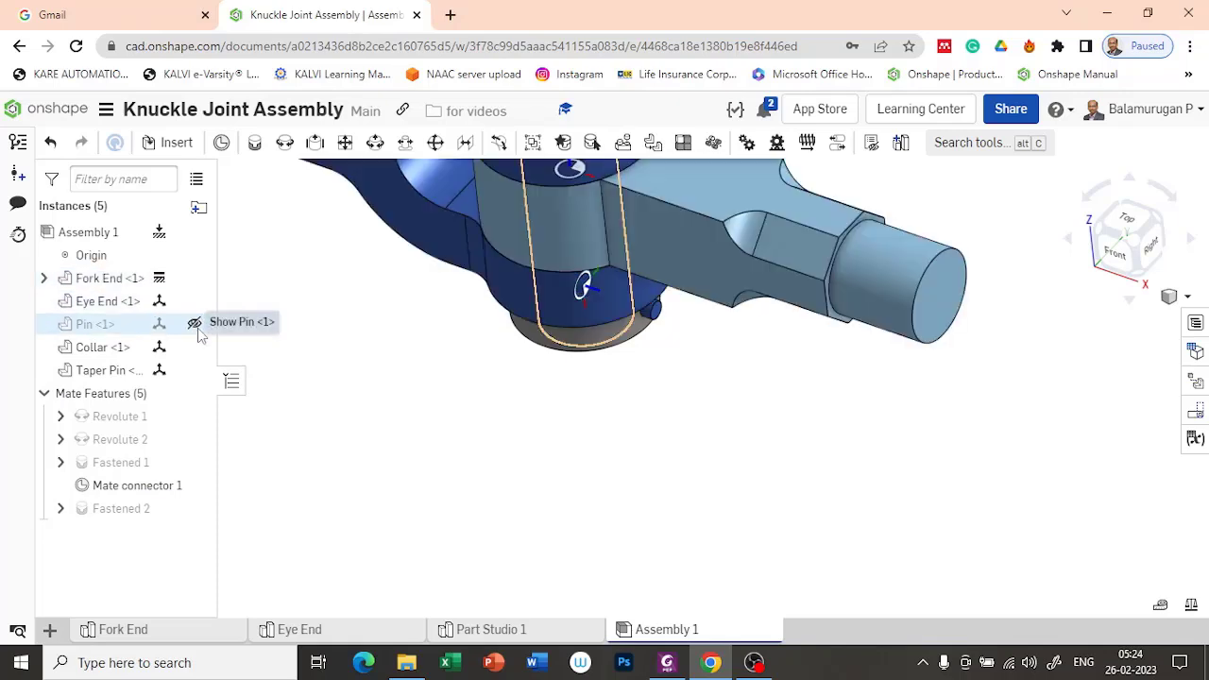
pyautogui.click(194, 324)
pyautogui.scroll(-5, 300, 390)
pyautogui.moveTo(440, 473); pyautogui.dragTo(398, 355, button='right')
pyautogui.moveTo(383, 341); pyautogui.dragTo(560, 380, button='middle')
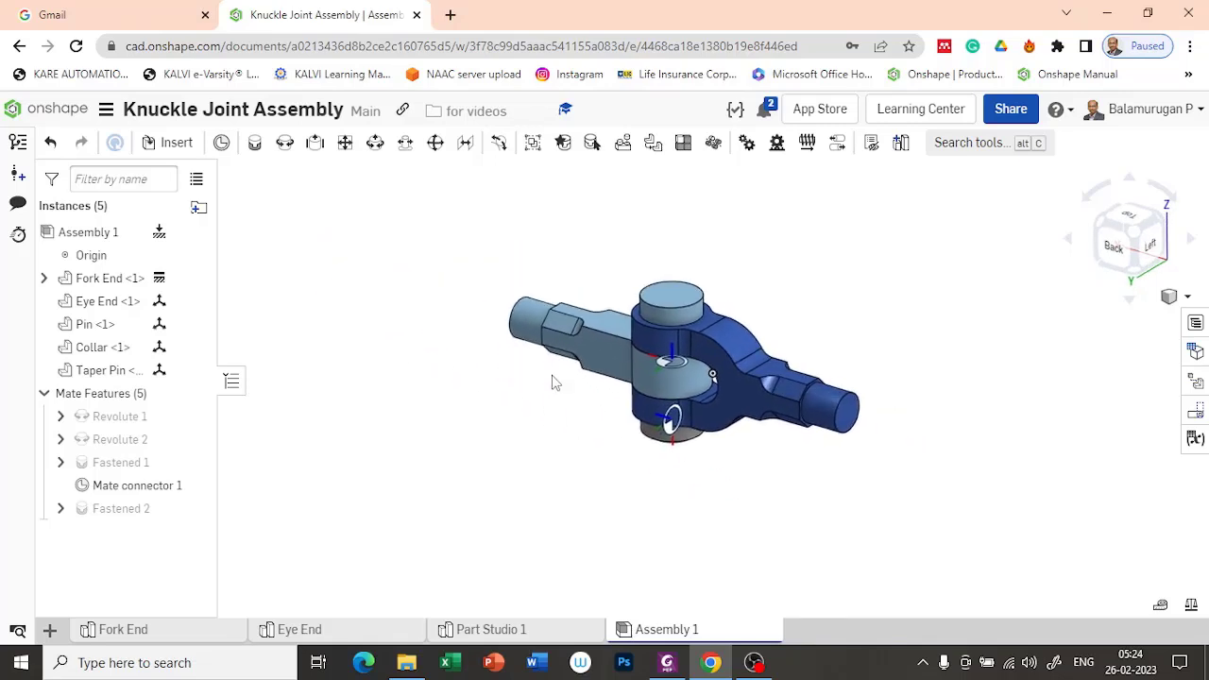
# Step: Hide the Collar's mate connector, briefly show all mate connectors, and hide all of them
pyautogui.scroll(5, 665, 396)
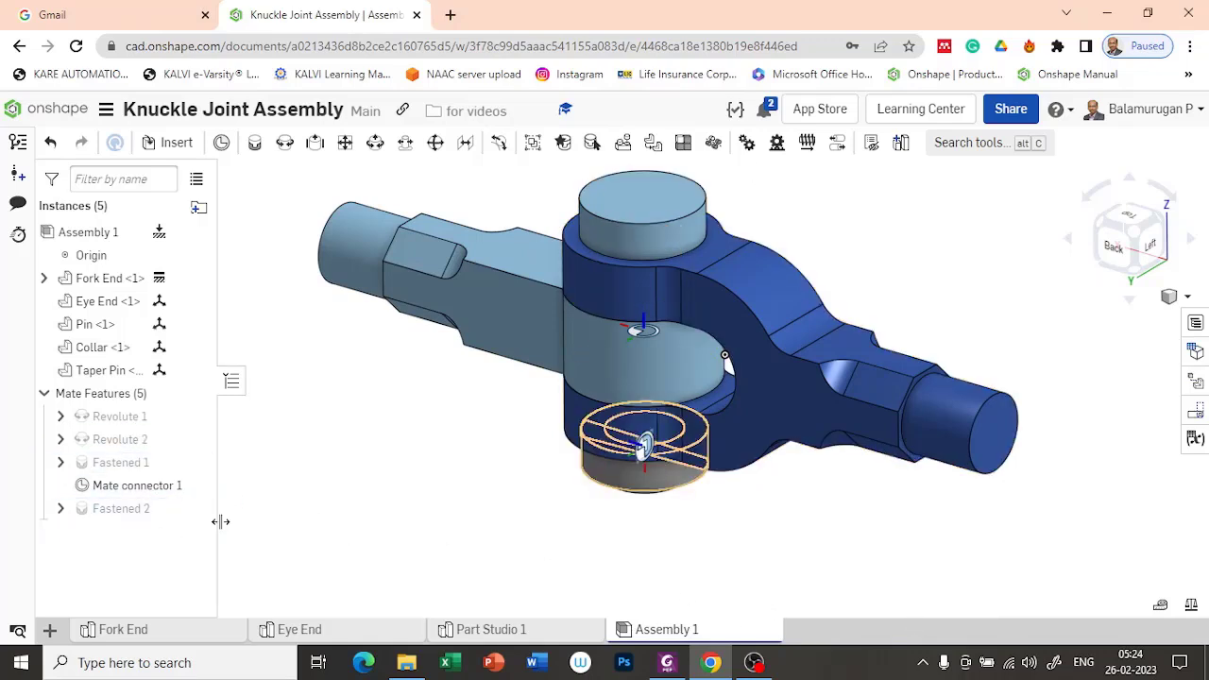
pyautogui.click(193, 487)
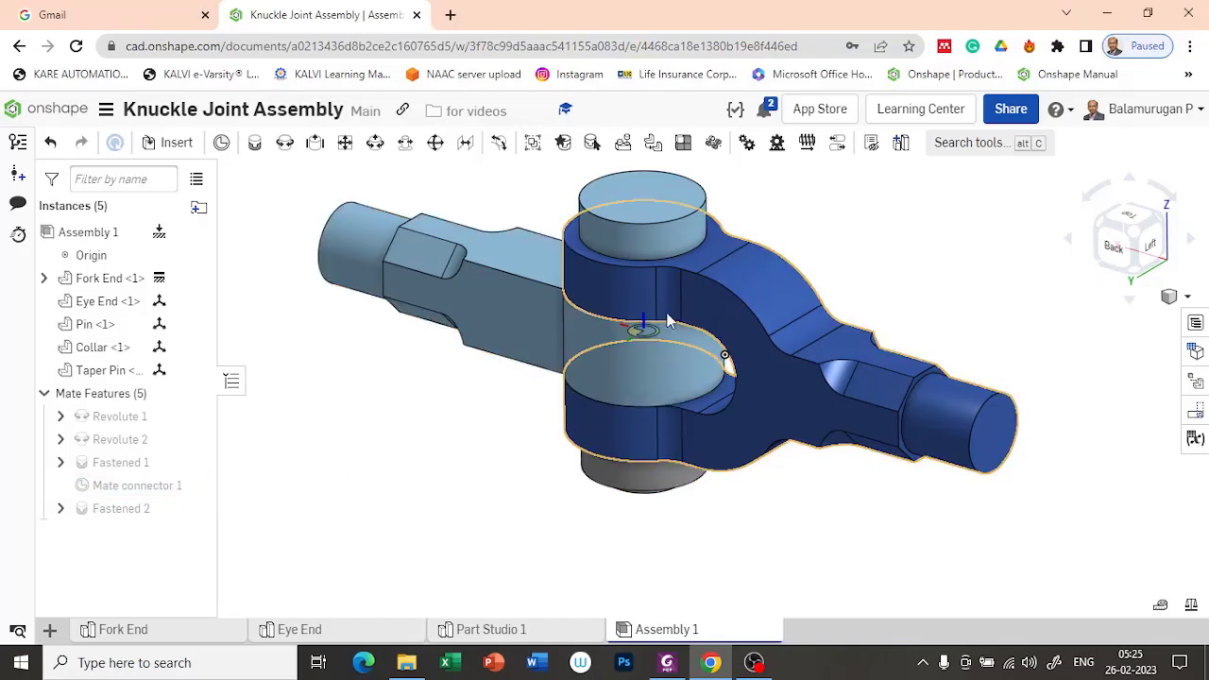
pyautogui.rightClick(144, 500)
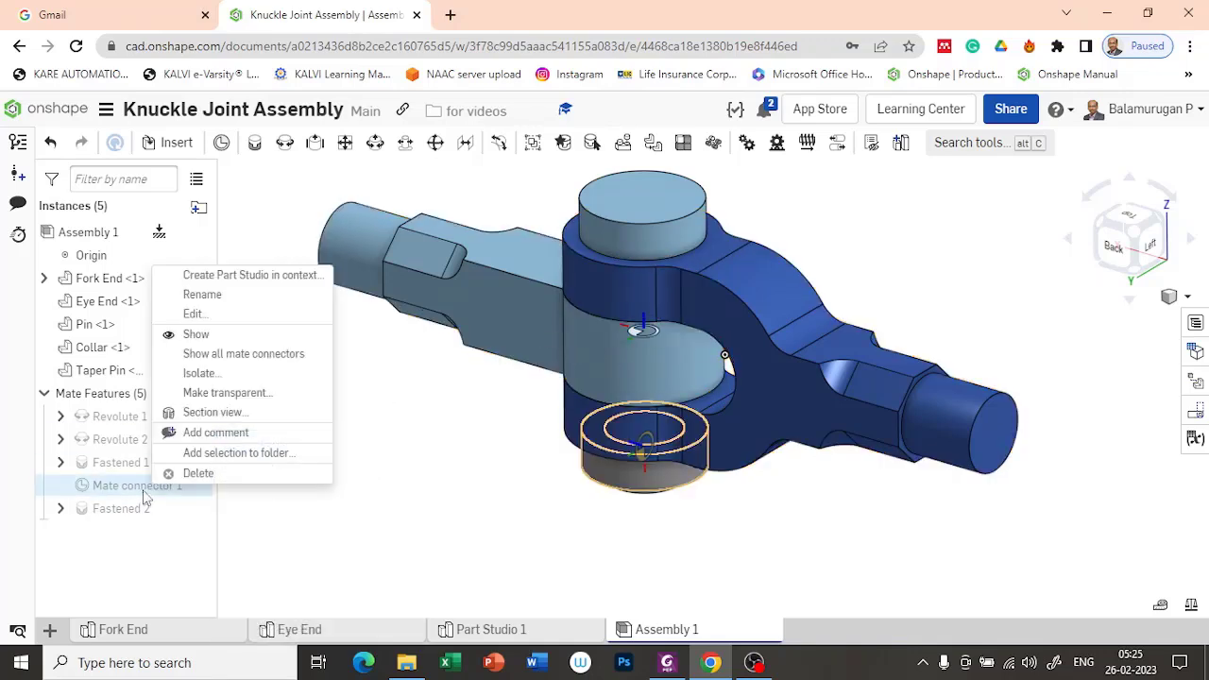
pyautogui.click(279, 357)
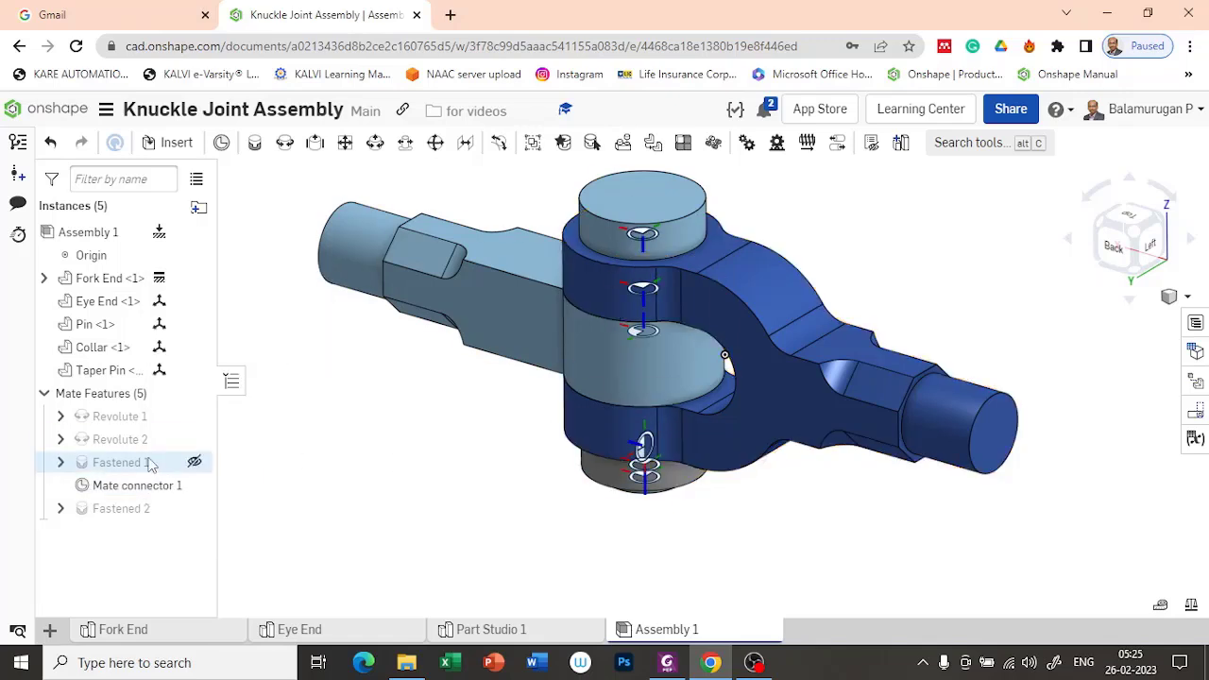
pyautogui.rightClick(165, 498)
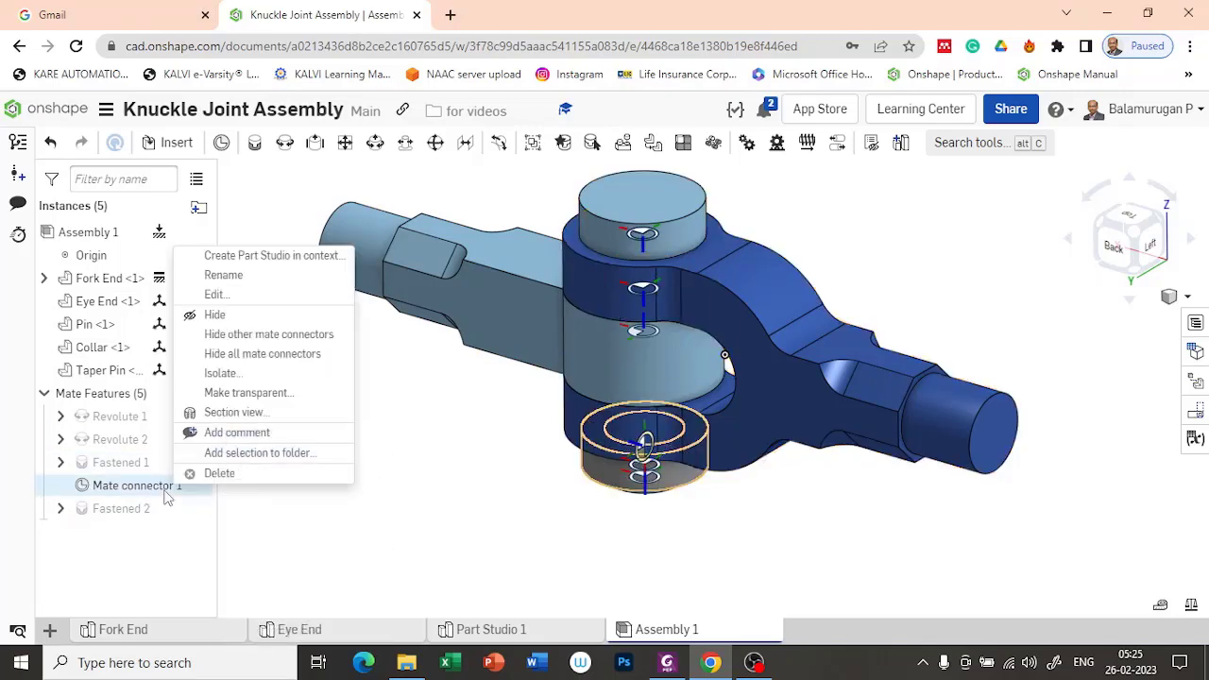
pyautogui.click(271, 356)
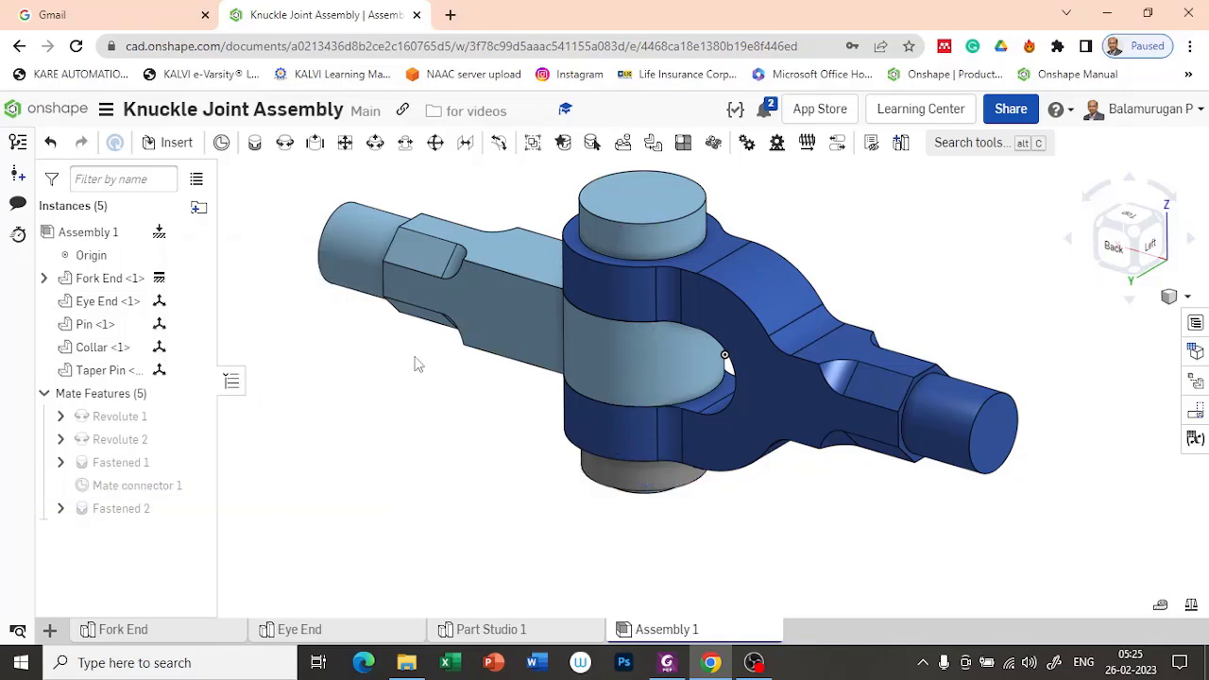
# Step: Open the Revolute mate between the Eye End and the Fork End for editing
pyautogui.moveTo(497, 454)
pyautogui.mouseDown(button='right')
pyautogui.moveTo(499, 423)
pyautogui.moveTo(478, 460)
pyautogui.moveTo(499, 435)
pyautogui.moveTo(513, 438)
pyautogui.moveTo(506, 447)
pyautogui.mouseUp(button='right')
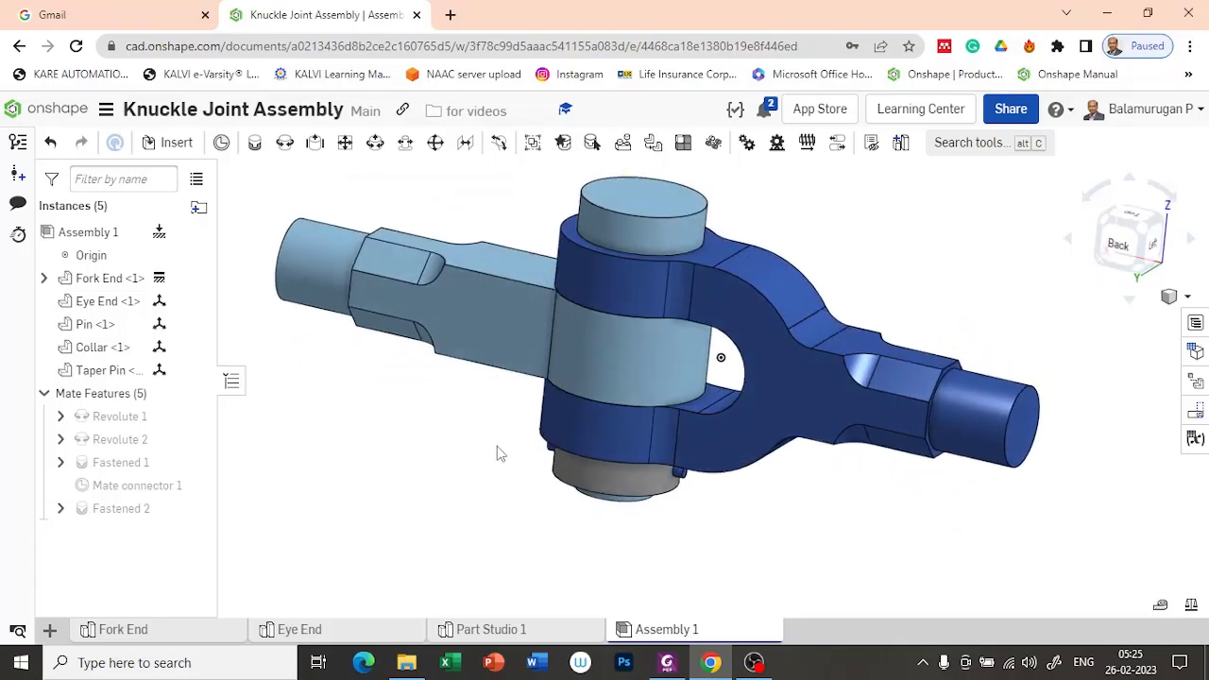
pyautogui.scroll(-3, 459, 351)
pyautogui.moveTo(643, 506); pyautogui.dragTo(642, 513, button='right')
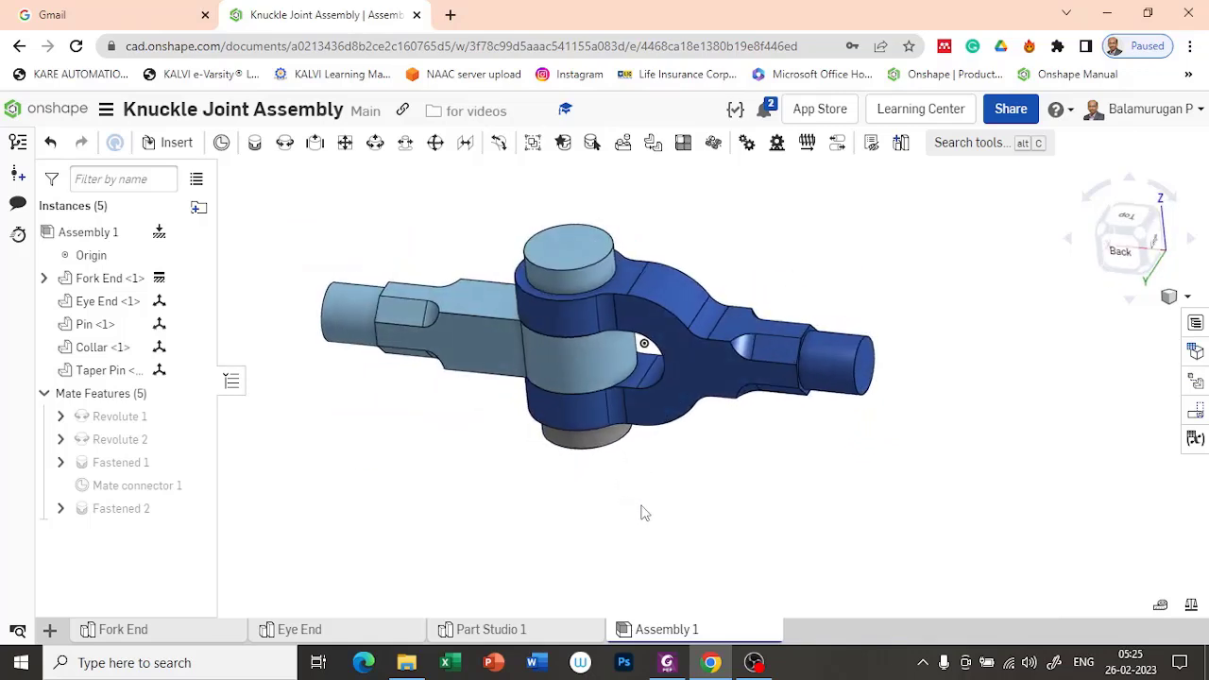
pyautogui.moveTo(123, 425)
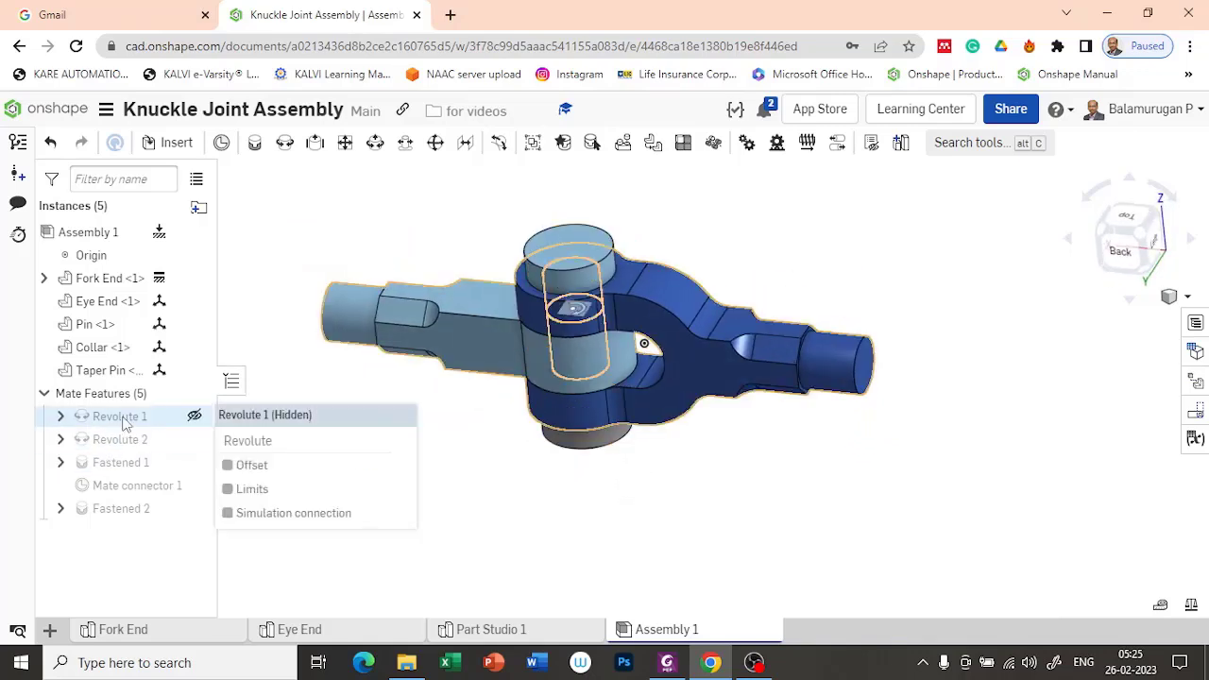
pyautogui.rightClick(123, 425)
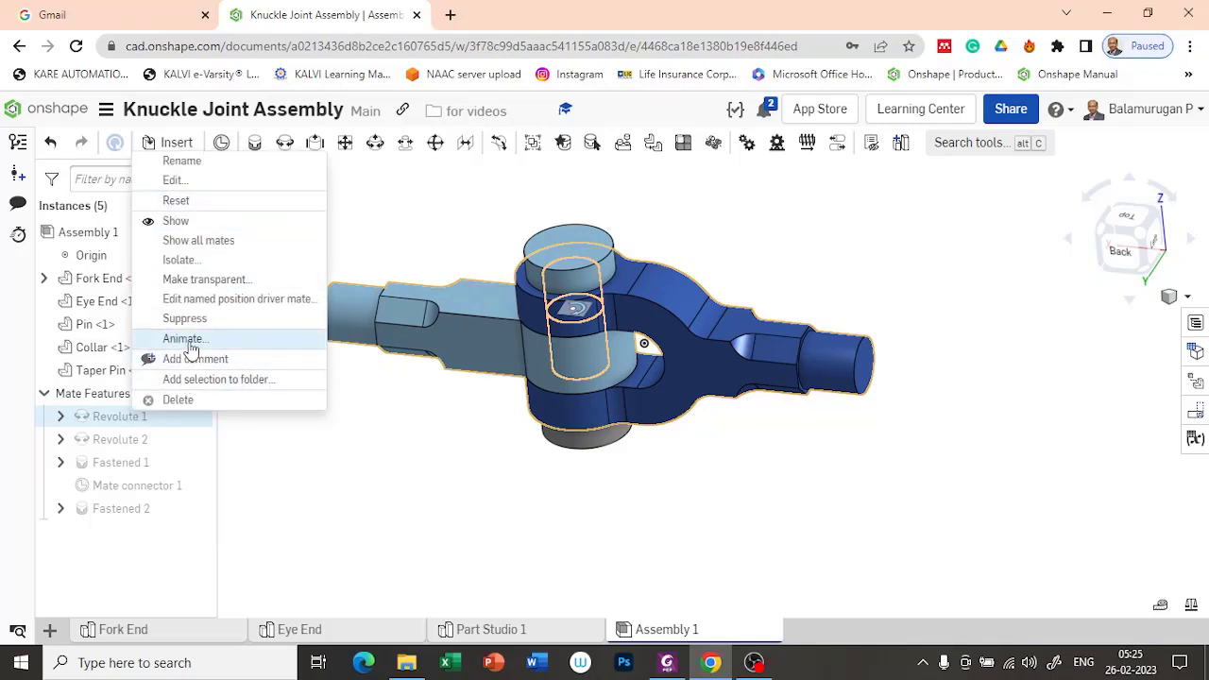
pyautogui.click(107, 425)
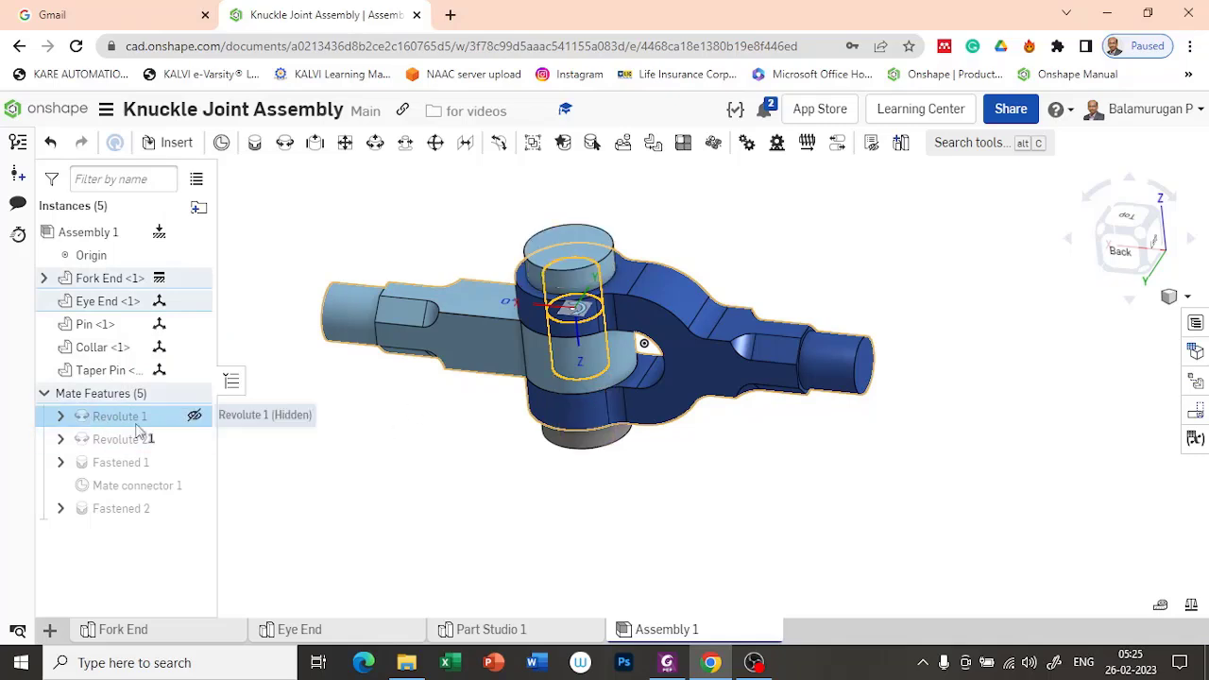
pyautogui.click(284, 486)
pyautogui.click(121, 422)
pyautogui.doubleClick(121, 423)
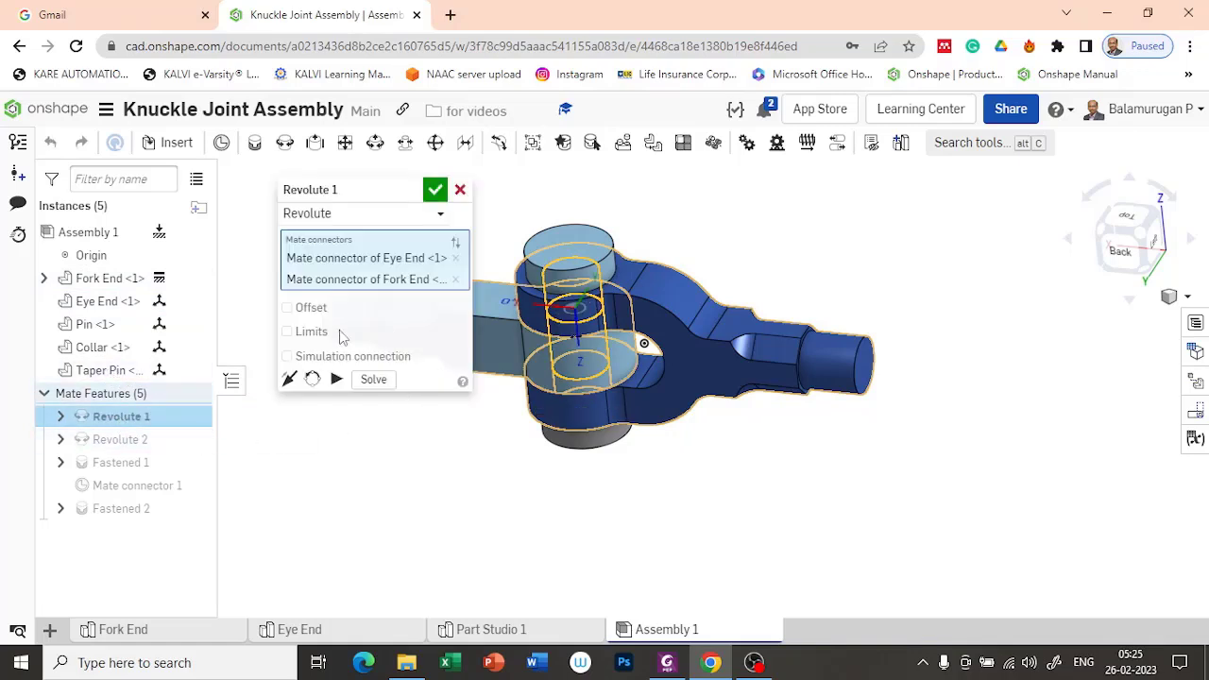
# Step: Play the motion of the Revolute mate between Eye End and Fork End, and examine the joint from above
pyautogui.click(337, 379)
pyautogui.scroll(-4, 718, 515)
pyautogui.moveTo(687, 288); pyautogui.dragTo(670, 380, button='right')
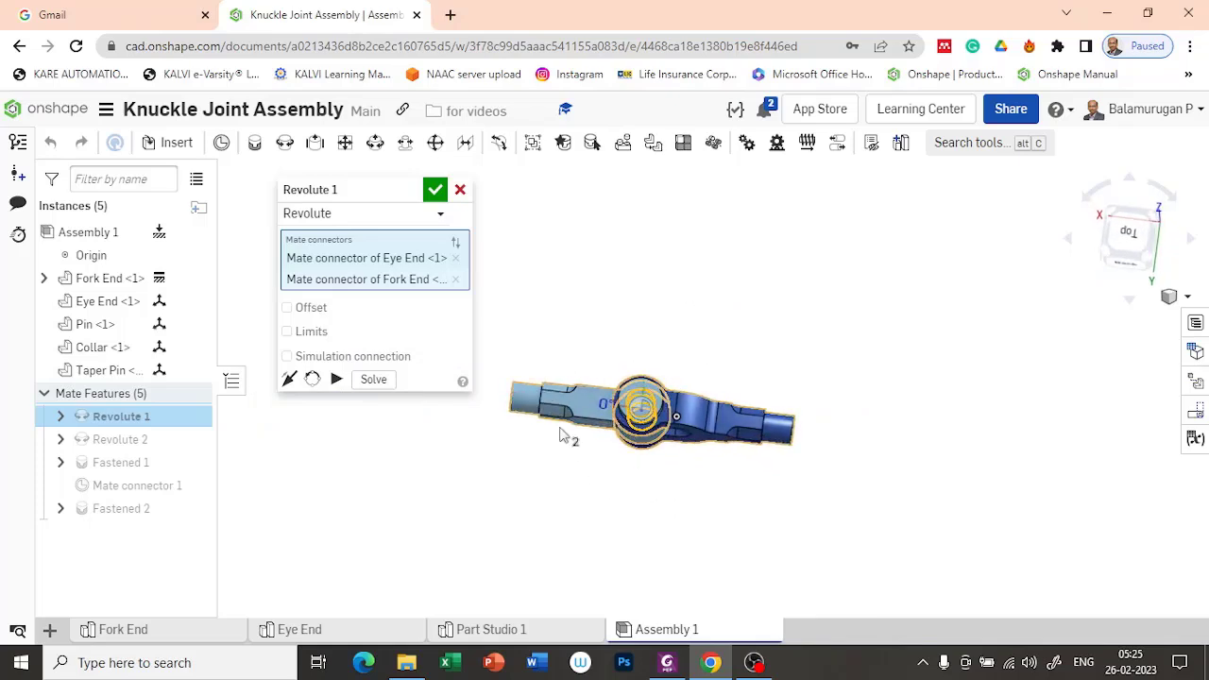
pyautogui.scroll(6, 634, 442)
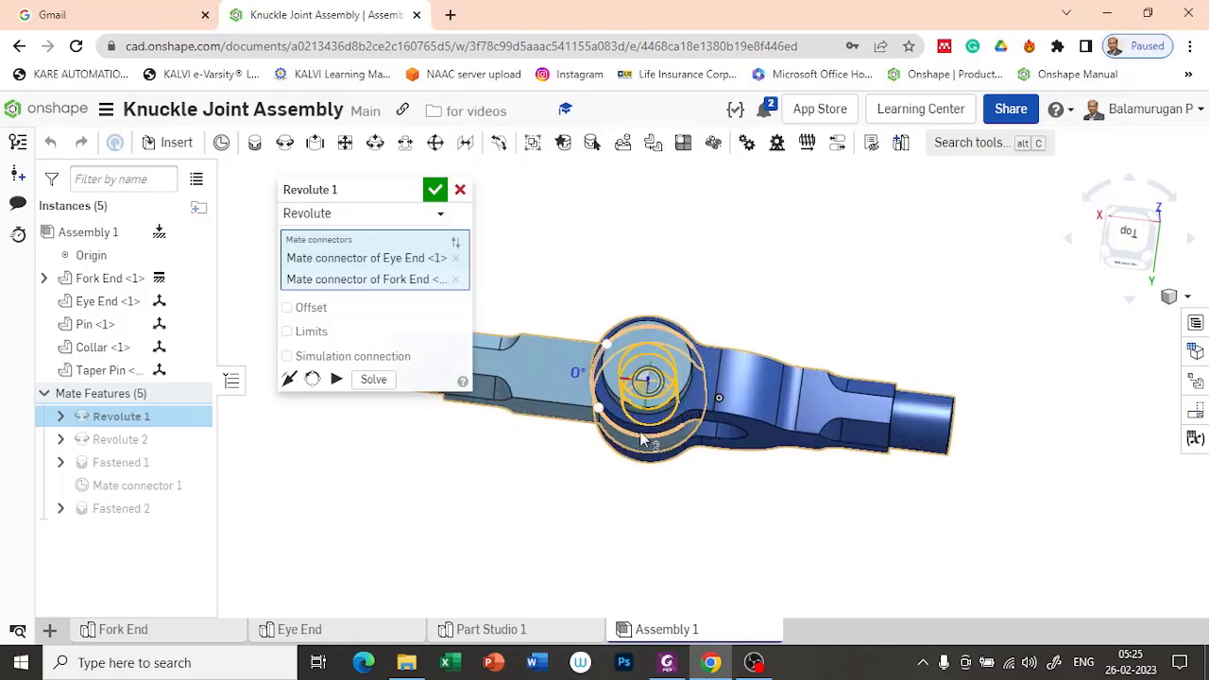
# Step: Reorient the secondary axis of the Revolute mate between the Eye End and the Fork End by one quarter turn
pyautogui.click(313, 379)
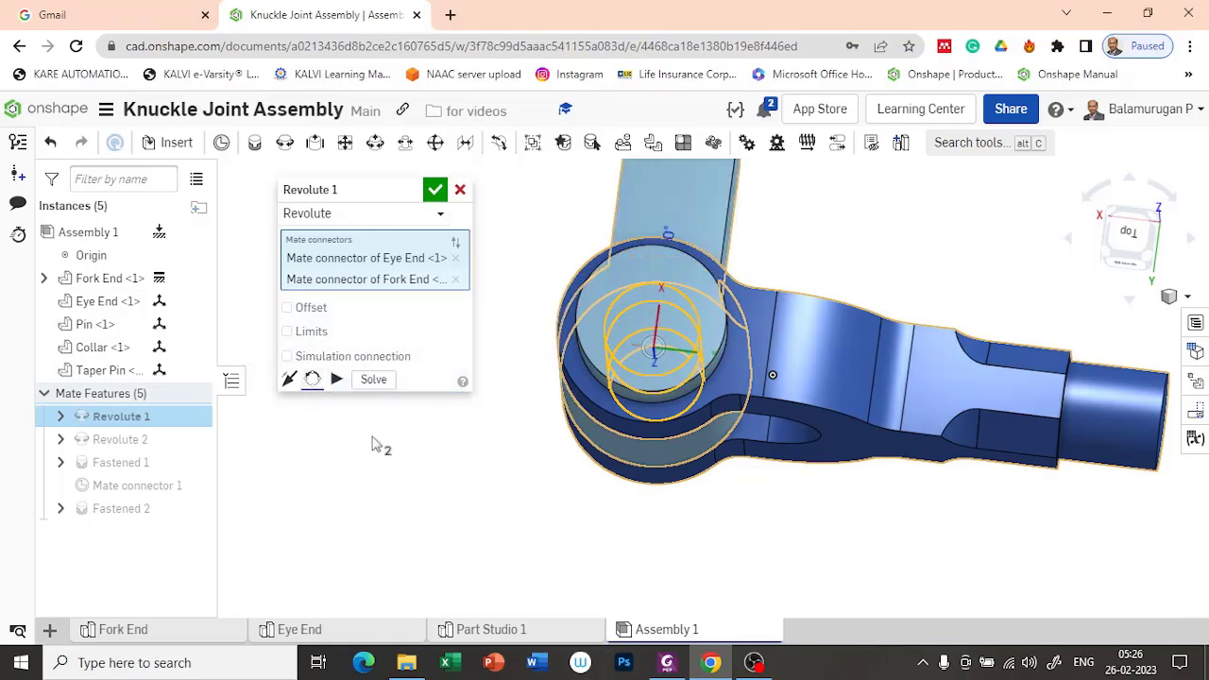
pyautogui.scroll(3, 639, 250)
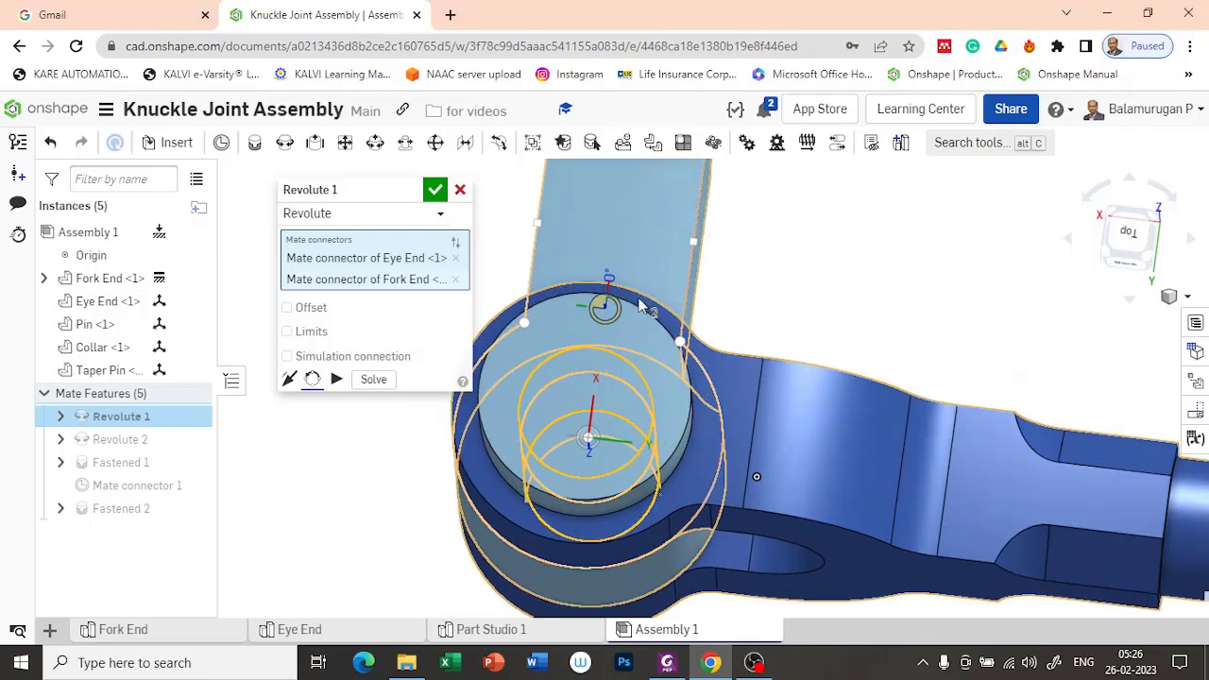
pyautogui.scroll(-4, 651, 206)
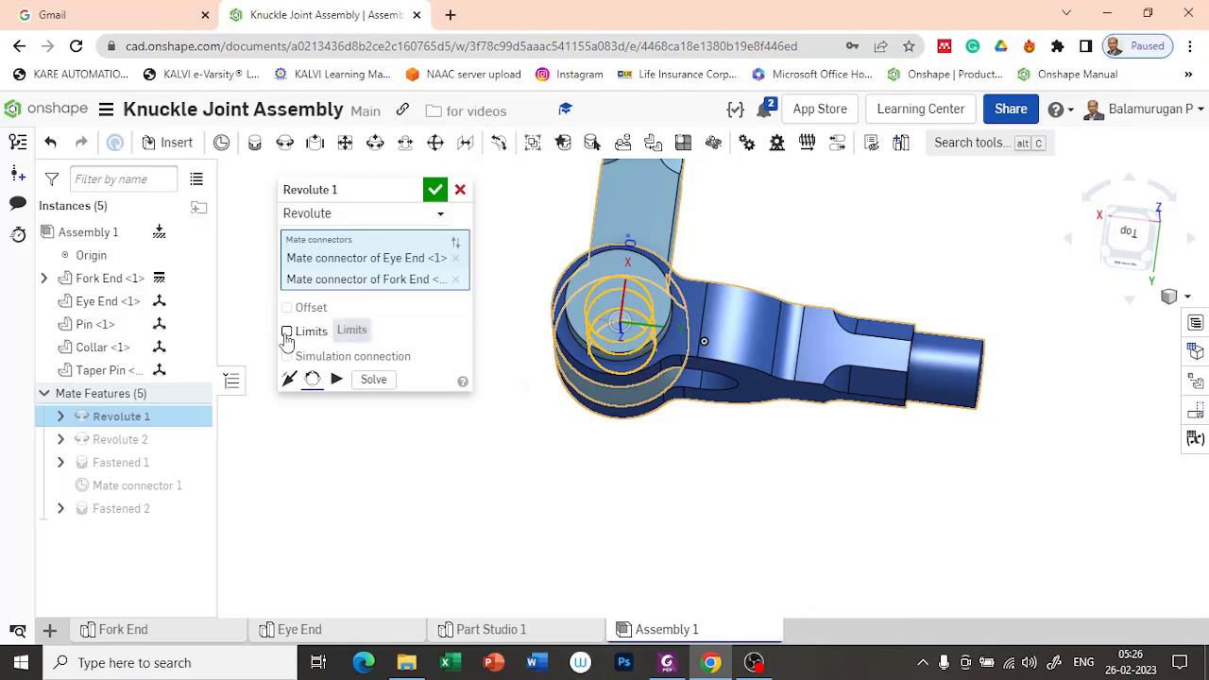
# Step: Limit the Revolute mate's rotation to a minimum of 0 deg and a maximum of 180 deg, and play its motion
pyautogui.click(287, 332)
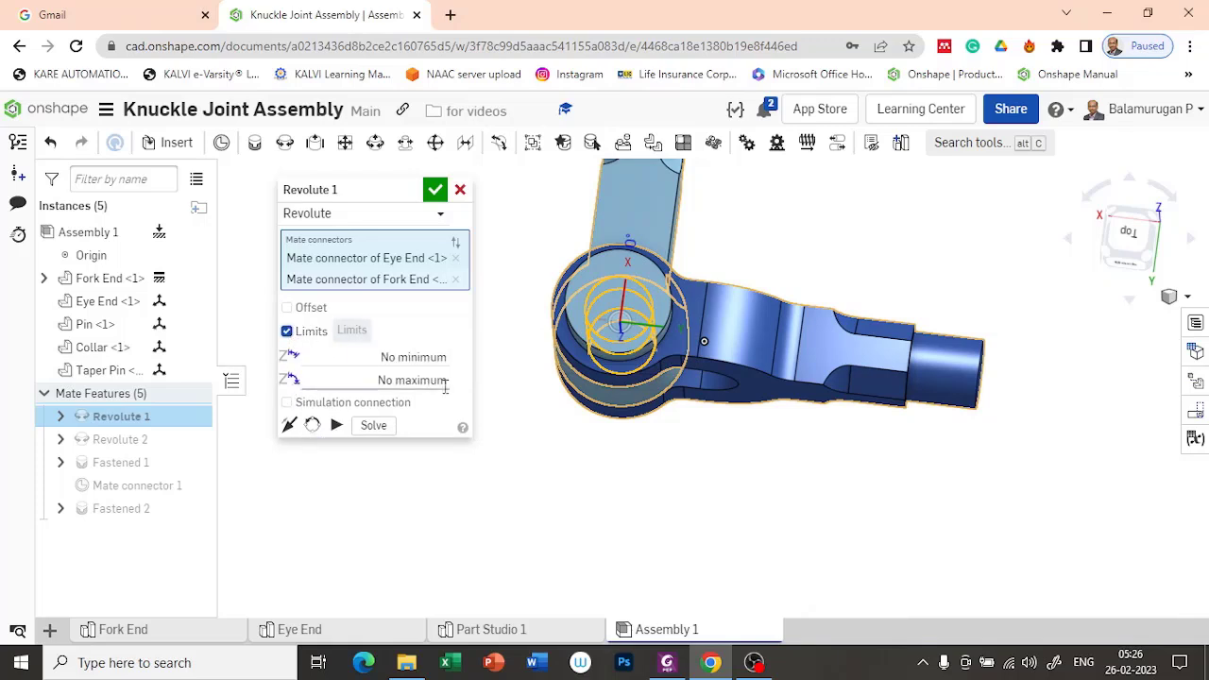
pyautogui.click(385, 355)
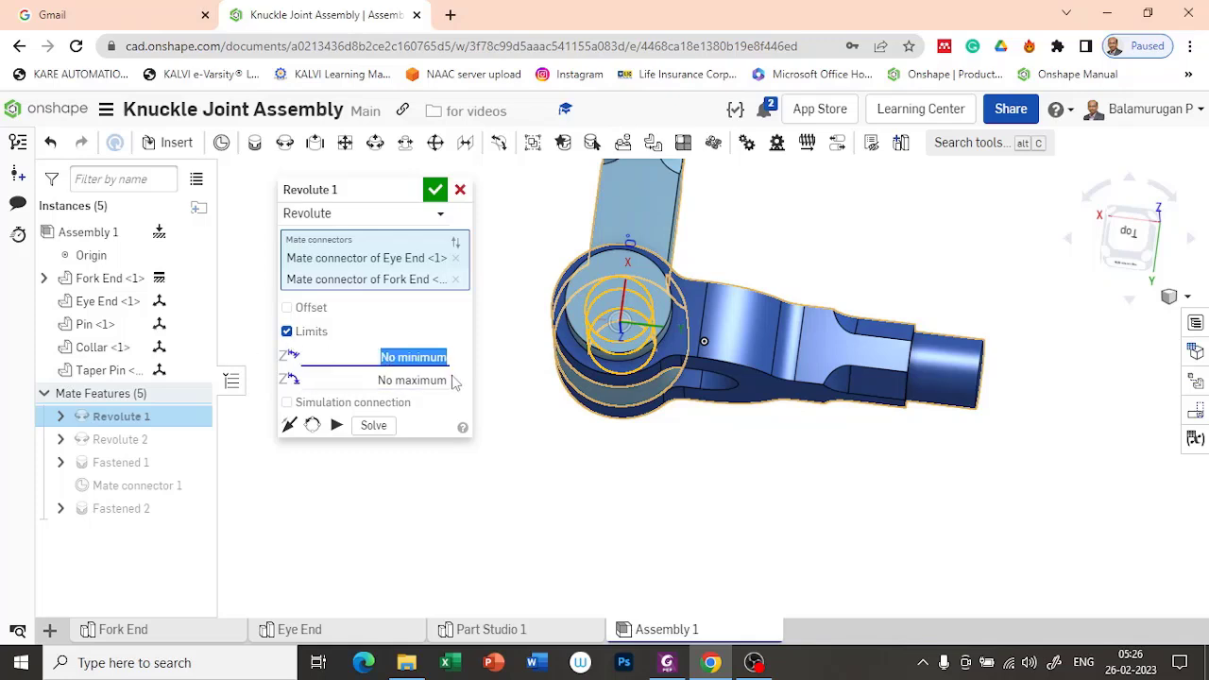
pyautogui.click(424, 379)
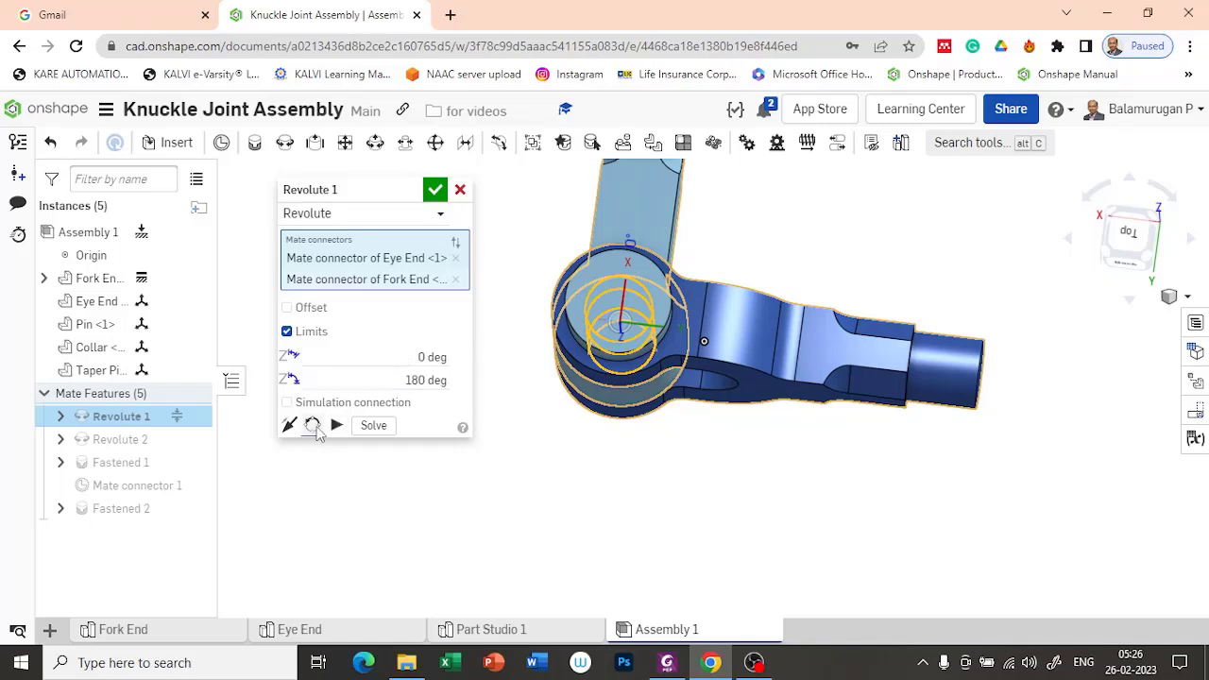
pyautogui.click(335, 426)
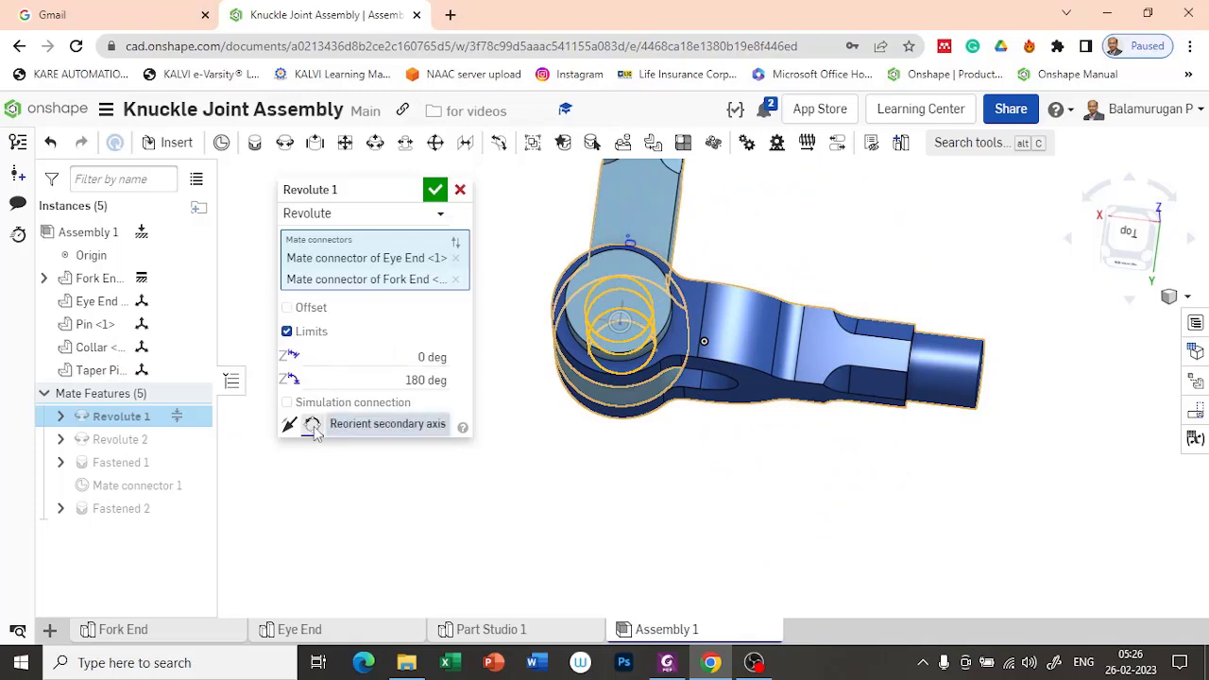
# Step: Reorient the mate's secondary axis by two more quarter turns, replay the motion and accept the edited Revolute mate
pyautogui.click(315, 428)
pyautogui.click(314, 428)
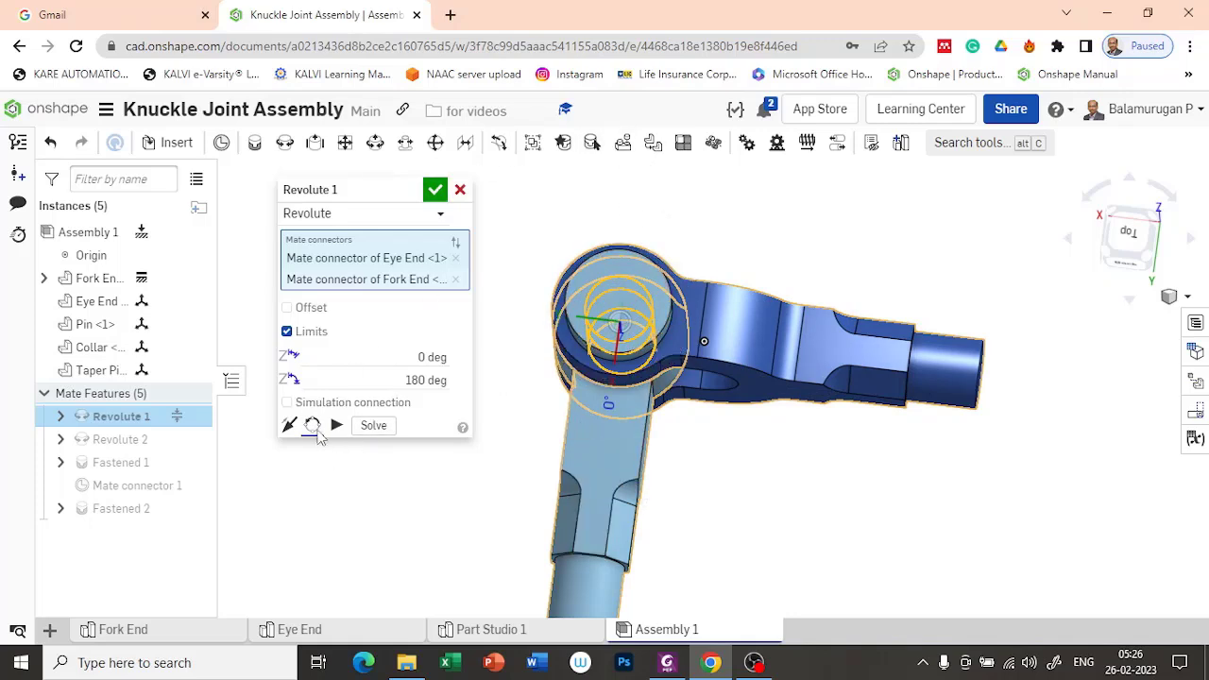
pyautogui.click(341, 426)
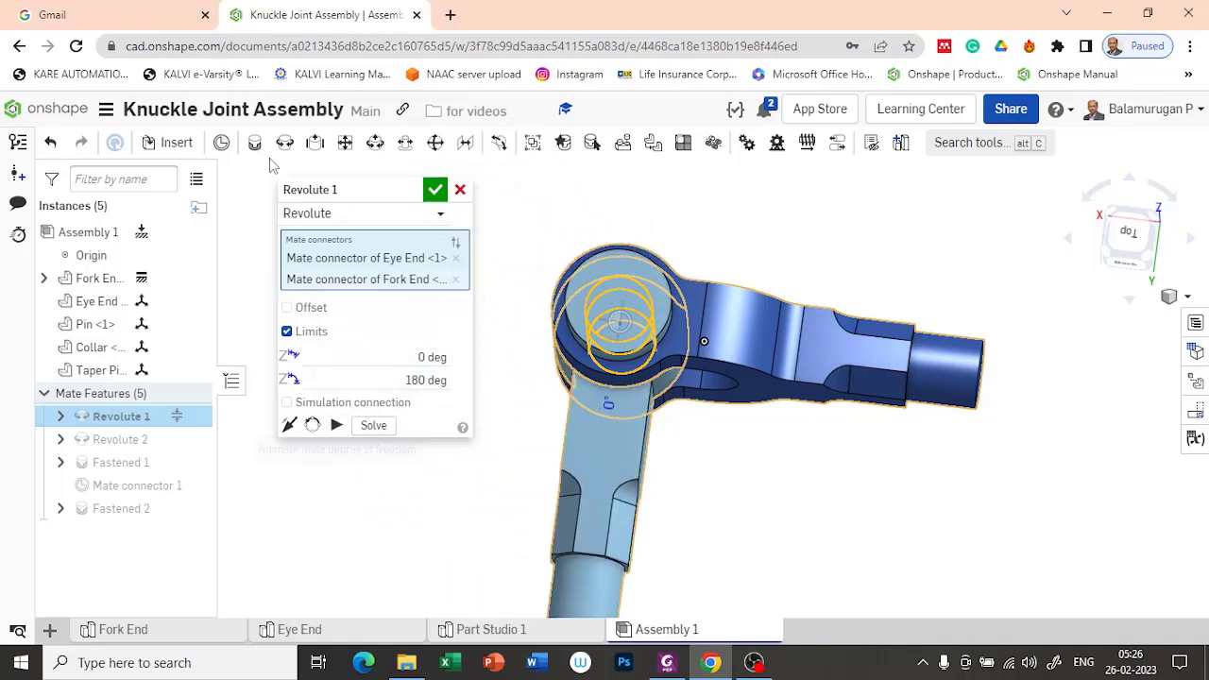
pyautogui.click(435, 190)
# Step: Swing the Eye End about the pin until it lies nearly in line with the Fork End, checking from above and from the front
pyautogui.moveTo(539, 520); pyautogui.dragTo(397, 331)
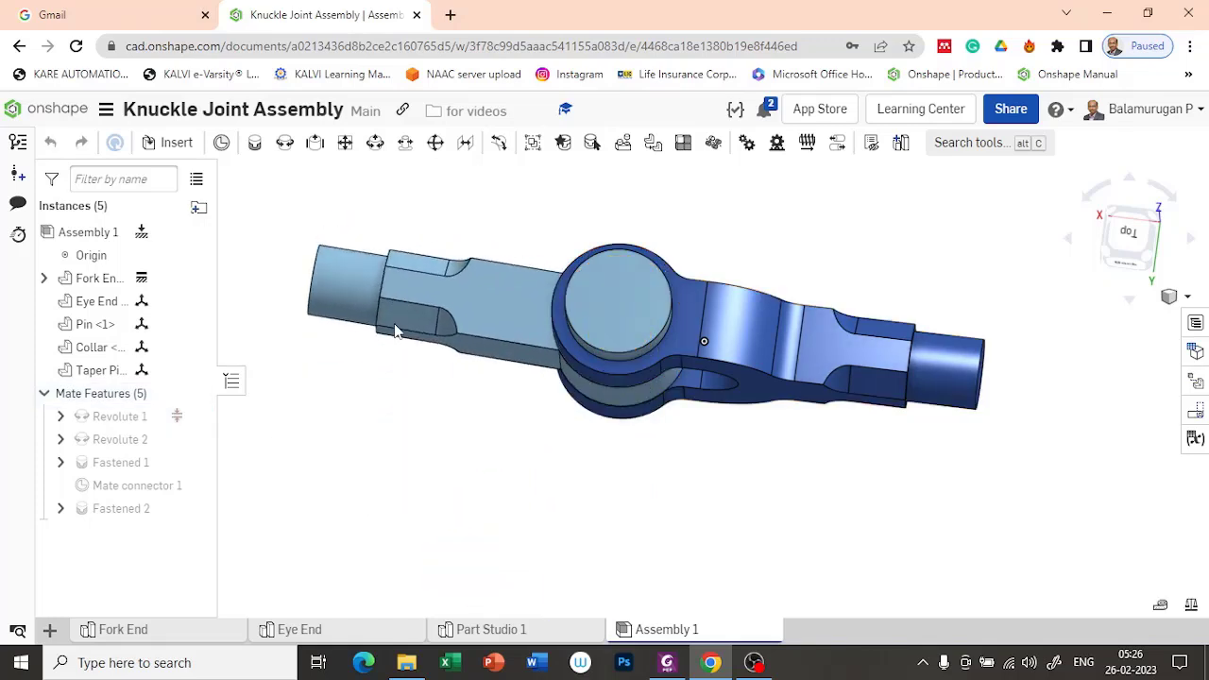
pyautogui.moveTo(583, 572); pyautogui.dragTo(633, 567, button='right')
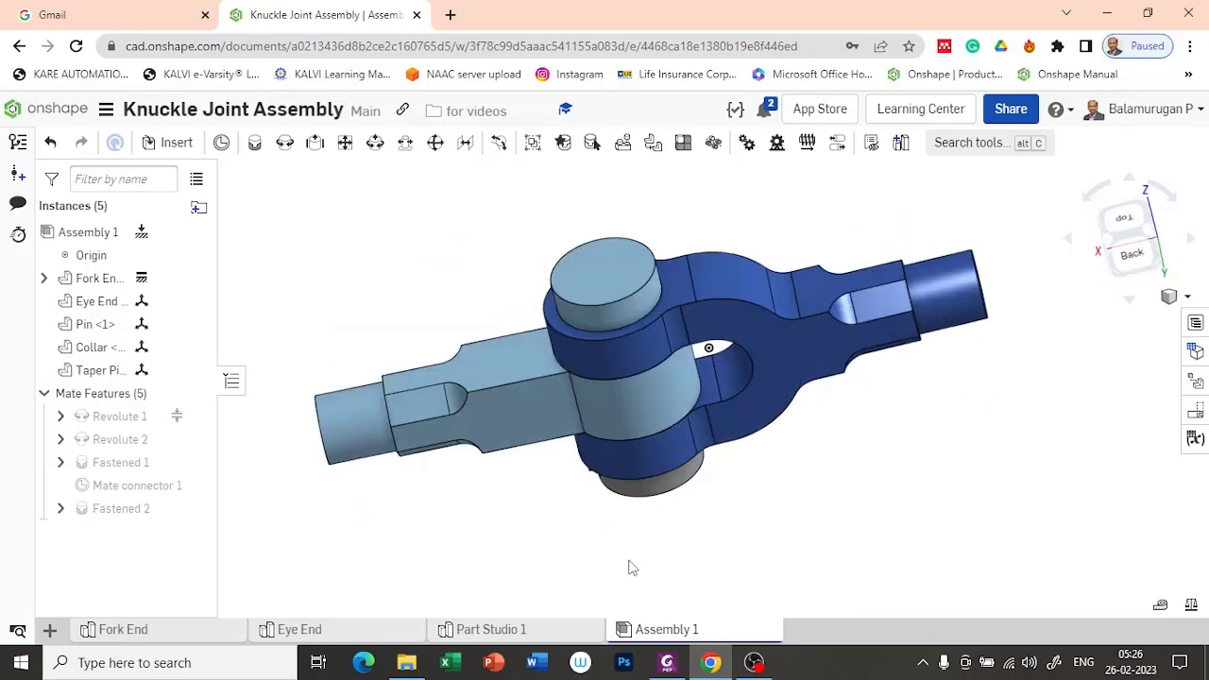
pyautogui.click(1126, 219)
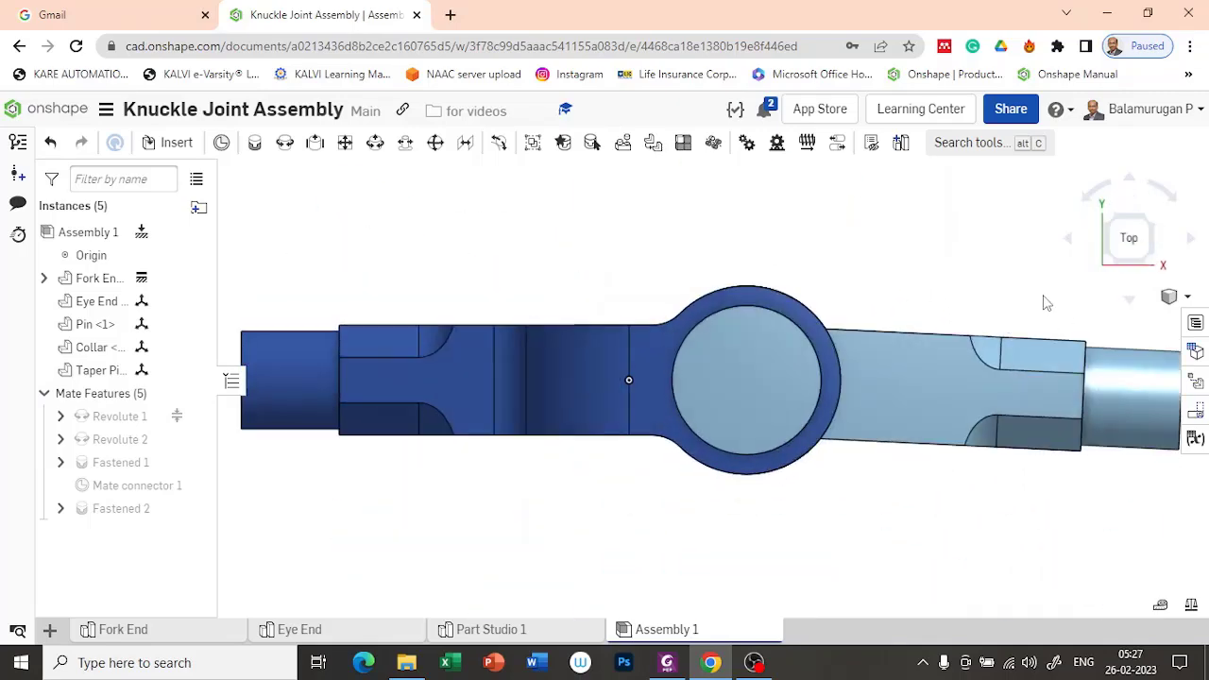
pyautogui.moveTo(1145, 390); pyautogui.dragTo(1143, 373)
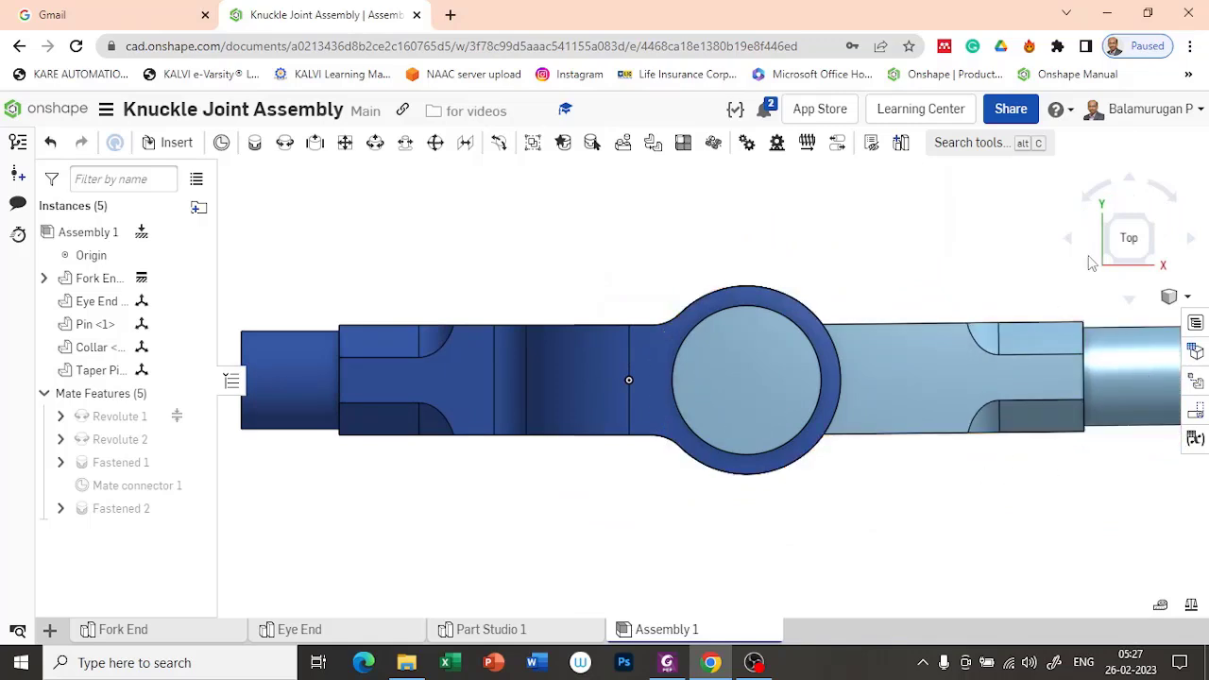
pyautogui.moveTo(667, 551); pyautogui.dragTo(545, 469, button='right')
pyautogui.moveTo(629, 447); pyautogui.dragTo(575, 465, button='right')
pyautogui.scroll(-3, 903, 269)
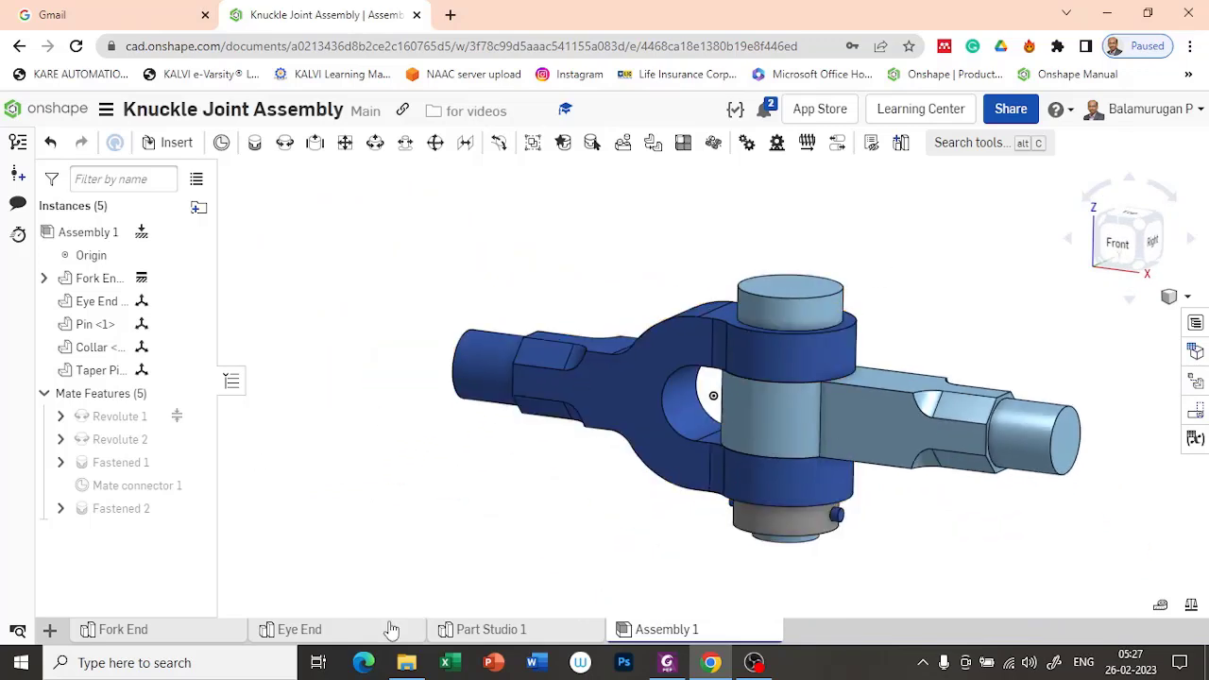
# Step: Create a new drawing from the ISO_A4.dwt template with no views
pyautogui.click(50, 629)
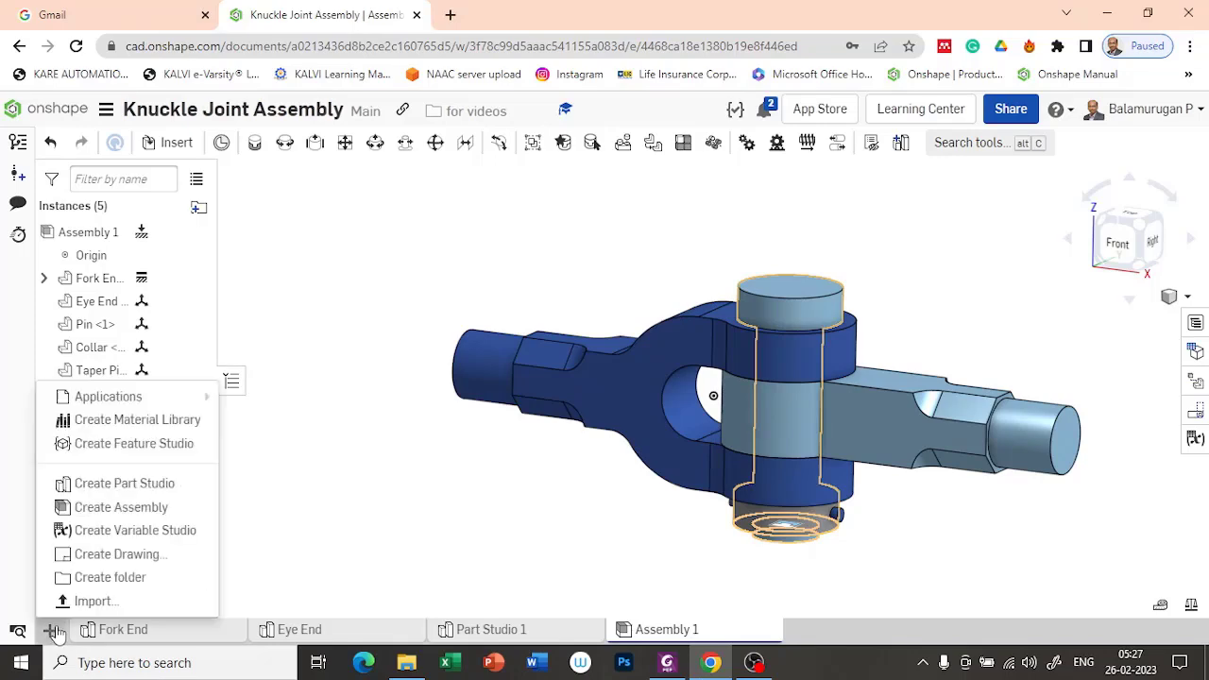
pyautogui.click(142, 562)
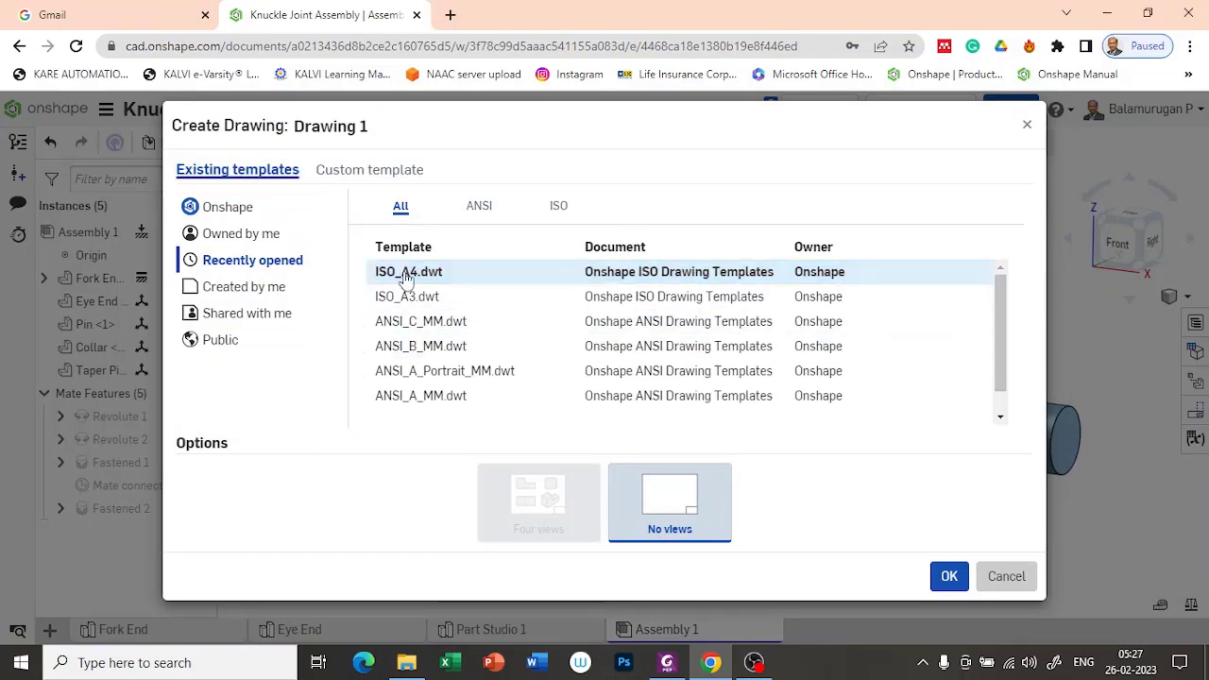
pyautogui.click(946, 576)
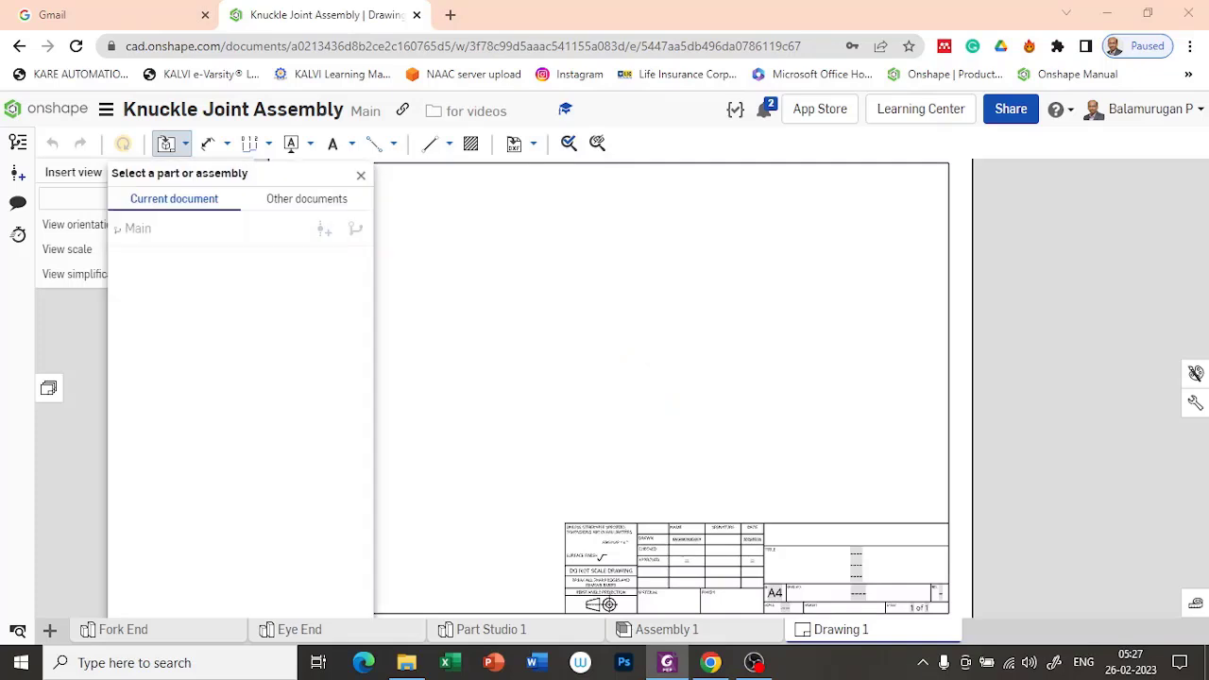
# Step: Insert a front view of Assembly 1 at 1:4 in the sheet's upper left area, and project the top view below it
pyautogui.moveTo(667, 662)
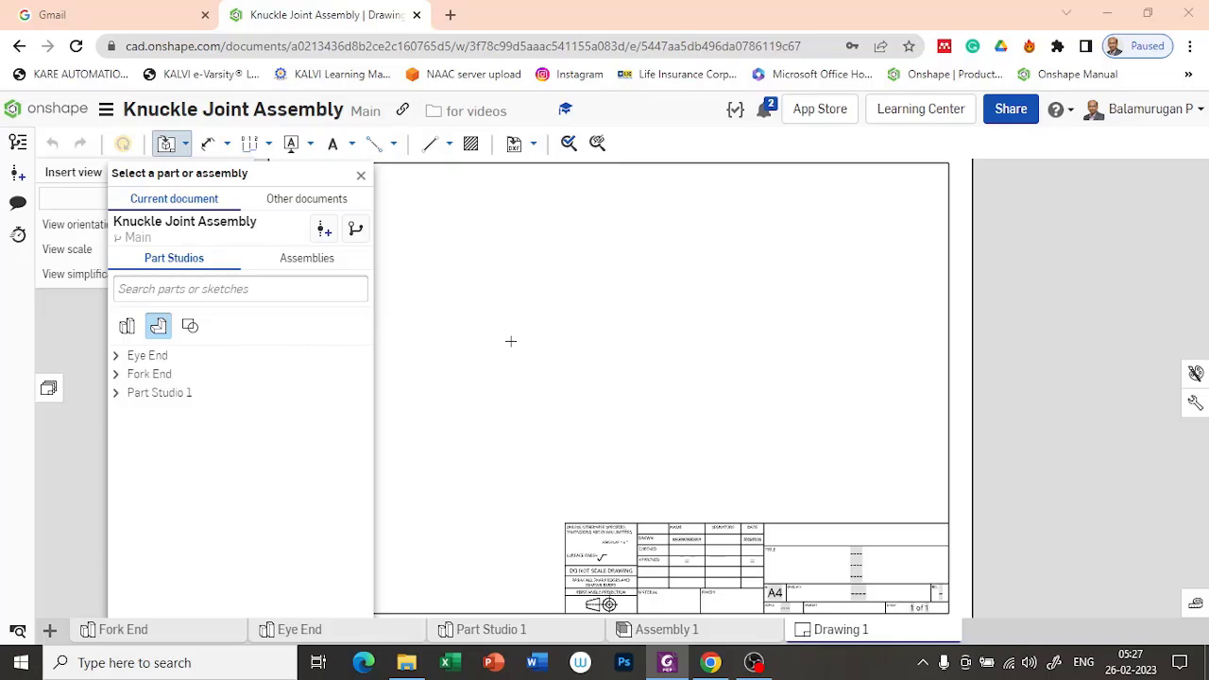
pyautogui.click(305, 258)
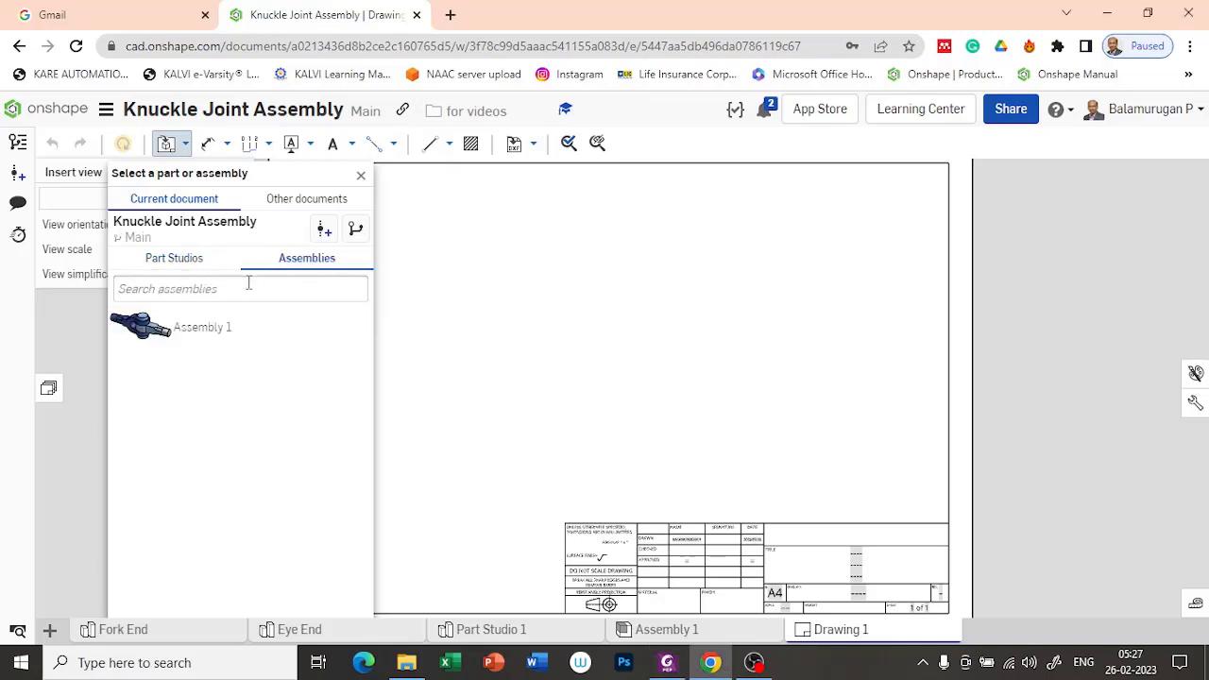
pyautogui.click(195, 337)
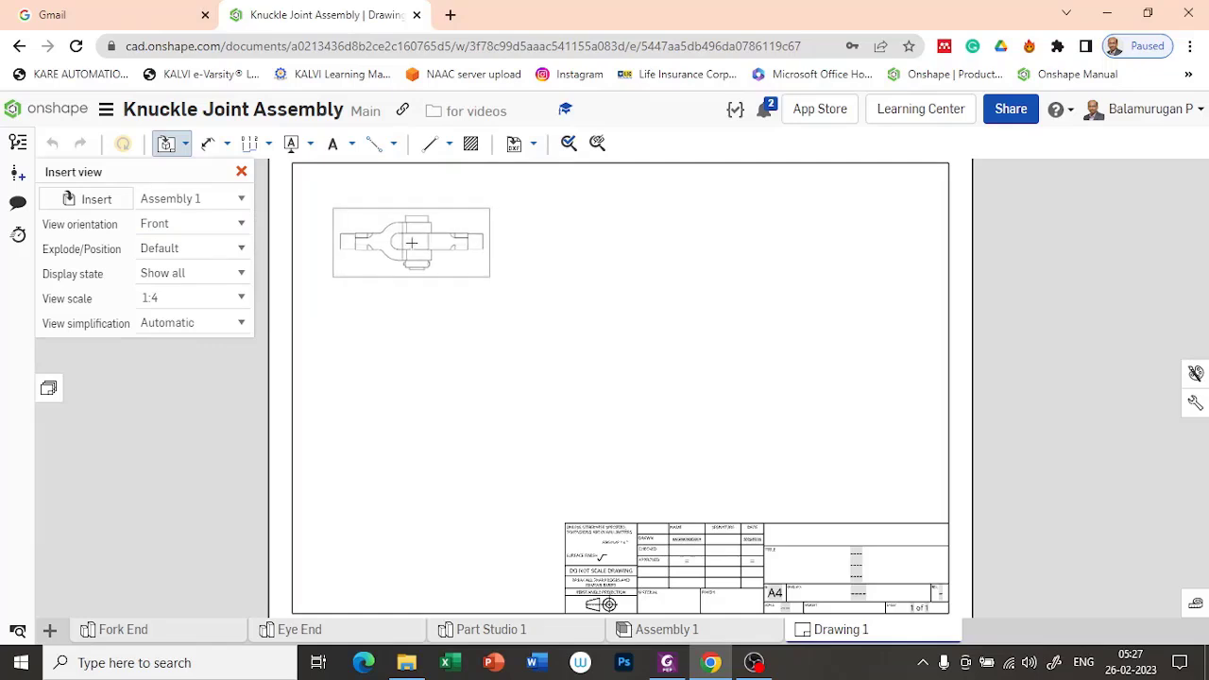
pyautogui.click(412, 242)
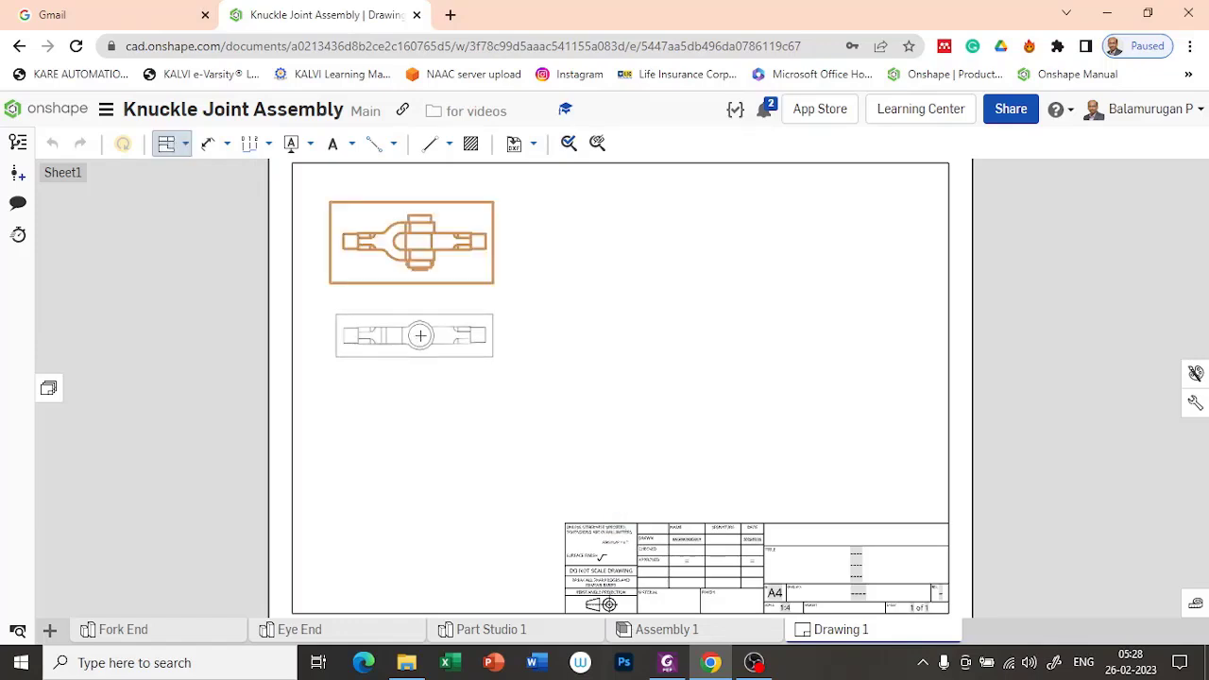
pyautogui.click(421, 335)
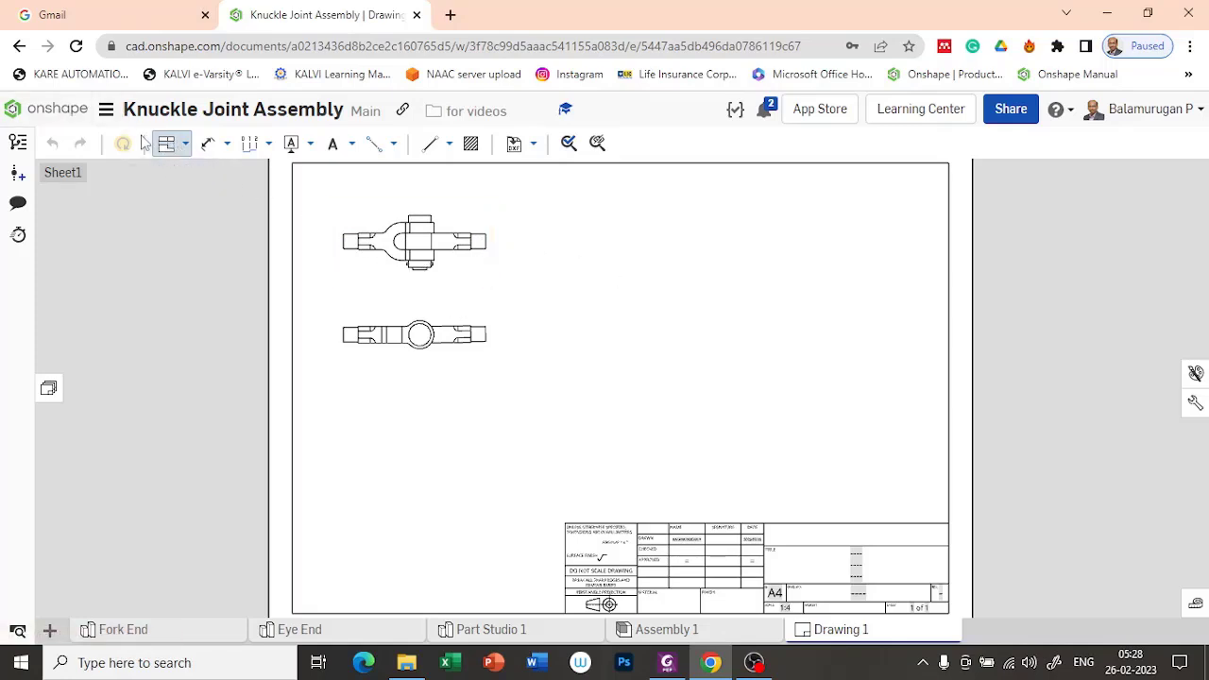
# Step: Project a side view from the front view and place it to the right of the front view
pyautogui.click(166, 143)
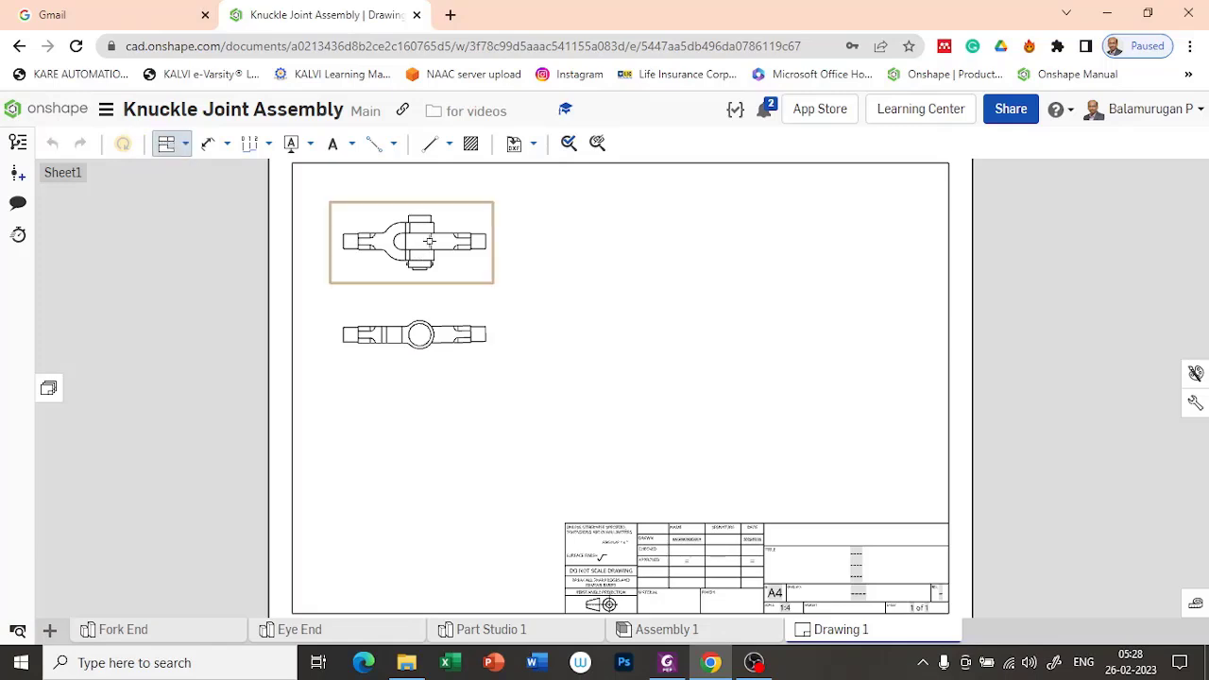
pyautogui.click(461, 227)
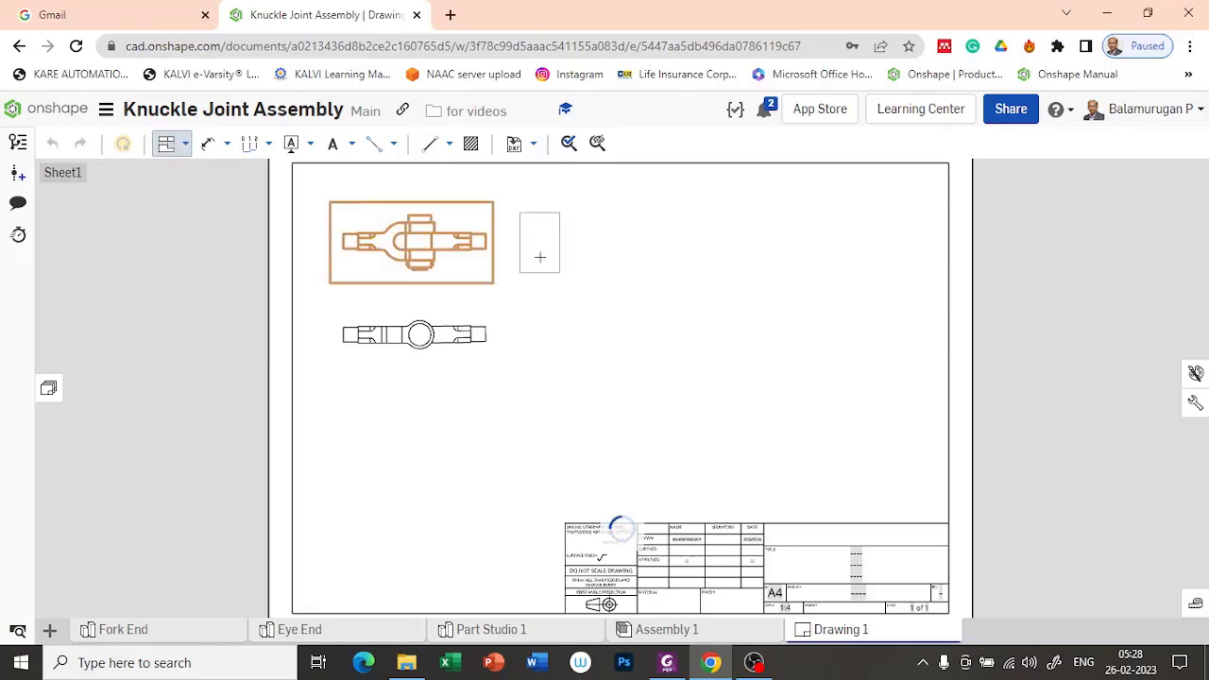
pyautogui.click(542, 256)
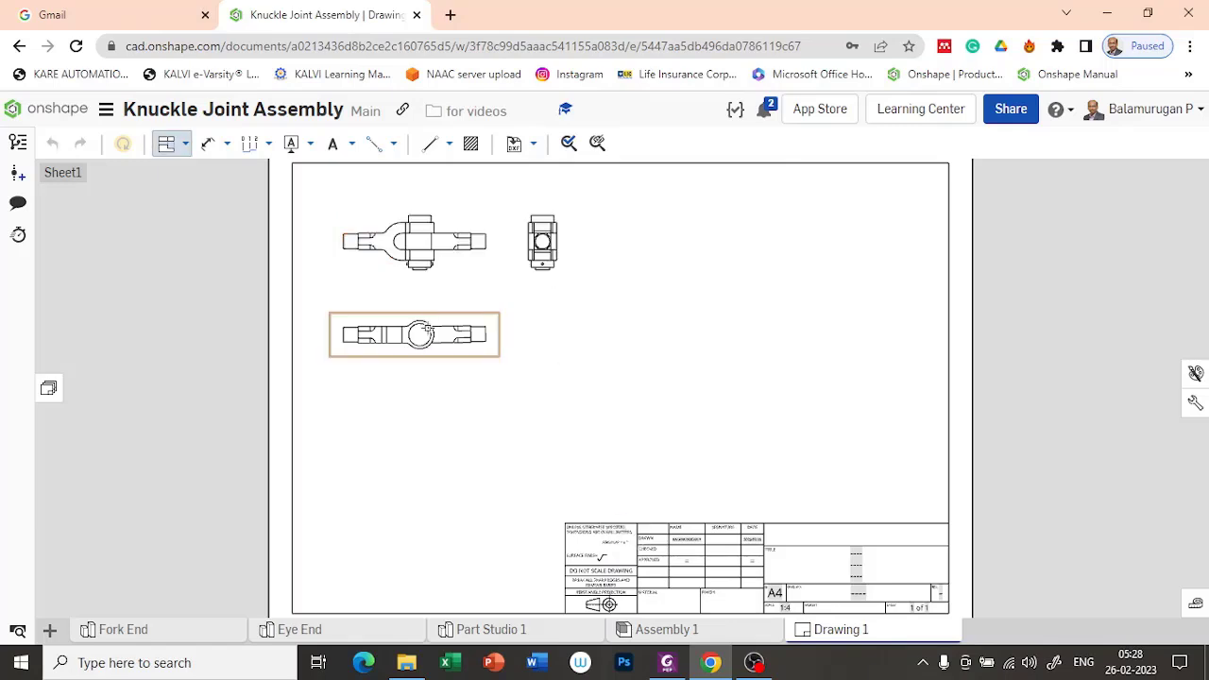
pyautogui.click(455, 329)
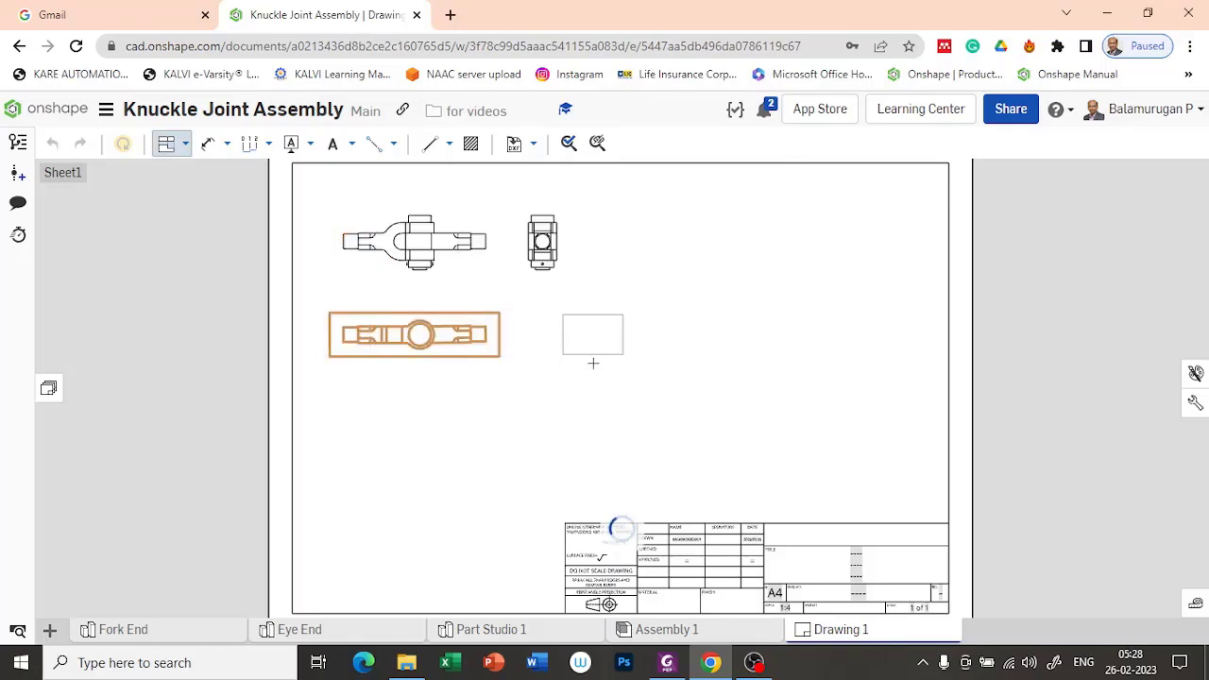
pyautogui.press('Escape')
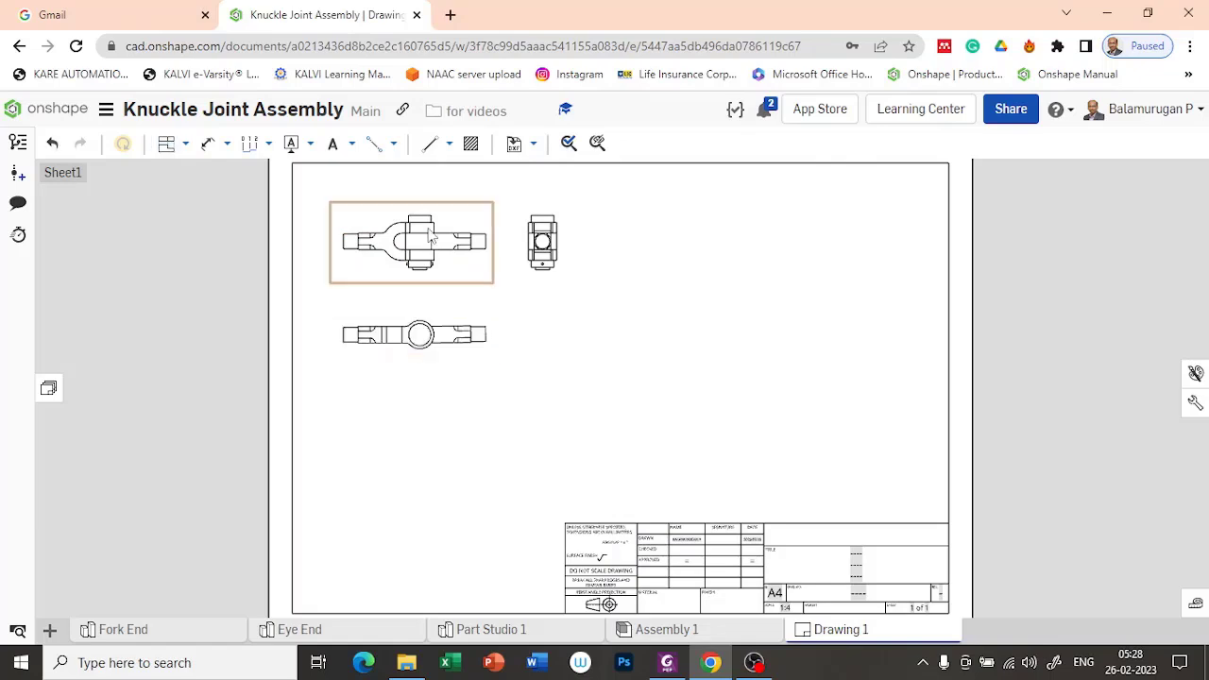
# Step: Project an isometric view from the front view and place it diagonally below, beside the top view
pyautogui.click(167, 143)
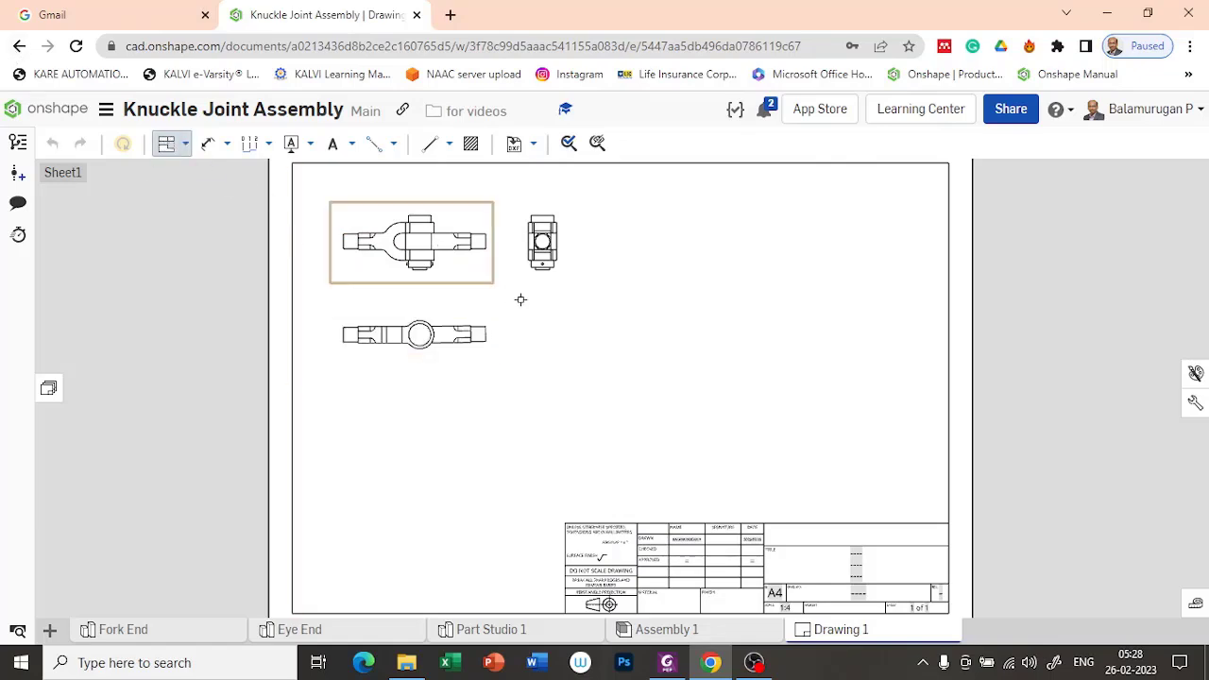
pyautogui.click(459, 257)
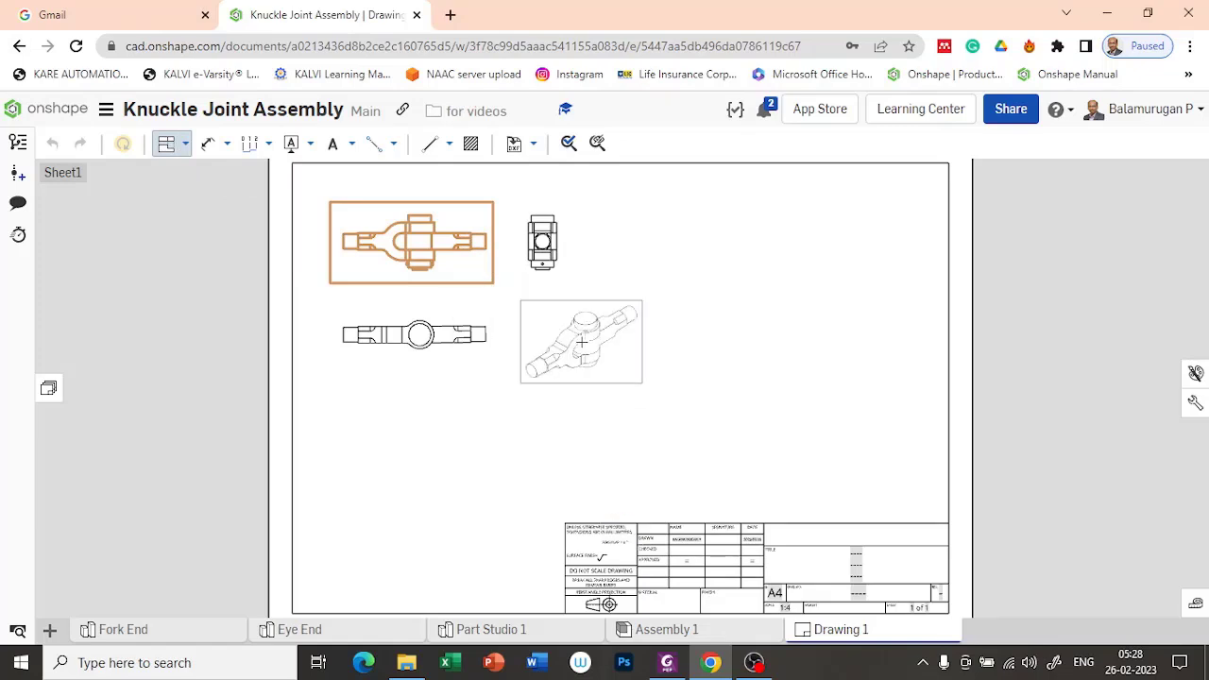
pyautogui.click(579, 338)
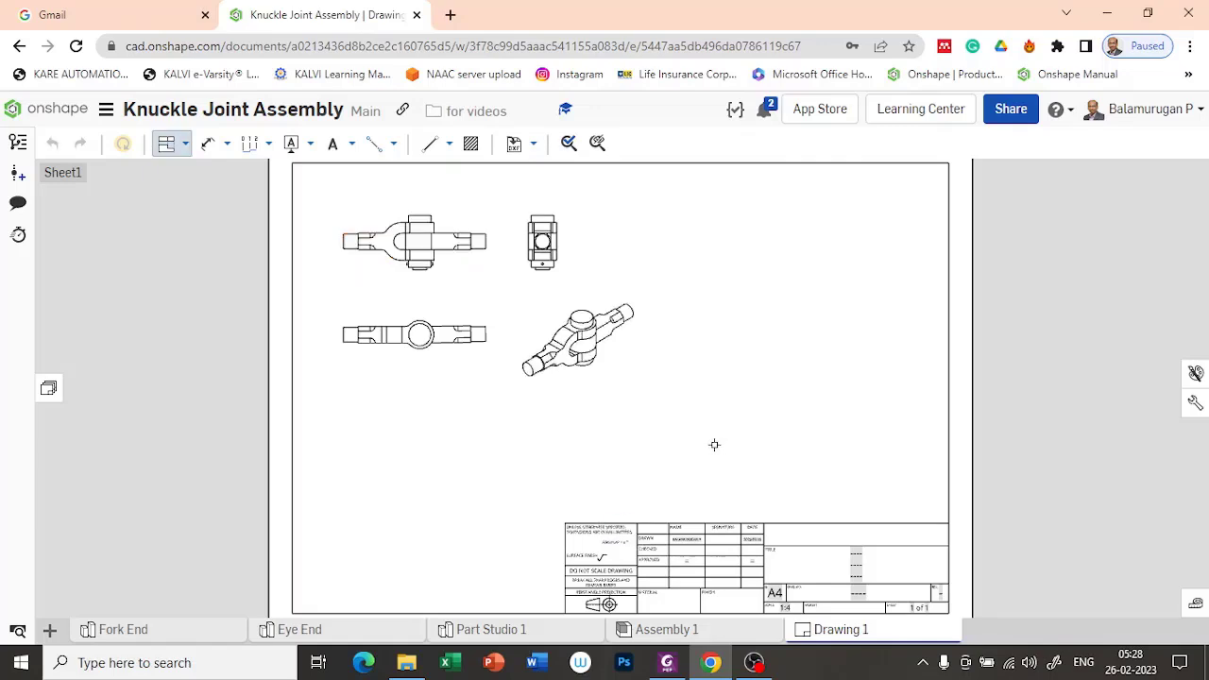
pyautogui.press('Escape')
# Step: Set the front view's scale to 1:3 in its view properties
pyautogui.doubleClick(468, 273)
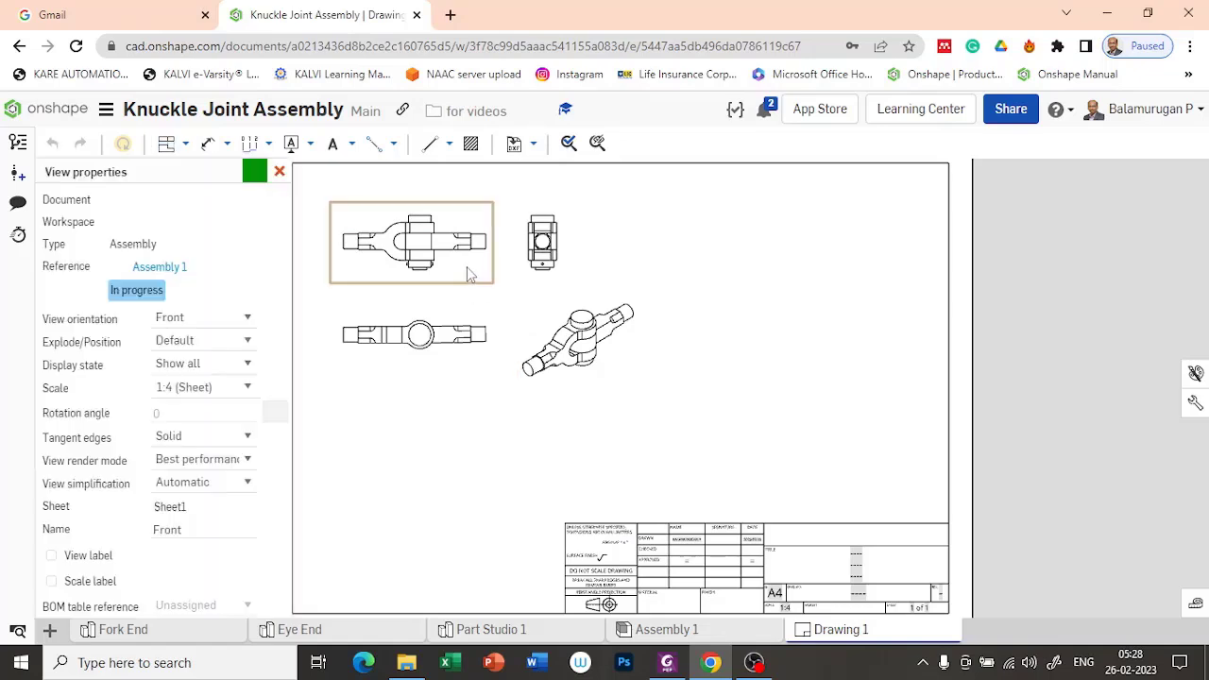
pyautogui.click(248, 385)
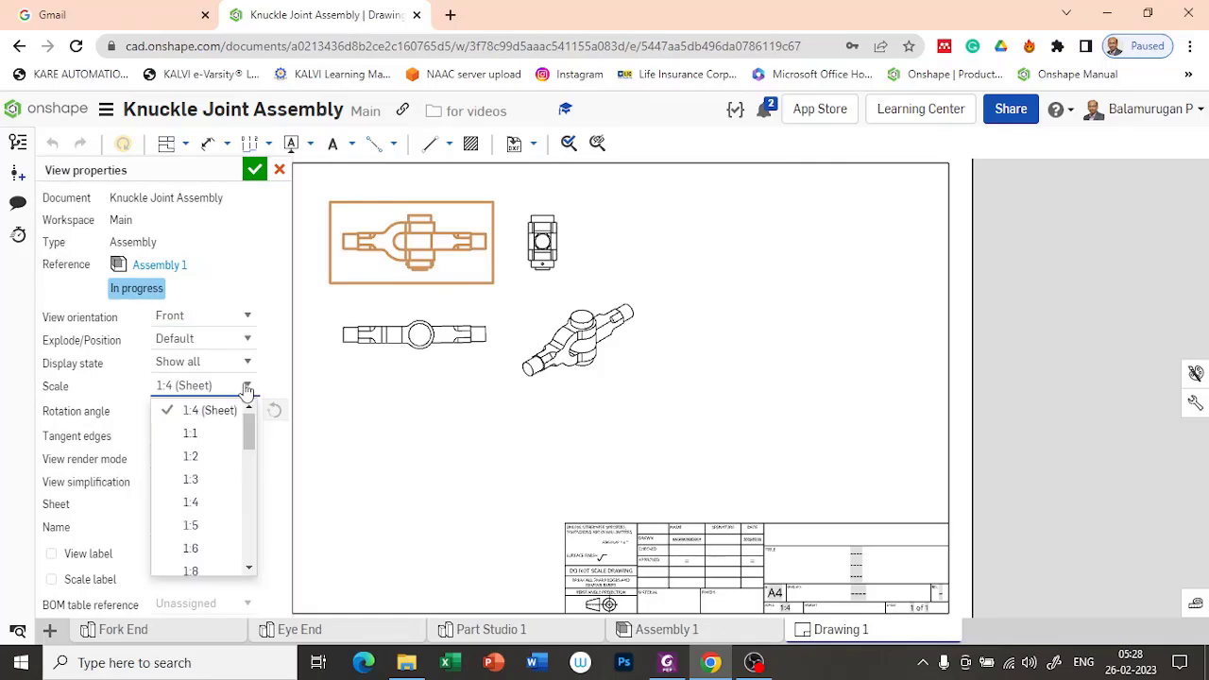
pyautogui.click(210, 480)
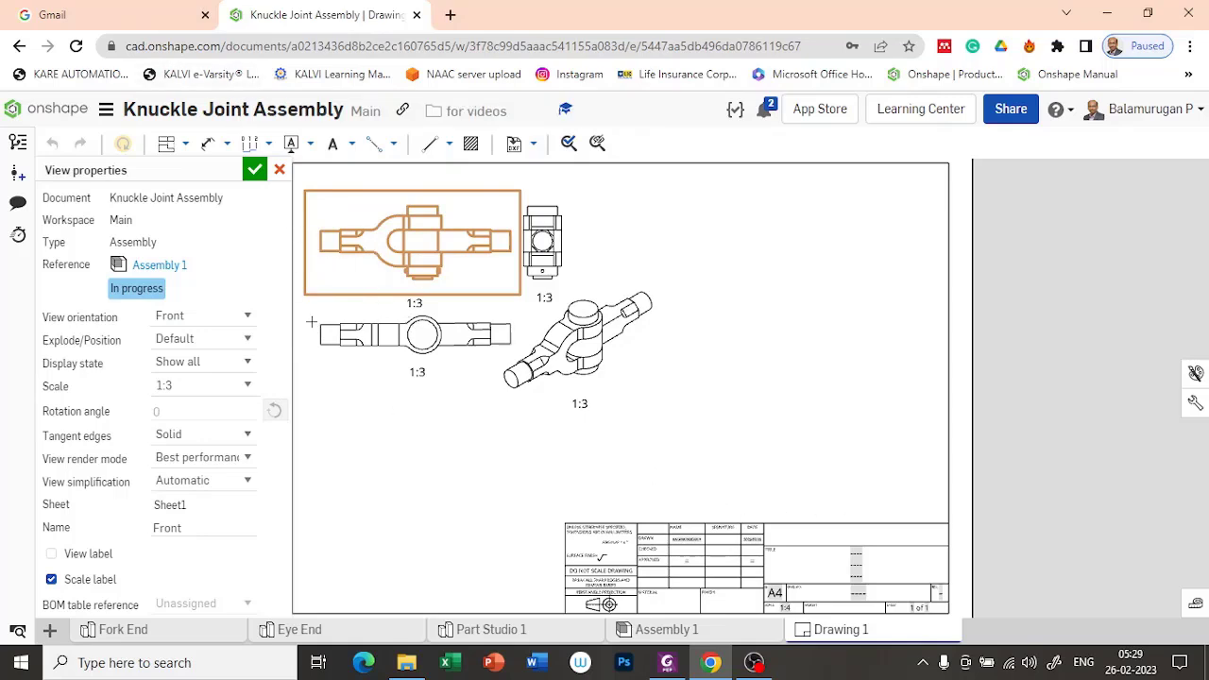
# Step: Try a 1:2 scale for the front view and its projected views
pyautogui.click(245, 391)
pyautogui.scroll(2, 217, 430)
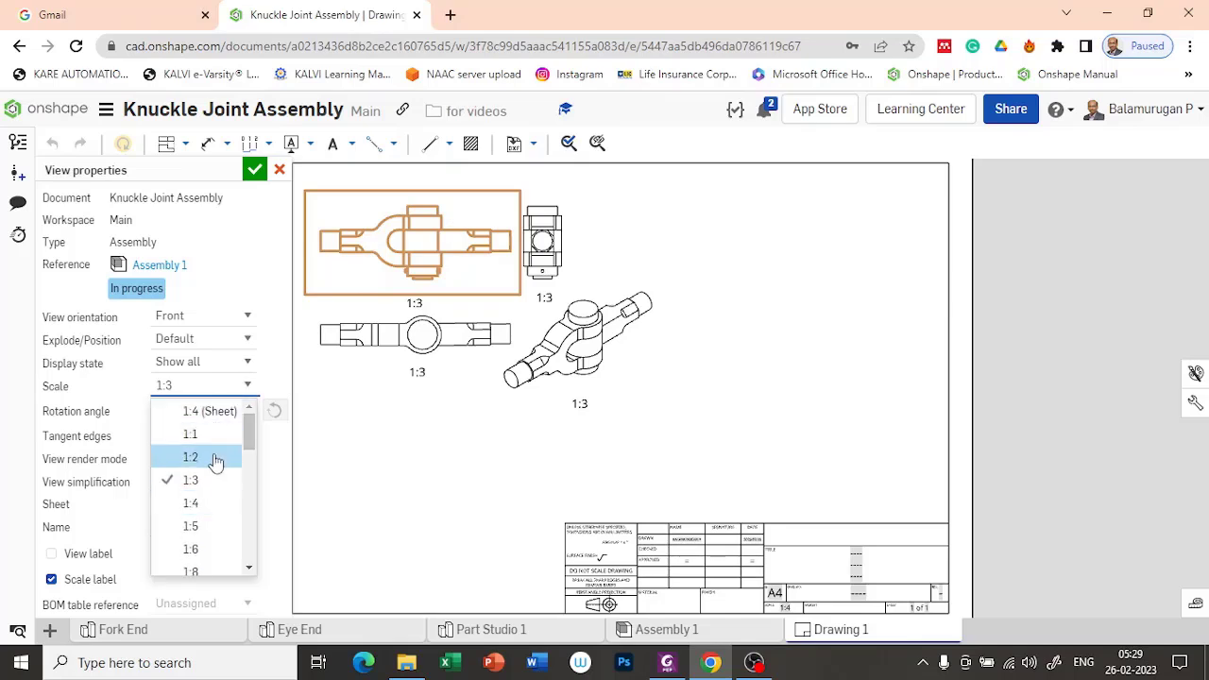
pyautogui.click(216, 460)
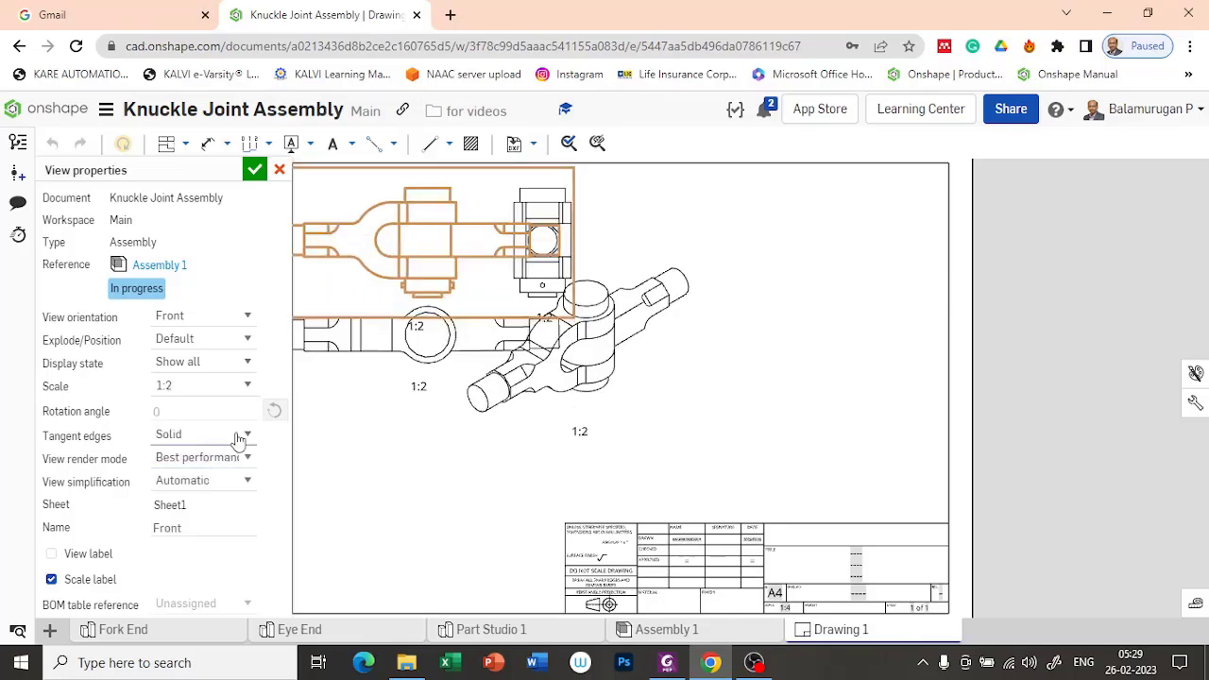
# Step: Return the front view's scale to 1:3 and apply the view properties
pyautogui.click(244, 387)
pyautogui.click(202, 435)
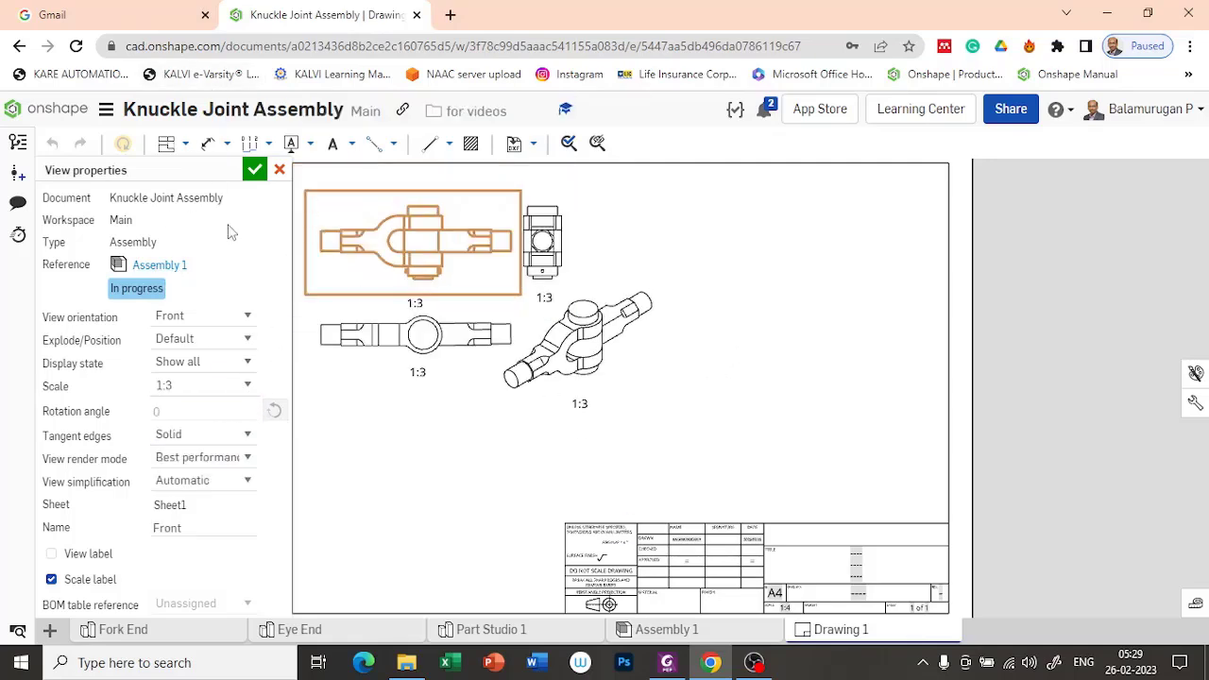
pyautogui.click(255, 170)
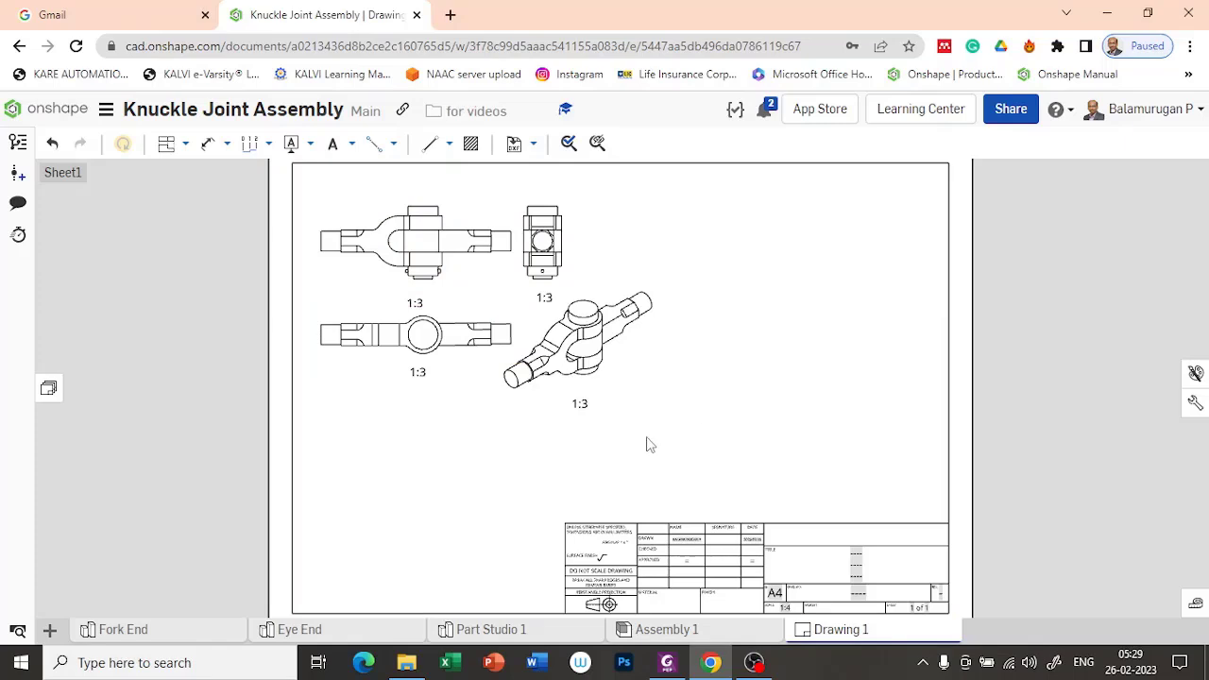
# Step: Start hiding edges in the front view and select the thin vertical tangent edges on the fork's shank and both arms
pyautogui.scroll(4, 374, 246)
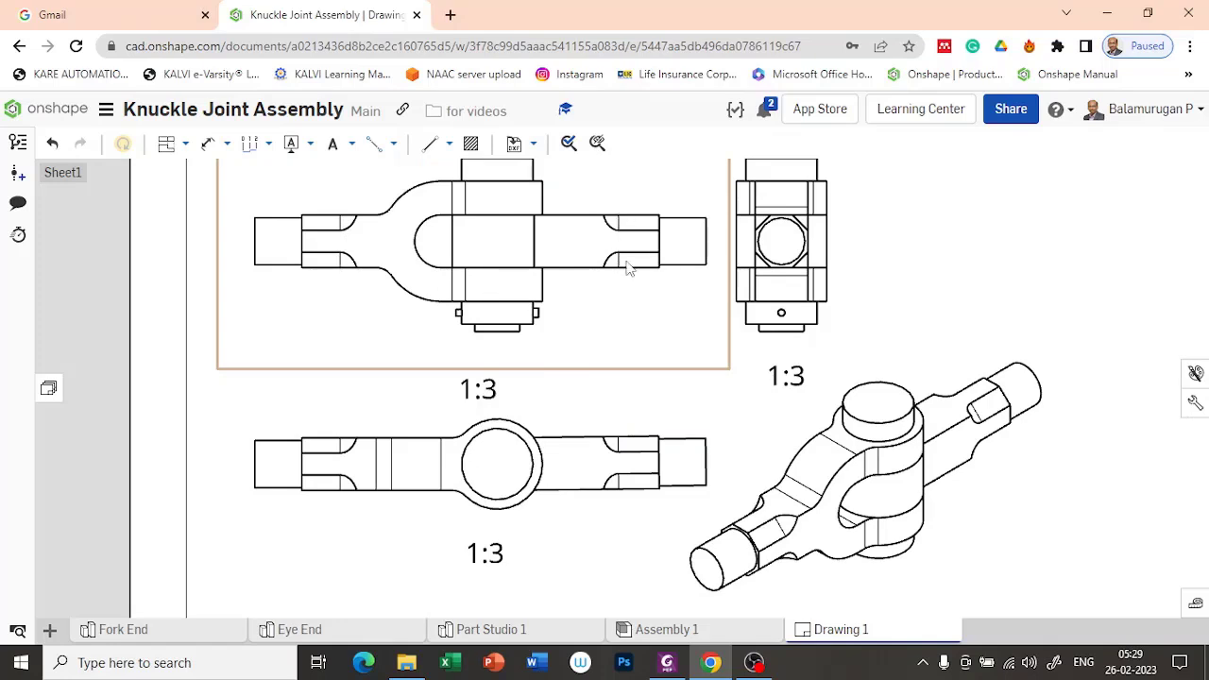
pyautogui.scroll(-1, 623, 264)
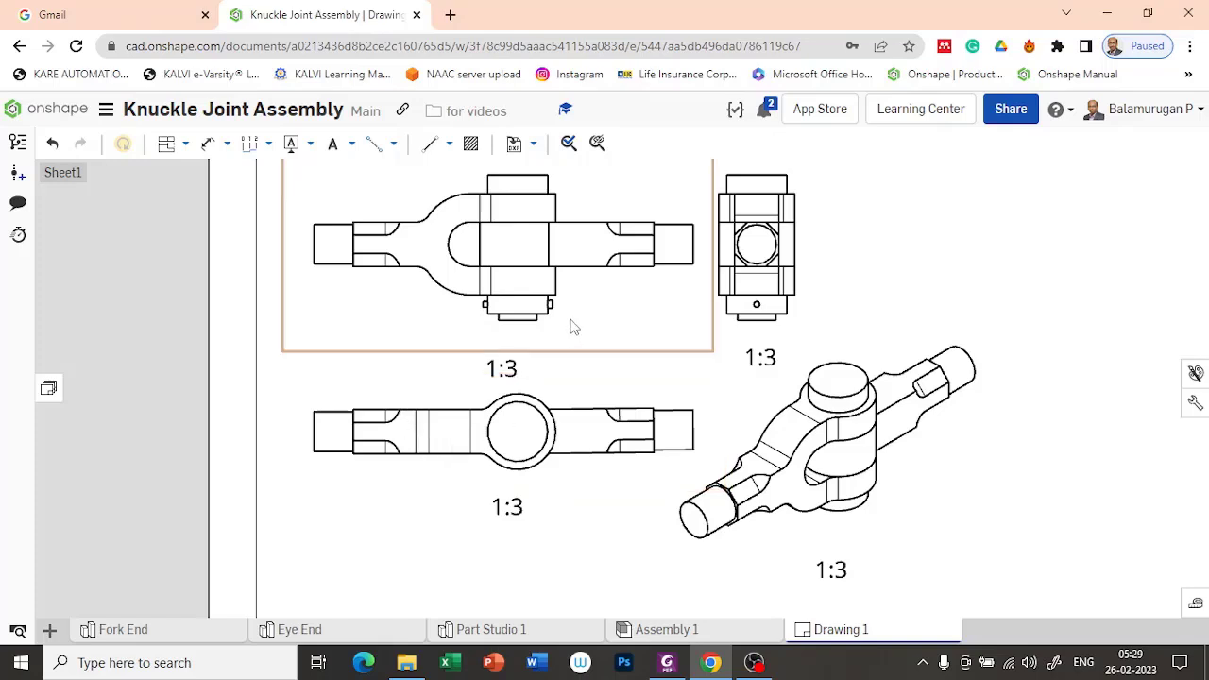
pyautogui.scroll(2, 673, 231)
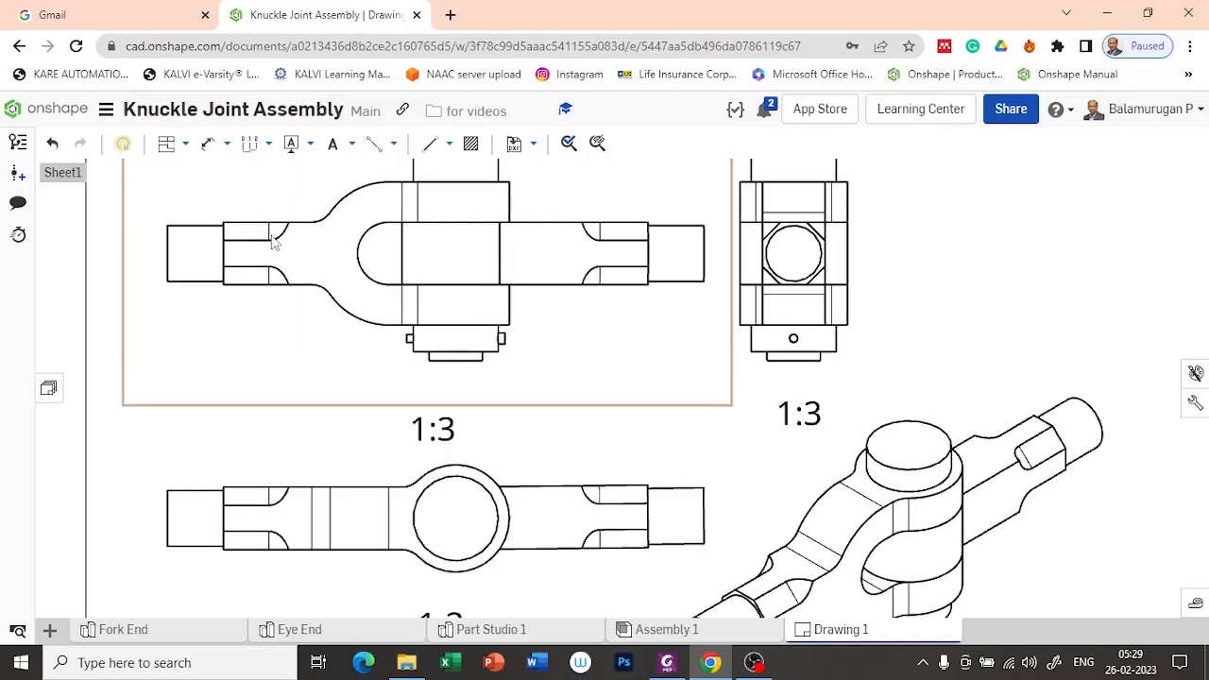
pyautogui.rightClick(305, 164)
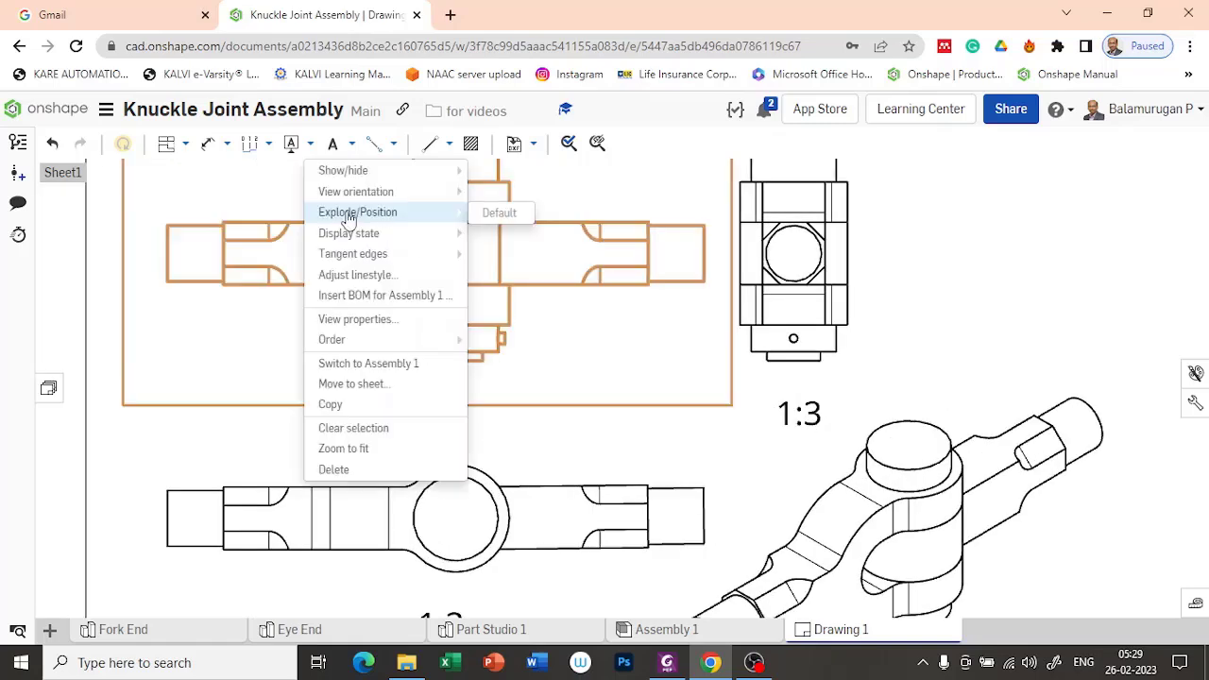
pyautogui.moveTo(417, 182)
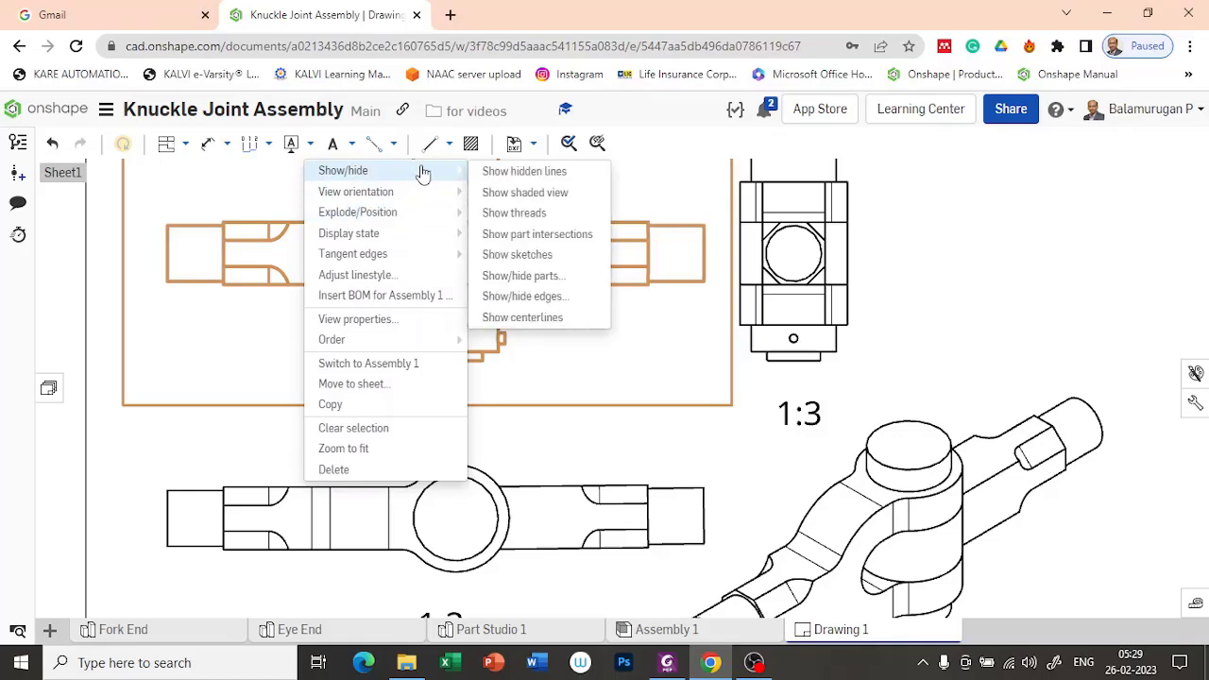
pyautogui.click(524, 297)
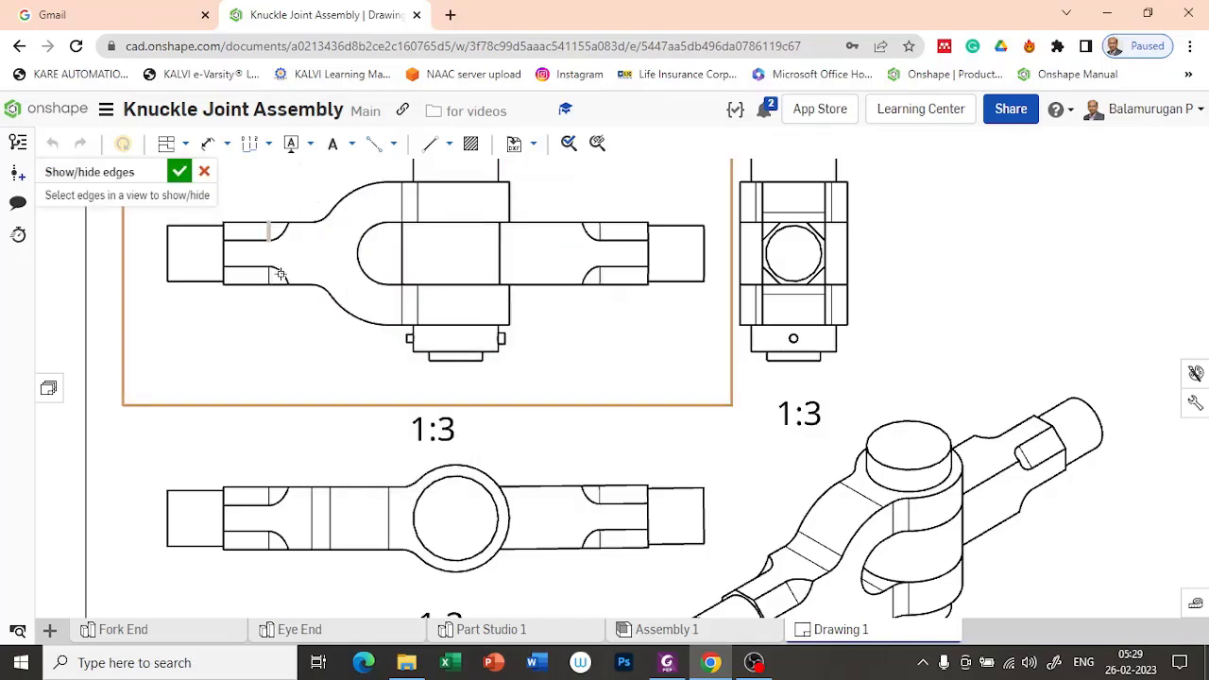
pyautogui.click(402, 200)
pyautogui.click(401, 298)
pyautogui.click(418, 303)
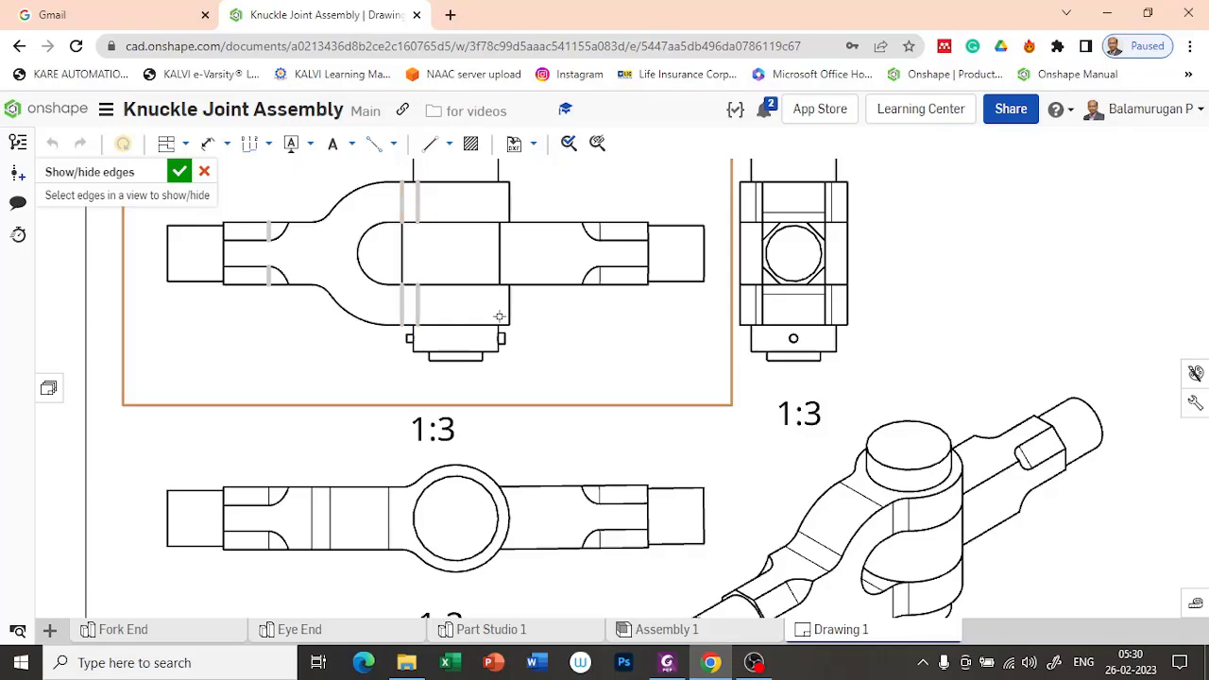
# Step: Add the two thin tangent edges on the eye end's shank and hide all selected edges in the front view
pyautogui.scroll(-2, 506, 215)
pyautogui.scroll(-1, 510, 219)
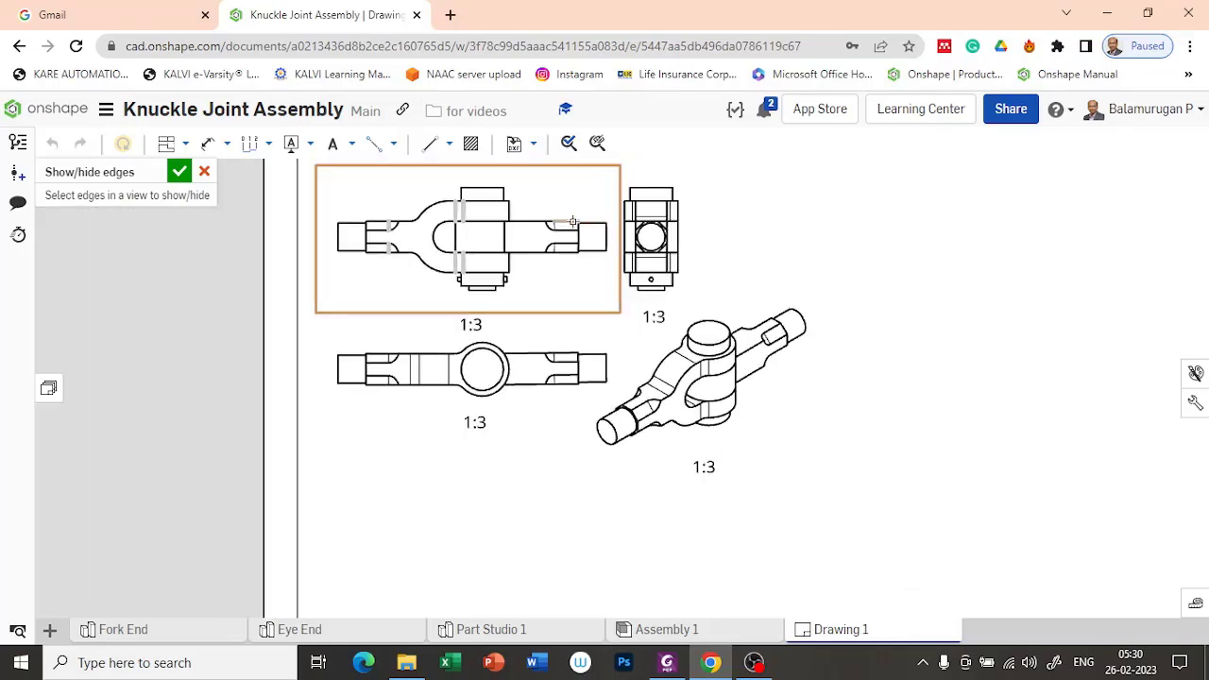
pyautogui.scroll(3, 557, 229)
pyautogui.click(537, 232)
pyautogui.click(537, 274)
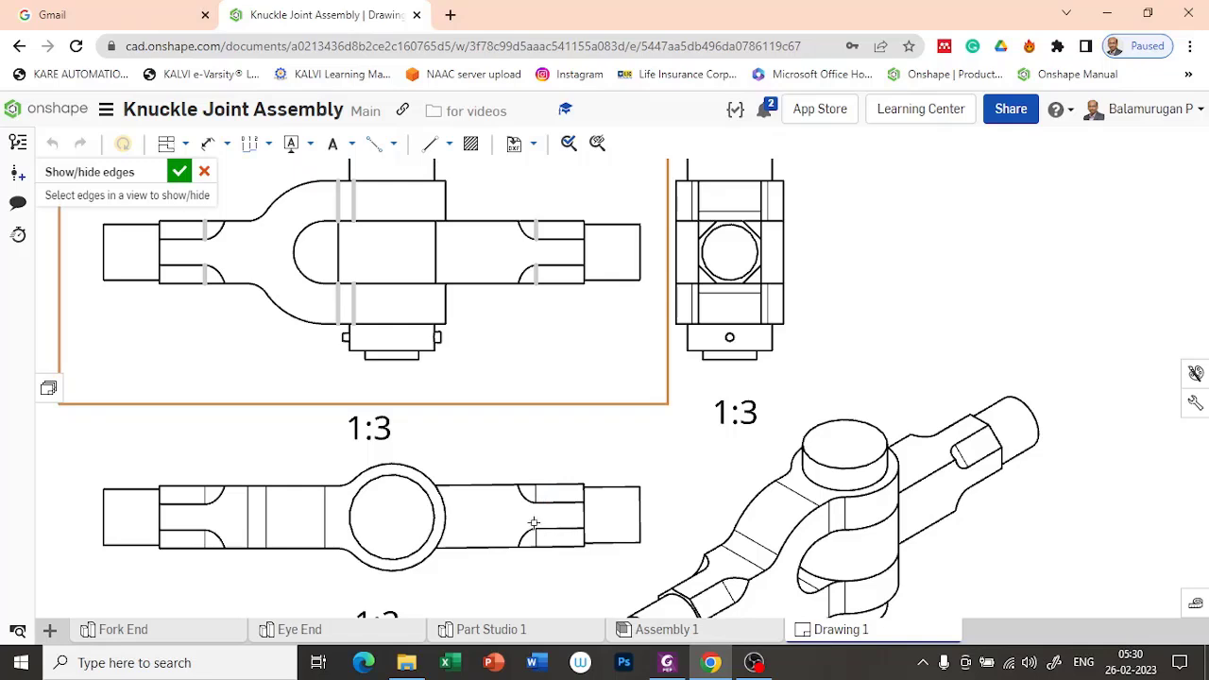
pyautogui.scroll(-2, 538, 326)
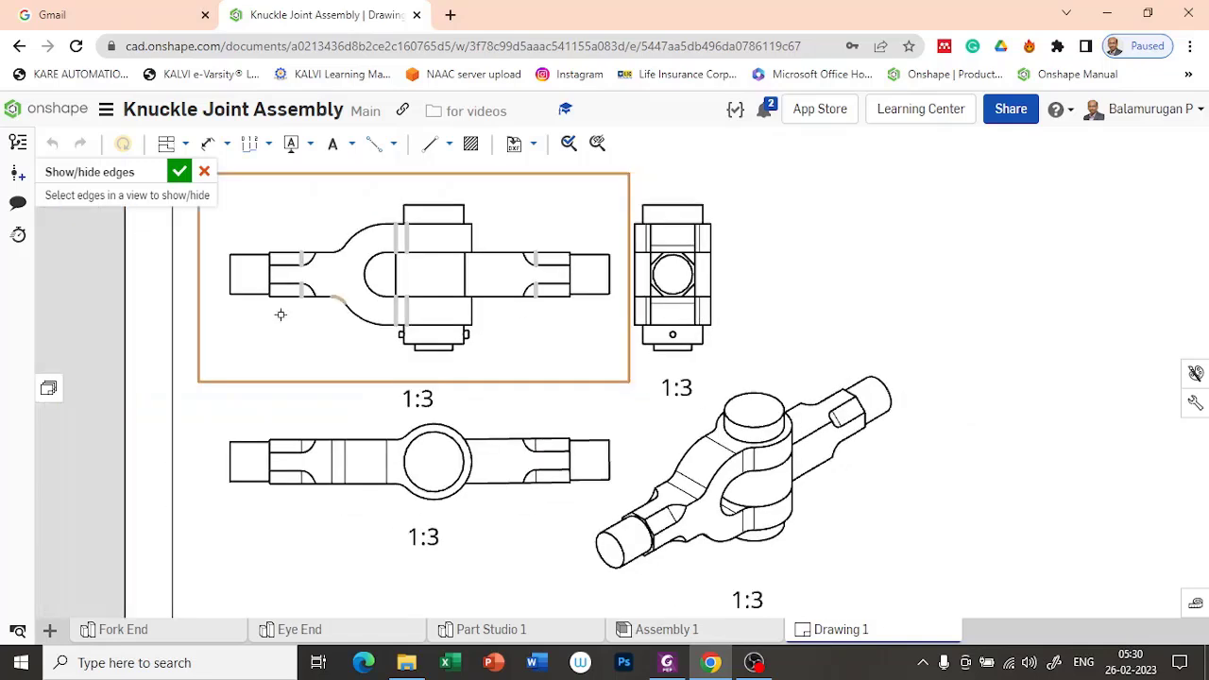
pyautogui.click(179, 171)
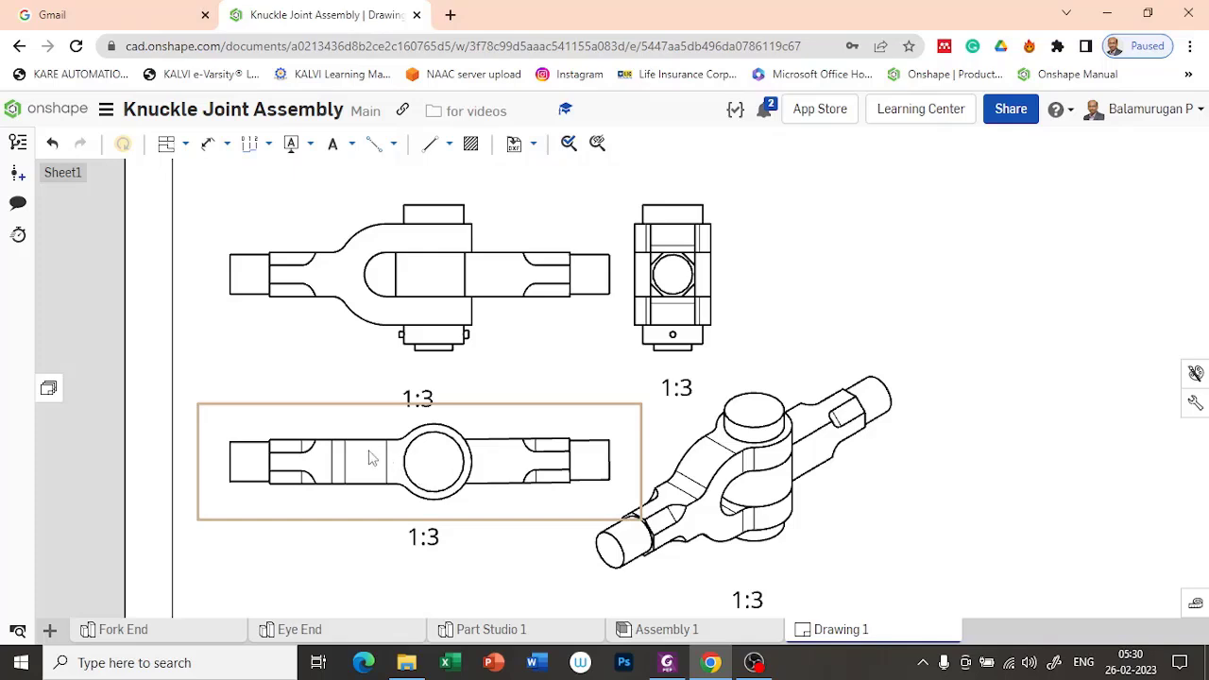
# Step: Hide the thin vertical tangent edges on the fork end and the eye end's shank in the top view
pyautogui.rightClick(326, 431)
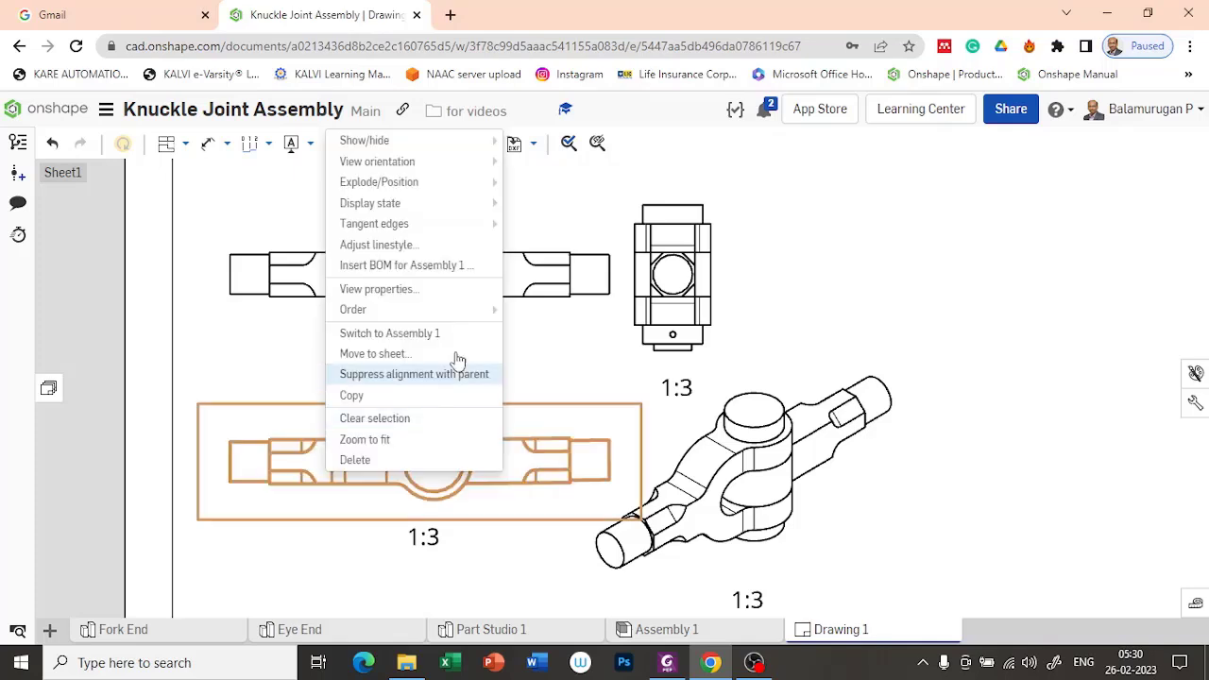
pyautogui.moveTo(421, 143)
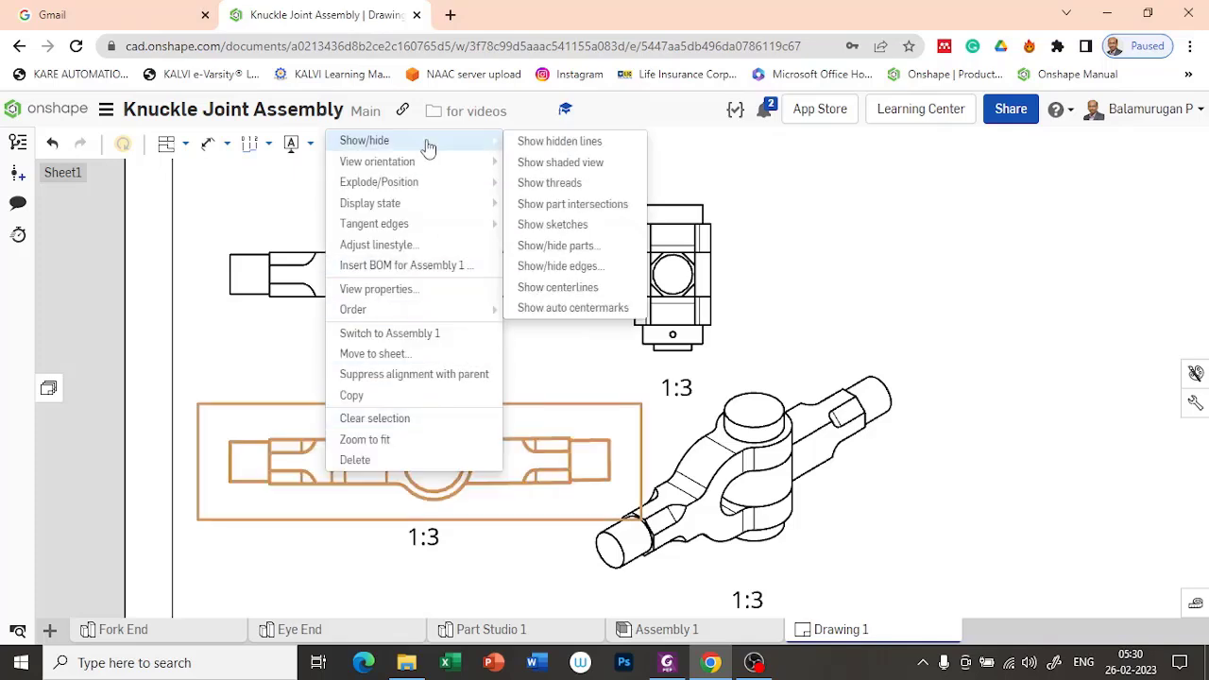
pyautogui.click(587, 271)
pyautogui.scroll(5, 289, 437)
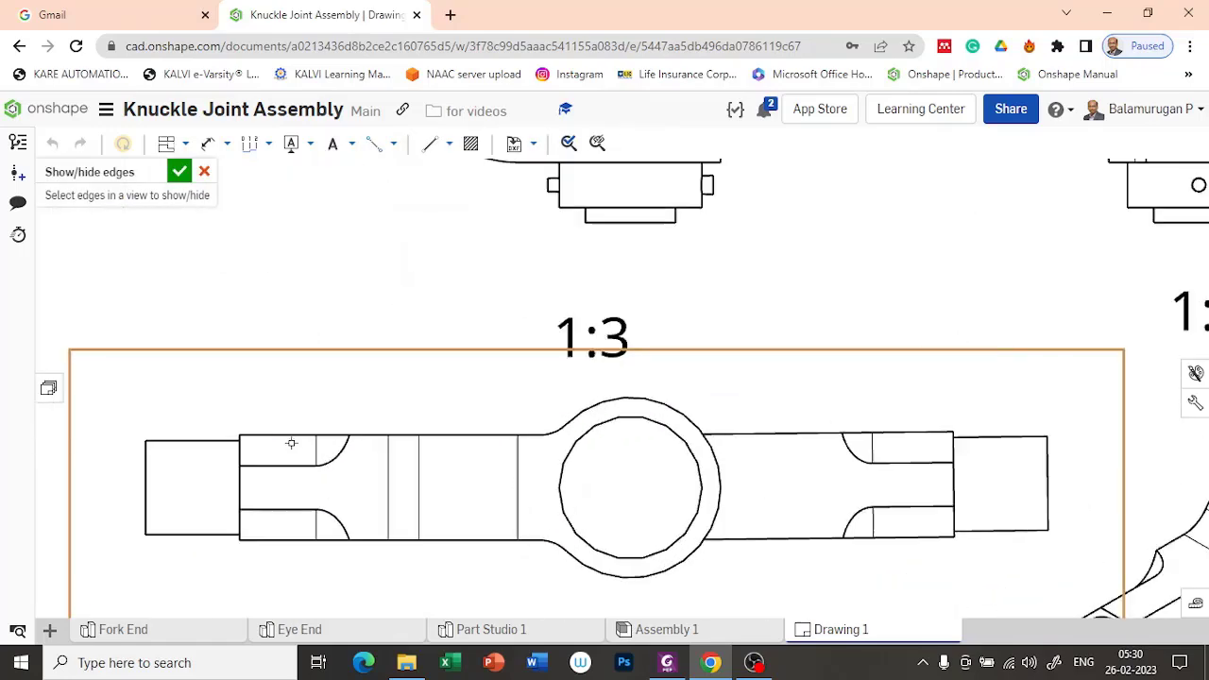
pyautogui.click(318, 447)
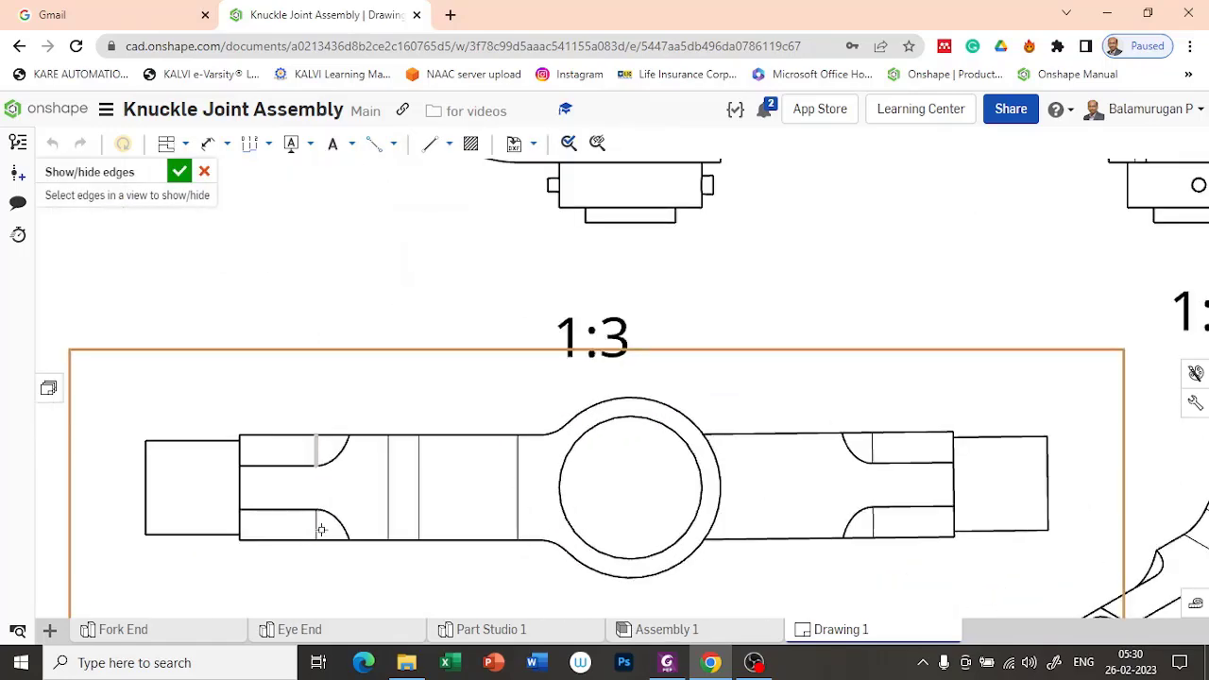
pyautogui.click(387, 491)
pyautogui.click(419, 491)
pyautogui.click(519, 490)
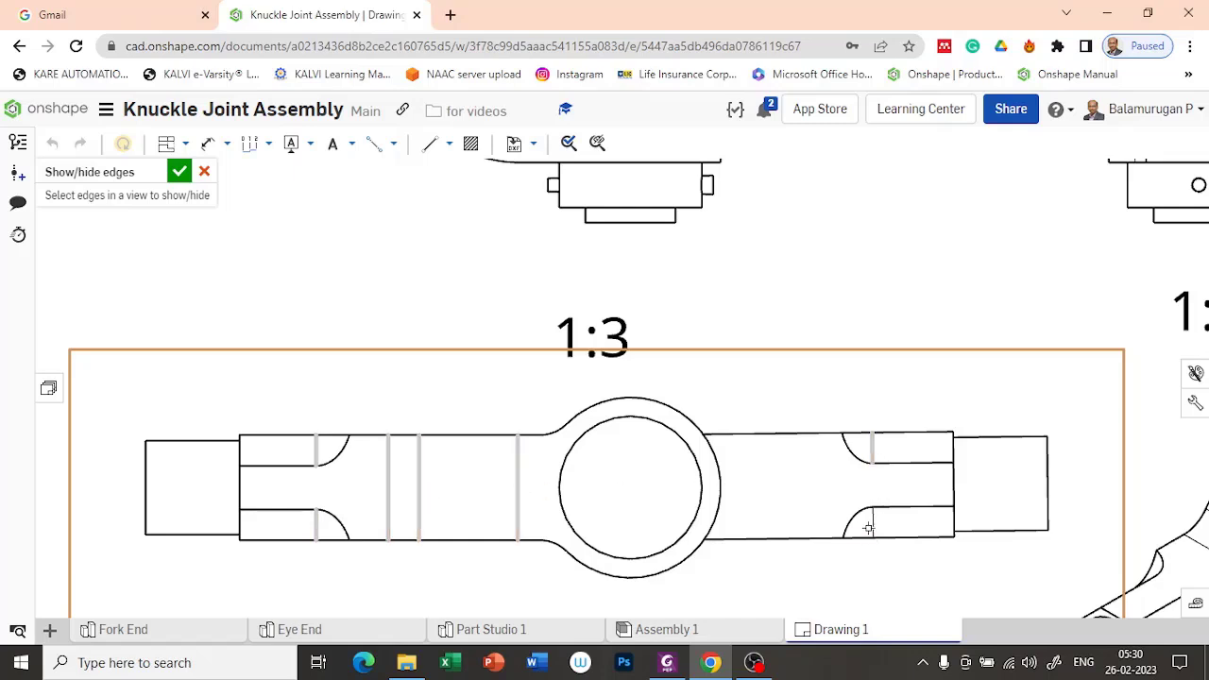
pyautogui.scroll(-3, 668, 387)
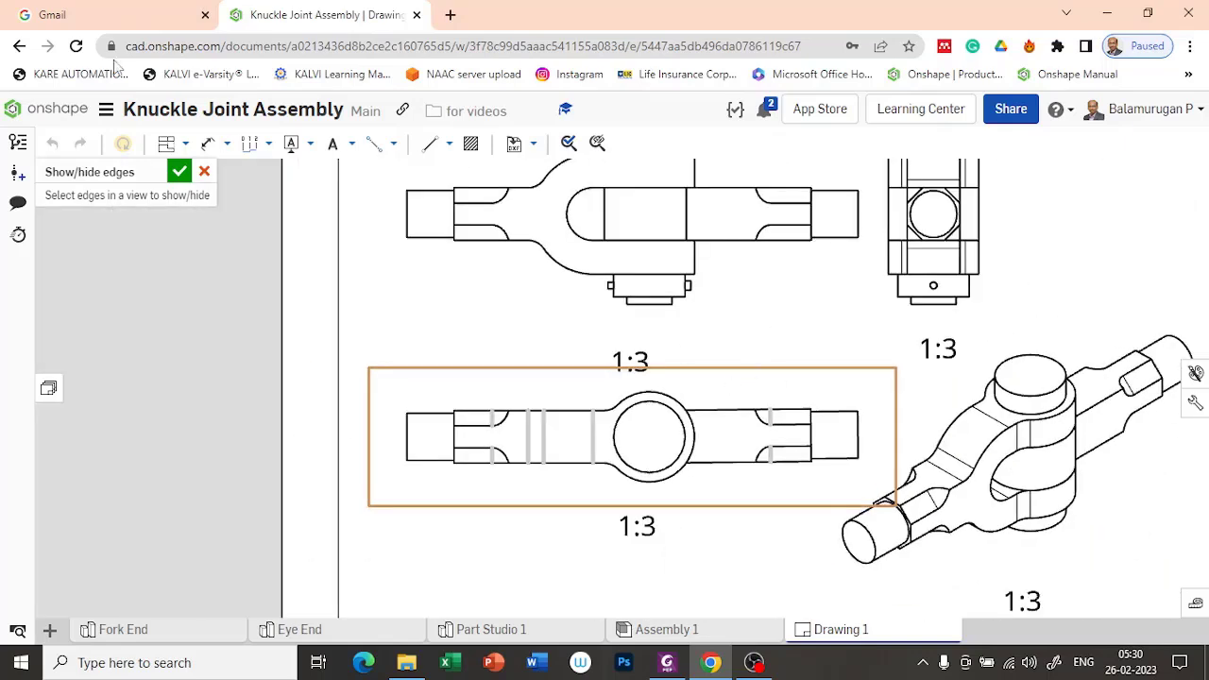
pyautogui.click(179, 171)
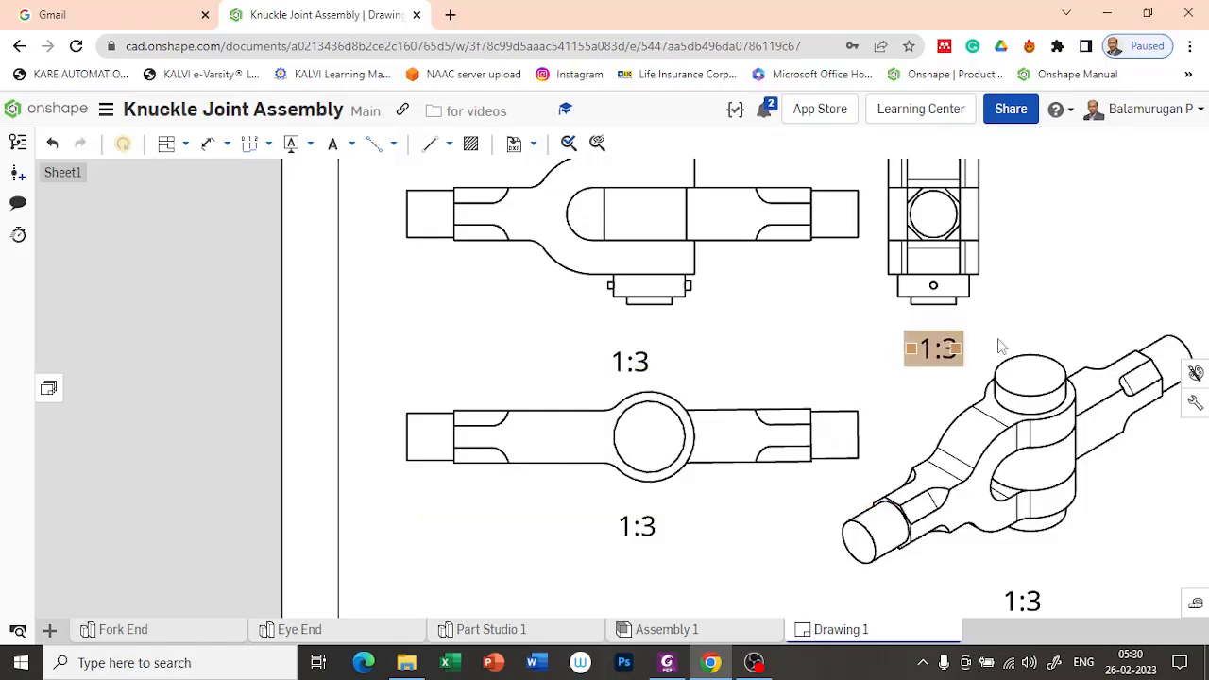
# Step: Start hiding edges in the side view and select the three thin tangent edges on the upper fork arm
pyautogui.scroll(5, 691, 302)
pyautogui.scroll(-2, 691, 302)
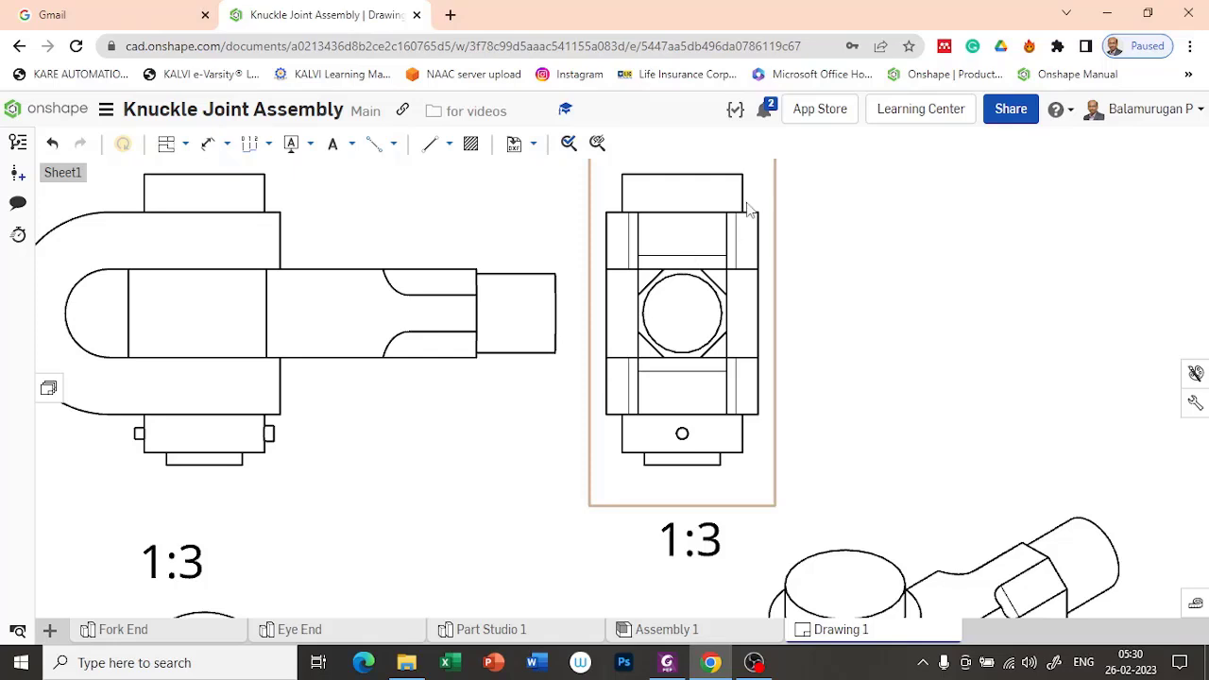
pyautogui.rightClick(764, 157)
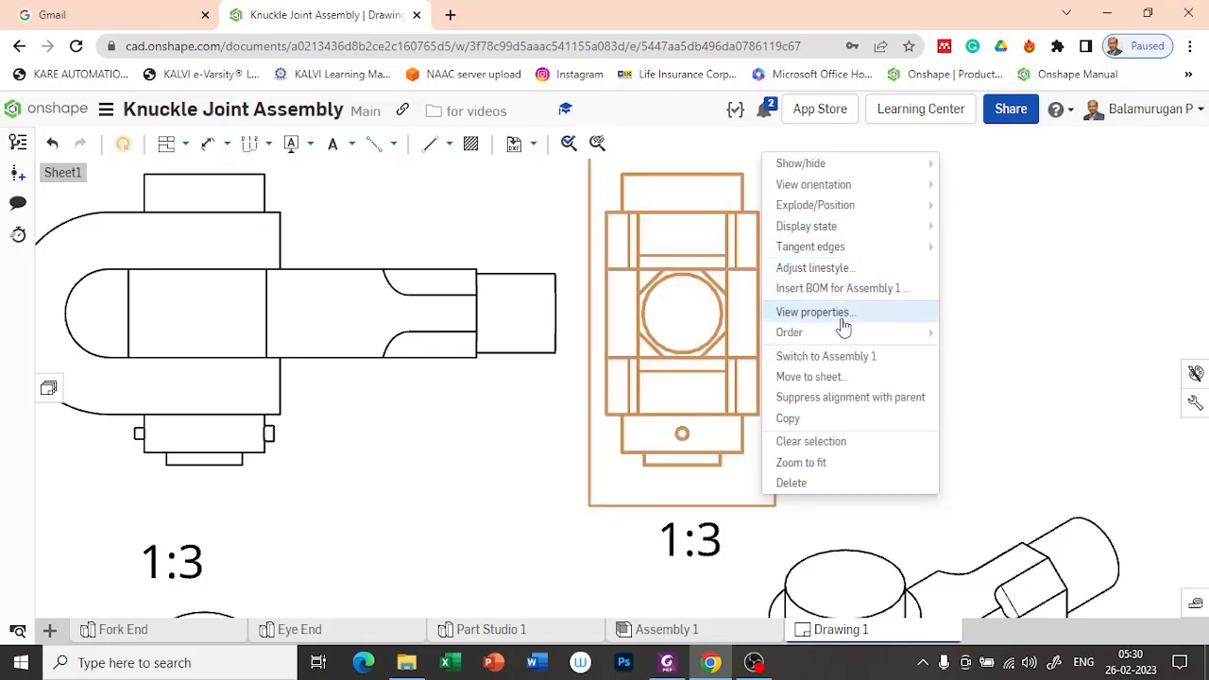
pyautogui.moveTo(846, 168)
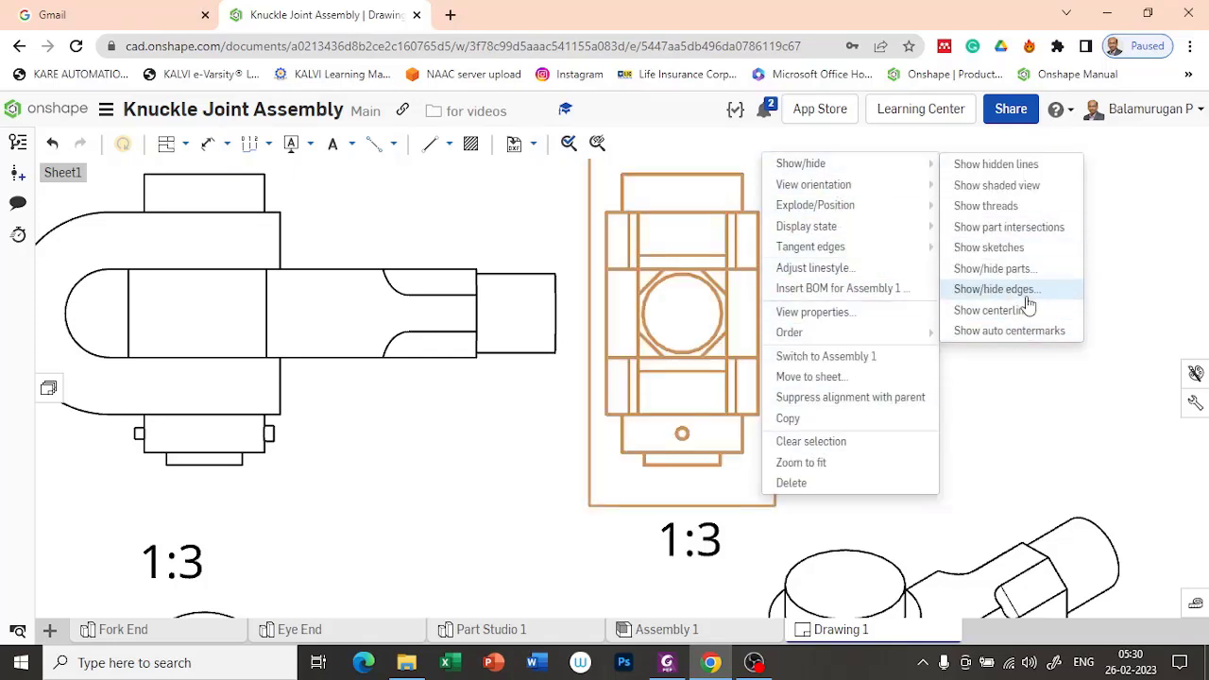
pyautogui.click(994, 290)
pyautogui.scroll(1, 700, 268)
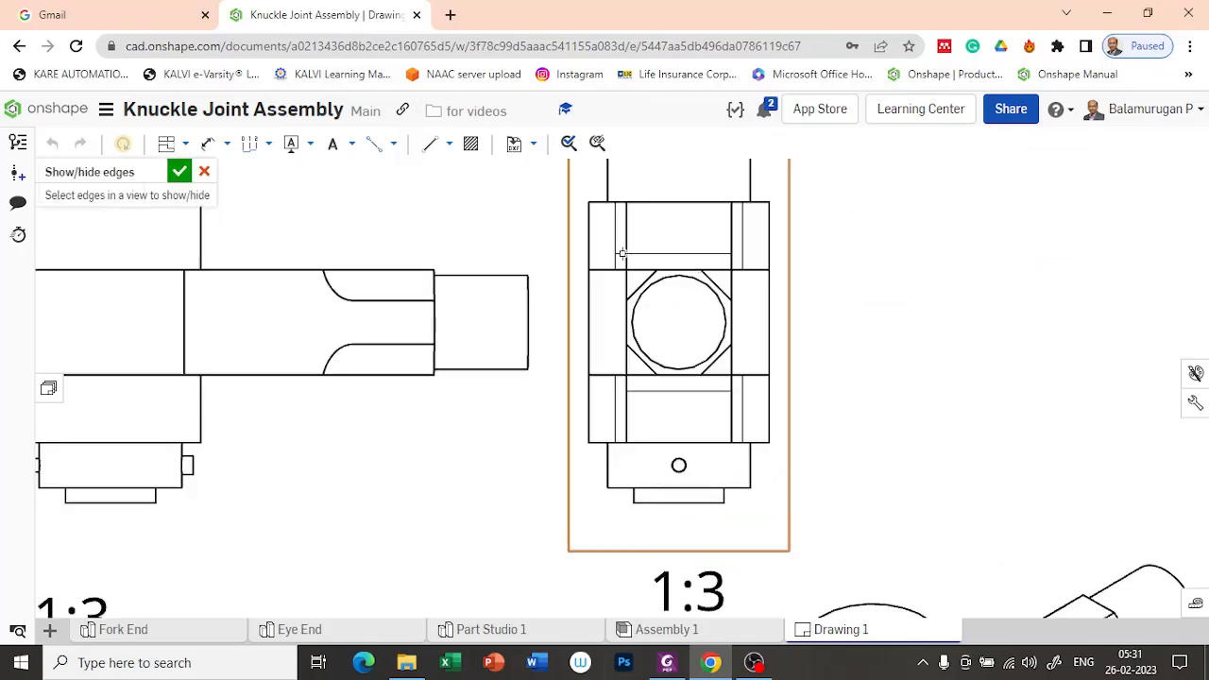
pyautogui.click(616, 242)
pyautogui.click(690, 253)
pyautogui.click(743, 244)
# Step: Add the three thin tangent edges on the lower fork arm and hide all selected edges in the side view
pyautogui.click(743, 411)
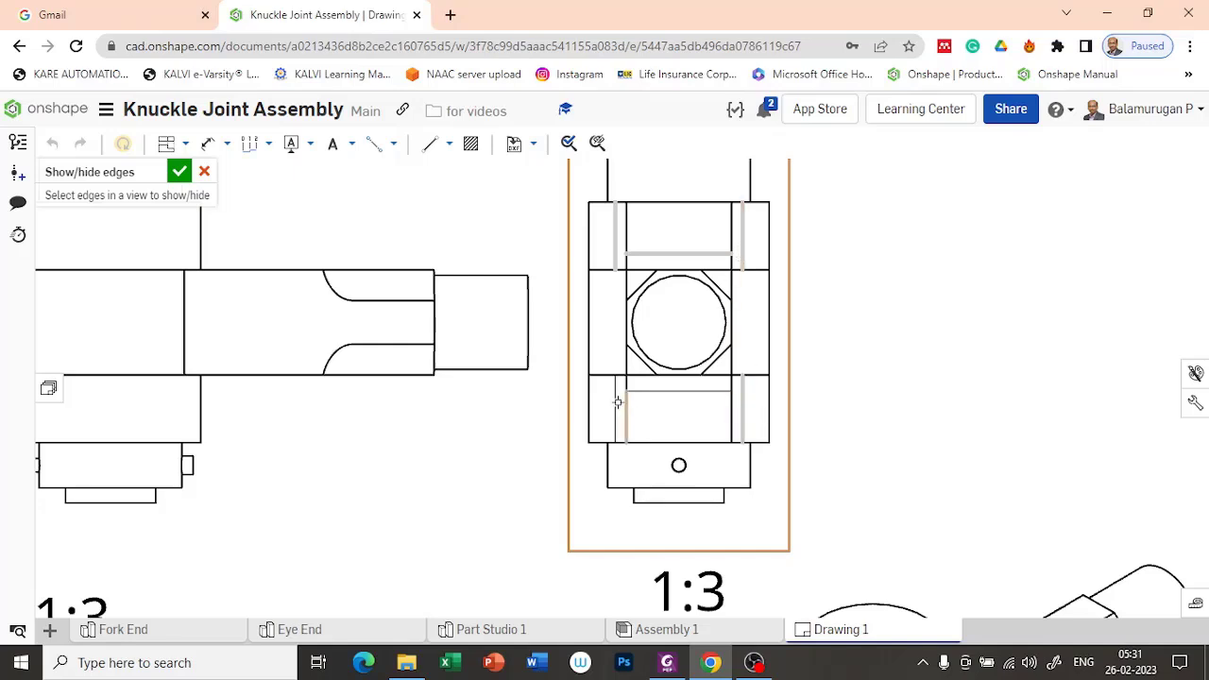
pyautogui.click(673, 392)
pyautogui.scroll(-5, 754, 390)
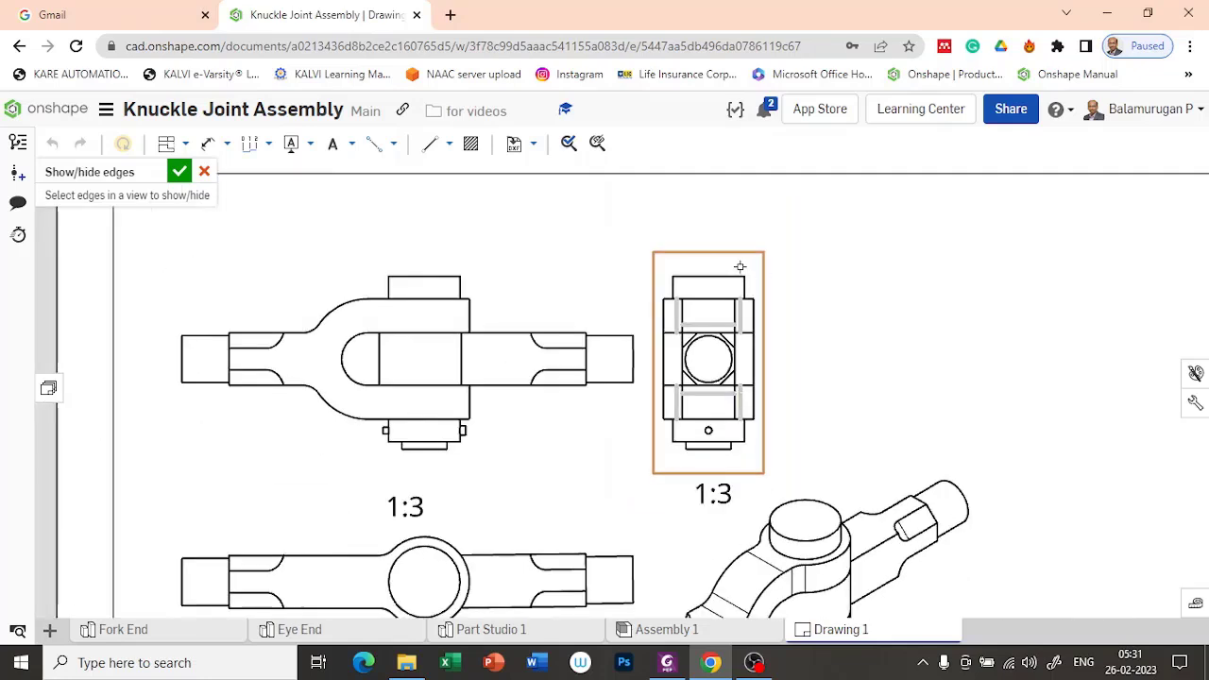
pyautogui.press('Return')
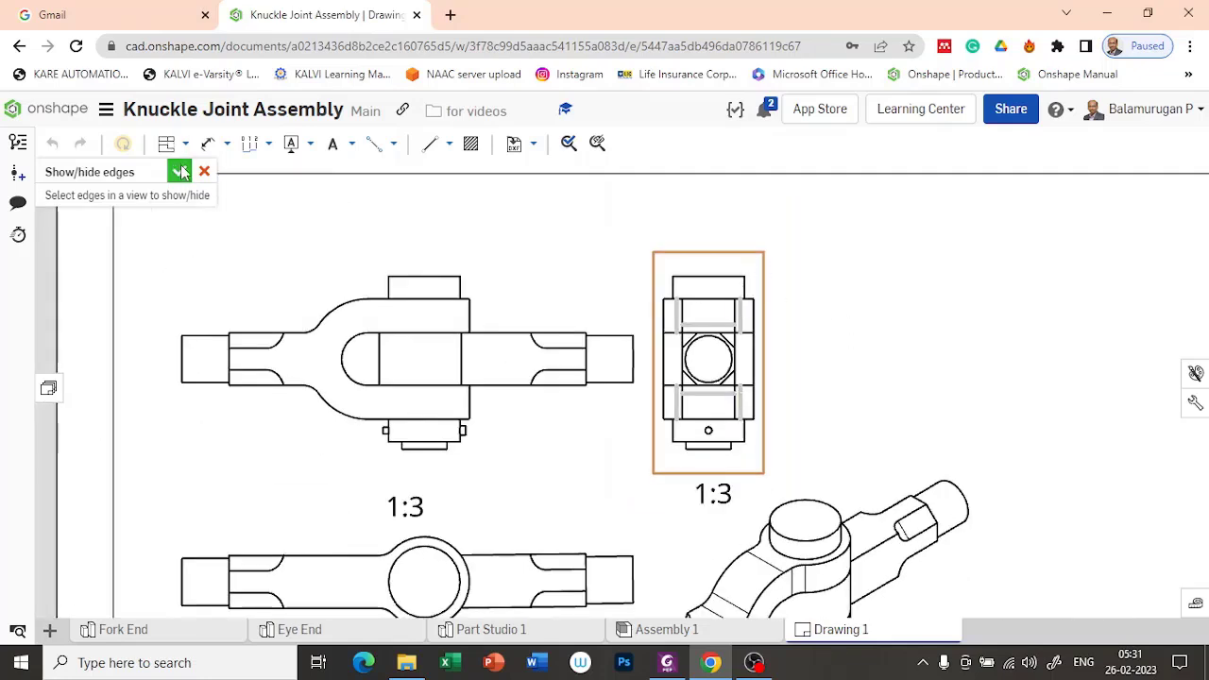
pyautogui.scroll(-1, 835, 461)
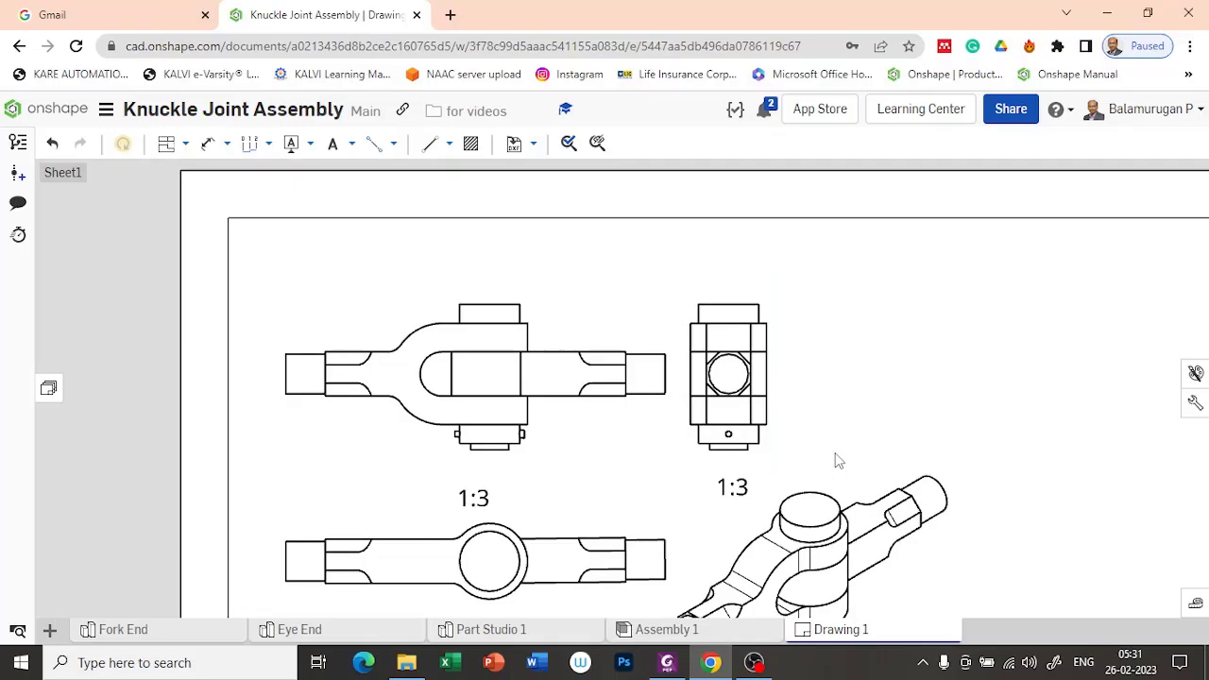
pyautogui.scroll(-2, 860, 498)
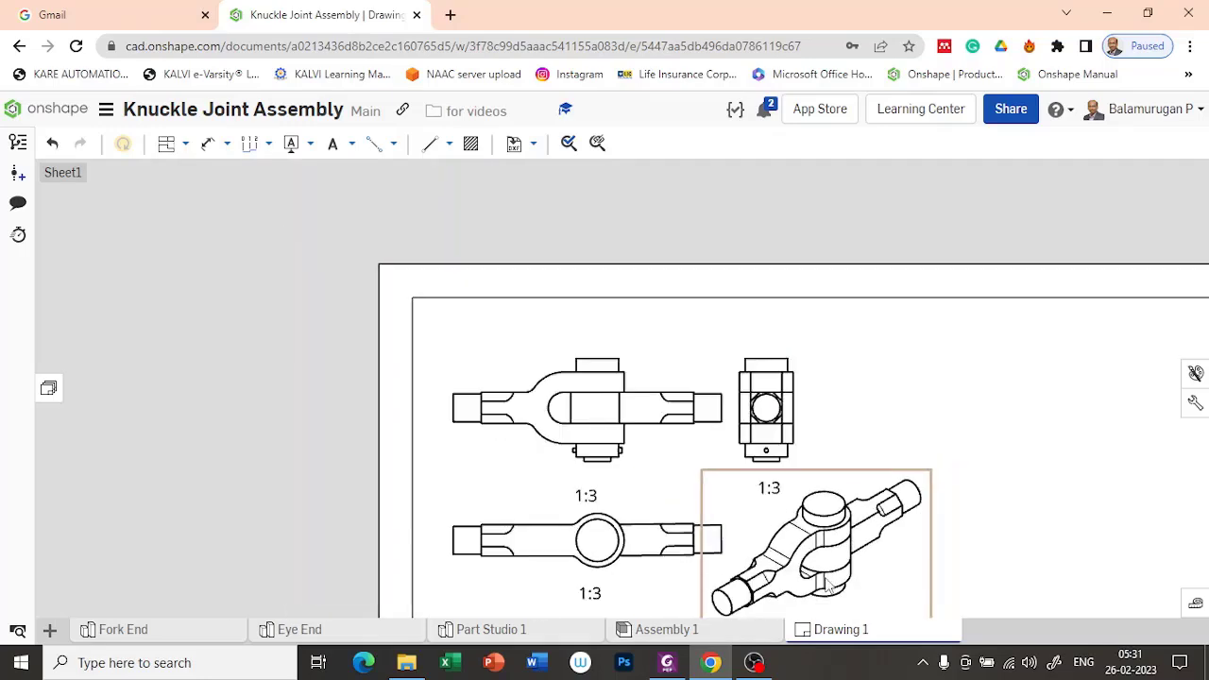
pyautogui.scroll(5, 827, 586)
pyautogui.moveTo(709, 400)
pyautogui.mouseDown(button='middle')
pyautogui.moveTo(734, 307)
pyautogui.moveTo(610, 281)
pyautogui.mouseUp(button='middle')
pyautogui.scroll(-1, 675, 400)
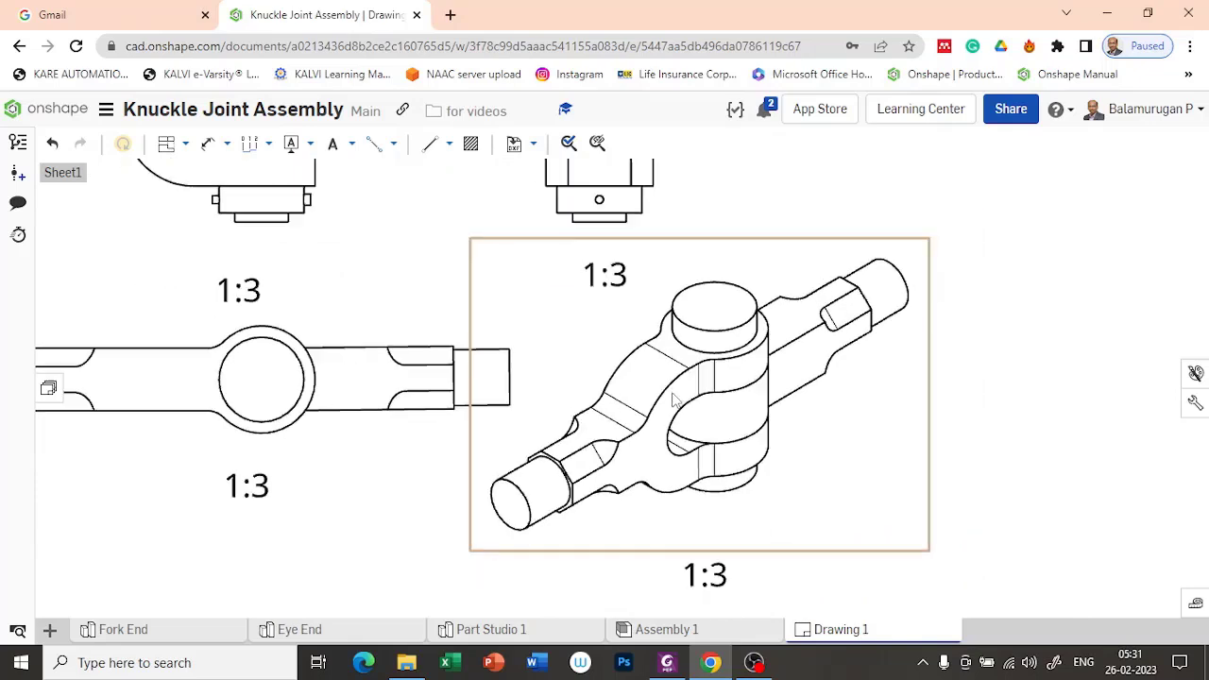
# Step: Start hiding edges in the isometric view and select the thin tangent edges on the fork end's shank and upper curved surface
pyautogui.rightClick(799, 210)
pyautogui.click(777, 272)
pyautogui.rightClick(775, 270)
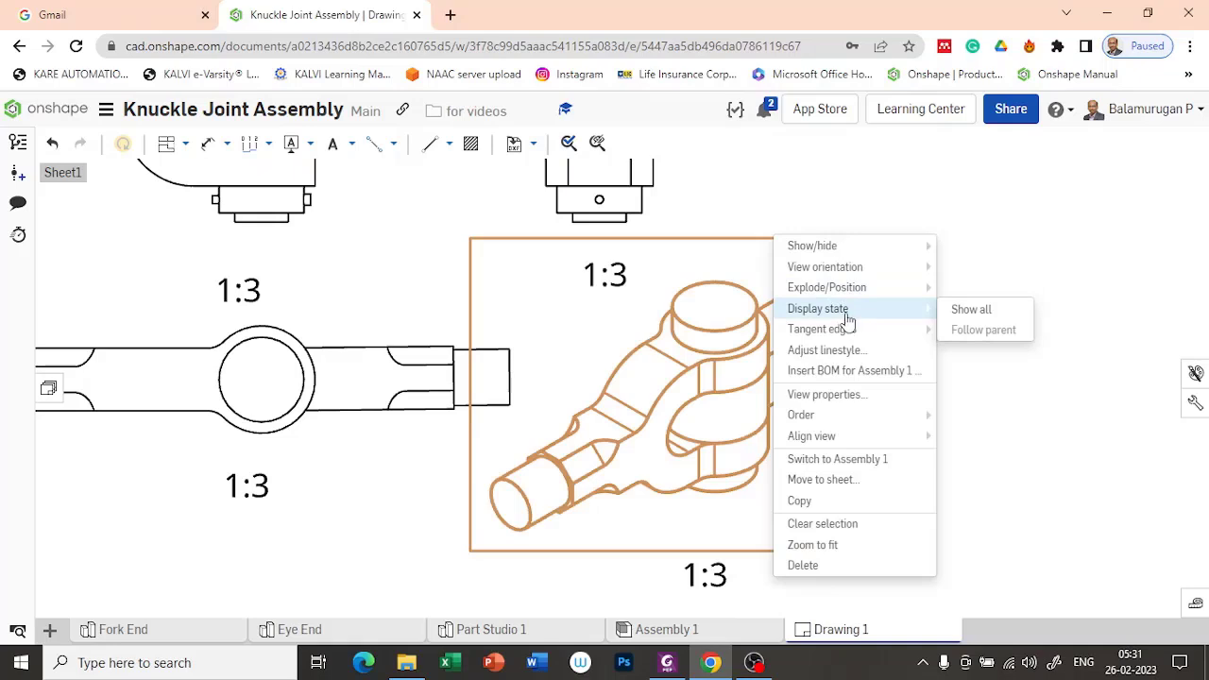
pyautogui.moveTo(878, 247)
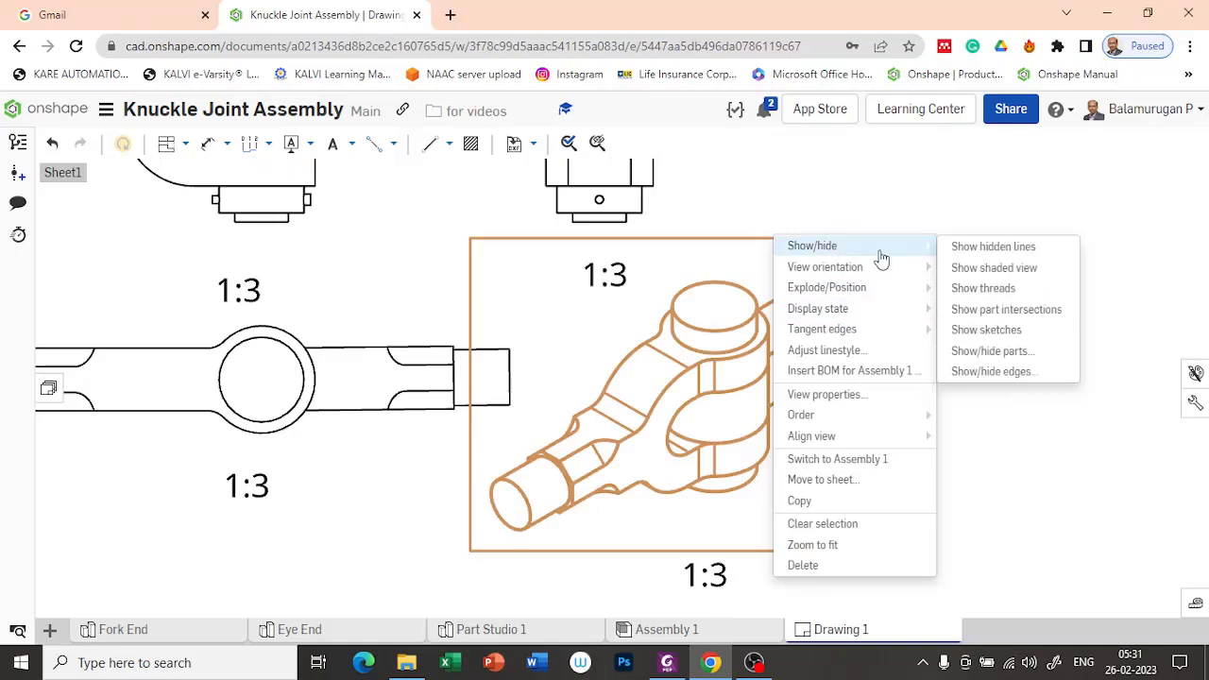
pyautogui.click(992, 372)
pyautogui.scroll(1, 860, 349)
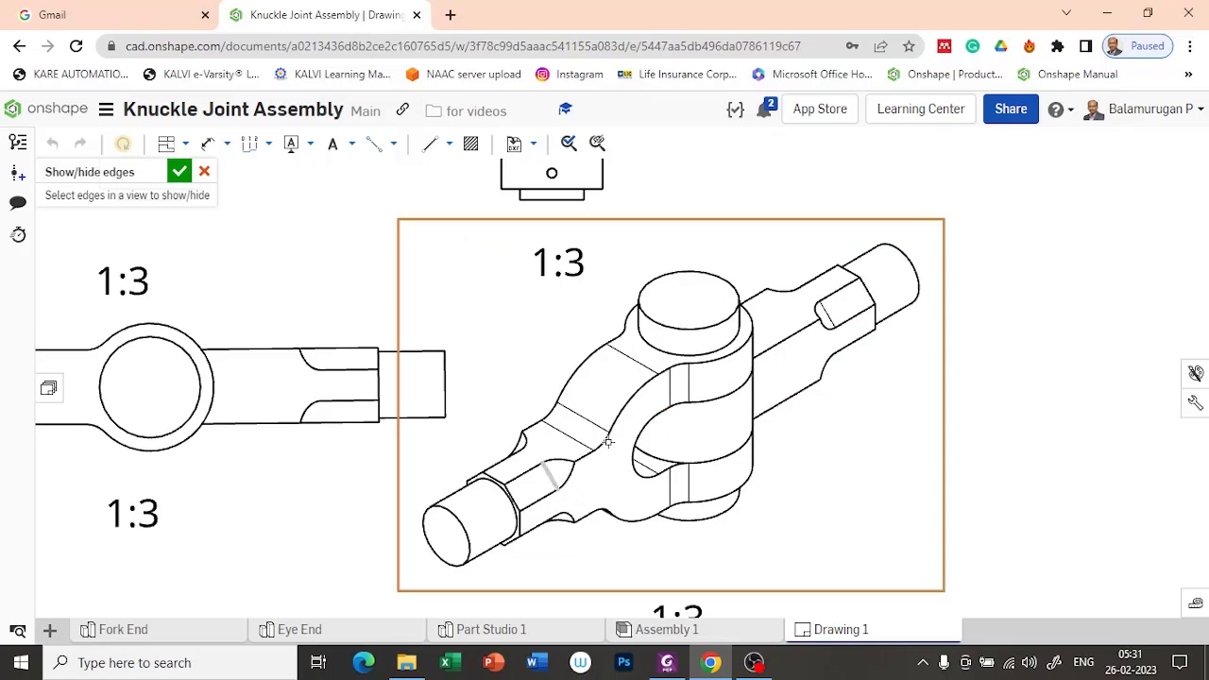
pyautogui.click(578, 438)
pyautogui.click(593, 419)
pyautogui.click(643, 366)
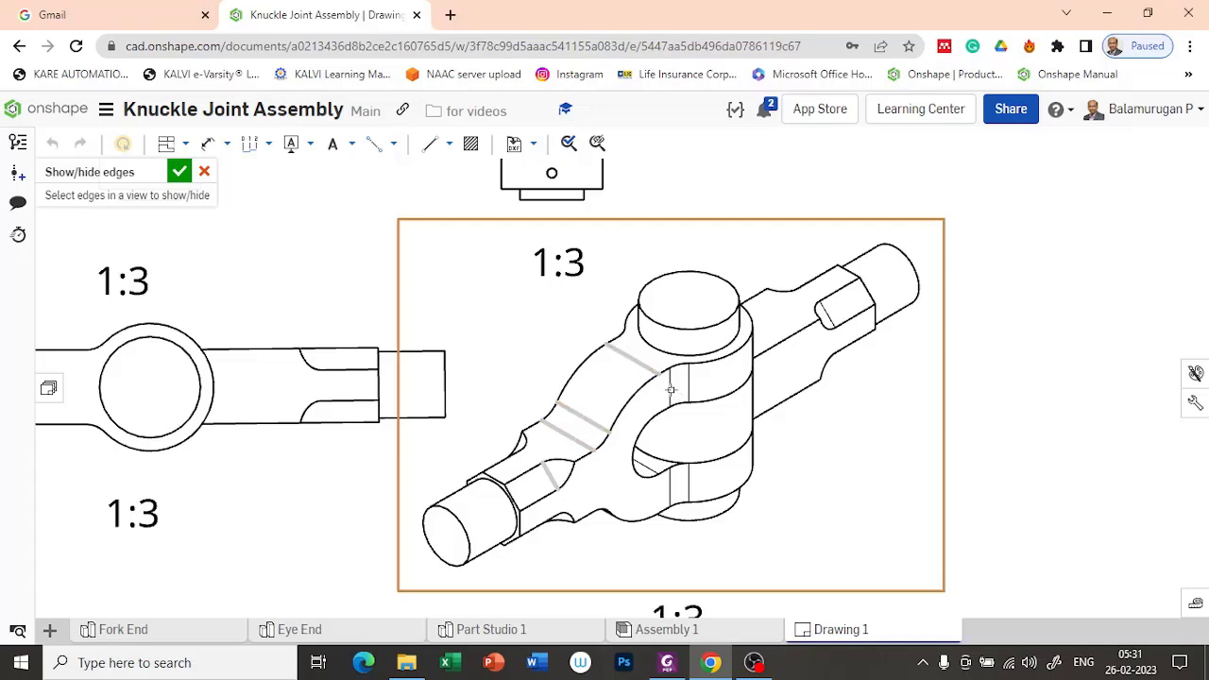
# Step: Add the thin tangent edges on both fork arms, inside the slot and on the eye end's shank, and hide all selected isometric edges
pyautogui.click(671, 389)
pyautogui.click(672, 489)
pyautogui.click(648, 467)
pyautogui.click(830, 320)
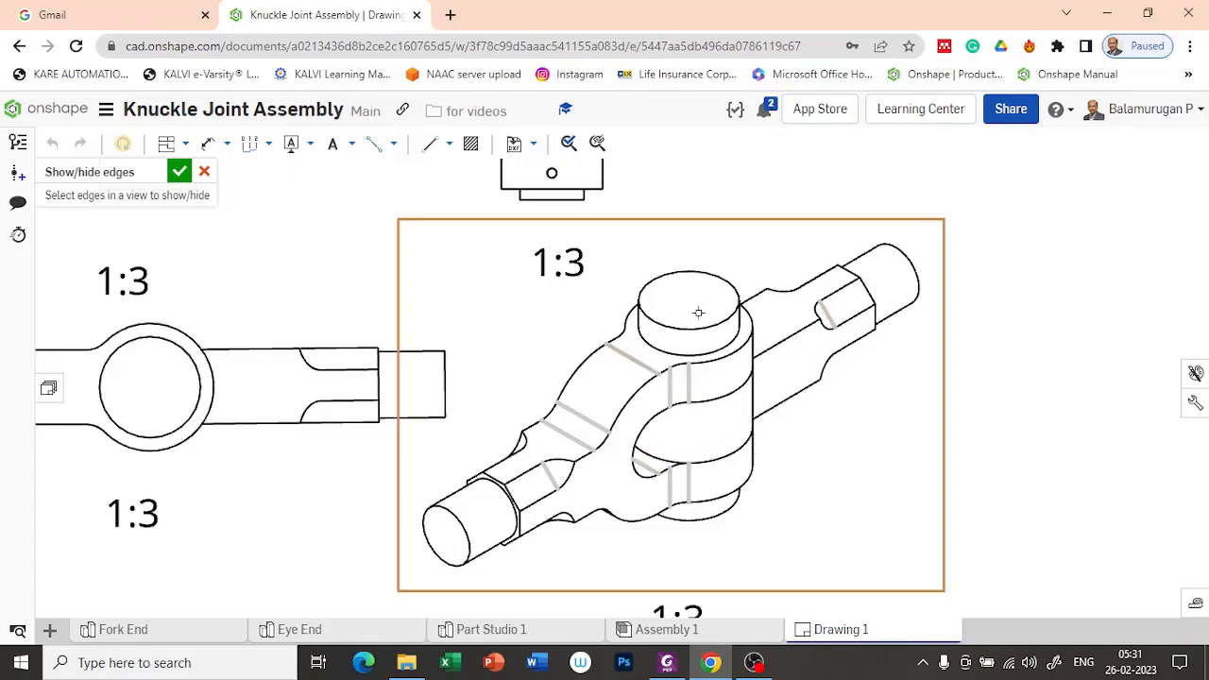
pyautogui.click(179, 171)
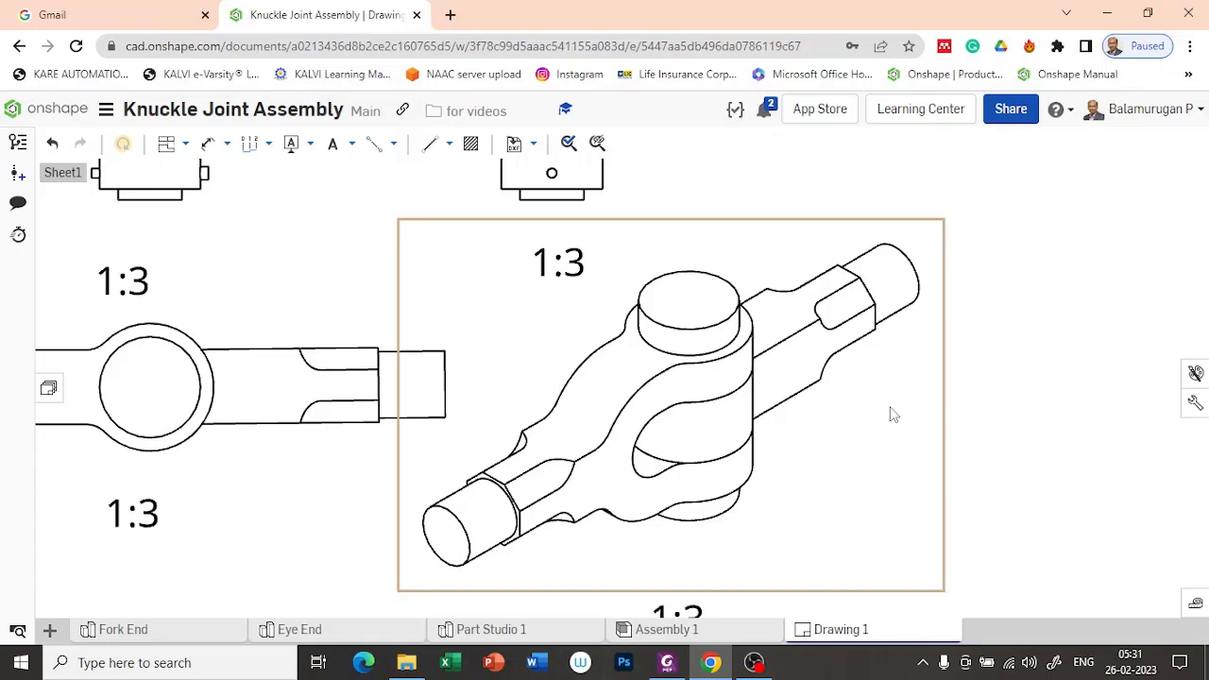
pyautogui.scroll(-6, 843, 354)
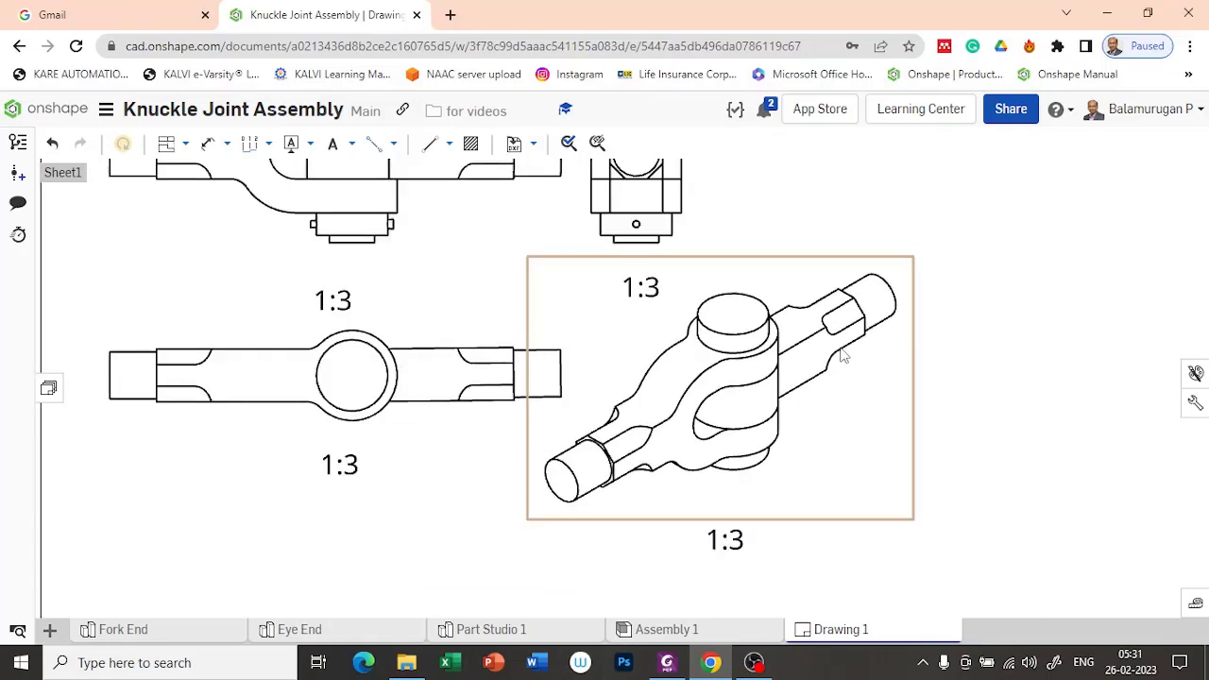
pyautogui.scroll(3, 843, 354)
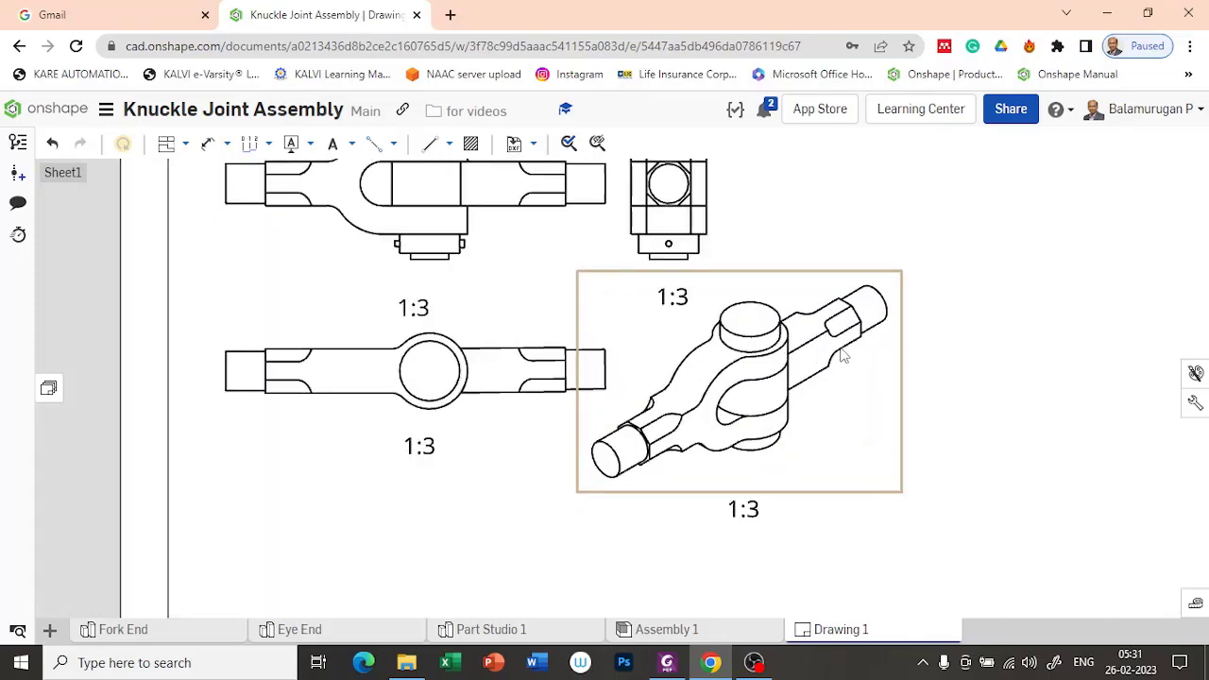
pyautogui.moveTo(1011, 331)
pyautogui.mouseDown(button='middle')
pyautogui.moveTo(939, 462)
pyautogui.moveTo(869, 426)
pyautogui.moveTo(861, 444)
pyautogui.mouseUp(button='middle')
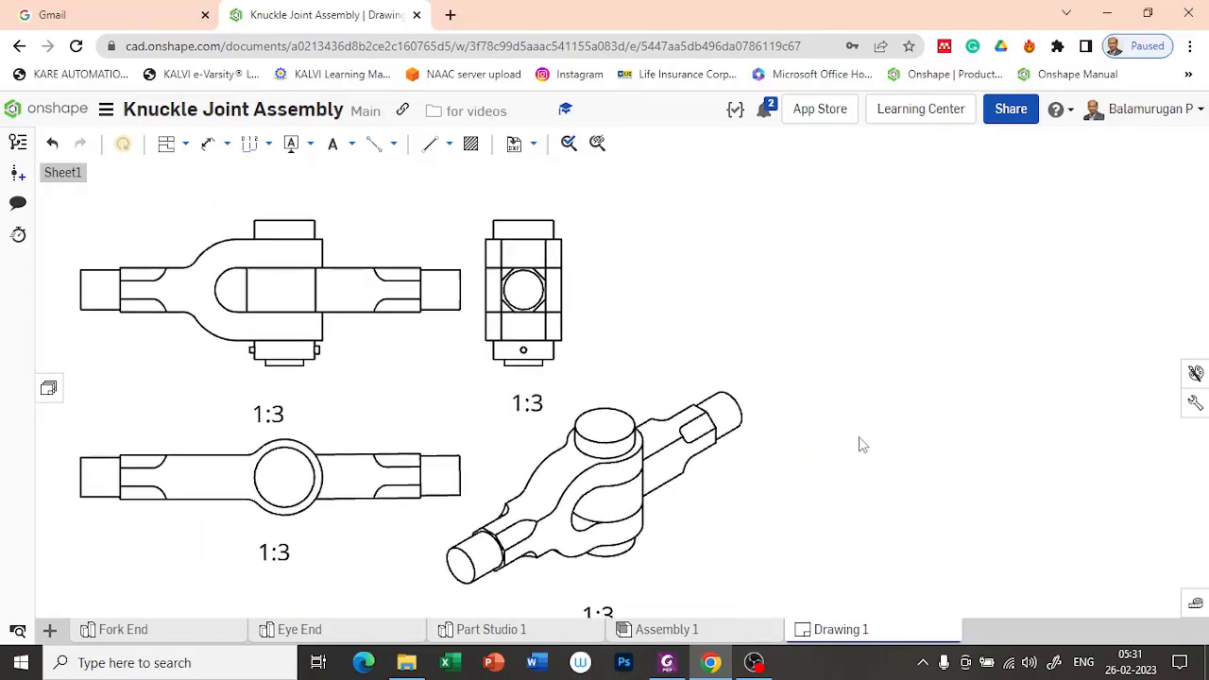
# Step: Open the bill of materials of Assembly 1 and add a Material column
pyautogui.click(724, 635)
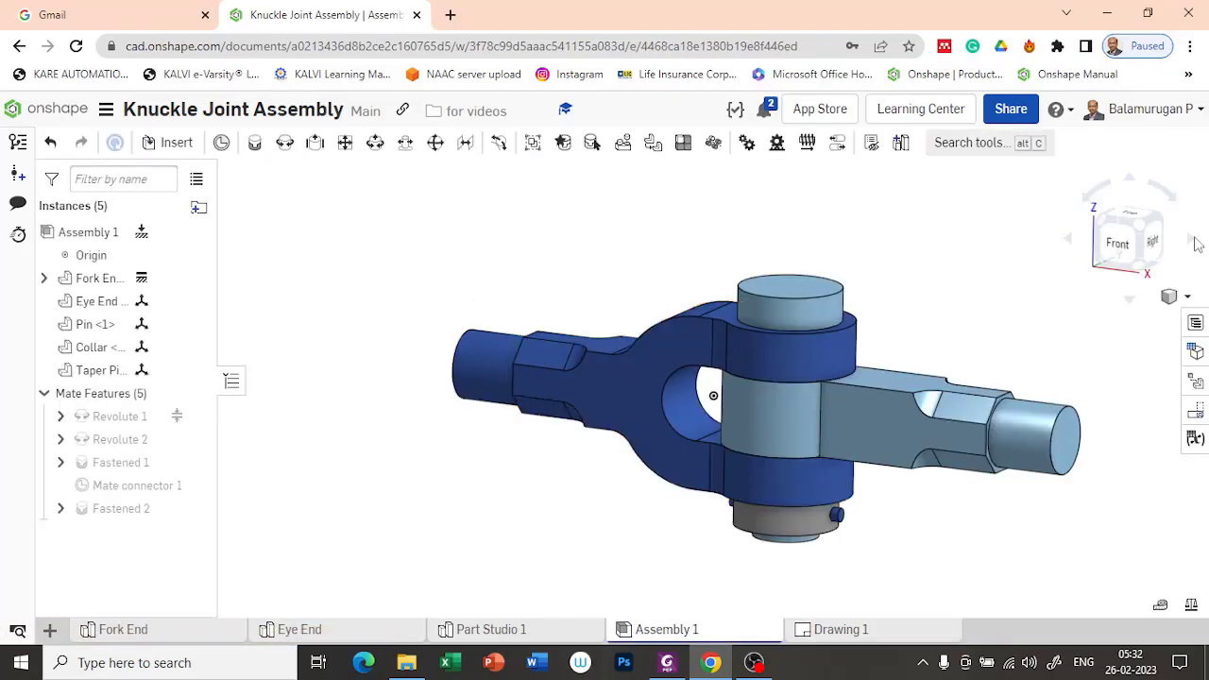
pyautogui.click(1195, 323)
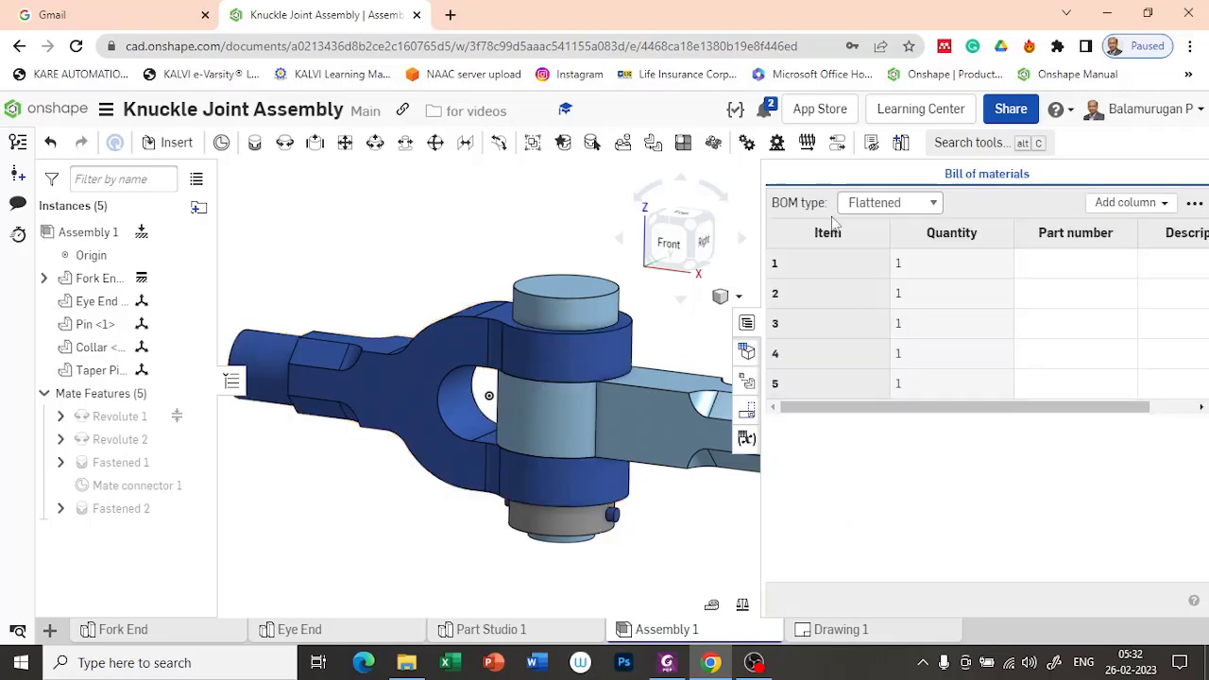
pyautogui.moveTo(1068, 408); pyautogui.dragTo(1181, 420)
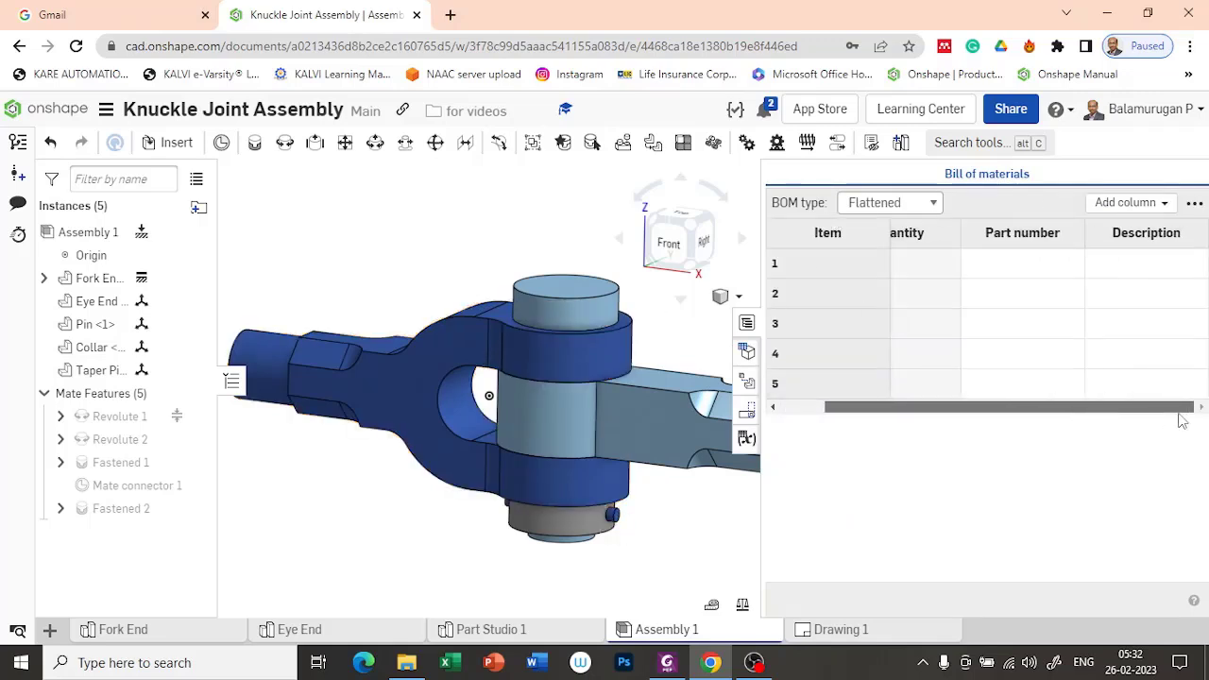
pyautogui.click(1147, 204)
pyautogui.click(1056, 253)
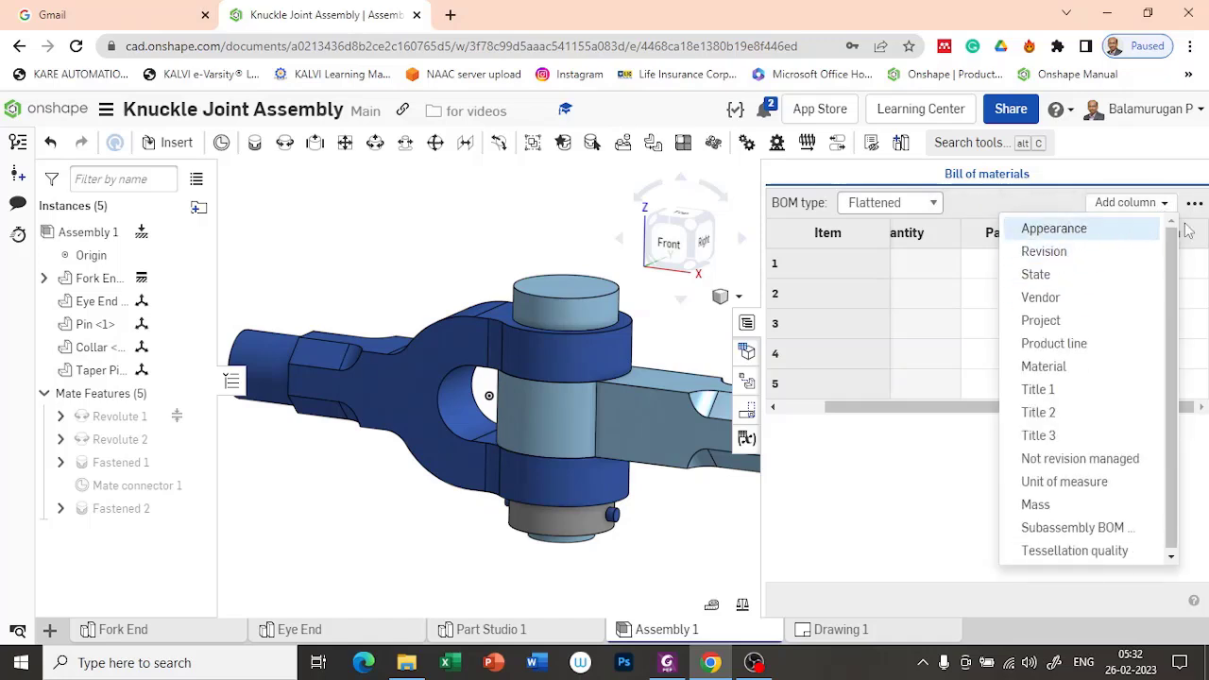
pyautogui.click(1030, 367)
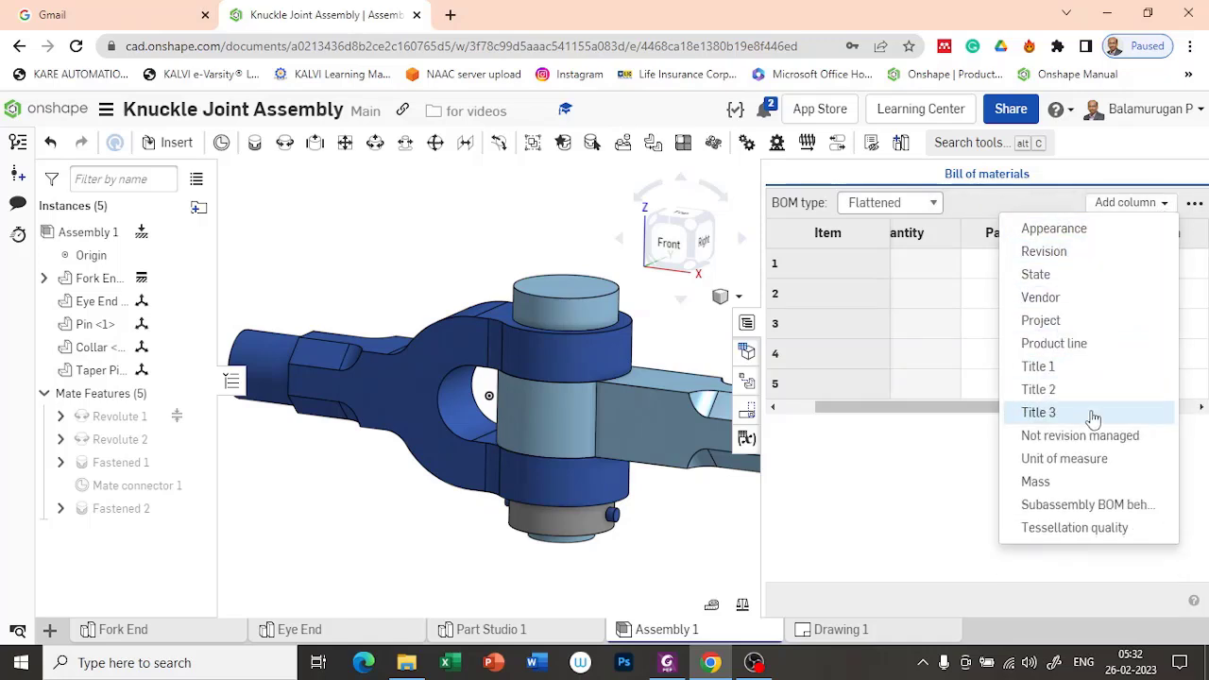
pyautogui.click(983, 227)
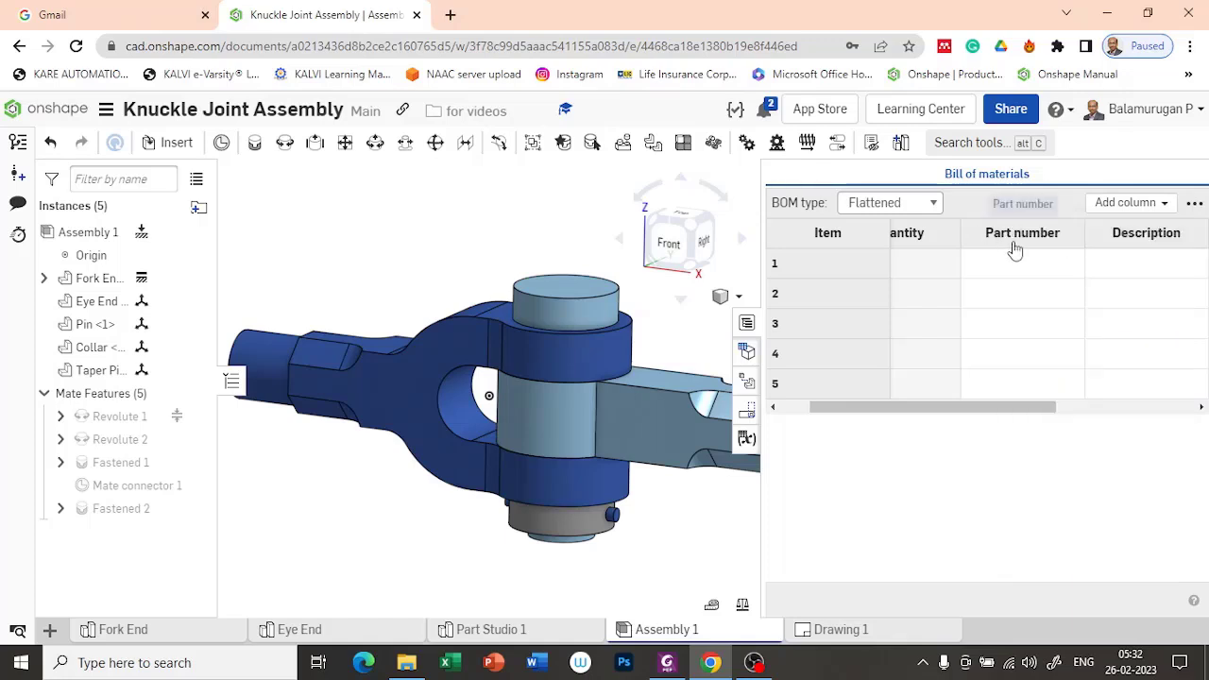
# Step: Remove the Part number and Description columns from the bill of materials
pyautogui.rightClick(1017, 238)
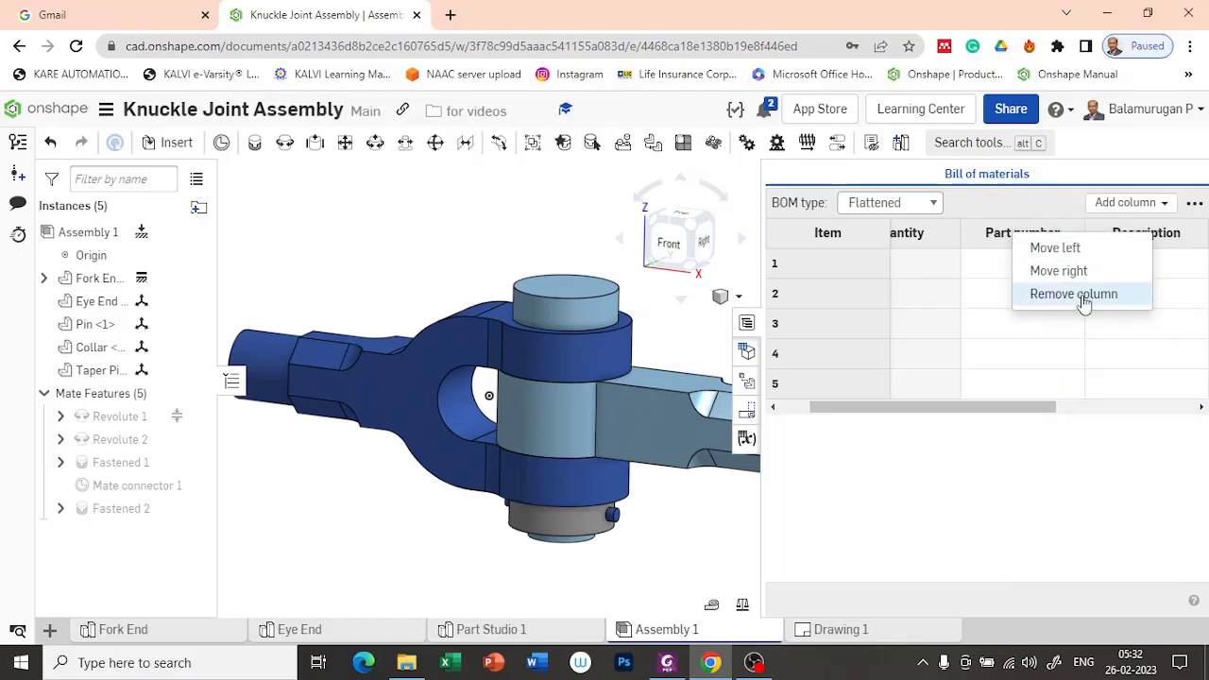
pyautogui.click(1085, 294)
pyautogui.rightClick(1022, 237)
pyautogui.click(1062, 295)
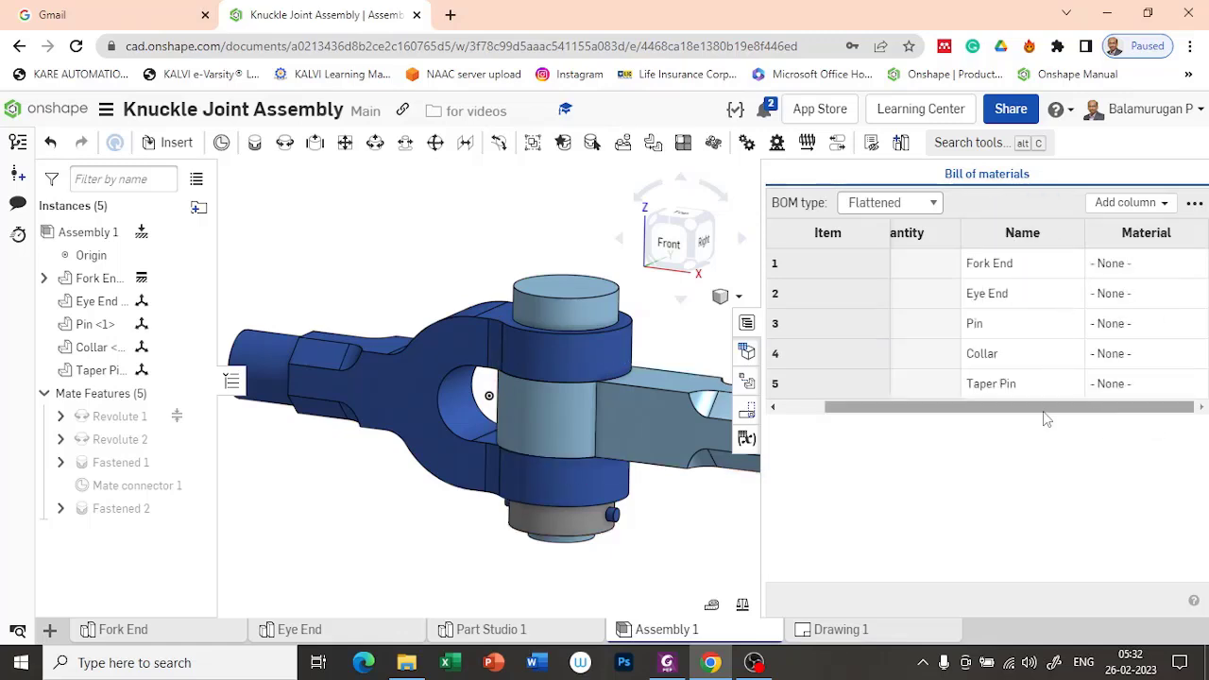
# Step: Reorder the bill of materials columns as Item, Name, Material, Quantity
pyautogui.moveTo(1047, 419); pyautogui.dragTo(932, 419)
pyautogui.rightClick(1066, 242)
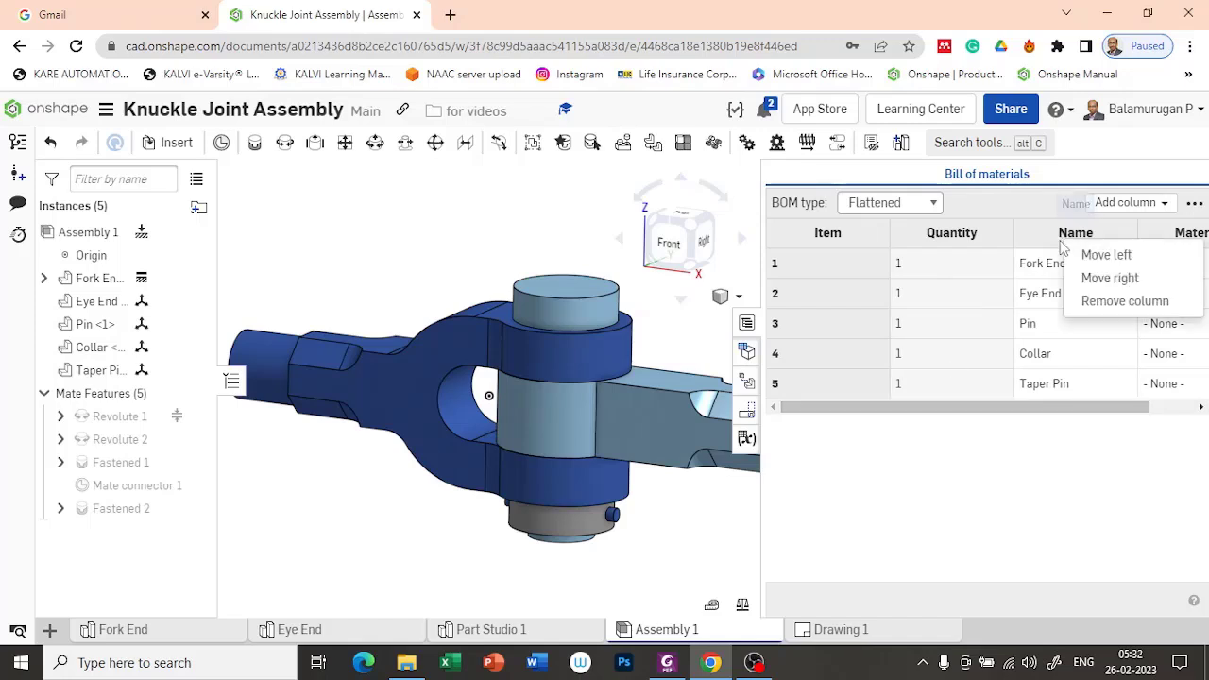
pyautogui.click(1096, 256)
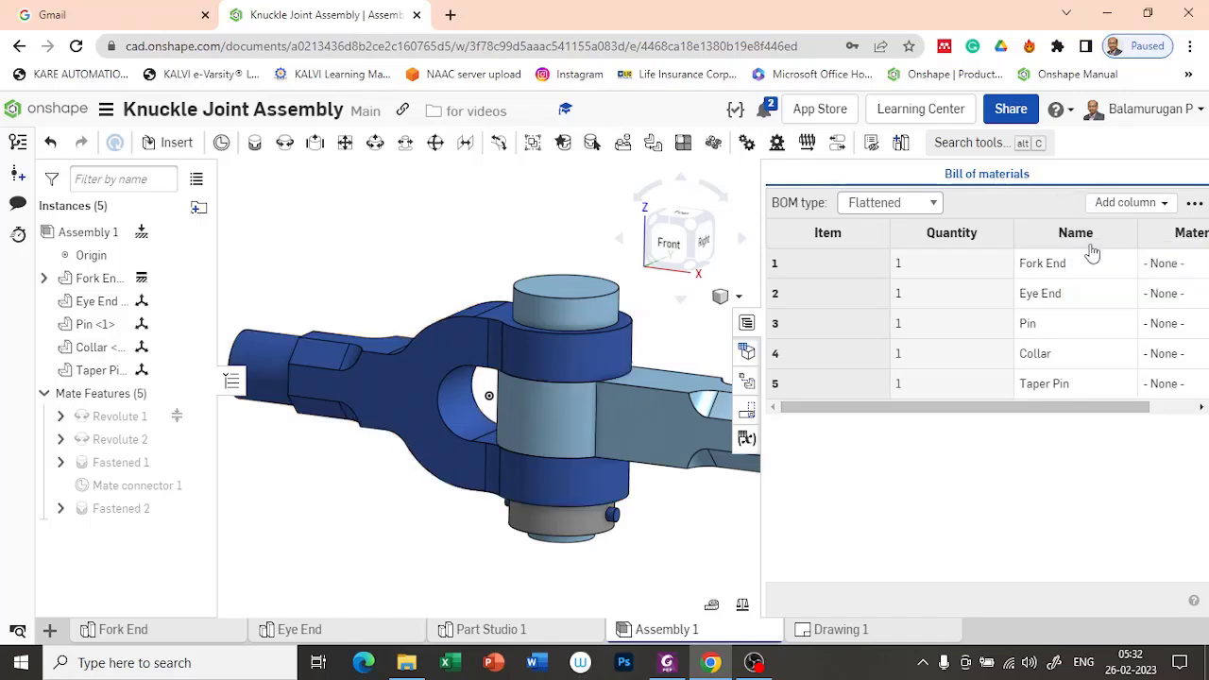
pyautogui.rightClick(1110, 236)
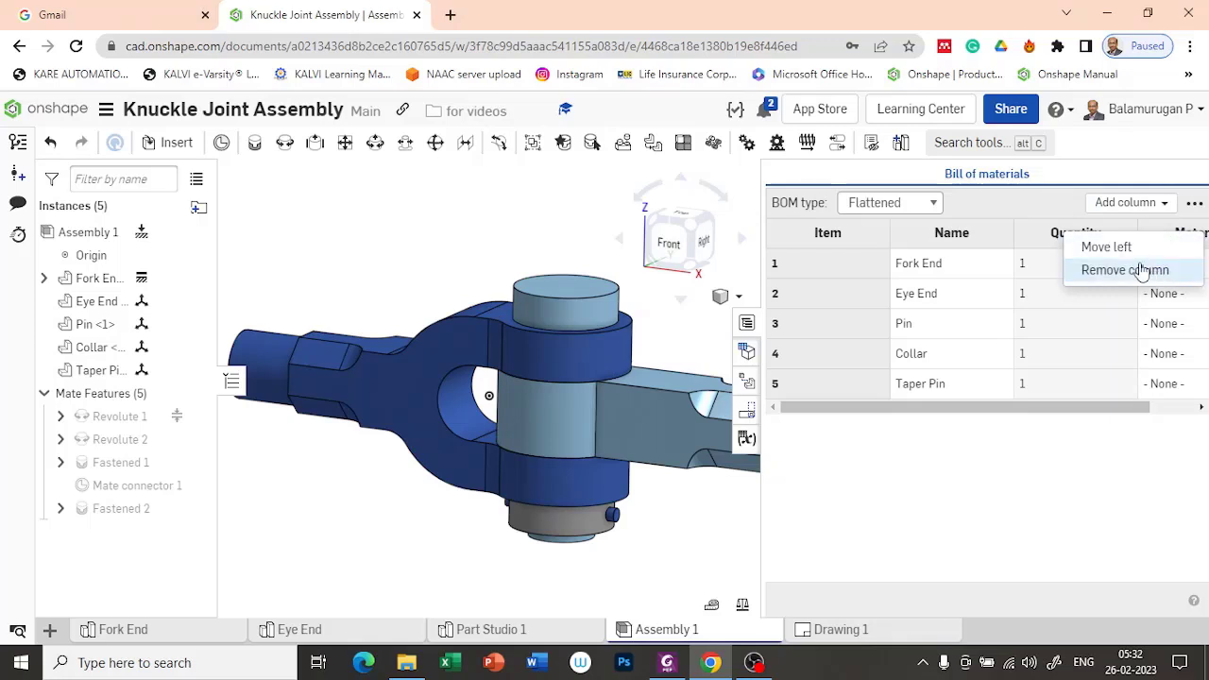
pyautogui.click(1097, 247)
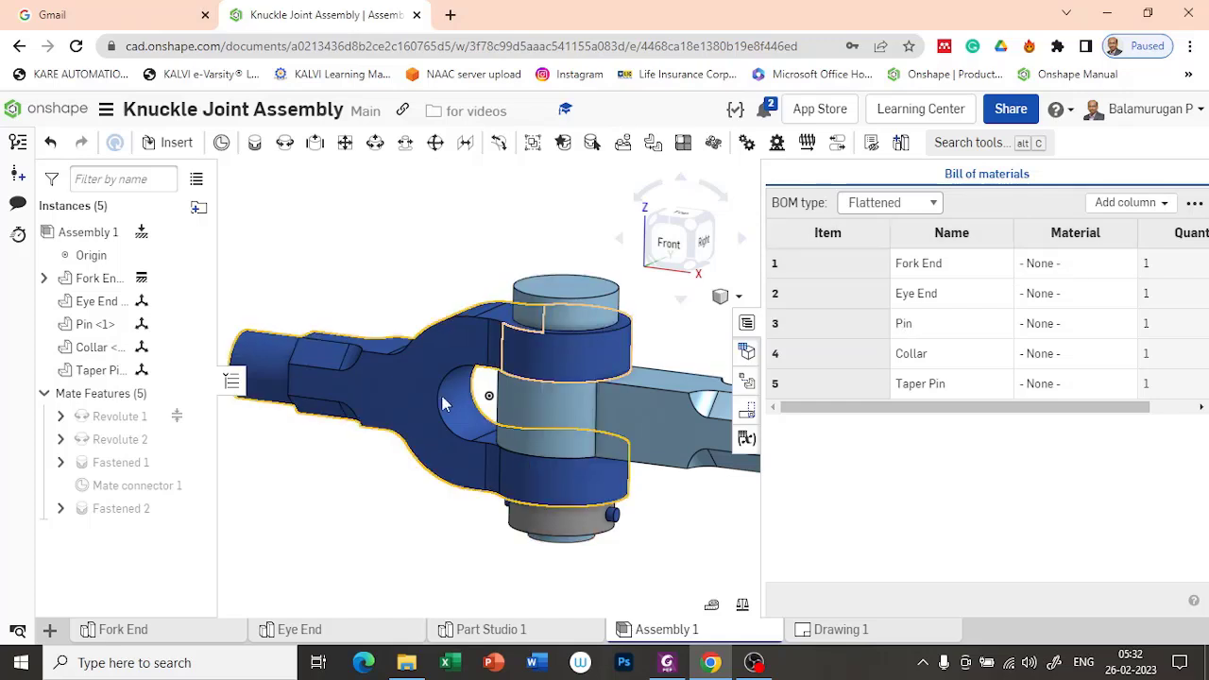
# Step: Search the Onshape Material Library for steel and assign Hardened Alloy Steel to the Fork End
pyautogui.click(1063, 272)
pyautogui.click(1063, 272)
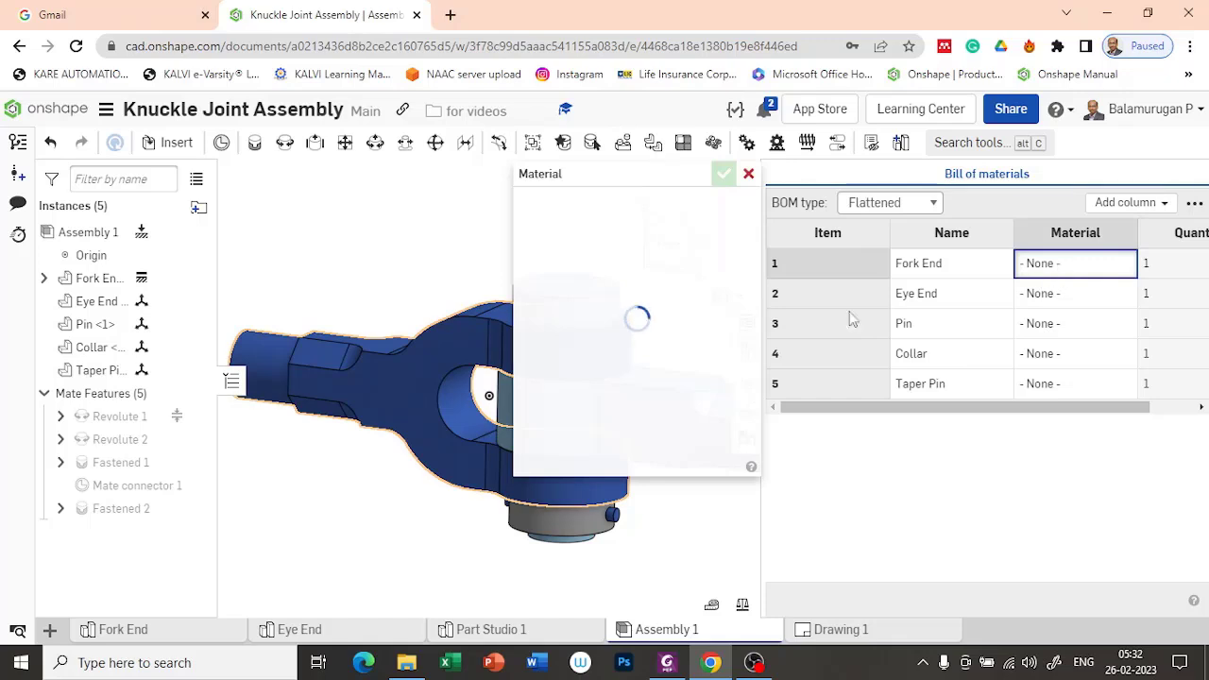
pyautogui.click(628, 270)
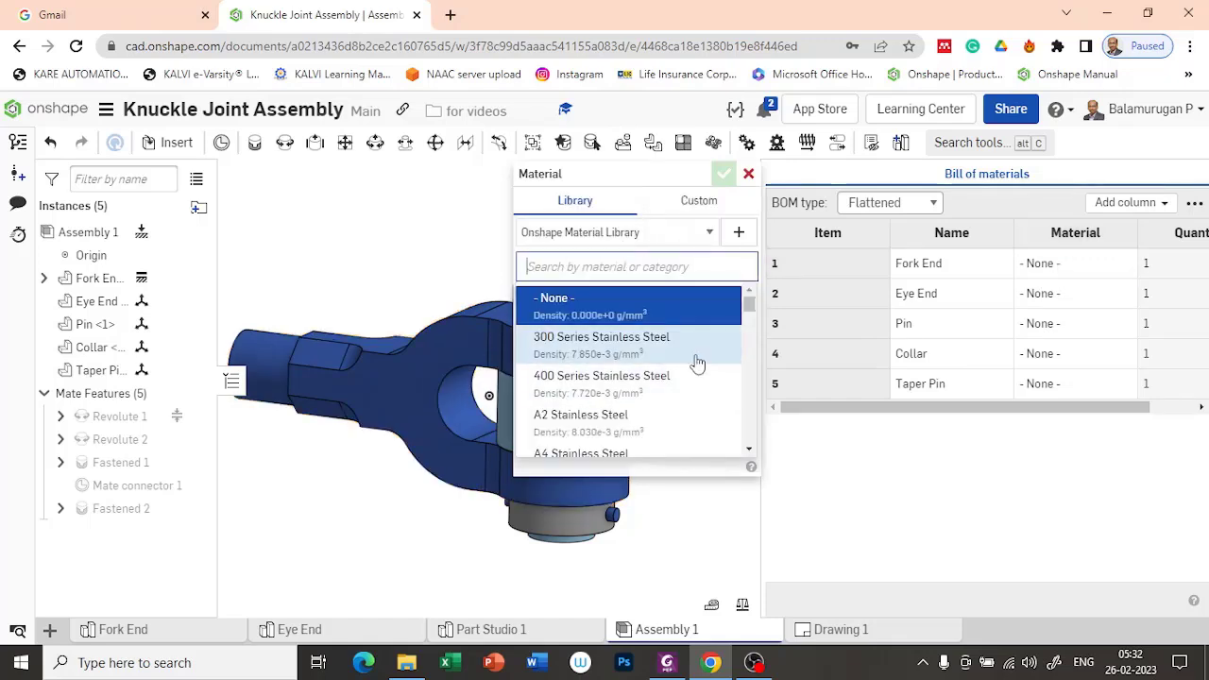
pyautogui.write('steel')
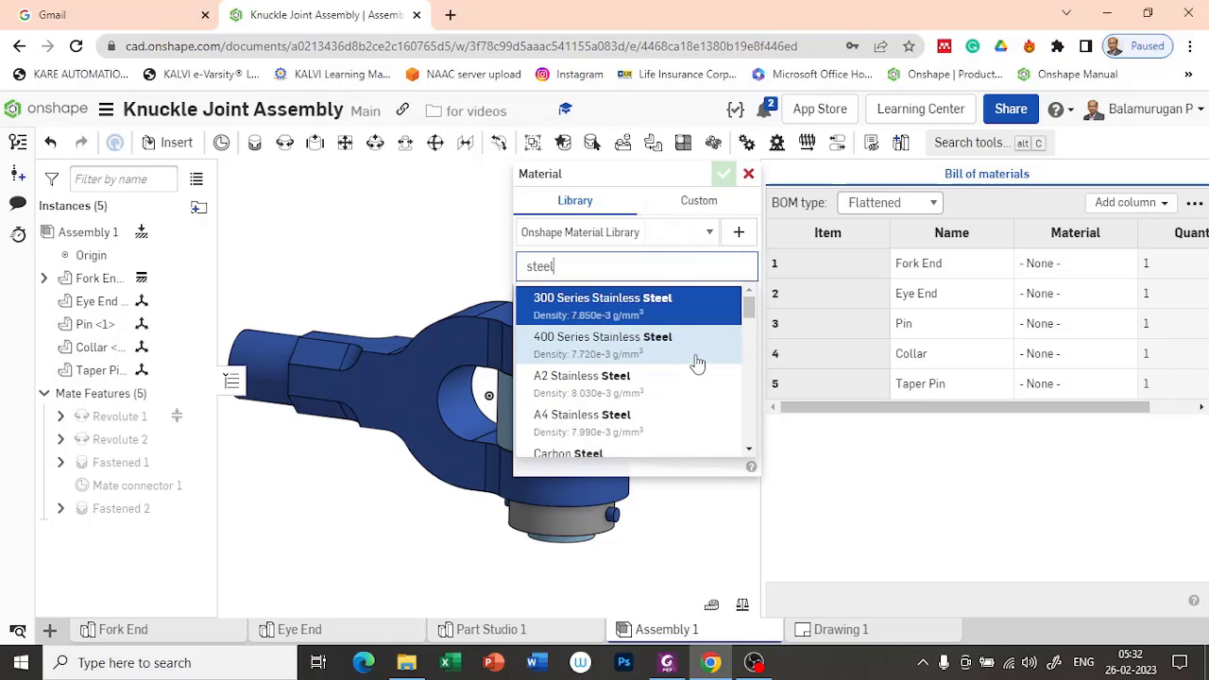
pyautogui.scroll(-5, 697, 364)
pyautogui.scroll(2, 694, 378)
pyautogui.scroll(-2, 694, 384)
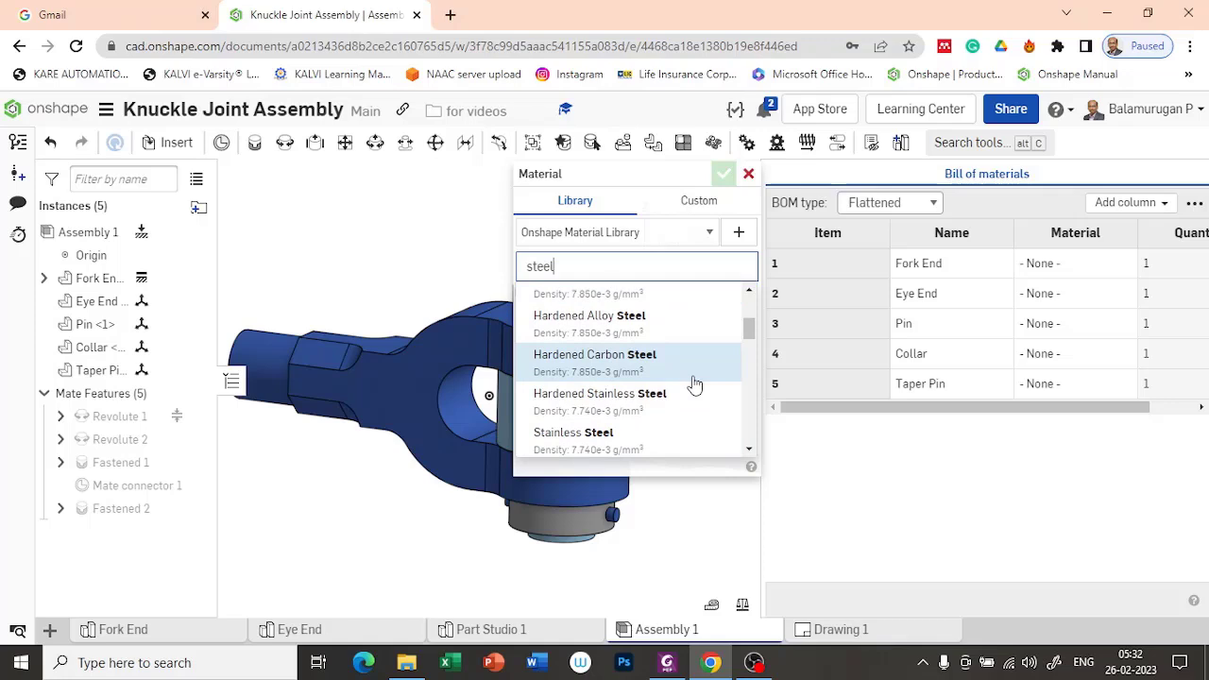
pyautogui.click(619, 326)
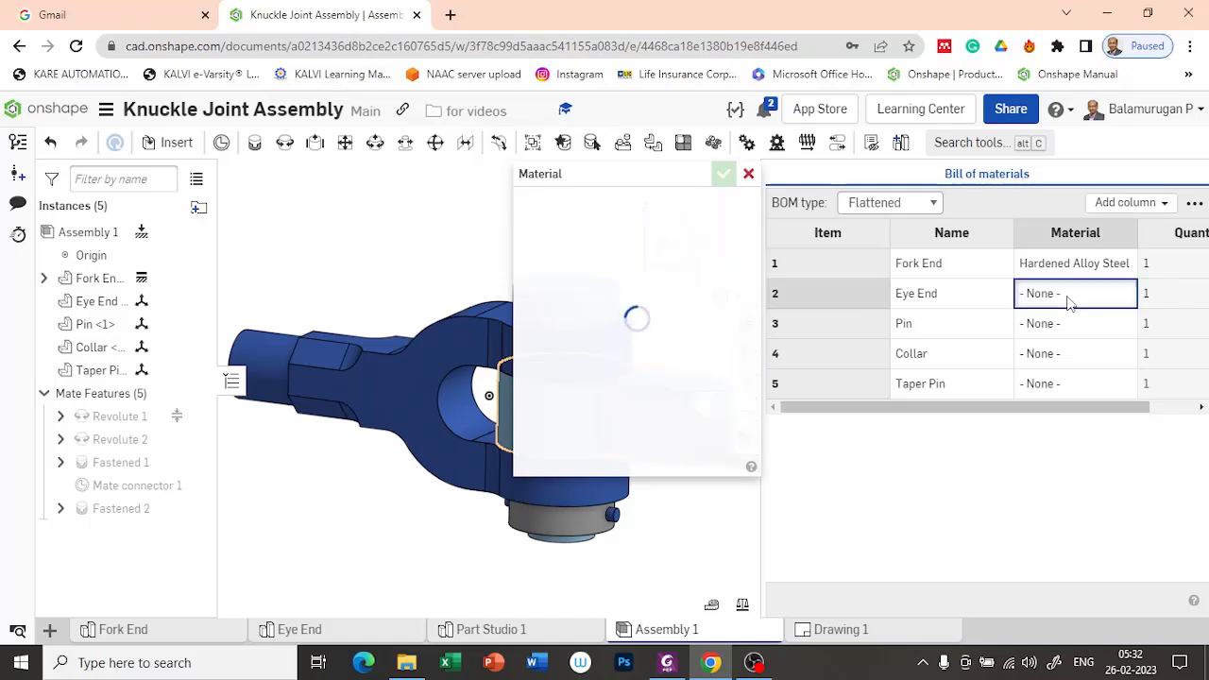
# Step: Assign Hardened Alloy Steel to the Eye End in the bill of materials
pyautogui.click(662, 274)
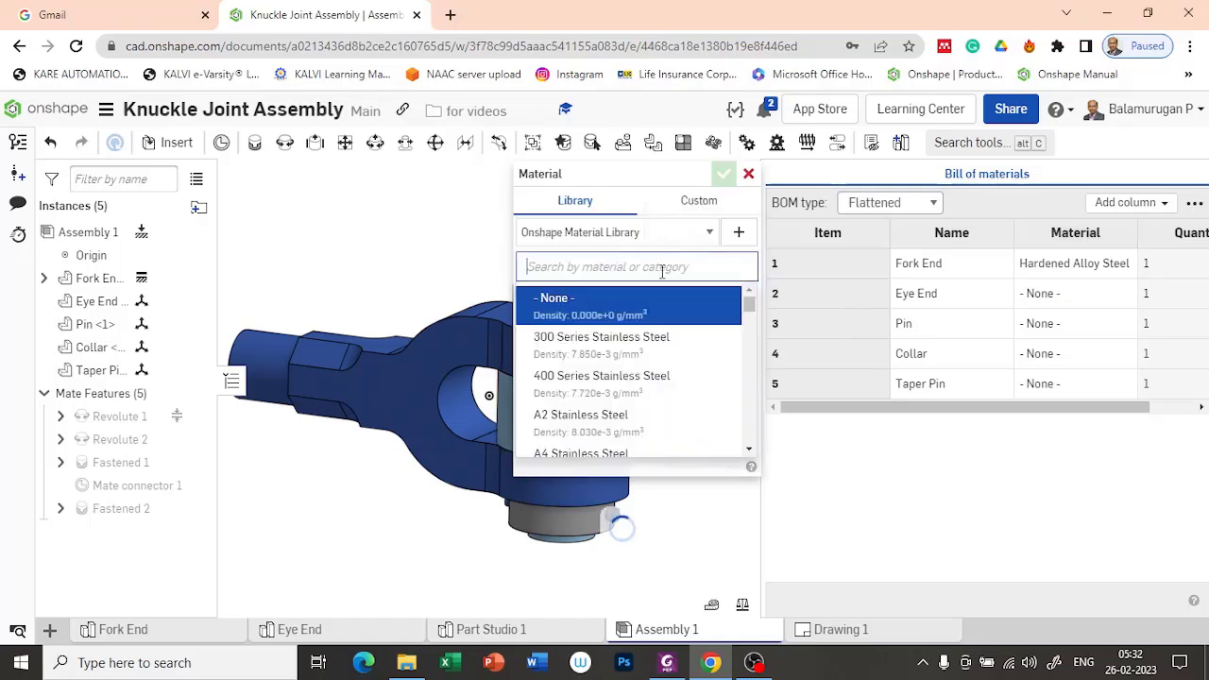
pyautogui.write('har')
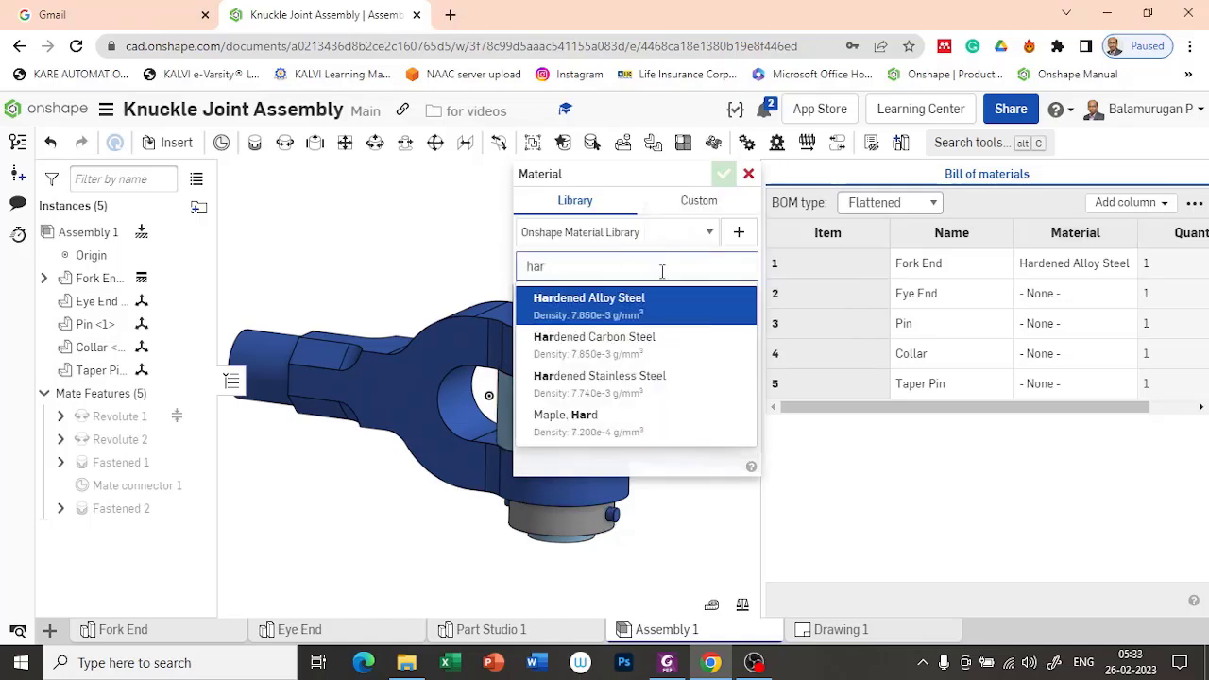
pyautogui.click(602, 311)
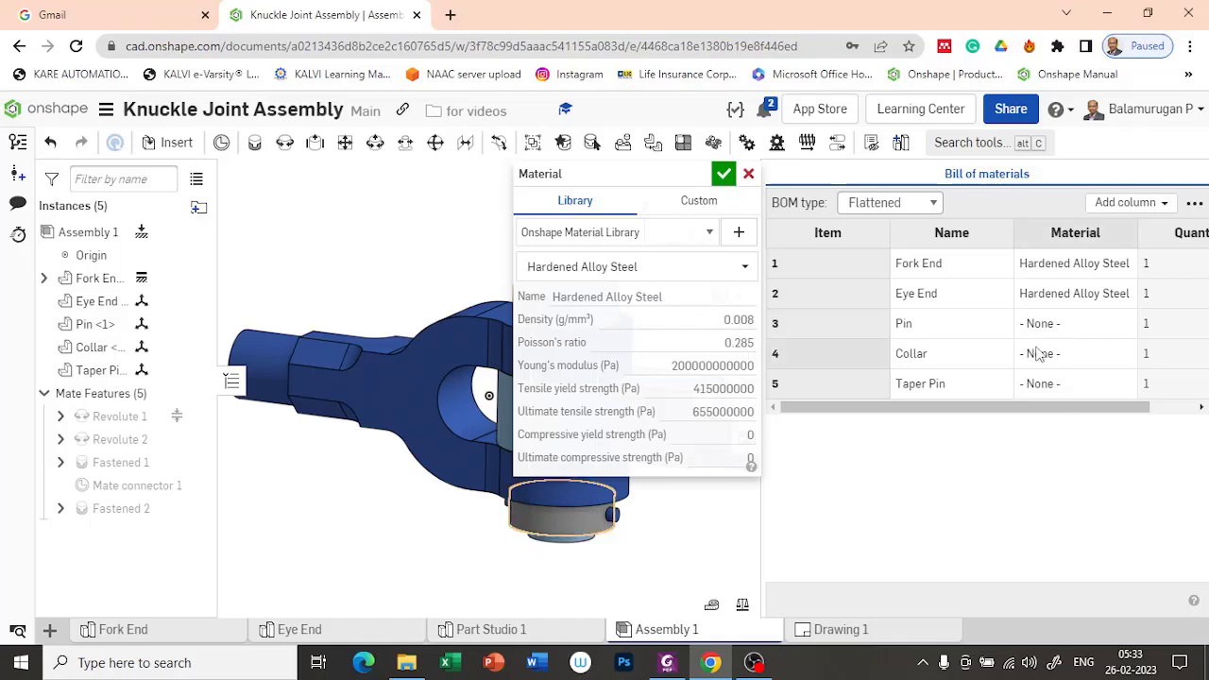
# Step: Assign Carbon Steel to the Pin in the bill of materials
pyautogui.click(1061, 324)
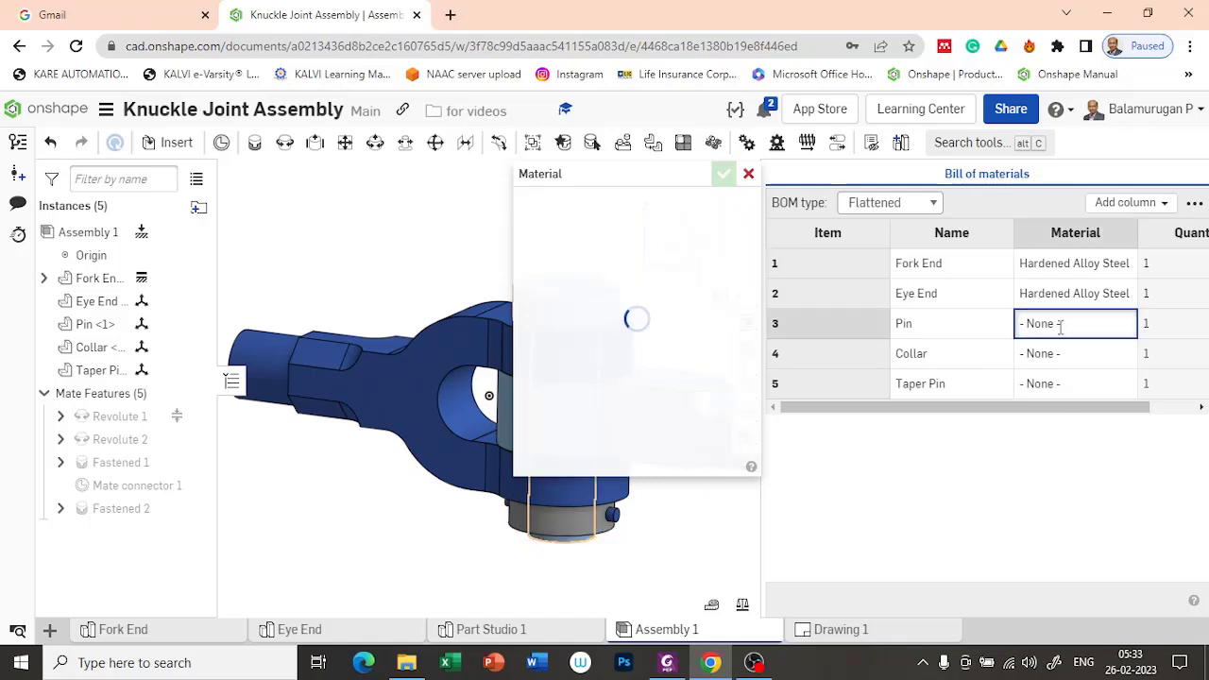
pyautogui.click(695, 270)
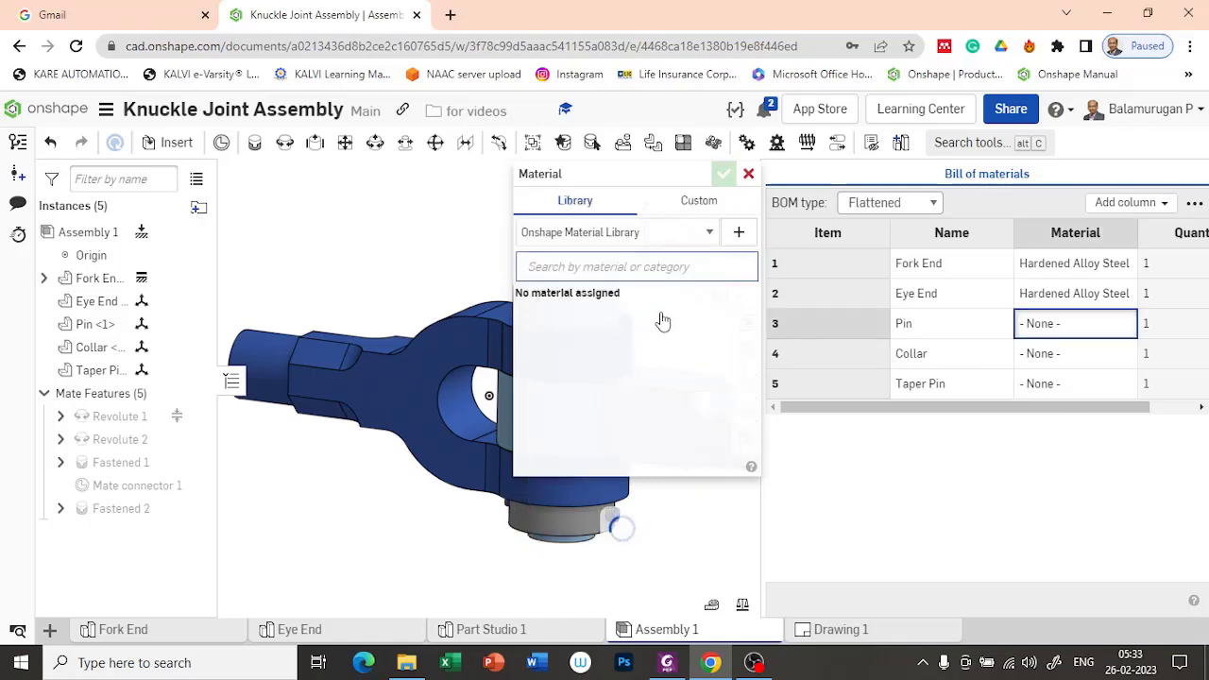
pyautogui.write('carbon')
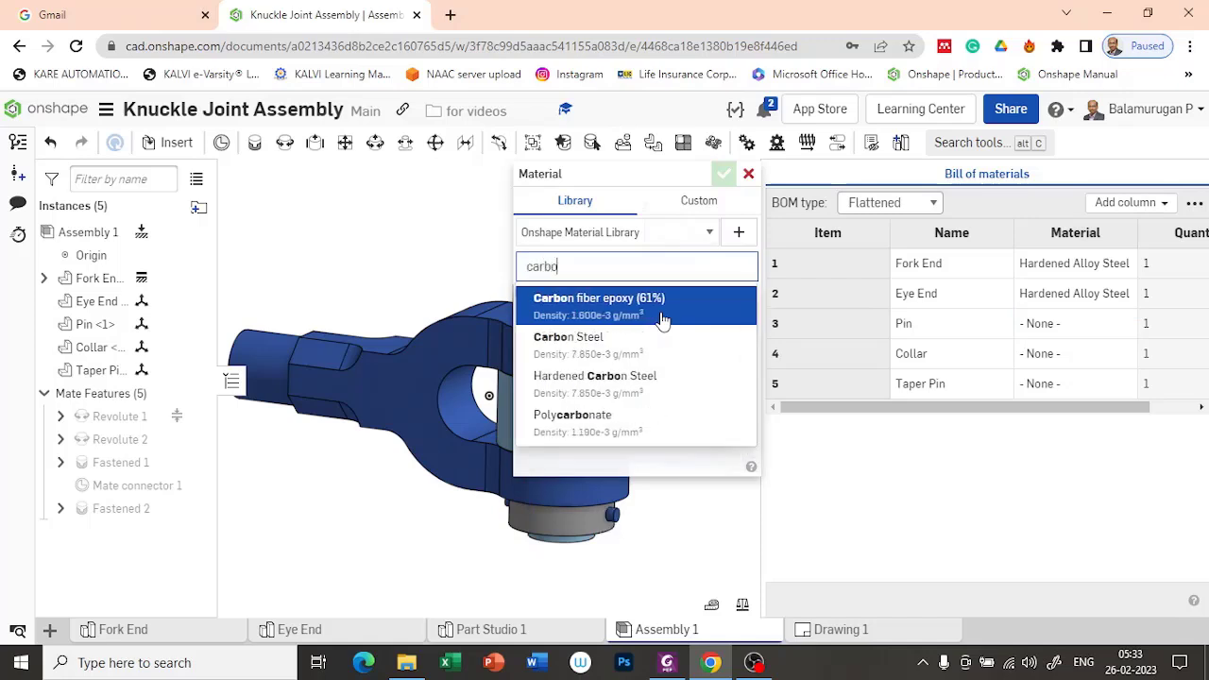
pyautogui.click(643, 348)
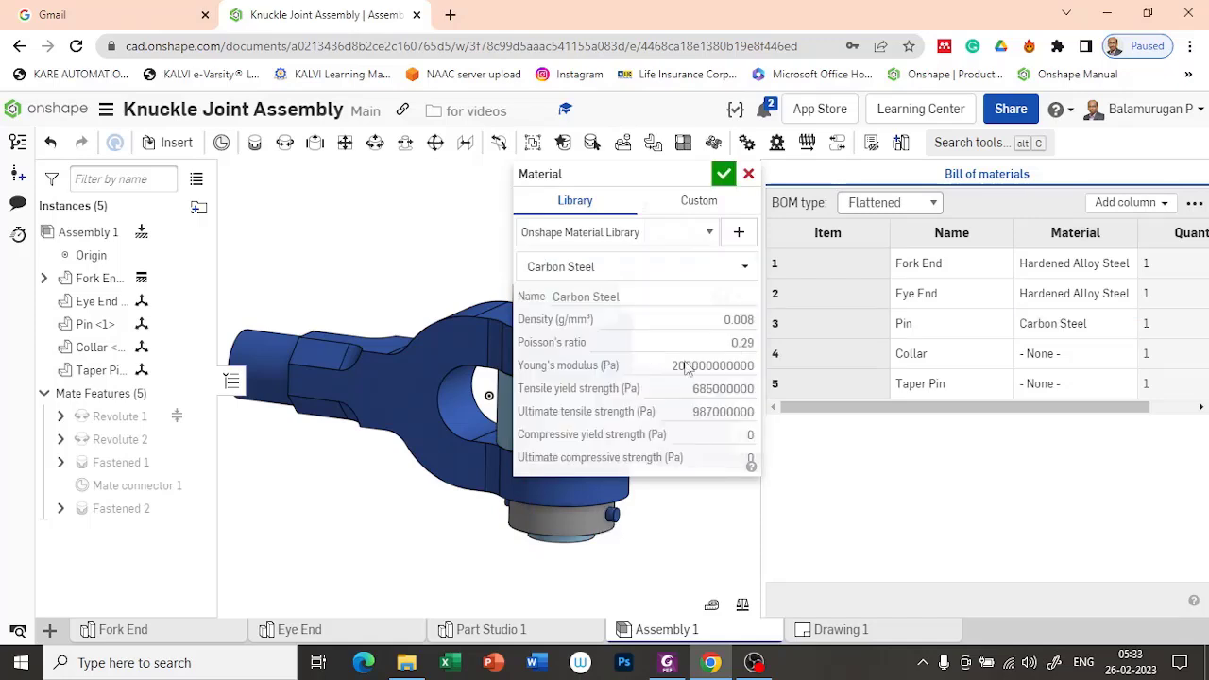
# Step: Assign Carbon Steel to the Collar in the bill of materials
pyautogui.click(1080, 358)
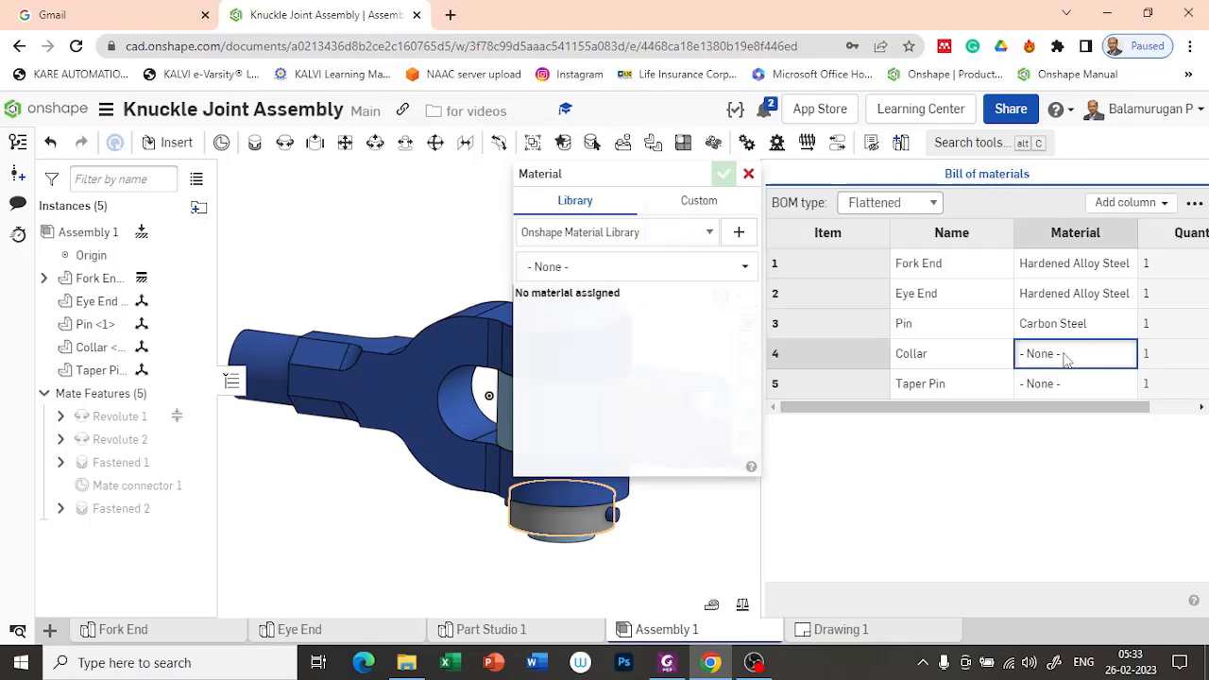
pyautogui.click(602, 269)
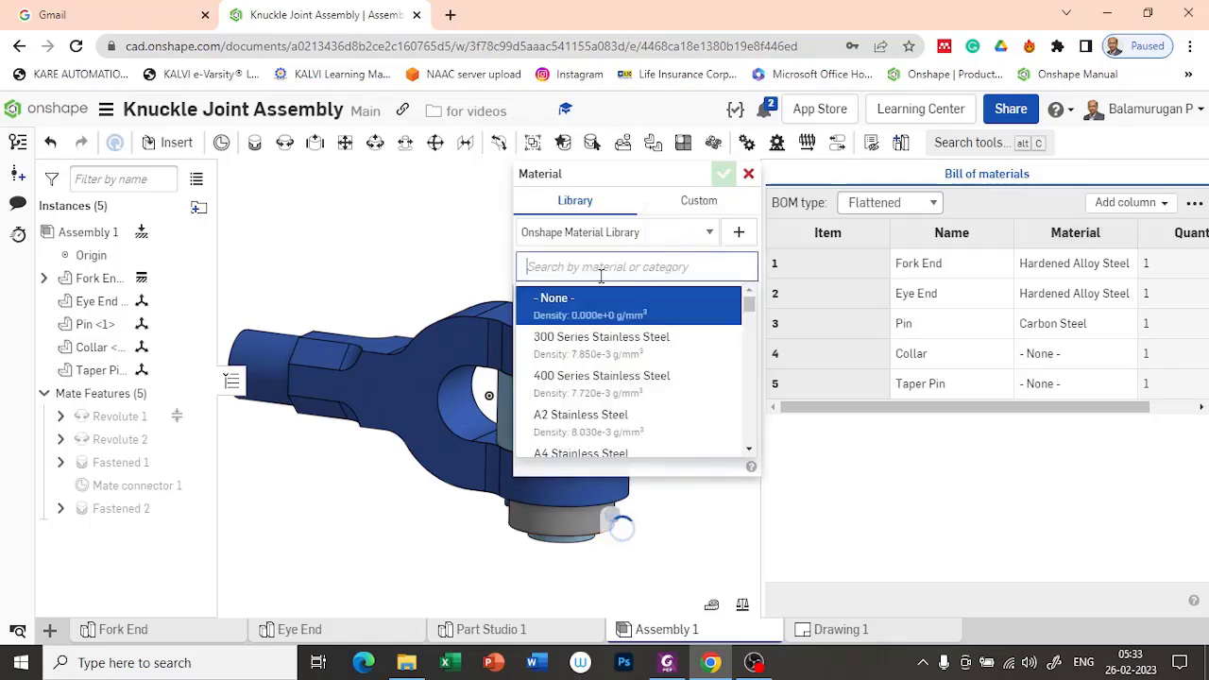
pyautogui.write('carbon')
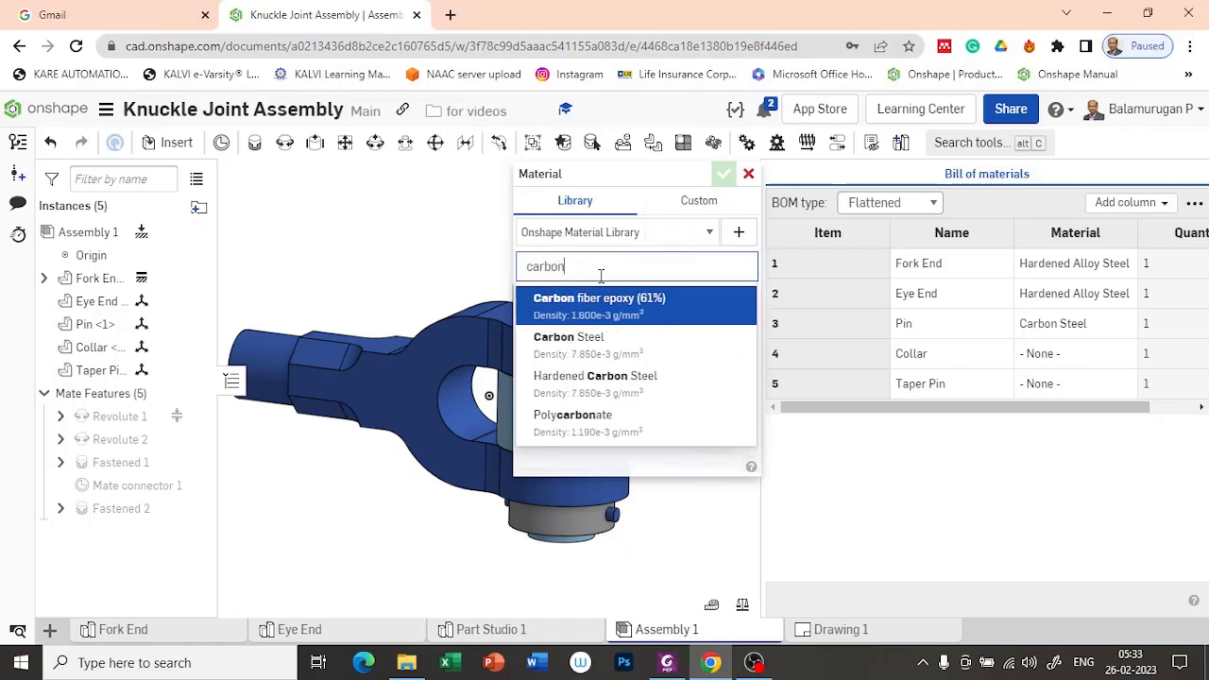
pyautogui.click(642, 340)
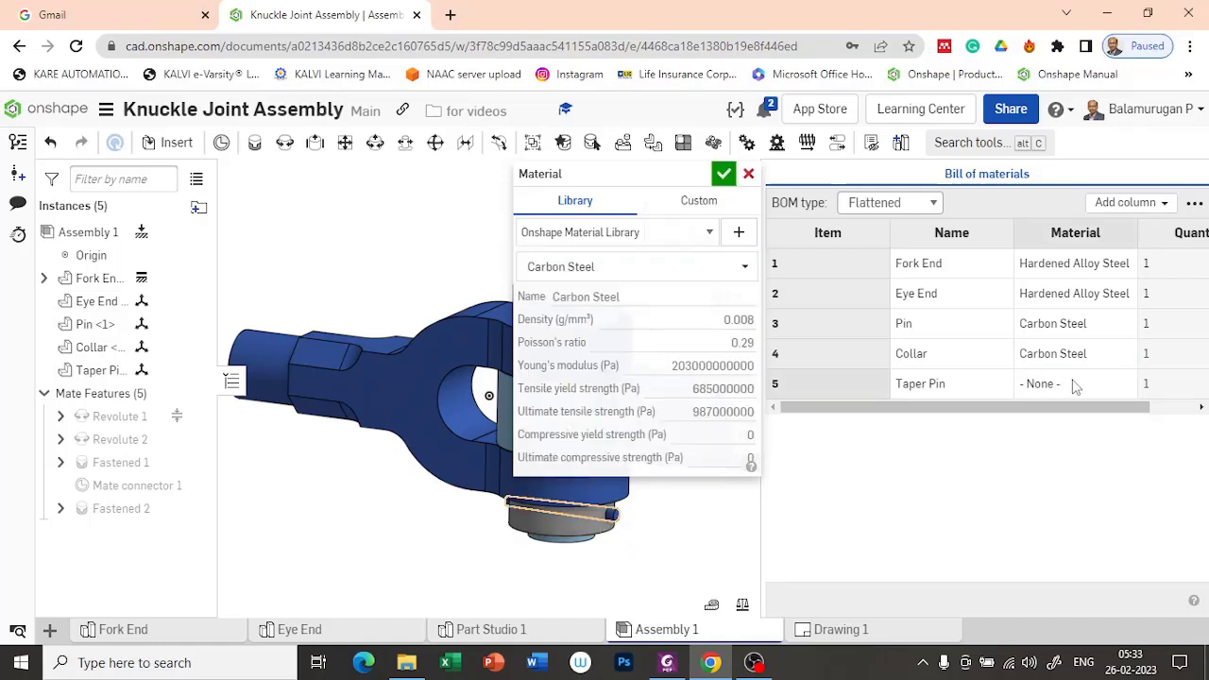
# Step: Assign Carbon Steel to the Taper Pin in the bill of materials and finish the material assignment
pyautogui.click(1066, 384)
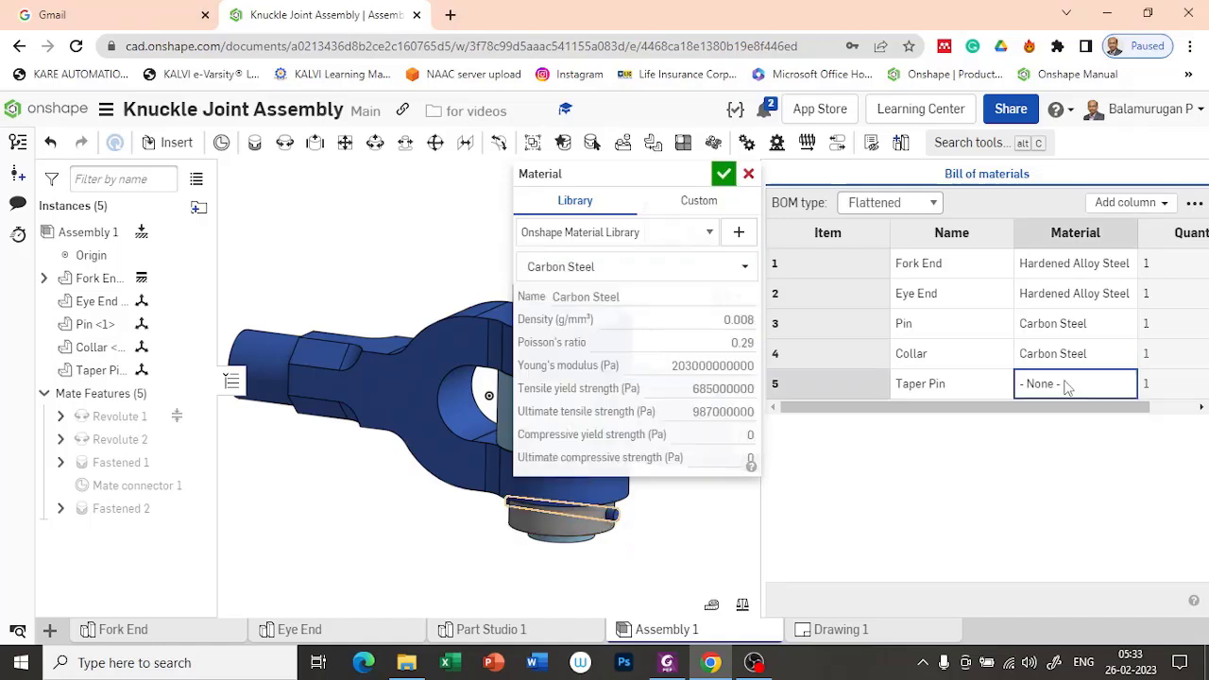
pyautogui.click(627, 267)
pyautogui.write('carbon')
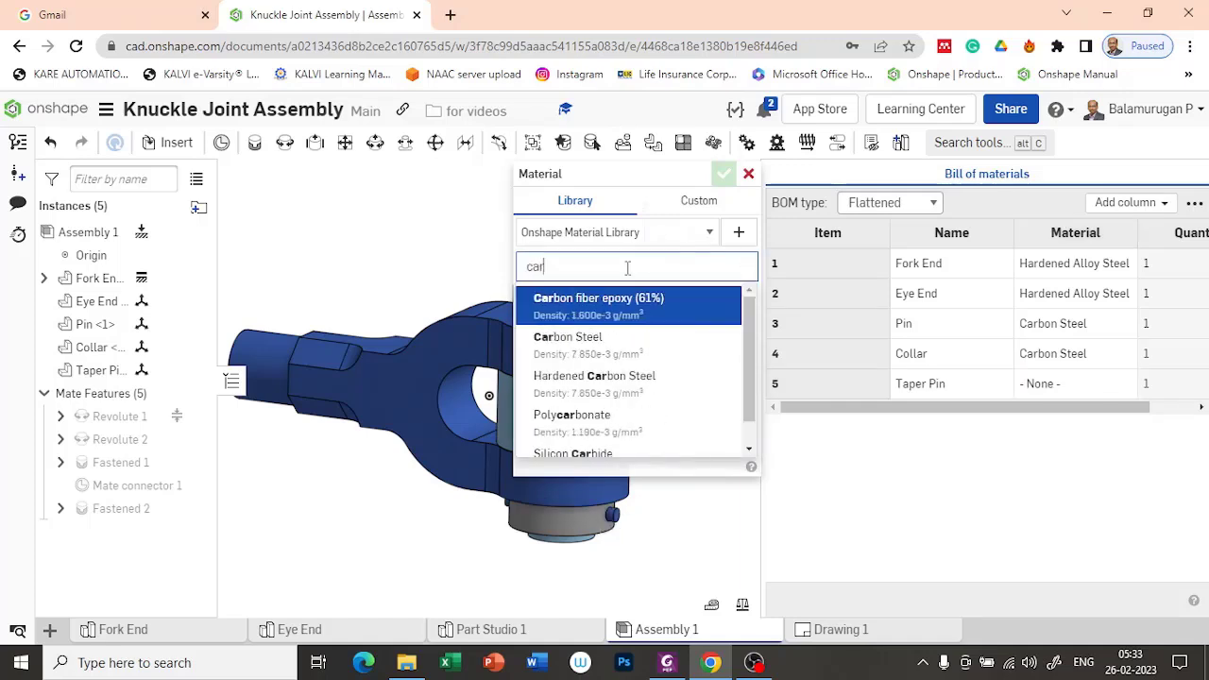
pyautogui.click(611, 344)
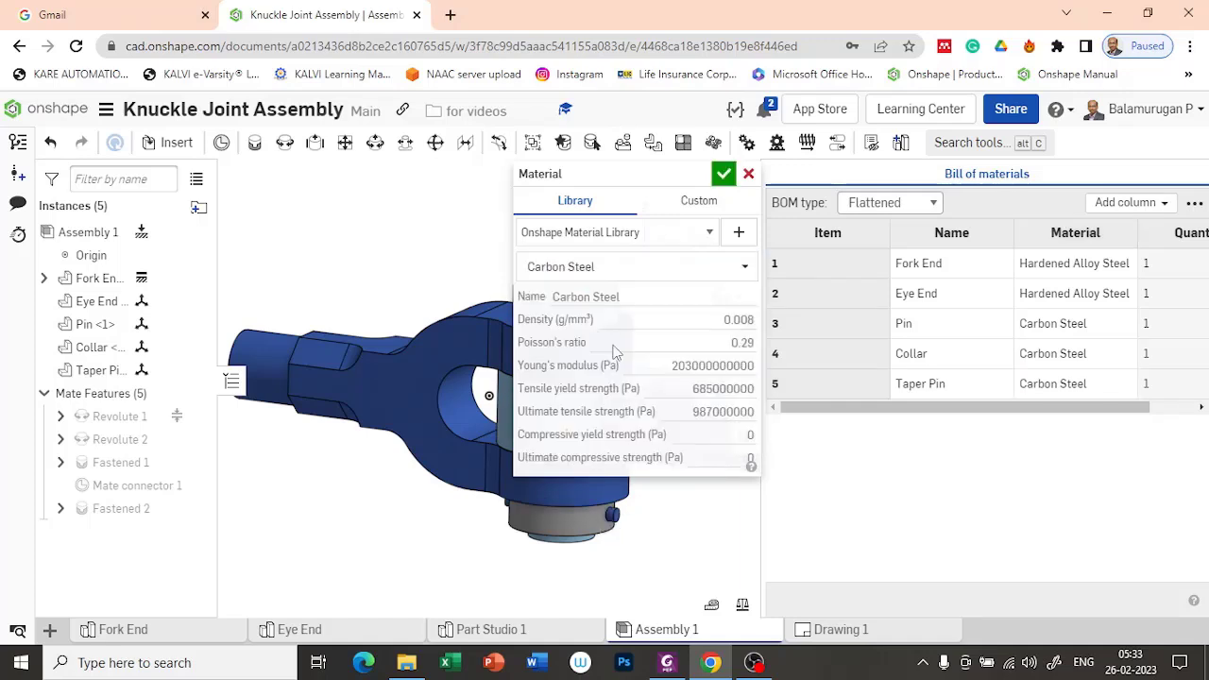
pyautogui.click(724, 175)
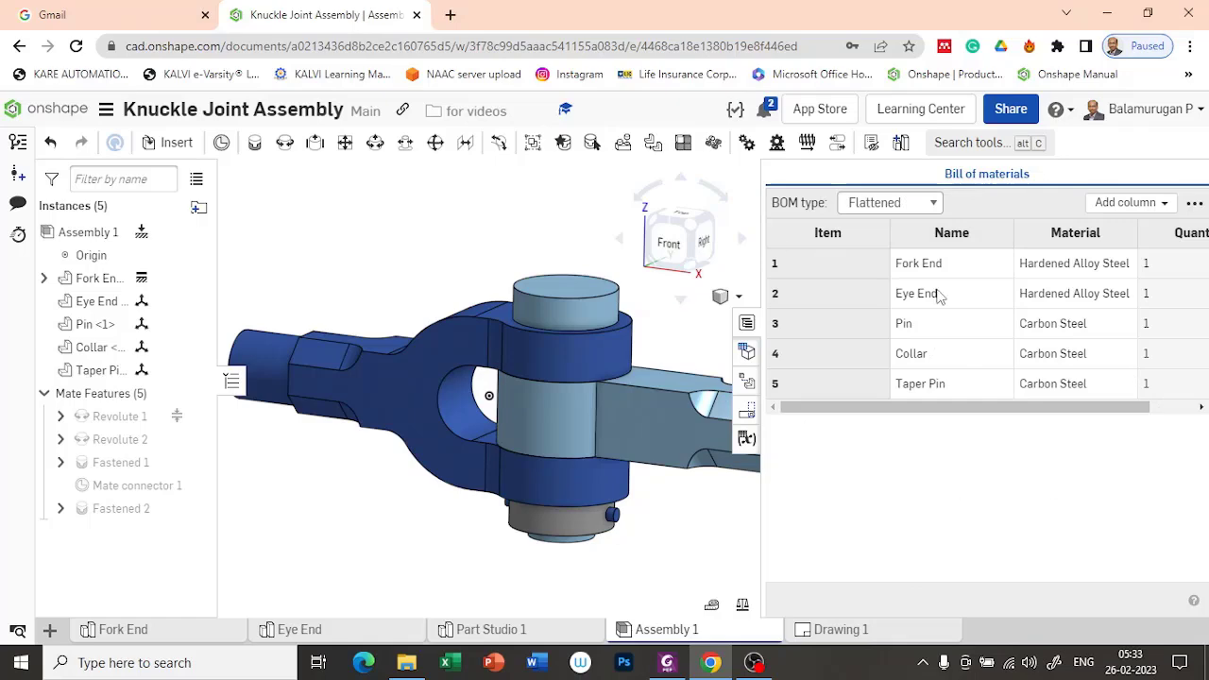
# Step: Insert a flattened BOM table of Assembly 1 in Drawing 1, with its top-right corner fixed on the sheet border's upper-right corner
pyautogui.click(873, 635)
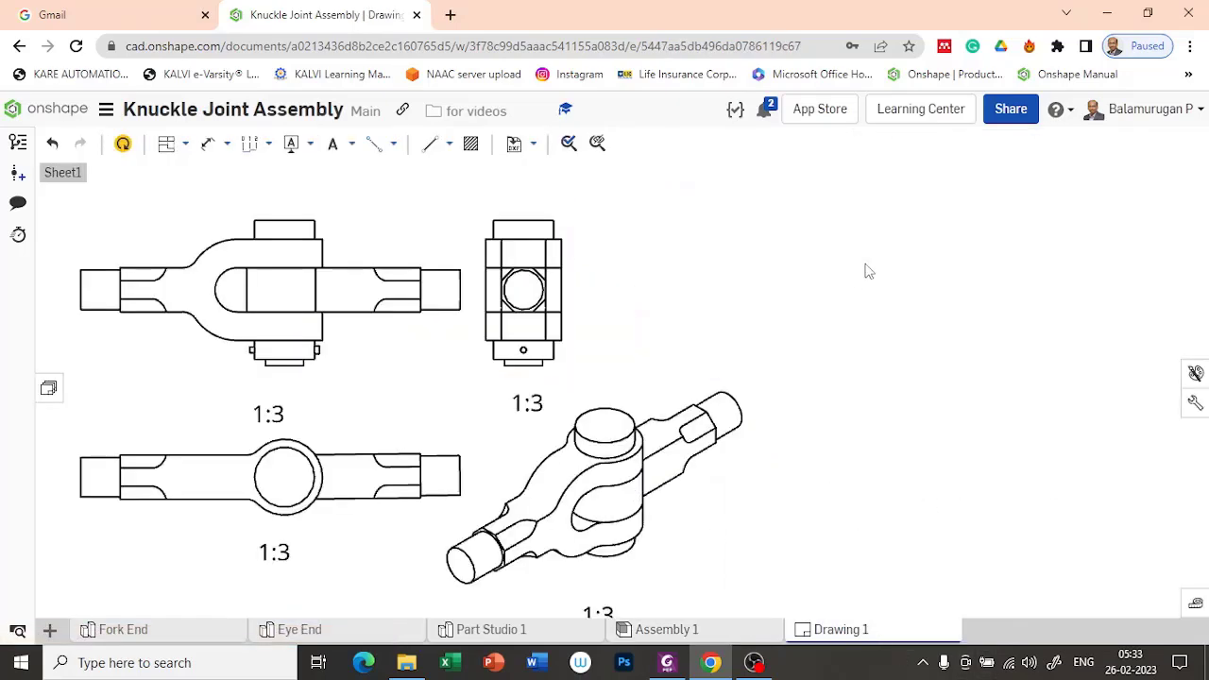
pyautogui.scroll(-3, 863, 270)
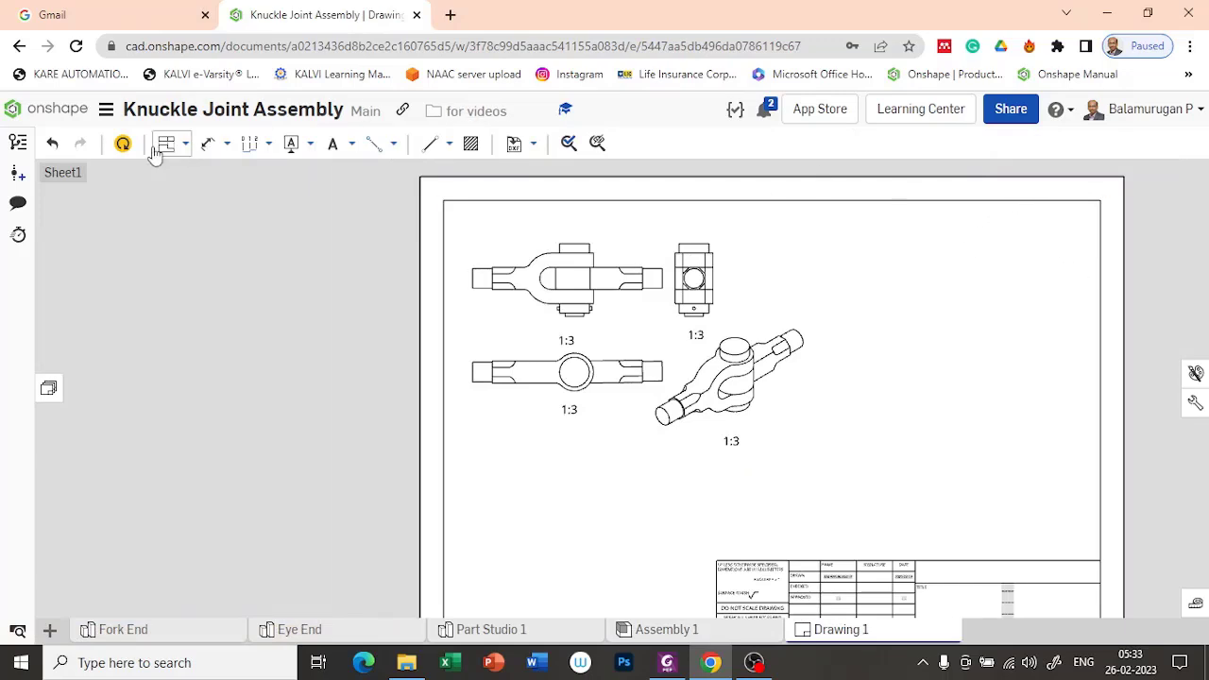
pyautogui.click(352, 145)
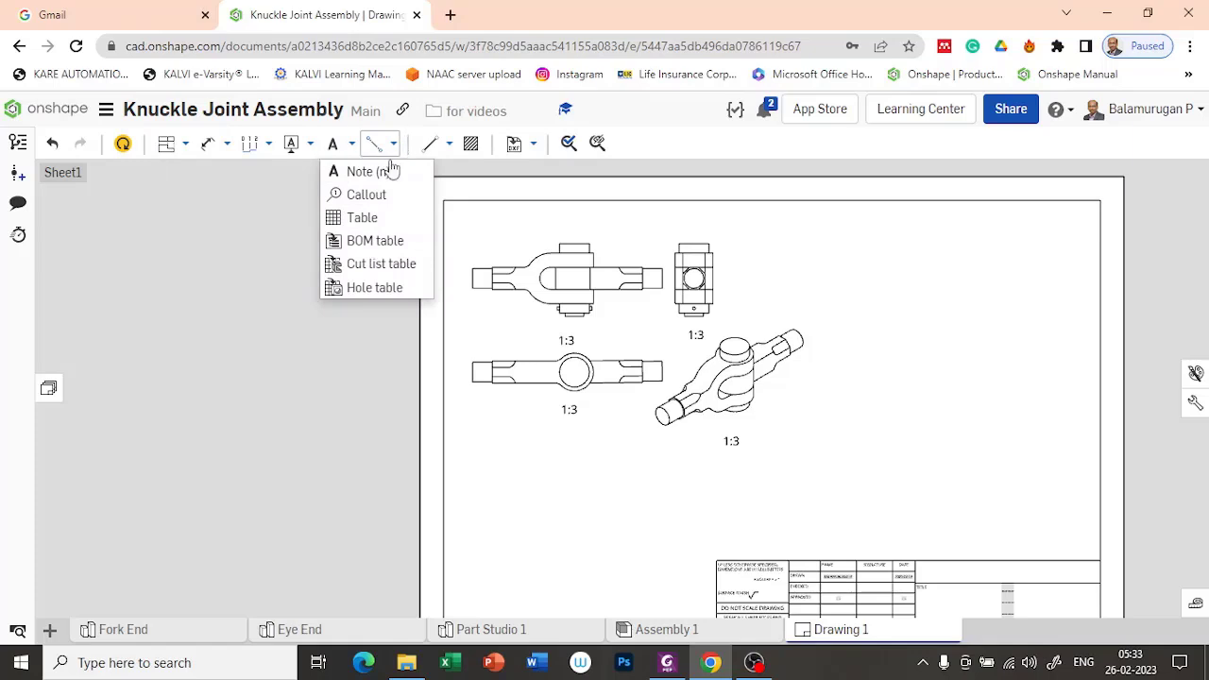
pyautogui.click(375, 241)
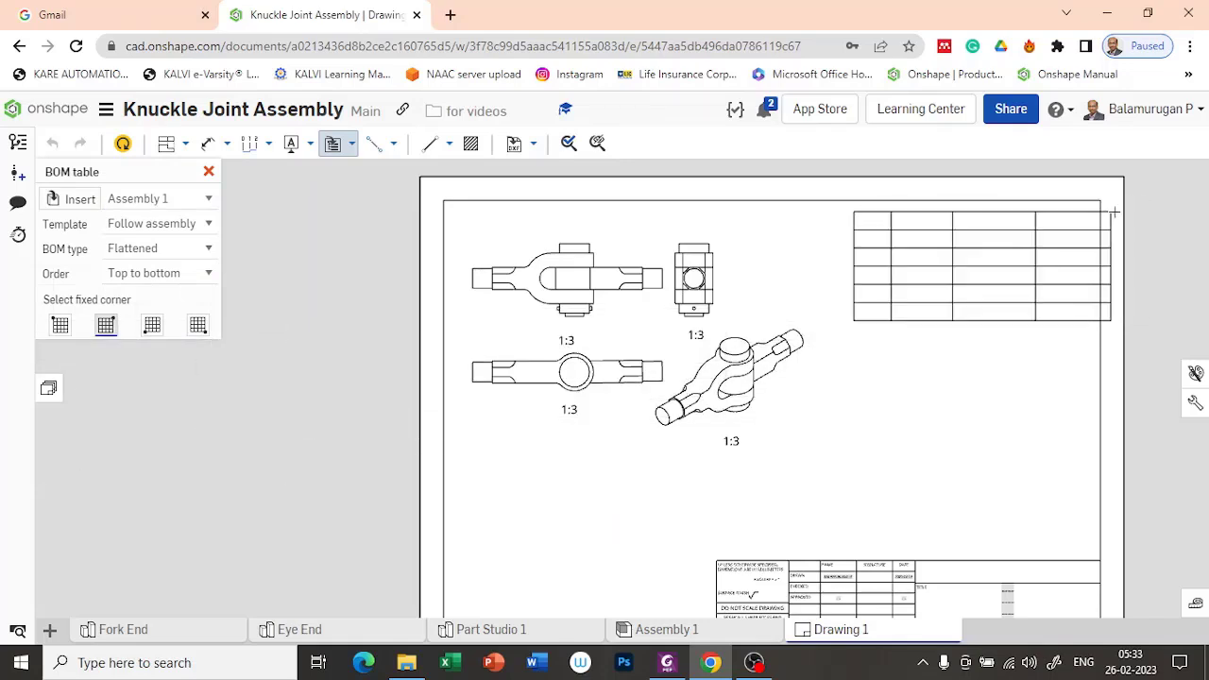
pyautogui.click(1100, 201)
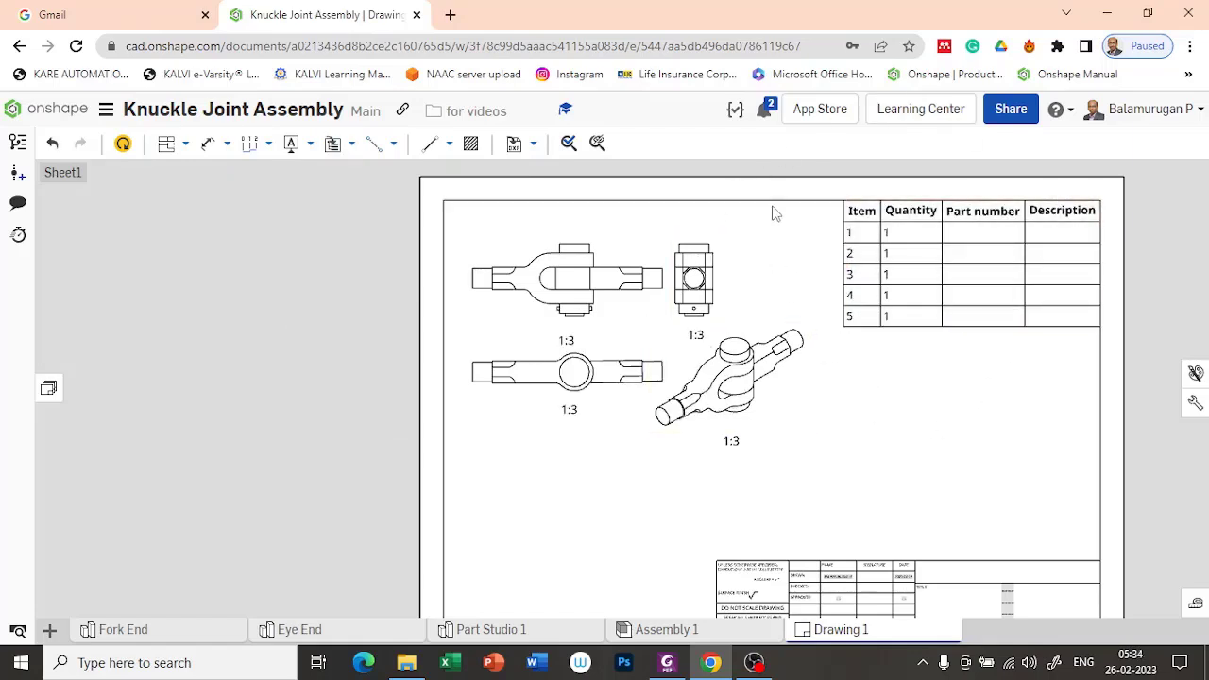
# Step: Update the drawing from the workspace so the BOM table takes over the assembly's current columns and materials
pyautogui.click(1064, 352)
pyautogui.click(868, 304)
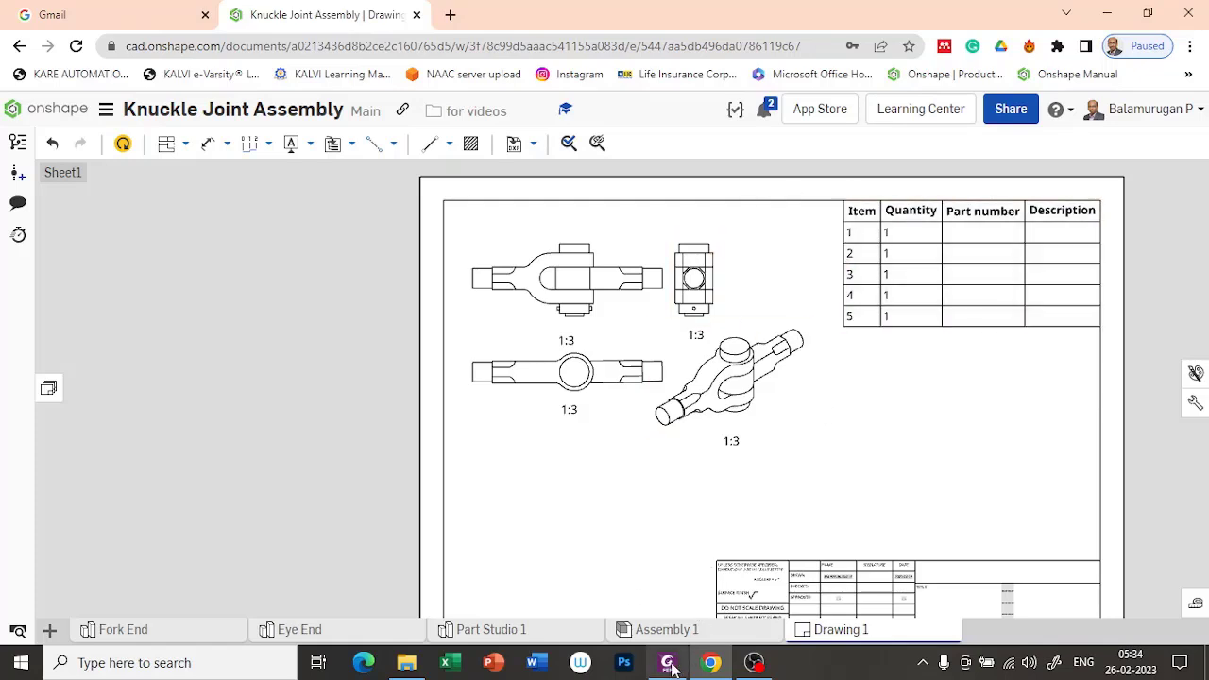
pyautogui.click(123, 147)
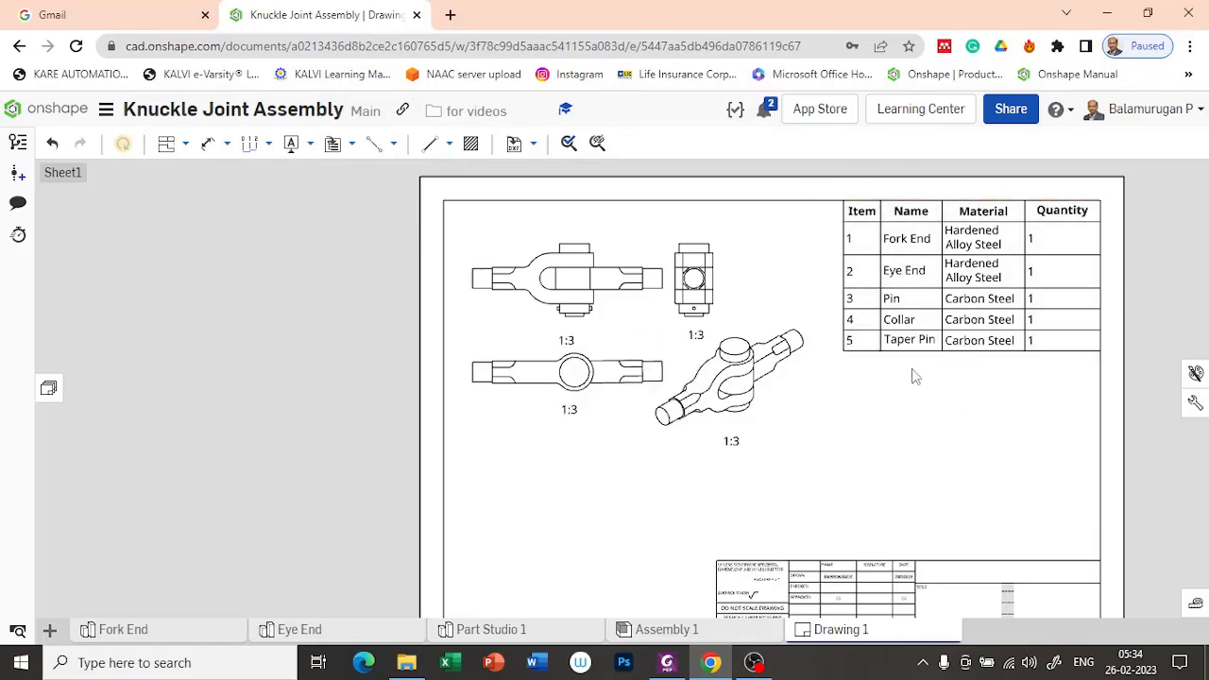
# Step: Replace the middle title placeholder in the title block with "Knuckle Joint Assembly"
pyautogui.scroll(-1, 924, 397)
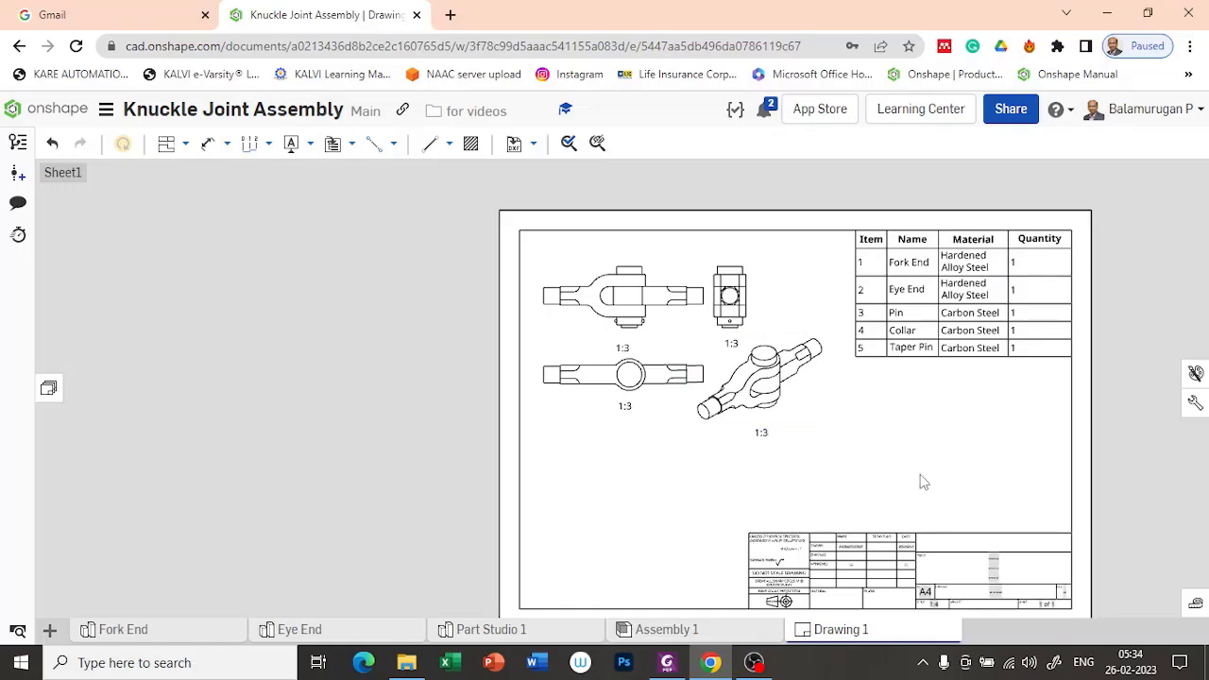
pyautogui.scroll(5, 1002, 565)
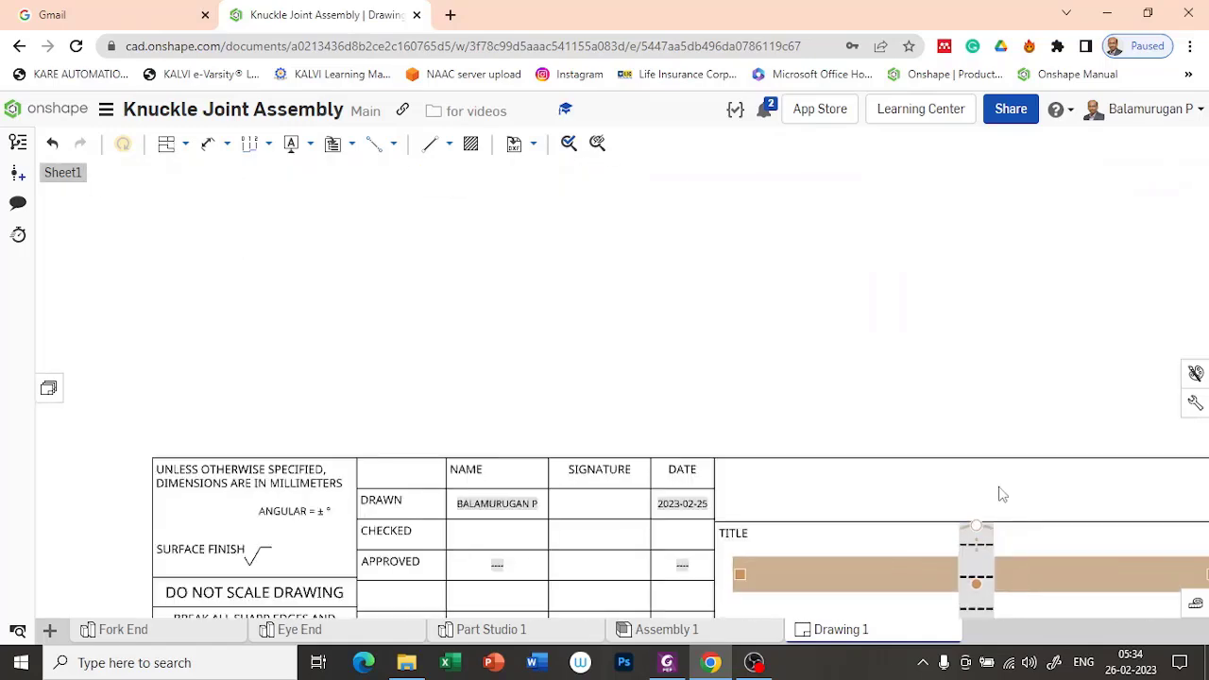
pyautogui.moveTo(898, 372); pyautogui.dragTo(815, 267, button='middle')
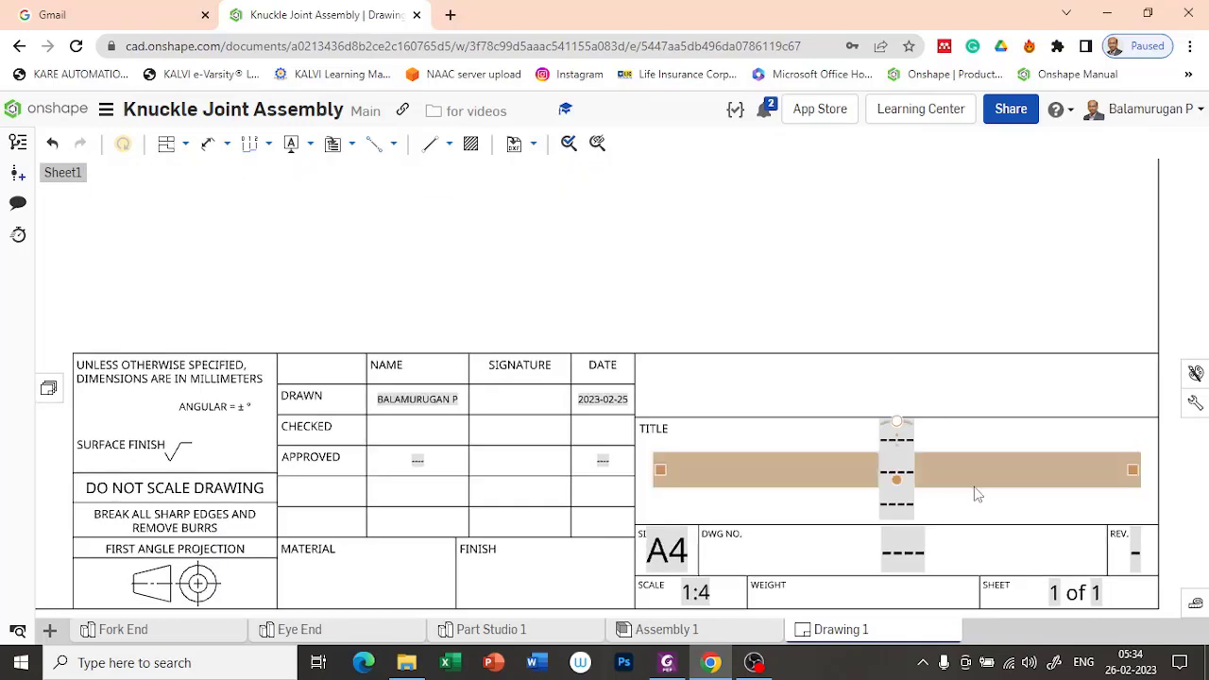
pyautogui.doubleClick(909, 479)
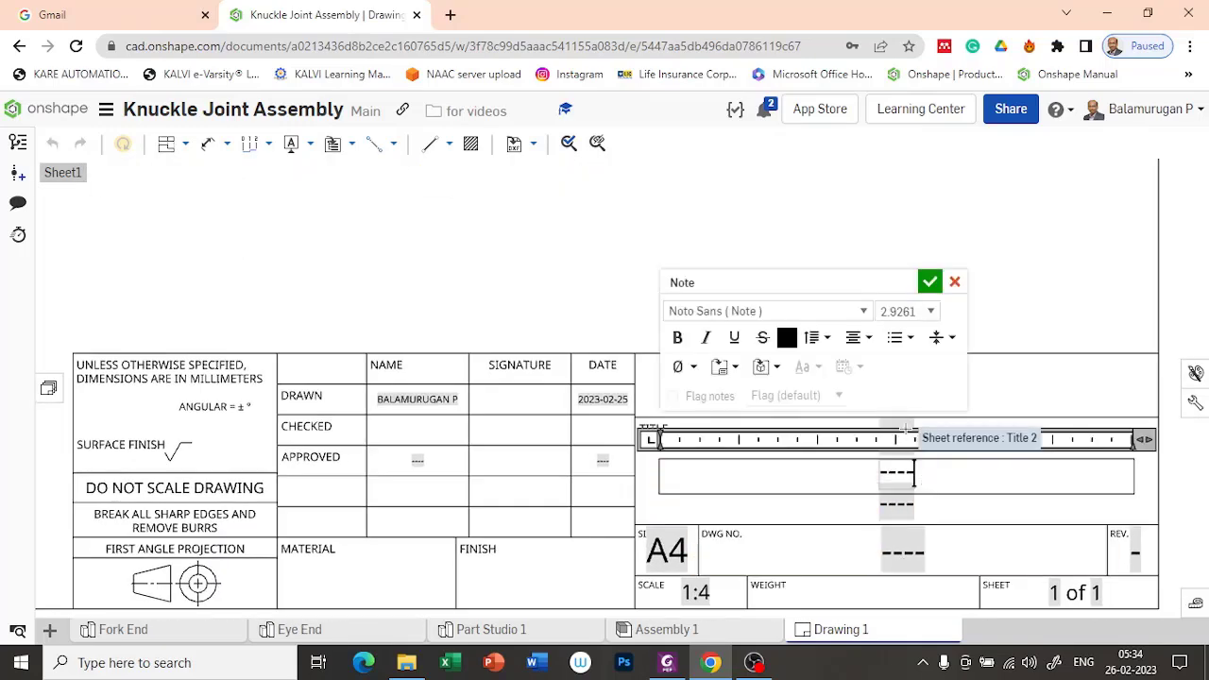
pyautogui.press('BackSpace')
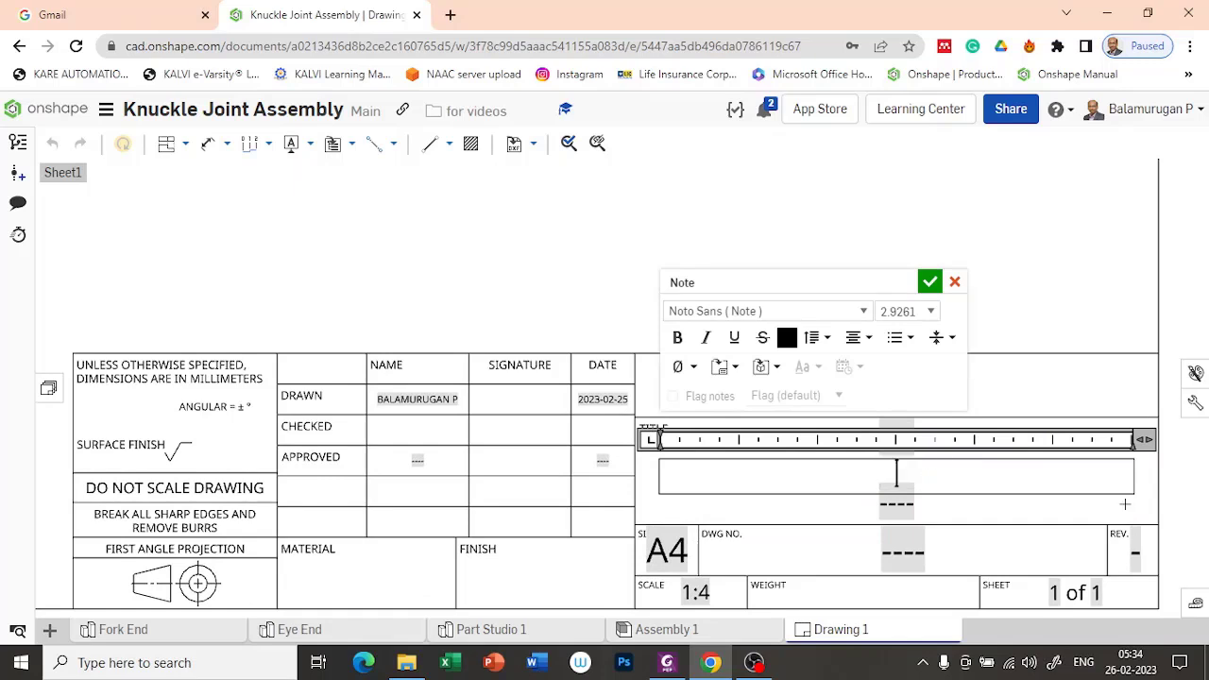
pyautogui.write('Knuckle Joint Assembly')
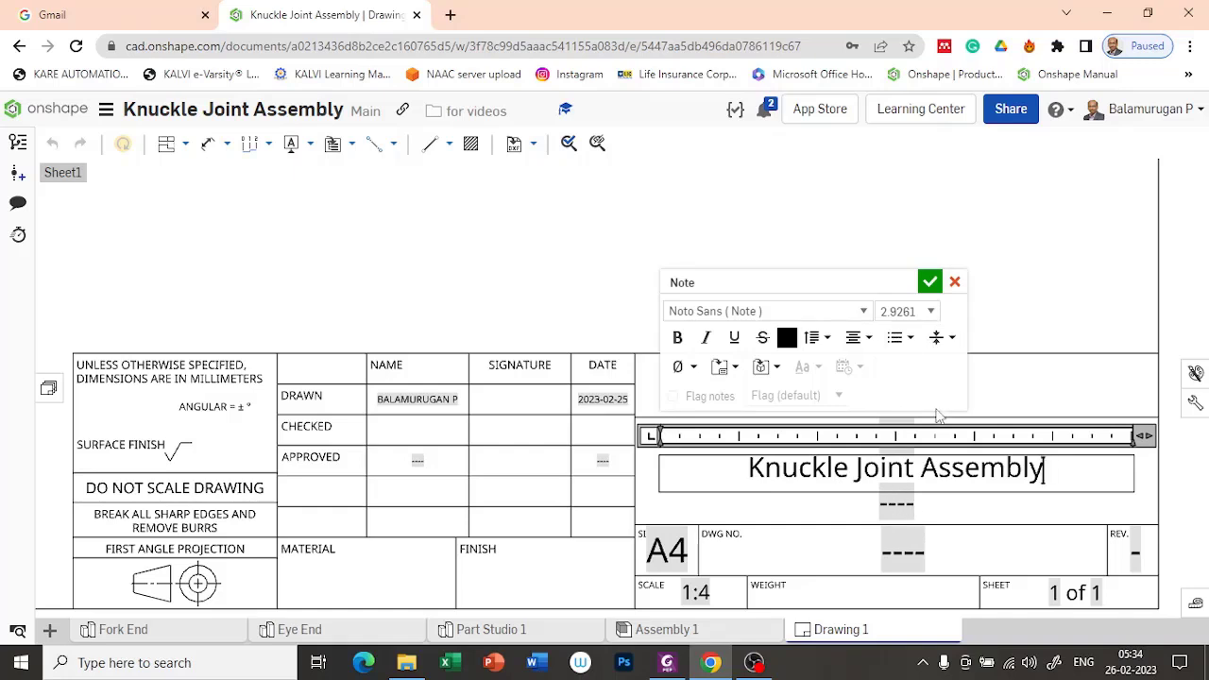
pyautogui.click(898, 508)
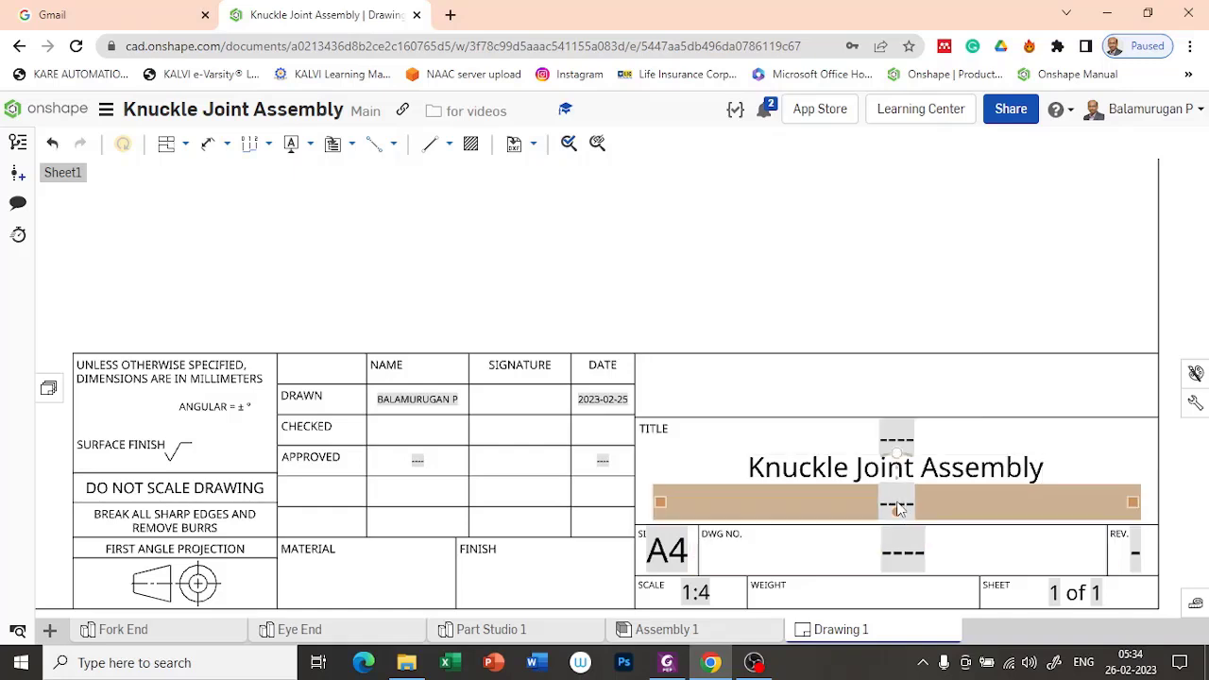
# Step: Replace the placeholder below the title text in the title block with "Reg No"
pyautogui.doubleClick(897, 507)
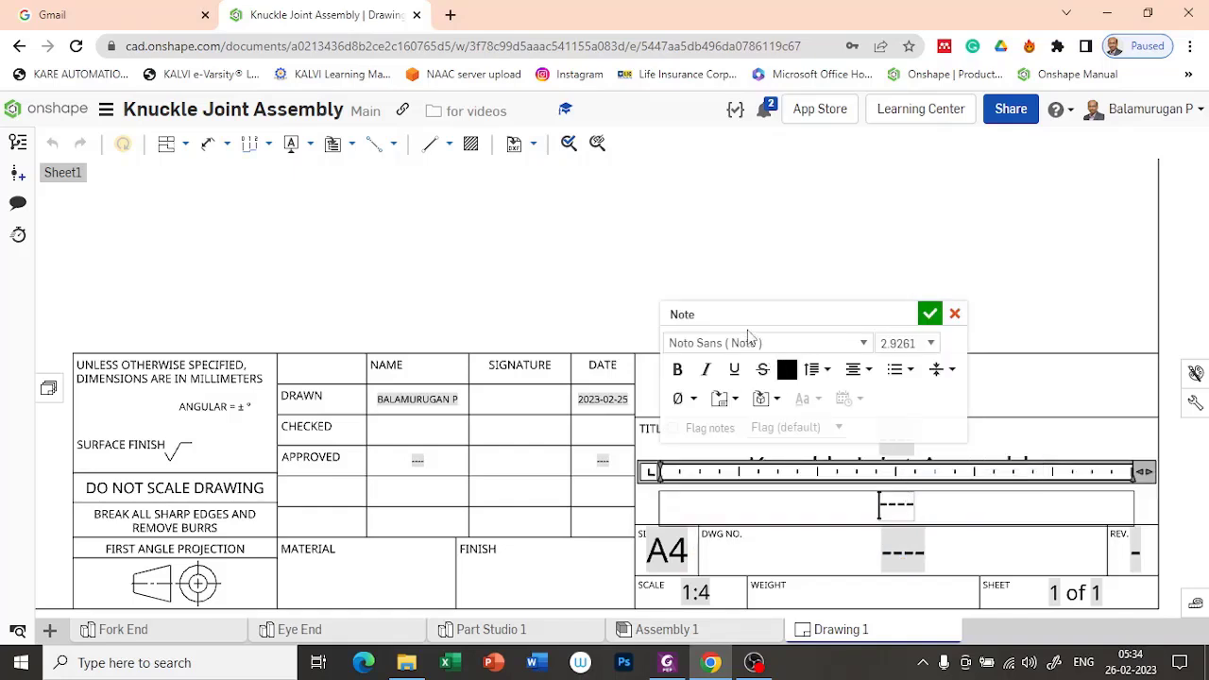
pyautogui.press('BackSpace')
pyautogui.write('Reg No')
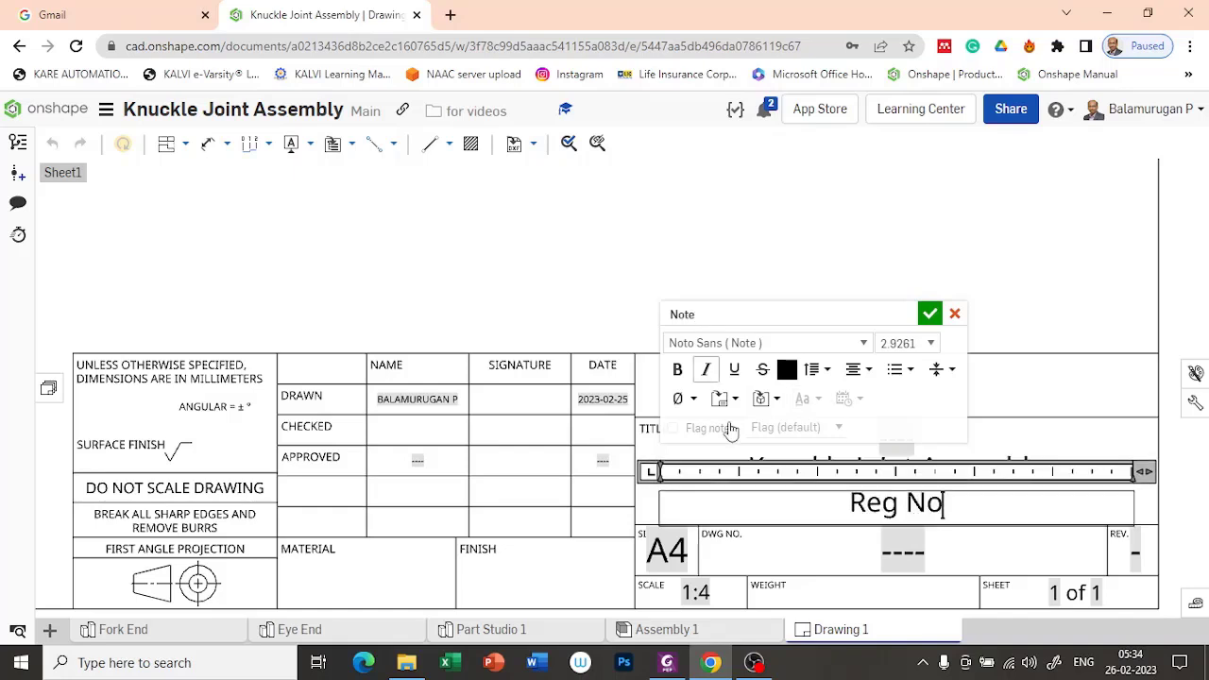
pyautogui.click(930, 313)
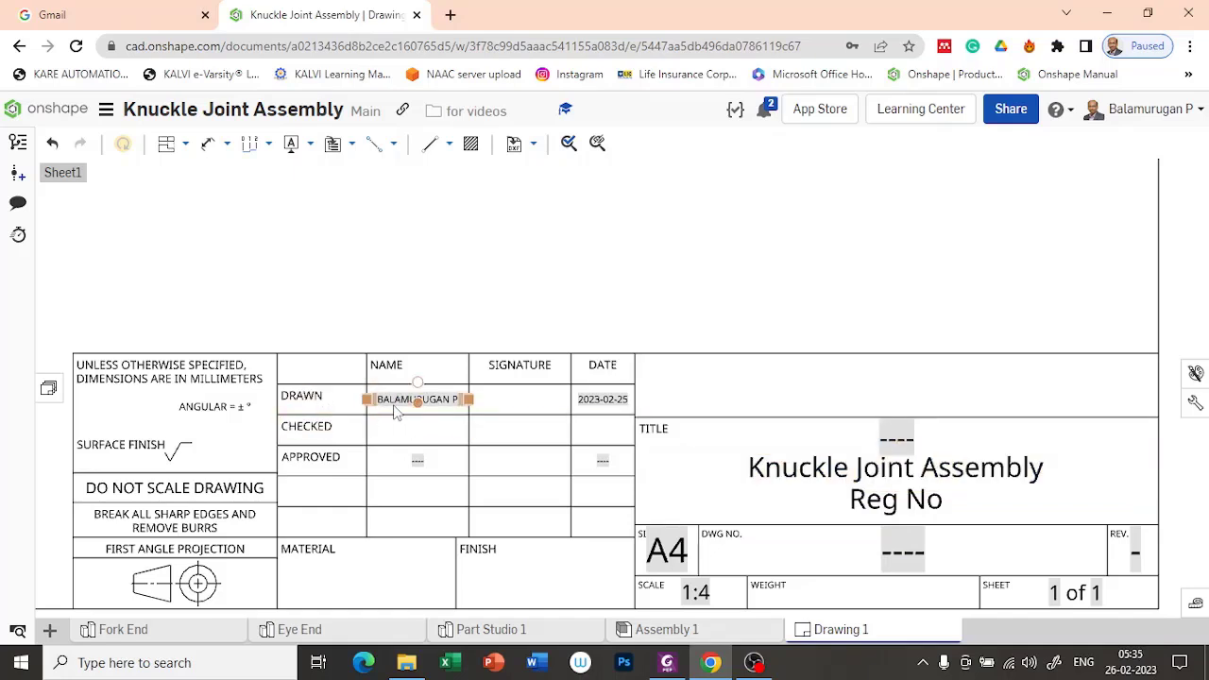
pyautogui.scroll(-2, 694, 309)
pyautogui.scroll(-2, 690, 309)
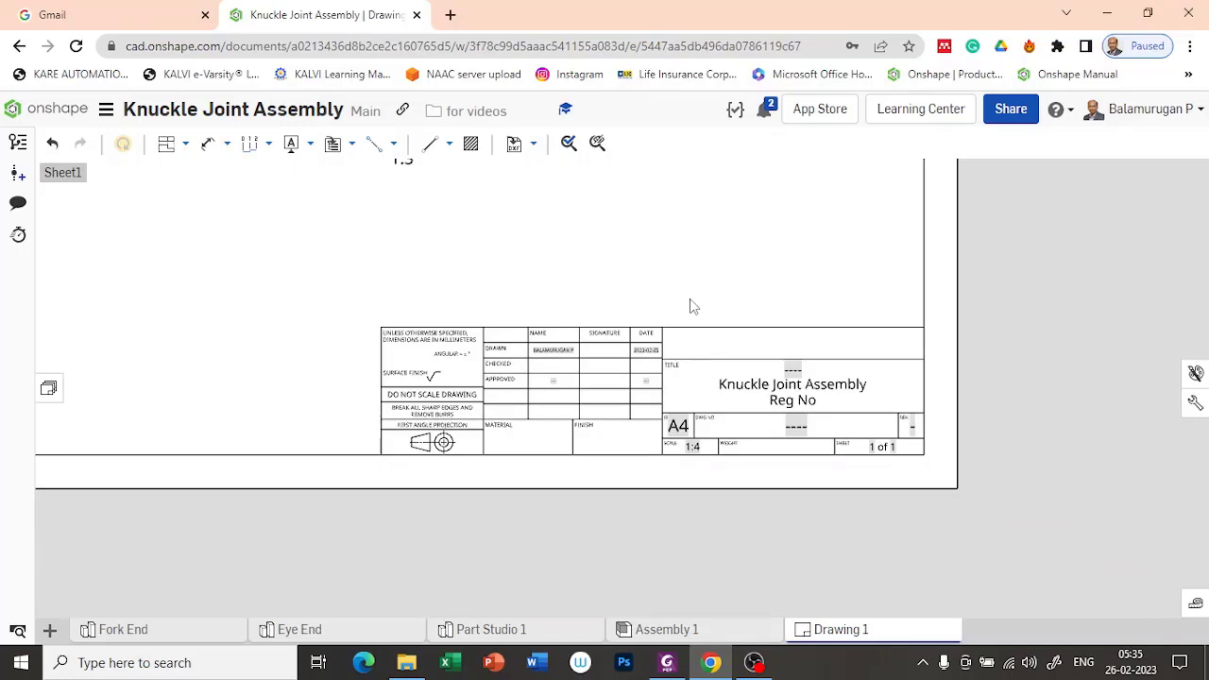
pyautogui.moveTo(631, 261)
pyautogui.mouseDown(button='middle')
pyautogui.moveTo(814, 421)
pyautogui.moveTo(801, 527)
pyautogui.moveTo(685, 618)
pyautogui.moveTo(740, 624)
pyautogui.mouseUp(button='middle')
pyautogui.rightClick(743, 629)
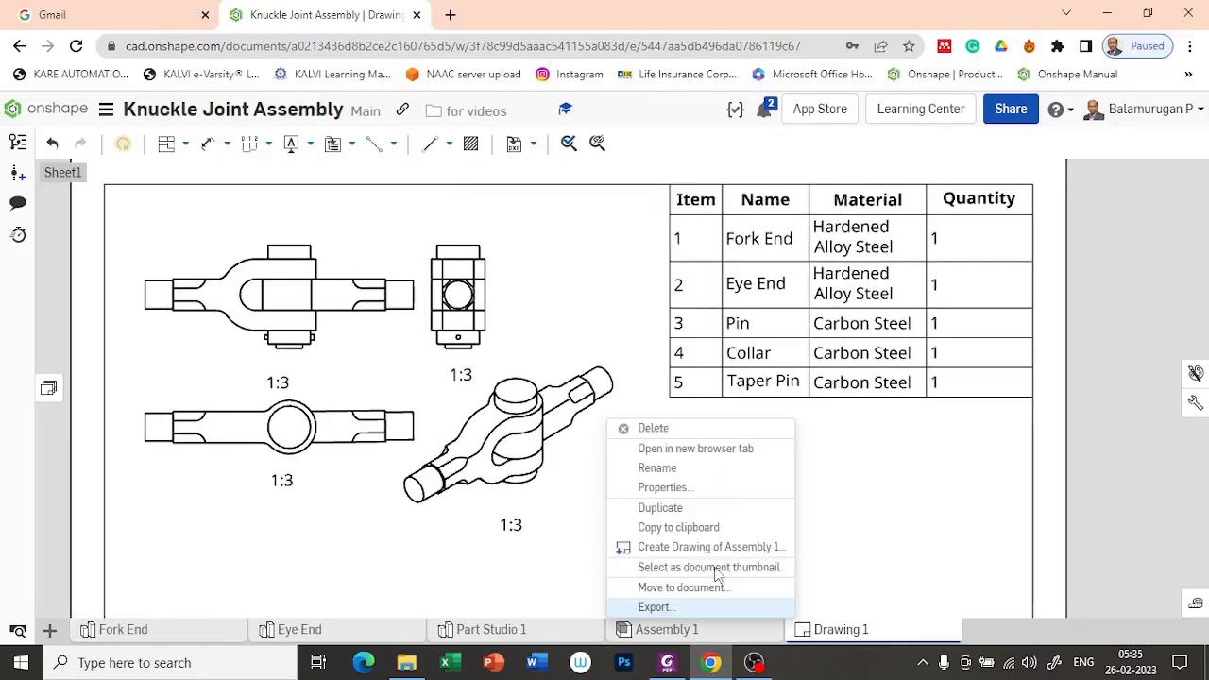
pyautogui.click(367, 542)
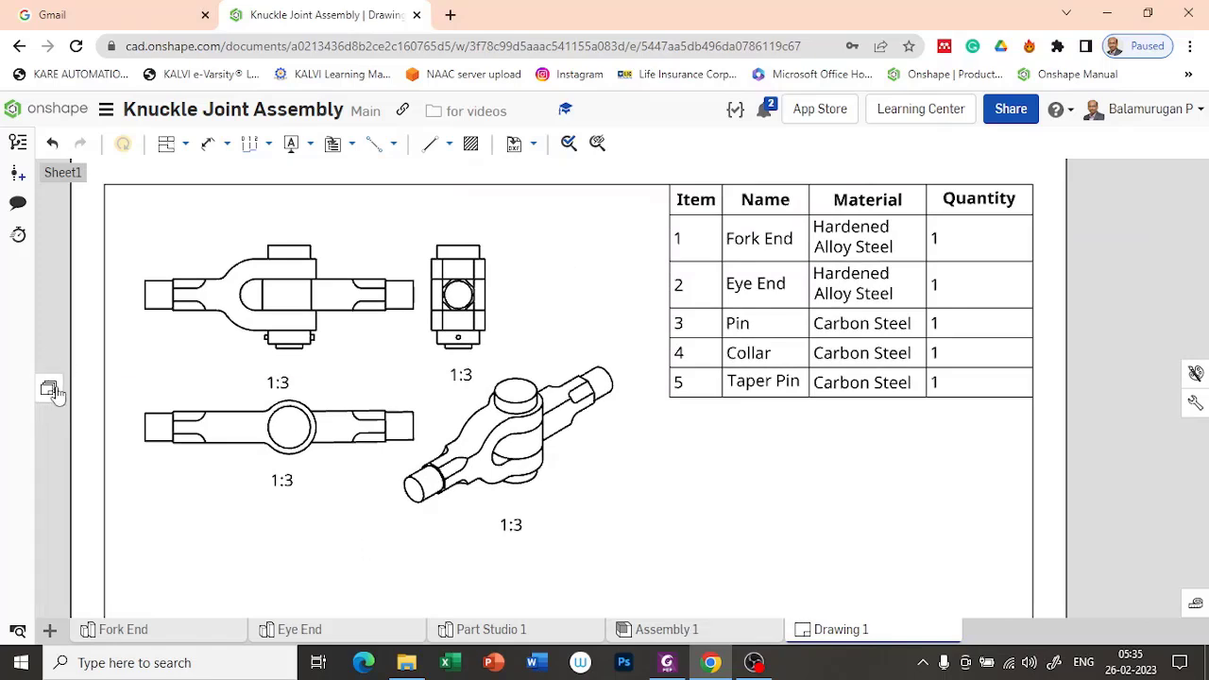
# Step: Add a second sheet to the drawing and collapse the sheet list
pyautogui.click(49, 390)
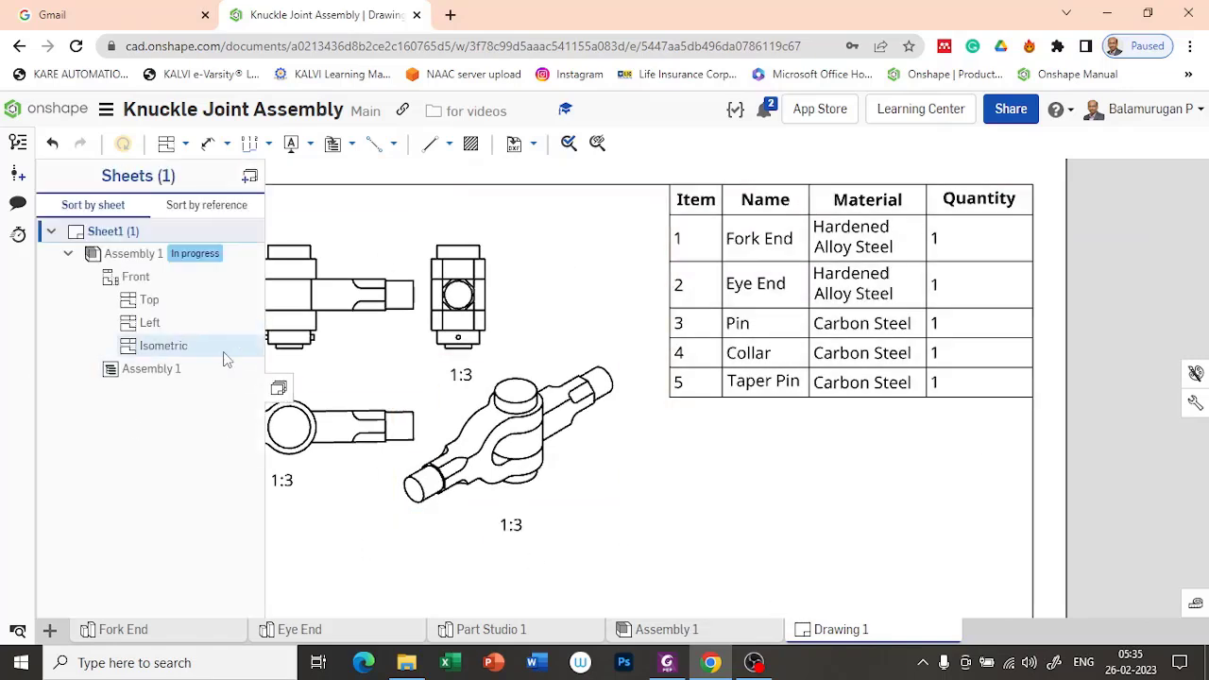
pyautogui.click(251, 177)
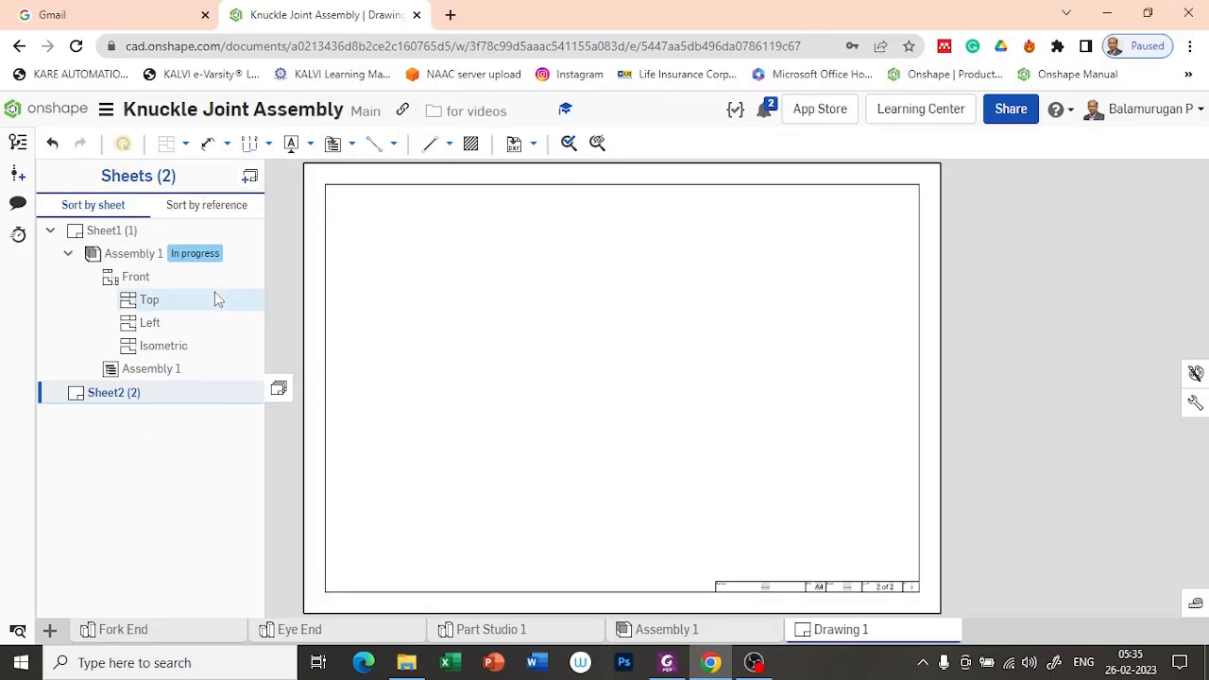
pyautogui.click(278, 389)
# Step: Insert a 1:4 front view of the Fork End in the sheet's upper-left area and project a view directly below it
pyautogui.click(186, 146)
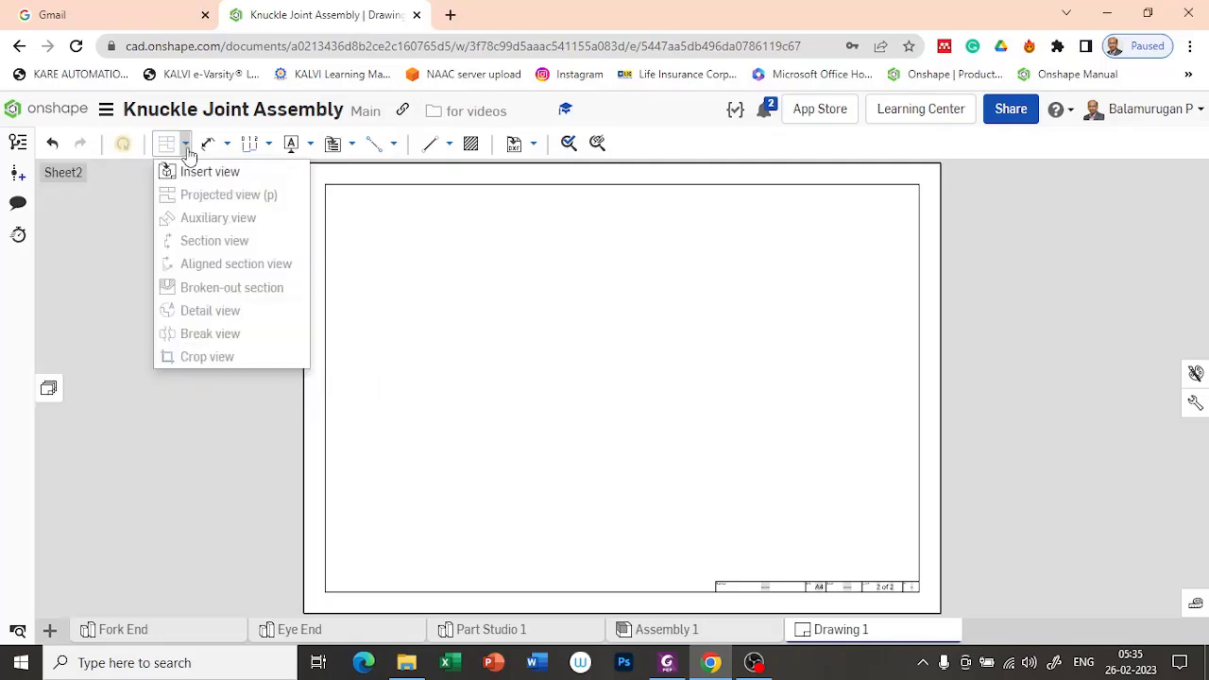
pyautogui.click(211, 171)
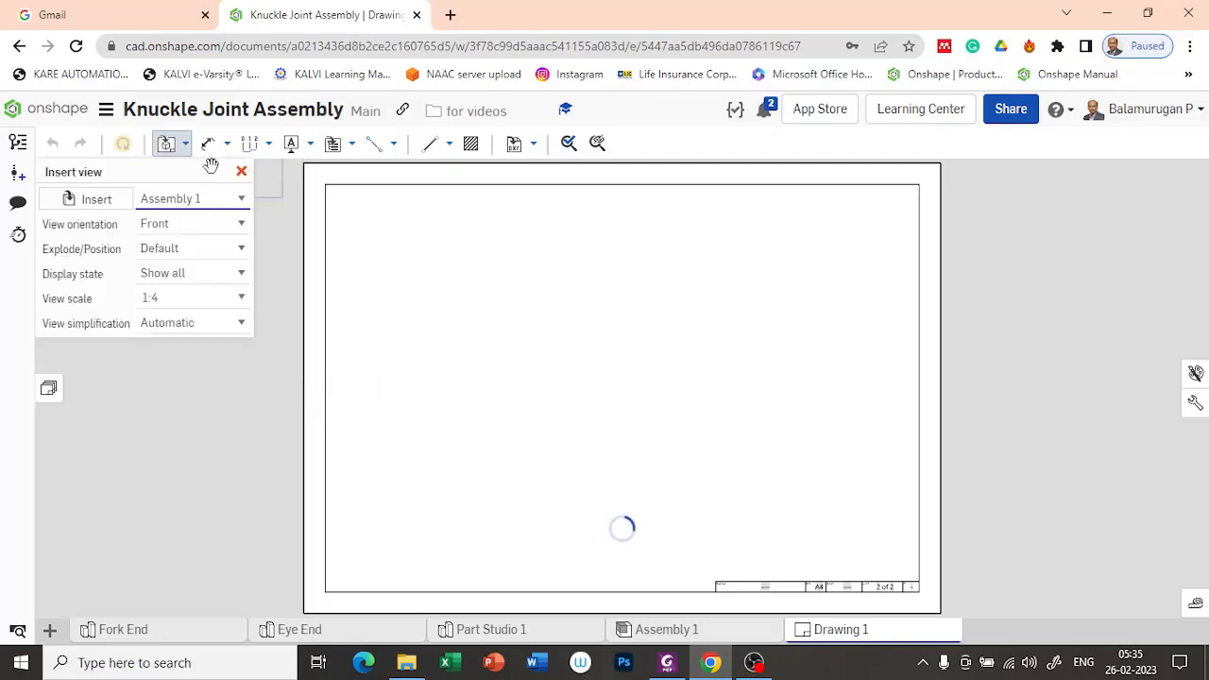
pyautogui.click(97, 200)
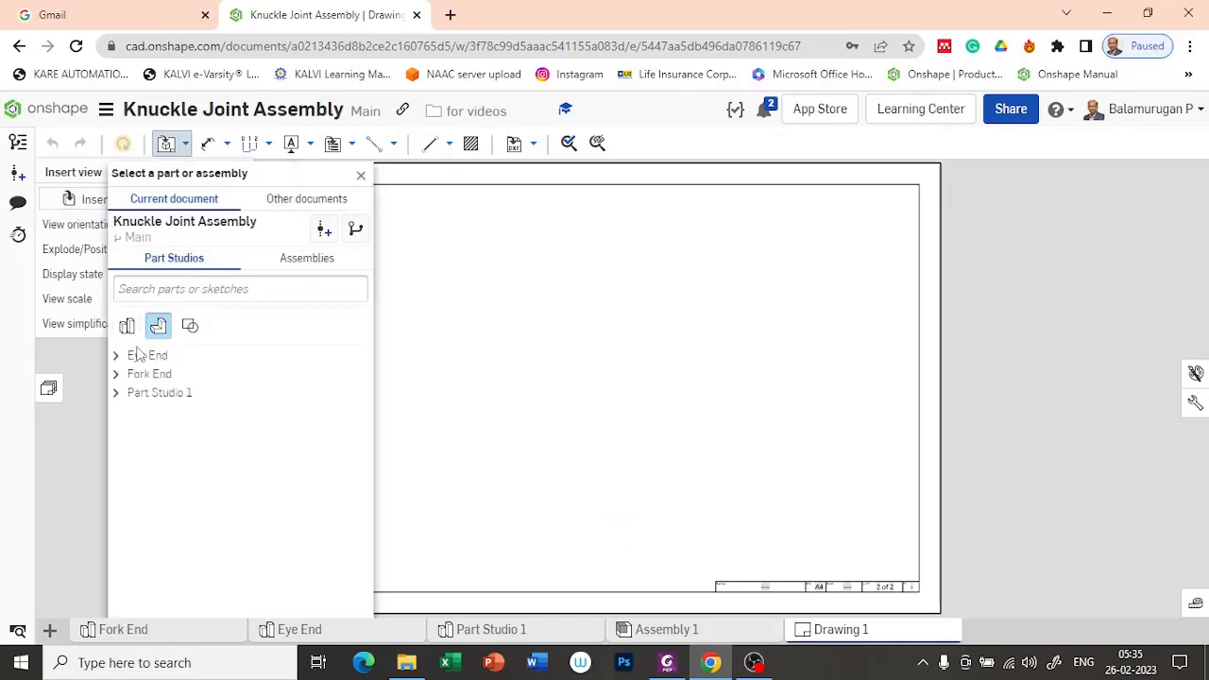
pyautogui.click(127, 327)
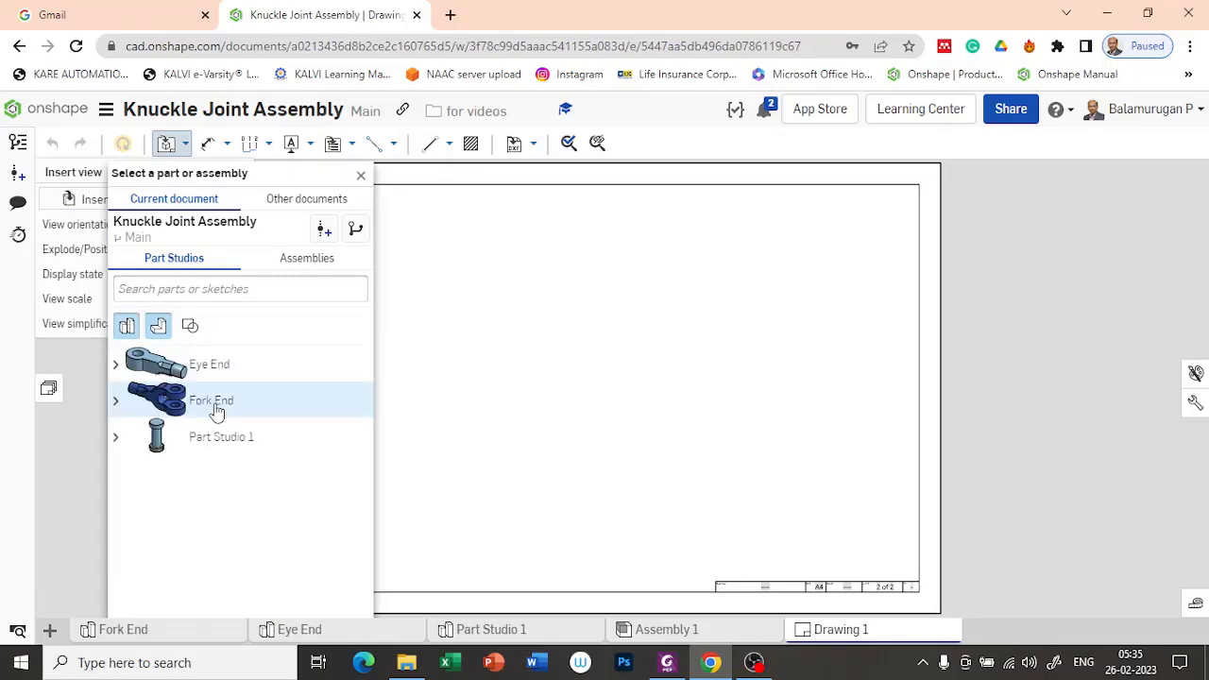
pyautogui.click(115, 400)
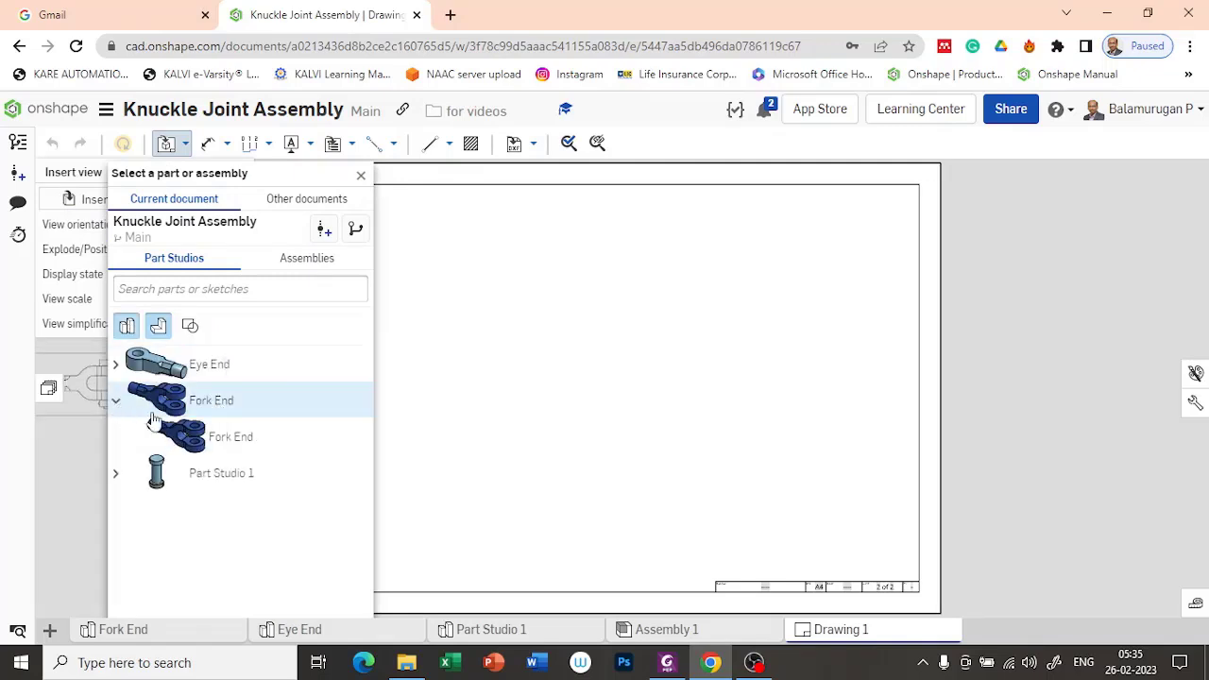
pyautogui.click(217, 402)
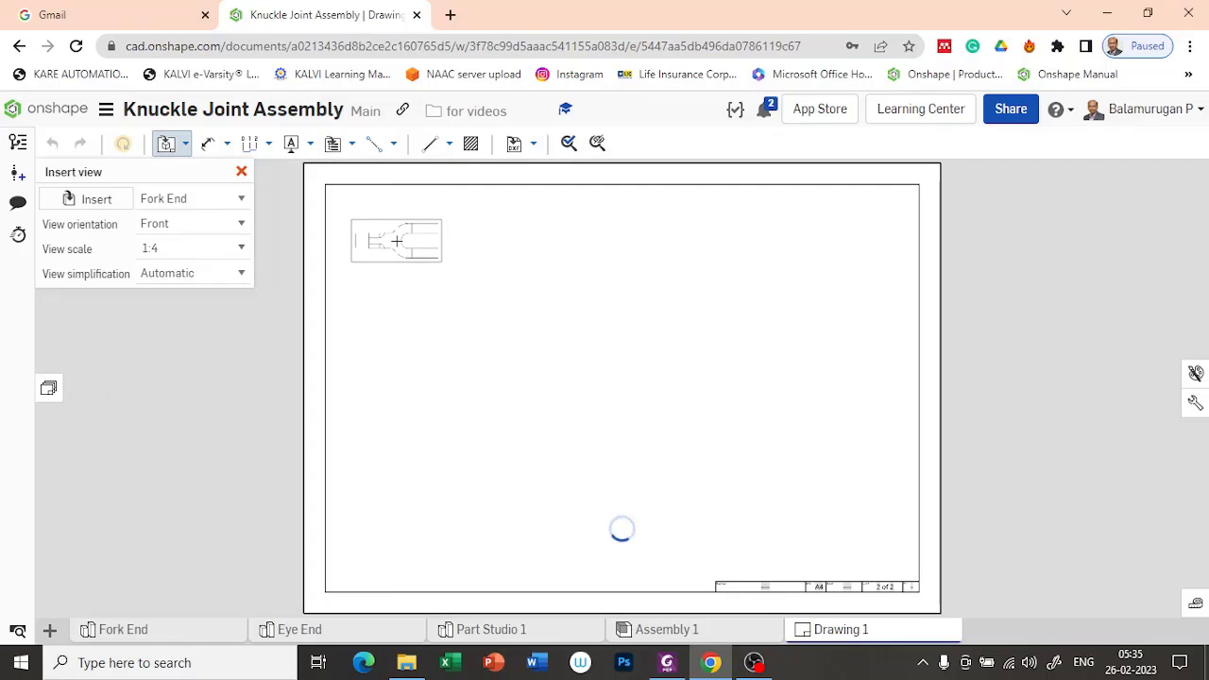
pyautogui.click(397, 241)
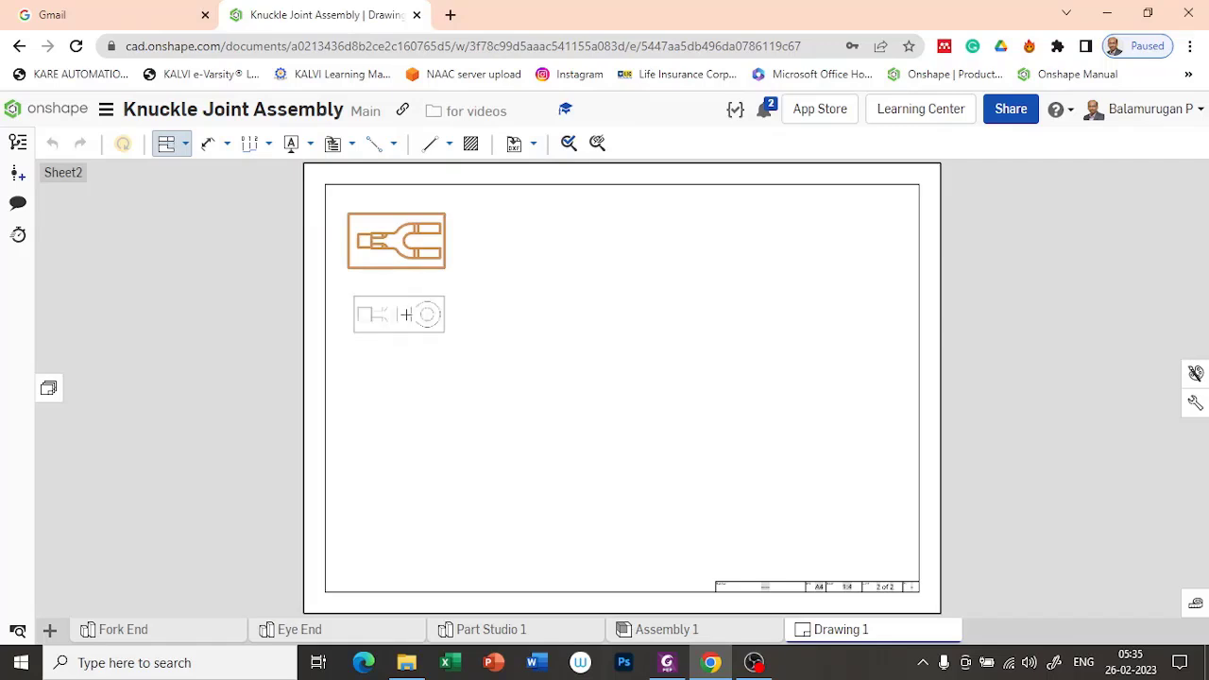
pyautogui.click(405, 314)
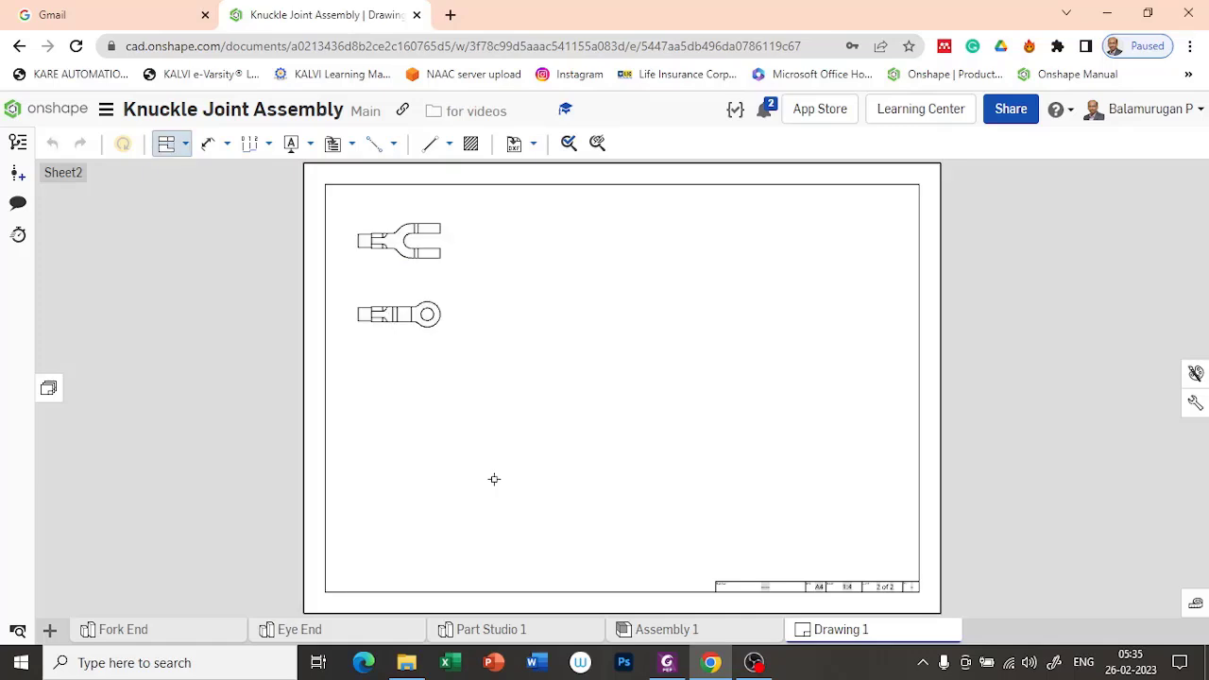
# Step: Hide the four thin vertical edges across the prongs and the two short ones near the shank in the Fork End front view
pyautogui.scroll(5, 397, 316)
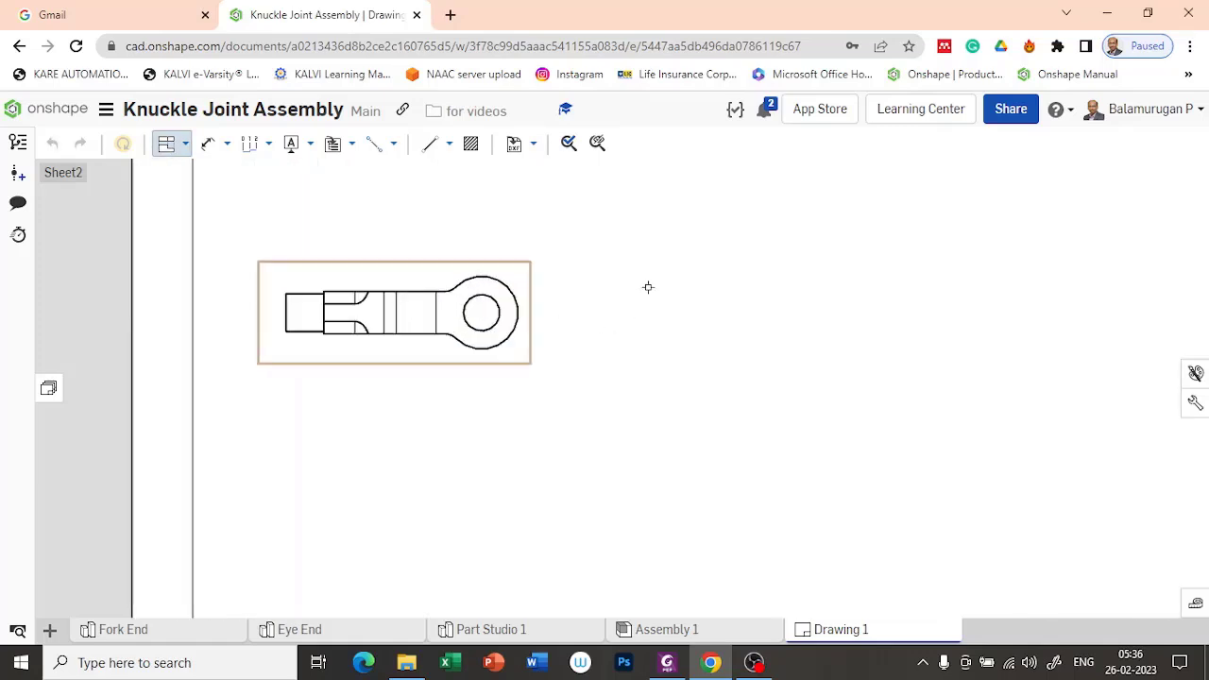
pyautogui.moveTo(646, 268)
pyautogui.mouseDown(button='right')
pyautogui.moveTo(659, 313)
pyautogui.moveTo(756, 413)
pyautogui.moveTo(734, 421)
pyautogui.mouseUp(button='right')
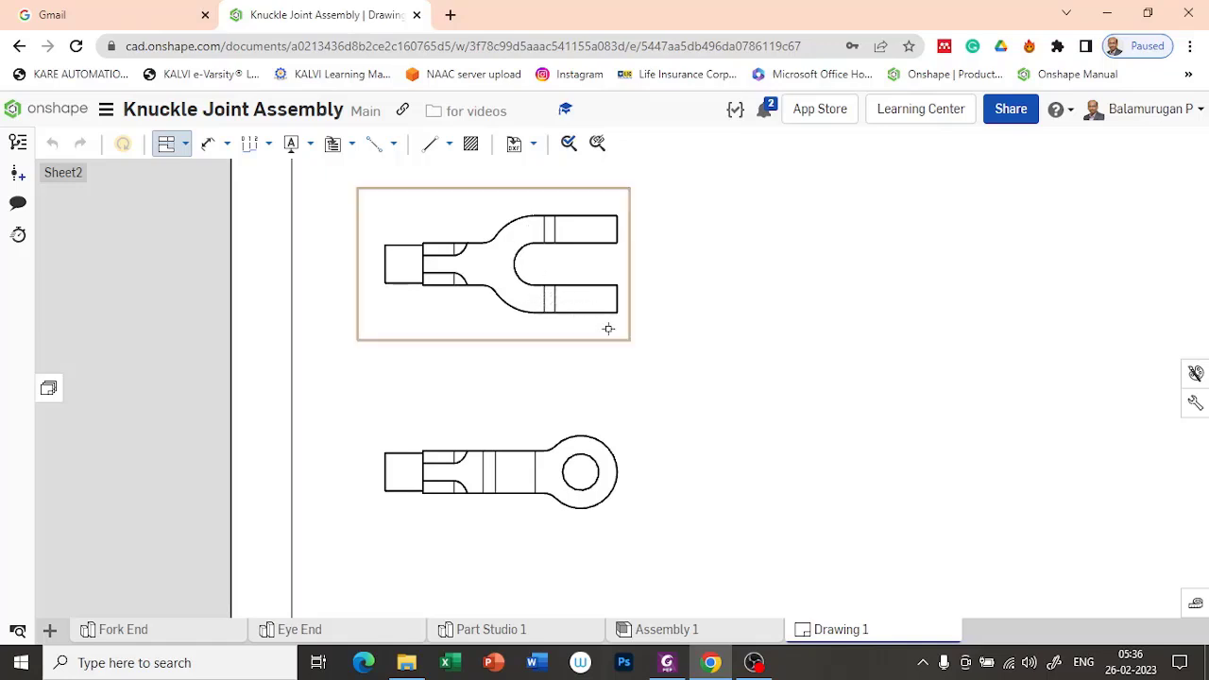
pyautogui.scroll(-2, 611, 373)
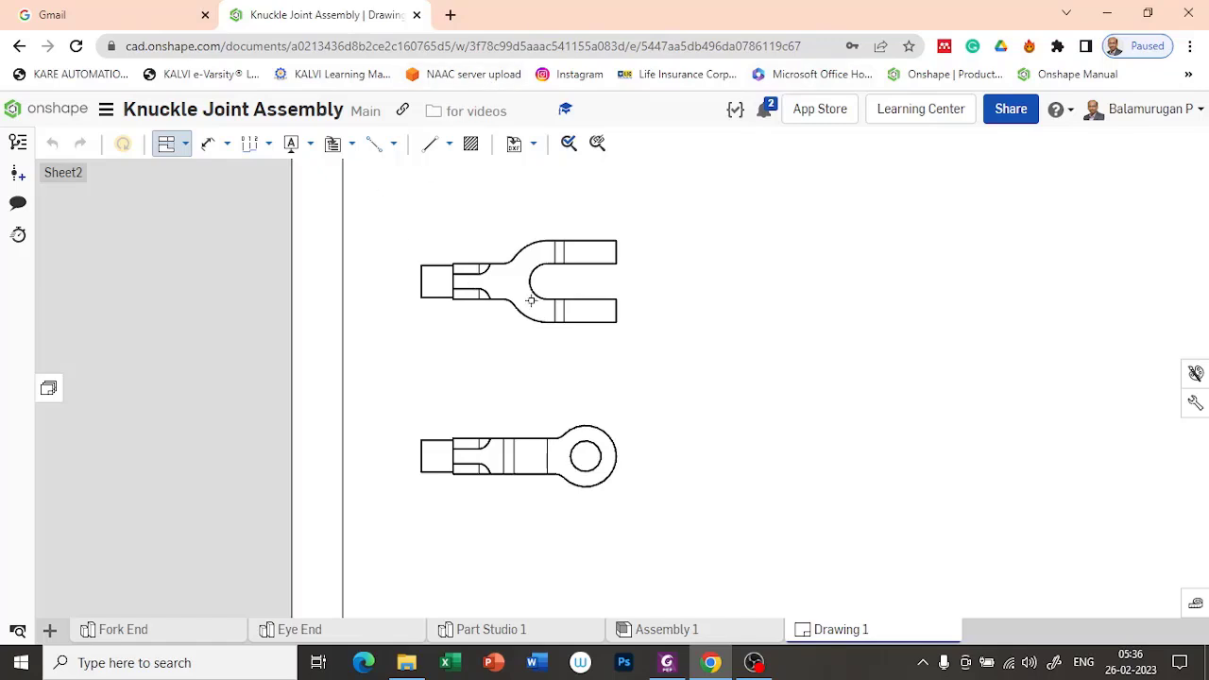
pyautogui.moveTo(496, 229); pyautogui.dragTo(634, 290)
pyautogui.rightClick(519, 219)
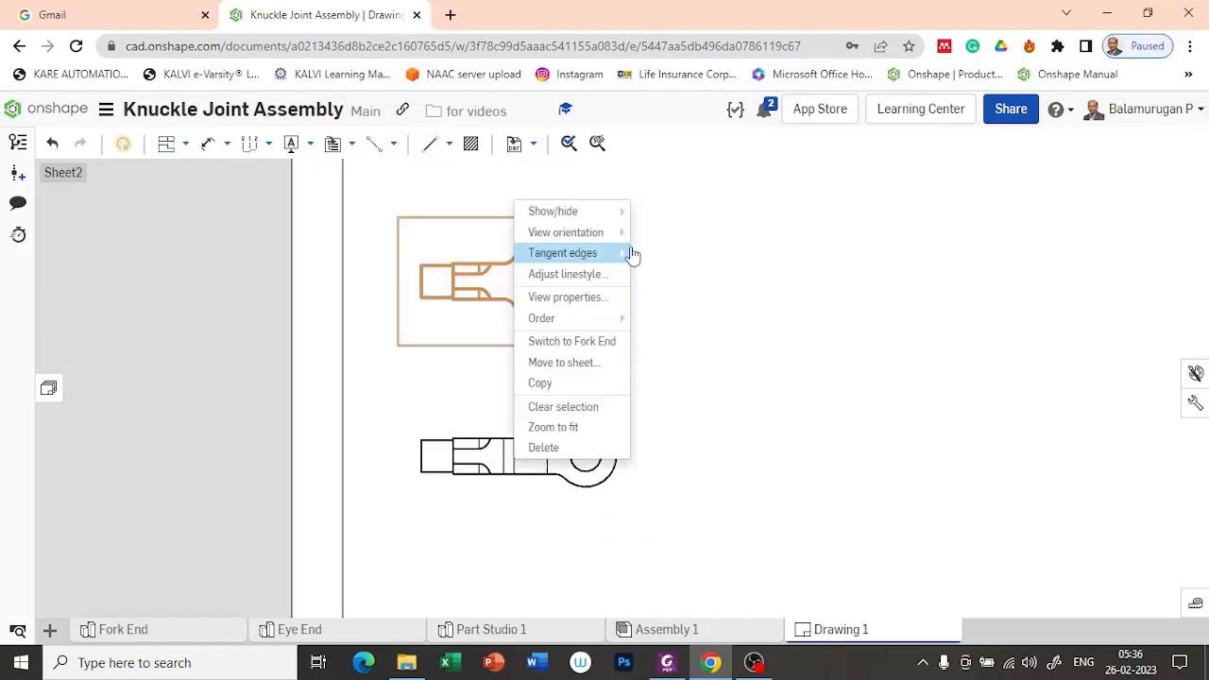
pyautogui.moveTo(606, 220)
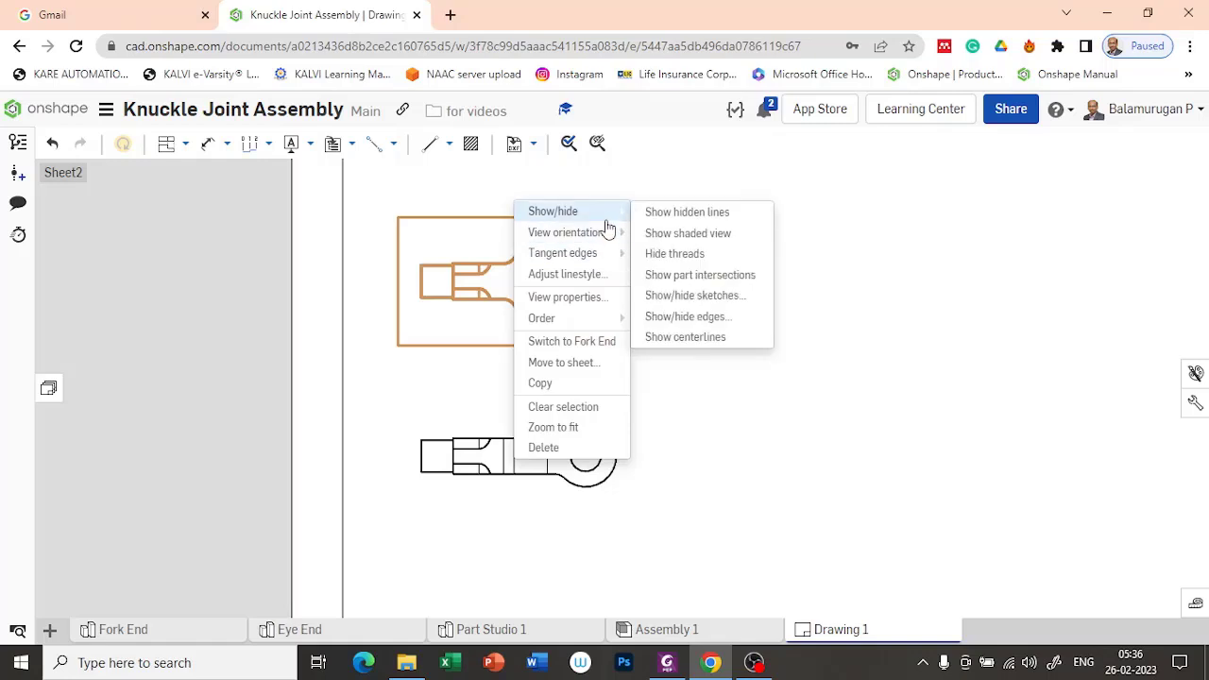
pyautogui.click(704, 317)
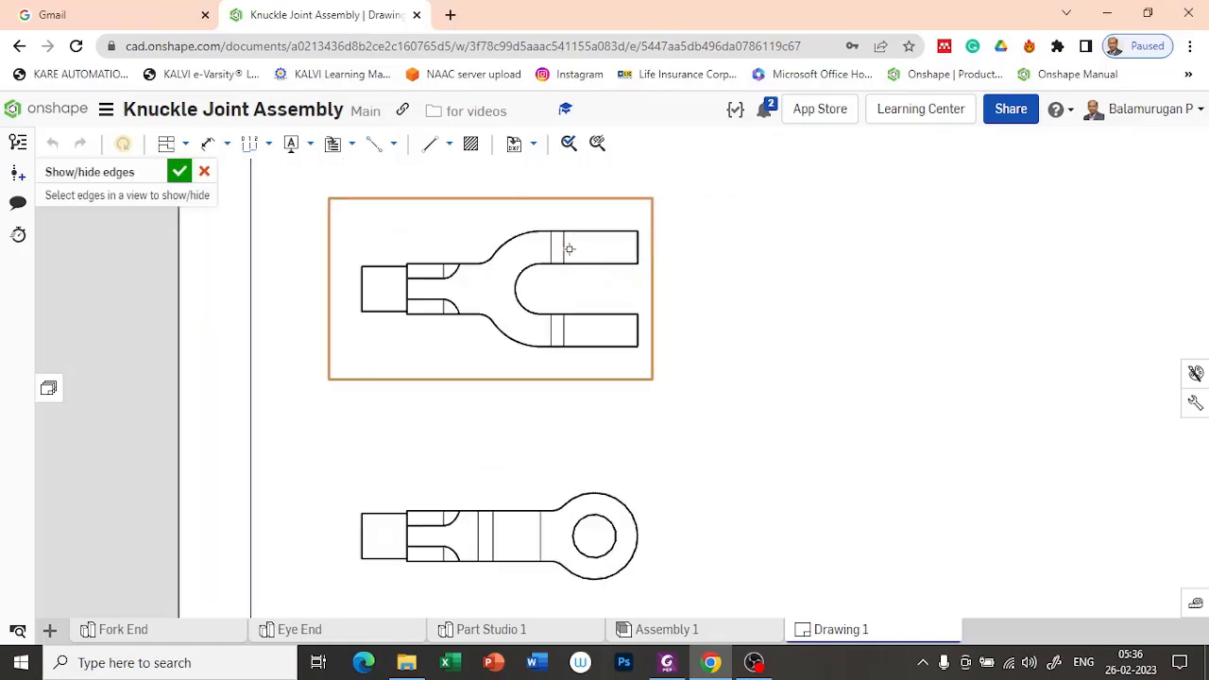
pyautogui.click(565, 249)
pyautogui.click(553, 248)
pyautogui.click(550, 329)
pyautogui.click(564, 331)
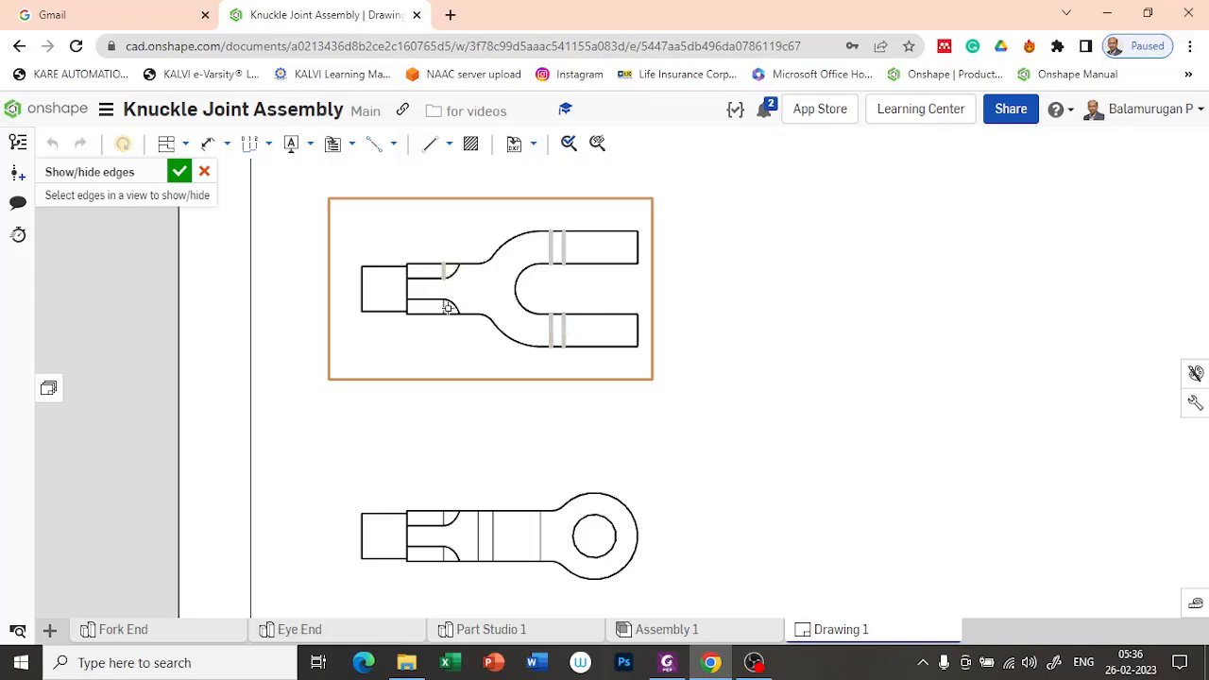
pyautogui.click(180, 172)
# Step: Hide the three full-height thin edges on the body and the two short ones near the shank in the projected Fork End view
pyautogui.scroll(3, 564, 502)
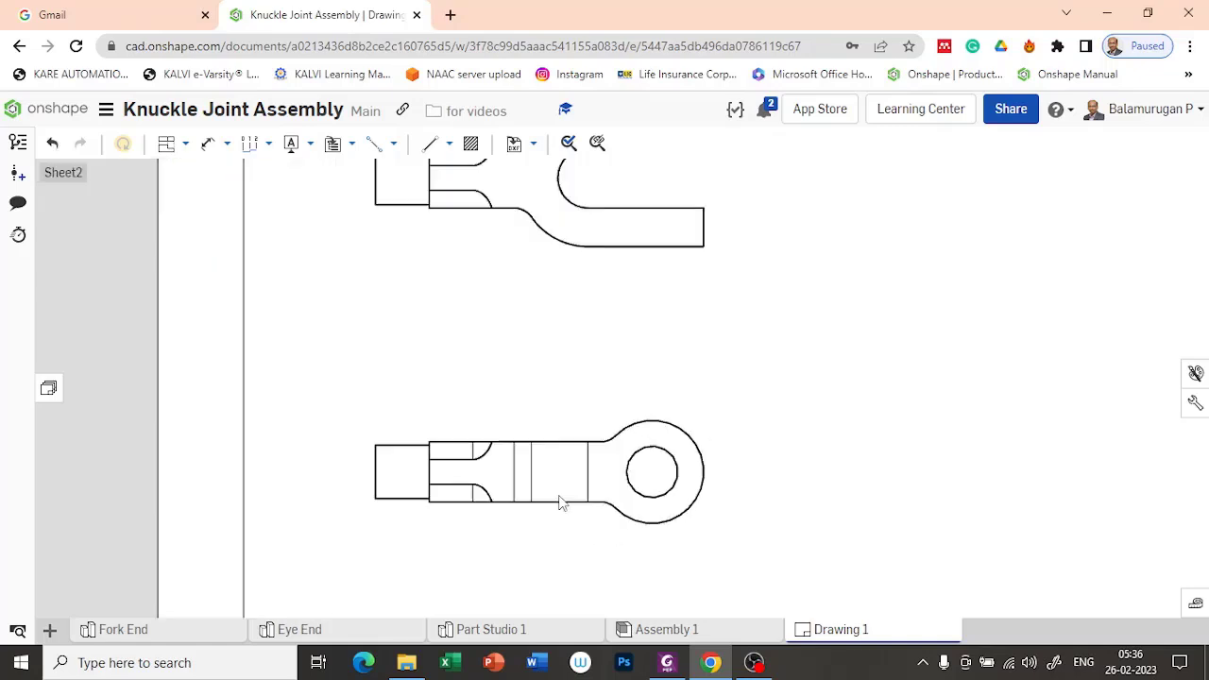
pyautogui.click(634, 446)
pyautogui.rightClick(634, 446)
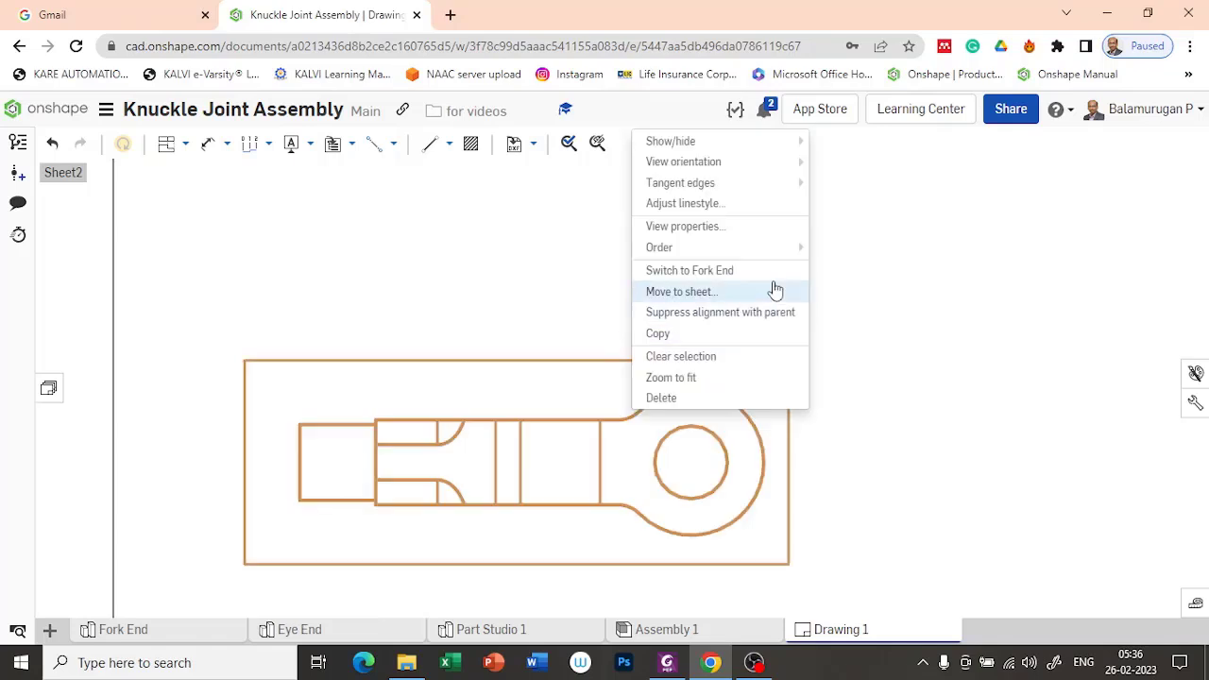
pyautogui.moveTo(710, 138)
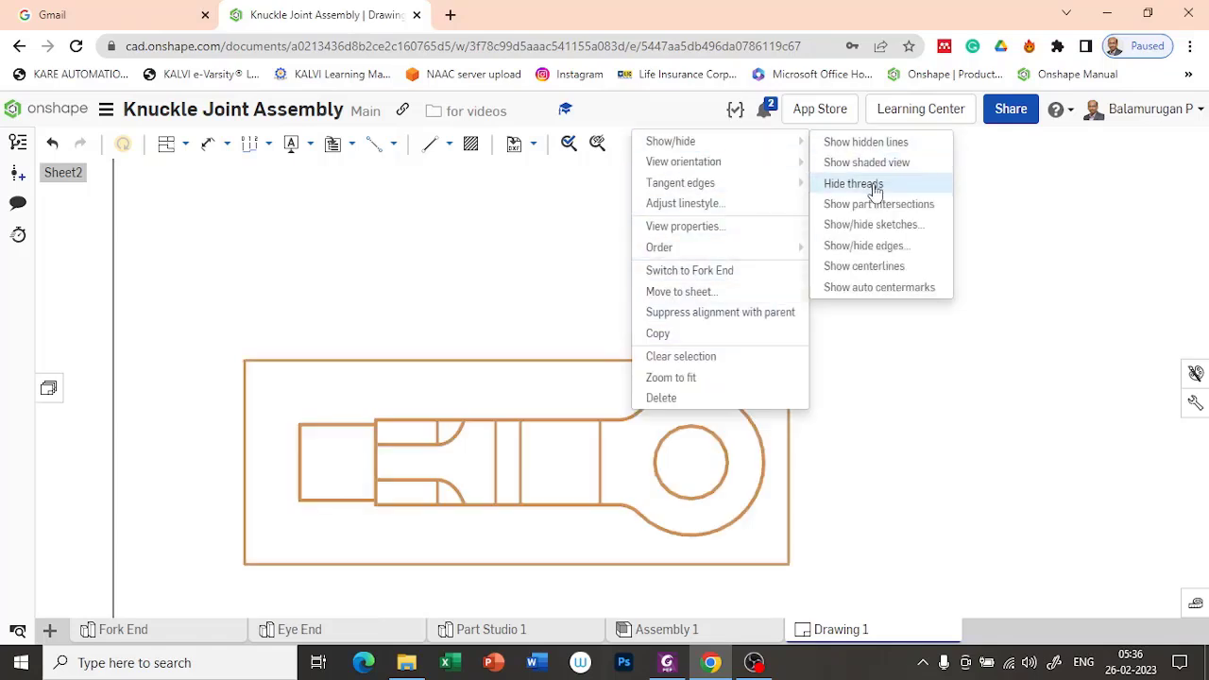
pyautogui.click(863, 246)
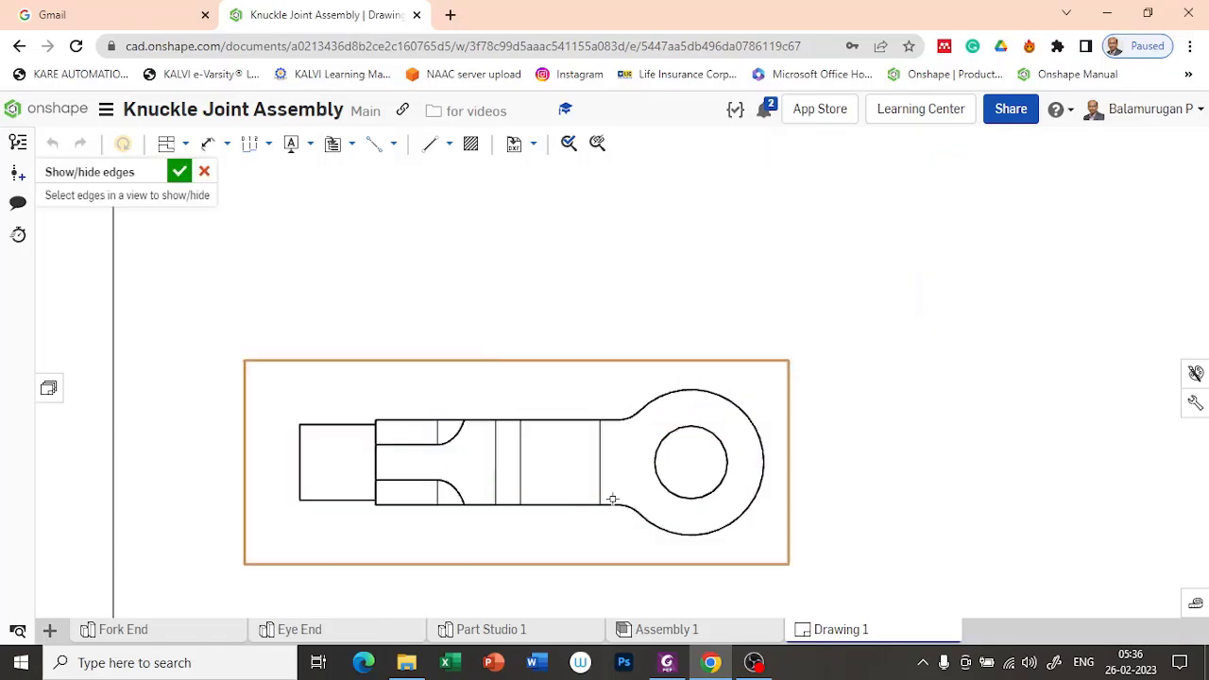
pyautogui.click(602, 464)
pyautogui.click(521, 467)
pyautogui.click(497, 468)
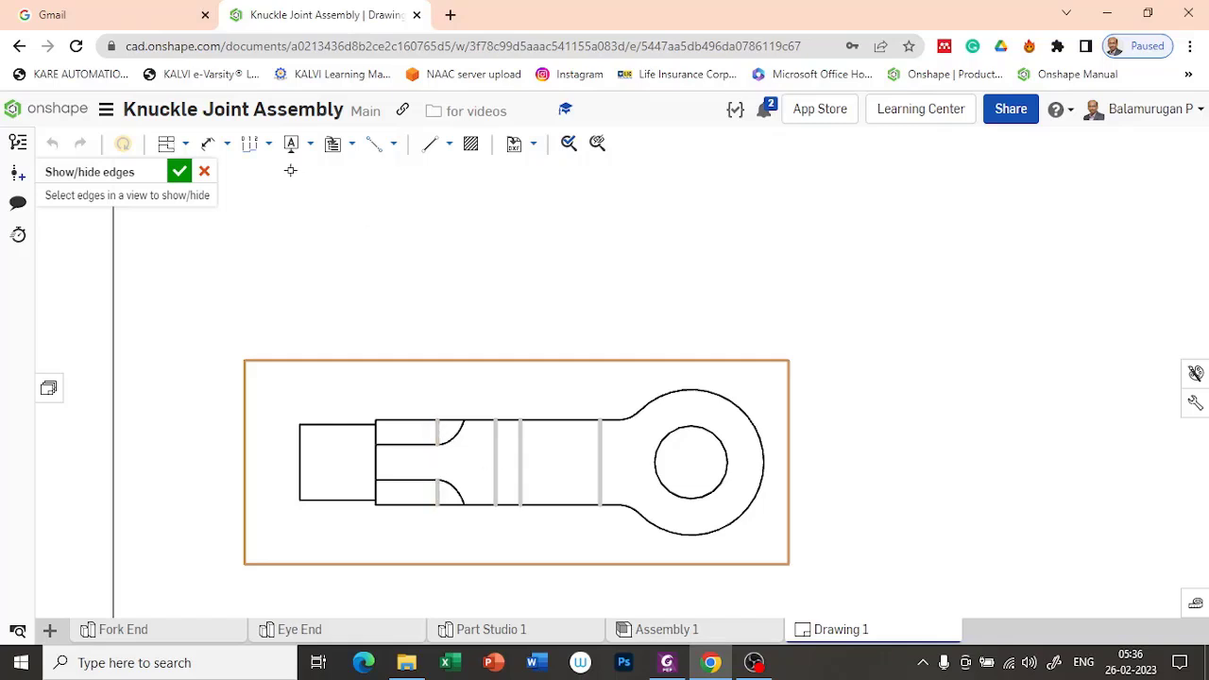
pyautogui.click(180, 171)
# Step: Bring up the drawing view commands for adding another view to the Fork End sheet
pyautogui.scroll(-1, 534, 341)
pyautogui.scroll(-3, 534, 341)
pyautogui.moveTo(766, 331); pyautogui.dragTo(651, 425, button='middle')
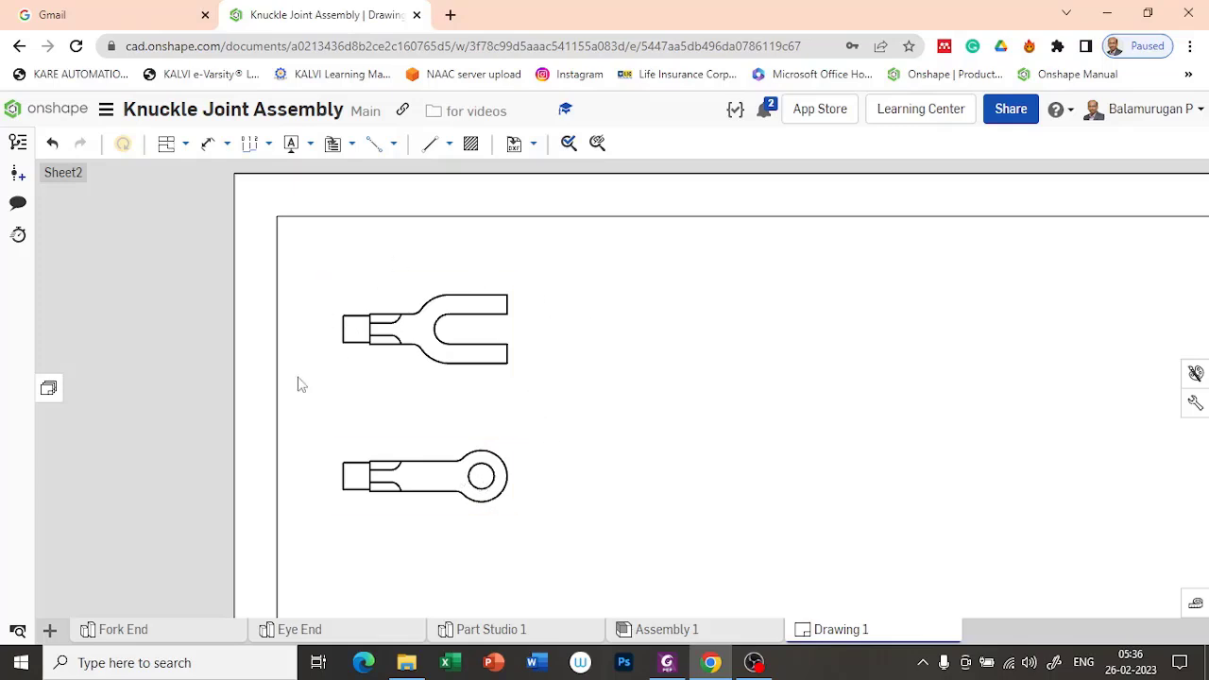
pyautogui.scroll(1, 583, 450)
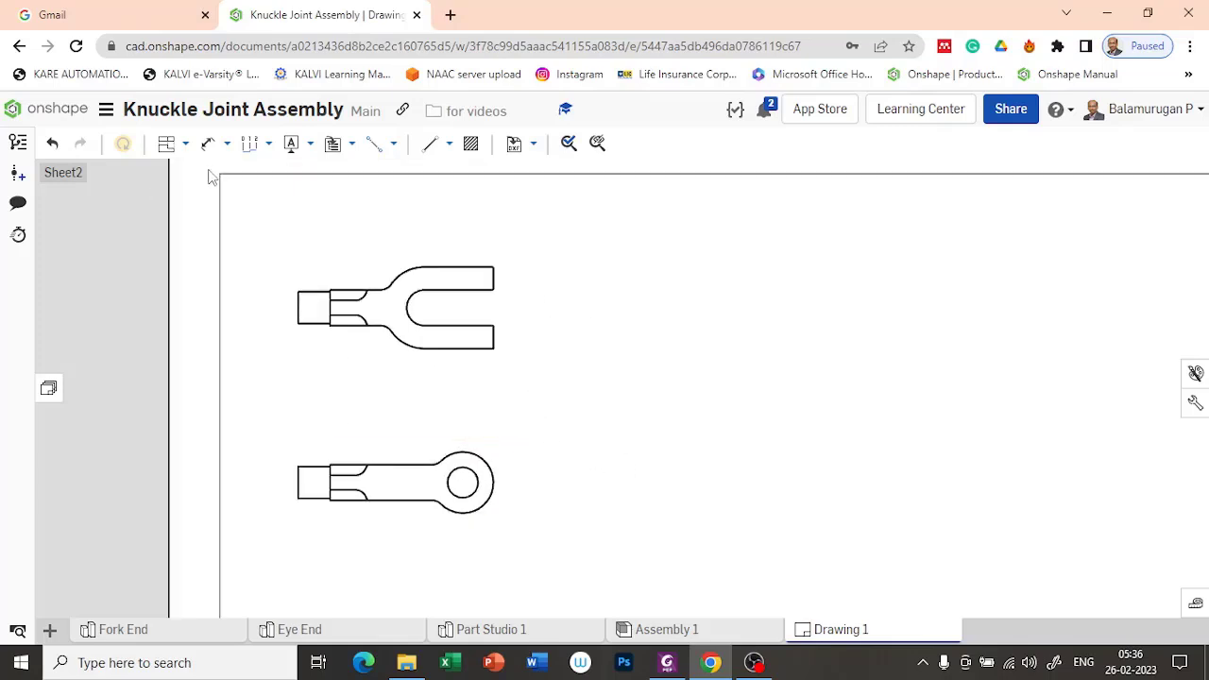
pyautogui.click(187, 144)
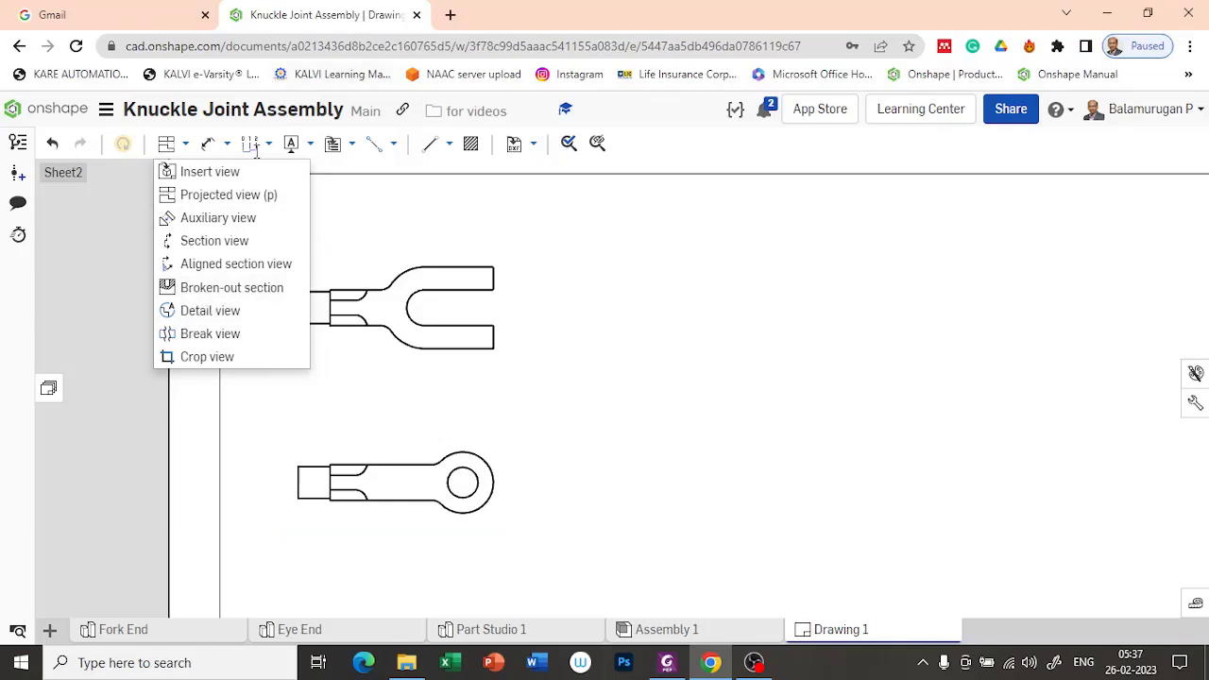
# Step: Dimension the rounded end's outer radius and the pin hole's diameter in the projected Fork End view
pyautogui.click(345, 208)
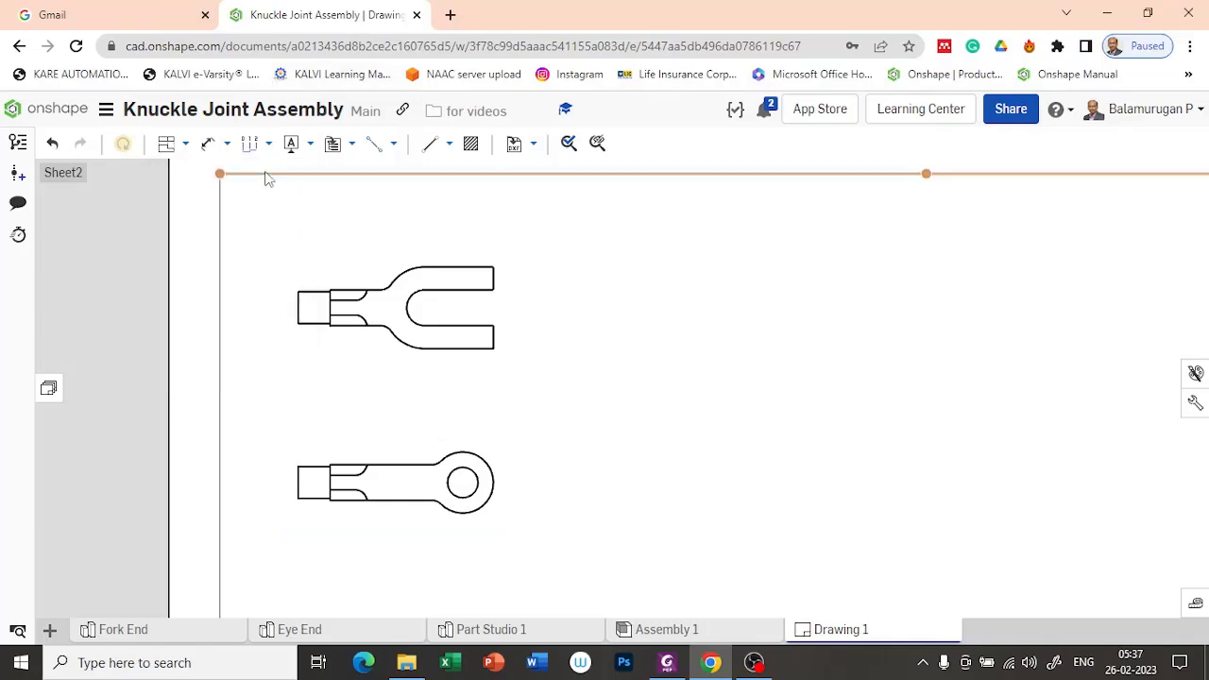
pyautogui.click(210, 145)
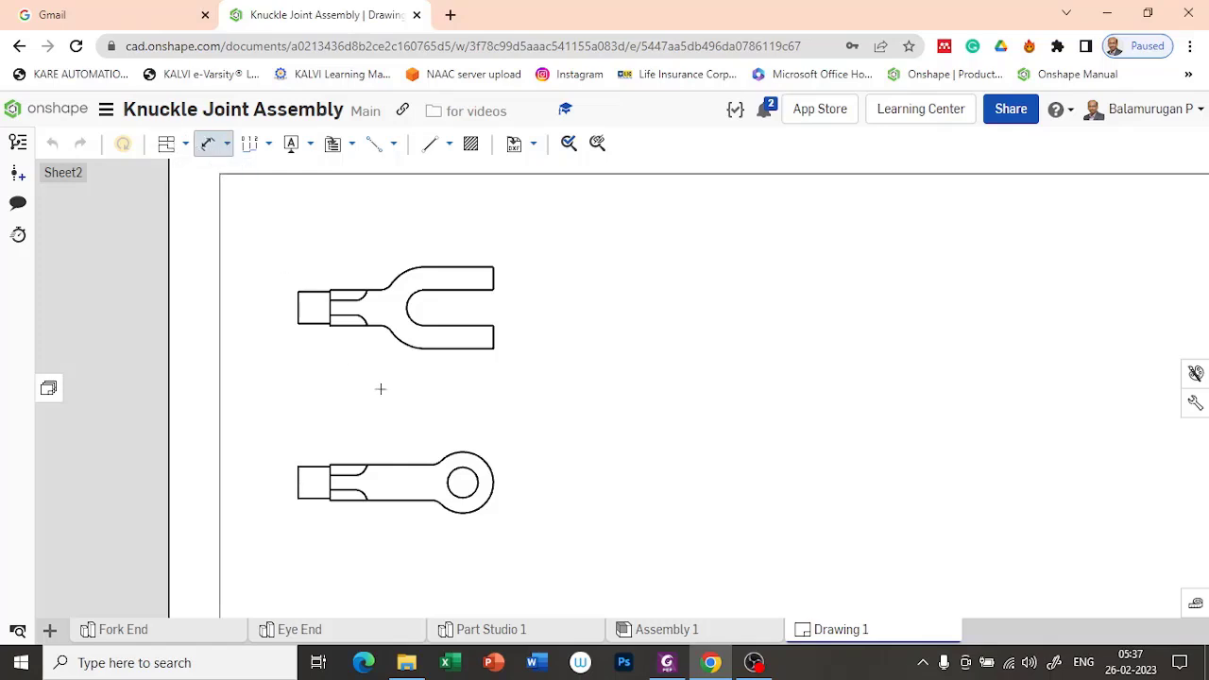
pyautogui.click(497, 481)
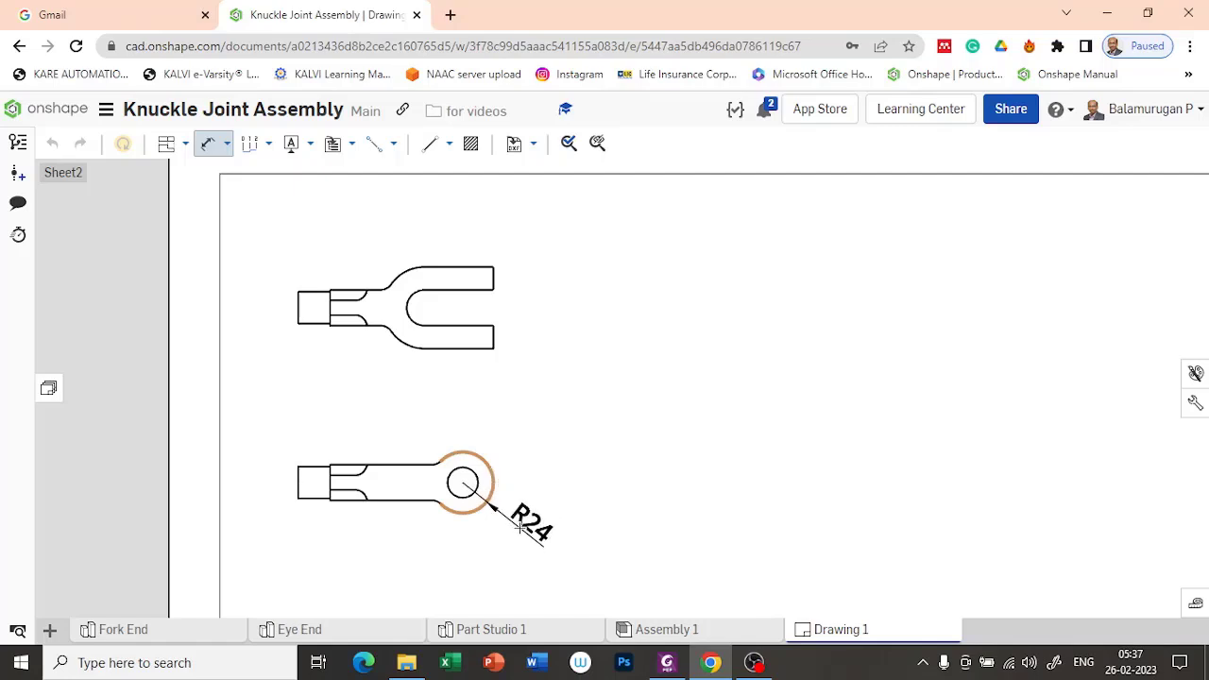
pyautogui.click(526, 531)
pyautogui.click(453, 475)
pyautogui.click(536, 460)
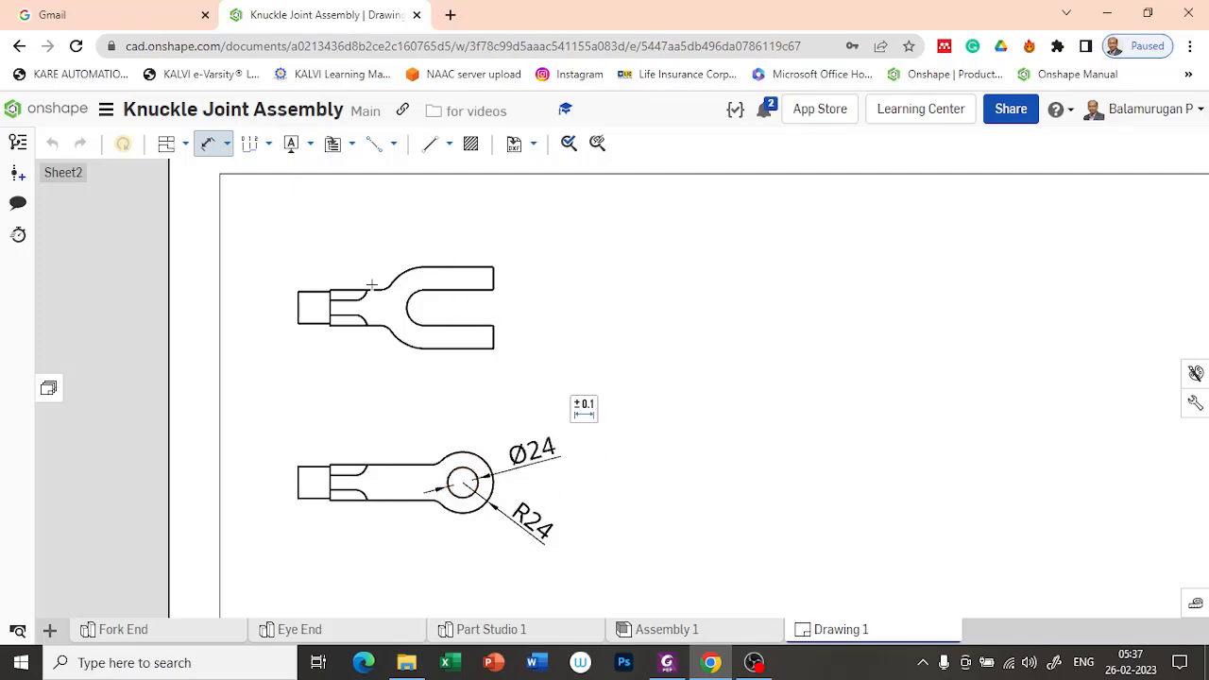
pyautogui.press('Escape')
pyautogui.click(392, 371)
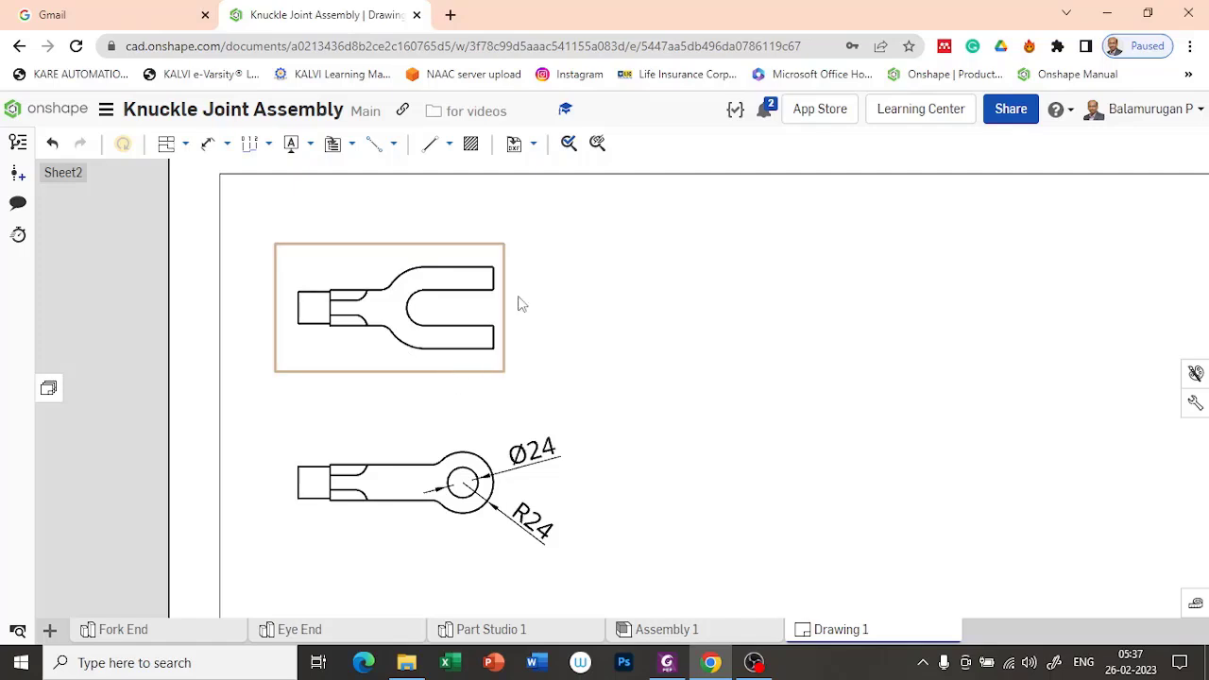
pyautogui.press('Escape')
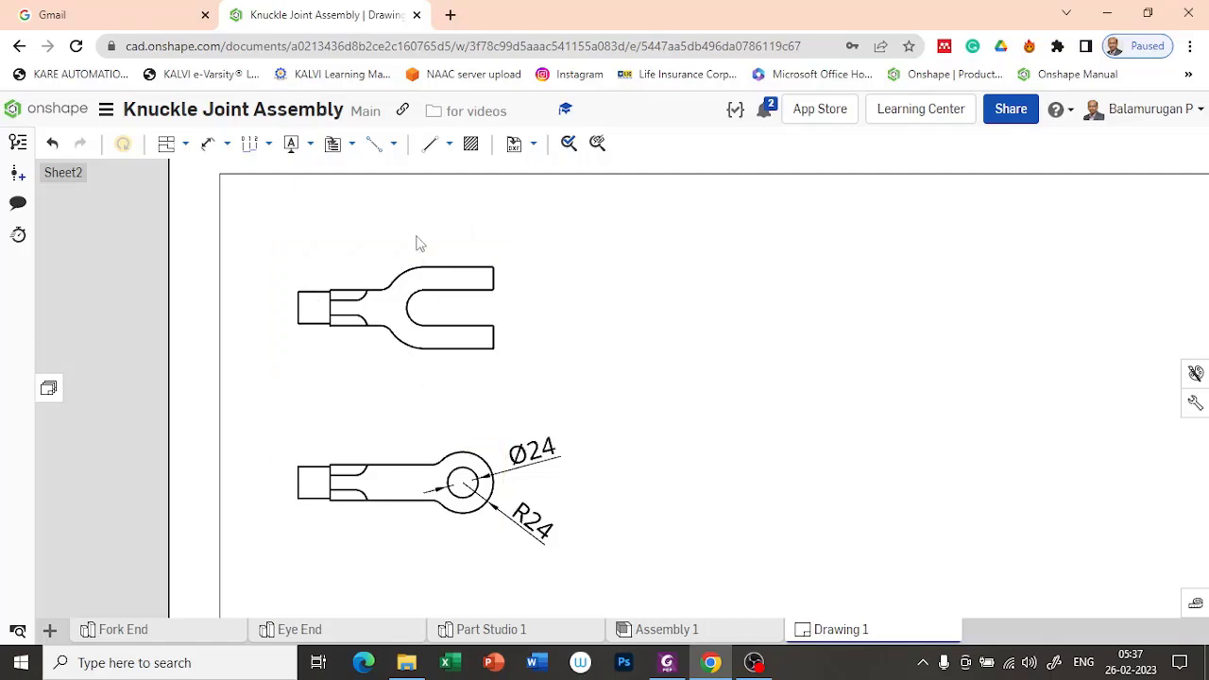
pyautogui.click(184, 143)
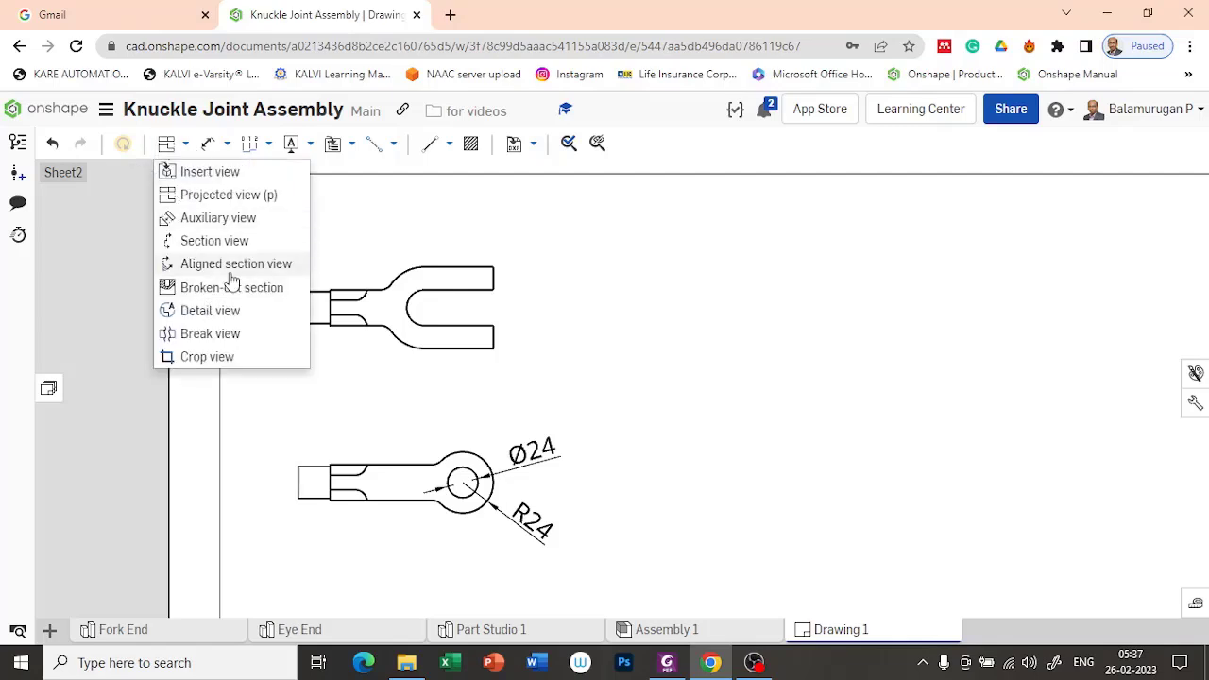
pyautogui.click(228, 289)
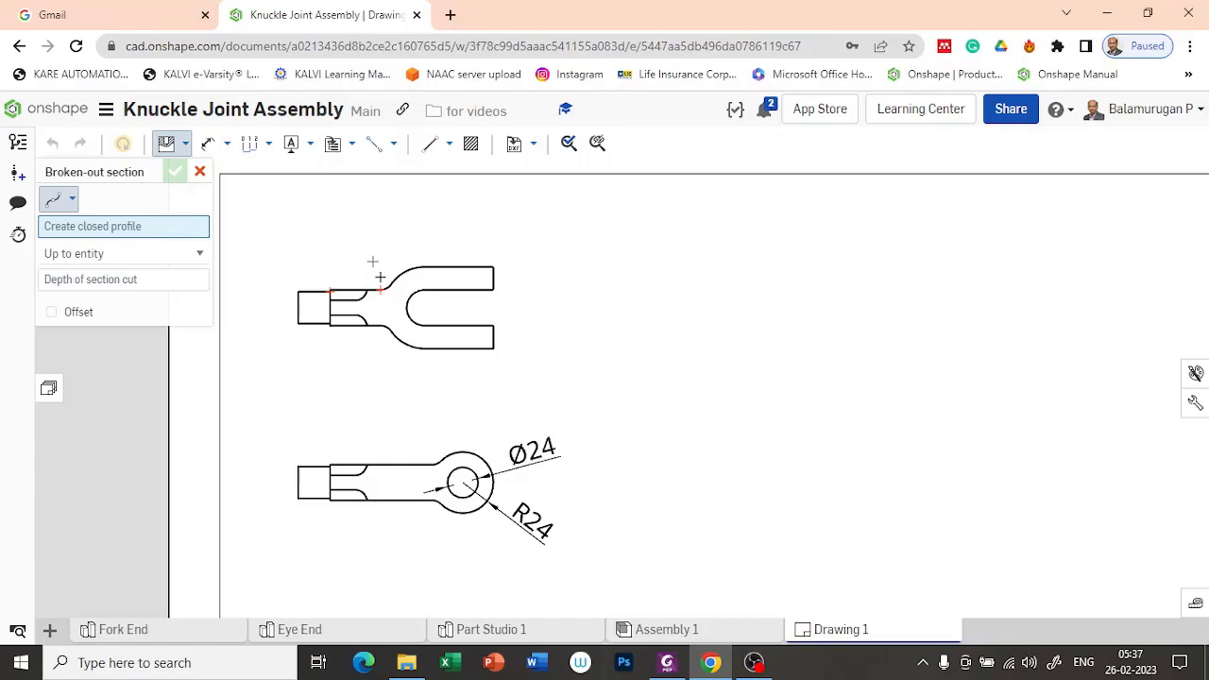
pyautogui.scroll(3, 378, 255)
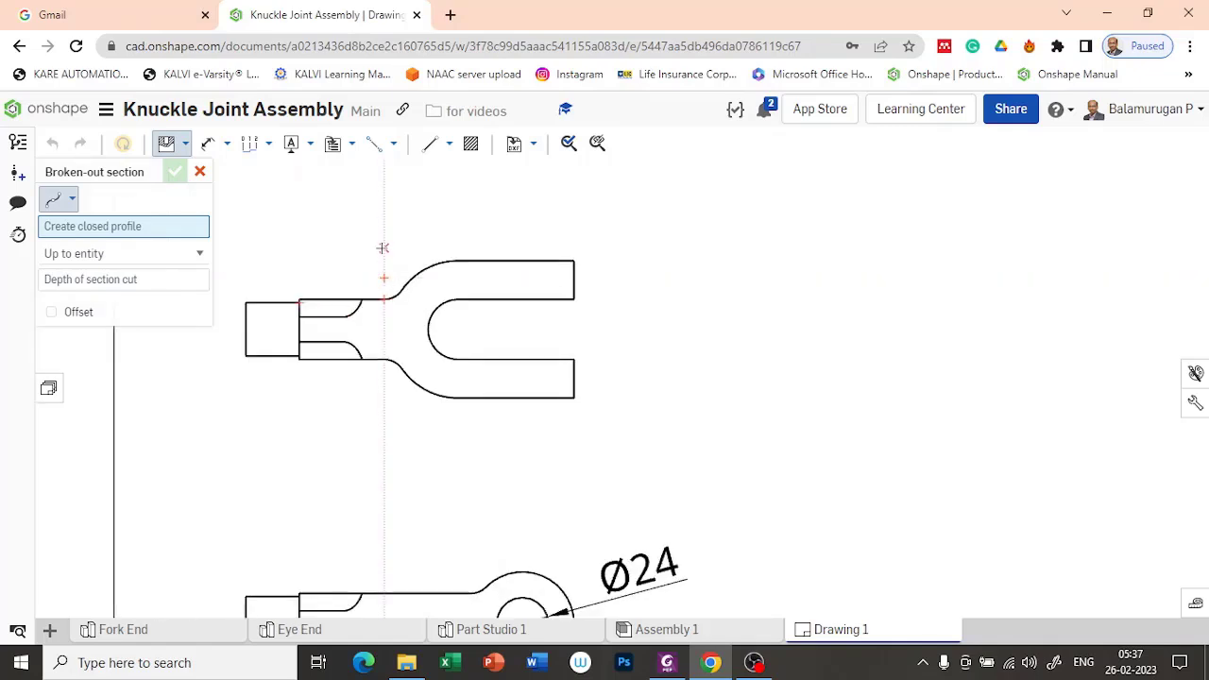
pyautogui.click(383, 248)
pyautogui.click(387, 439)
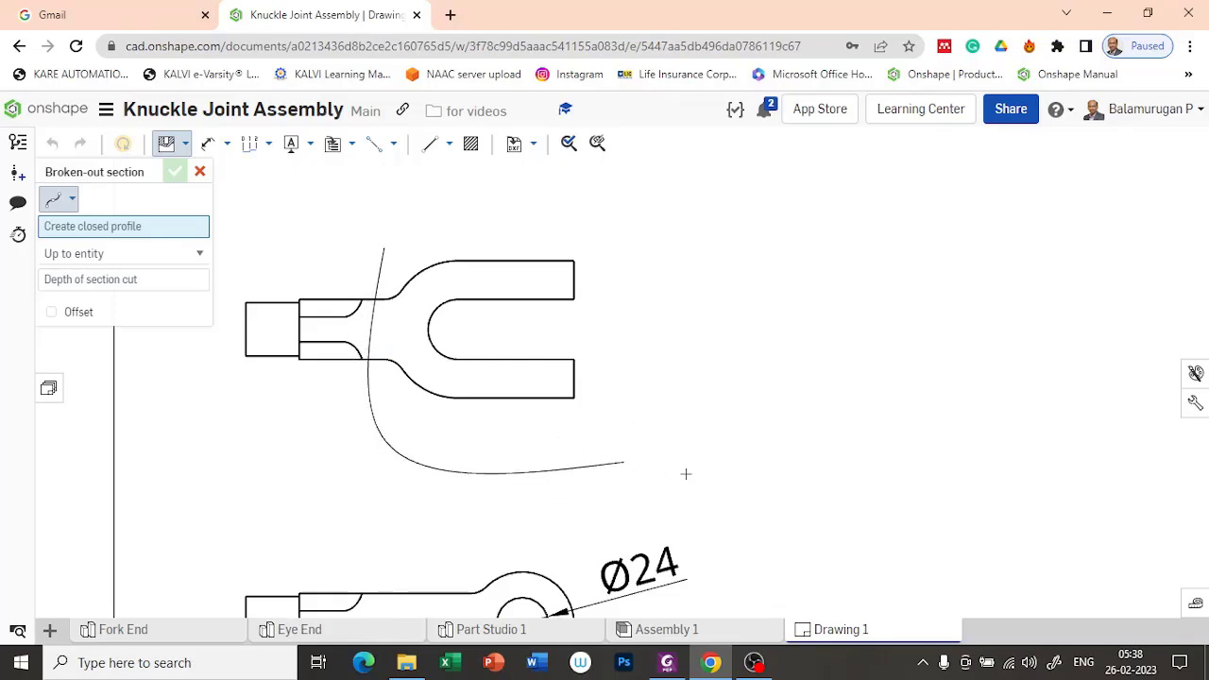
pyautogui.click(718, 397)
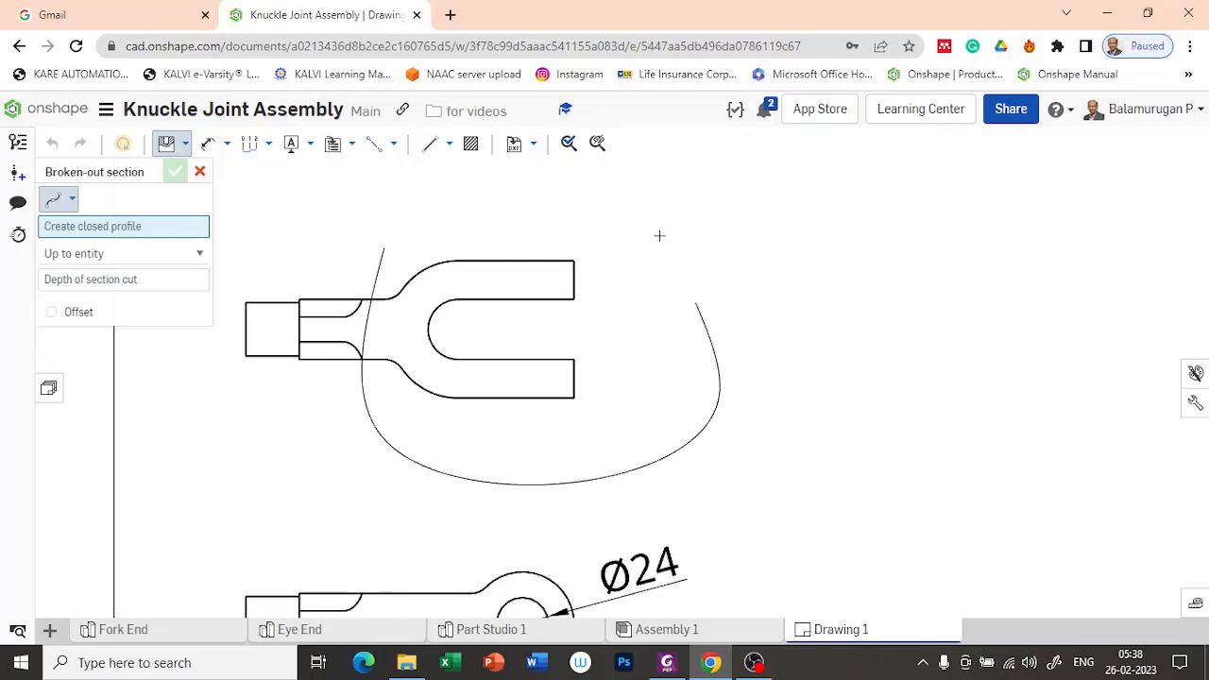
pyautogui.click(614, 209)
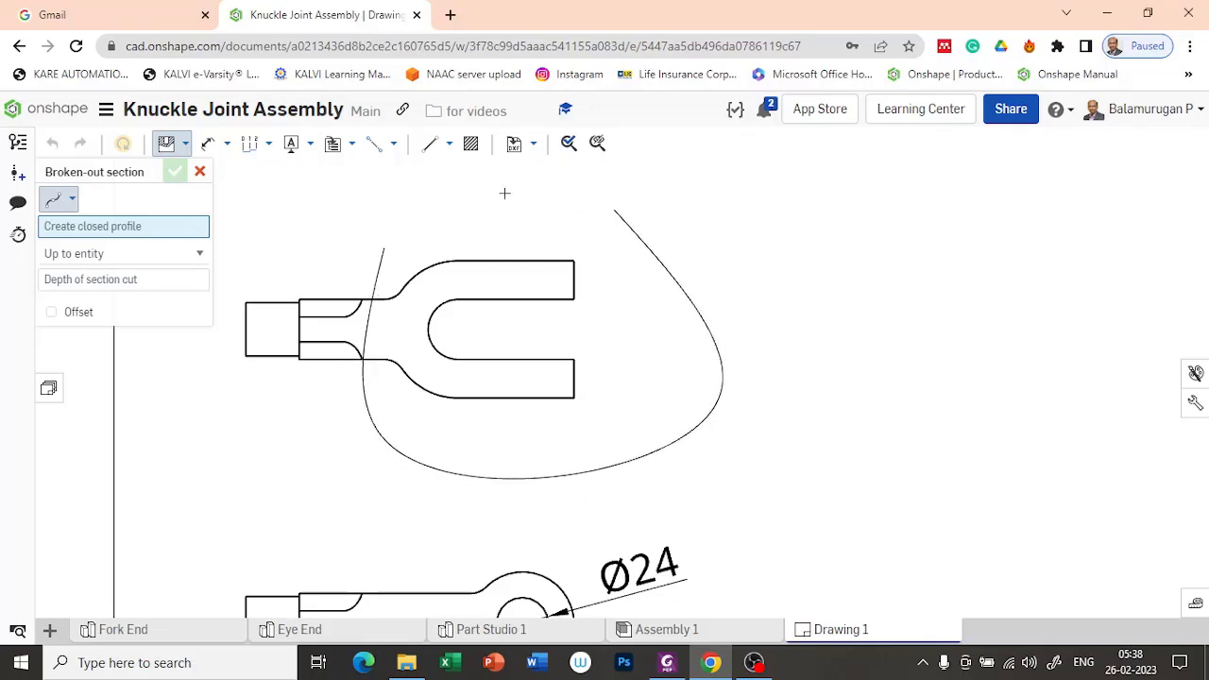
pyautogui.click(383, 247)
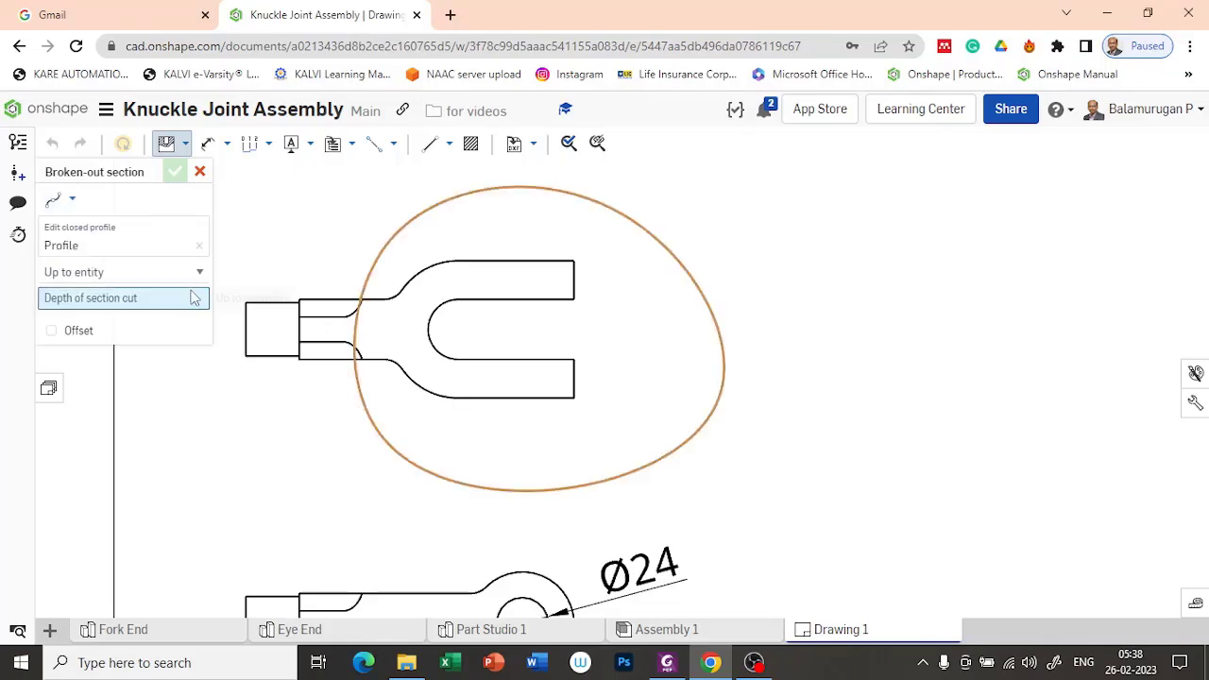
pyautogui.click(357, 335)
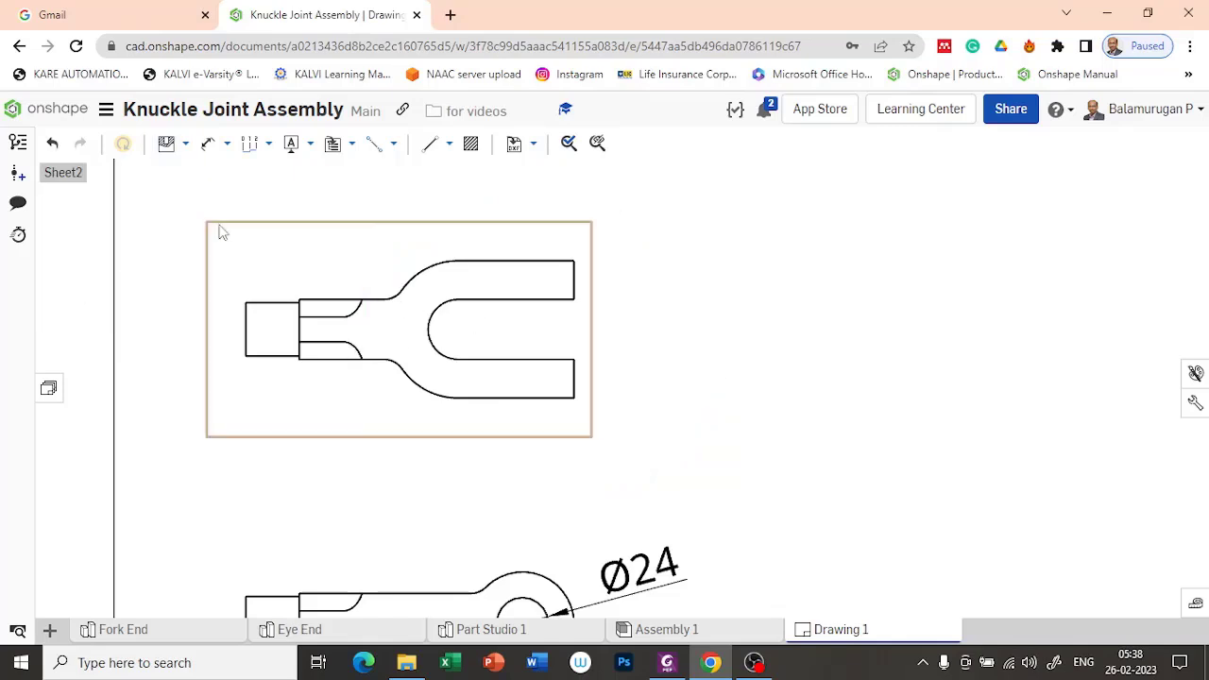
# Step: Start a broken-out section on the Fork End front view with a closed spline profile around the forked portion, beginning just above the neck
pyautogui.click(167, 144)
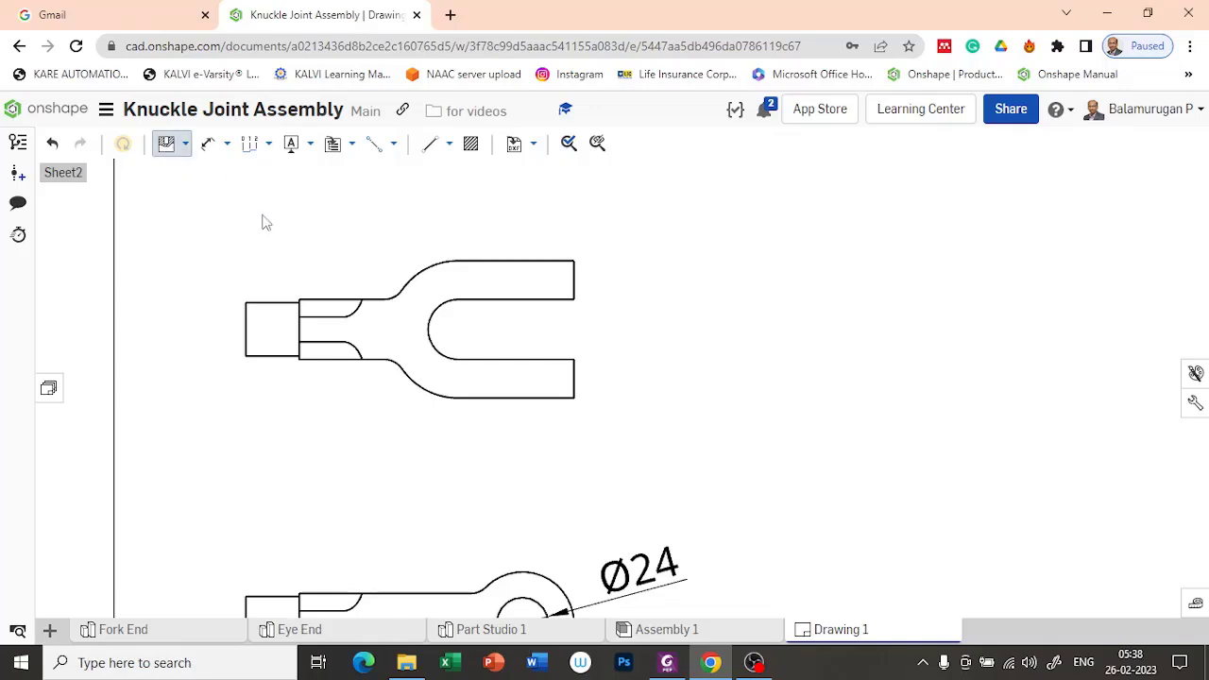
pyautogui.click(384, 278)
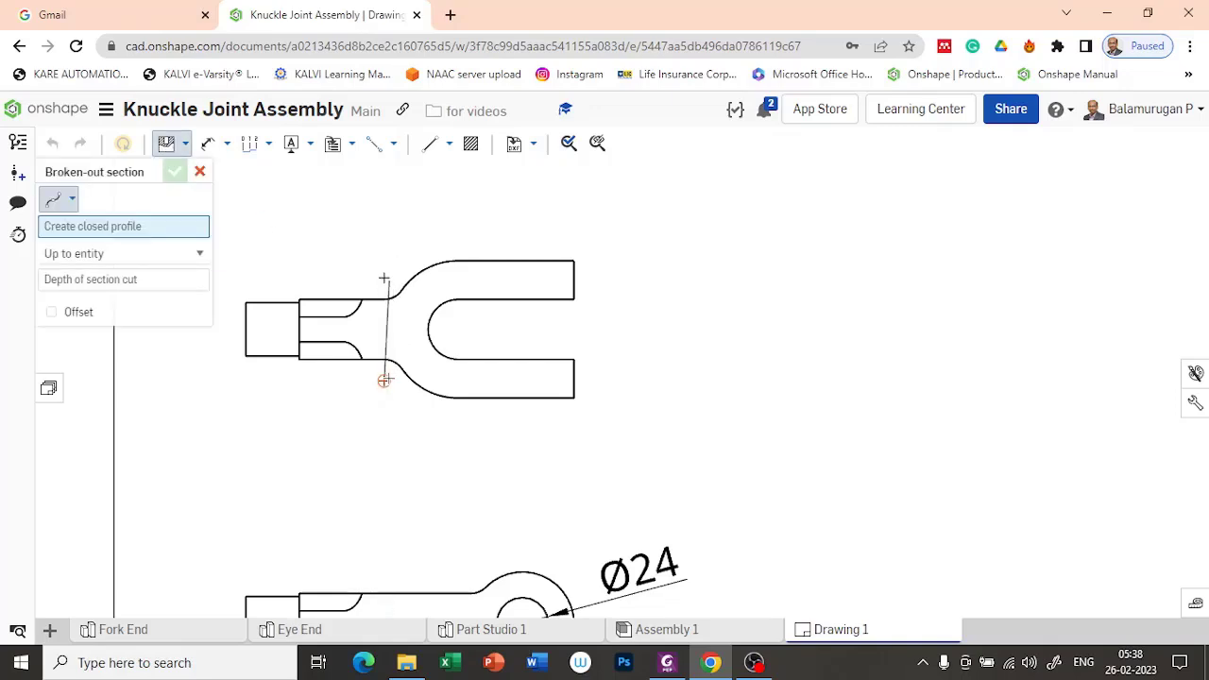
pyautogui.click(387, 378)
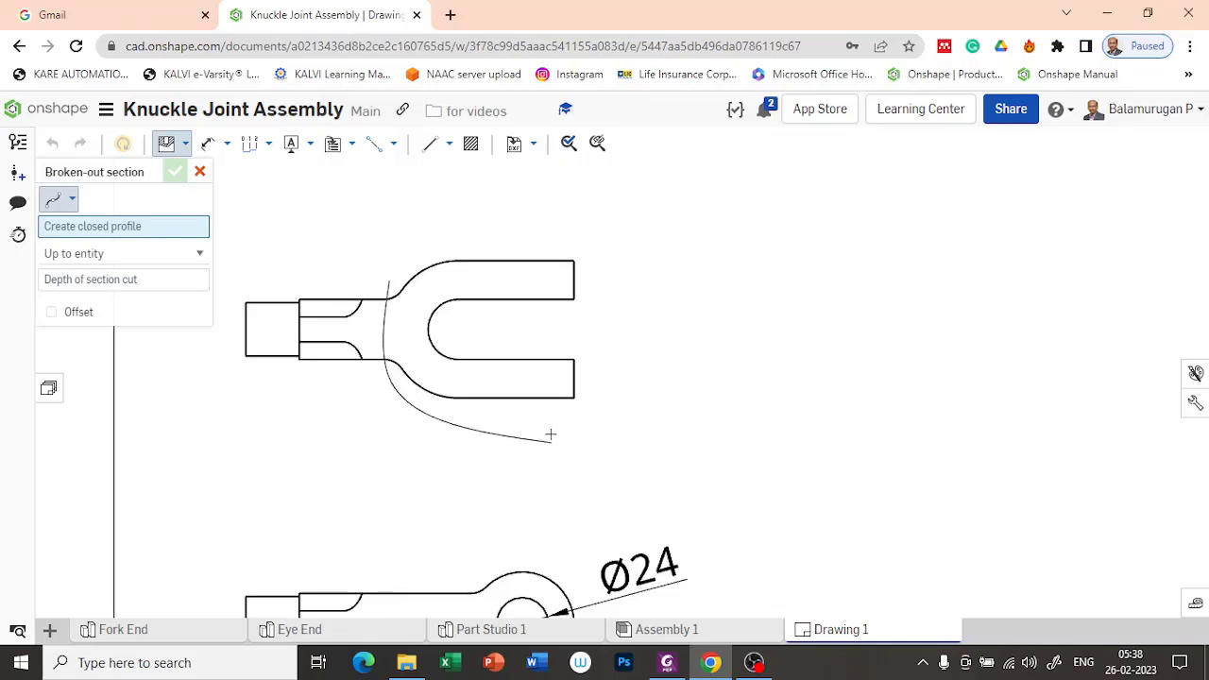
pyautogui.click(574, 412)
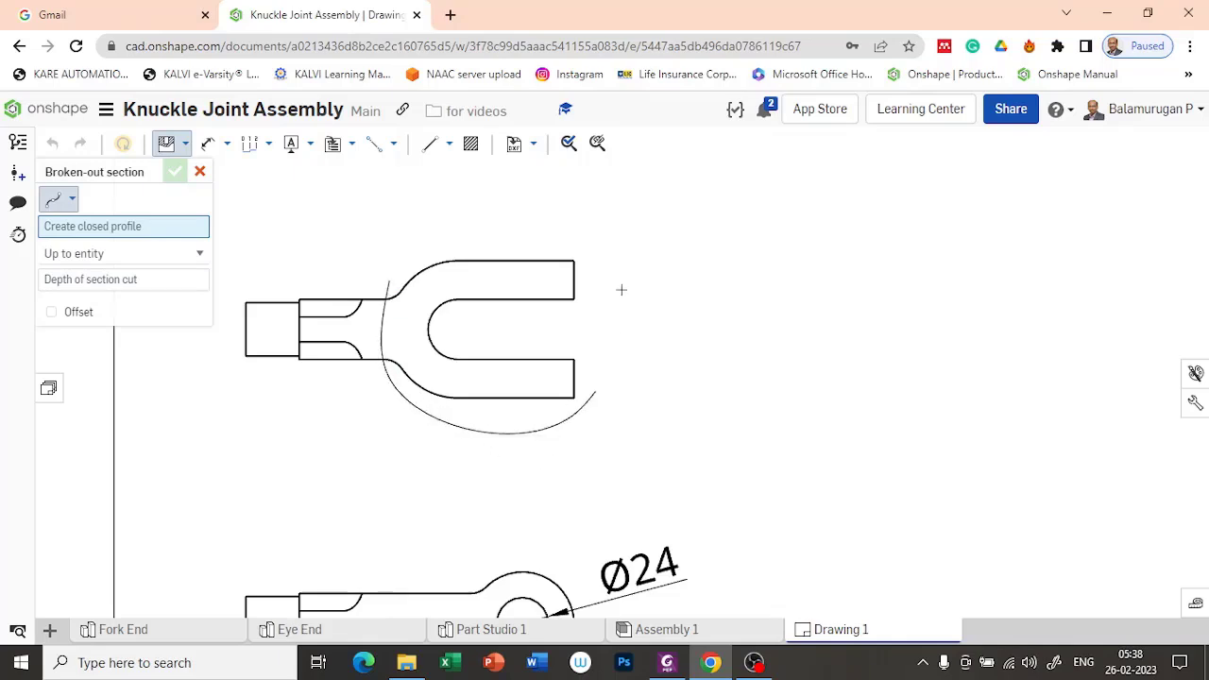
pyautogui.click(587, 245)
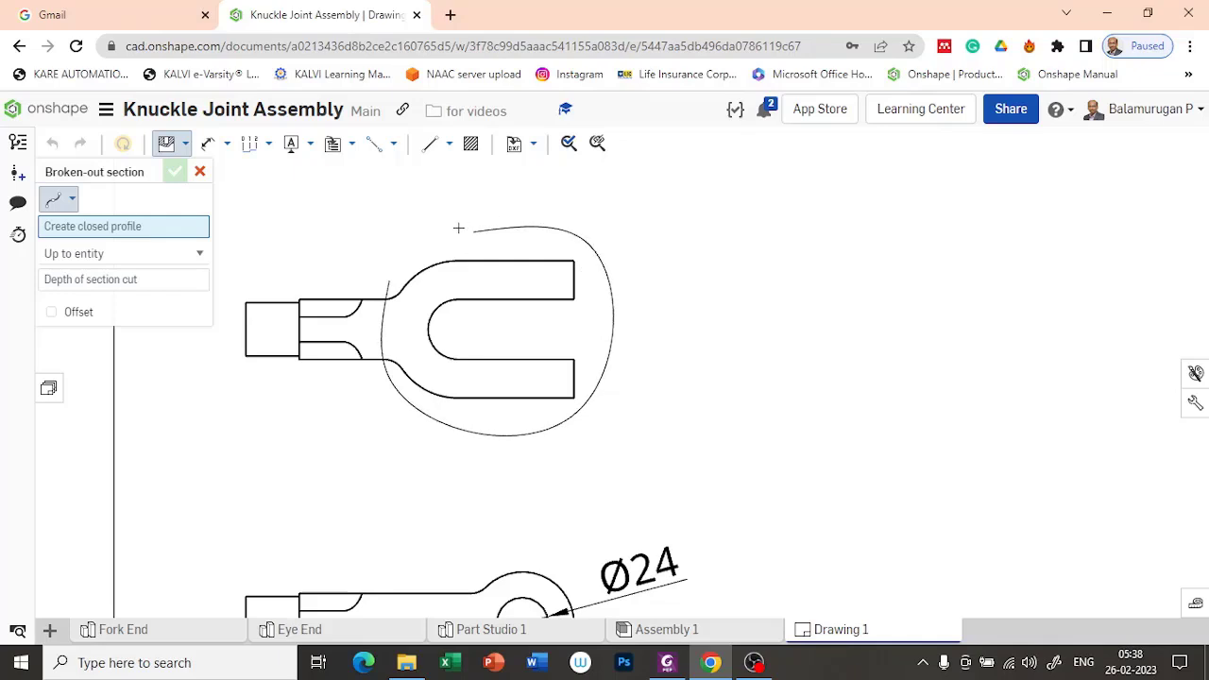
pyautogui.click(390, 279)
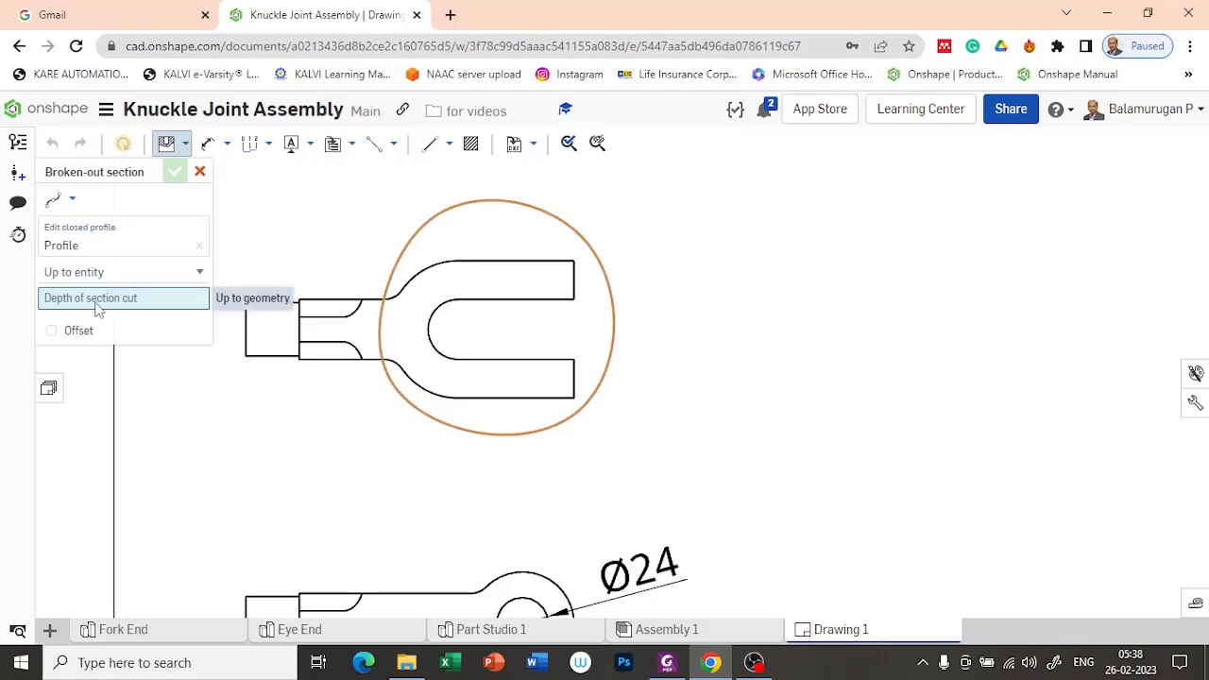
# Step: Cut the broken-out section up to the lowest point of the projected view's outer arc with a 25 mm offset, and apply it
pyautogui.scroll(-2, 235, 293)
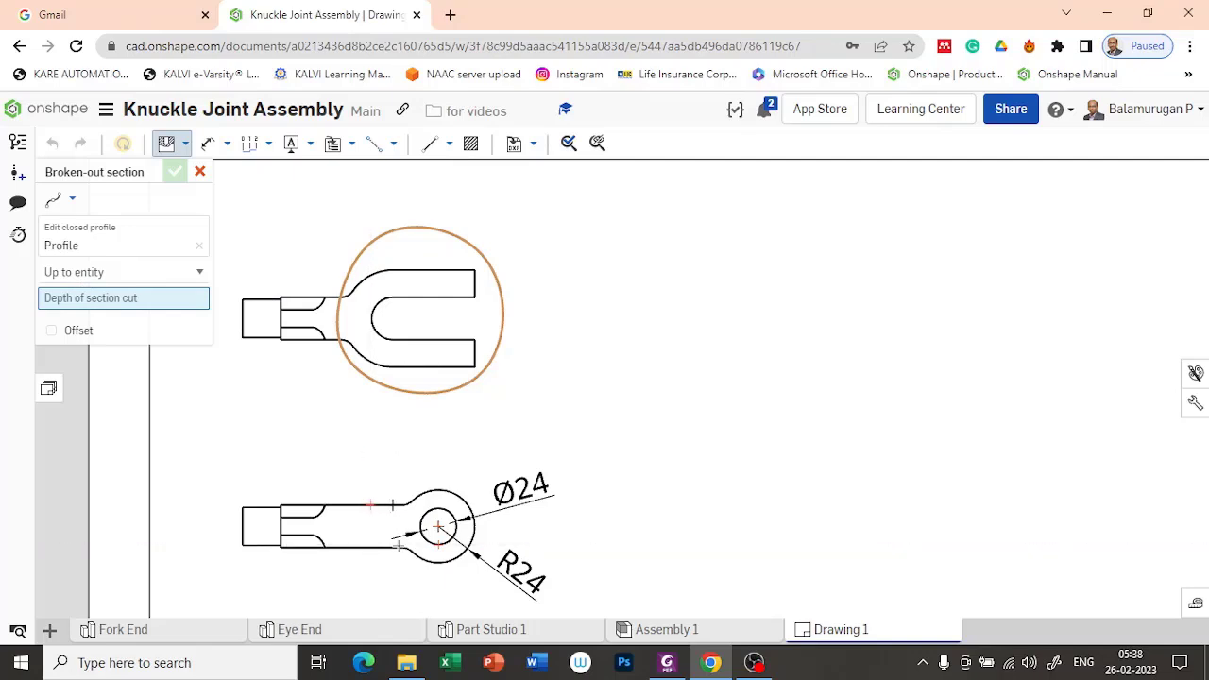
pyautogui.click(438, 525)
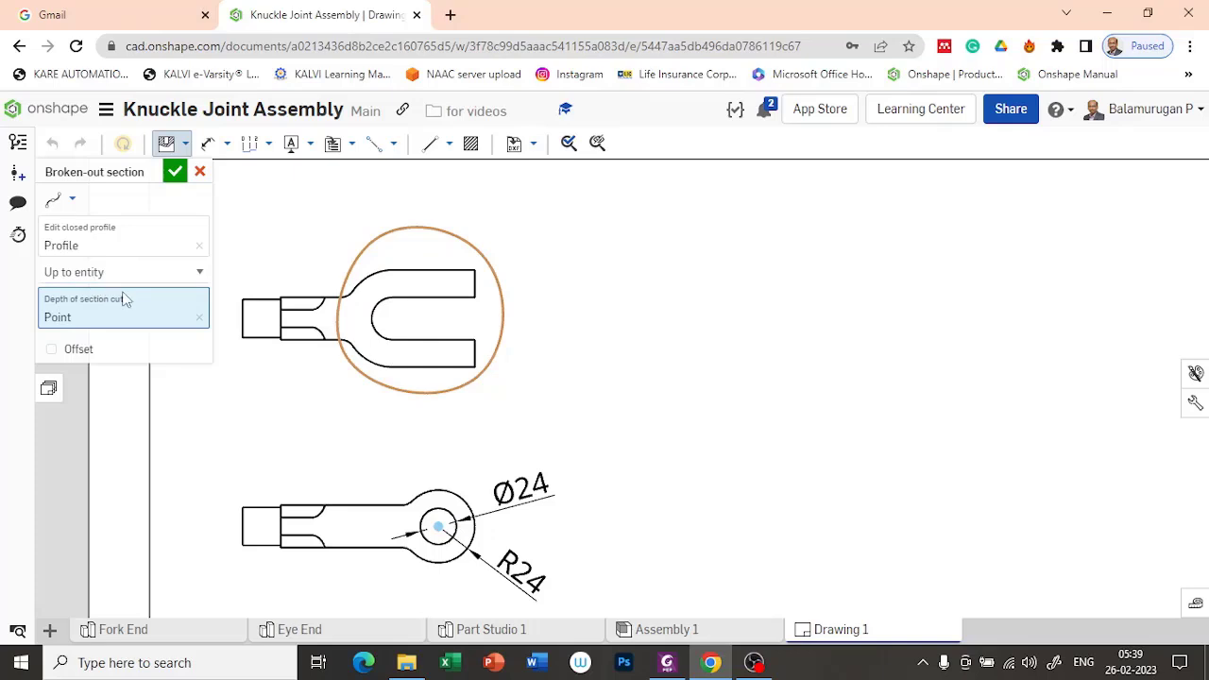
pyautogui.click(199, 317)
pyautogui.click(51, 331)
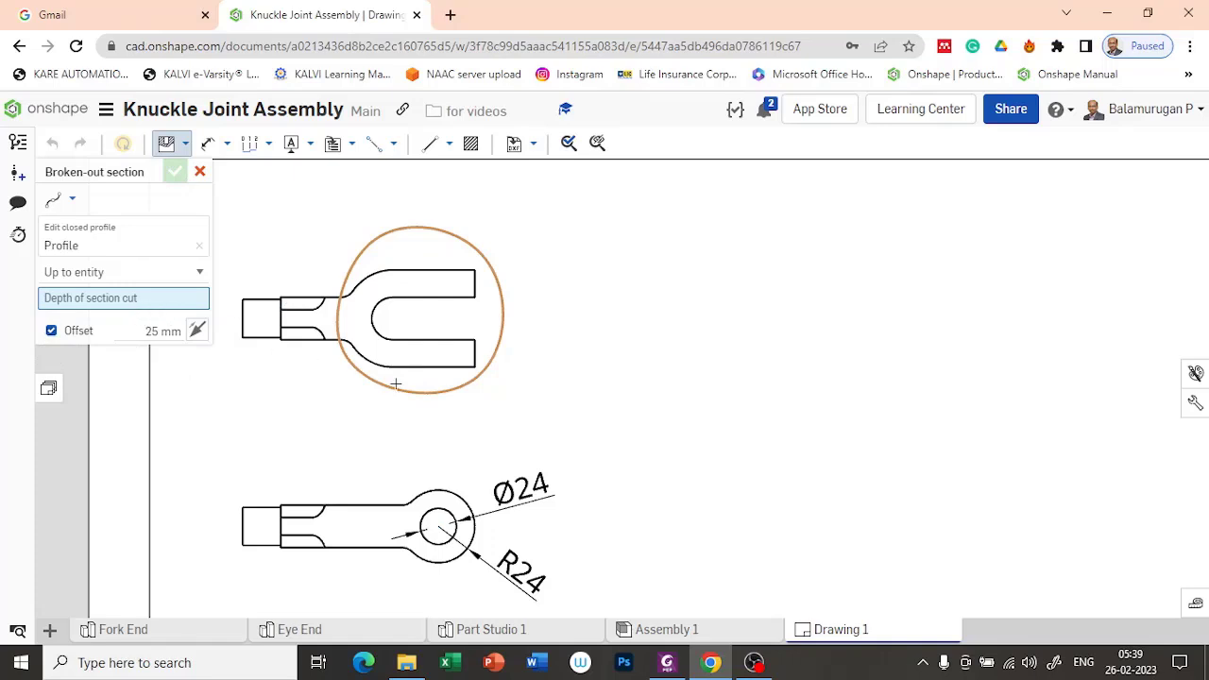
pyautogui.click(438, 562)
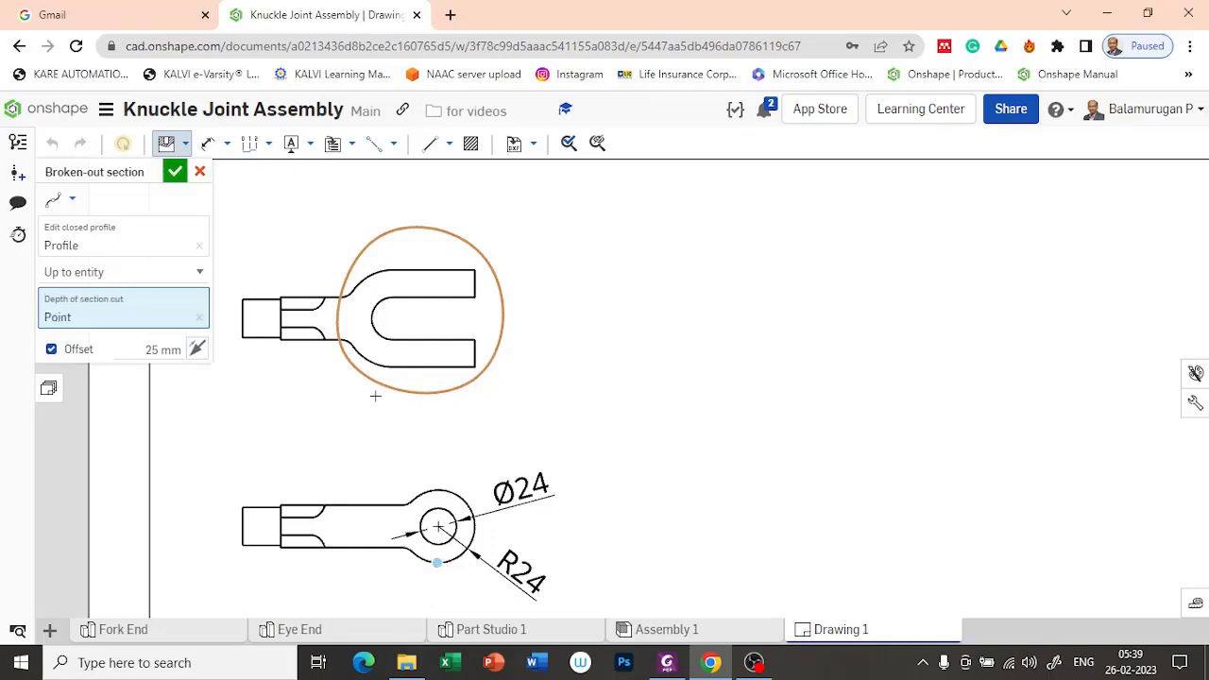
pyautogui.moveTo(262, 433)
pyautogui.mouseDown(button='middle')
pyautogui.moveTo(246, 411)
pyautogui.moveTo(293, 429)
pyautogui.mouseUp(button='middle')
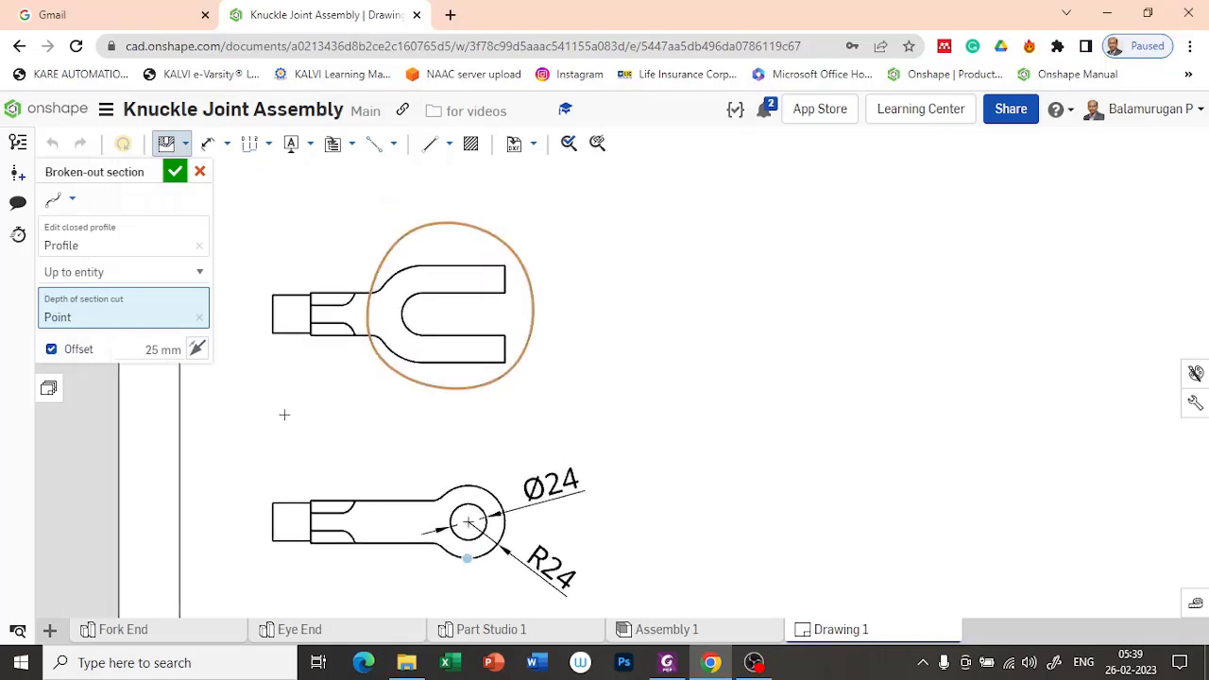
pyautogui.click(177, 174)
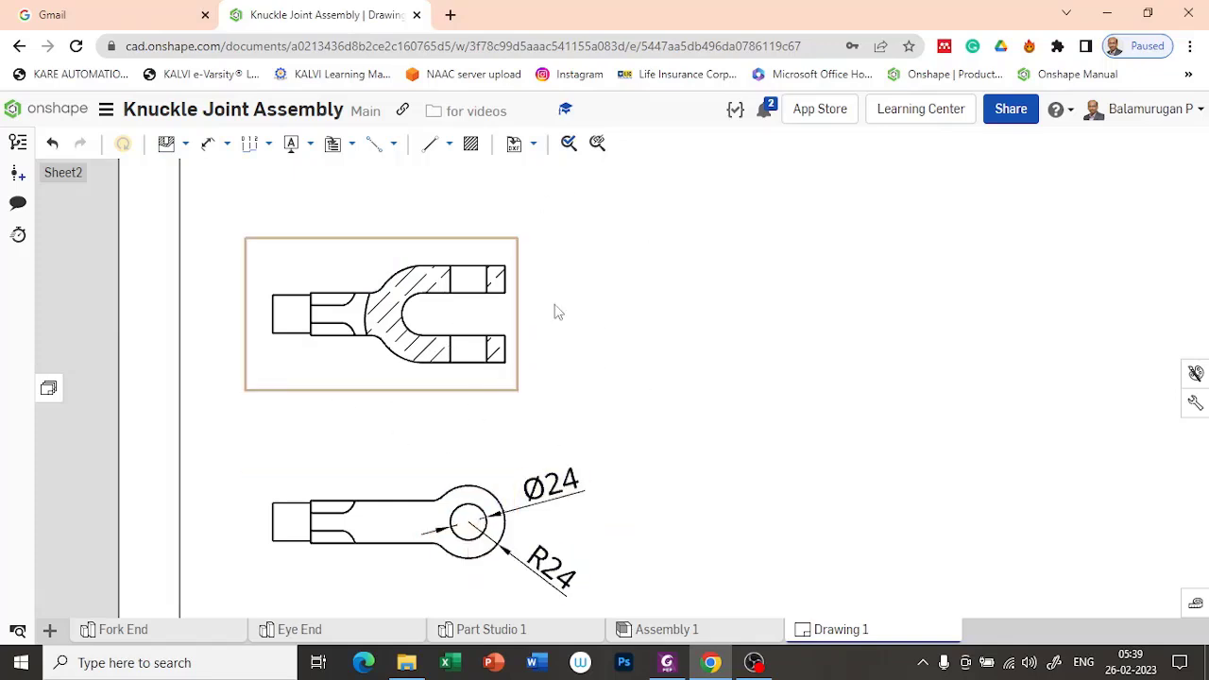
# Step: Set the drawing's view and region hatch pattern to ANSI, using ANSI31 general
pyautogui.moveTo(522, 423)
pyautogui.mouseDown(button='middle')
pyautogui.moveTo(523, 384)
pyautogui.moveTo(510, 427)
pyautogui.mouseUp(button='middle')
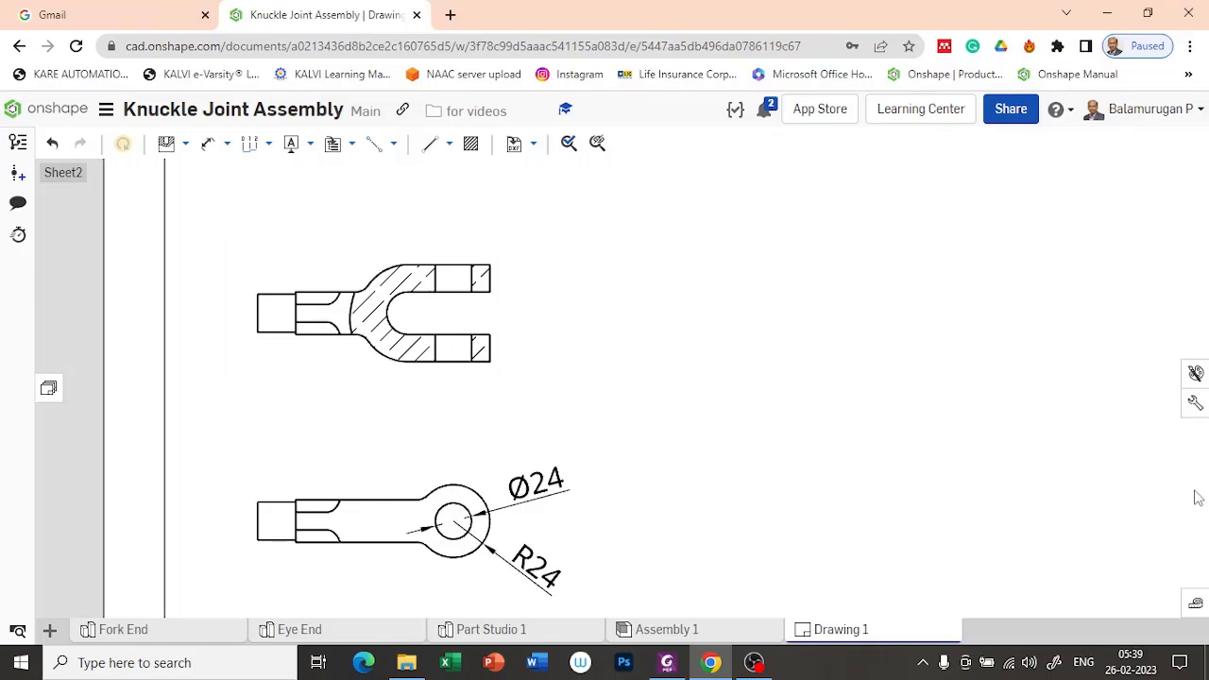
pyautogui.click(1193, 407)
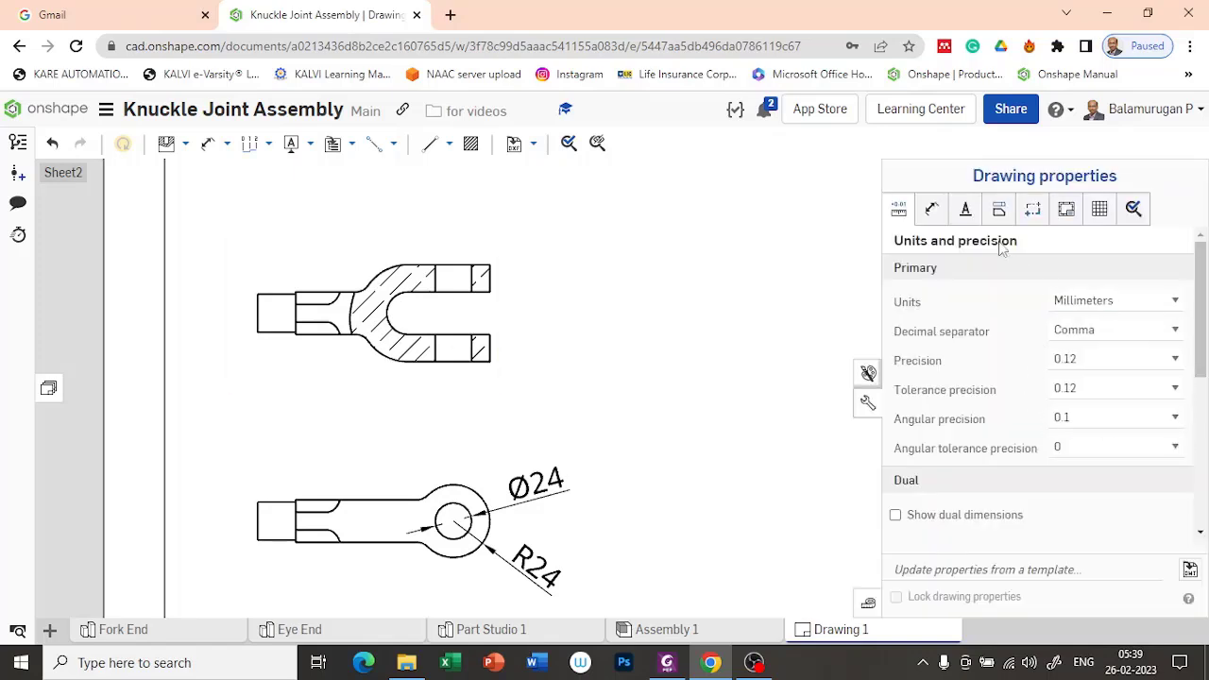
pyautogui.click(1002, 213)
pyautogui.scroll(-10, 1075, 369)
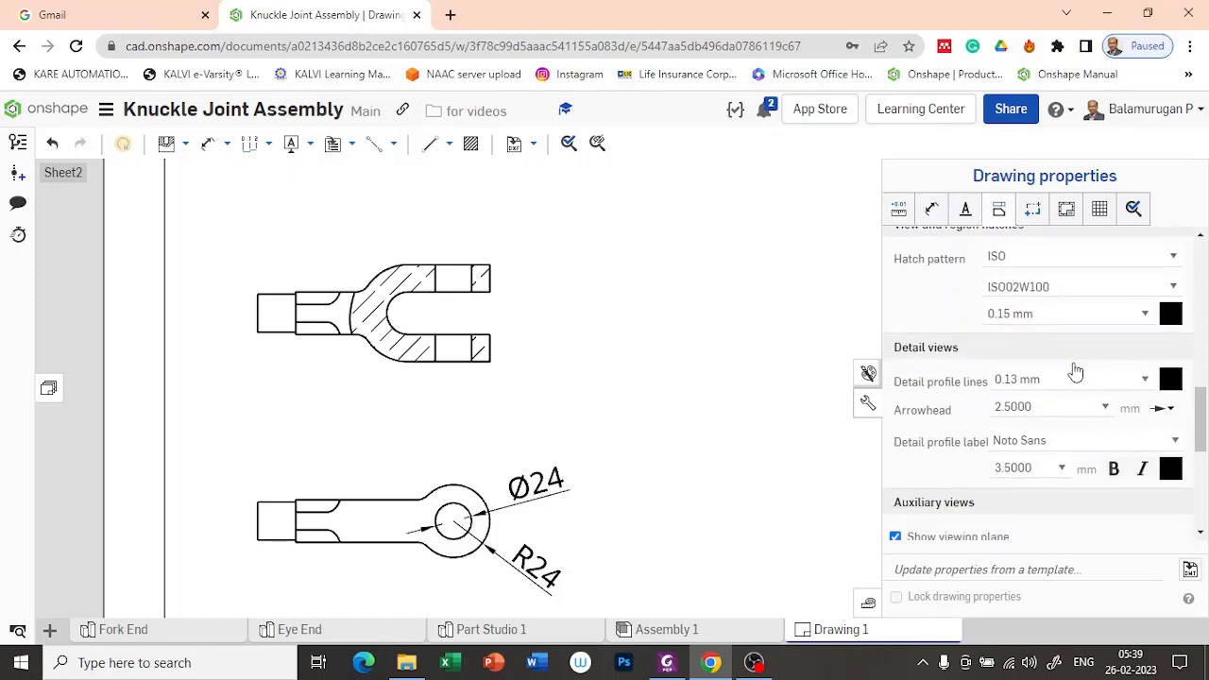
pyautogui.click(1166, 257)
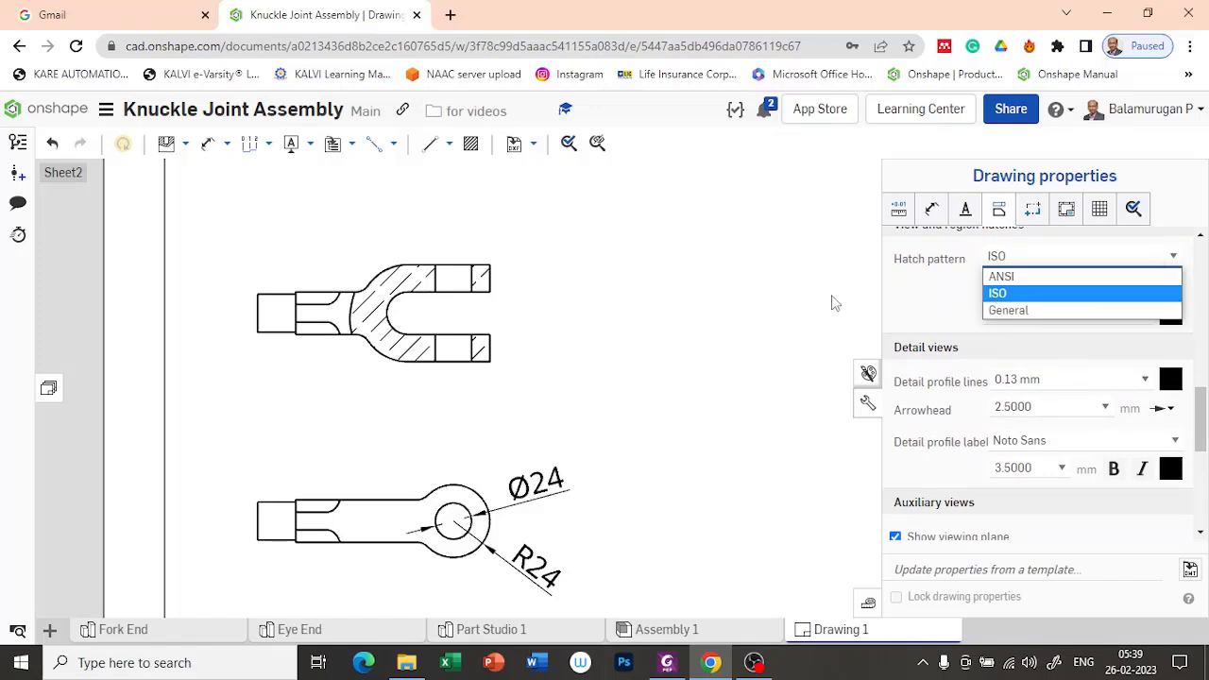
pyautogui.click(1030, 311)
pyautogui.click(1046, 287)
pyautogui.click(1058, 258)
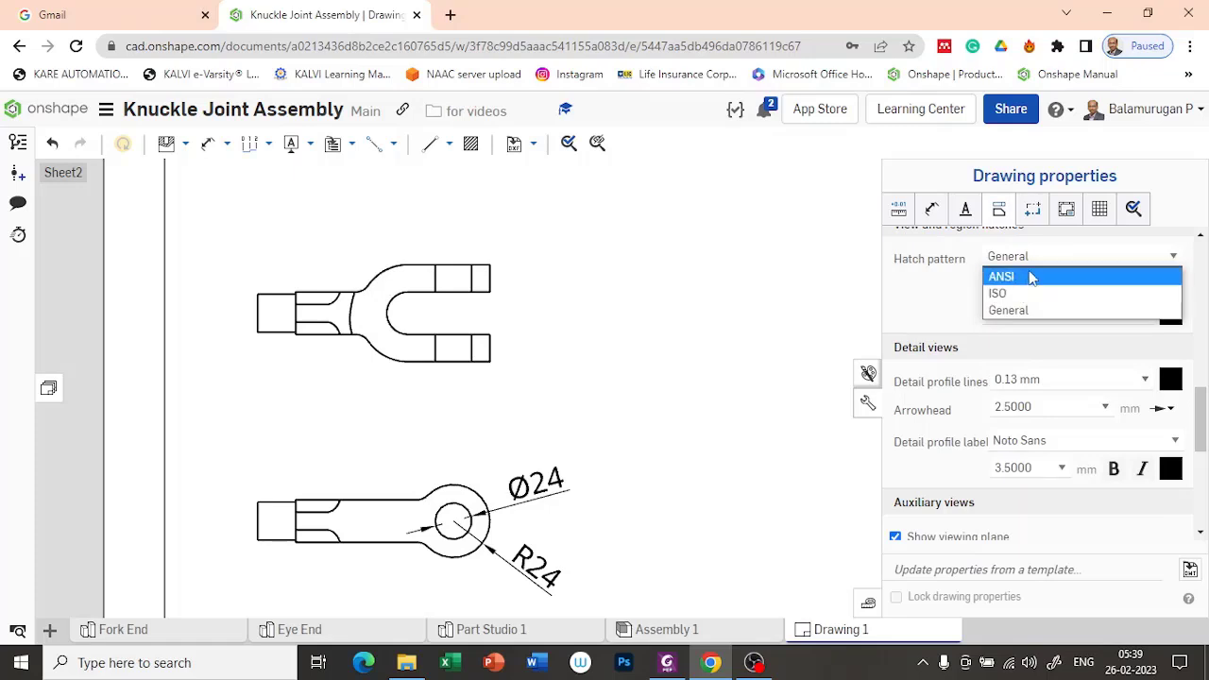
pyautogui.click(1032, 277)
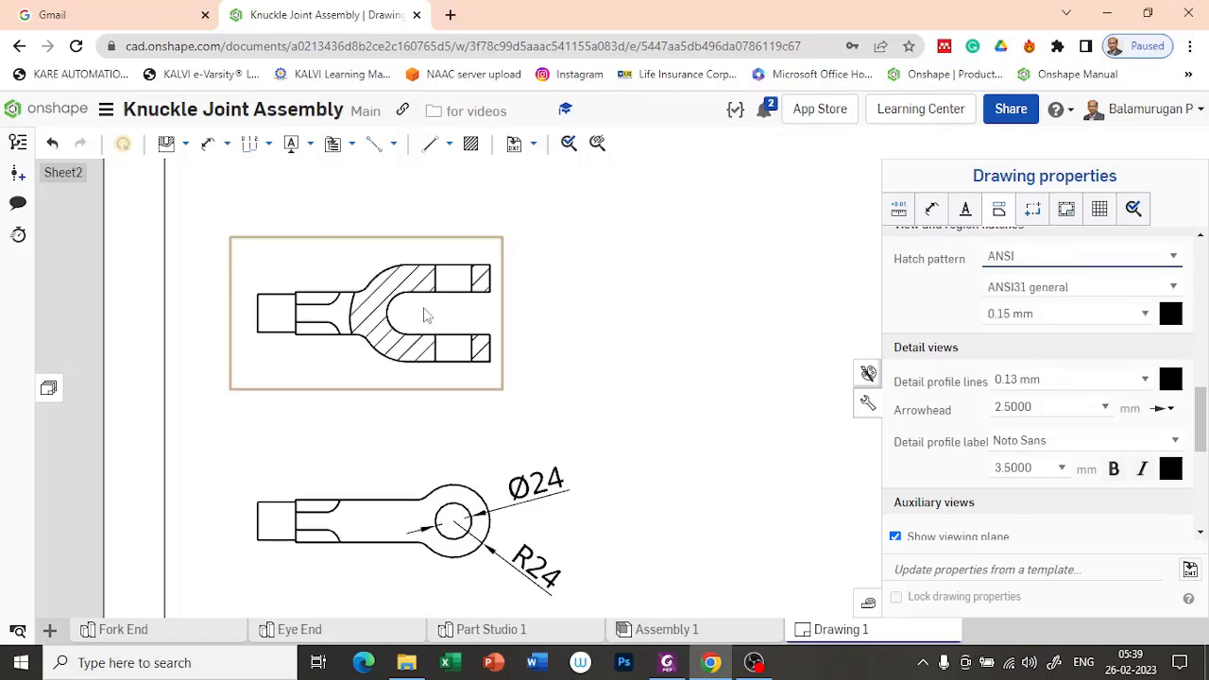
pyautogui.click(812, 263)
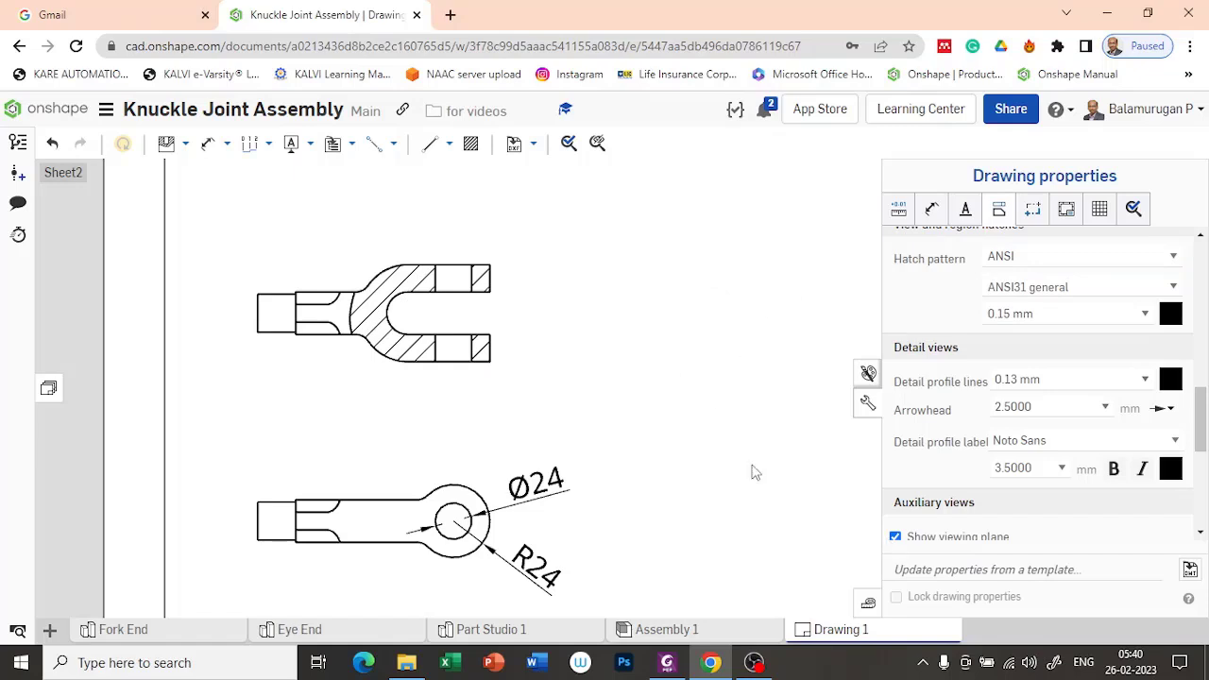
pyautogui.click(864, 407)
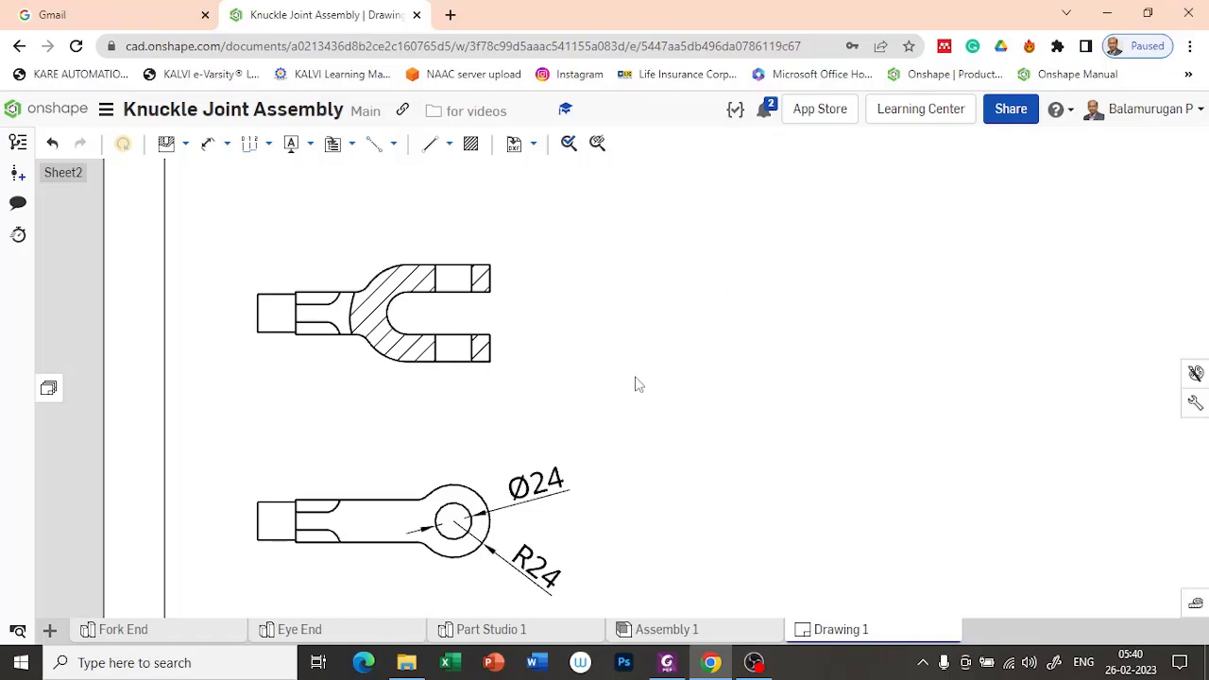
pyautogui.scroll(-3, 609, 376)
pyautogui.scroll(3, 612, 344)
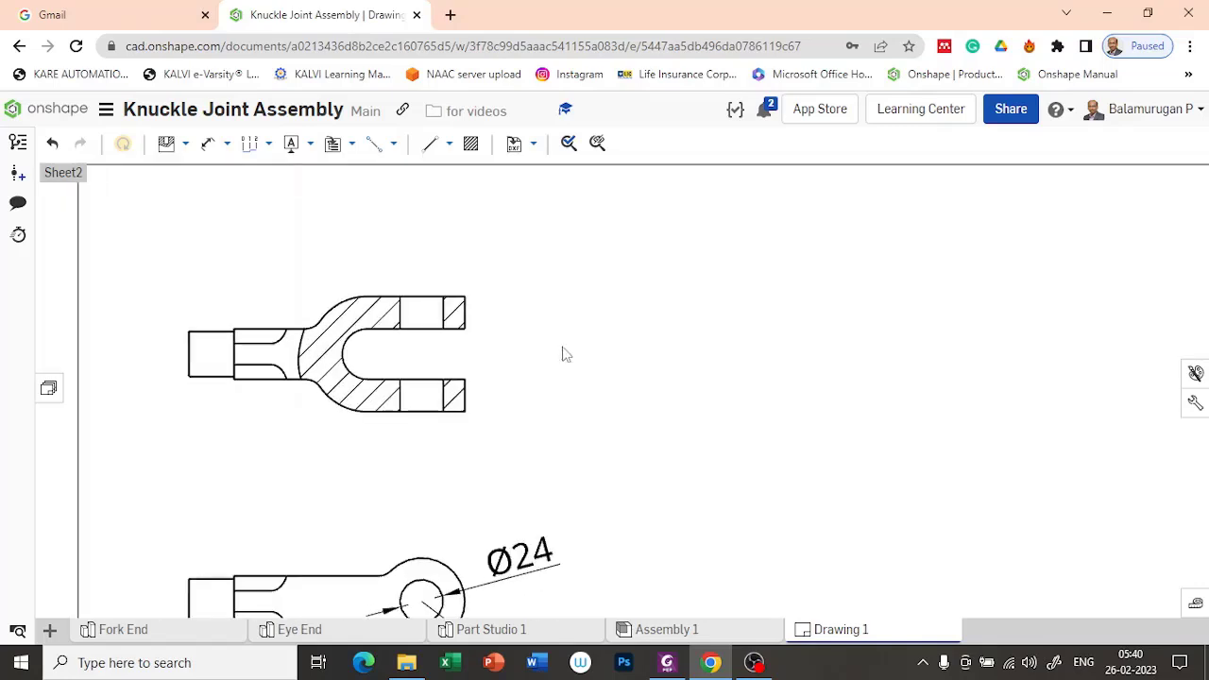
pyautogui.scroll(-3, 707, 372)
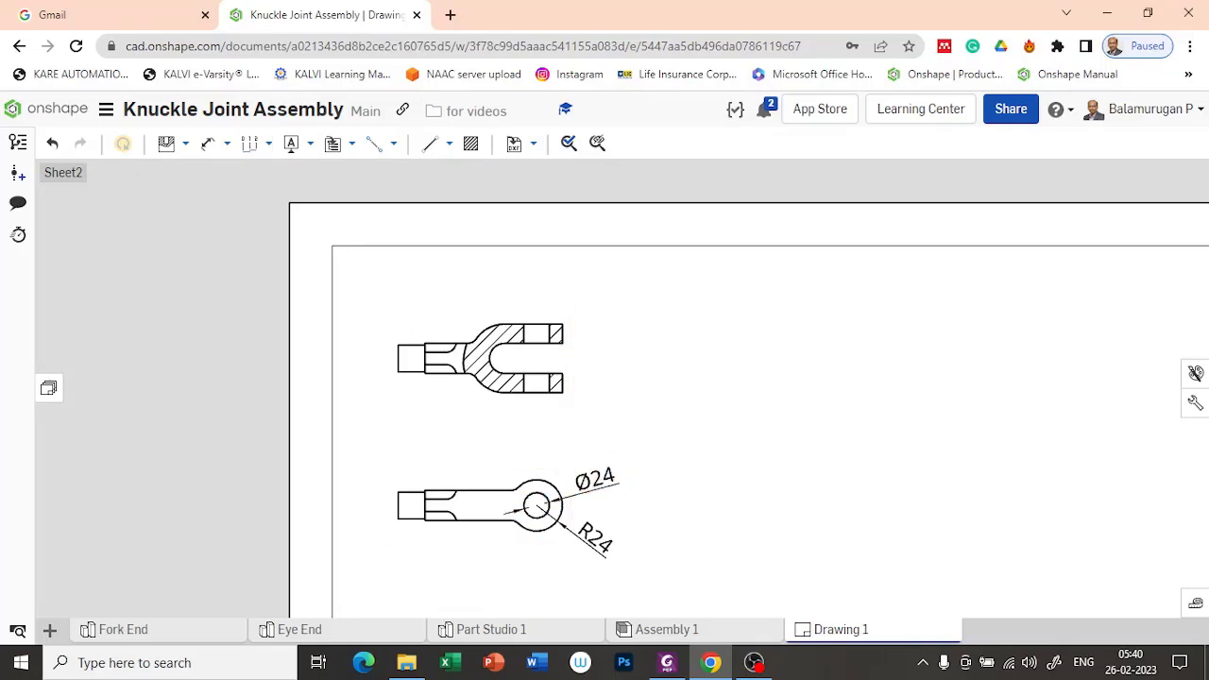
pyautogui.click(206, 146)
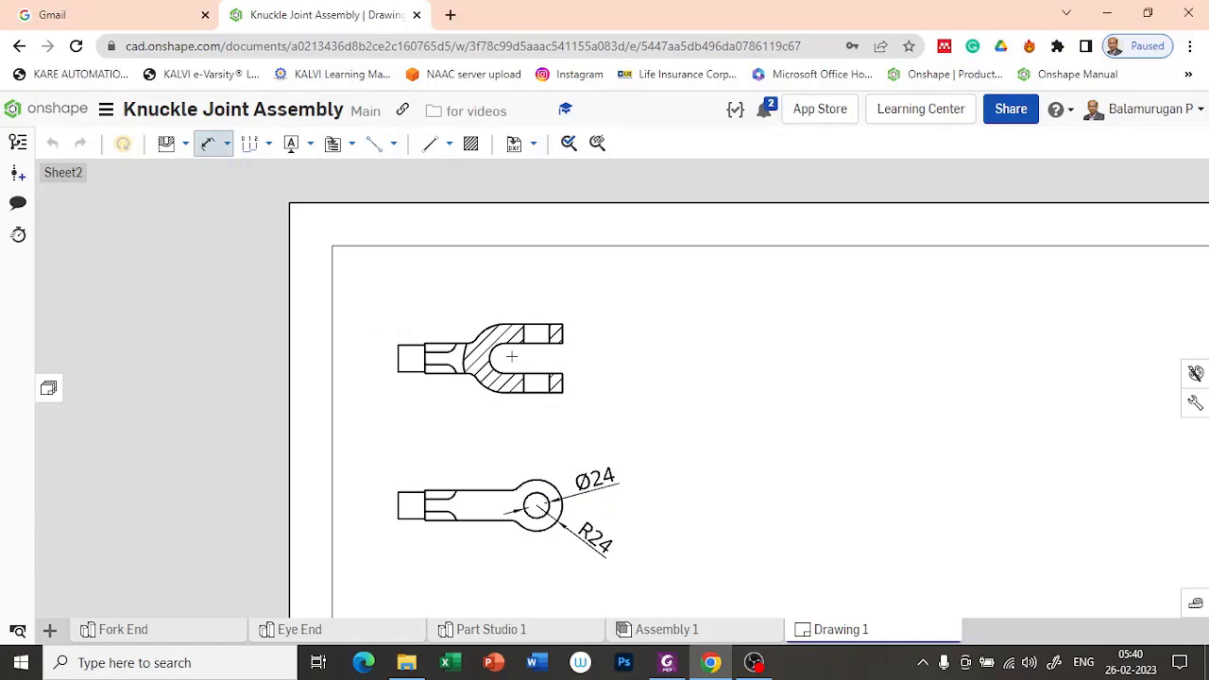
pyautogui.scroll(2, 511, 356)
pyautogui.press('Escape')
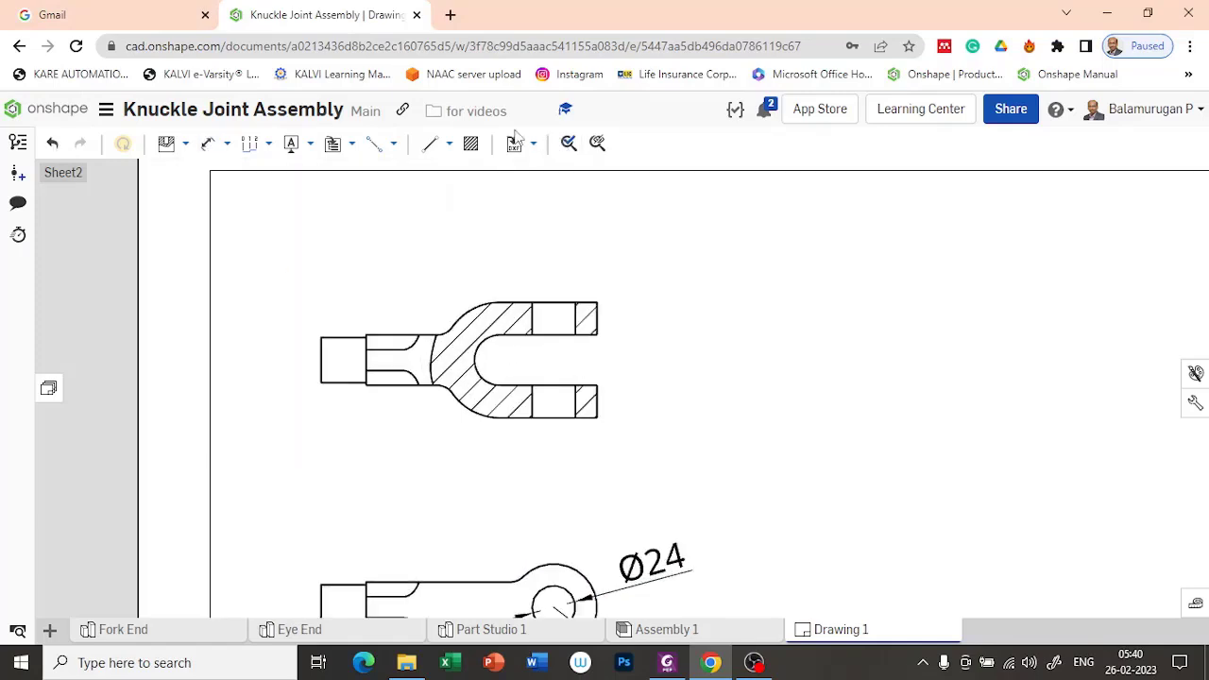
# Step: Add centermarks to the slot's inner arc in the sectioned Fork End view and to the pin hole in the projected view
pyautogui.click(394, 145)
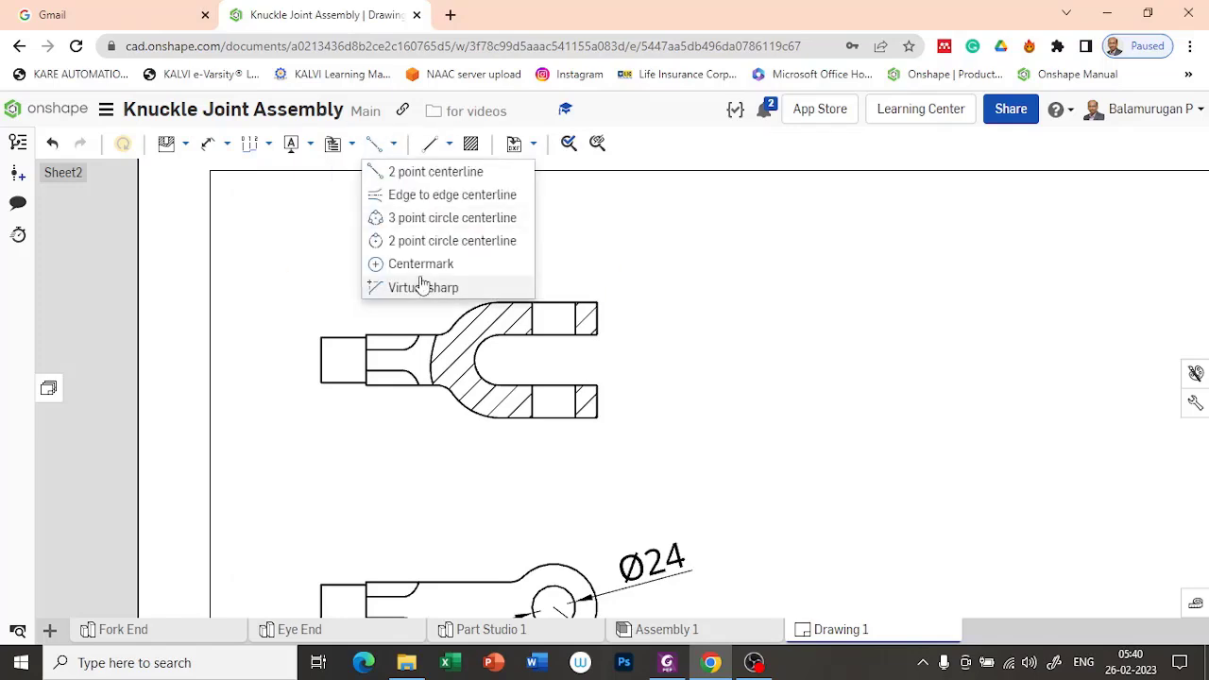
pyautogui.click(416, 266)
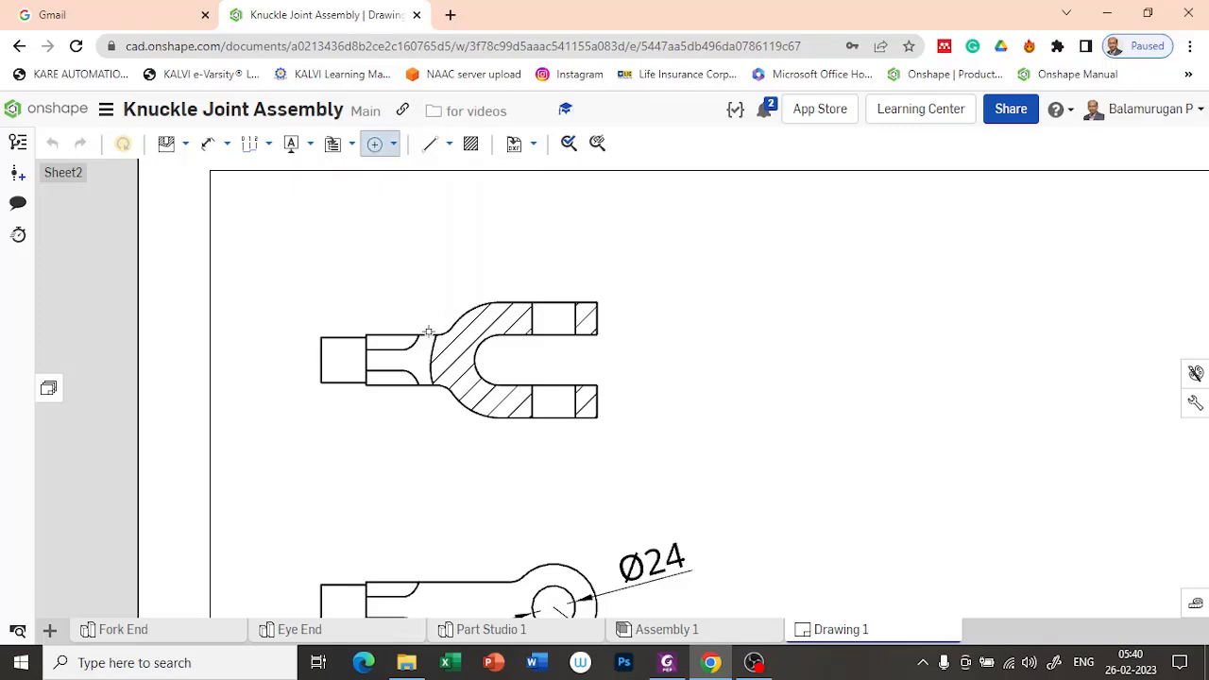
pyautogui.click(489, 338)
pyautogui.scroll(-3, 540, 446)
pyautogui.scroll(3, 559, 535)
pyautogui.scroll(3, 513, 412)
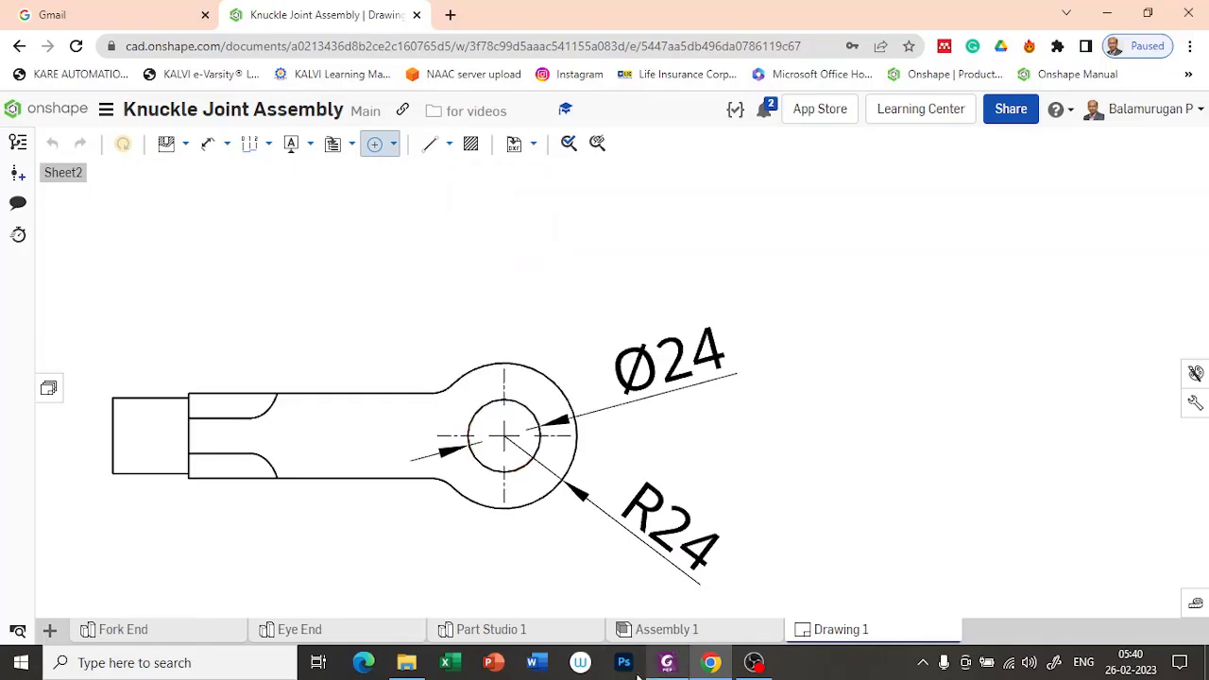
pyautogui.scroll(-3, 342, 370)
pyautogui.scroll(-1, 343, 369)
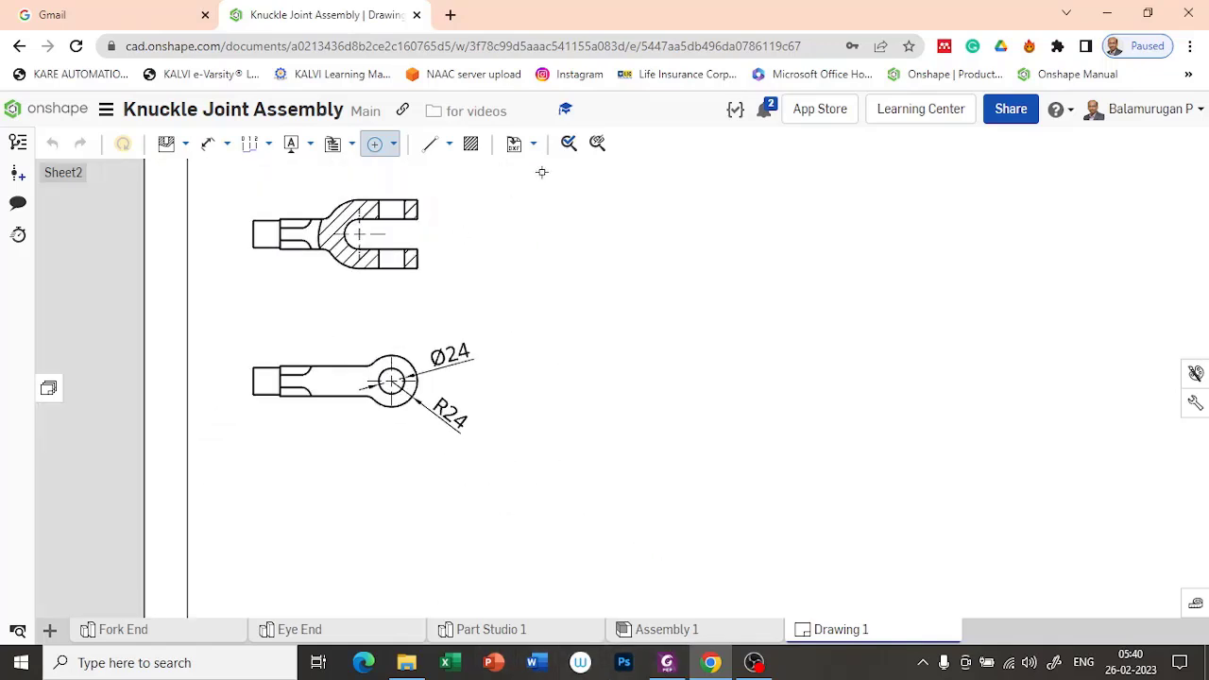
pyautogui.moveTo(543, 276)
pyautogui.mouseDown(button='middle')
pyautogui.moveTo(621, 432)
pyautogui.moveTo(597, 408)
pyautogui.mouseUp(button='middle')
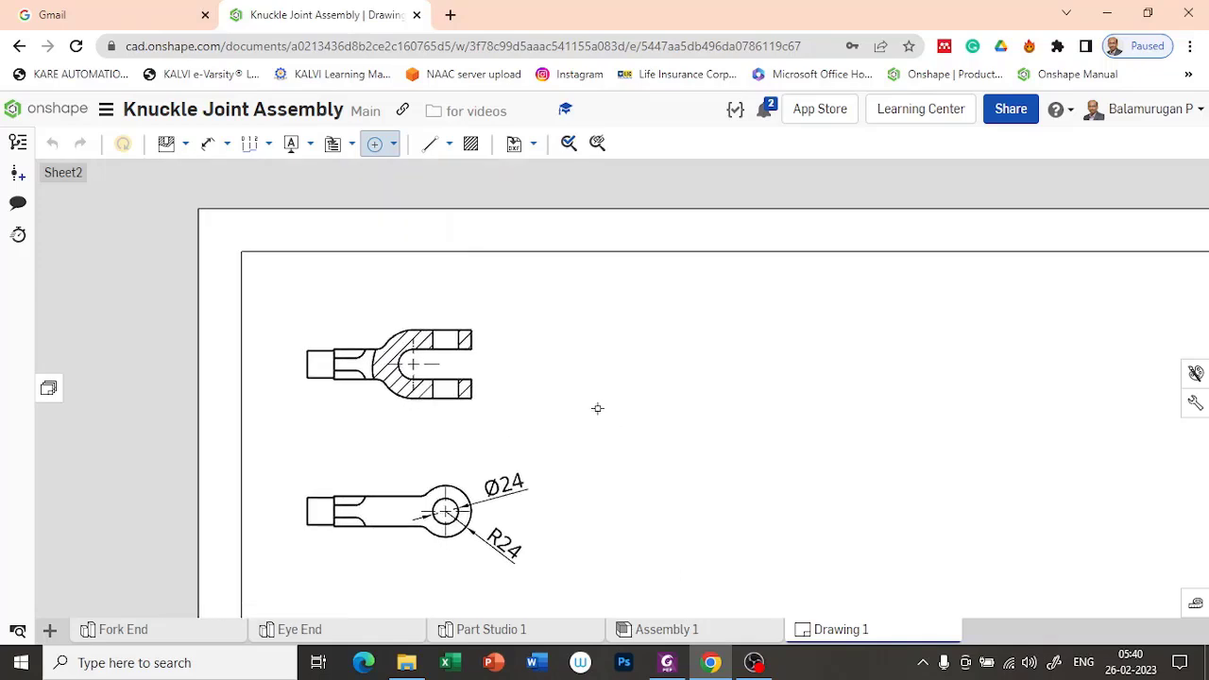
# Step: Add an edge-to-edge centerline between the two pin hole edges in the upper prong of the sectioned Fork End view
pyautogui.click(208, 144)
pyautogui.scroll(4, 450, 339)
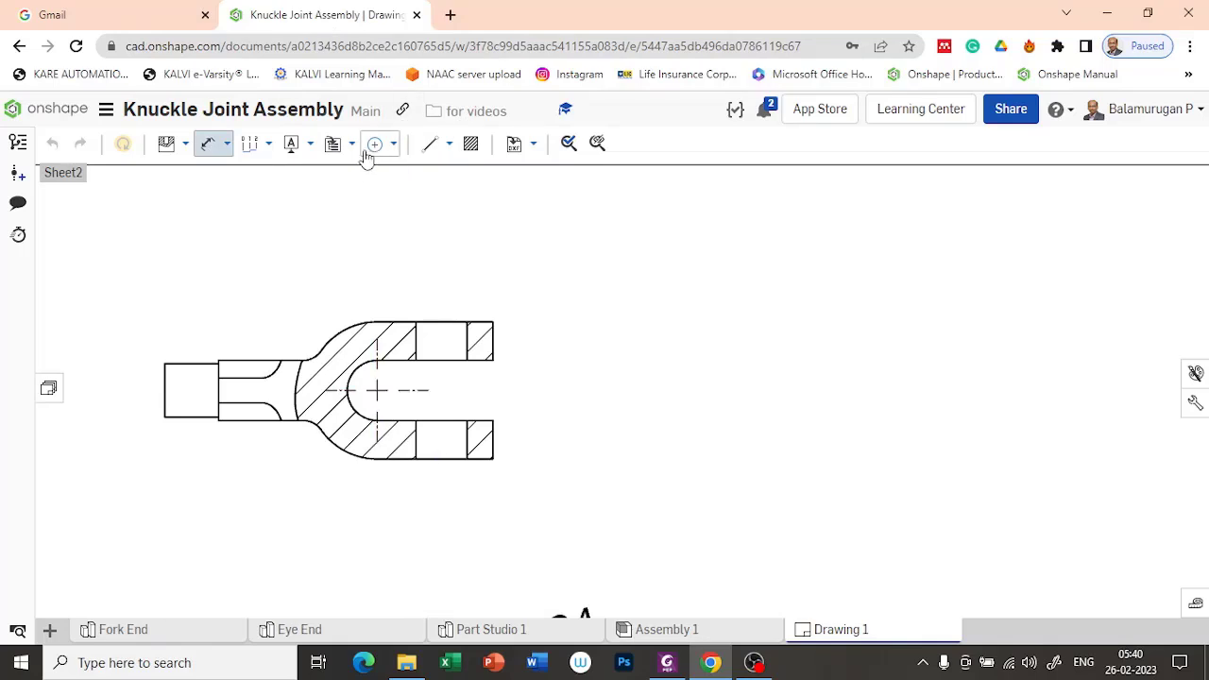
pyautogui.click(394, 143)
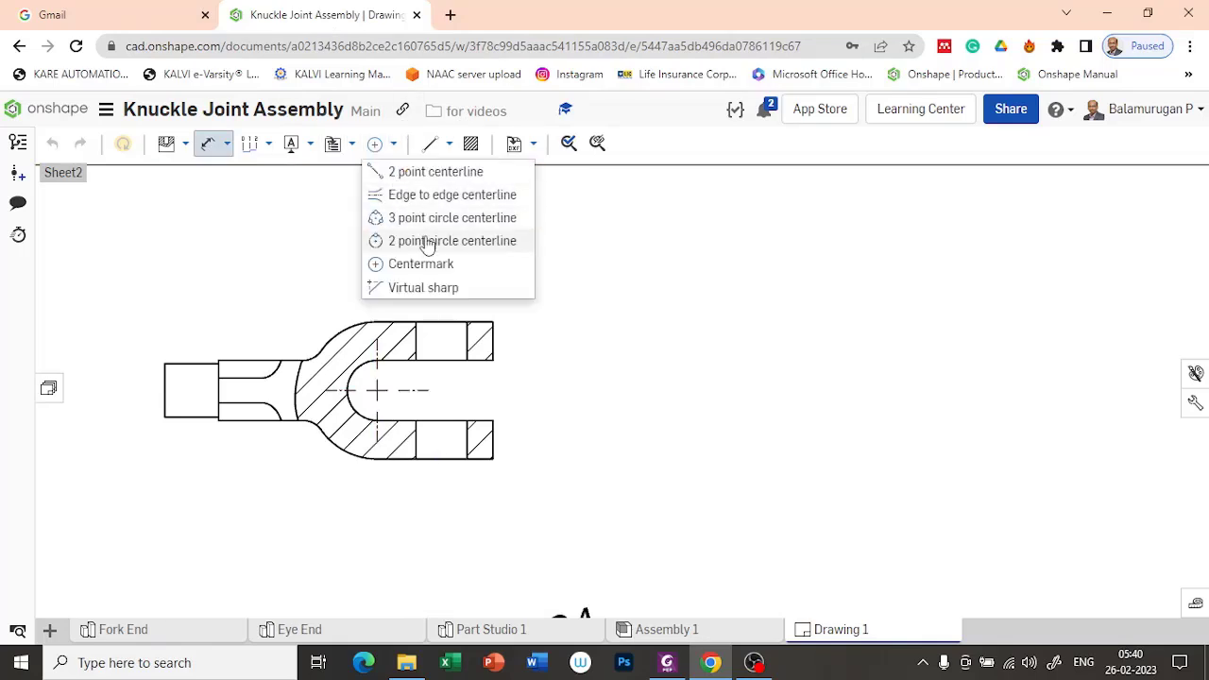
pyautogui.click(416, 196)
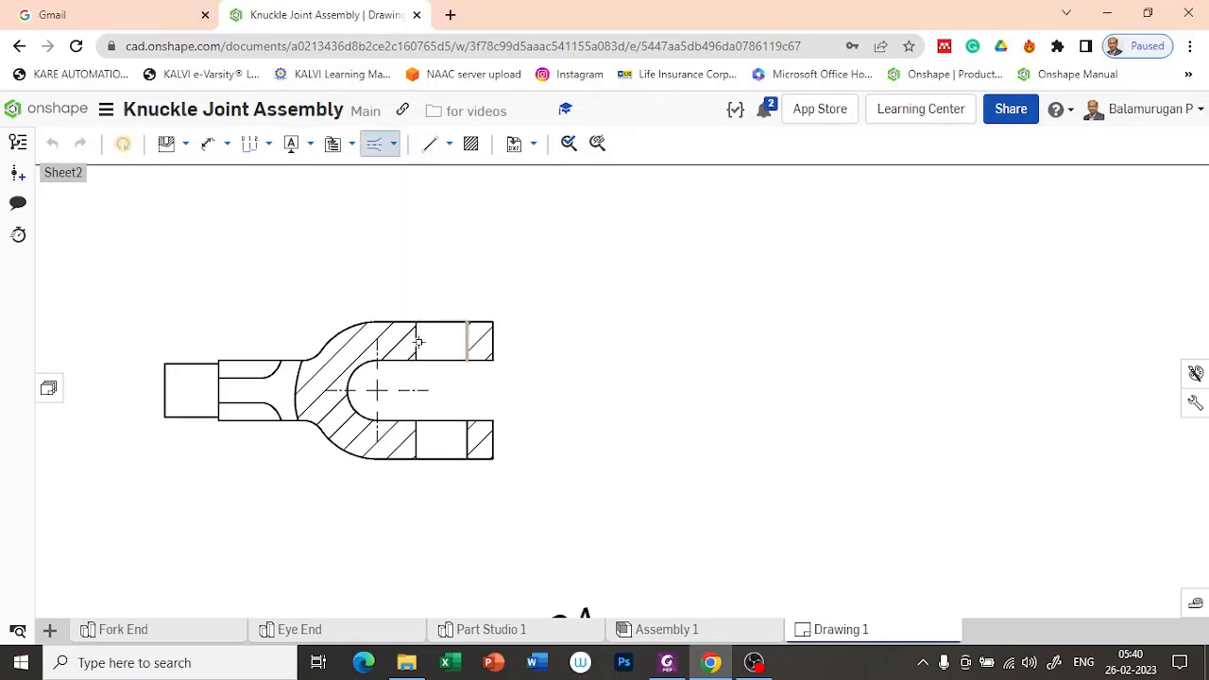
pyautogui.click(418, 343)
pyautogui.press('Escape')
# Step: Extend the pin hole centerline downward through the lower prong to just beyond the fork's outline
pyautogui.click(441, 375)
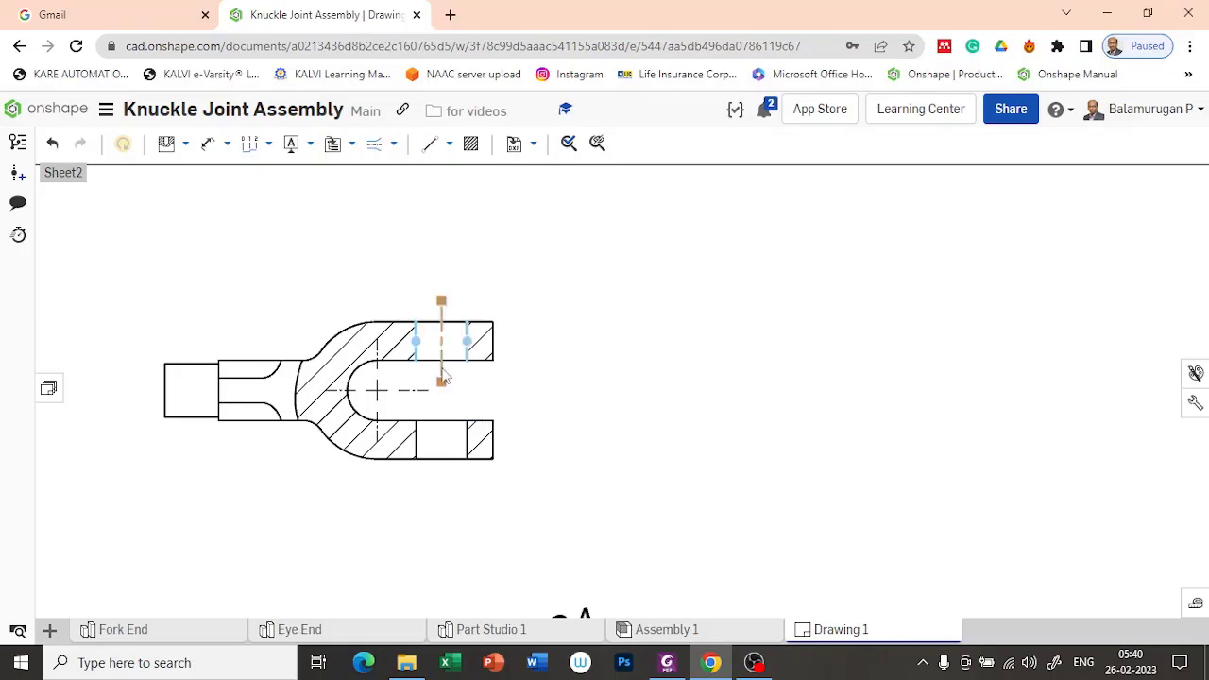
pyautogui.moveTo(442, 384); pyautogui.dragTo(448, 465)
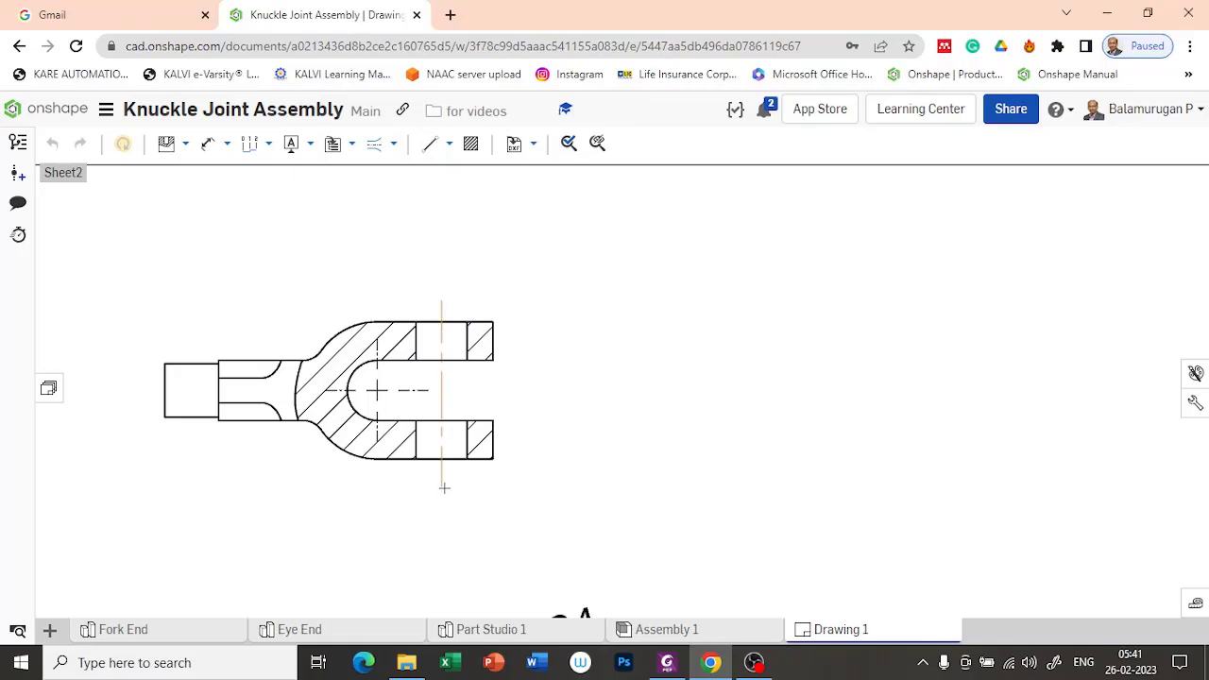
pyautogui.moveTo(451, 487); pyautogui.dragTo(451, 488)
pyautogui.click(601, 381)
pyautogui.press('f')
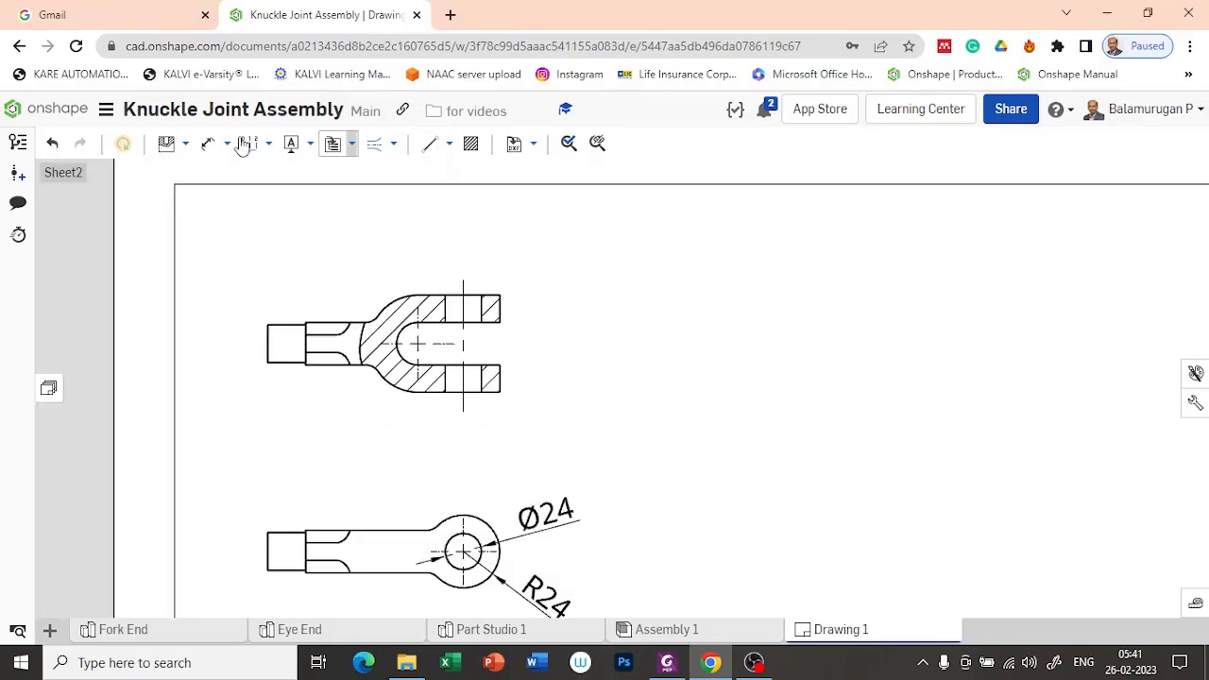
# Step: Dimension the horizontal distance from the slot arc's center to the pin hole centerline, and place it just above the sectioned view
pyautogui.click(207, 144)
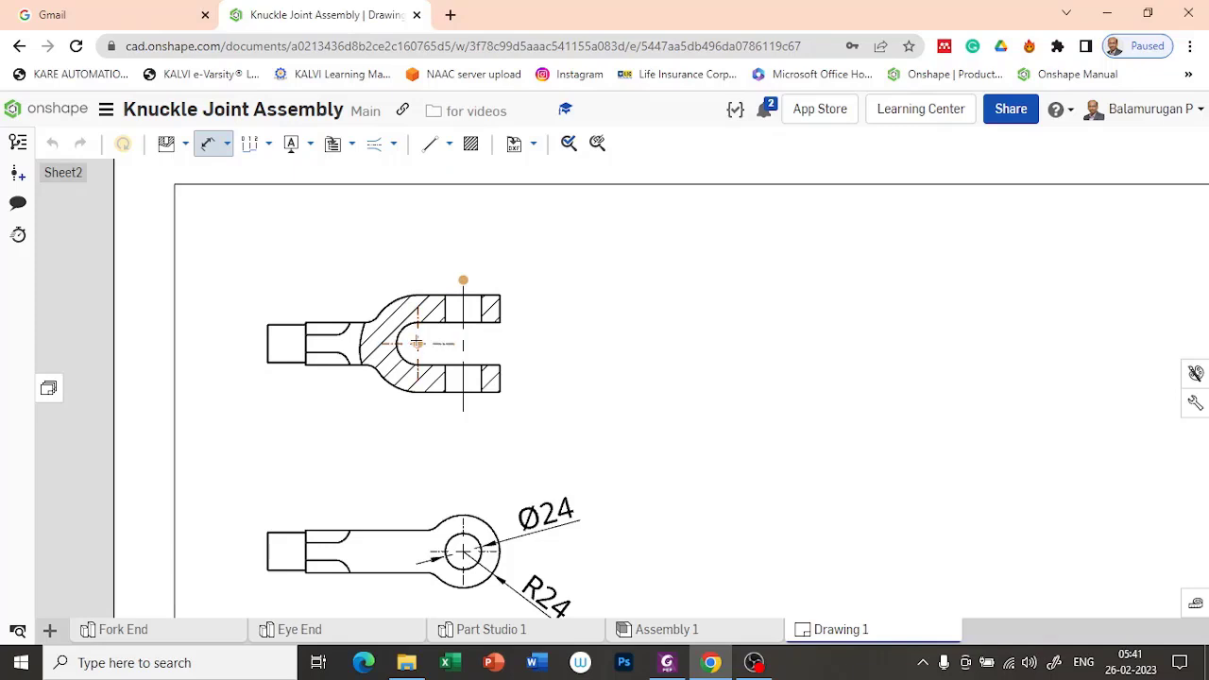
pyautogui.click(417, 332)
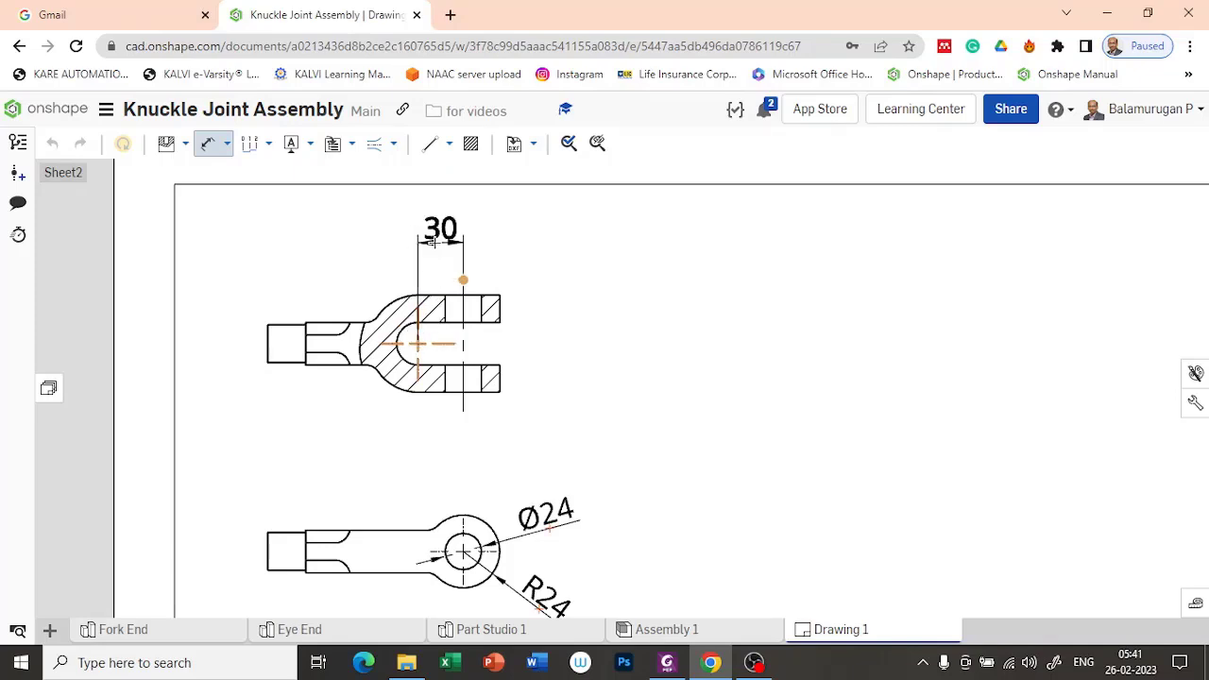
pyautogui.click(443, 230)
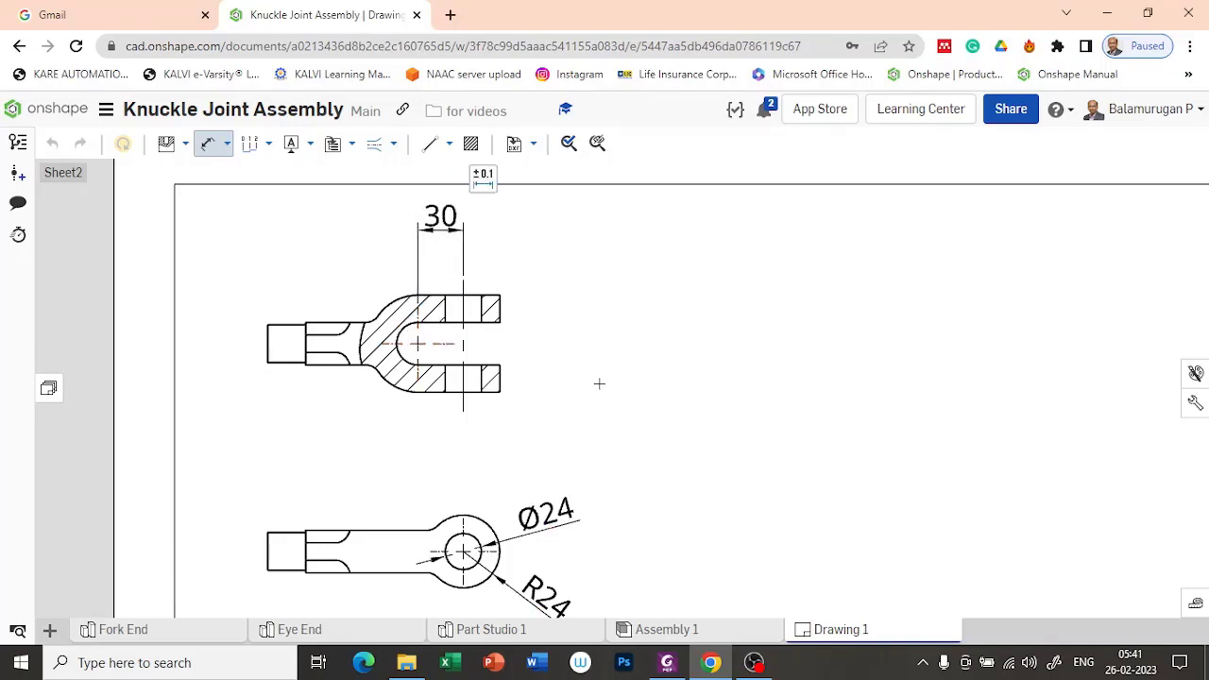
pyautogui.scroll(-3, 567, 331)
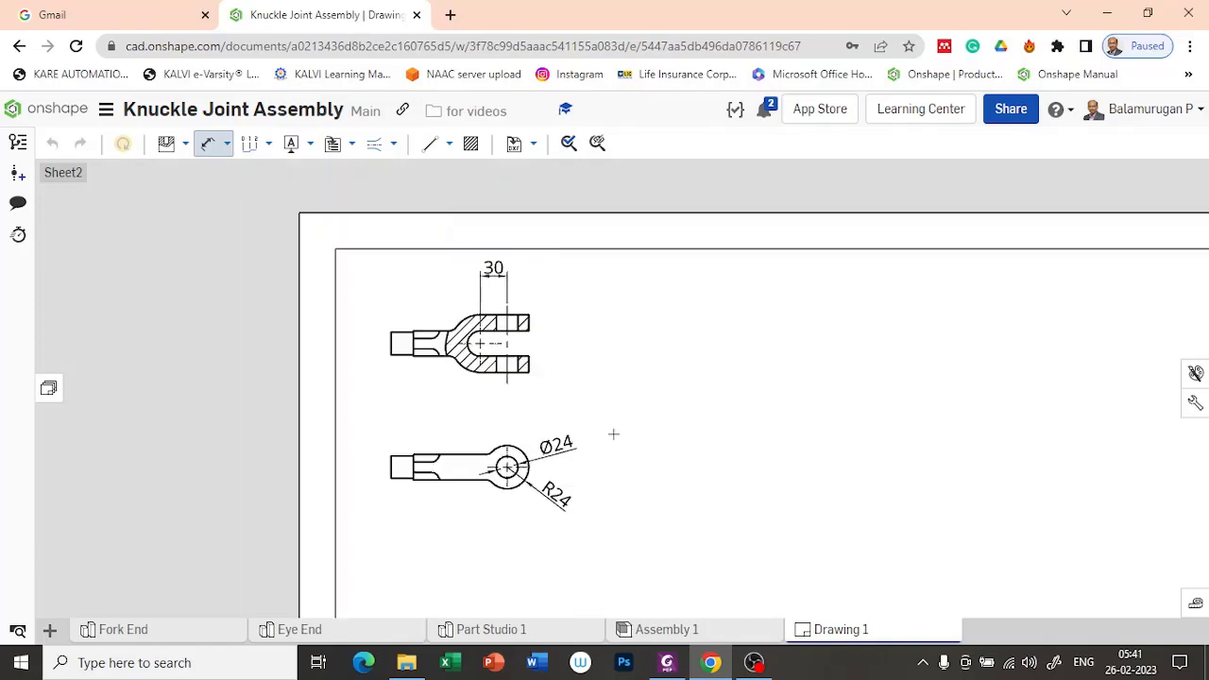
pyautogui.press('Escape')
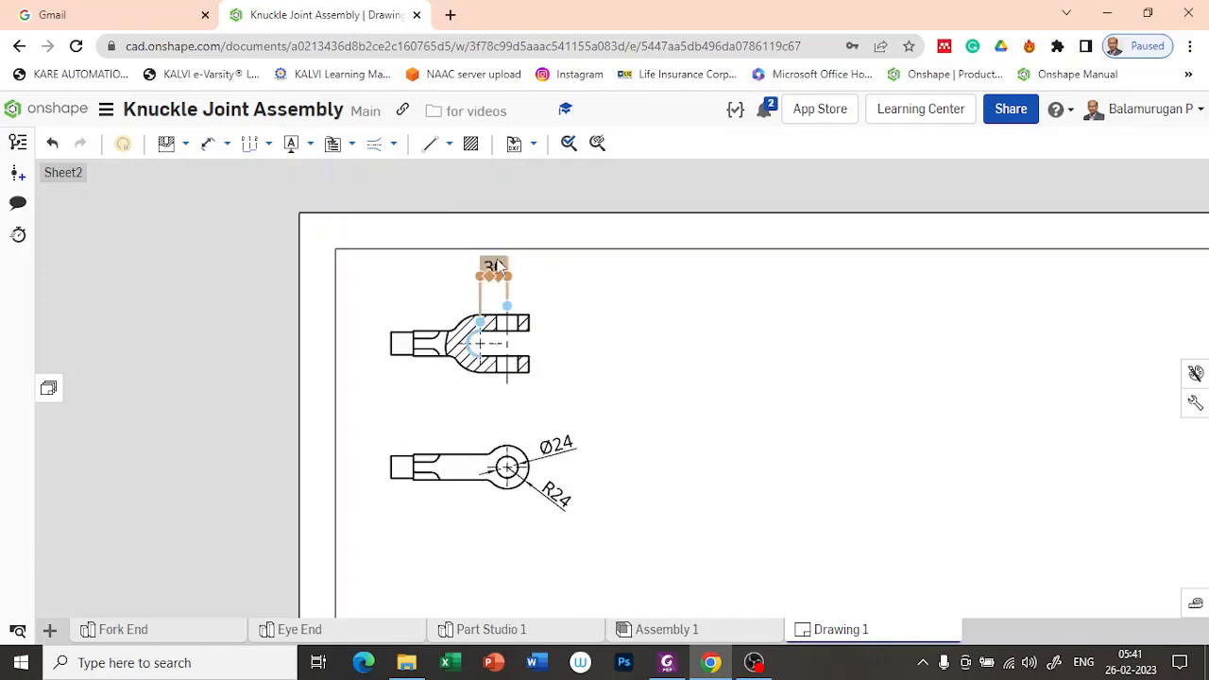
pyautogui.moveTo(494, 264); pyautogui.dragTo(493, 300)
# Step: Dimension the length from the shank's shoulder to the pin hole centerline, and the radius of the fork's lower outer arc
pyautogui.scroll(5, 575, 325)
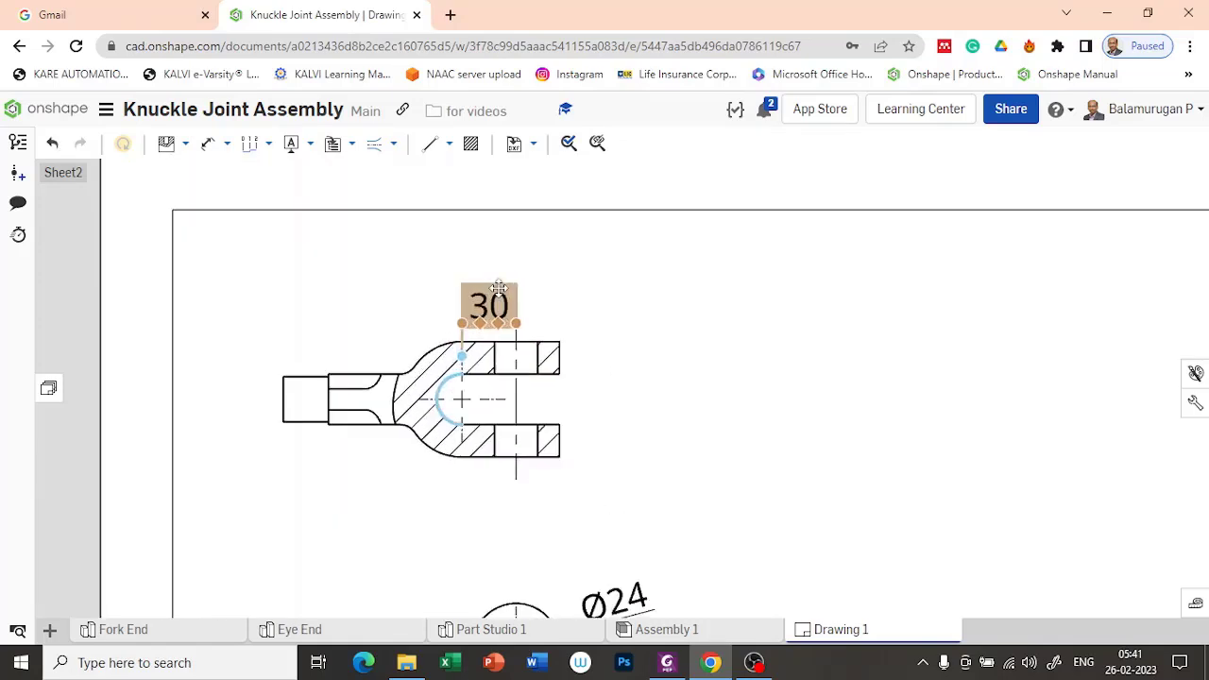
pyautogui.click(208, 144)
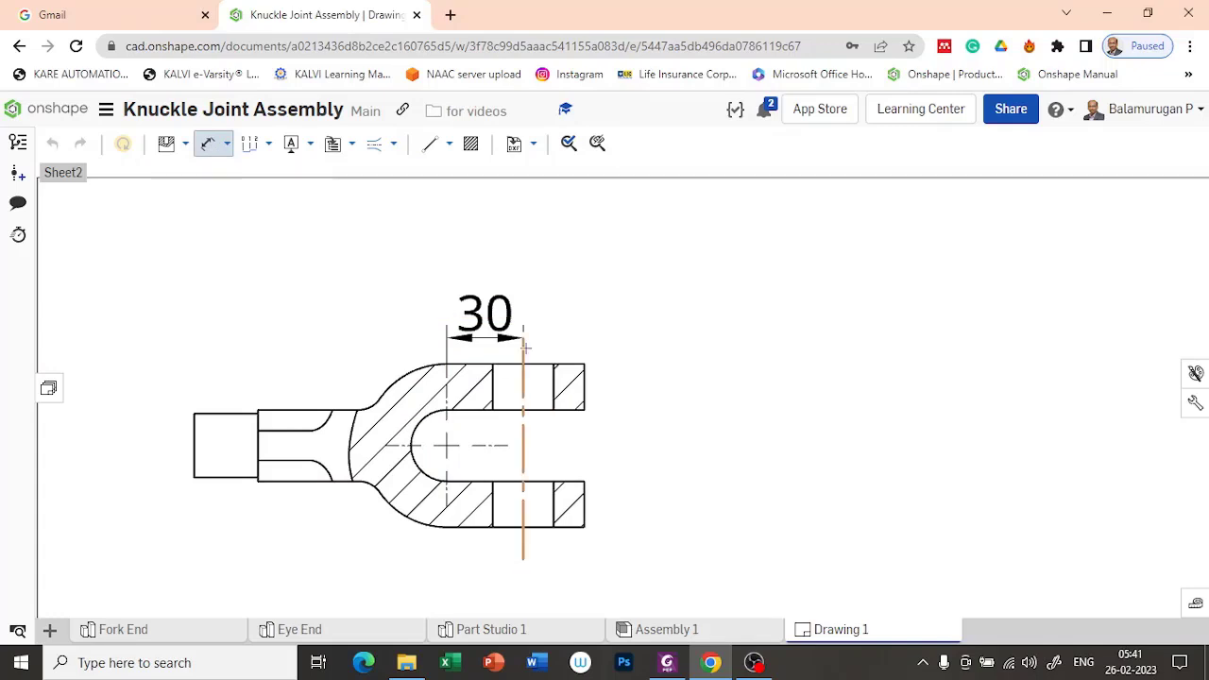
pyautogui.click(259, 422)
pyautogui.click(390, 251)
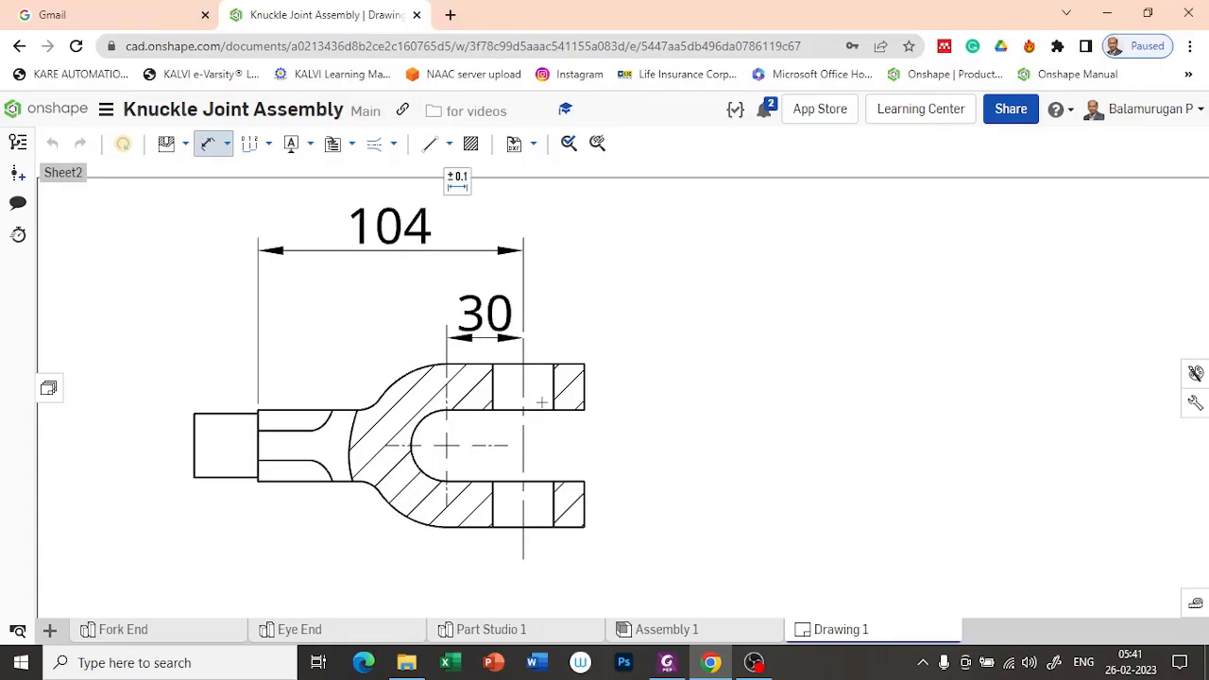
pyautogui.click(409, 515)
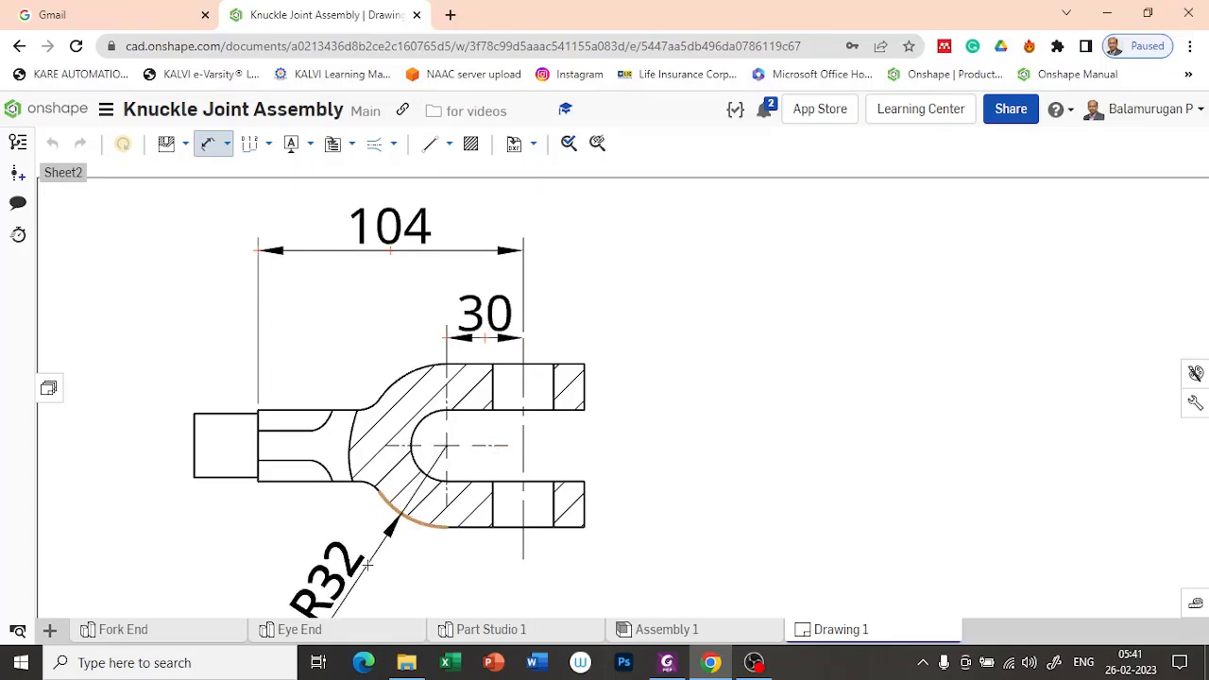
pyautogui.click(371, 562)
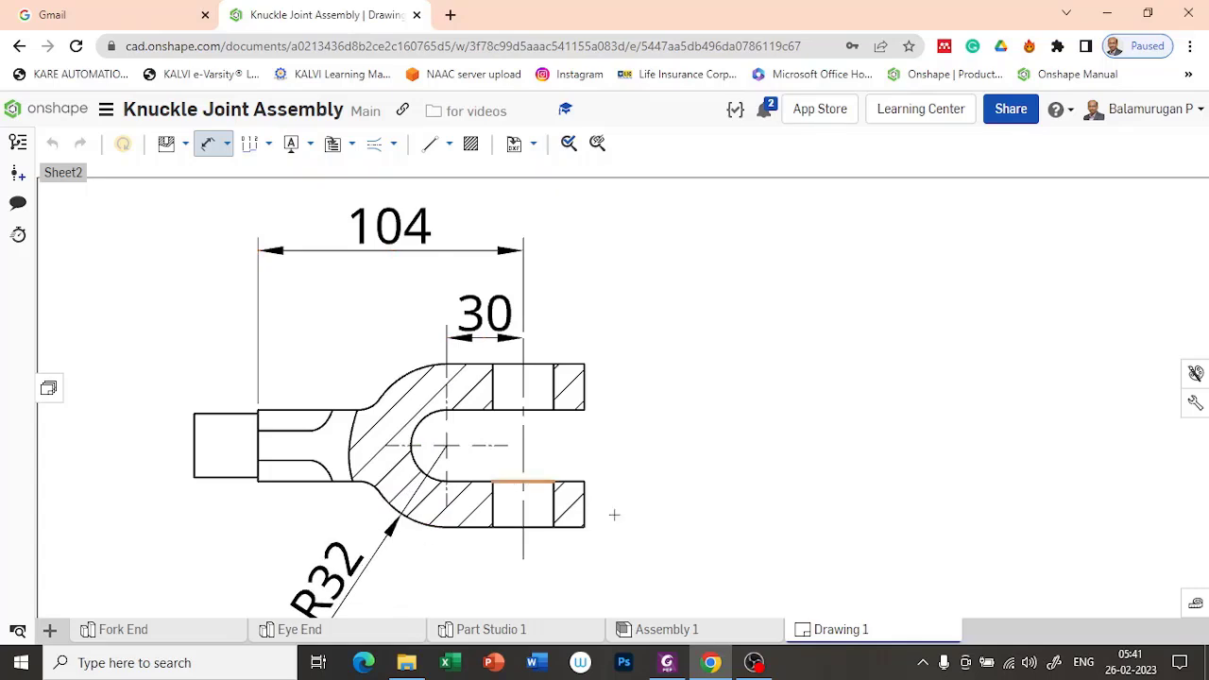
# Step: Dimension the lower prong's thickness beside the open end of the fork in the sectioned view
pyautogui.scroll(-4, 627, 514)
pyautogui.moveTo(745, 560); pyautogui.dragTo(676, 432, button='middle')
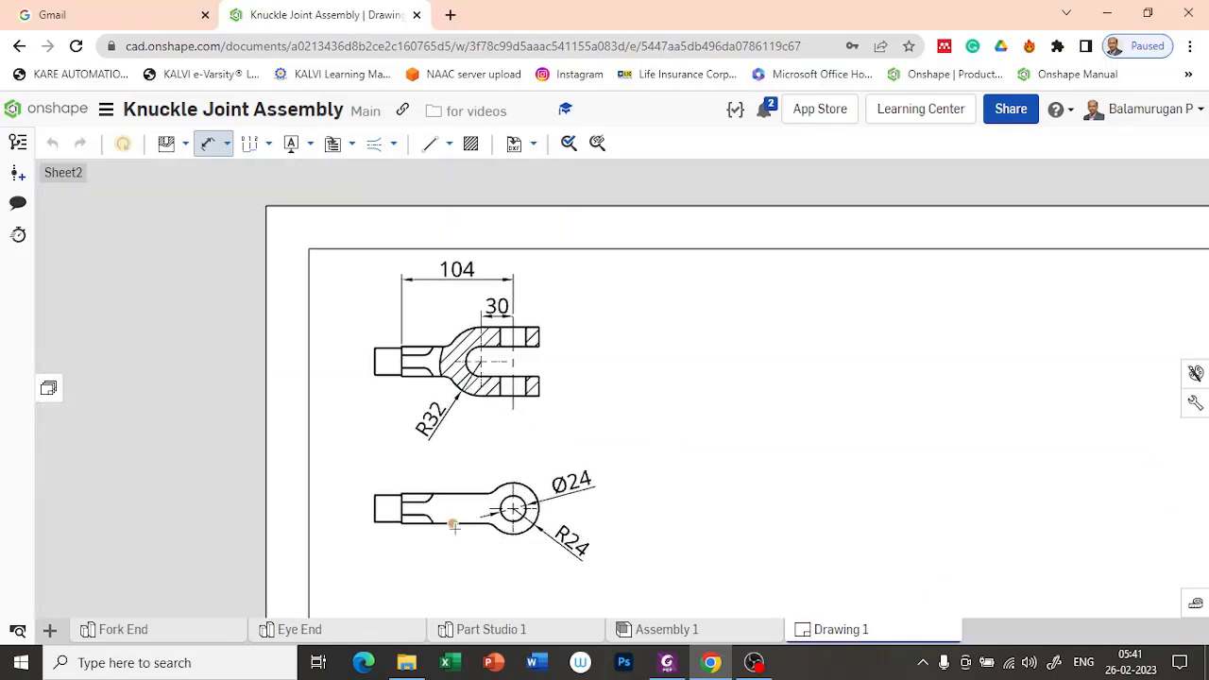
pyautogui.scroll(4, 537, 394)
pyautogui.click(528, 396)
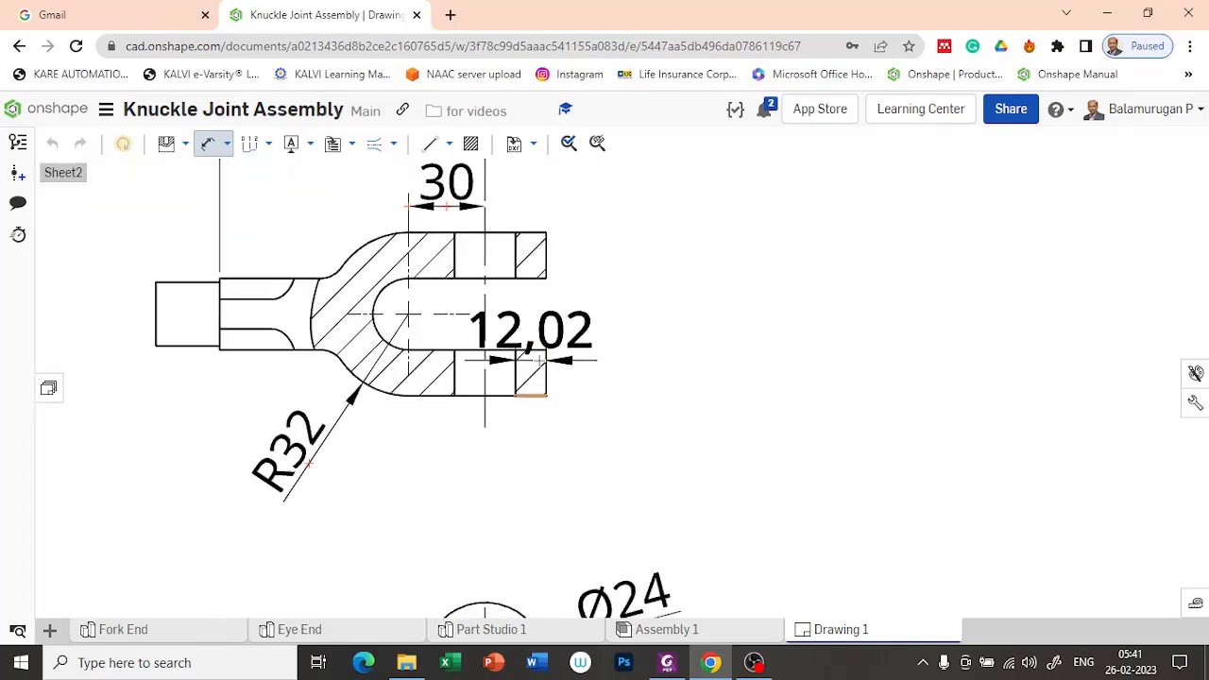
pyautogui.click(531, 350)
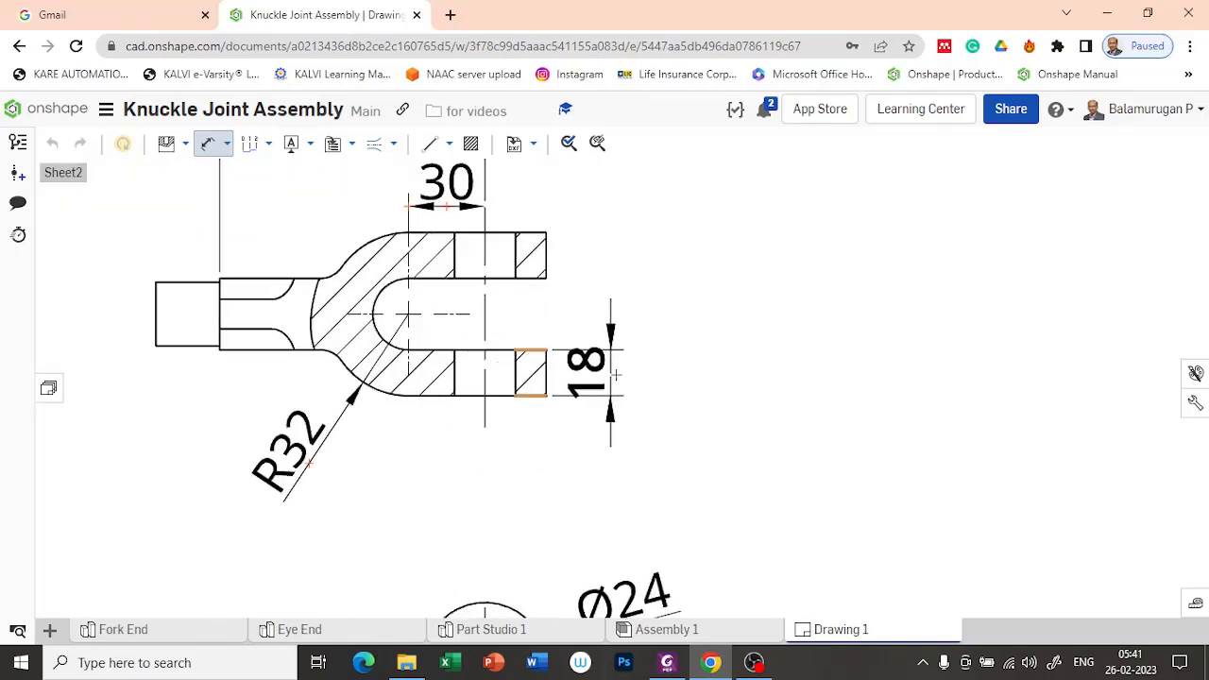
pyautogui.click(612, 382)
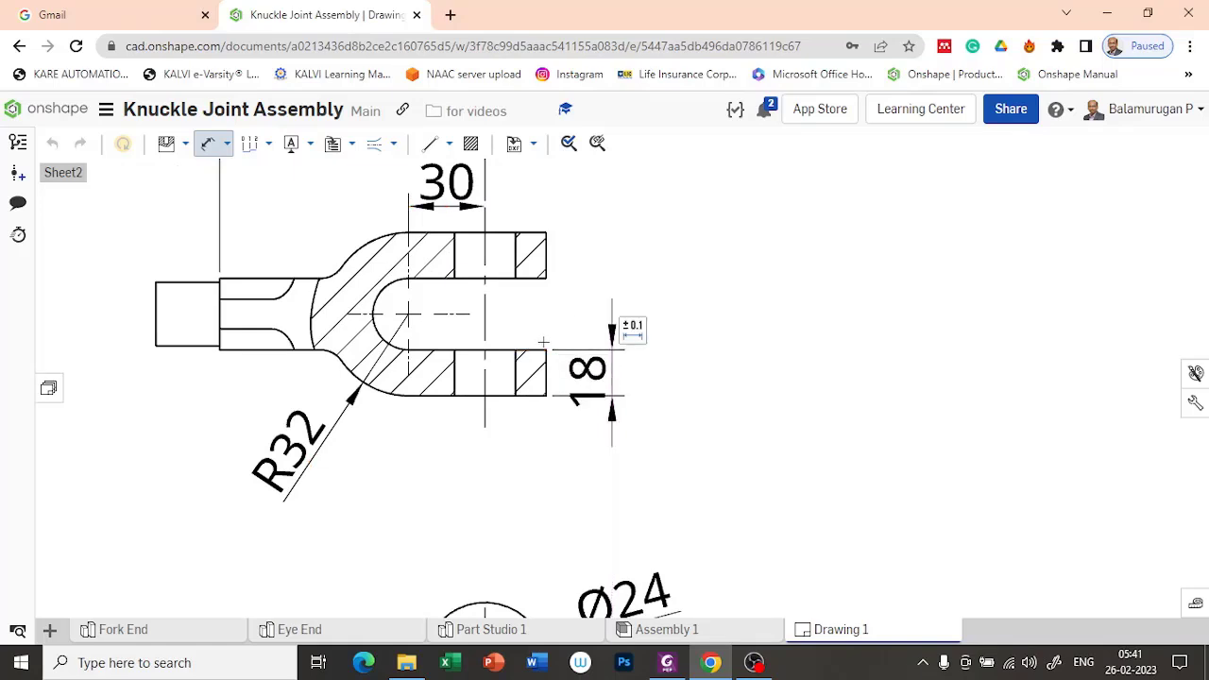
# Step: Dimension the slot gap between the prongs and the upper prong's thickness, aligned in line with the lower prong's dimension
pyautogui.click(528, 351)
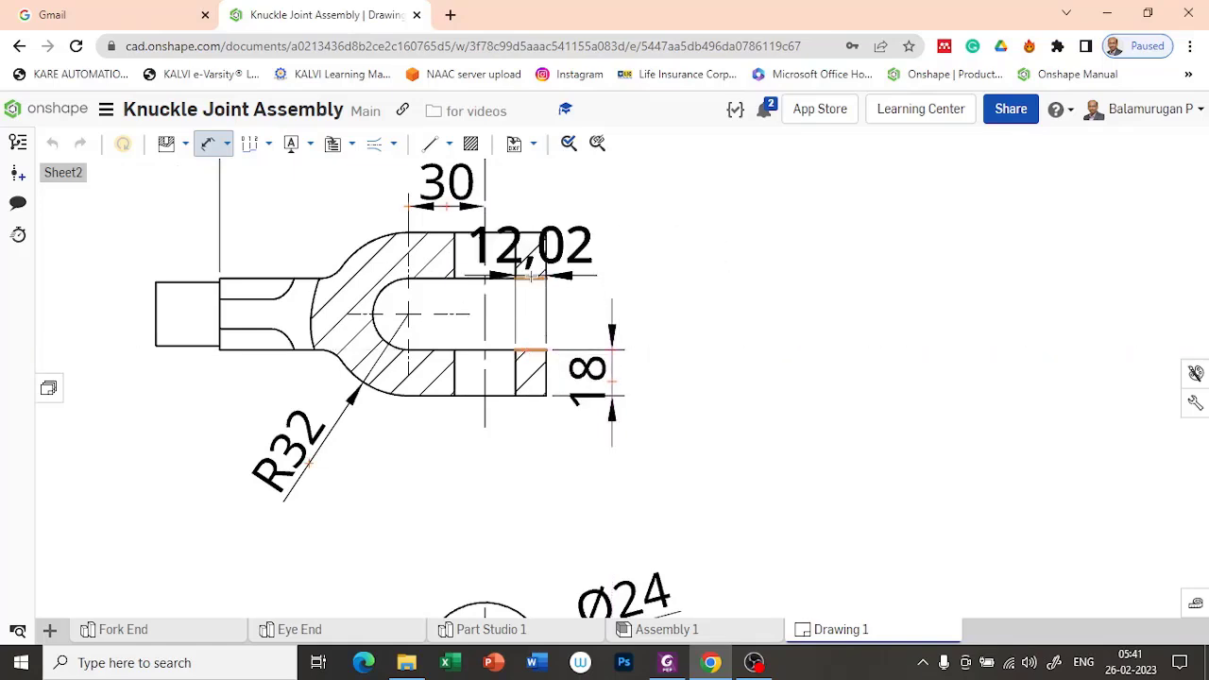
pyautogui.click(531, 278)
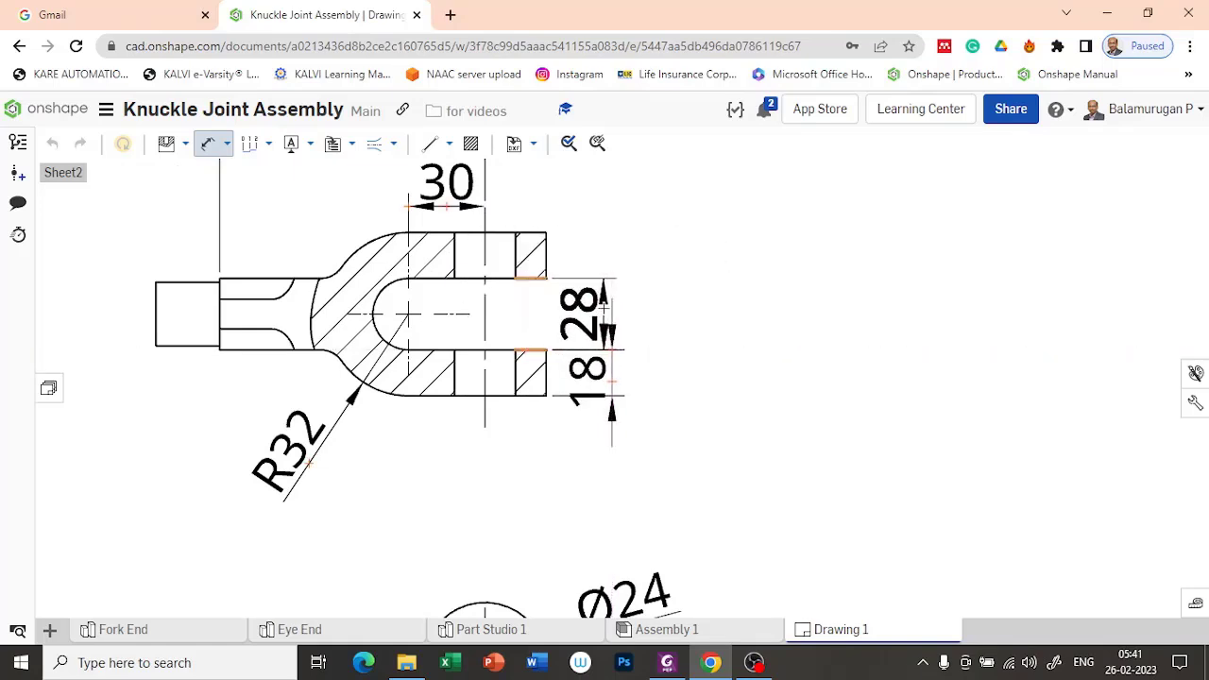
pyautogui.click(612, 307)
pyautogui.click(531, 232)
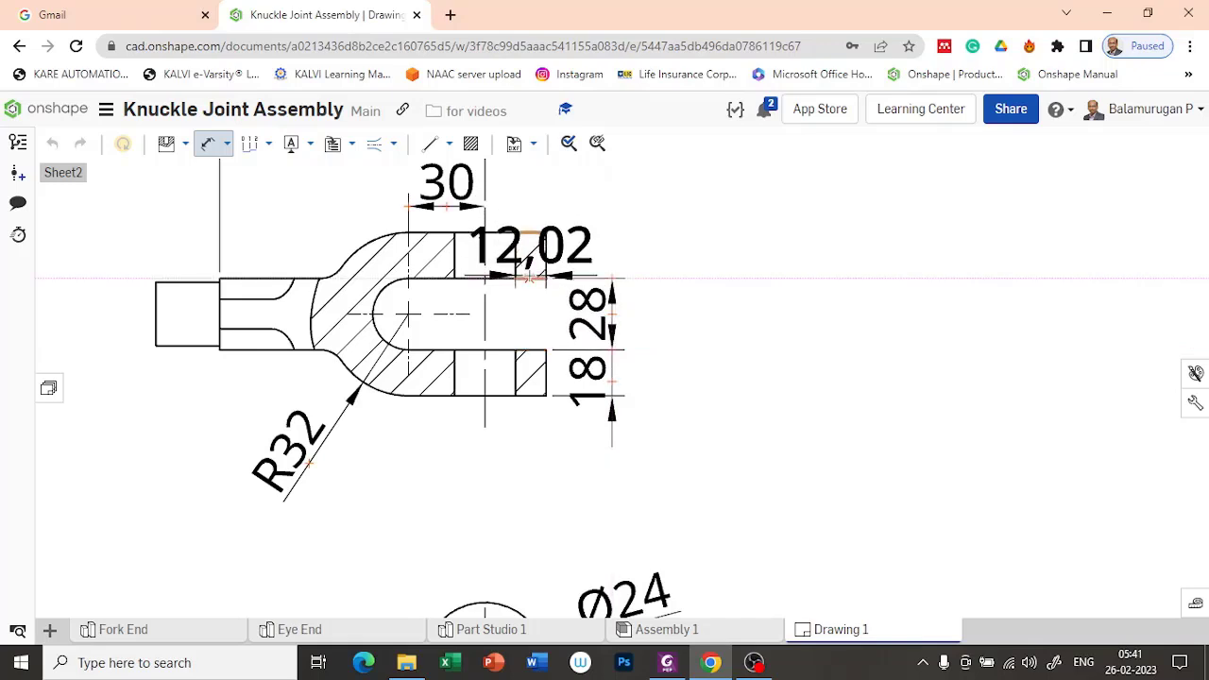
pyautogui.click(531, 278)
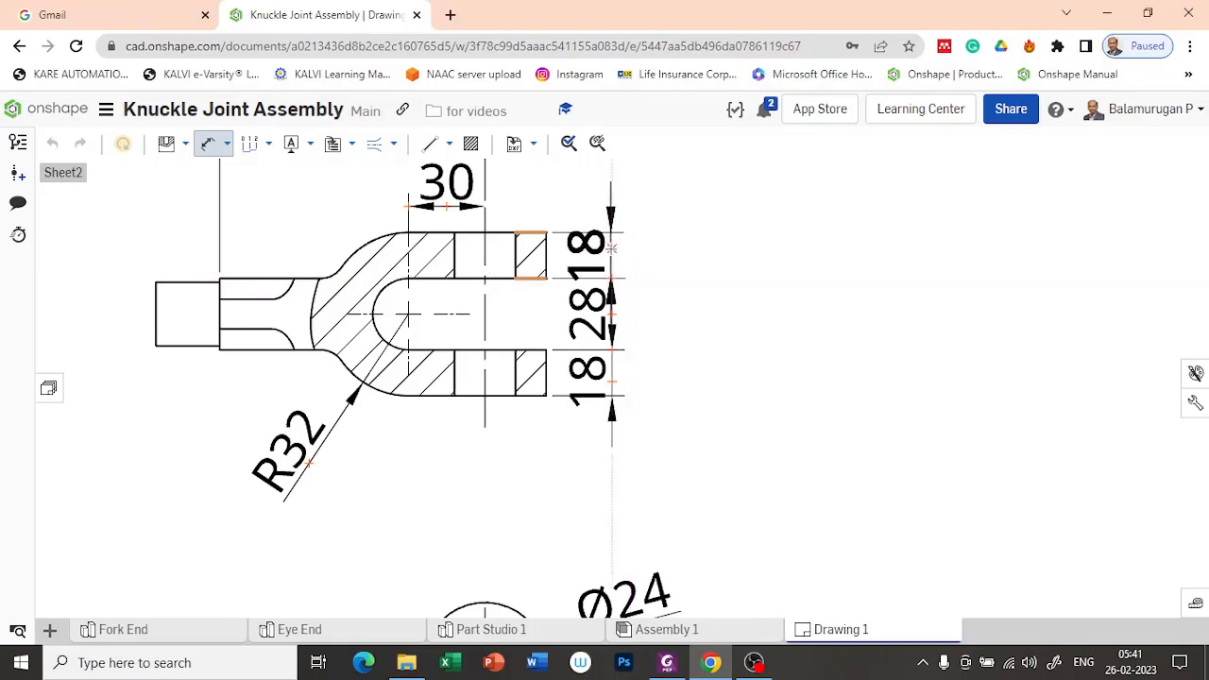
pyautogui.click(612, 247)
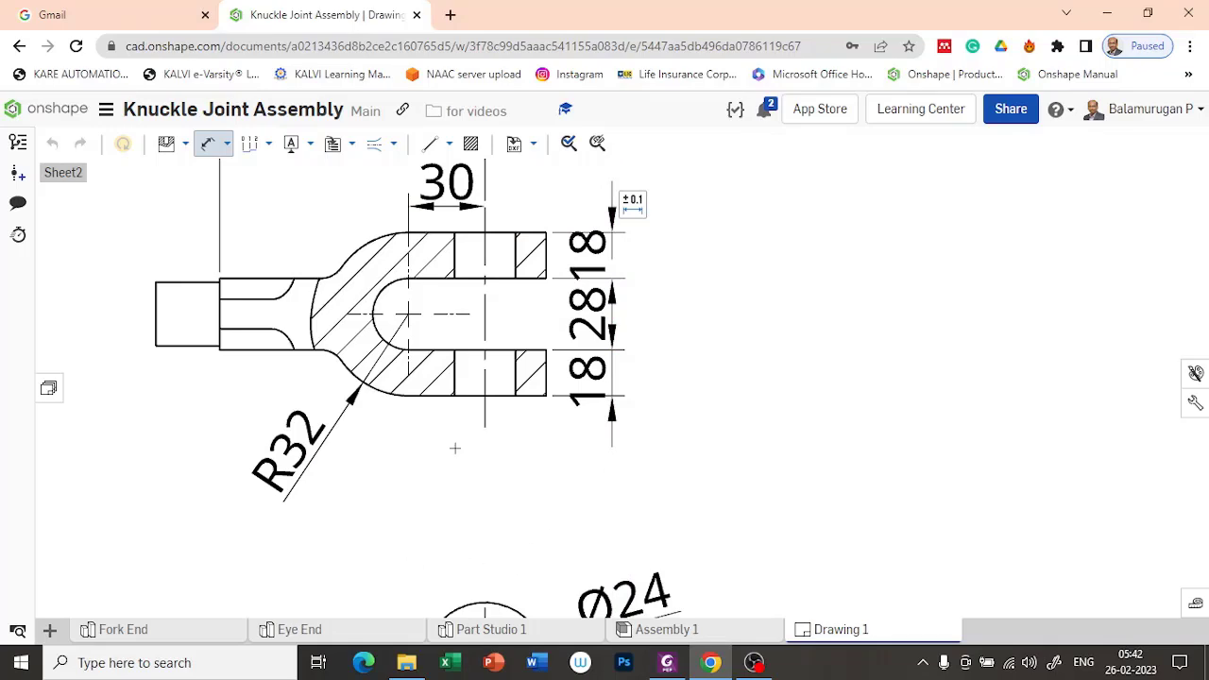
# Step: Dimension the height of the shank between its upper and lower edges in the Fork End's lower view
pyautogui.scroll(-3, 455, 448)
pyautogui.scroll(4, 363, 558)
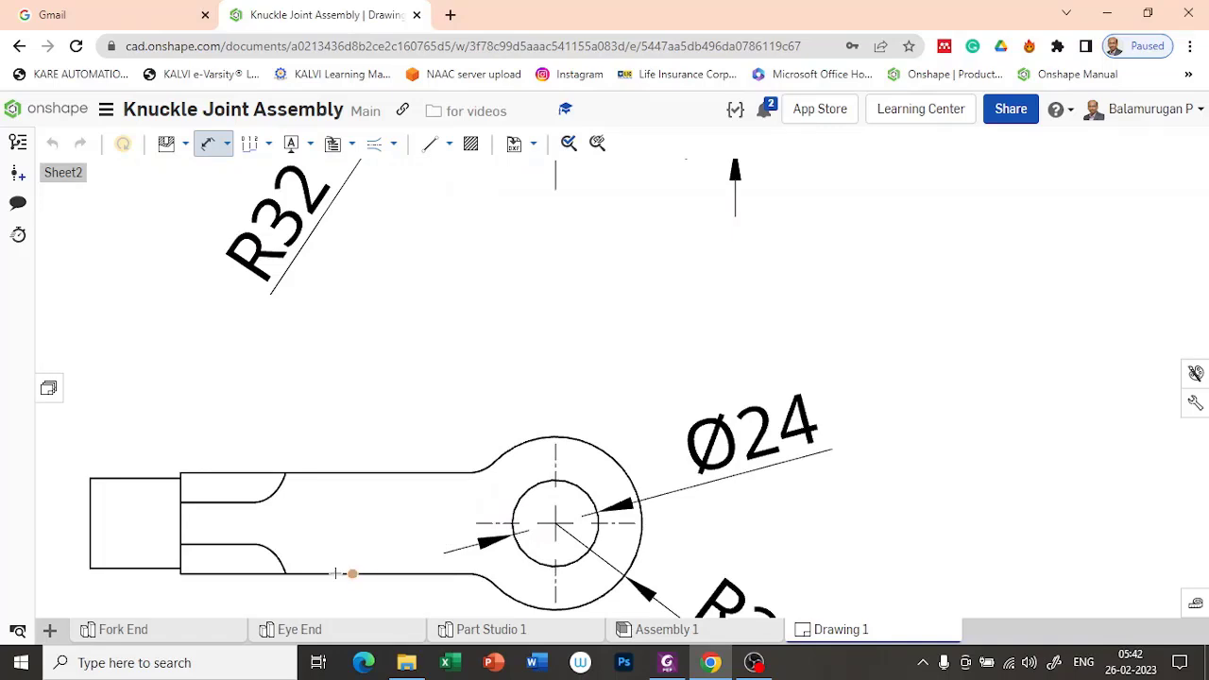
pyautogui.click(392, 574)
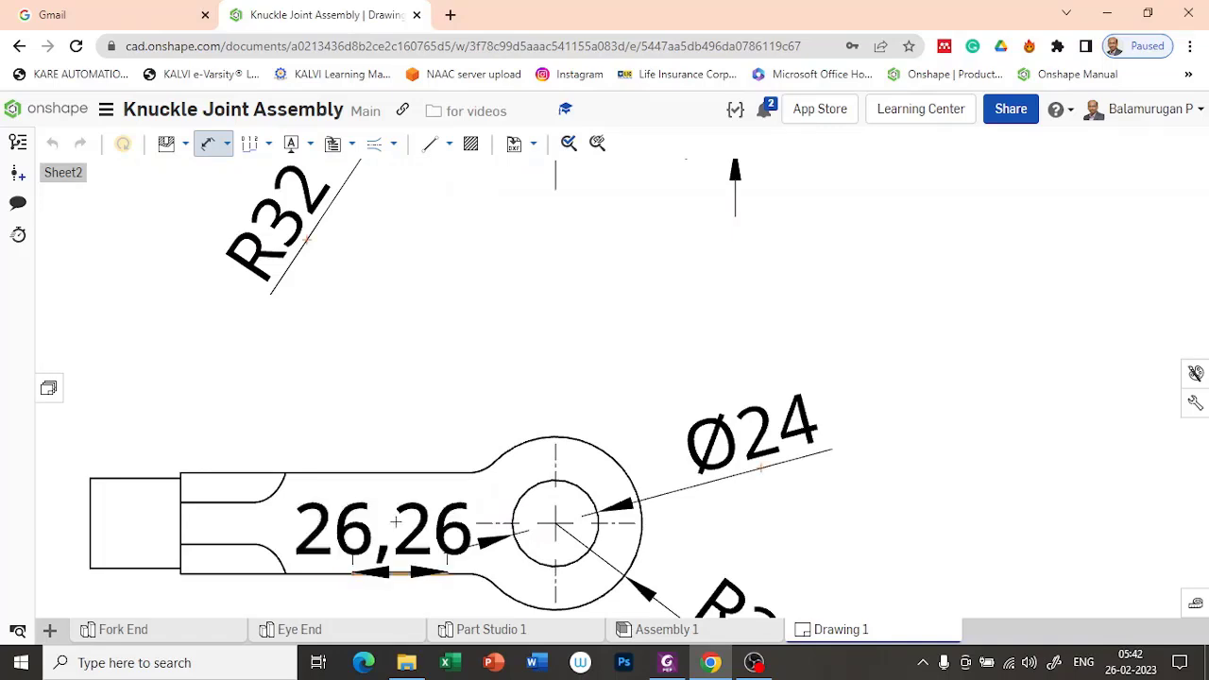
pyautogui.click(394, 471)
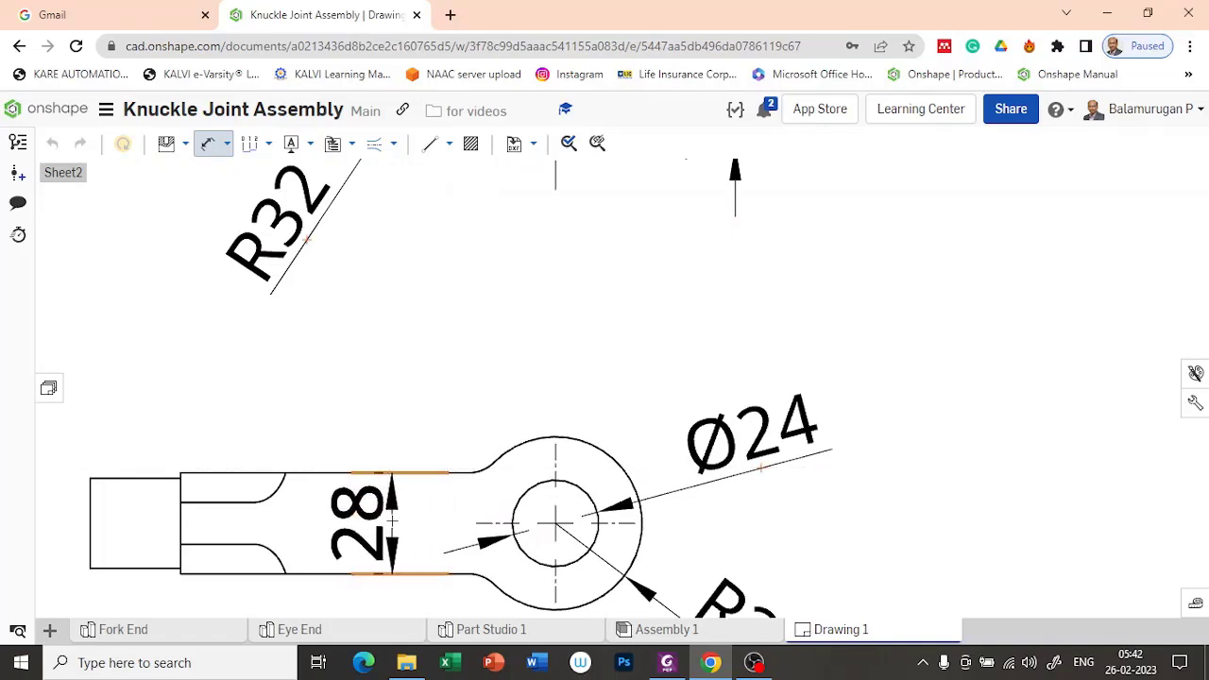
pyautogui.click(394, 515)
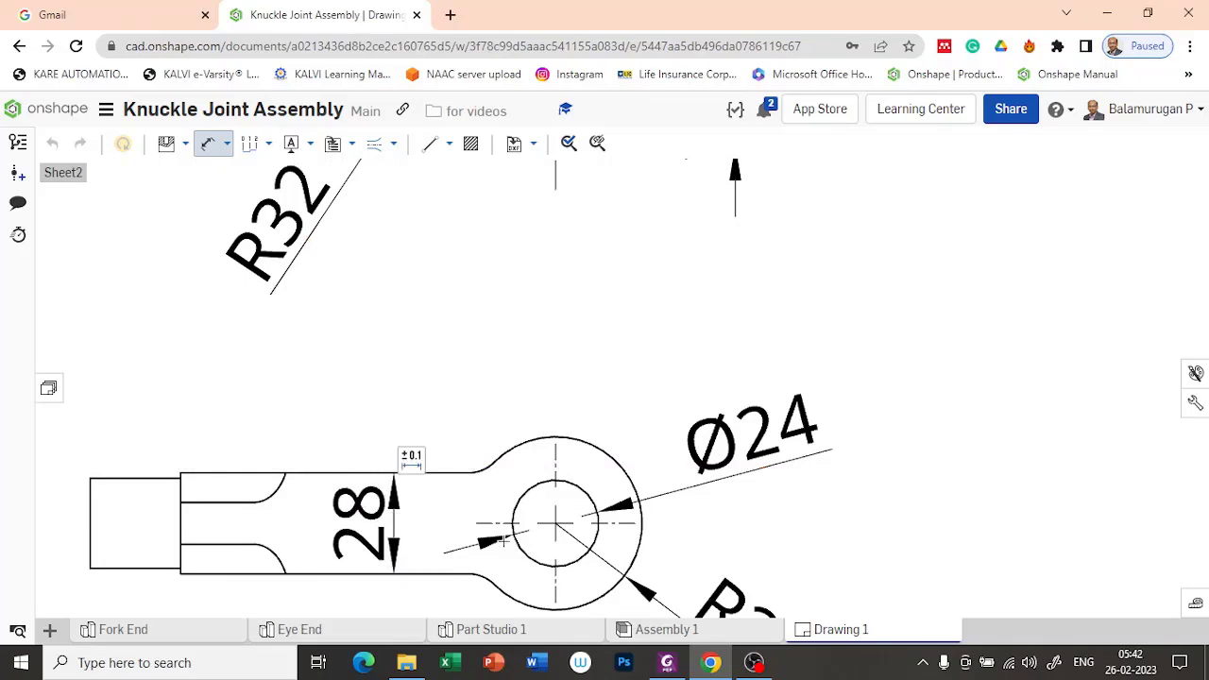
# Step: Add the square symbol as a prefix to the shank's height dimension in the lower Fork End view
pyautogui.click(412, 461)
pyautogui.click(372, 560)
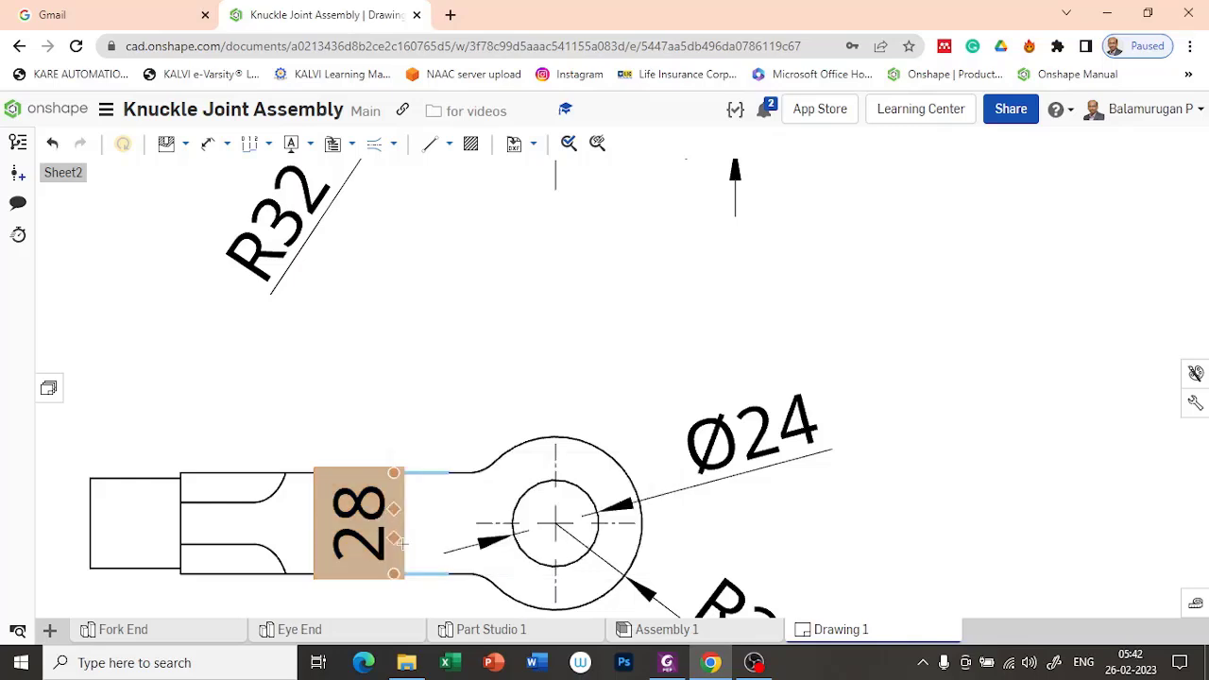
pyautogui.click(412, 461)
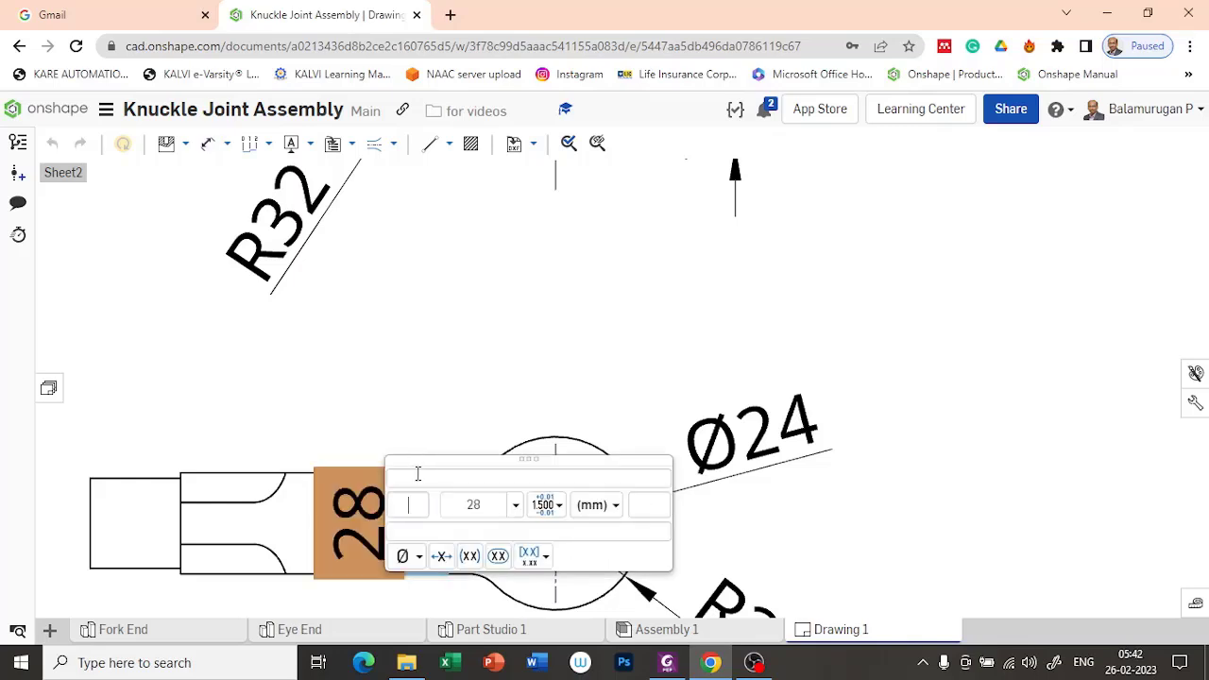
pyautogui.click(413, 557)
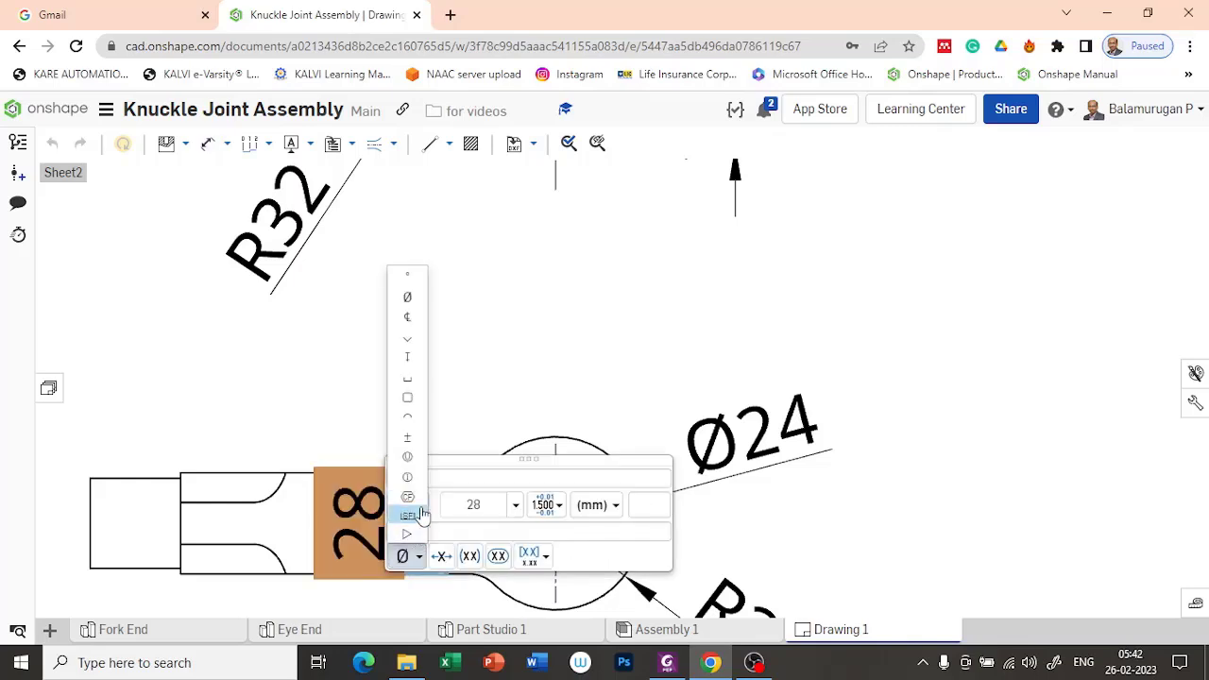
pyautogui.click(410, 405)
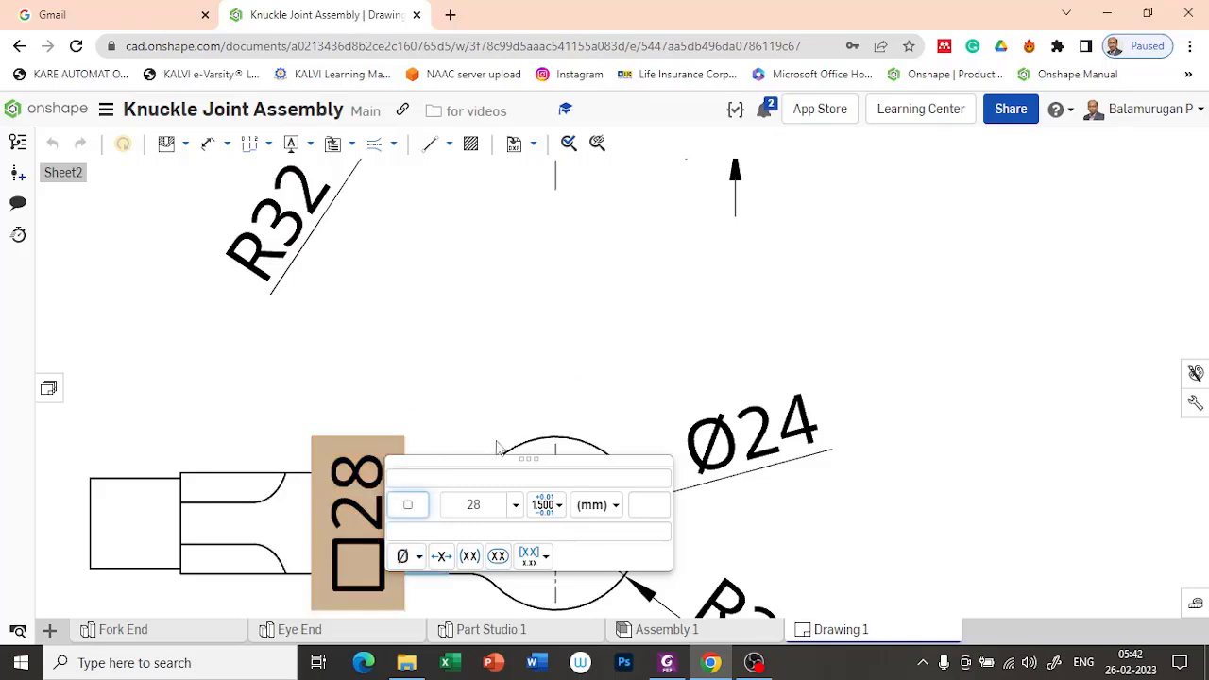
pyautogui.click(486, 377)
# Step: Set the text height of all dimensions in the drawing properties to 2.0000 mm and close the properties
pyautogui.press('d')
pyautogui.scroll(-10, 656, 375)
pyautogui.moveTo(848, 386)
pyautogui.mouseDown(button='middle')
pyautogui.moveTo(864, 412)
pyautogui.moveTo(769, 419)
pyautogui.moveTo(645, 391)
pyautogui.mouseUp(button='middle')
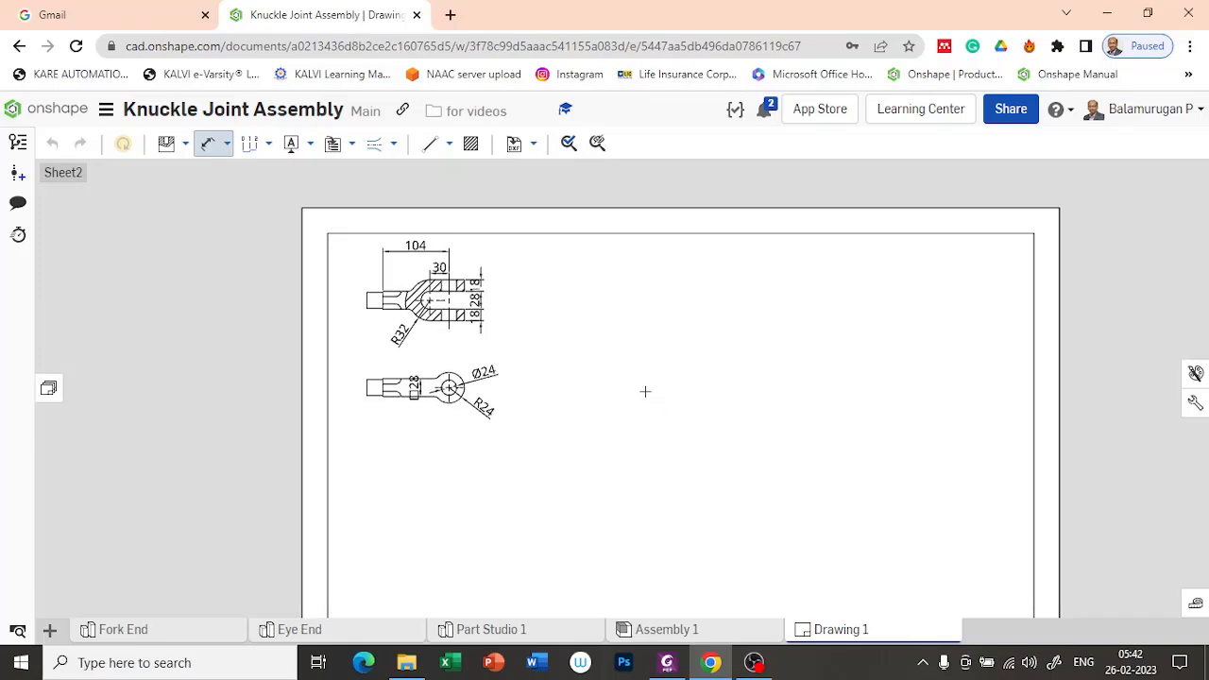
pyautogui.click(1195, 404)
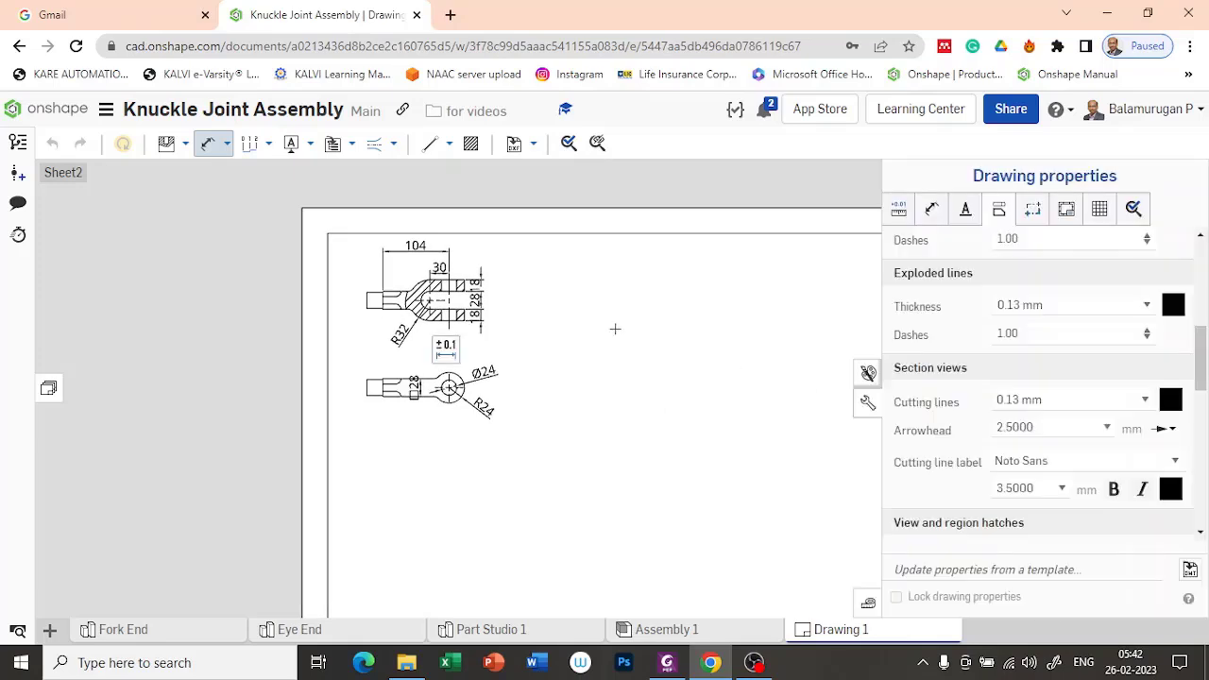
pyautogui.click(932, 208)
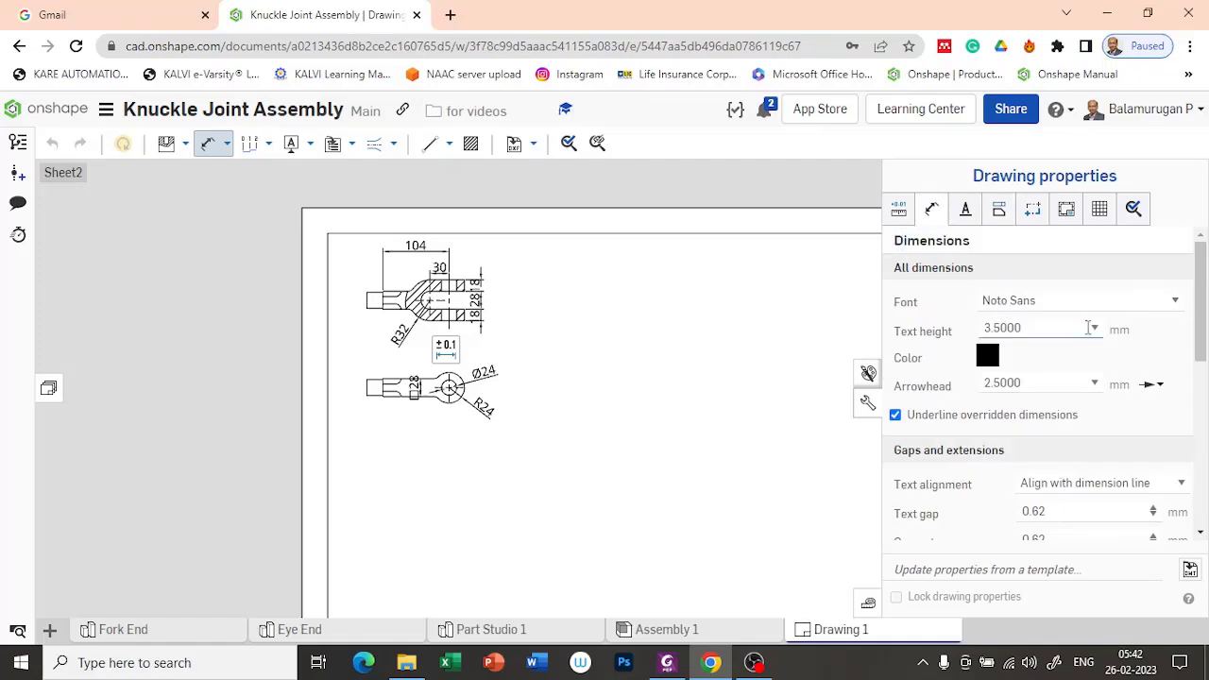
pyautogui.click(1093, 329)
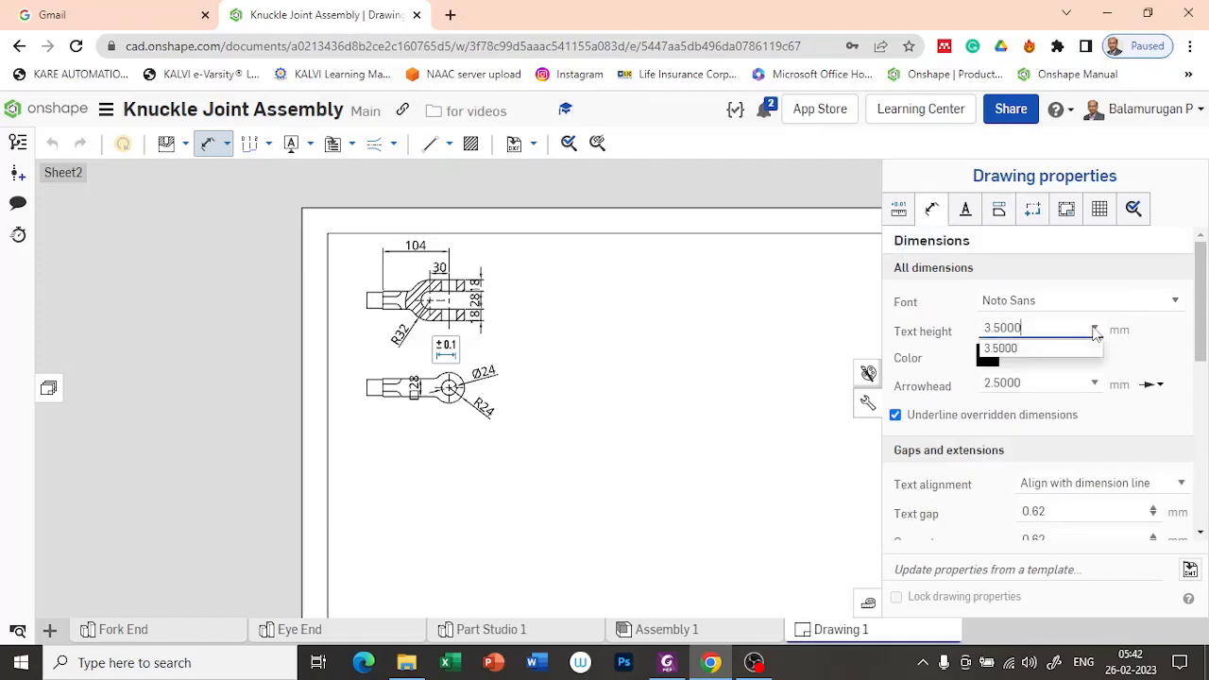
pyautogui.click(1040, 350)
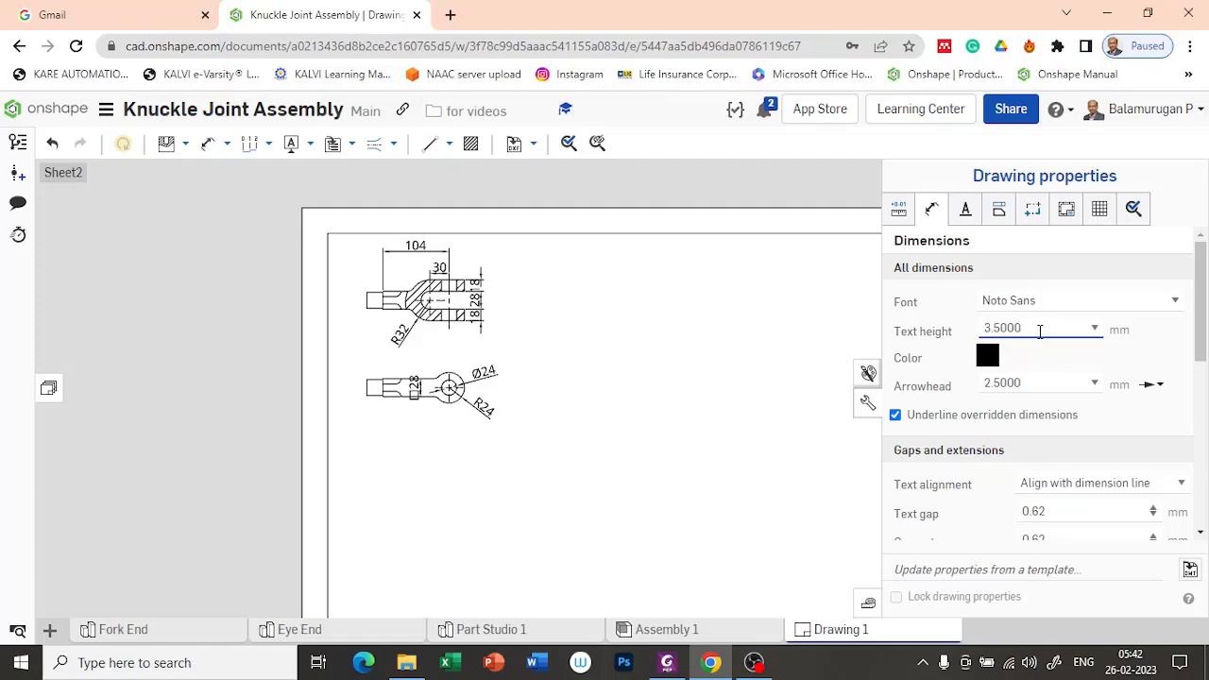
pyautogui.write('2.0000')
pyautogui.press('Return')
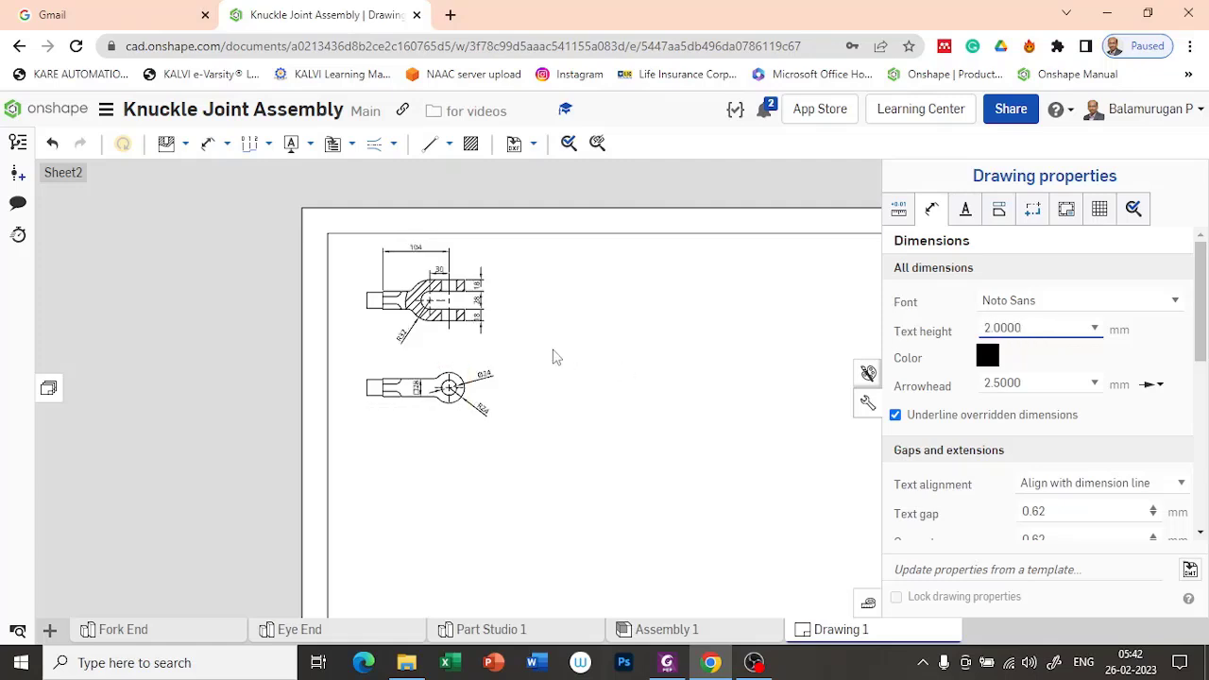
pyautogui.scroll(3, 568, 359)
pyautogui.moveTo(539, 324); pyautogui.dragTo(597, 424, button='middle')
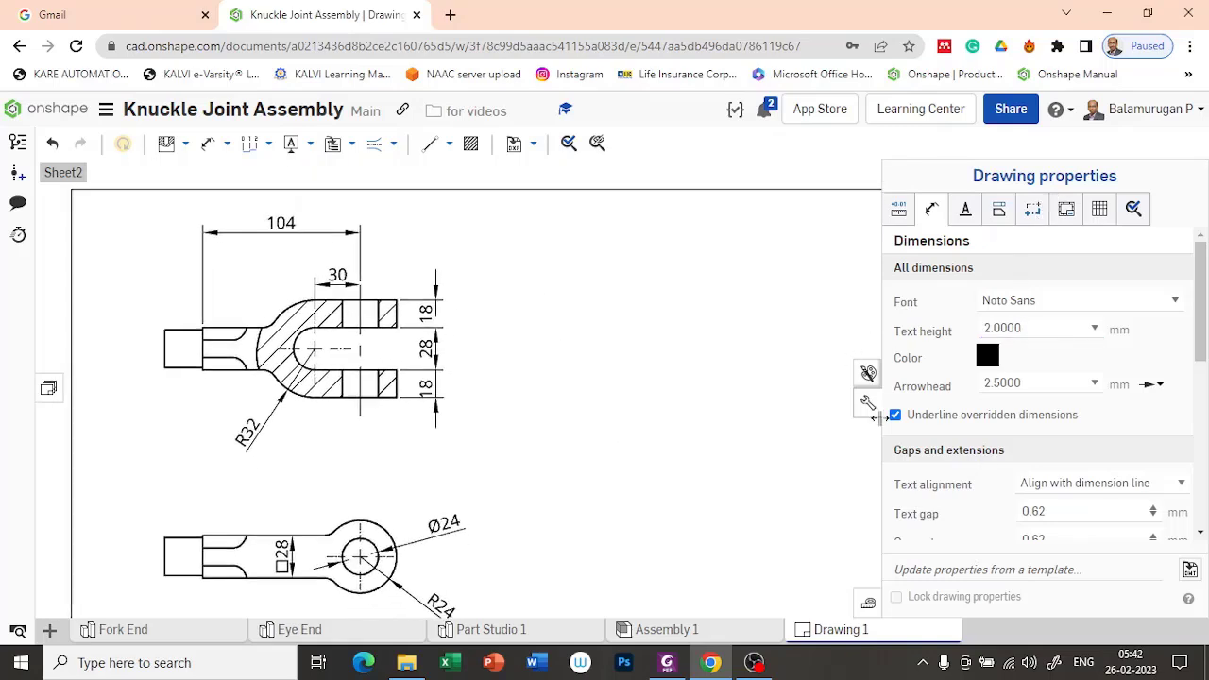
pyautogui.click(869, 408)
pyautogui.scroll(-3, 530, 353)
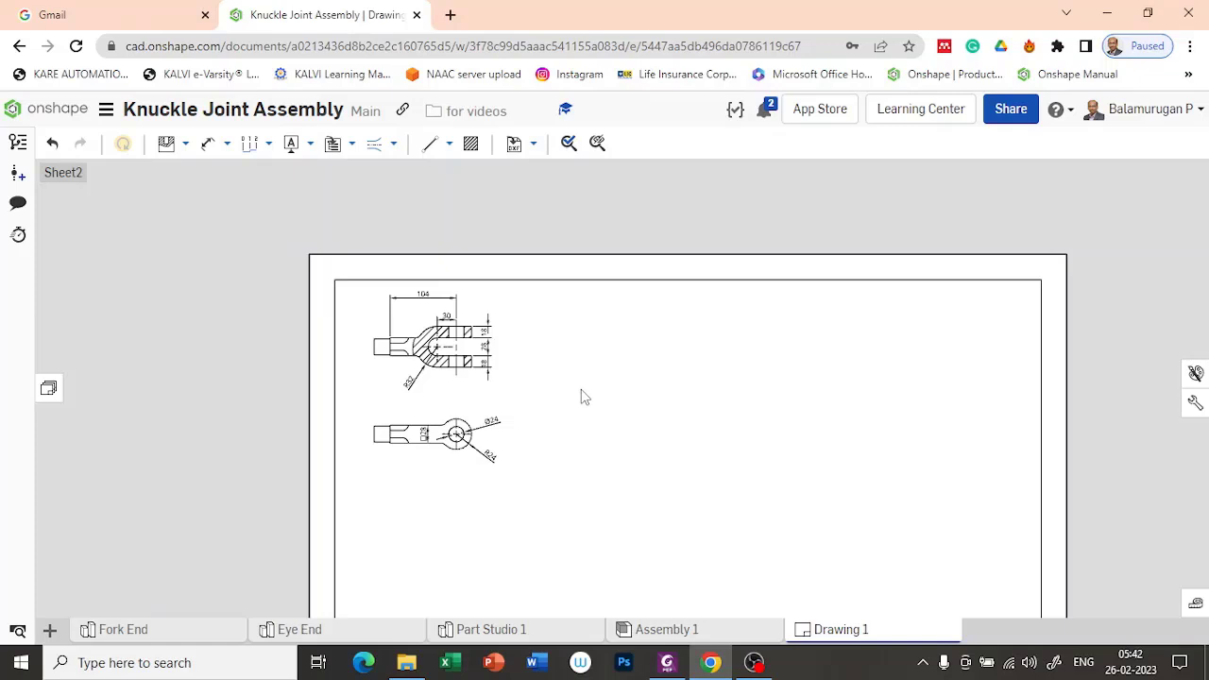
# Step: Leave the drawing for the documents list and reopen the Knuckle Joint Assembly document
pyautogui.scroll(3, 583, 397)
pyautogui.moveTo(659, 430)
pyautogui.mouseDown(button='middle')
pyautogui.moveTo(601, 359)
pyautogui.moveTo(628, 369)
pyautogui.mouseUp(button='middle')
pyautogui.scroll(-3, 633, 375)
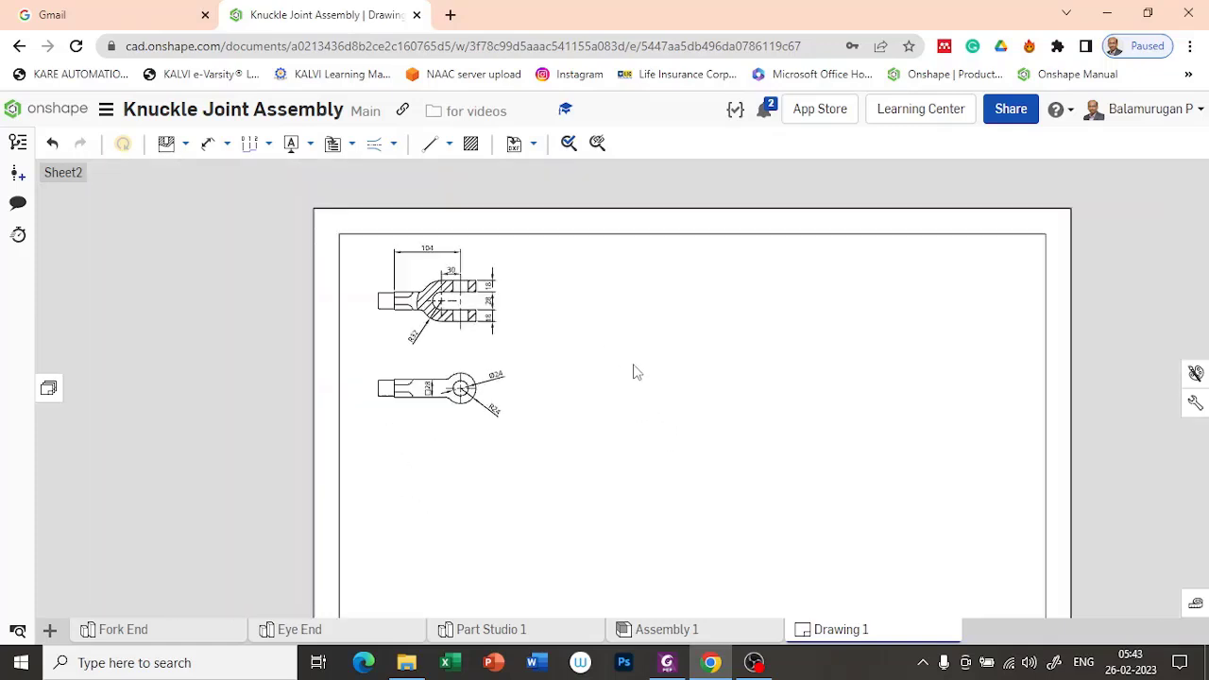
pyautogui.scroll(-2, 637, 372)
pyautogui.scroll(2, 637, 372)
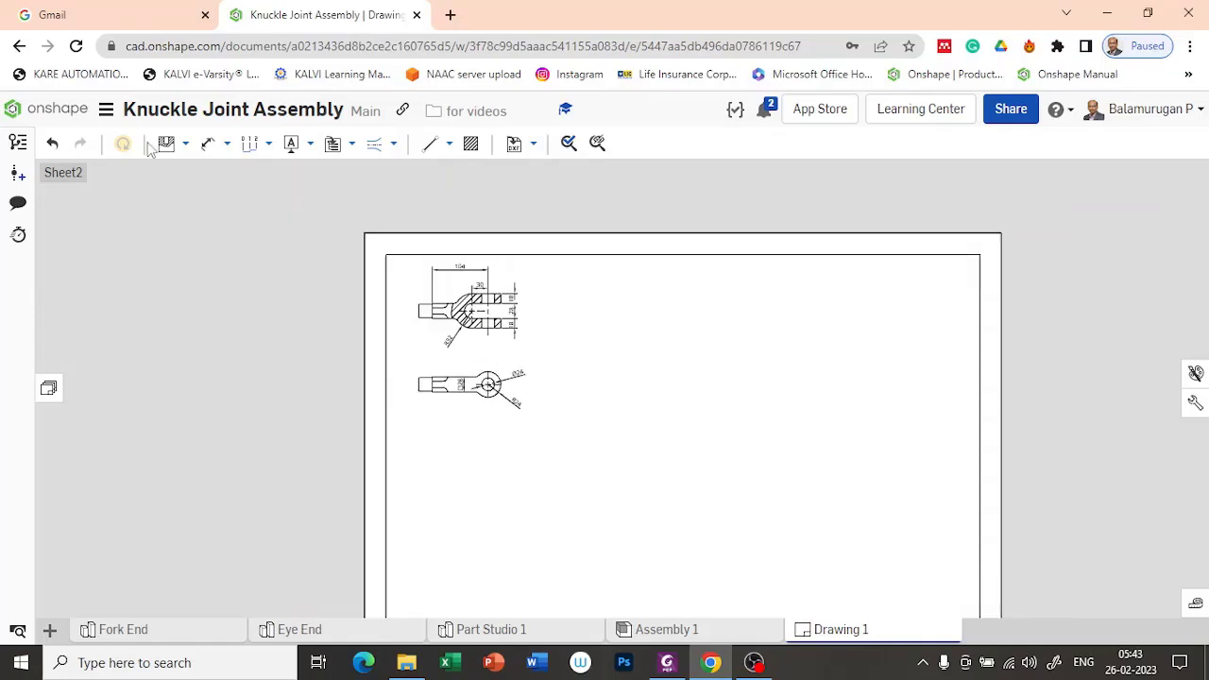
pyautogui.click(43, 109)
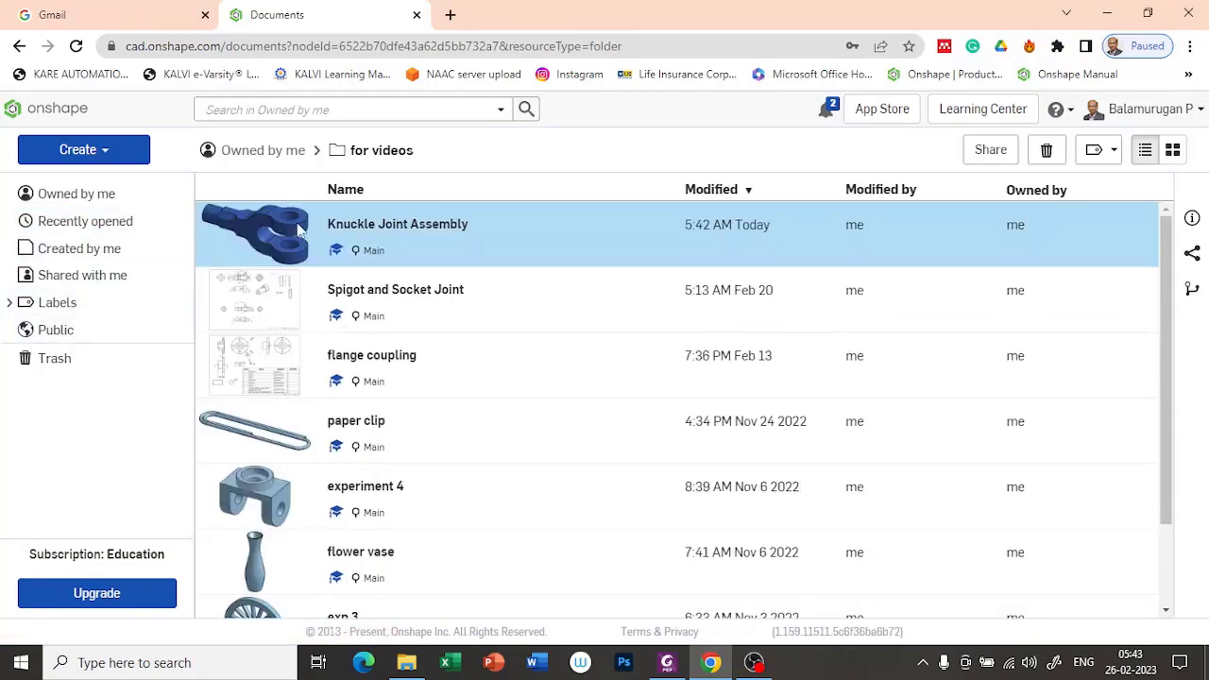
pyautogui.click(438, 230)
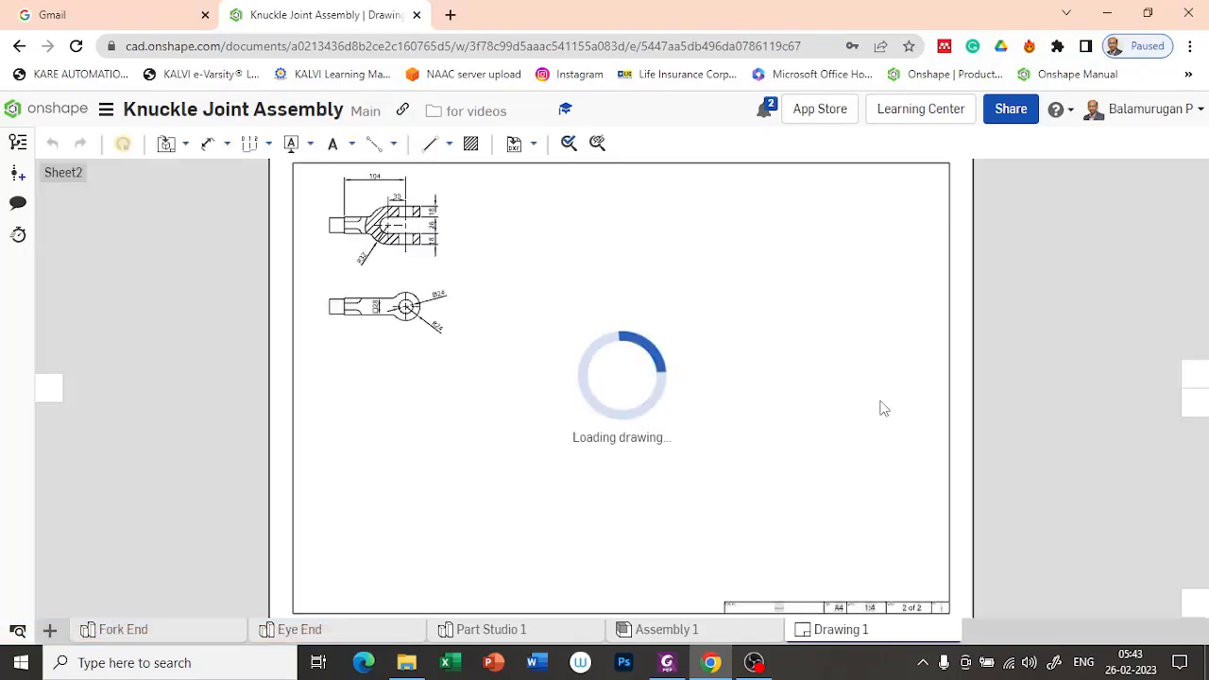
# Step: Insert a Front view of the Eye End part at 1:4 sheet scale beside the Fork End's sectioned view
pyautogui.click(167, 143)
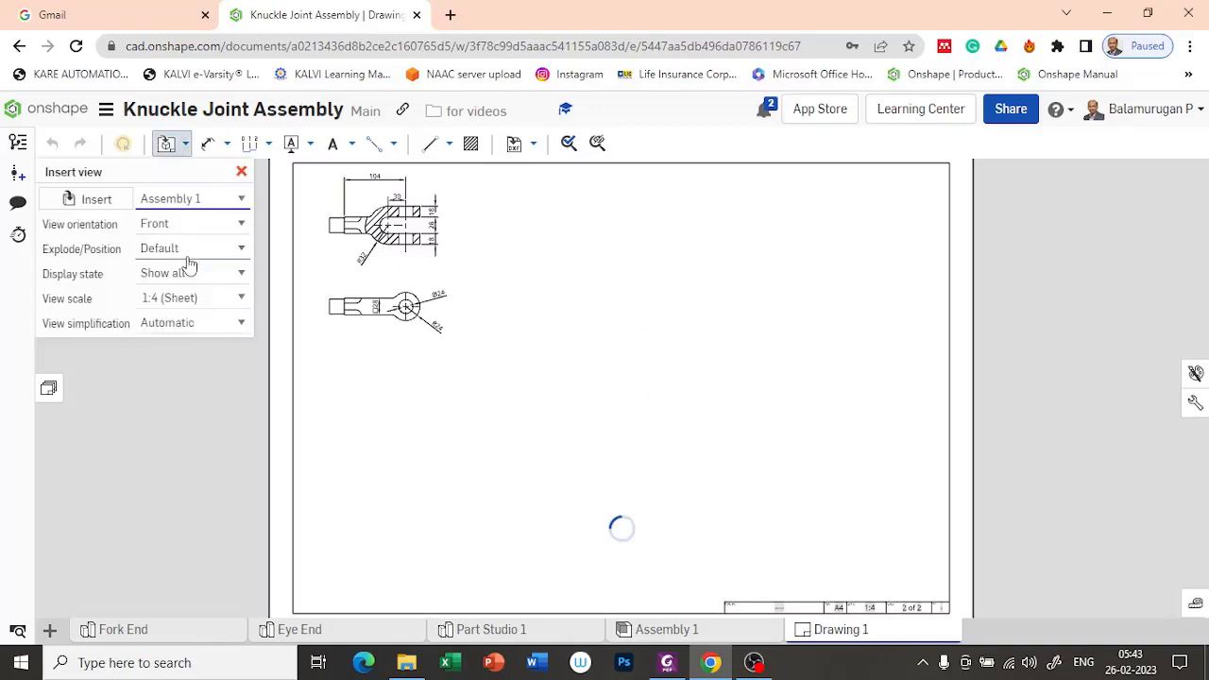
pyautogui.click(99, 199)
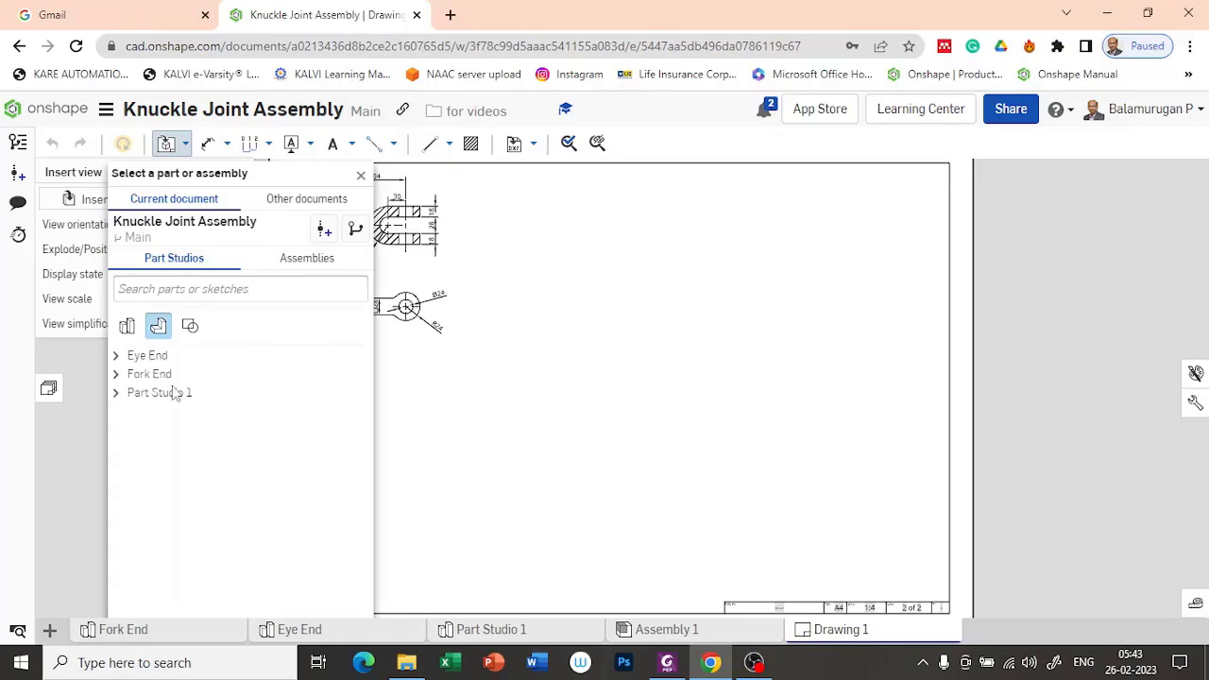
pyautogui.click(134, 356)
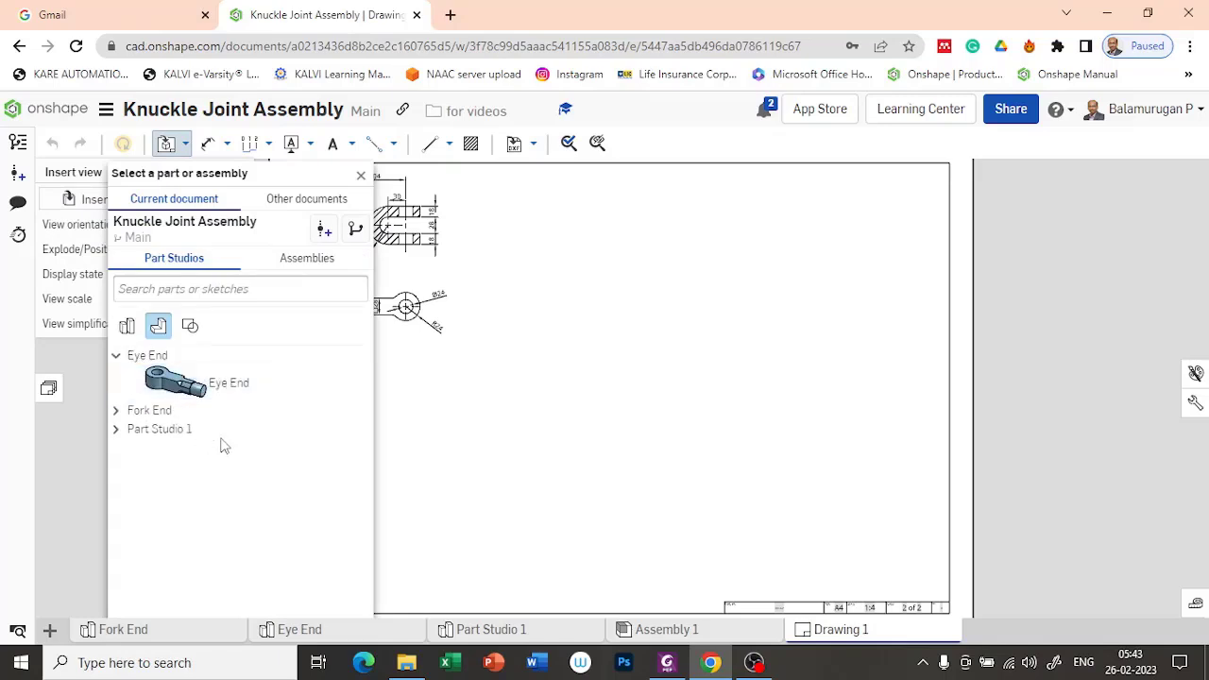
pyautogui.click(231, 381)
pyautogui.click(457, 423)
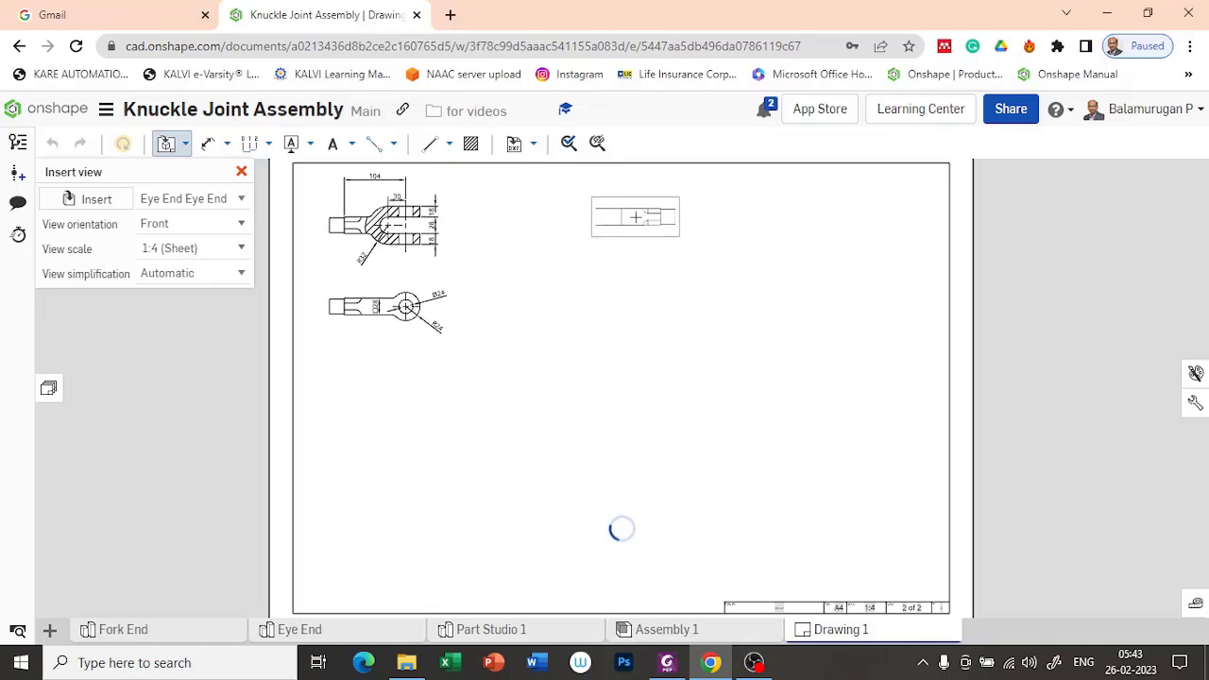
pyautogui.click(634, 219)
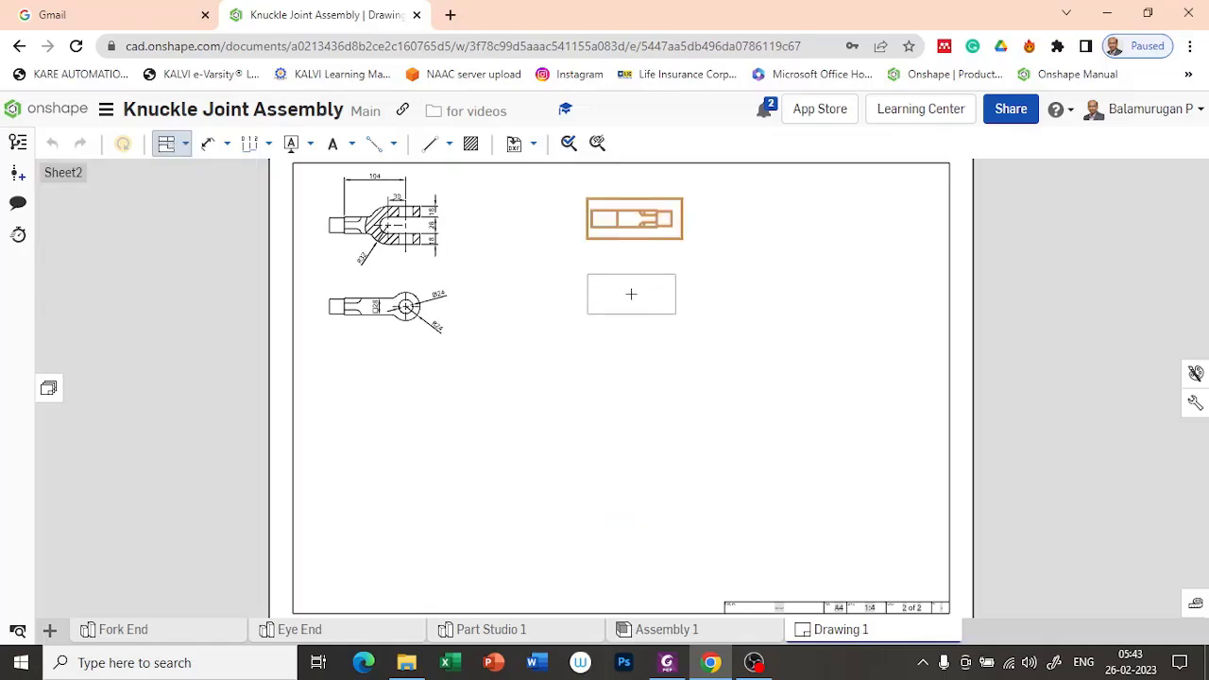
# Step: Place a projected view of the Eye End directly below its front view and finish projecting views
pyautogui.click(631, 294)
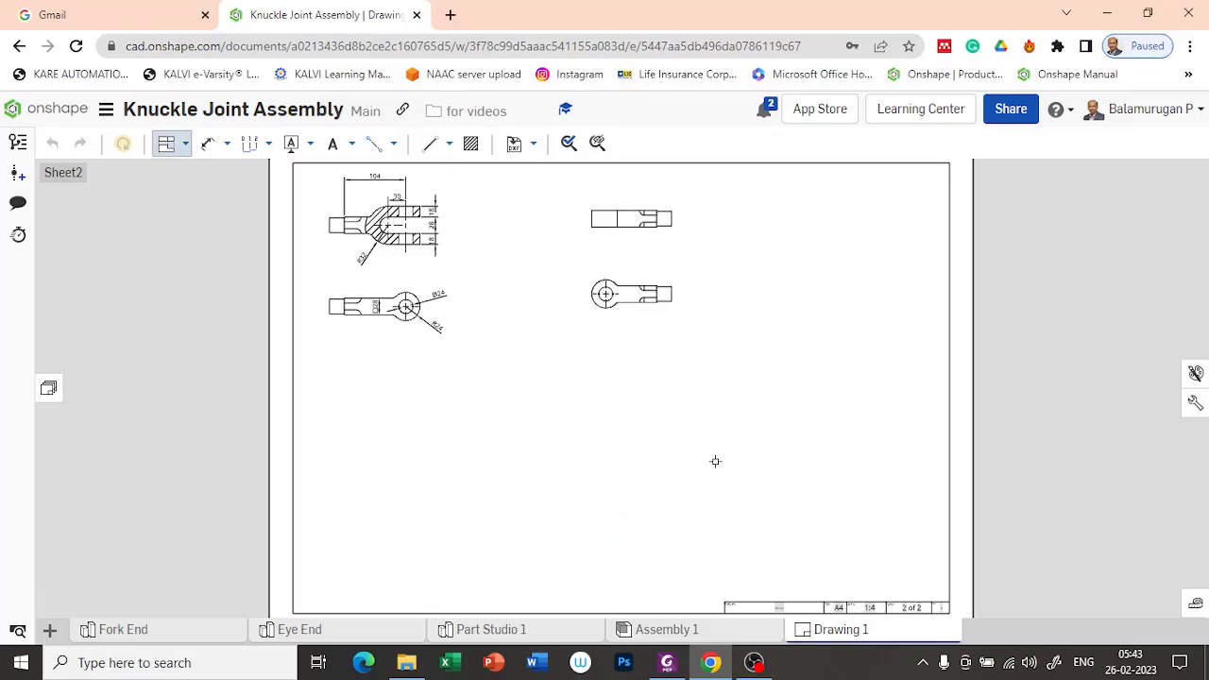
pyautogui.scroll(5, 602, 314)
pyautogui.moveTo(922, 253); pyautogui.dragTo(865, 387, button='right')
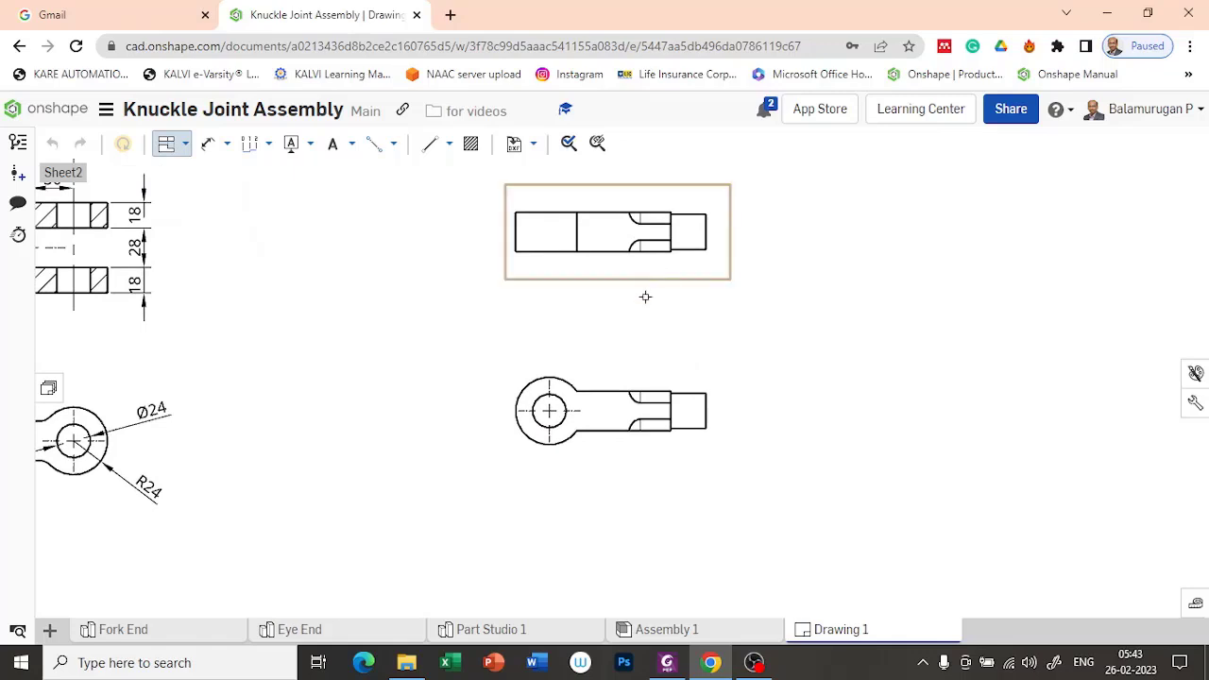
pyautogui.press('Escape')
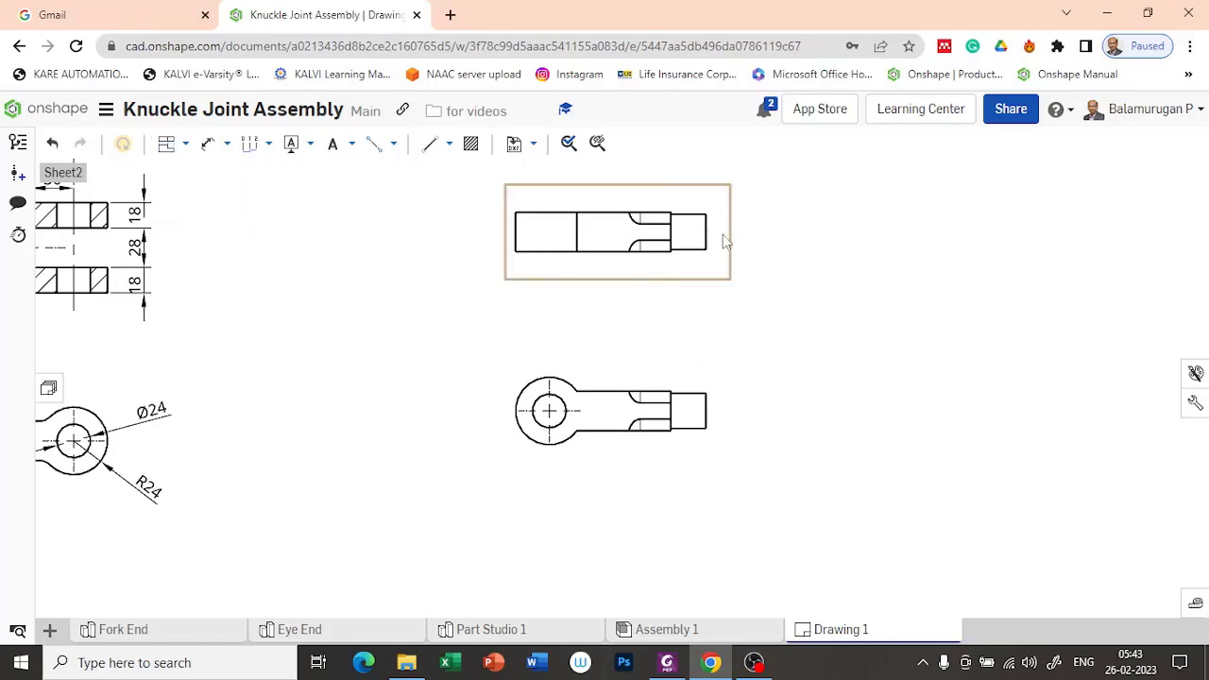
# Step: Hide the two short vertical edges at the ends of the chamfer curves in the Eye End's front view
pyautogui.click(659, 207)
pyautogui.rightClick(659, 208)
pyautogui.moveTo(749, 199)
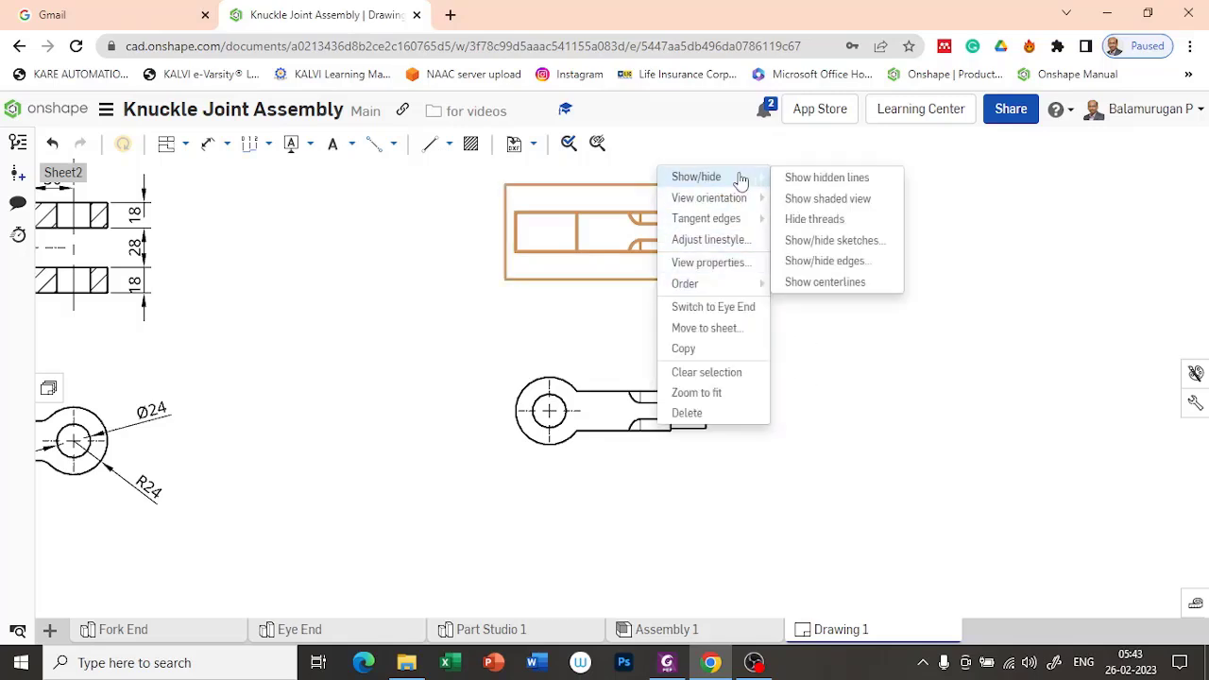
pyautogui.moveTo(749, 177)
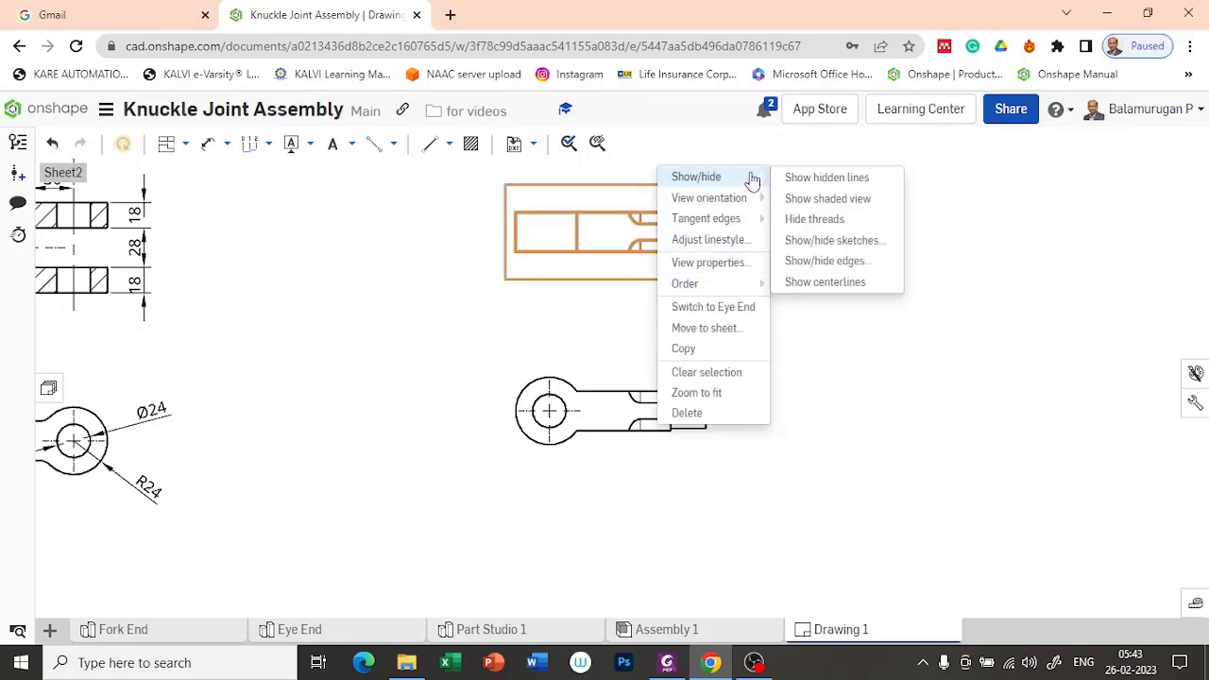
pyautogui.click(831, 261)
pyautogui.scroll(3, 638, 215)
pyautogui.click(640, 215)
pyautogui.click(640, 289)
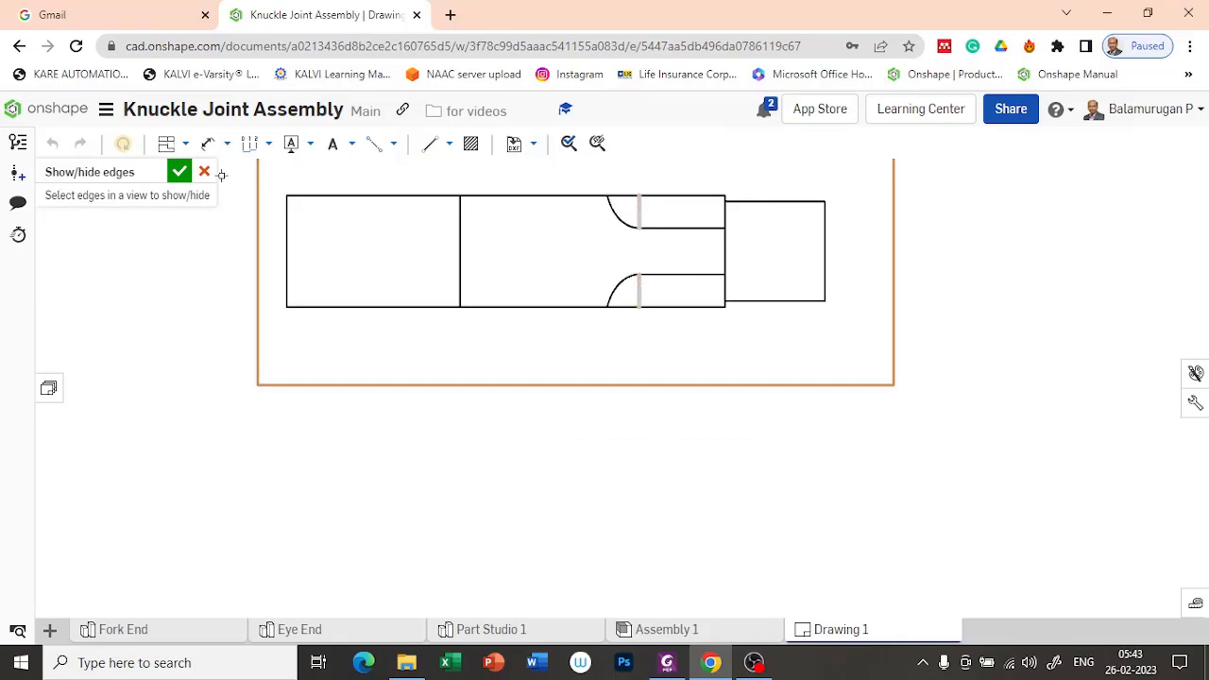
pyautogui.click(179, 171)
pyautogui.scroll(-1, 534, 291)
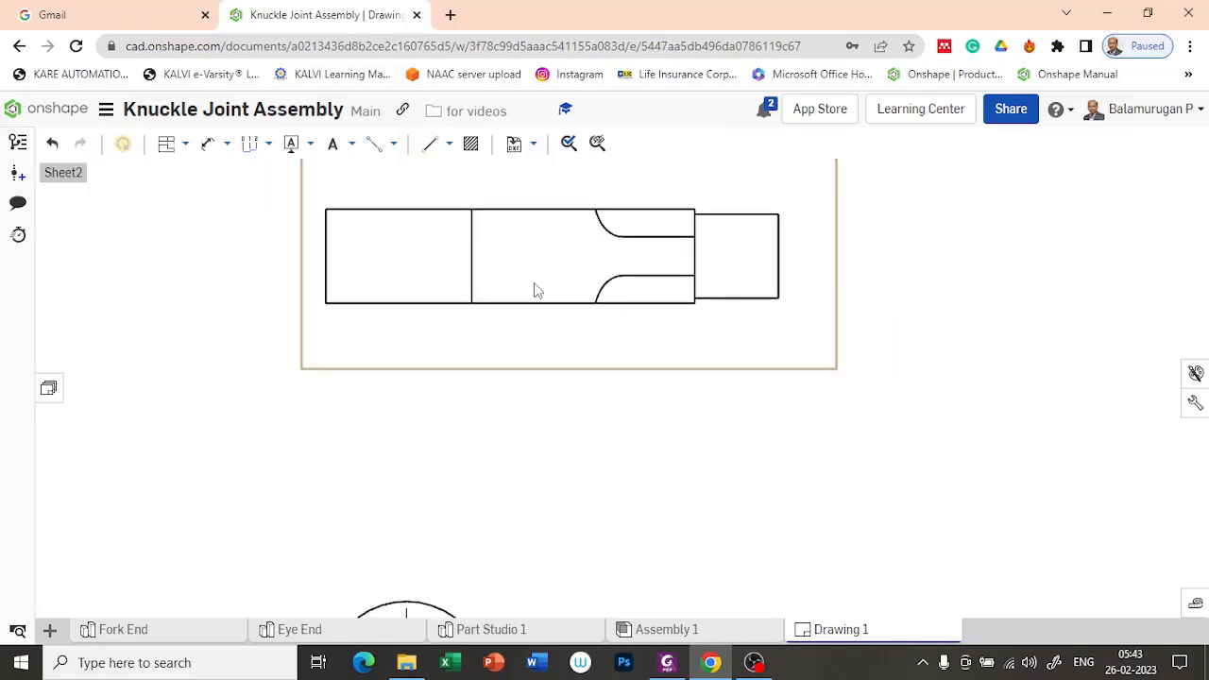
pyautogui.scroll(-3, 535, 290)
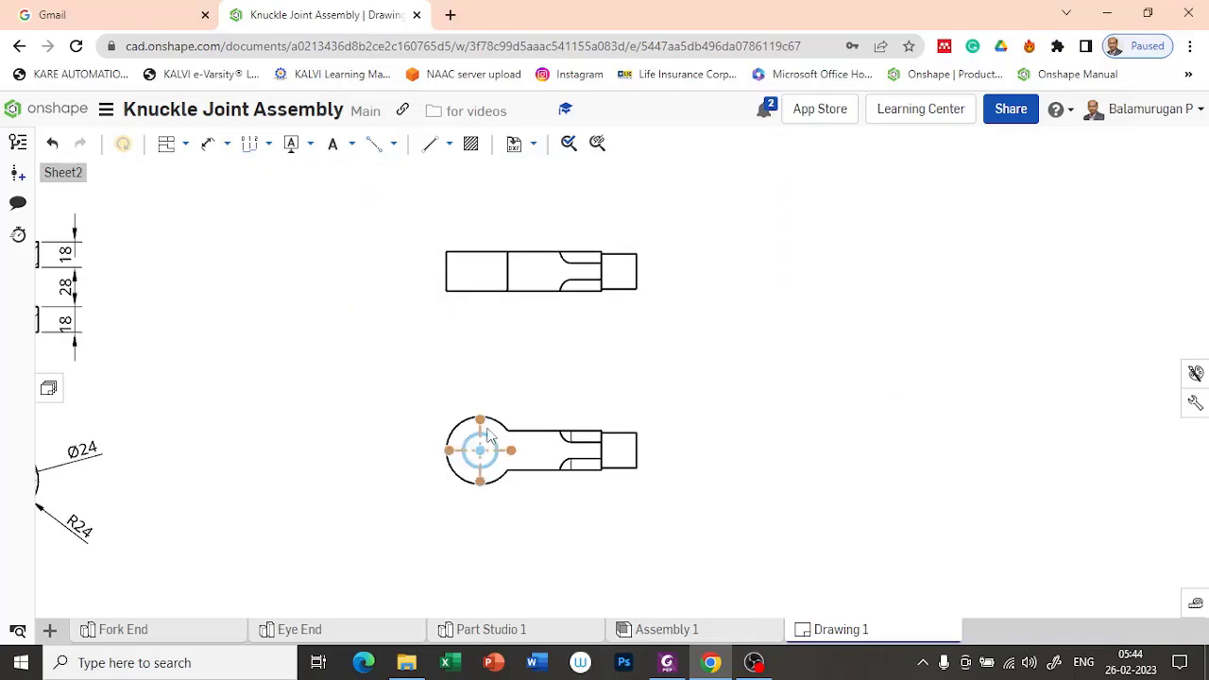
pyautogui.scroll(-3, 616, 377)
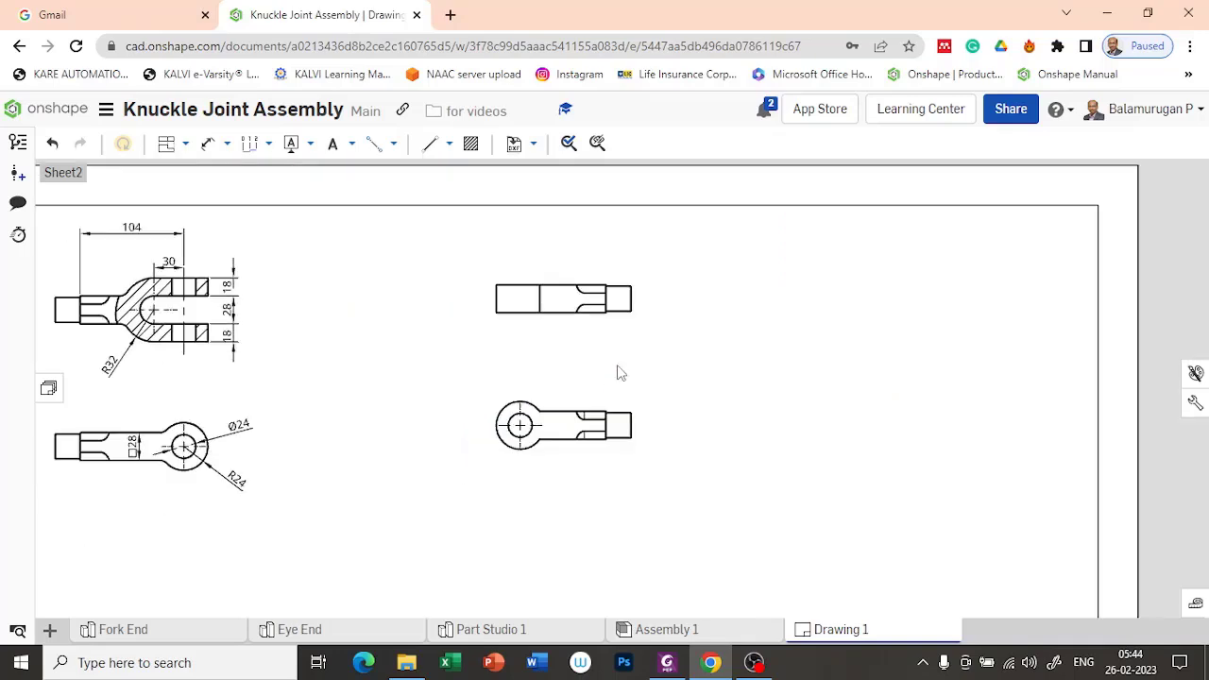
pyautogui.scroll(3, 619, 373)
pyautogui.moveTo(789, 308); pyautogui.dragTo(810, 349, button='middle')
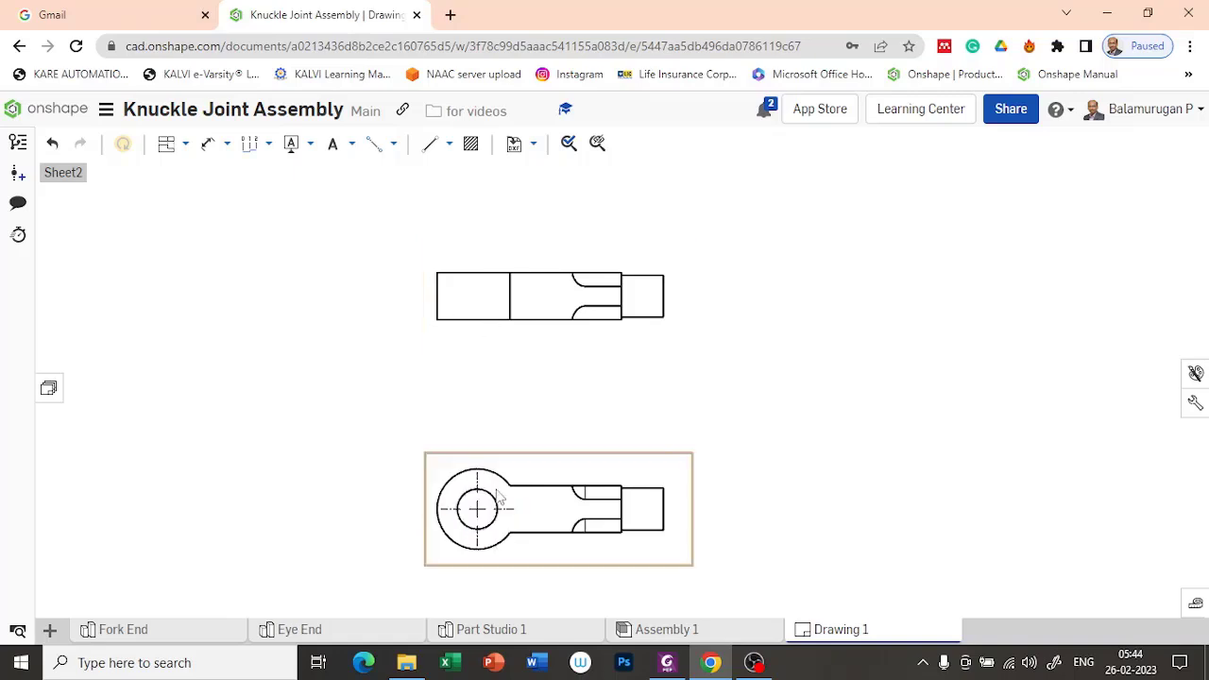
# Step: Hide the two short vertical edges at the ends of the chamfer curves in the Eye End's projected view
pyautogui.scroll(3, 635, 539)
pyautogui.scroll(-3, 472, 470)
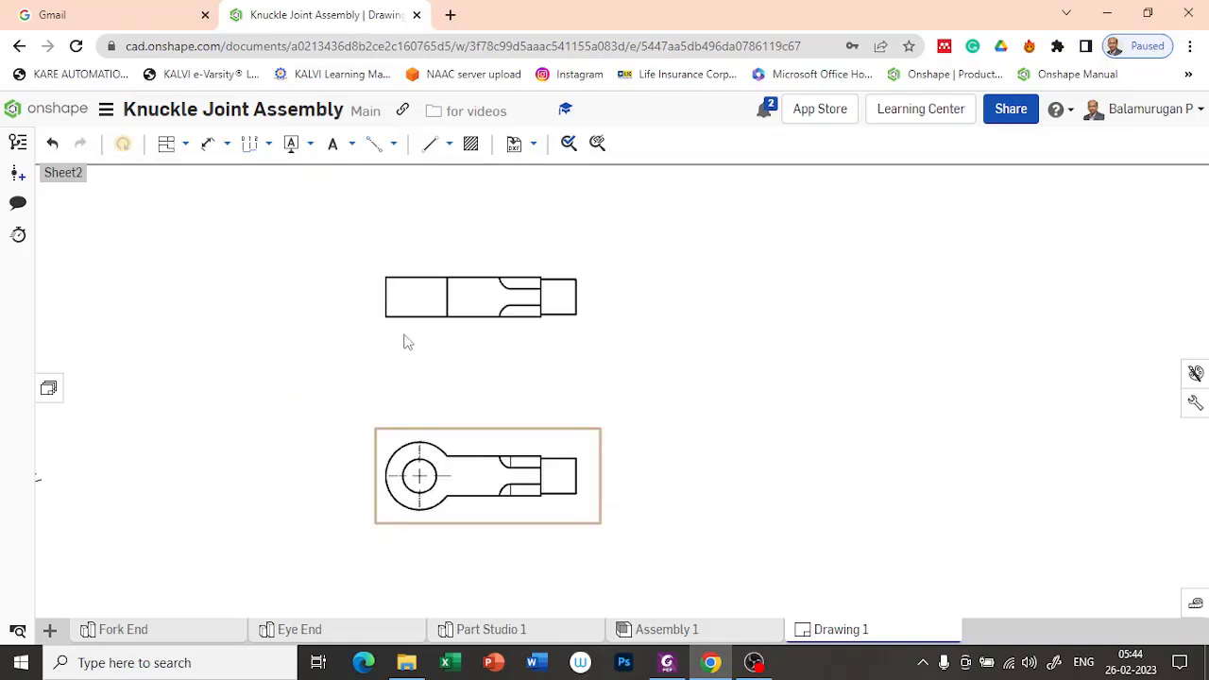
pyautogui.scroll(-3, 486, 446)
pyautogui.scroll(4, 489, 449)
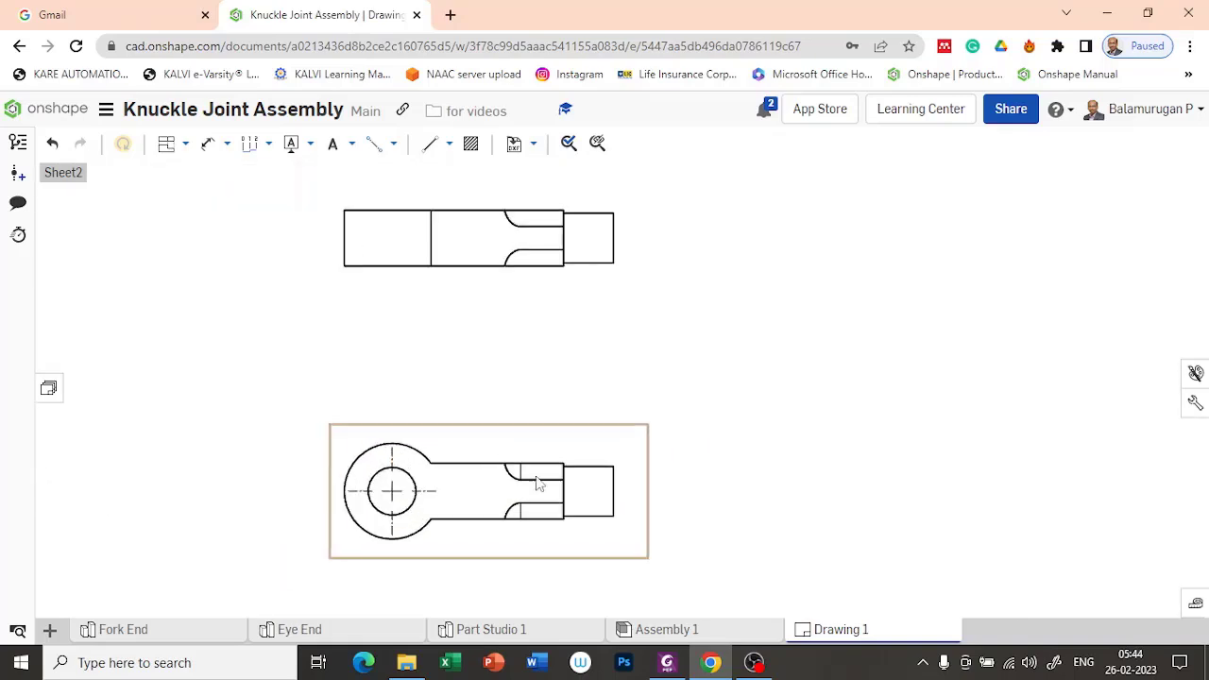
pyautogui.click(578, 453)
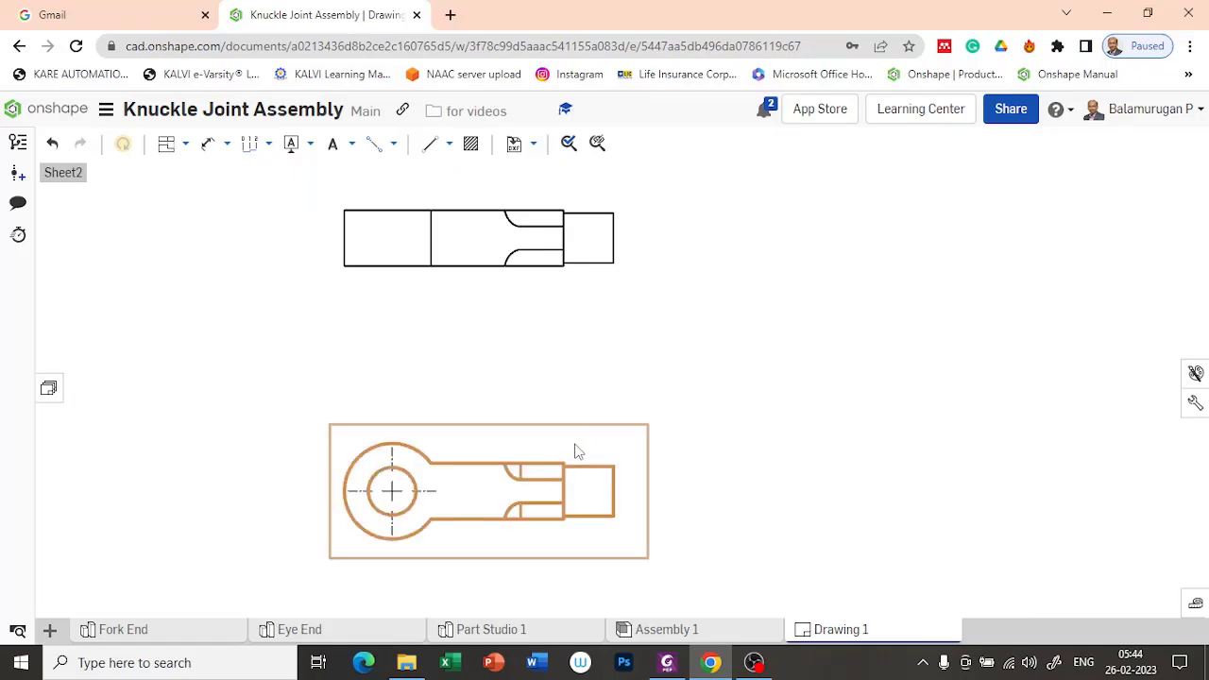
pyautogui.rightClick(575, 451)
pyautogui.moveTo(674, 150)
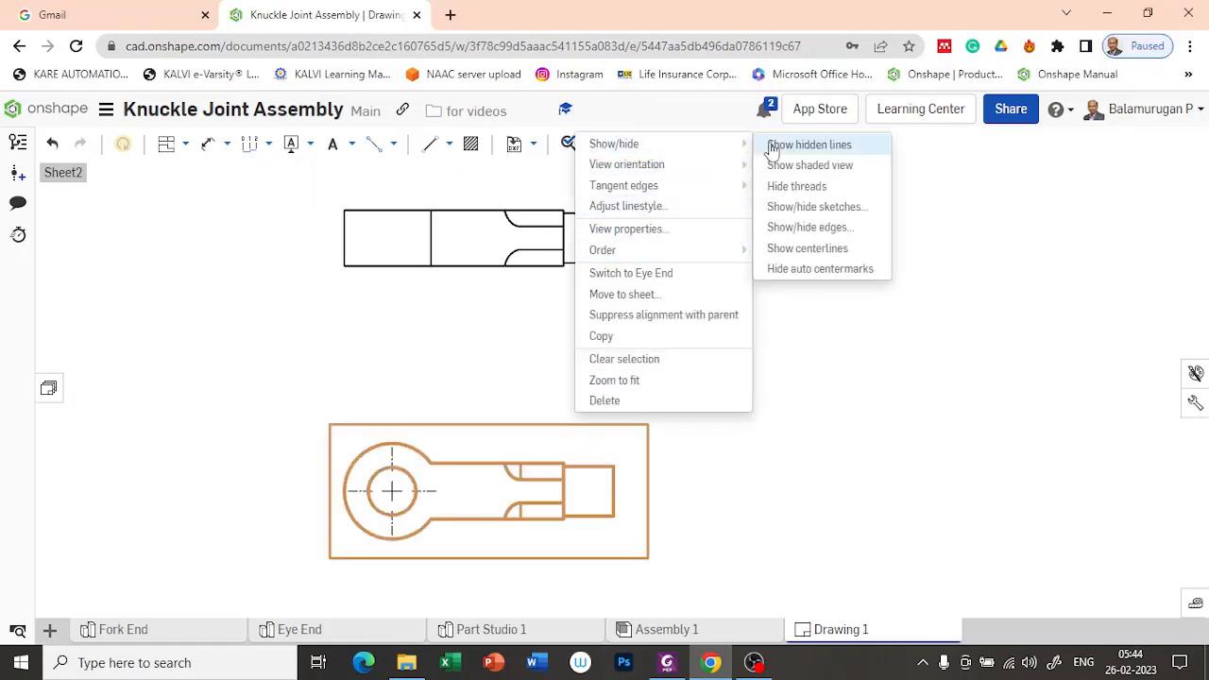
pyautogui.click(818, 227)
pyautogui.scroll(5, 529, 487)
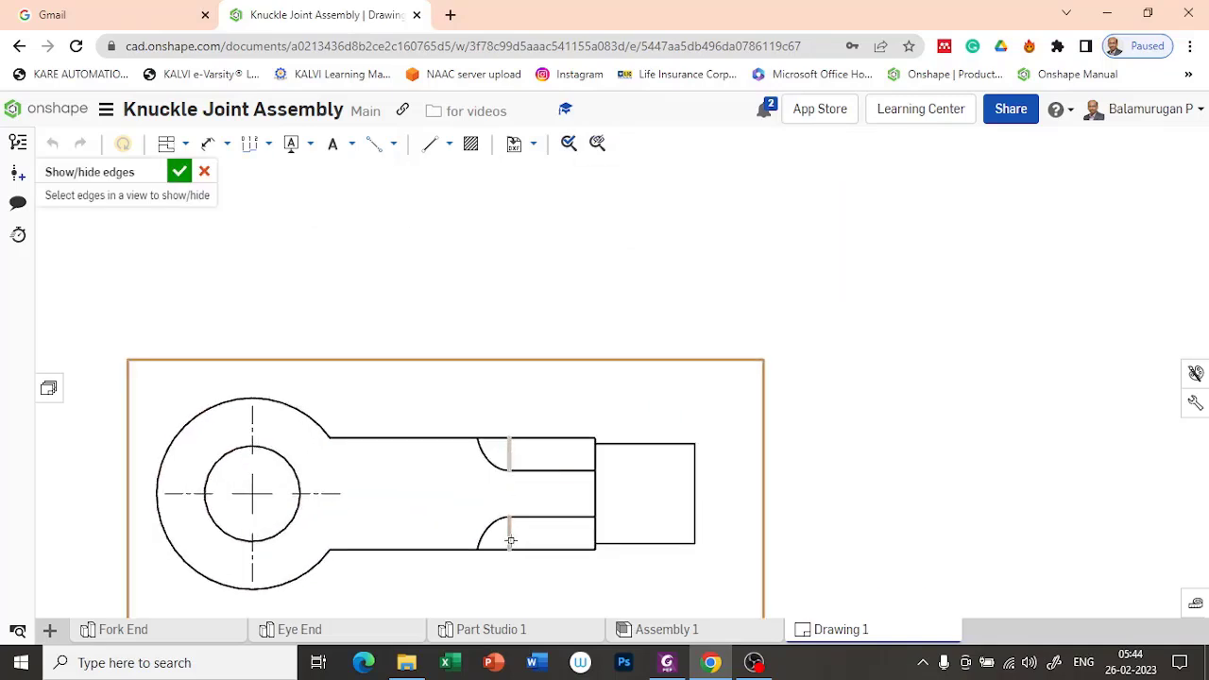
pyautogui.click(180, 172)
pyautogui.scroll(-3, 461, 286)
pyautogui.scroll(-5, 597, 435)
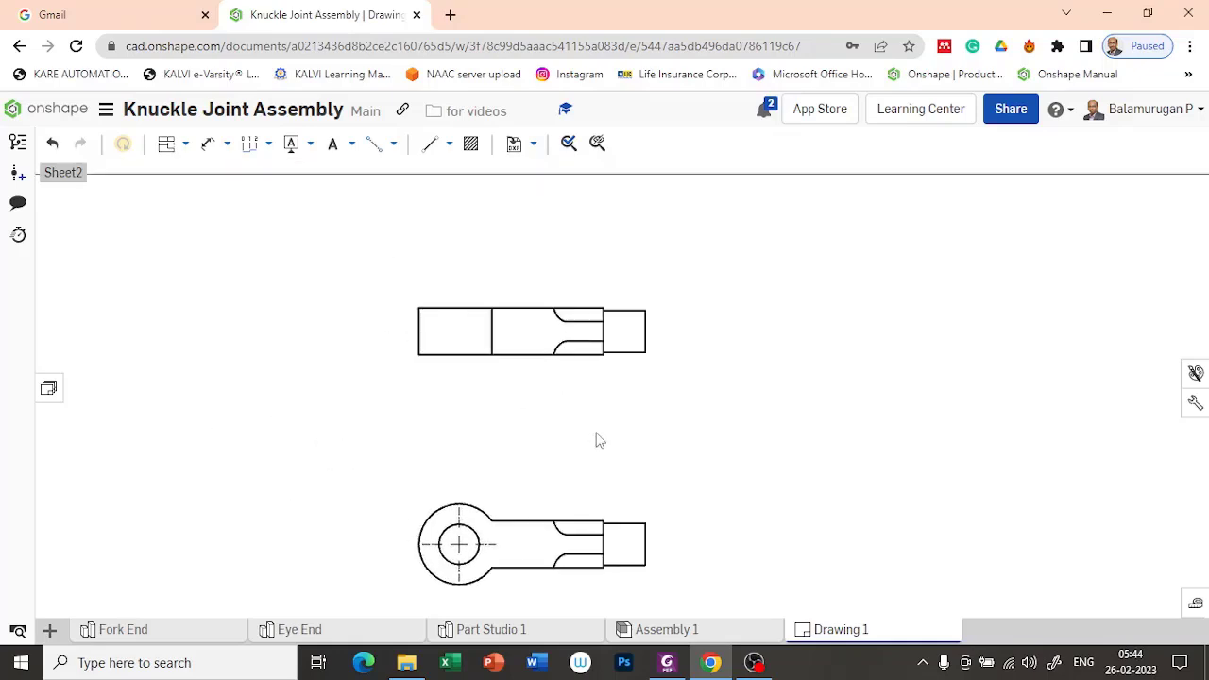
# Step: Dimension the outer radius and the hole diameter of the eye in the Eye End's projected view
pyautogui.scroll(2, 598, 412)
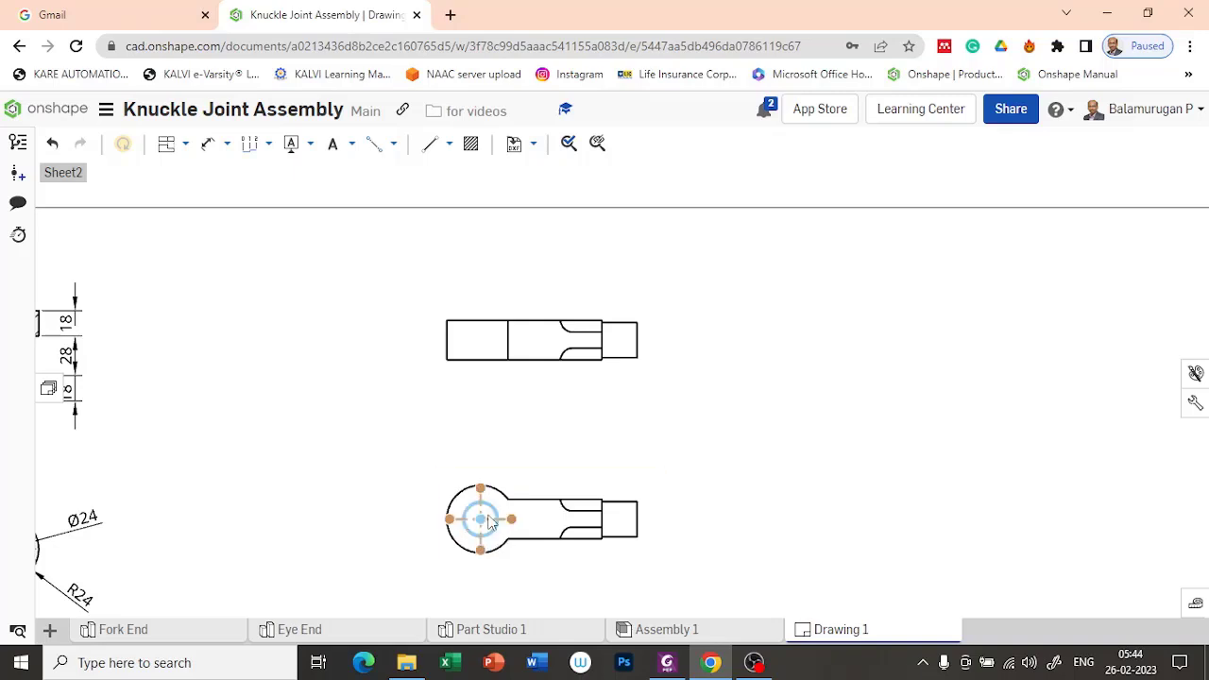
pyautogui.click(208, 147)
pyautogui.click(470, 489)
pyautogui.click(427, 435)
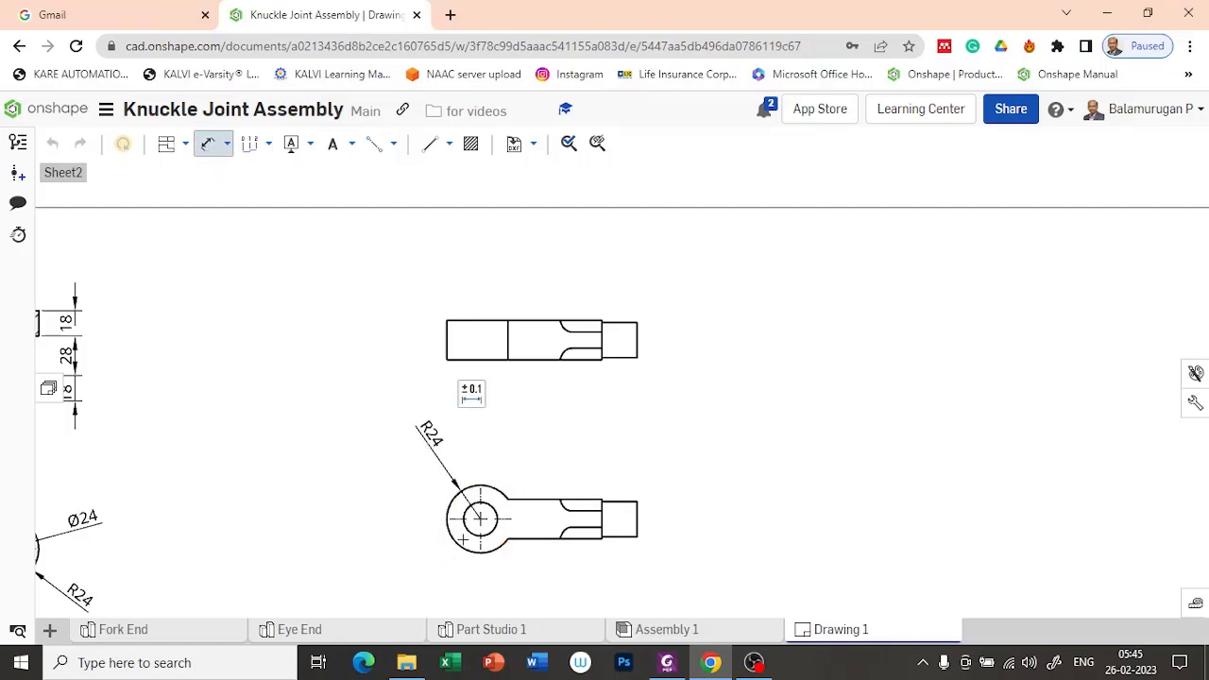
pyautogui.click(466, 532)
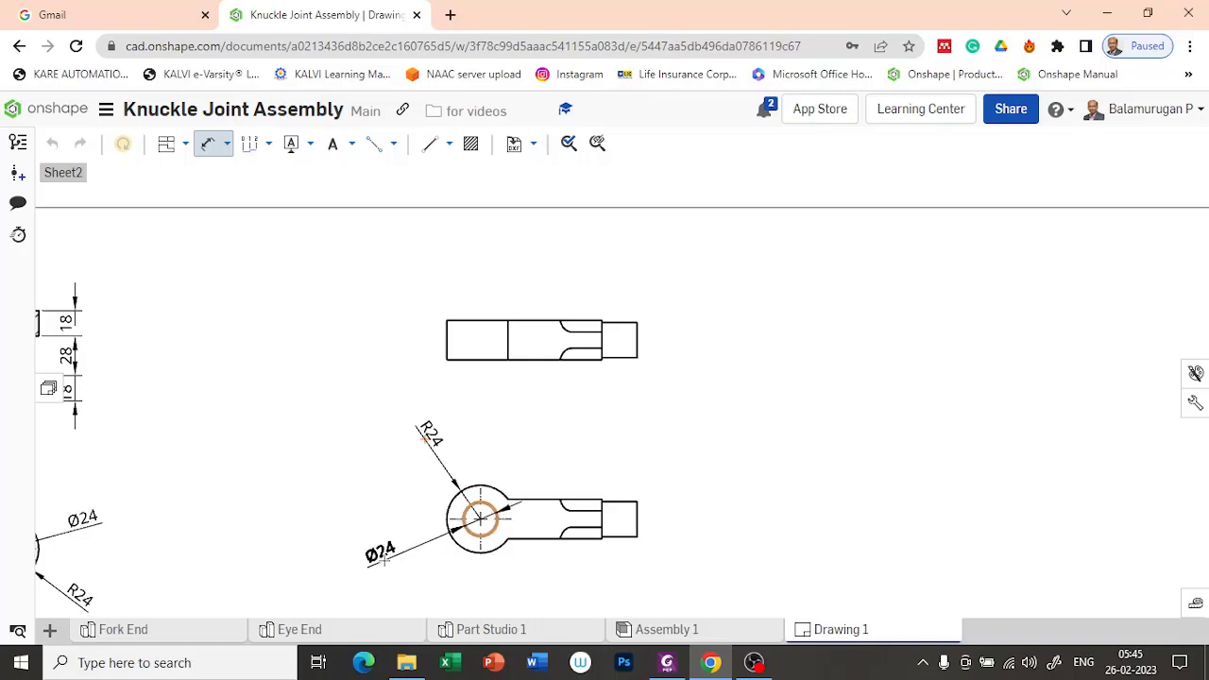
pyautogui.click(380, 564)
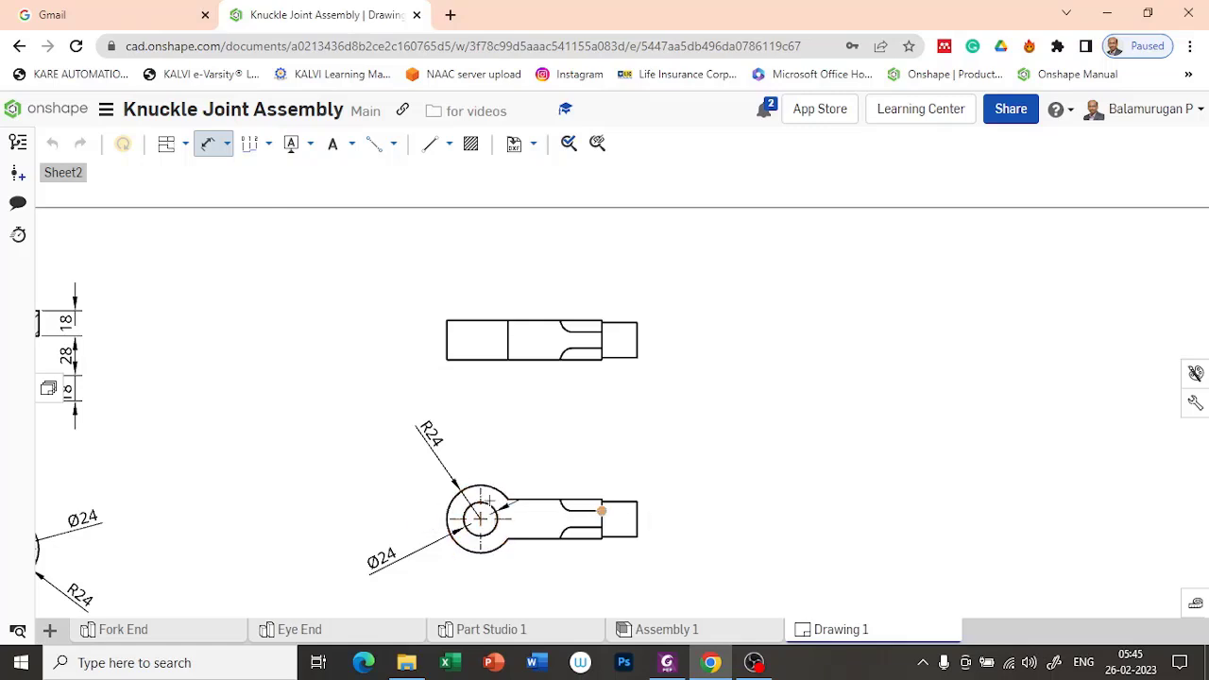
# Step: Dimension the horizontal distance from the hole's centre to the shoulder above the Eye End's projected view
pyautogui.scroll(3, 477, 490)
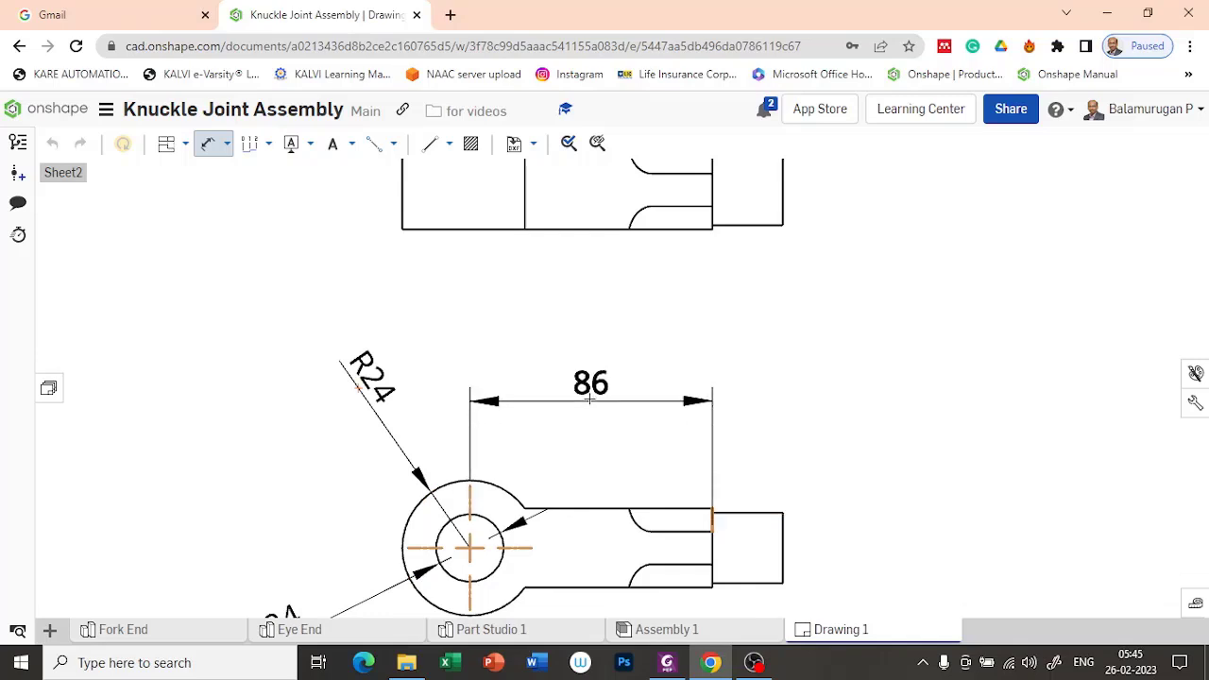
pyautogui.click(661, 394)
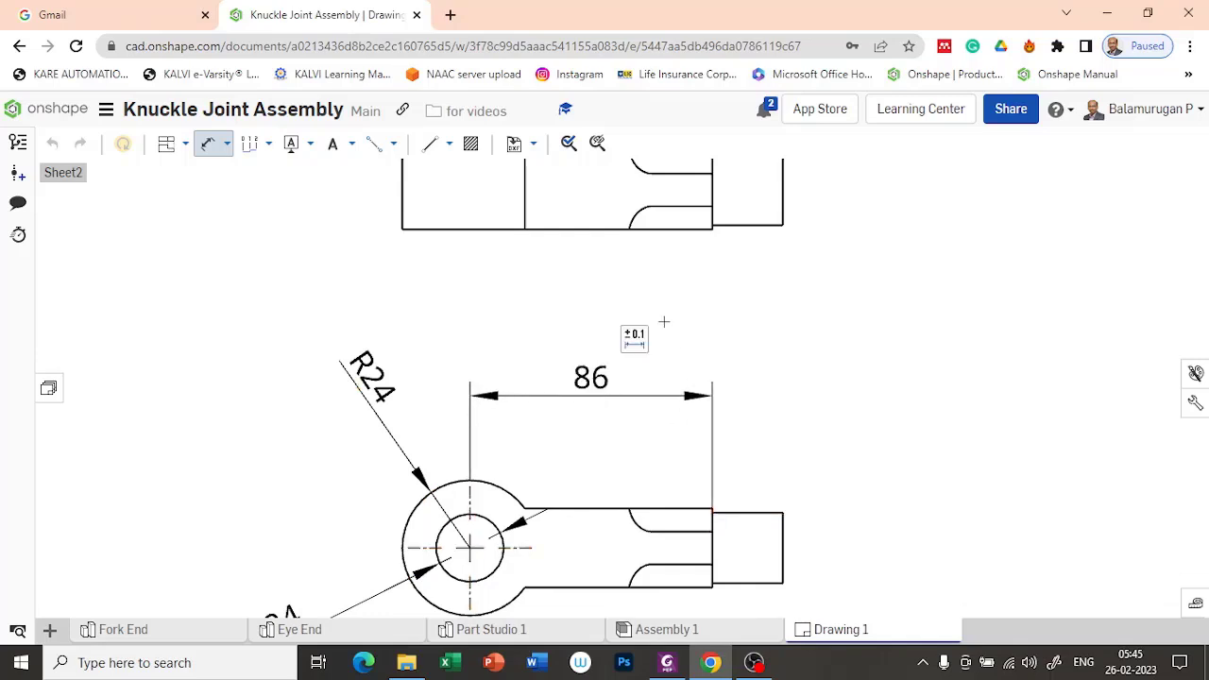
pyautogui.moveTo(722, 332); pyautogui.dragTo(718, 497, button='middle')
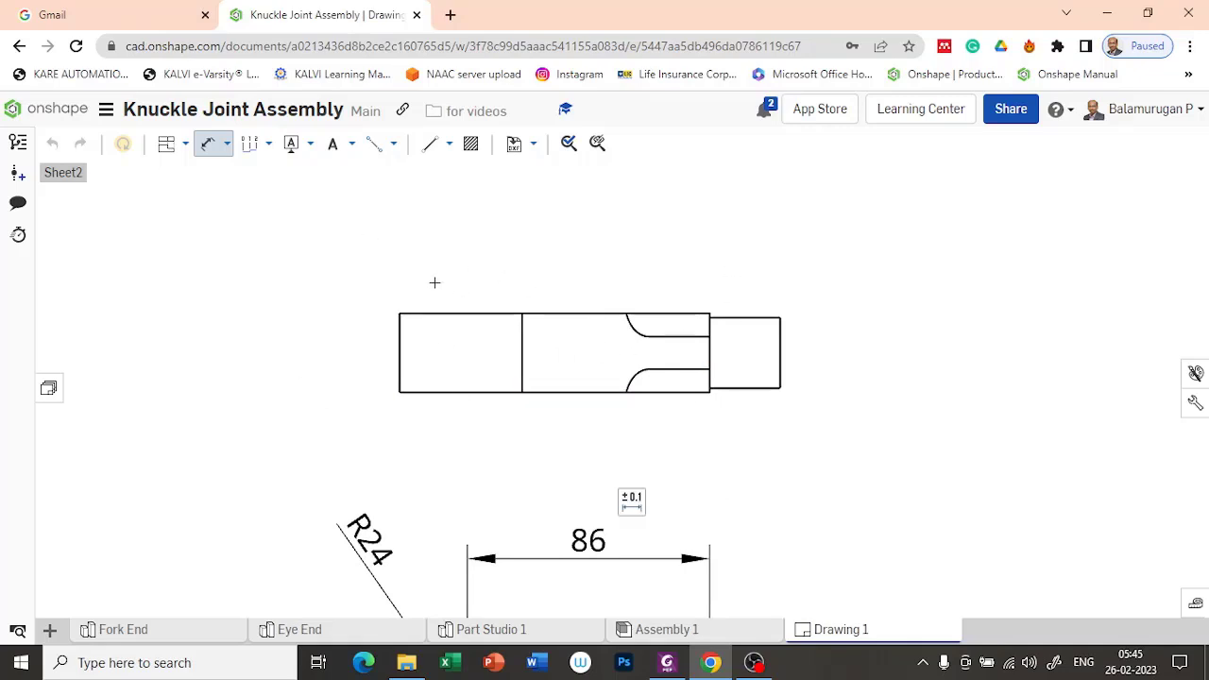
pyautogui.press('Escape')
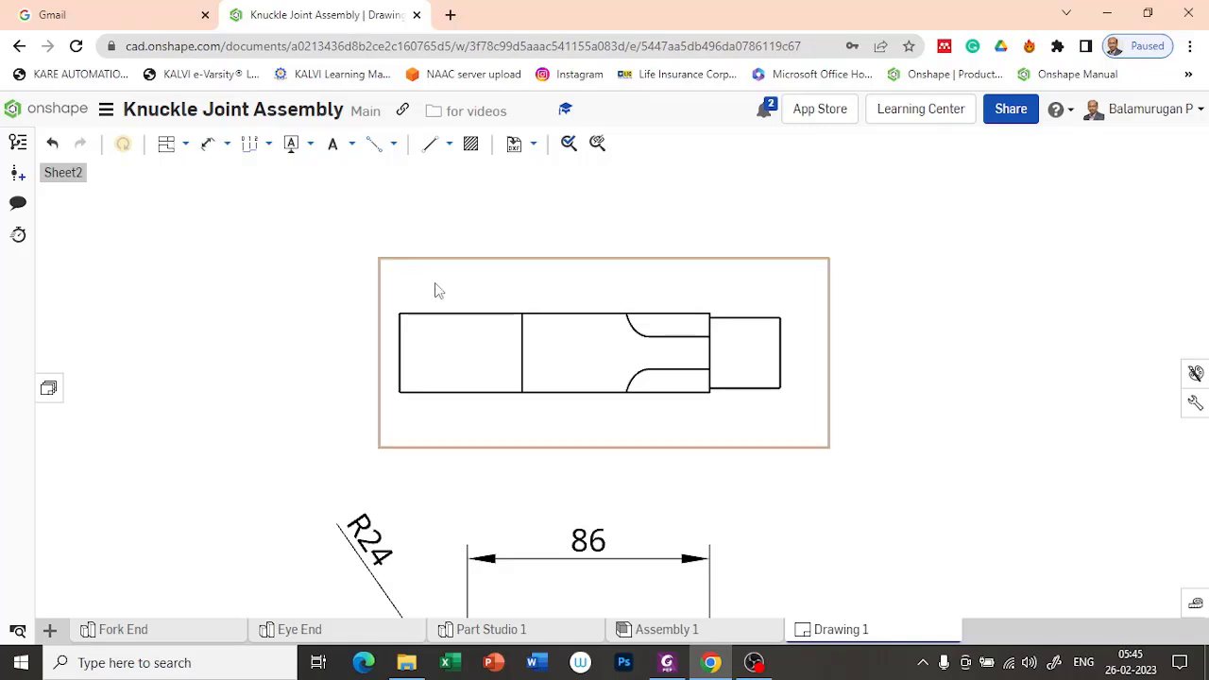
# Step: Start a broken-out section and sketch a closed spline profile around the eye portion of the Eye End's front view
pyautogui.click(181, 145)
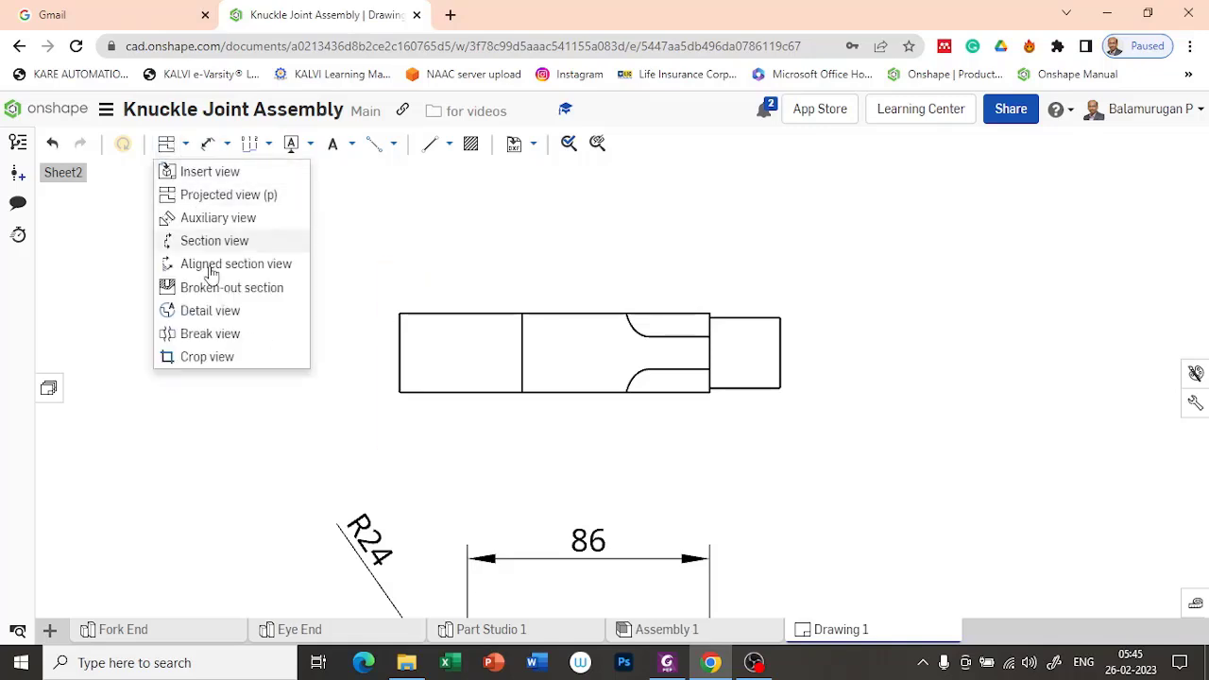
pyautogui.click(231, 287)
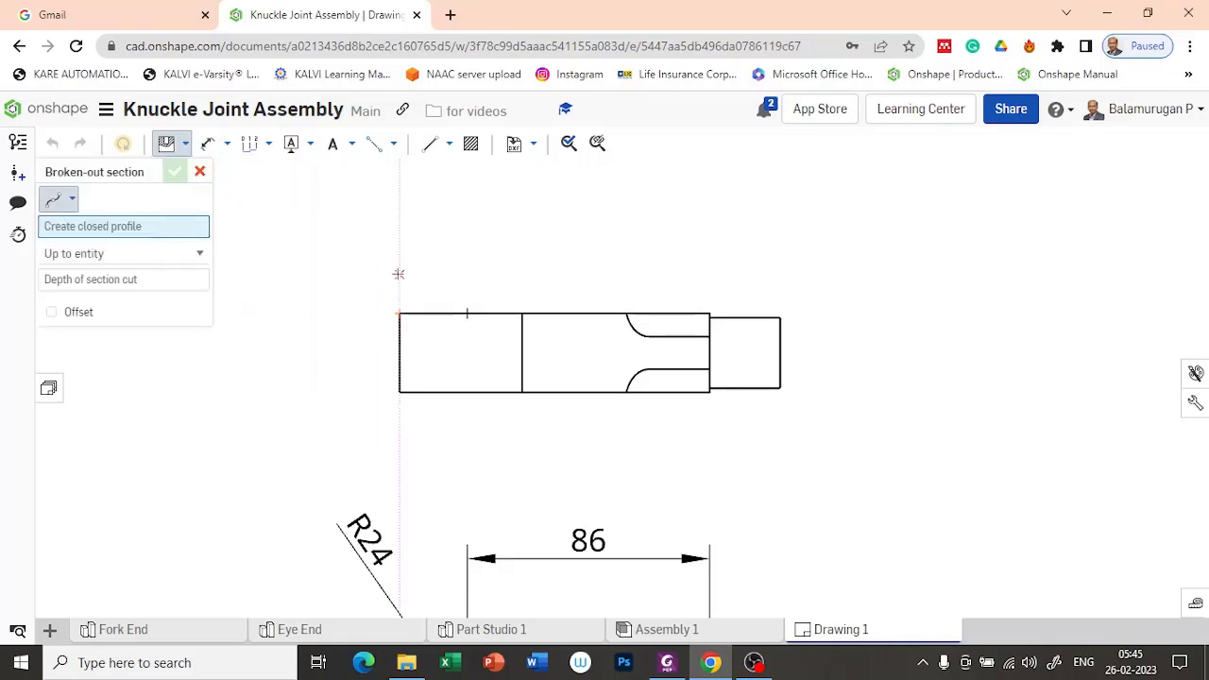
pyautogui.click(444, 262)
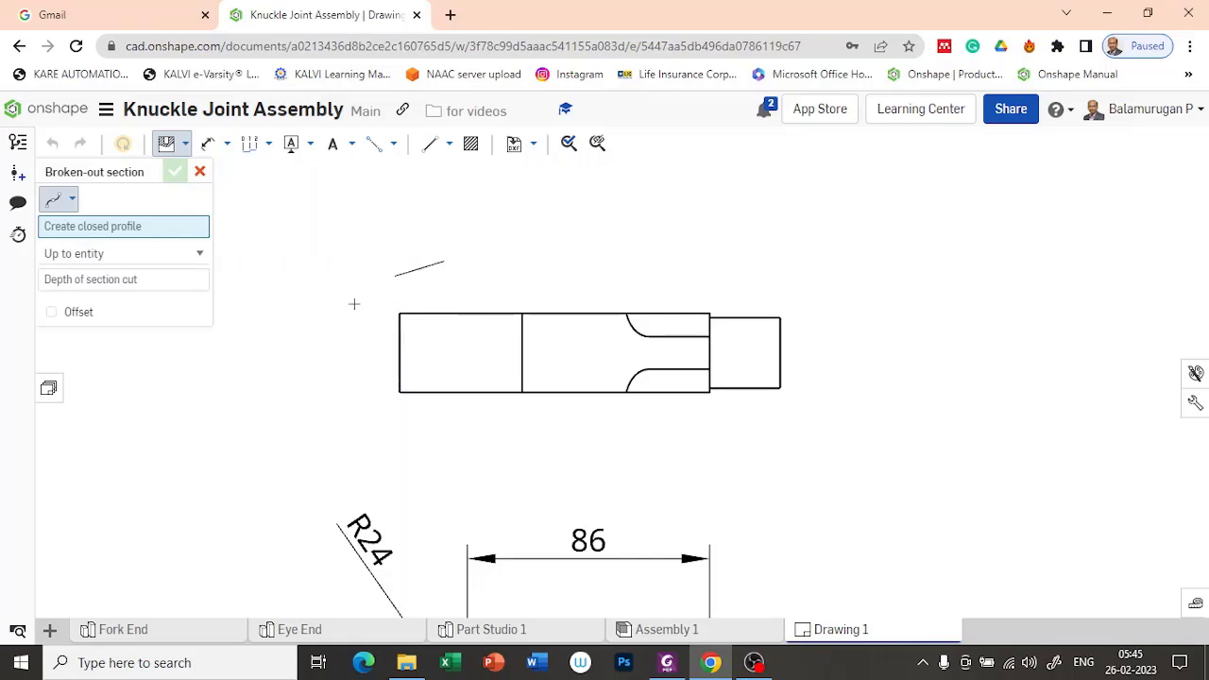
pyautogui.click(362, 314)
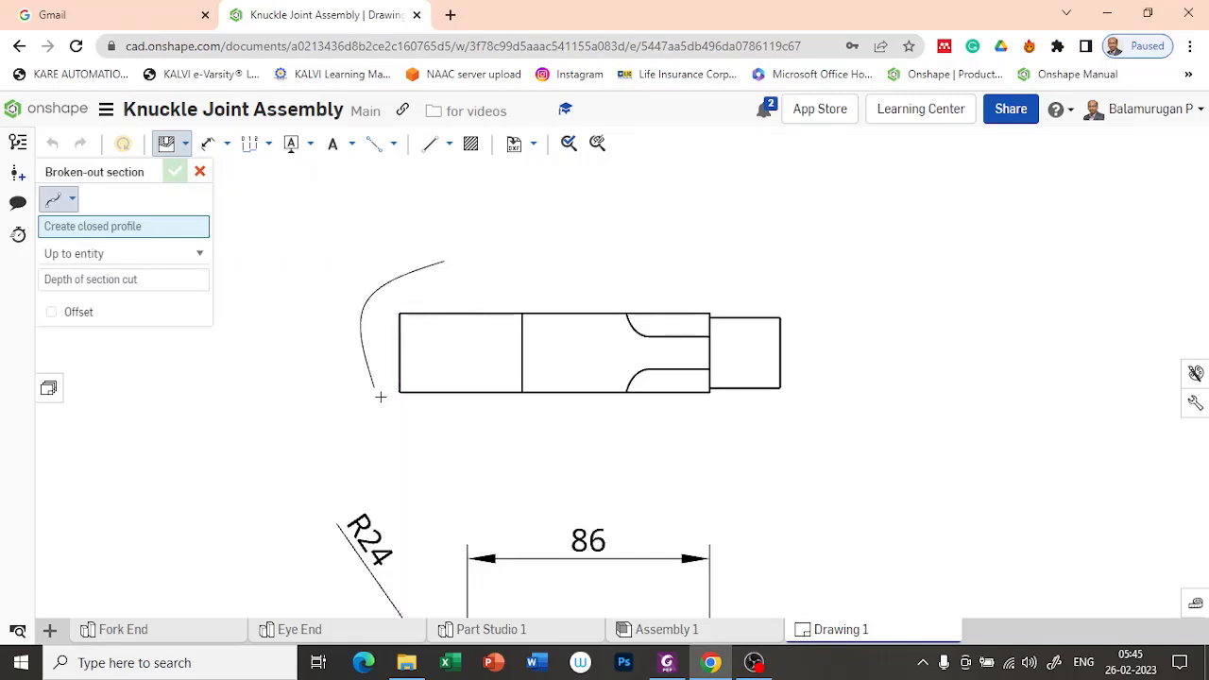
pyautogui.click(397, 425)
pyautogui.click(544, 422)
pyautogui.click(558, 292)
pyautogui.click(445, 263)
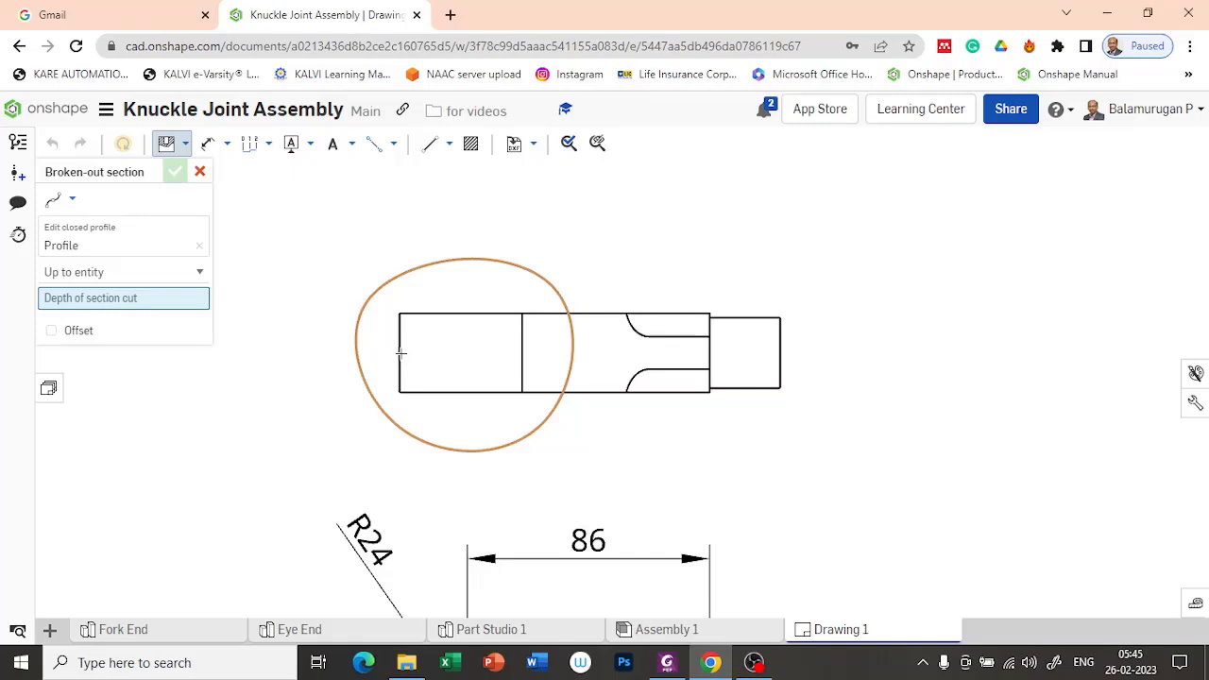
# Step: Set the section cut's depth up to the hole's centre point in the projected view and create the broken-out section
pyautogui.scroll(-3, 455, 404)
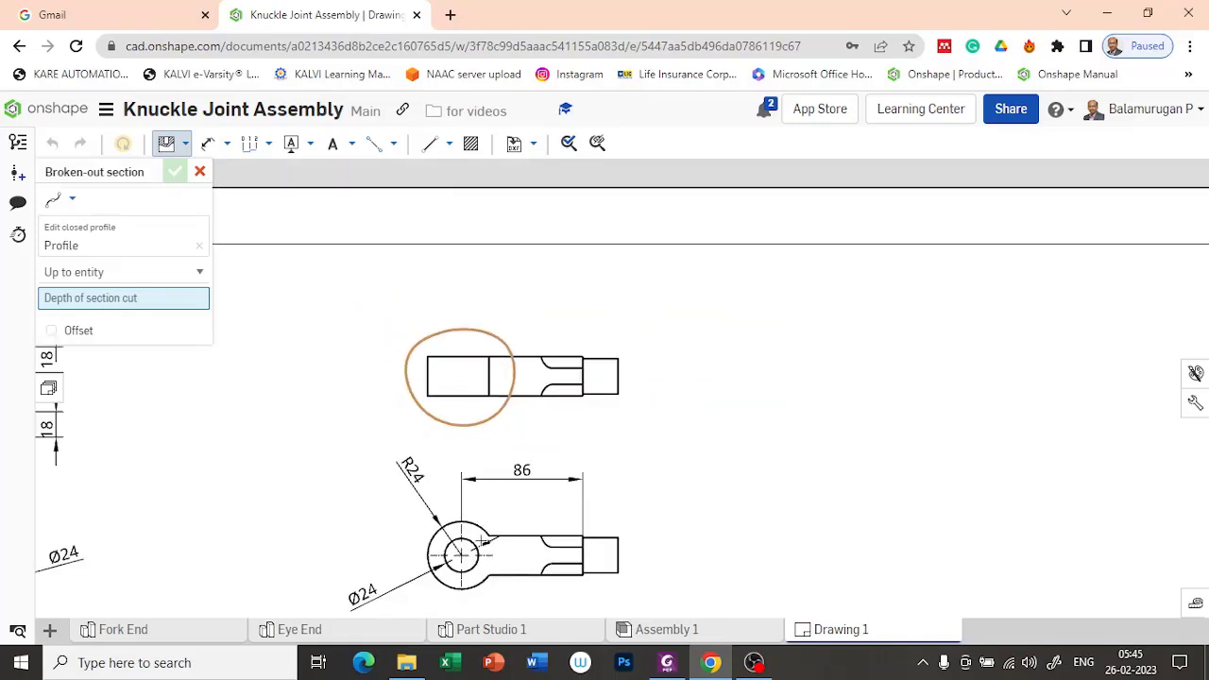
pyautogui.click(461, 555)
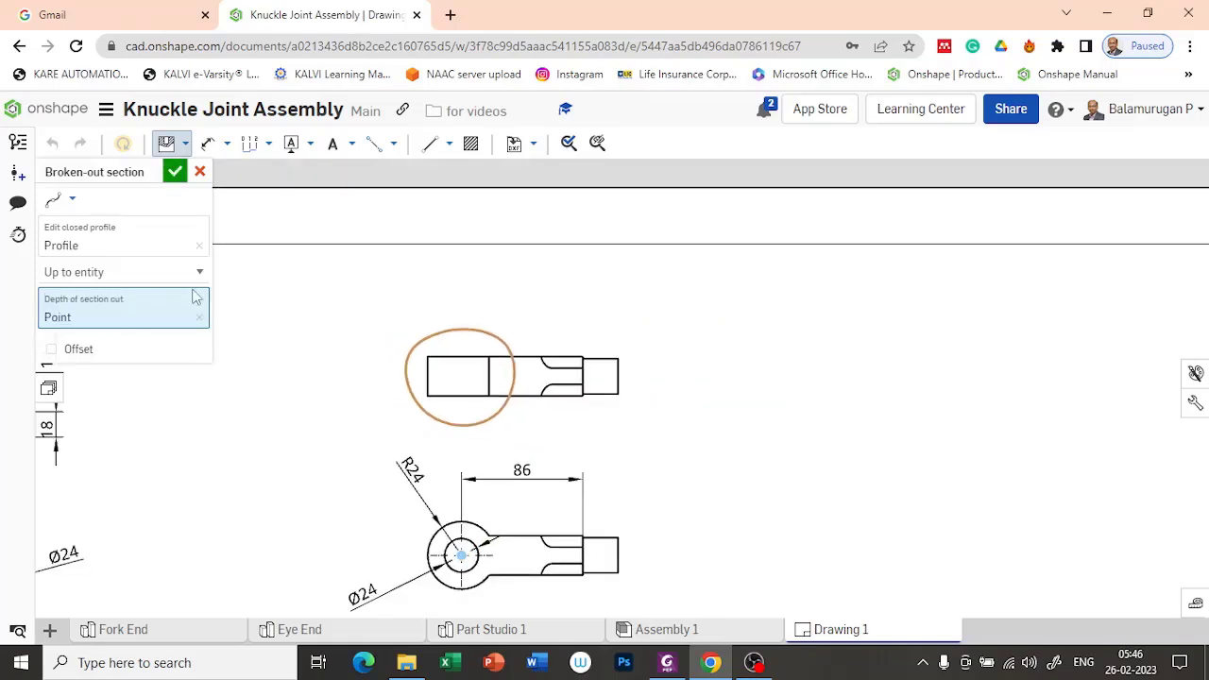
pyautogui.click(175, 174)
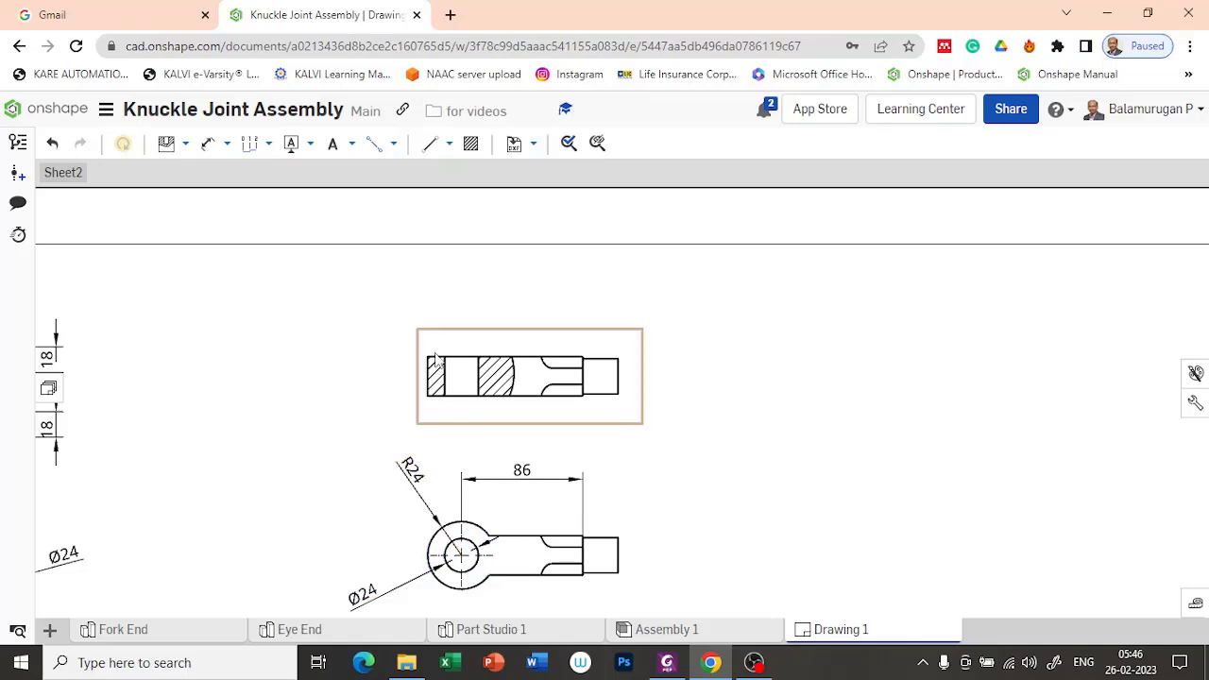
# Step: Add an edge-to-edge centerline between the two hole edges in the Eye End's sectioned front view
pyautogui.scroll(4, 454, 418)
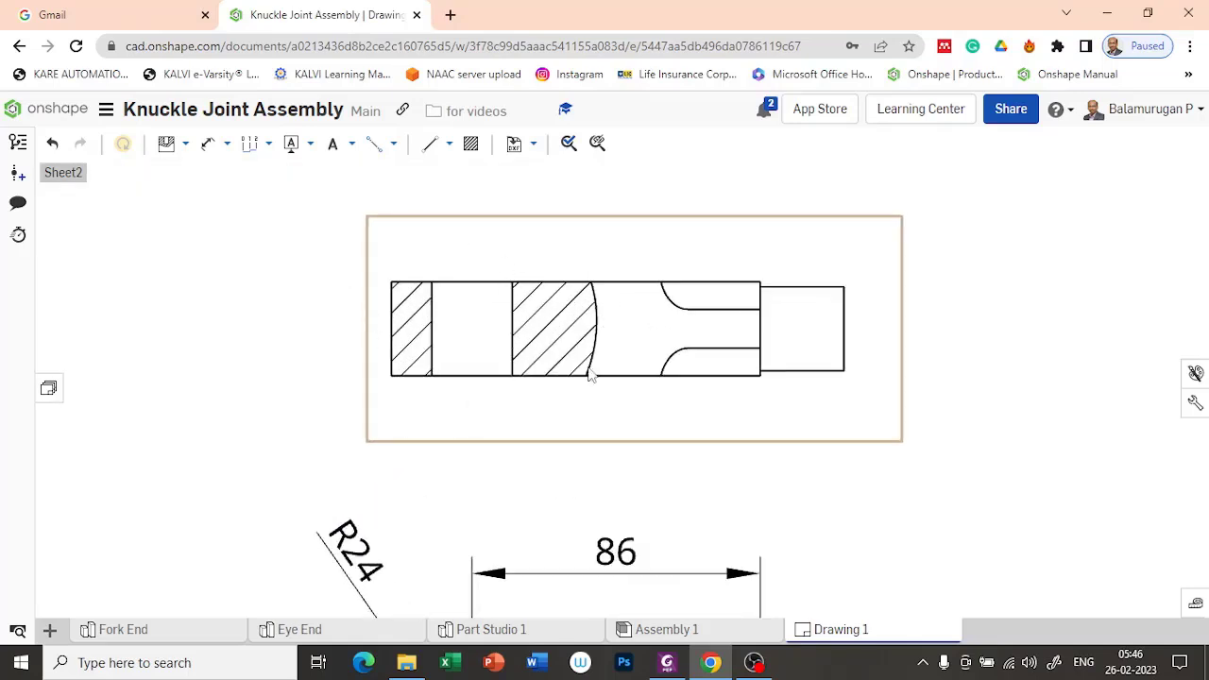
pyautogui.scroll(-4, 550, 378)
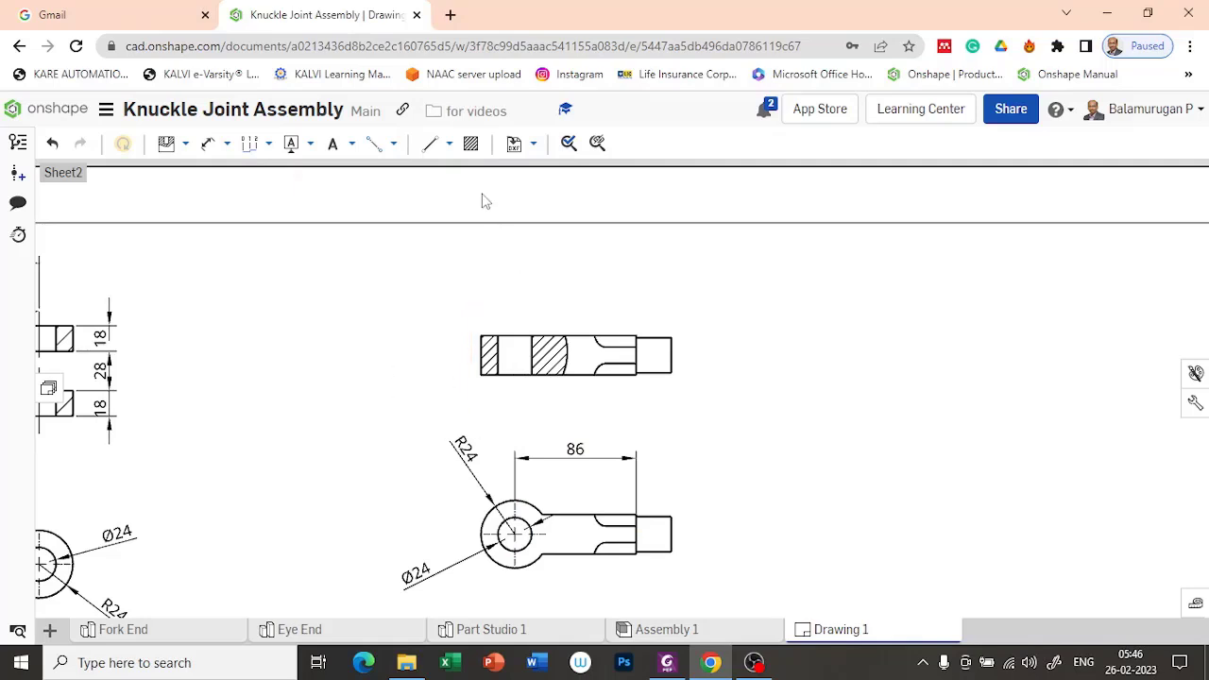
pyautogui.click(208, 143)
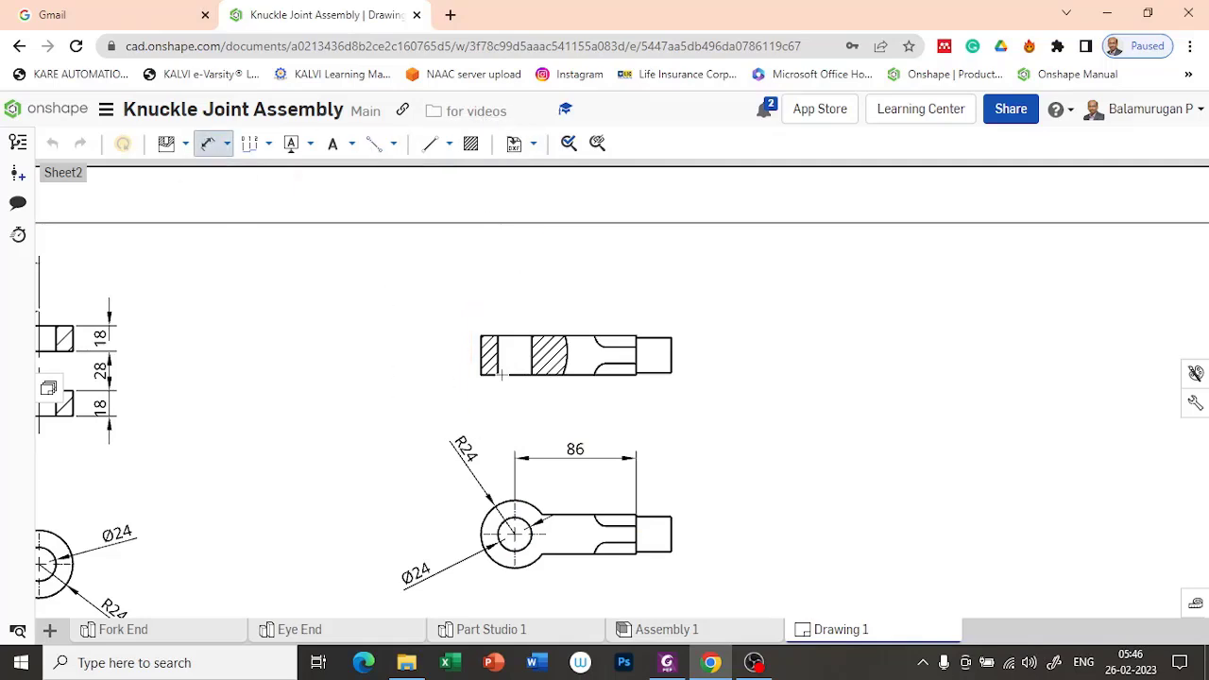
pyautogui.click(393, 144)
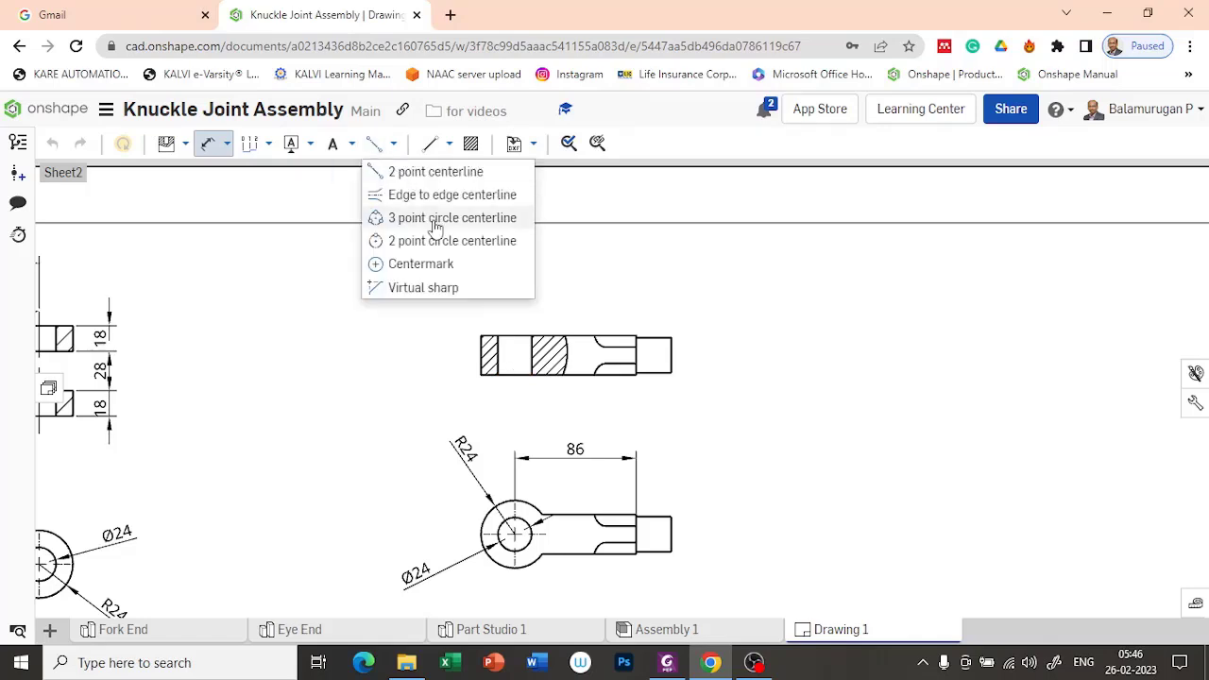
pyautogui.click(437, 196)
pyautogui.click(498, 355)
pyautogui.click(534, 350)
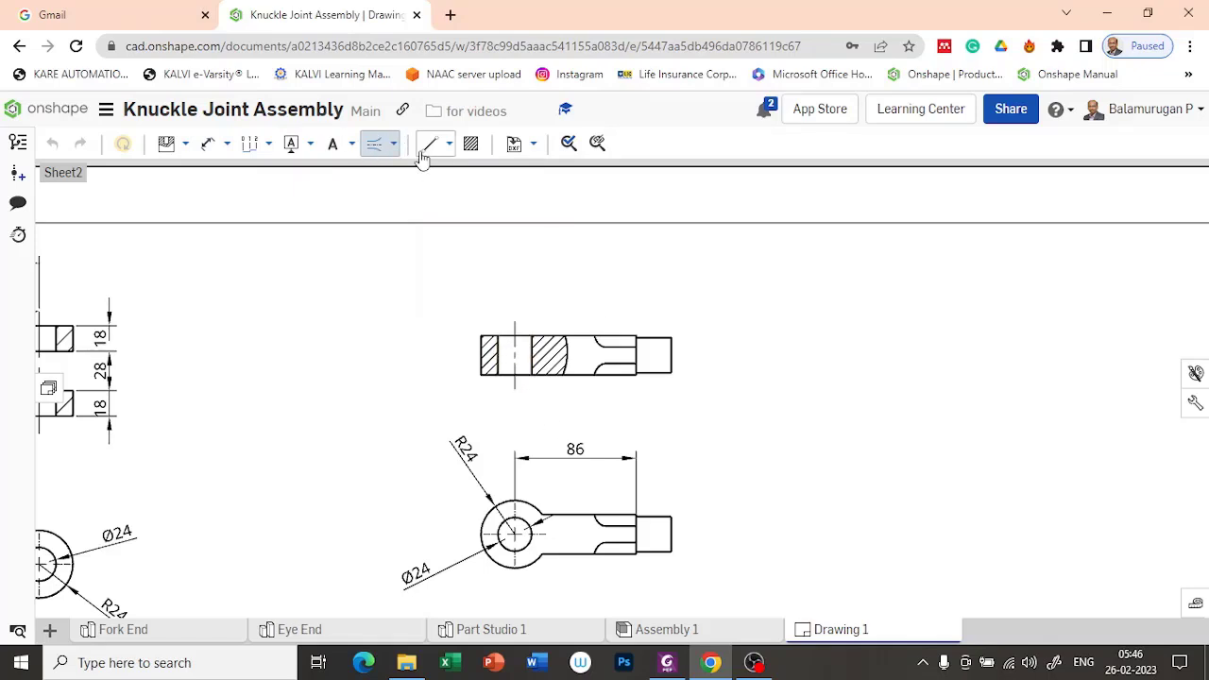
# Step: Dimension from the hole centerline to the shoulder above the sectioned front view and delete the matching dimension in the projected view
pyautogui.click(209, 145)
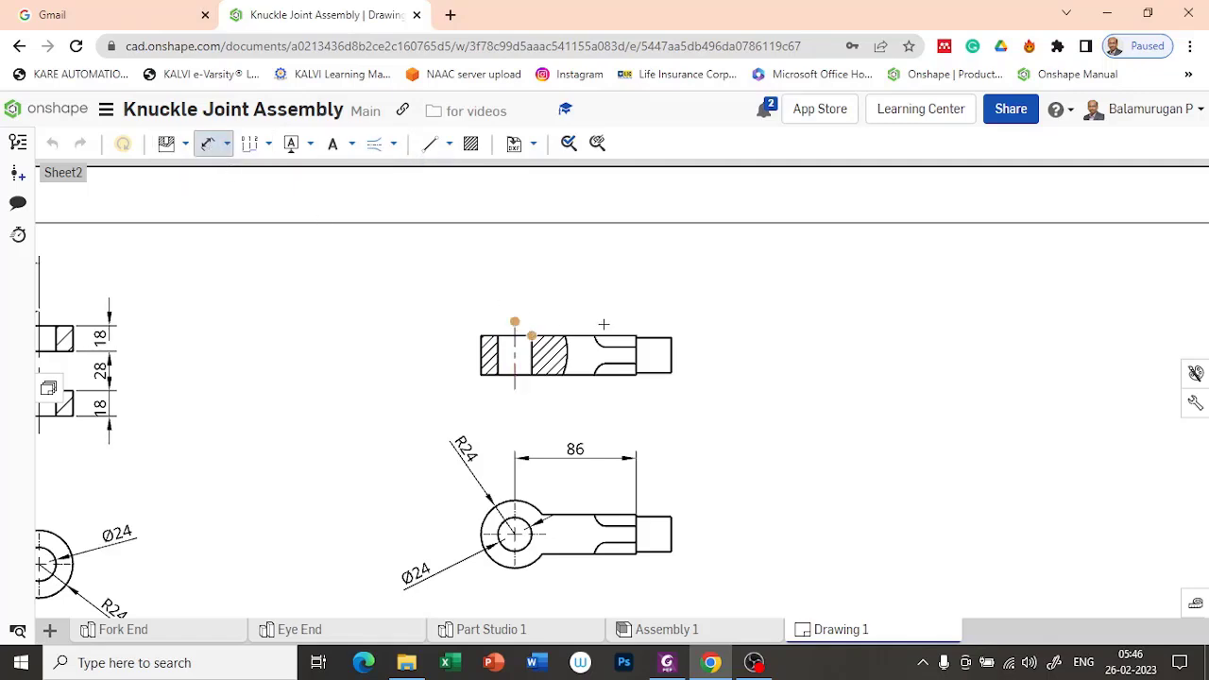
pyautogui.scroll(5, 636, 346)
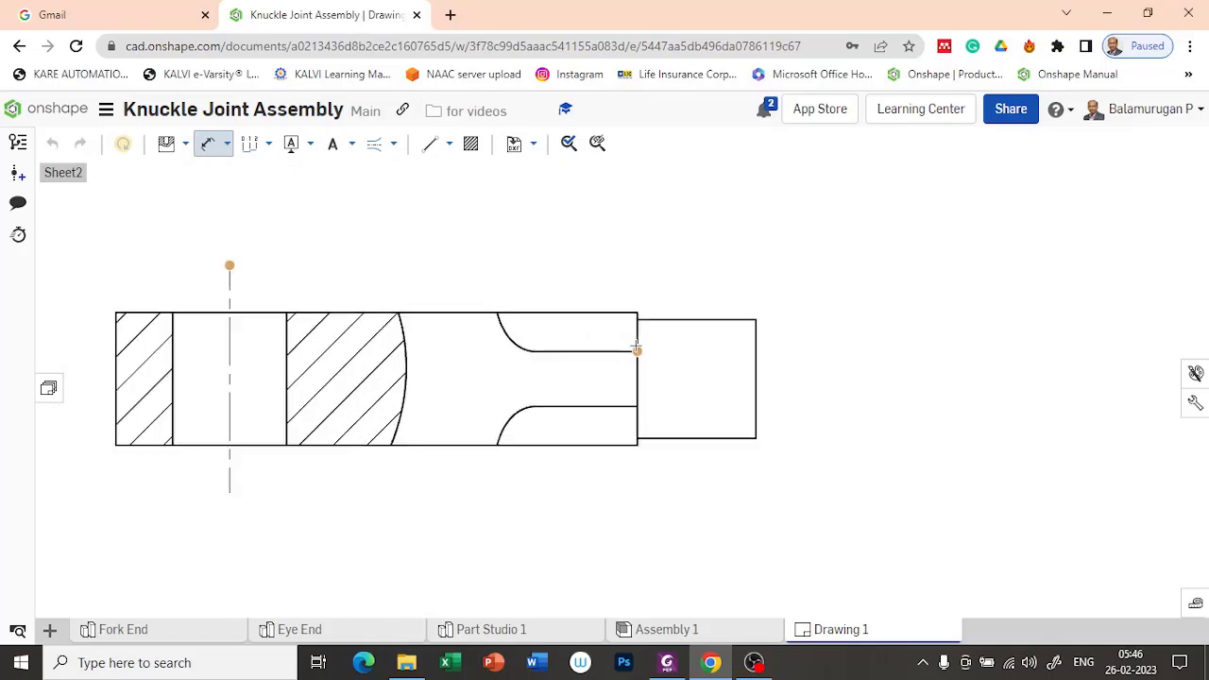
pyautogui.click(636, 331)
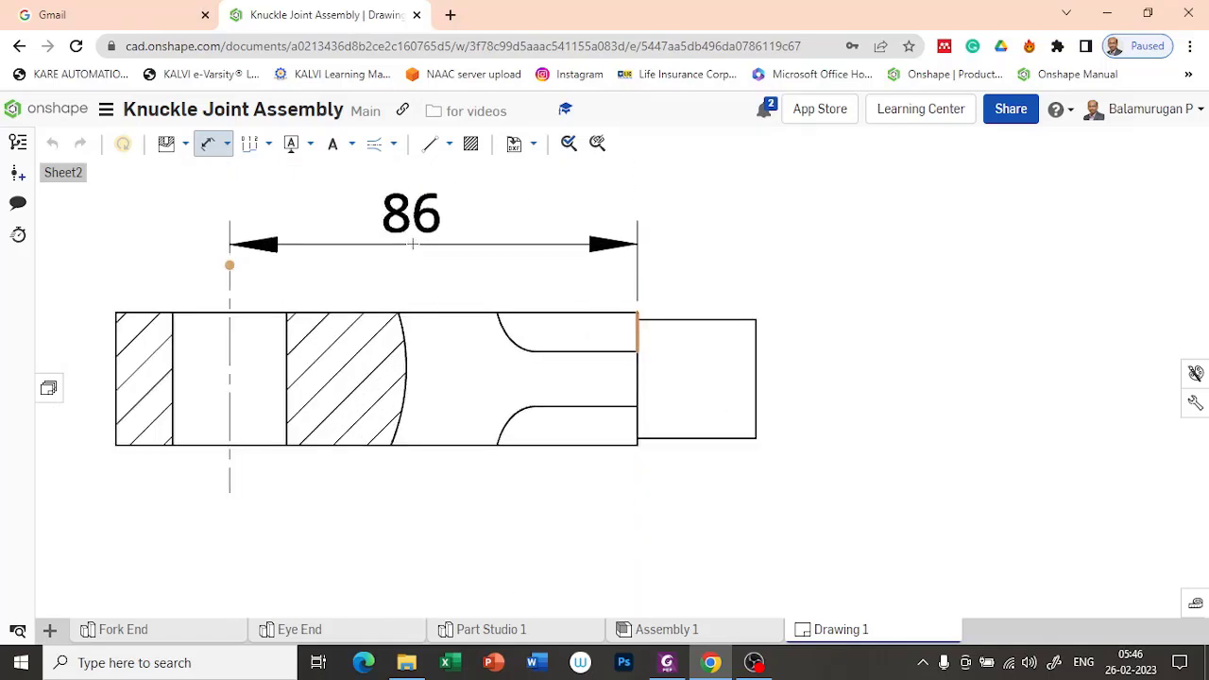
pyautogui.click(456, 269)
pyautogui.scroll(-5, 456, 270)
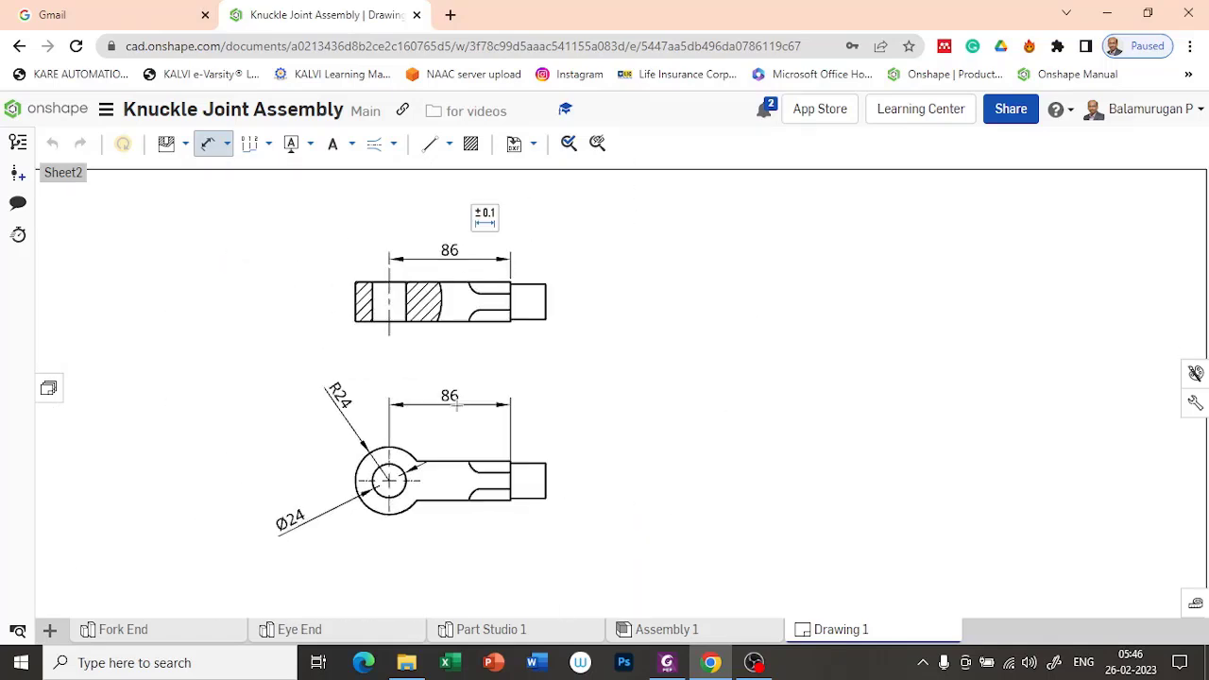
pyautogui.press('Escape')
pyautogui.click(512, 430)
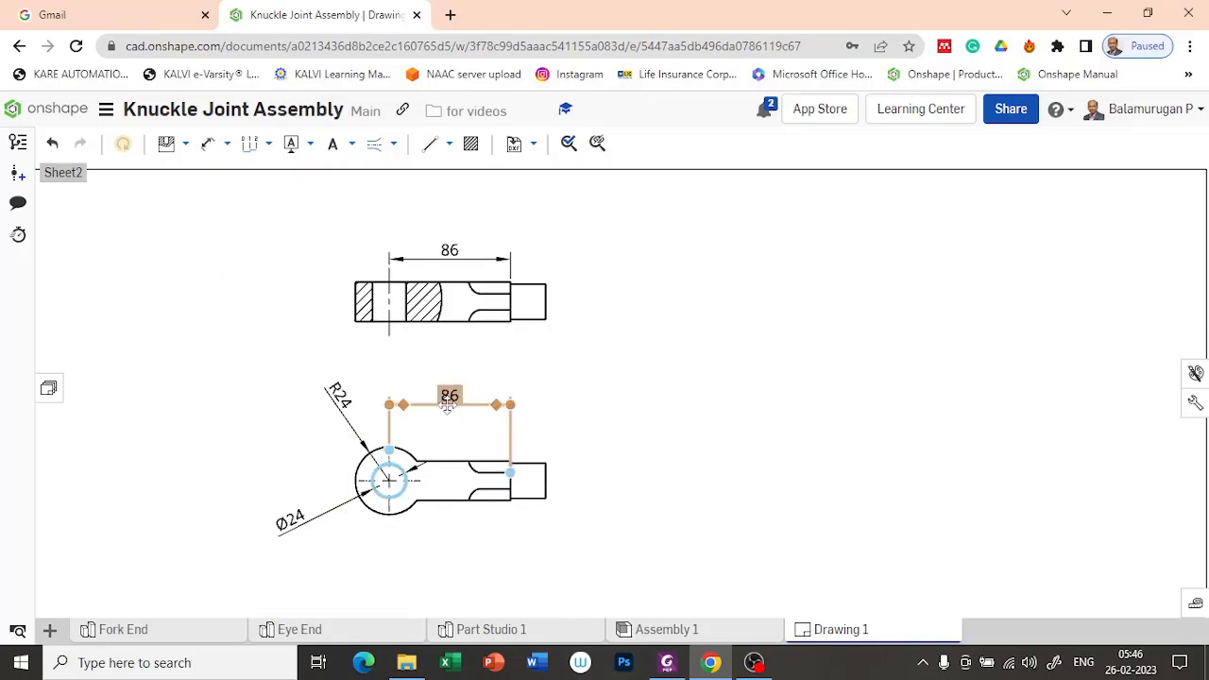
pyautogui.press('Delete')
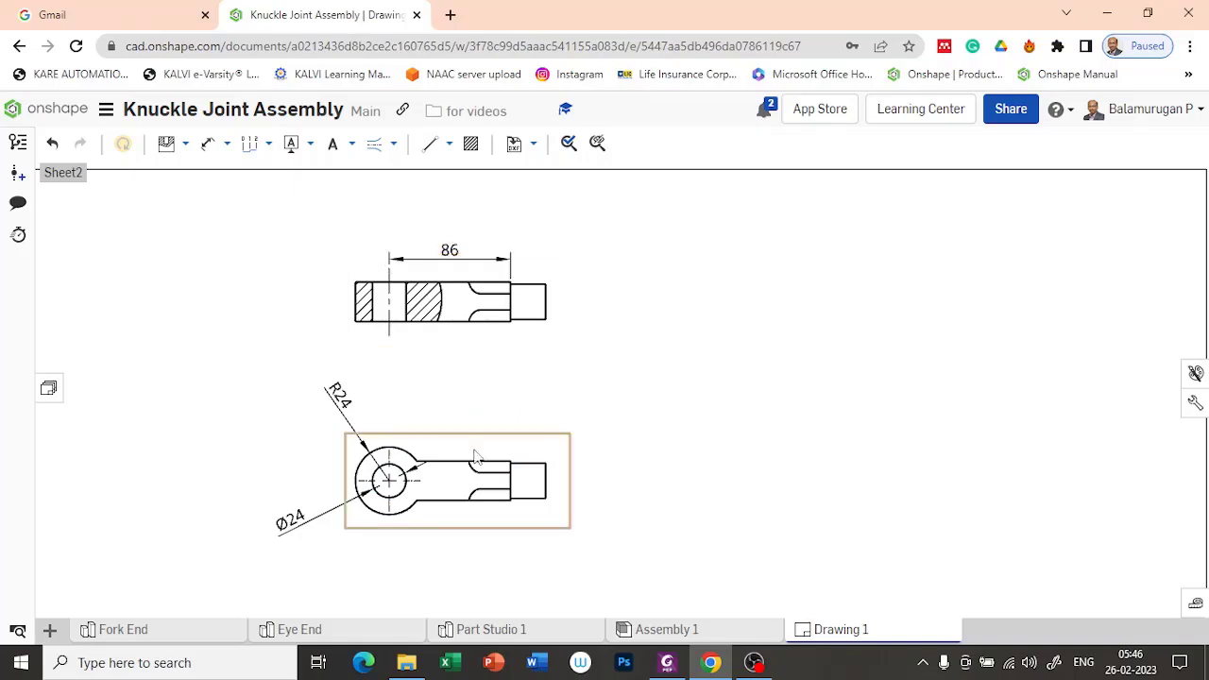
# Step: Dimension the shank's end edge in the Eye End's sectioned front view and prefix the dimension with a diameter symbol
pyautogui.scroll(1, 501, 366)
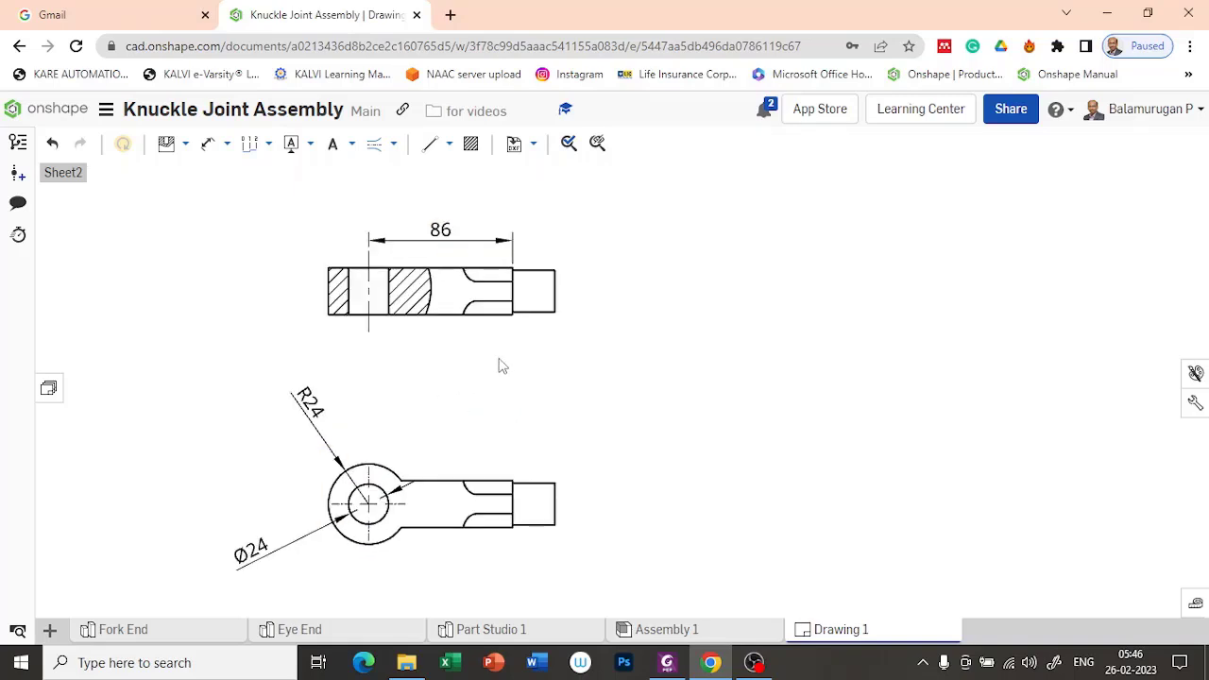
pyautogui.click(209, 143)
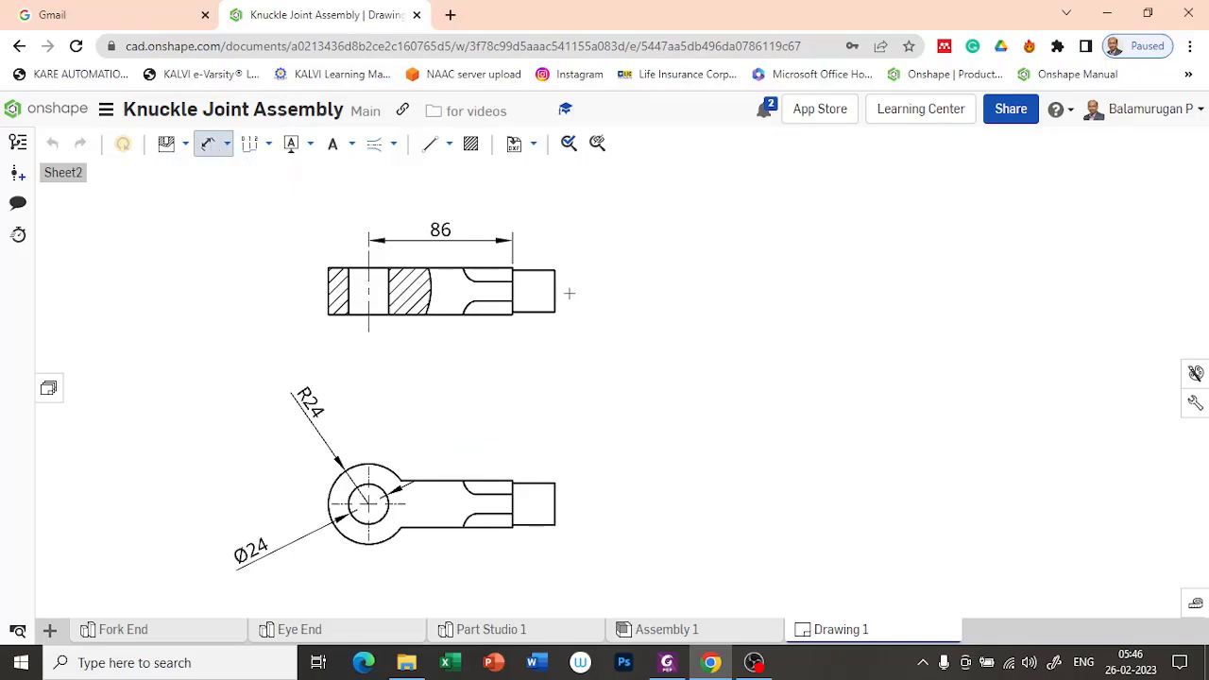
pyautogui.click(555, 283)
pyautogui.click(605, 291)
pyautogui.click(633, 257)
pyautogui.click(629, 356)
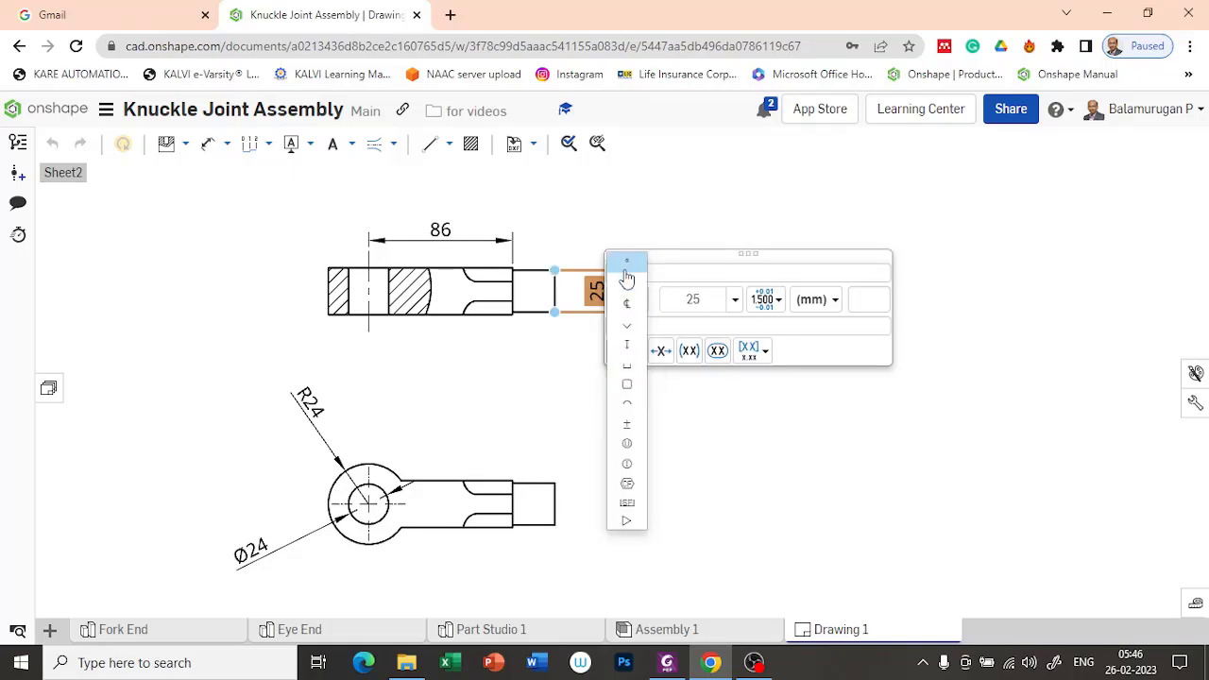
pyautogui.click(626, 279)
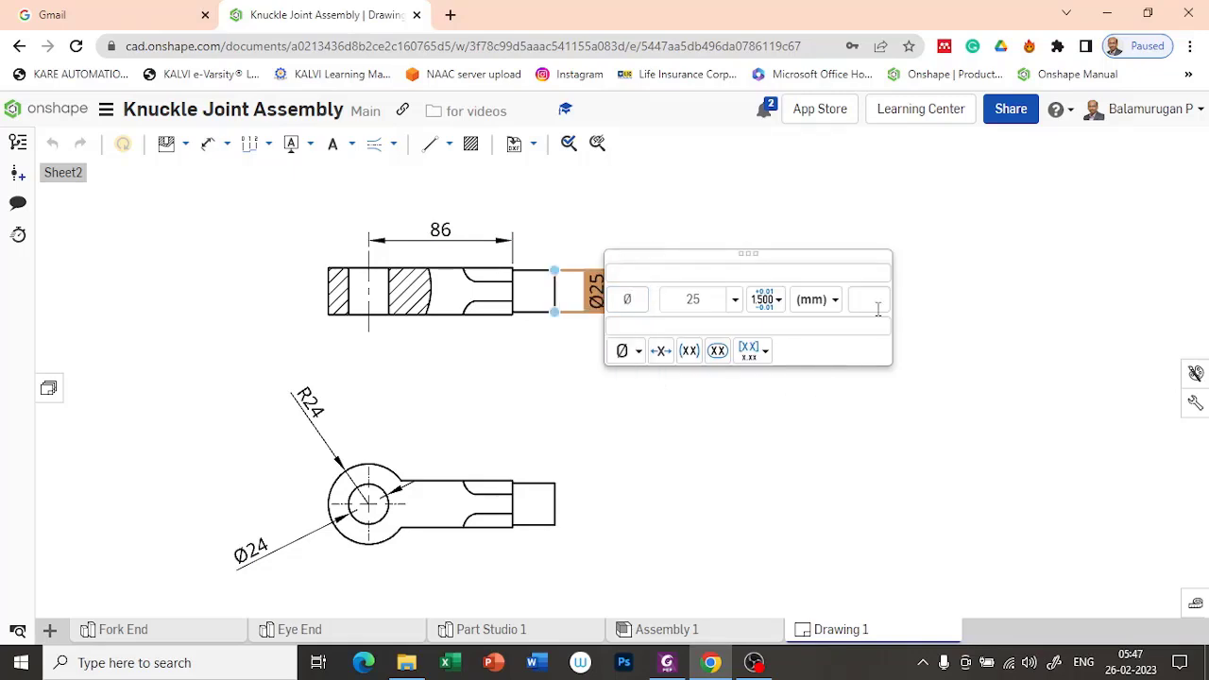
pyautogui.click(917, 203)
# Step: Dimension the shank's end edge in the Fork End's sectioned front view and prefix the dimension with a diameter symbol
pyautogui.scroll(-5, 489, 379)
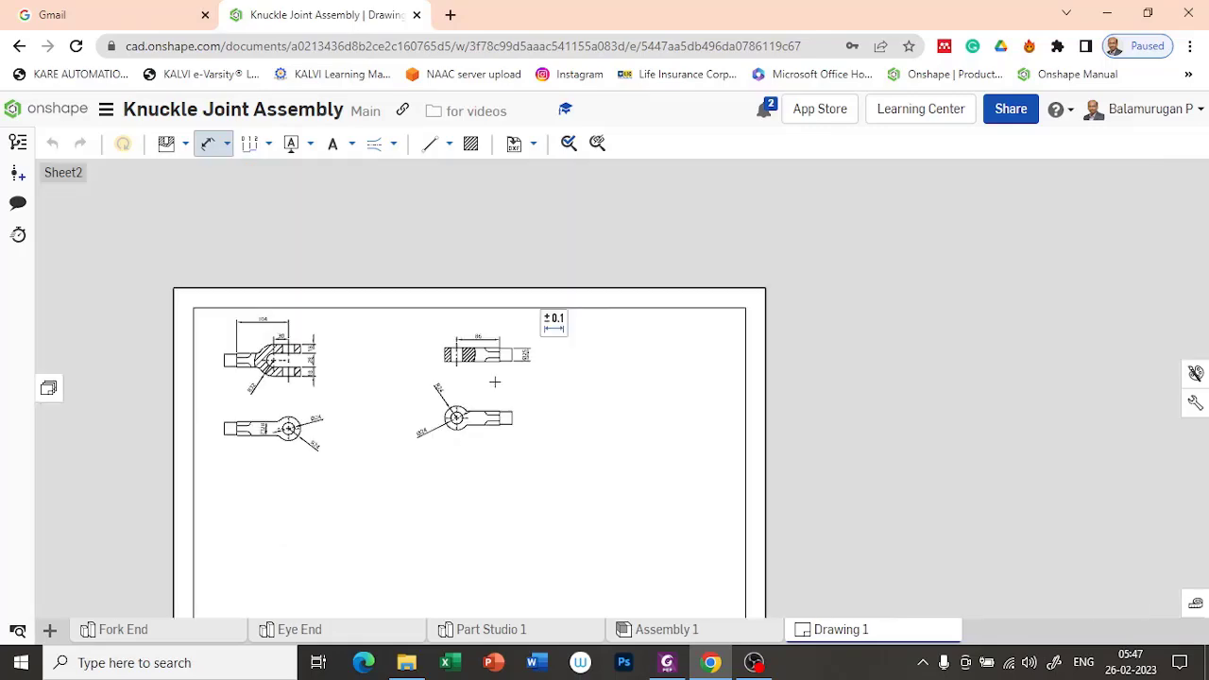
pyautogui.scroll(8, 217, 350)
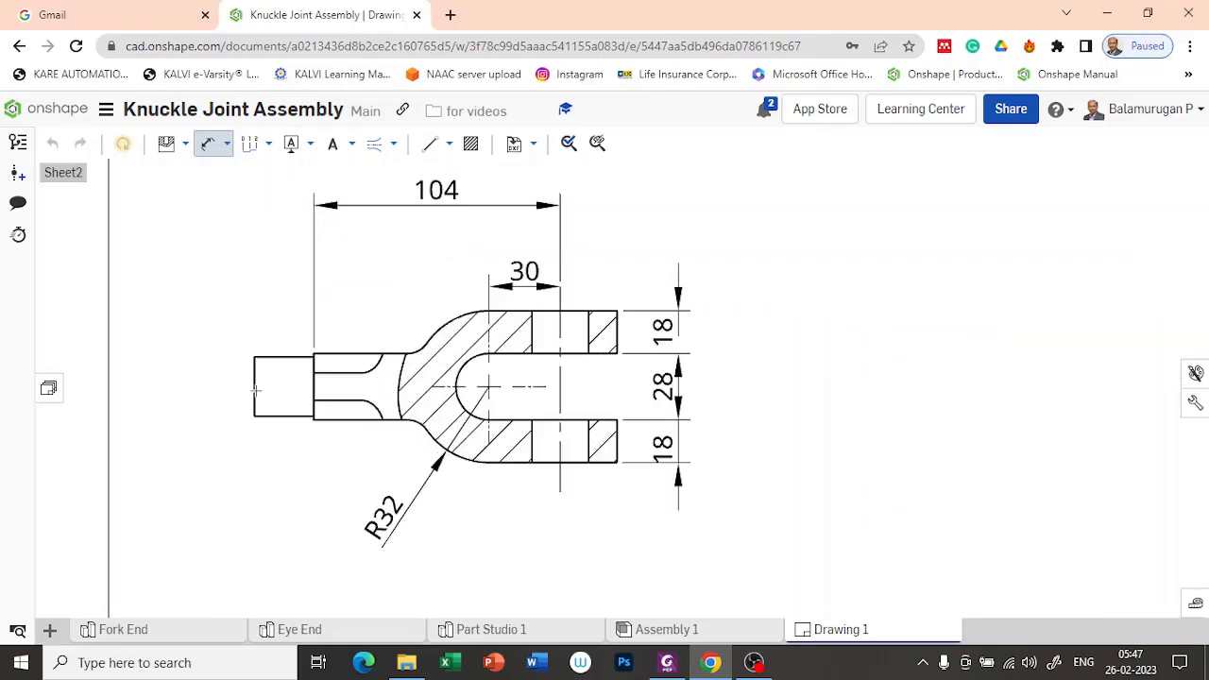
pyautogui.click(255, 386)
pyautogui.click(193, 386)
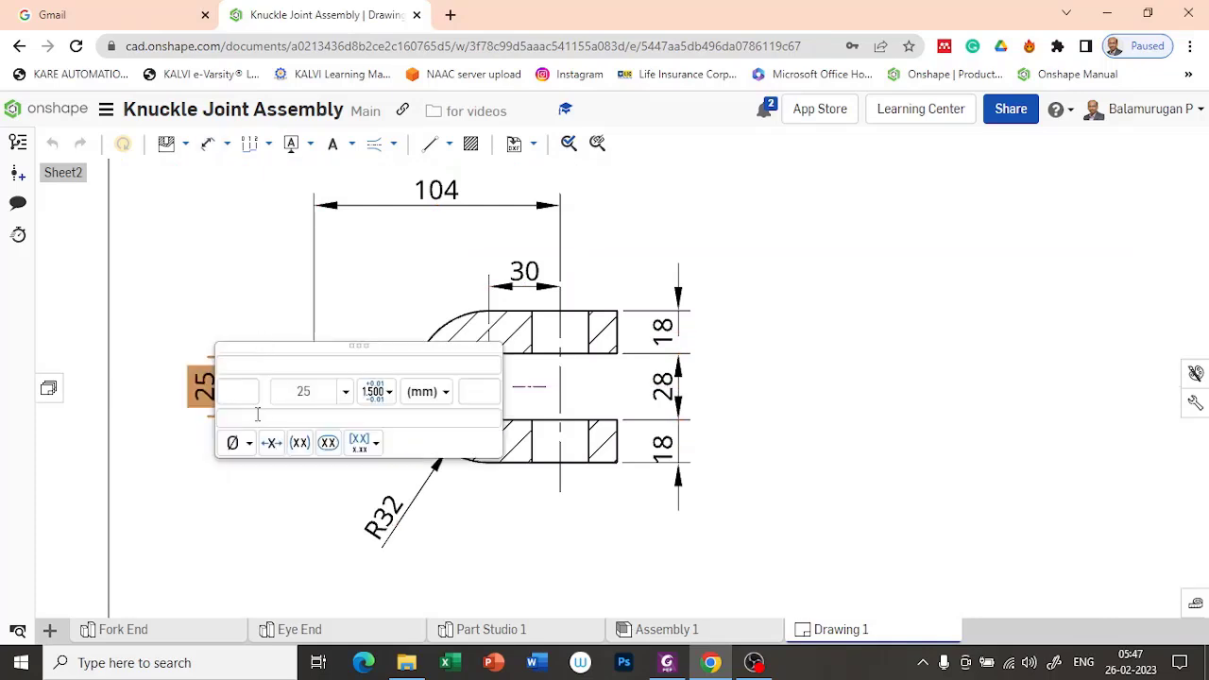
pyautogui.click(246, 444)
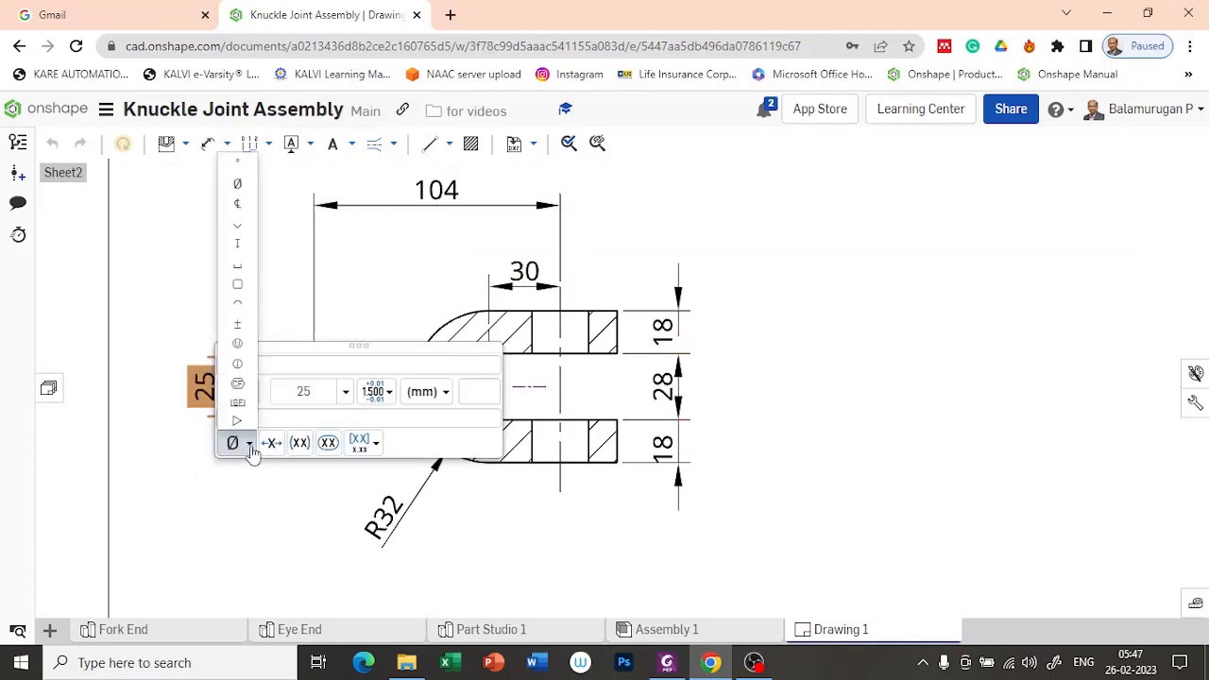
pyautogui.click(237, 183)
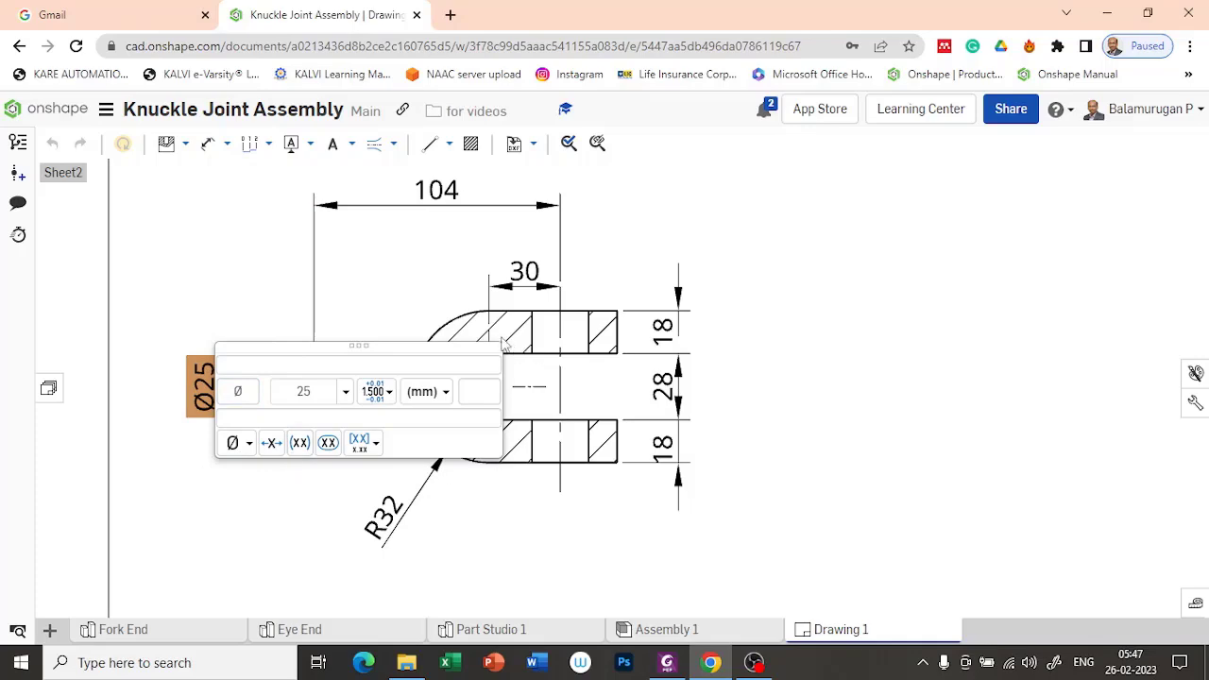
pyautogui.click(242, 294)
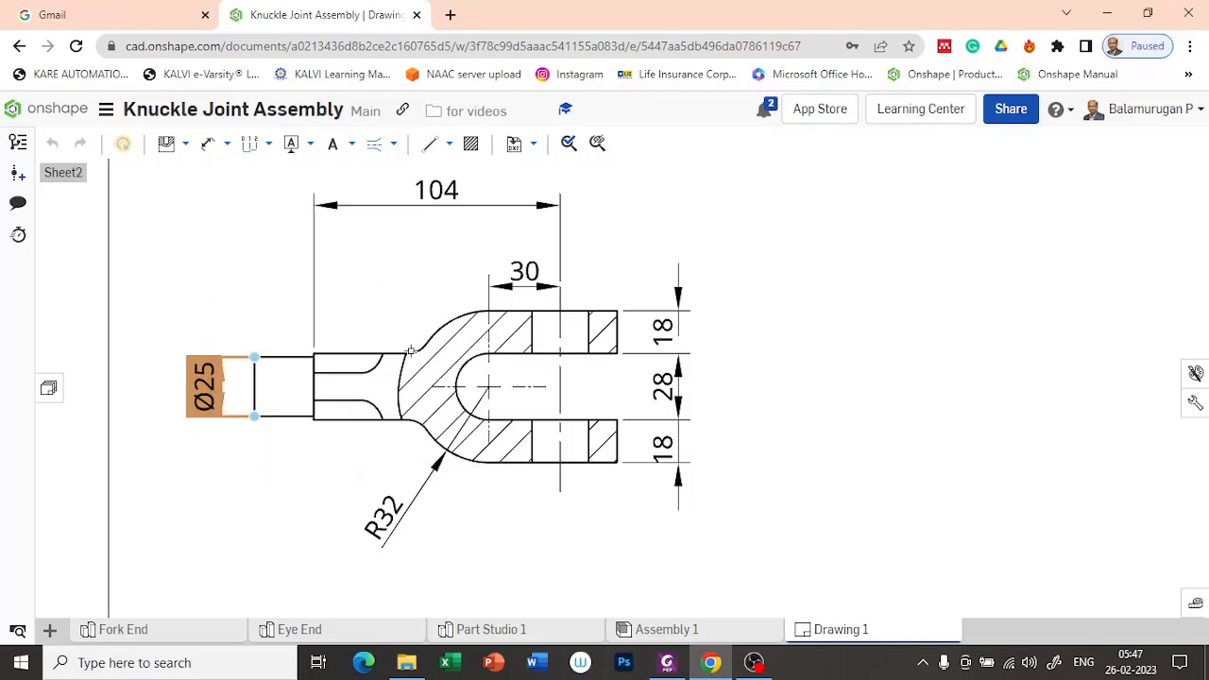
# Step: Insert a front view of the Pin from Part Studio 1 below the Fork End views and place its projected view beneath it
pyautogui.scroll(-5, 411, 351)
pyautogui.click(1005, 475)
pyautogui.moveTo(1004, 474)
pyautogui.mouseDown(button='middle')
pyautogui.moveTo(755, 296)
pyautogui.moveTo(748, 324)
pyautogui.moveTo(841, 375)
pyautogui.mouseUp(button='middle')
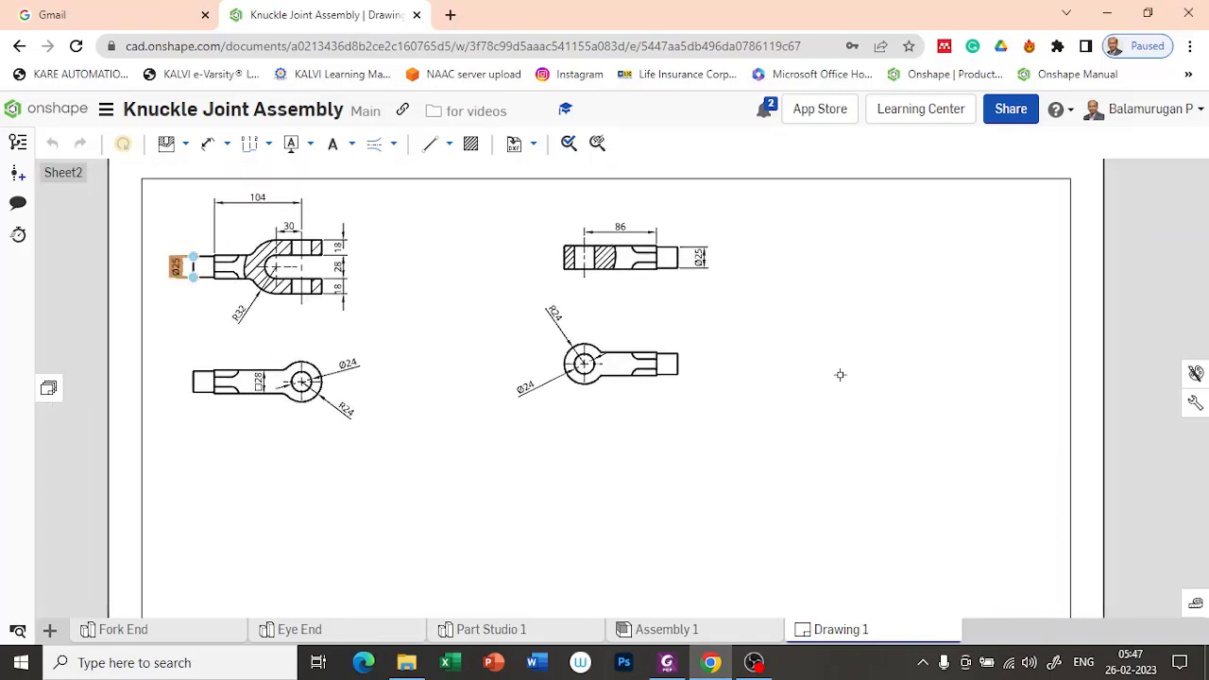
pyautogui.scroll(-3, 799, 389)
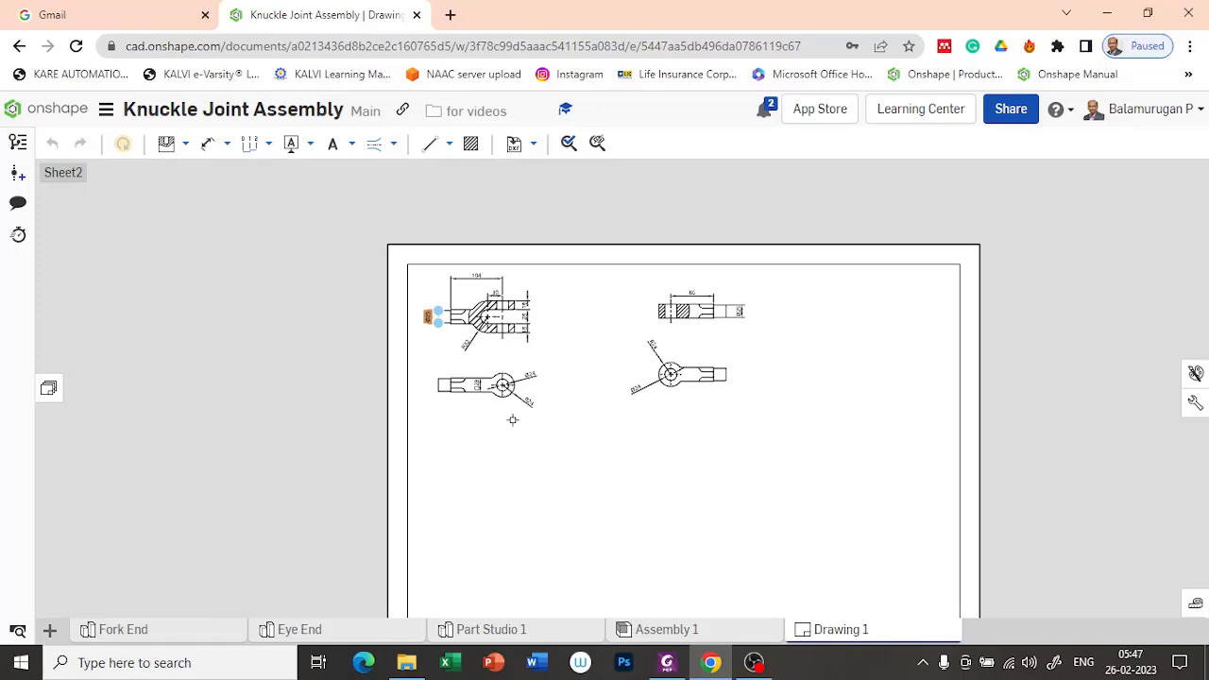
pyautogui.scroll(-2, 594, 400)
pyautogui.scroll(1, 595, 401)
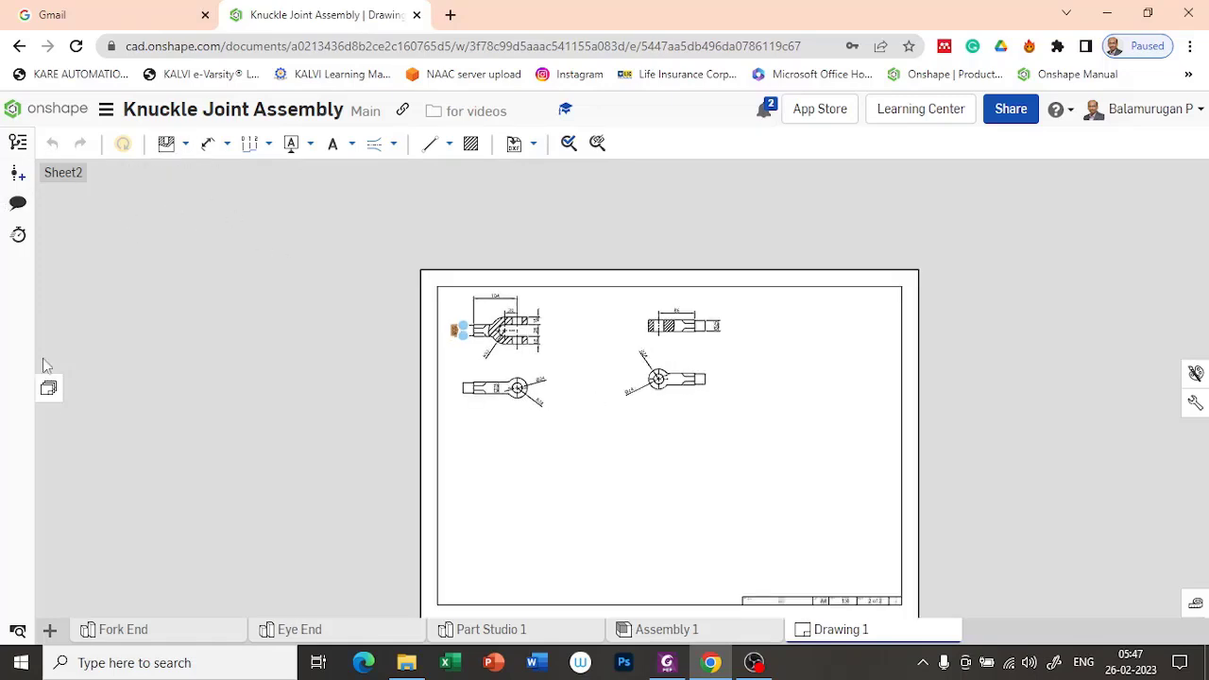
pyautogui.click(168, 143)
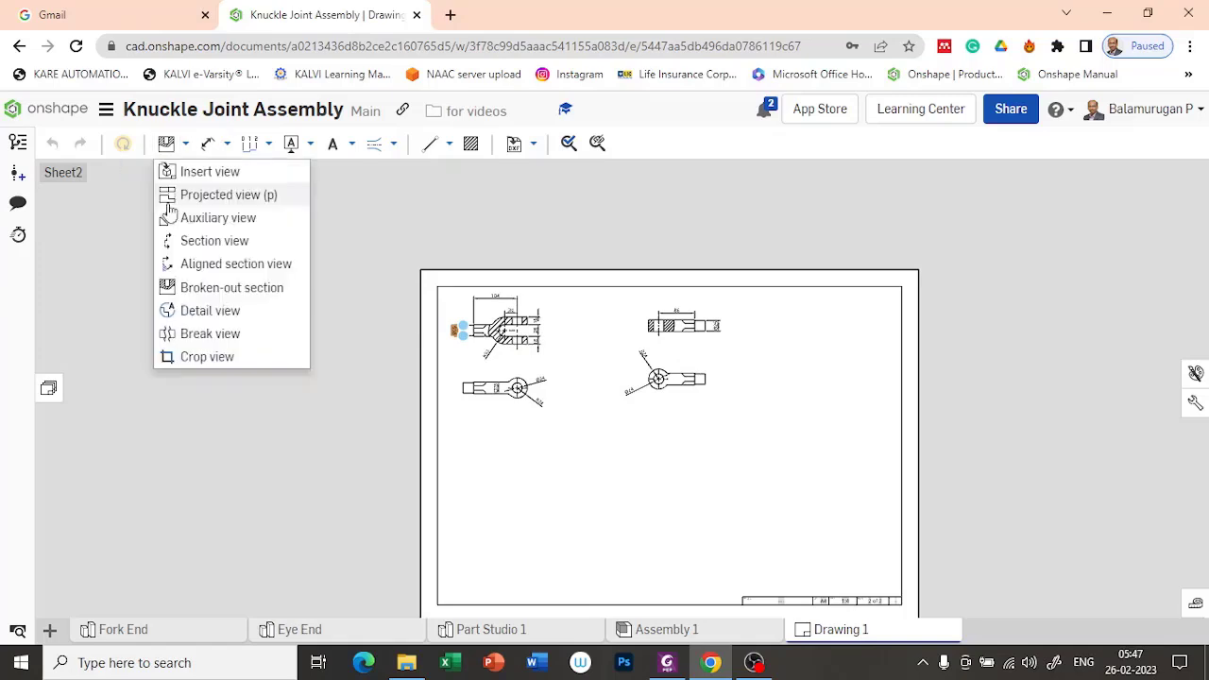
pyautogui.click(208, 174)
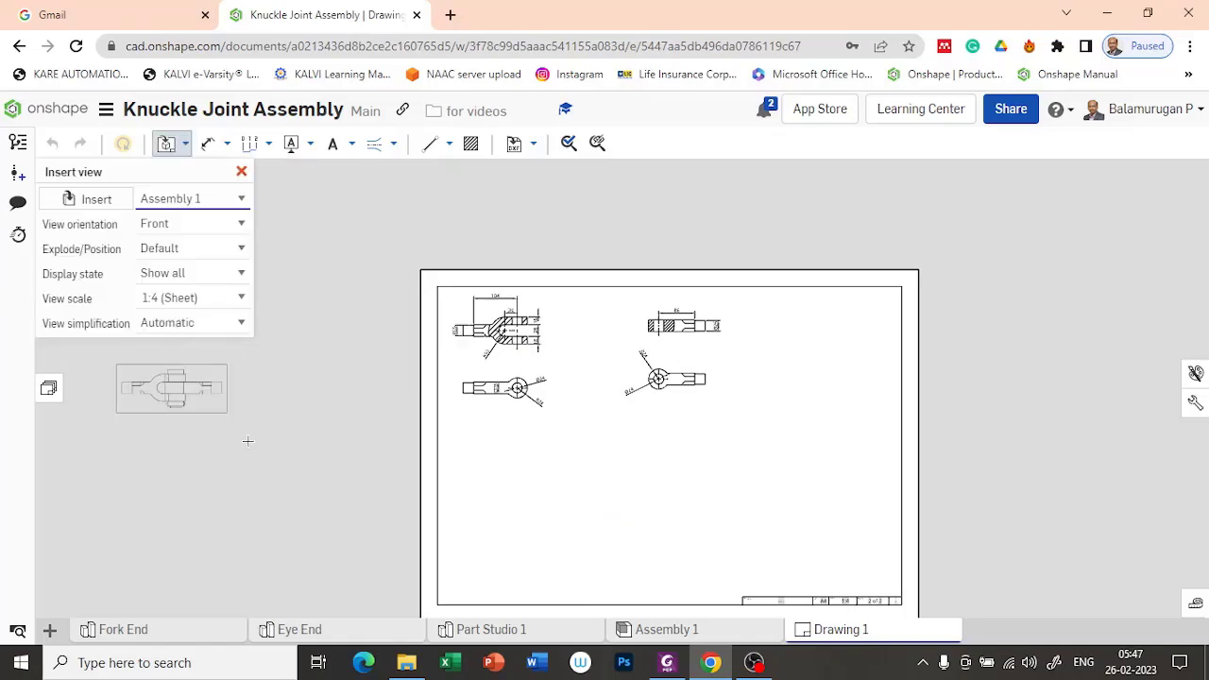
pyautogui.click(75, 200)
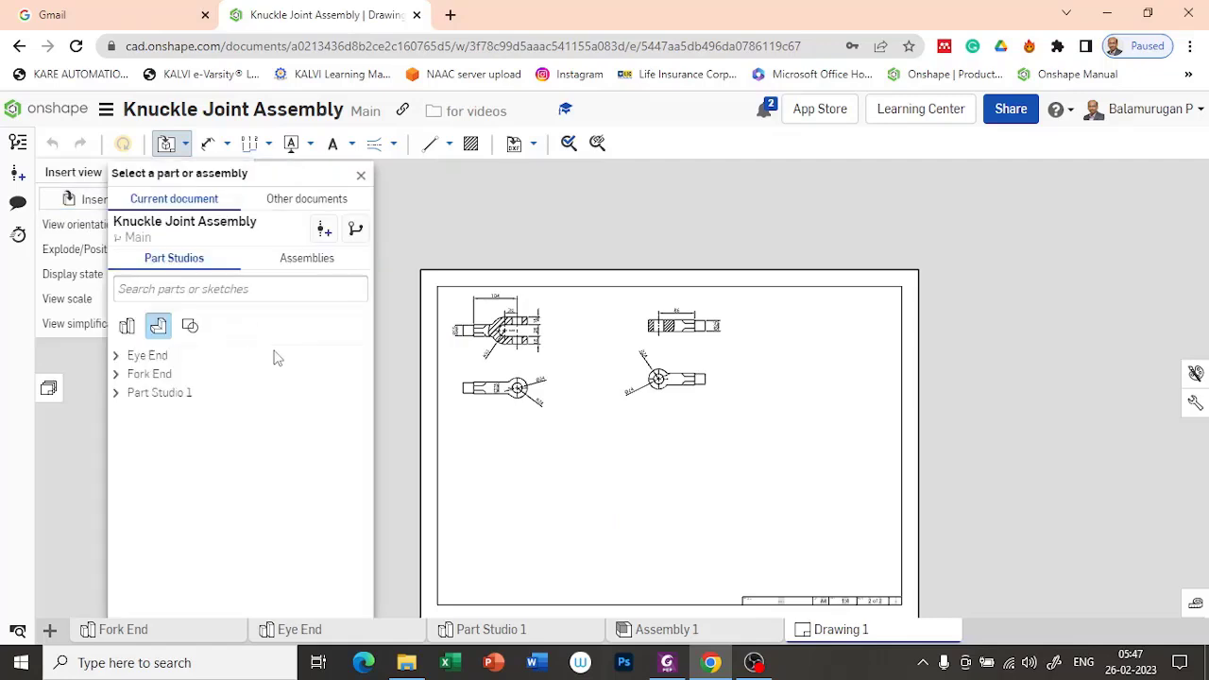
pyautogui.click(119, 393)
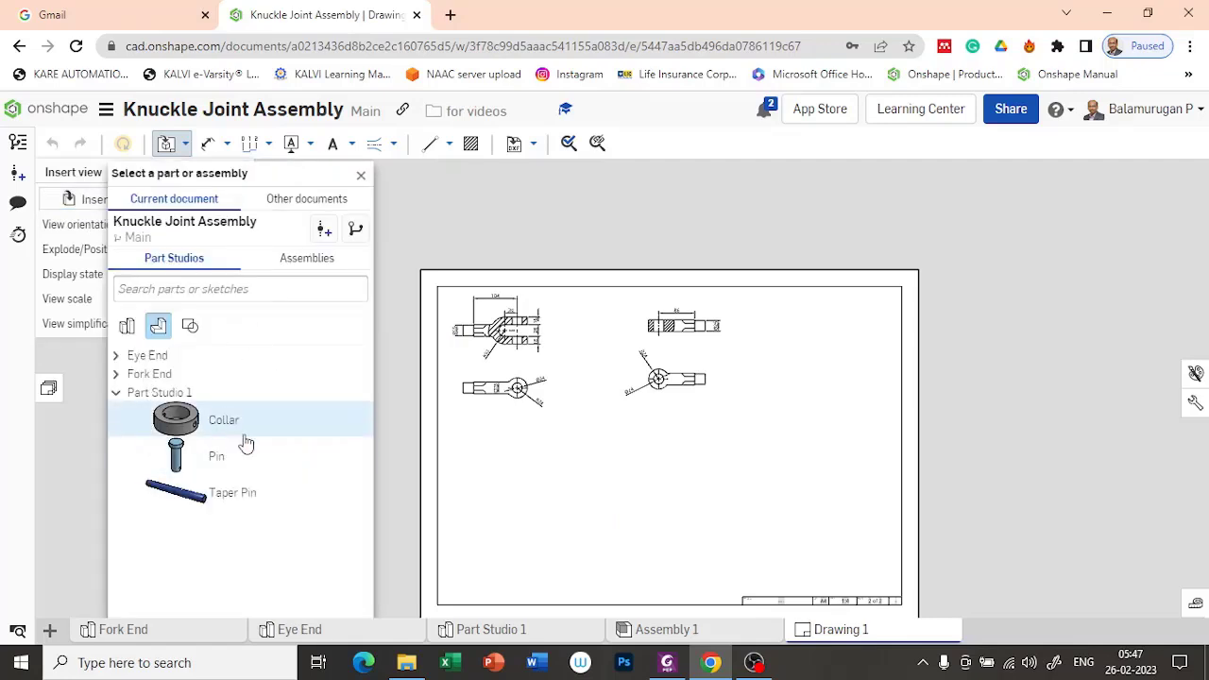
pyautogui.click(213, 461)
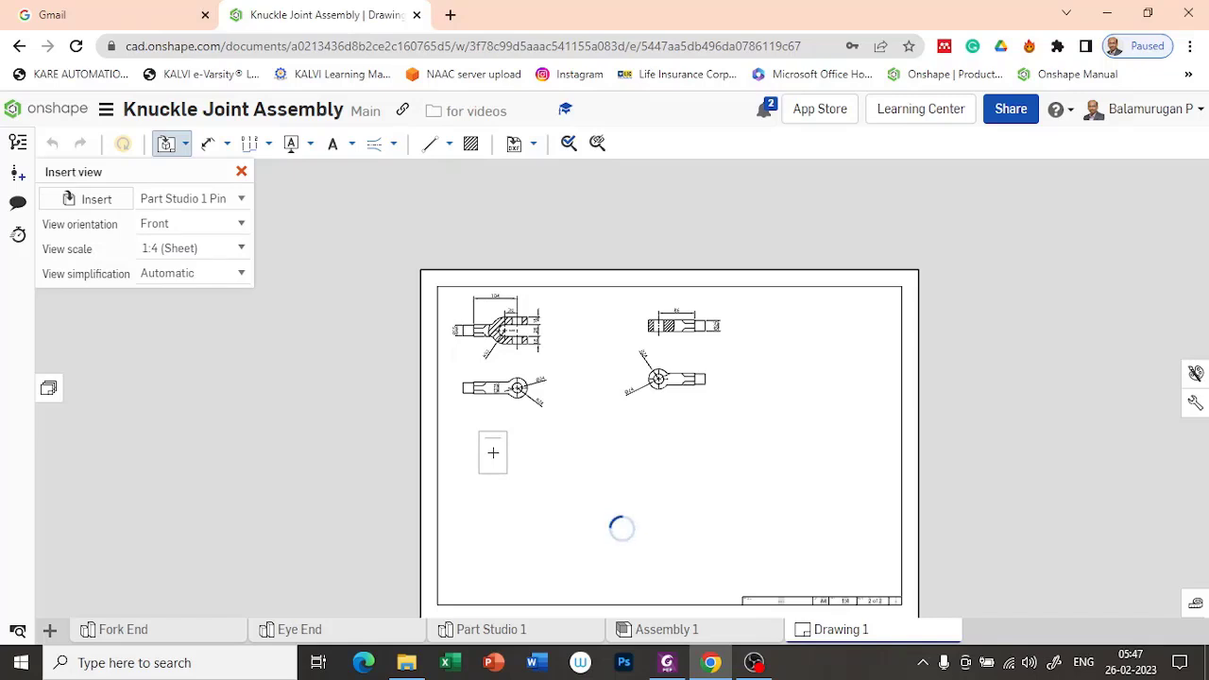
pyautogui.click(492, 453)
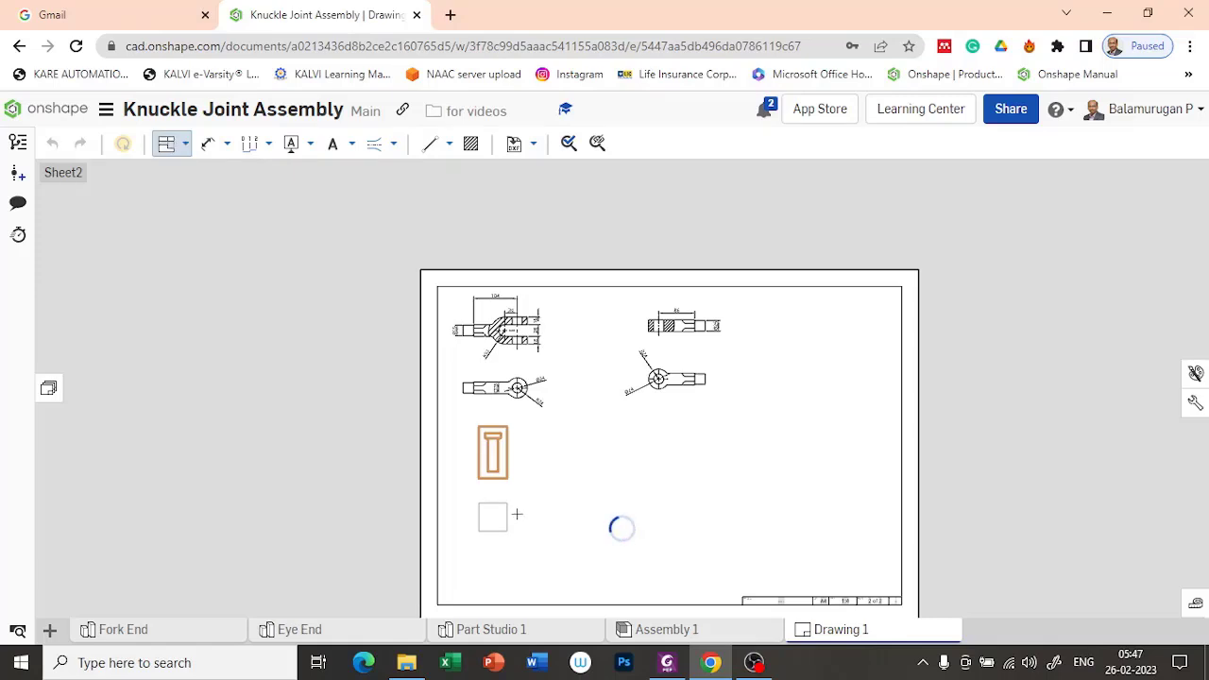
pyautogui.click(517, 514)
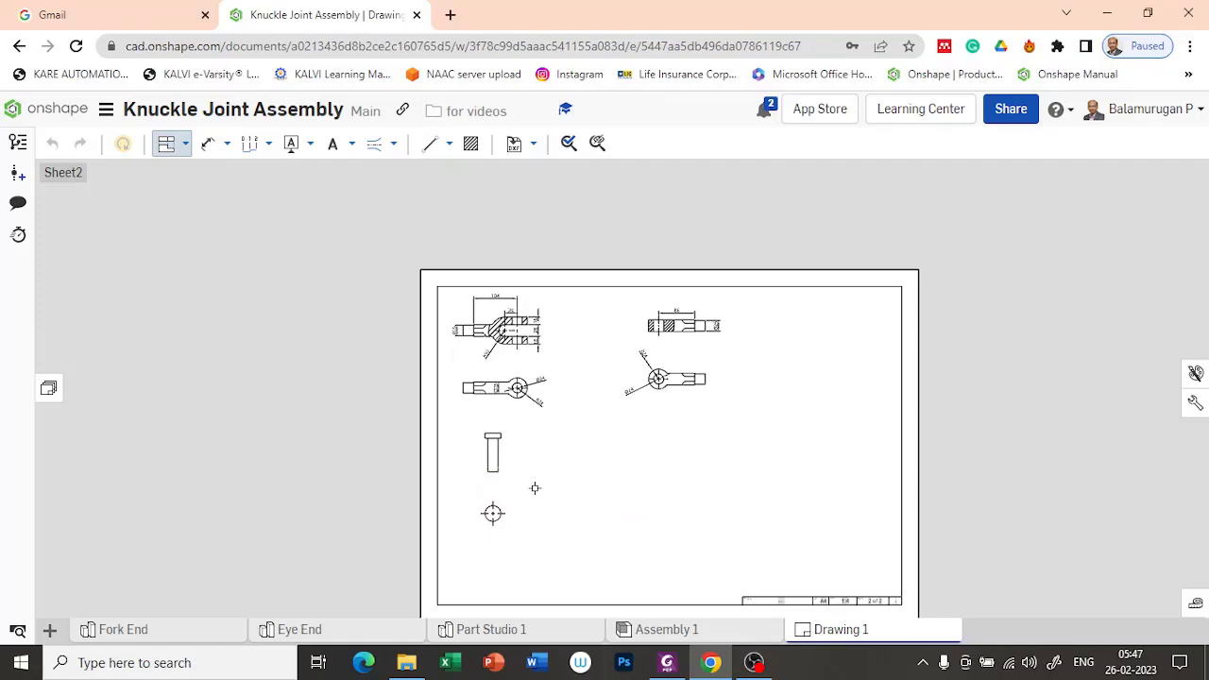
# Step: Dimension the thickness of the Pin's head beside its front view
pyautogui.scroll(4, 535, 489)
pyautogui.scroll(4, 495, 387)
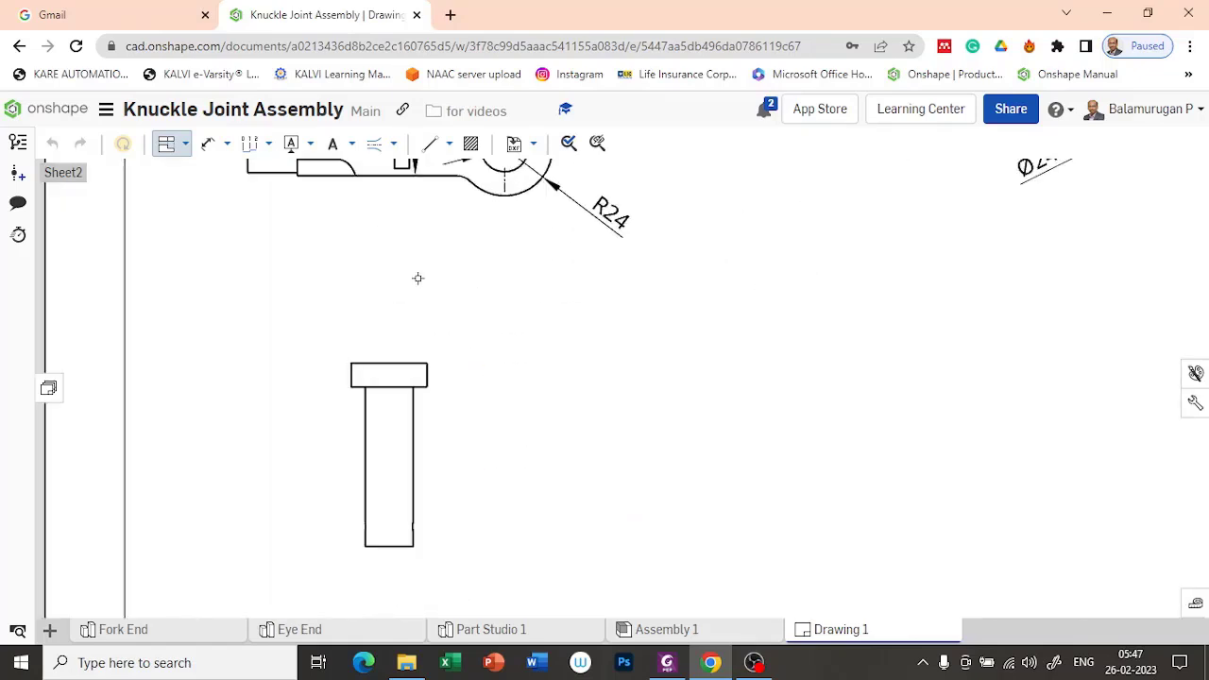
pyautogui.click(207, 146)
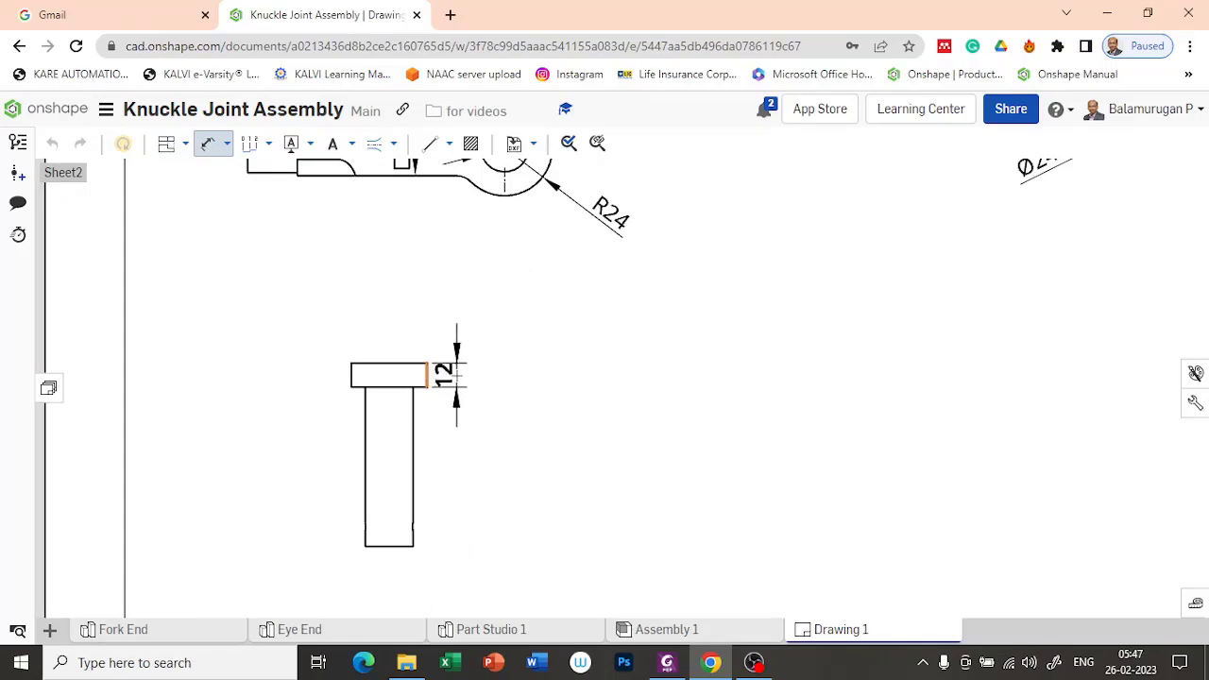
pyautogui.click(458, 376)
pyautogui.click(417, 457)
pyautogui.press('Escape')
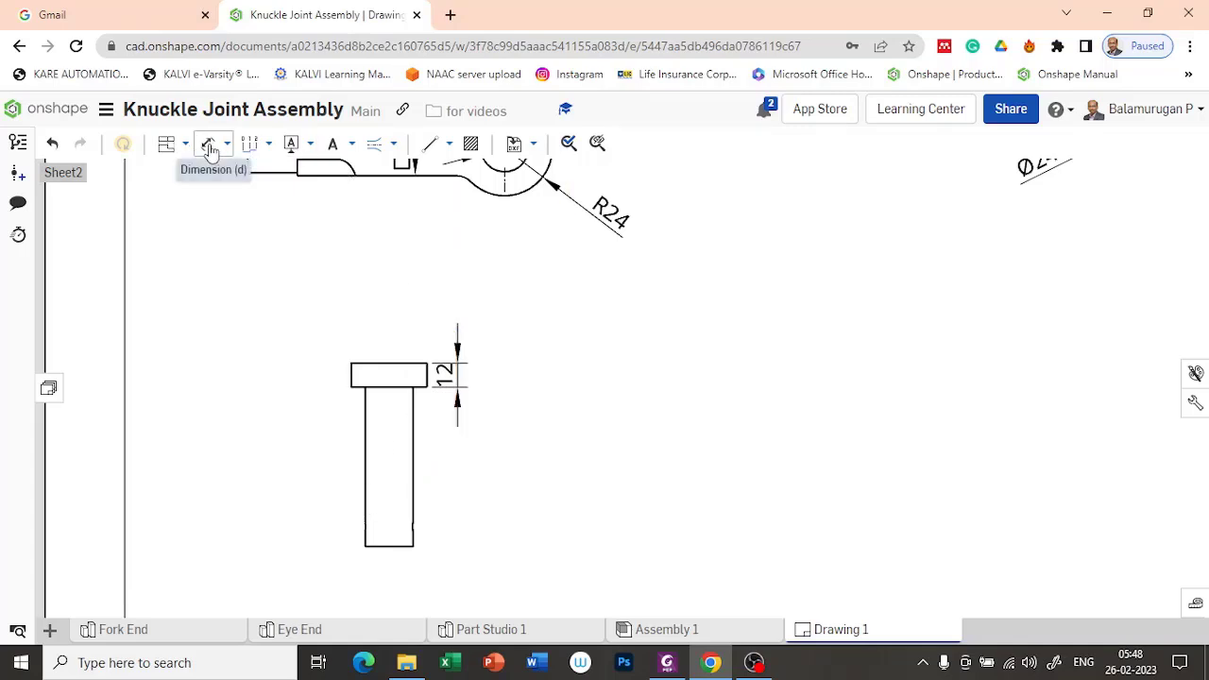
# Step: Dimension the Pin's shank length from the head's underside to the end face, aligned with the head thickness dimension
pyautogui.click(210, 148)
pyautogui.click(405, 386)
pyautogui.click(388, 546)
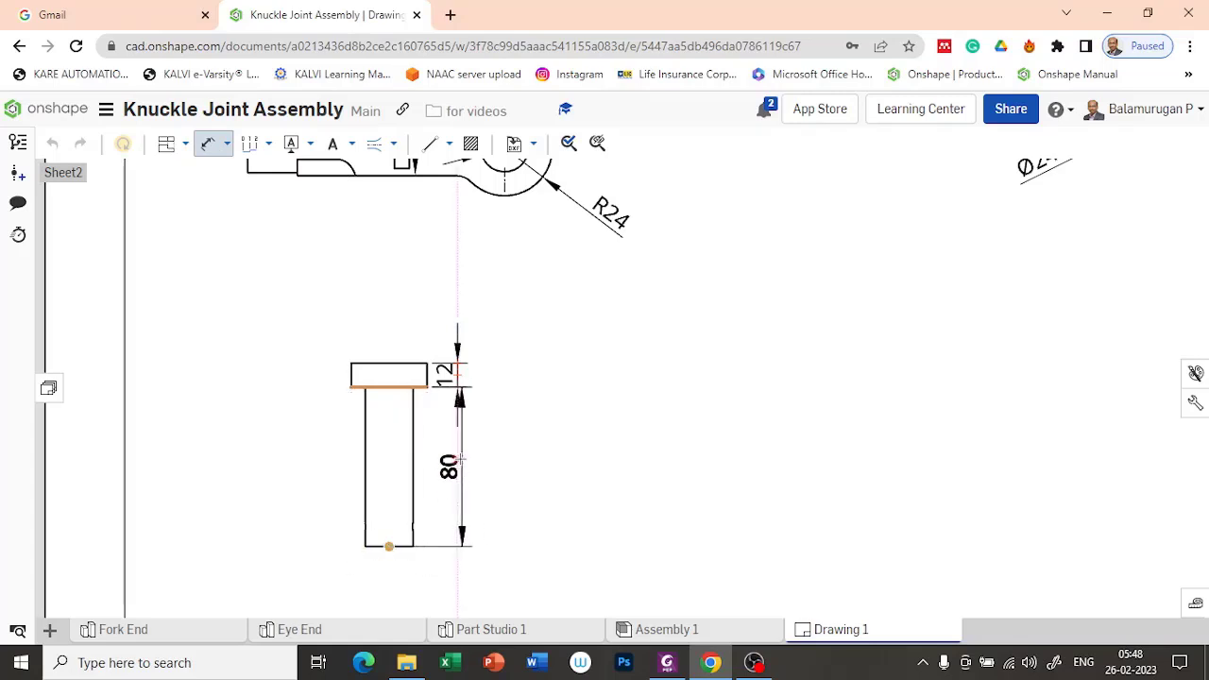
pyautogui.click(458, 461)
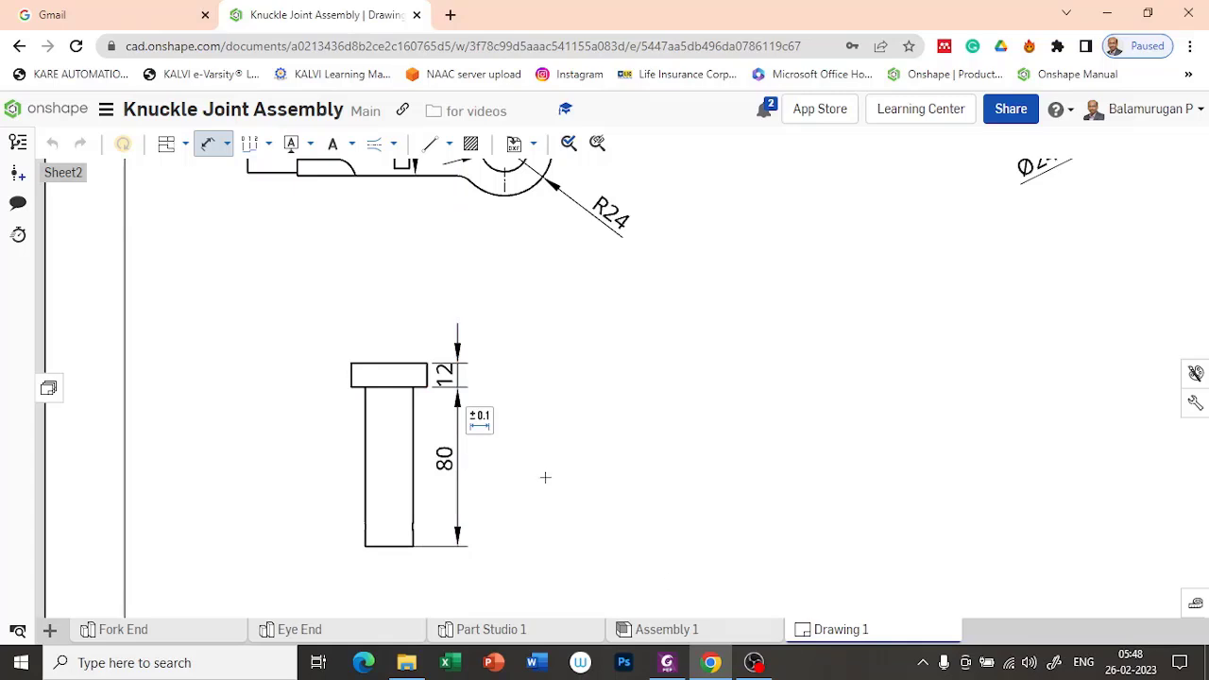
# Step: Dimension the diameter of the Pin's head on the circle in its projected view
pyautogui.scroll(-3, 463, 456)
pyautogui.click(437, 587)
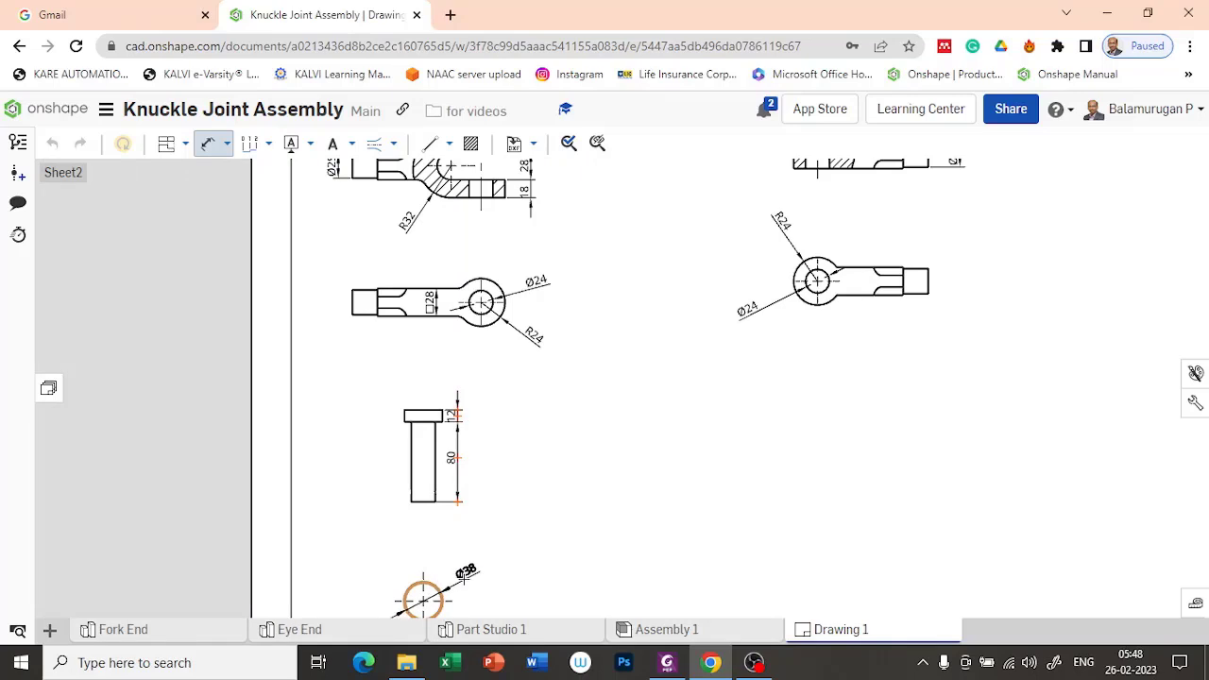
pyautogui.click(467, 578)
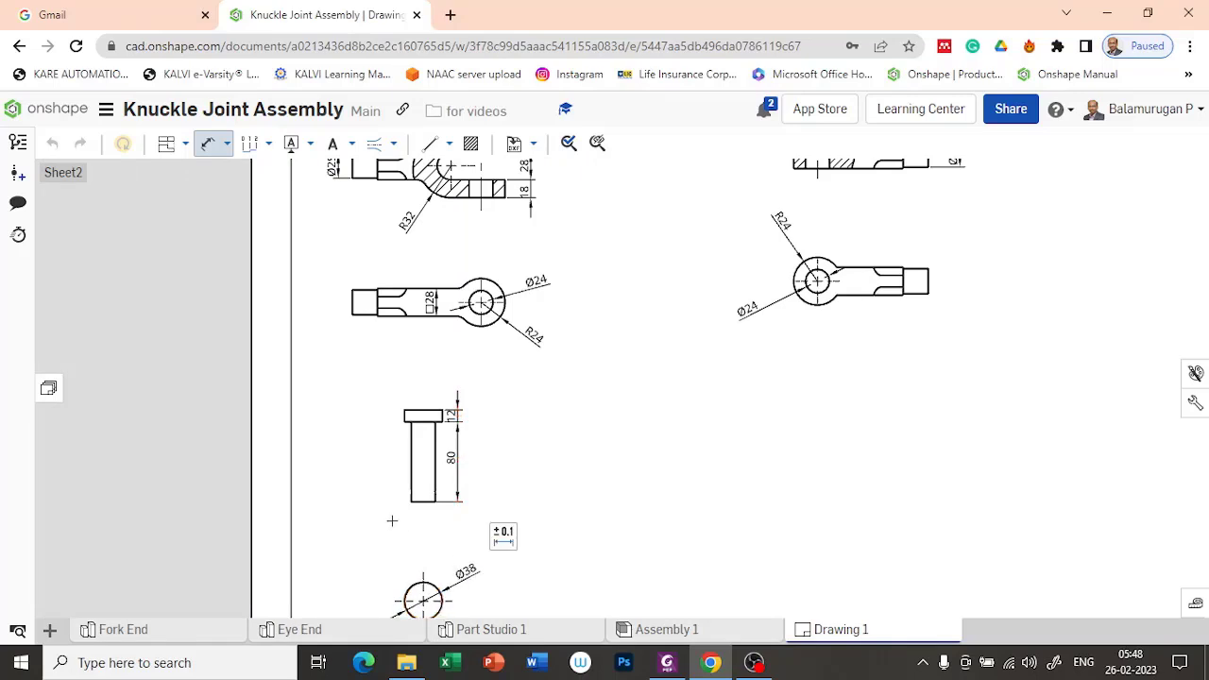
# Step: Dimension the Pin's shank width below its front view and prefix the dimension with a diameter symbol
pyautogui.scroll(5, 411, 502)
pyautogui.click(434, 493)
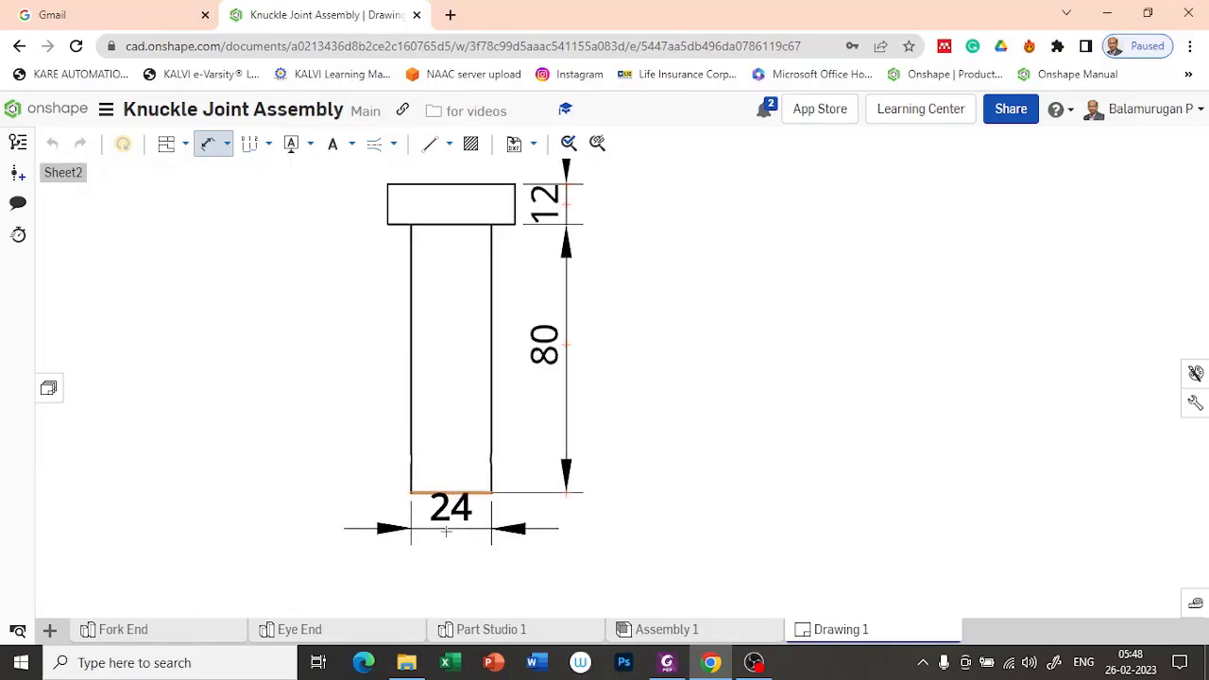
pyautogui.click(450, 543)
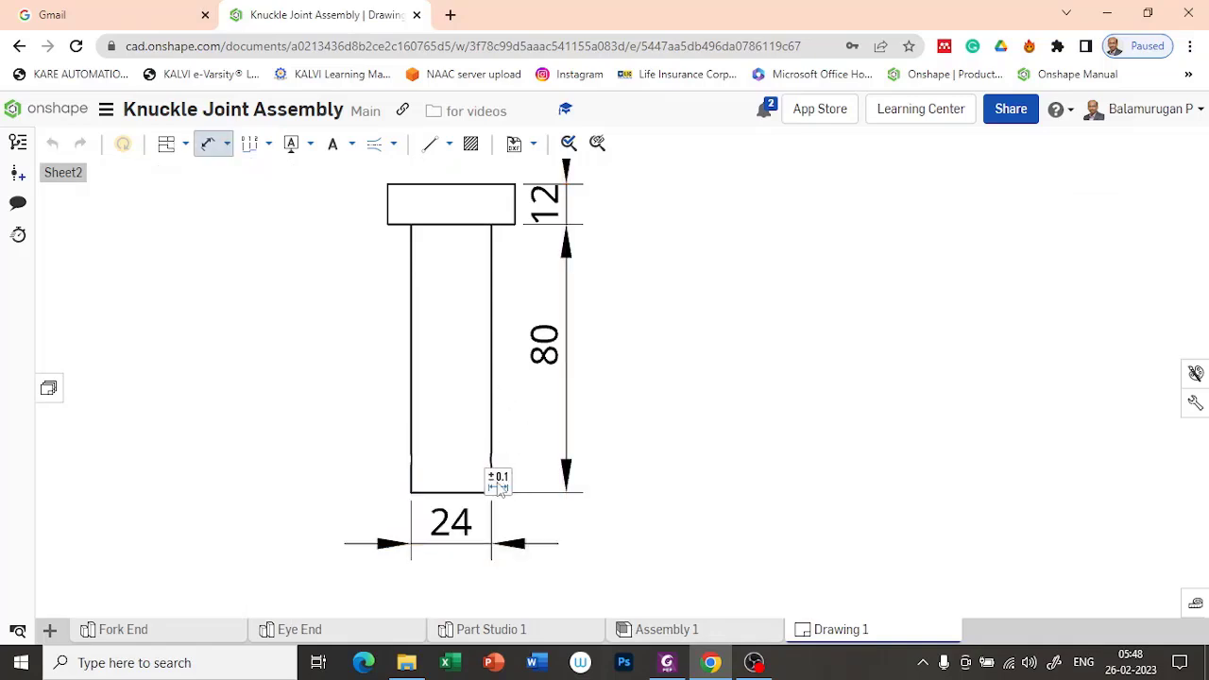
pyautogui.click(500, 482)
pyautogui.click(502, 579)
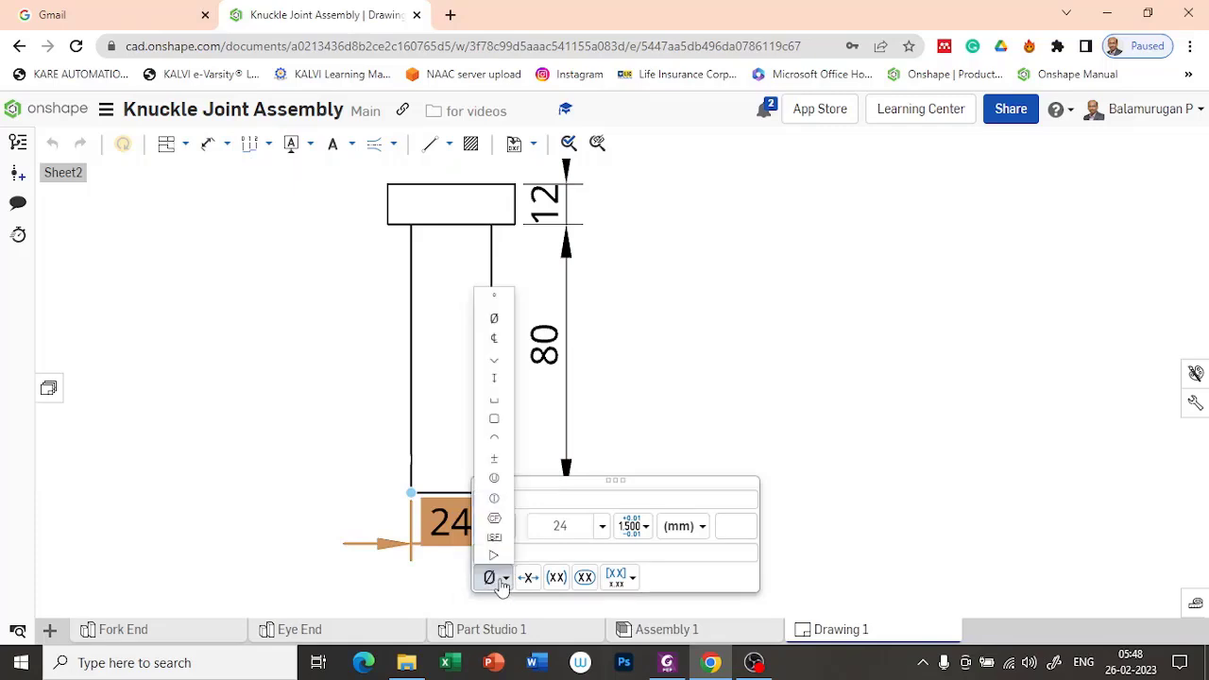
pyautogui.click(493, 319)
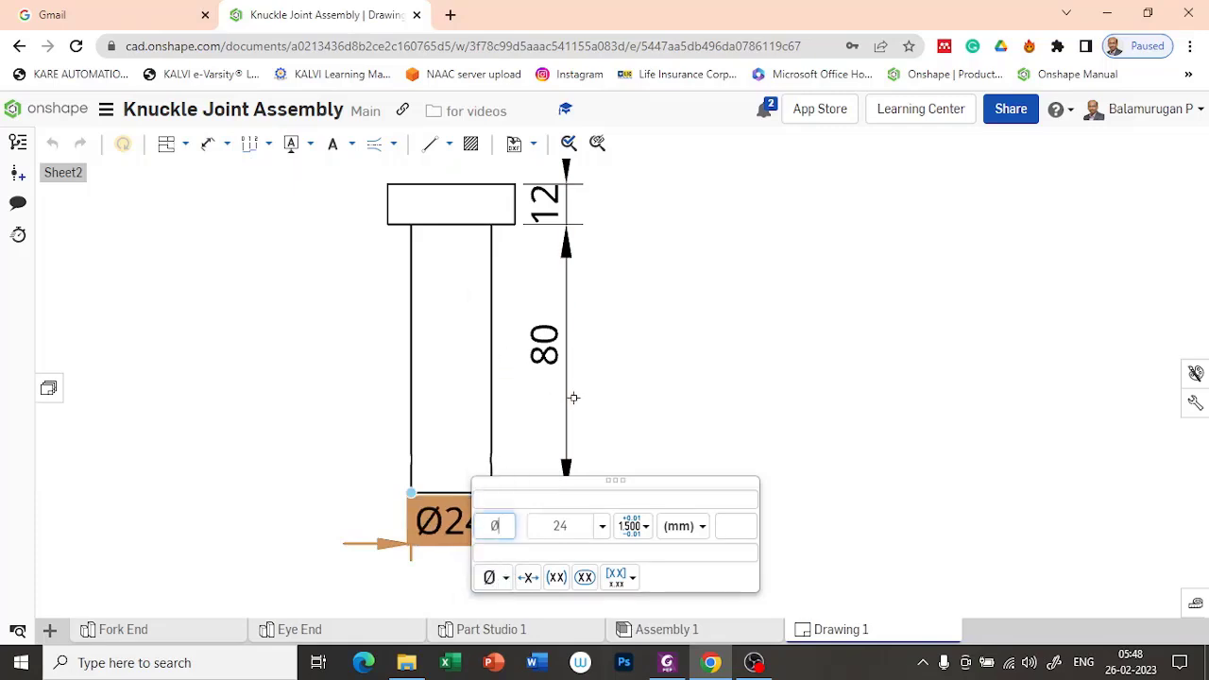
pyautogui.click(730, 402)
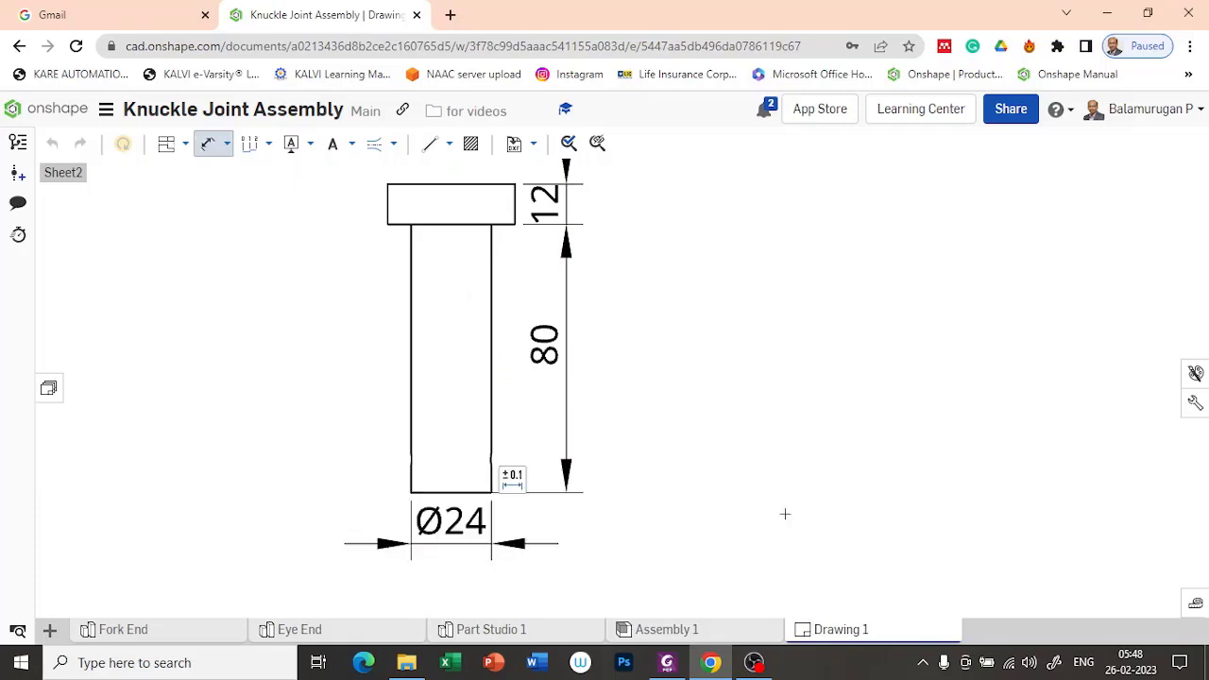
pyautogui.scroll(-3, 785, 514)
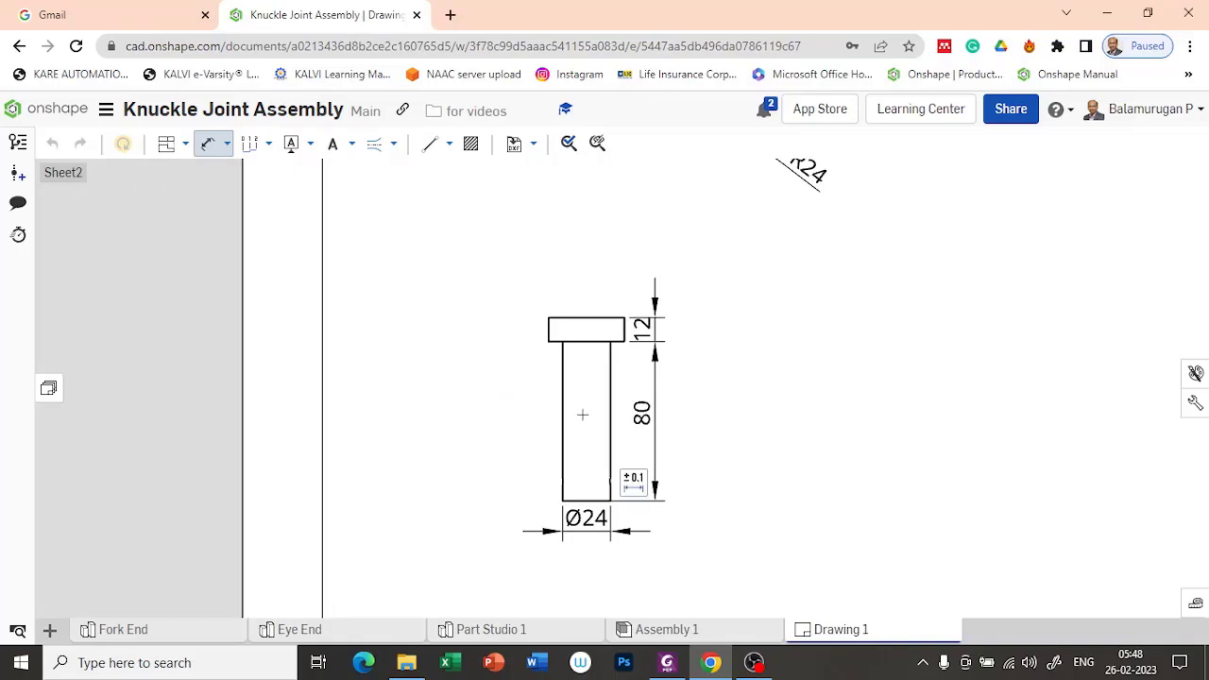
pyautogui.scroll(3, 660, 495)
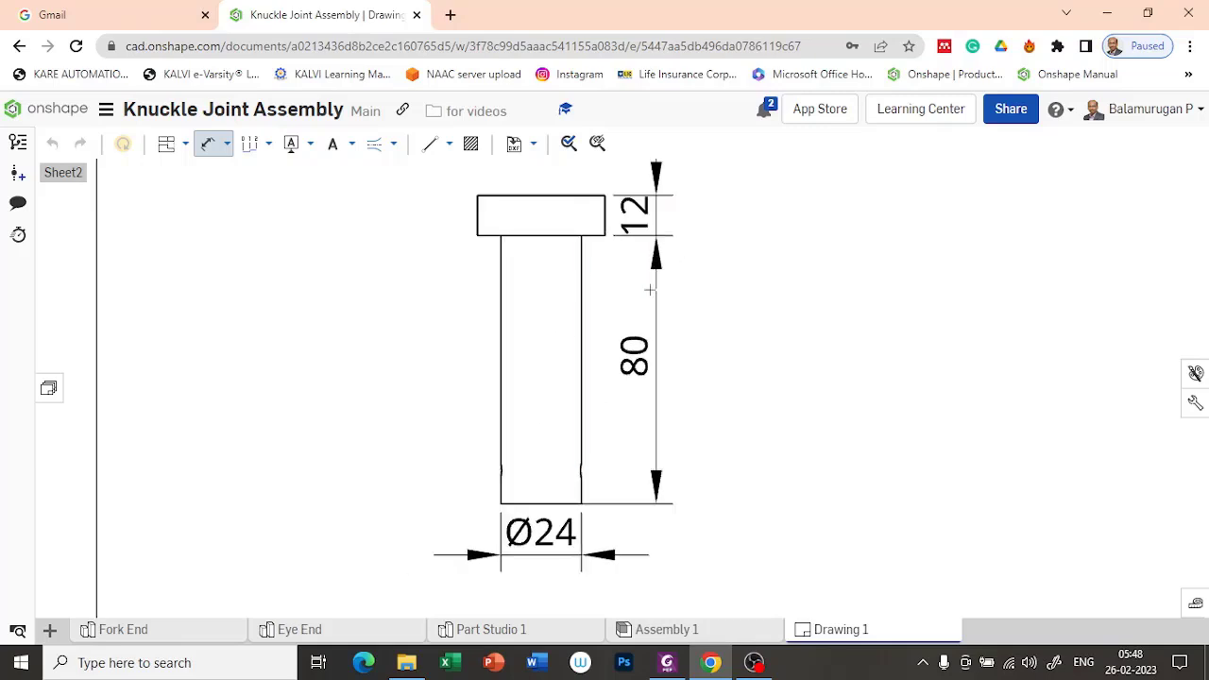
pyautogui.scroll(-4, 619, 328)
pyautogui.press('Escape')
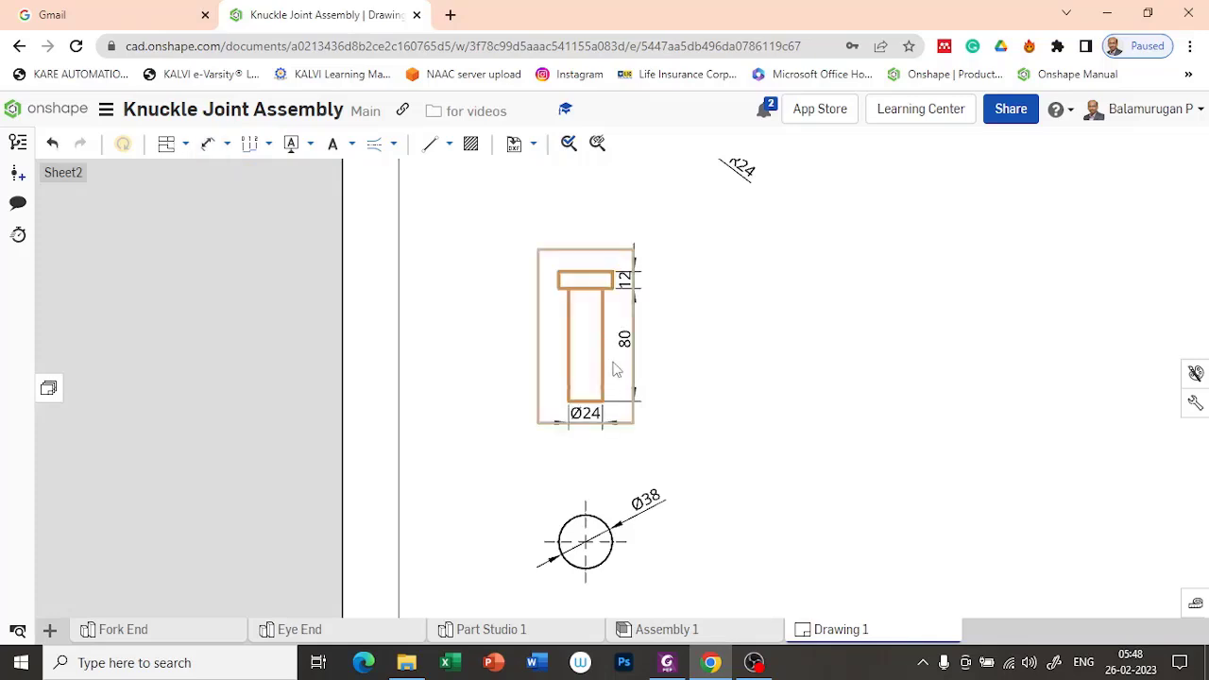
# Step: Show the hidden lines in the Pin's front view
pyautogui.rightClick(615, 370)
pyautogui.moveTo(710, 354)
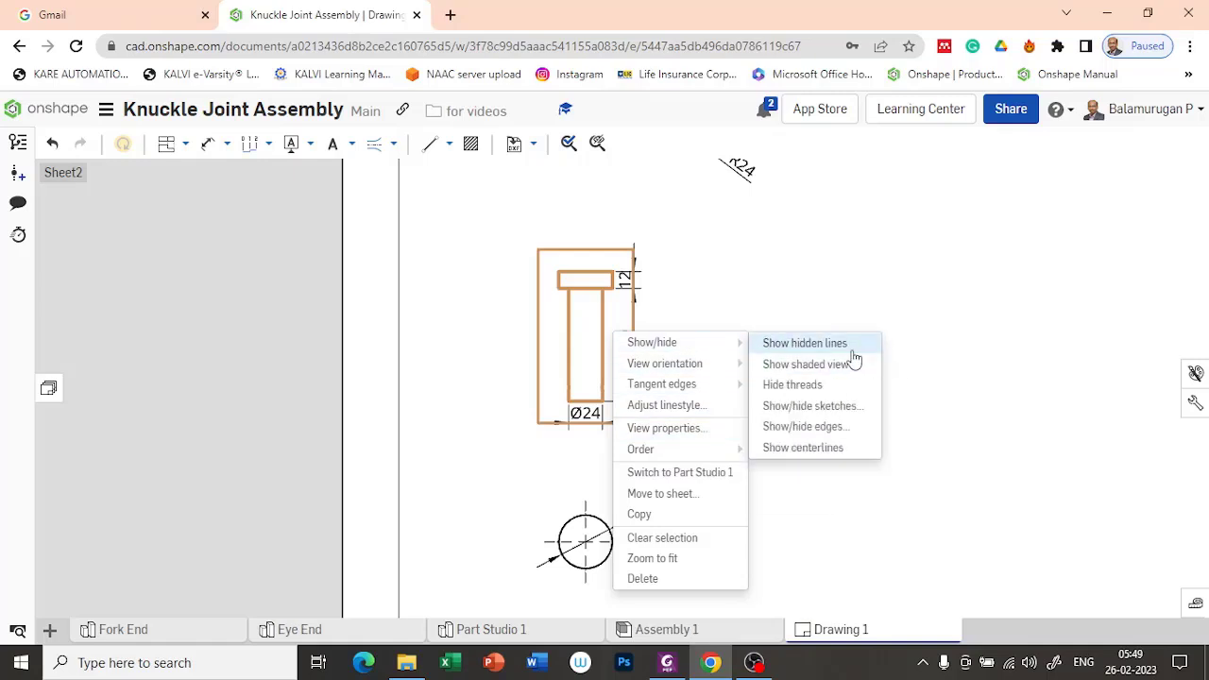
pyautogui.click(805, 344)
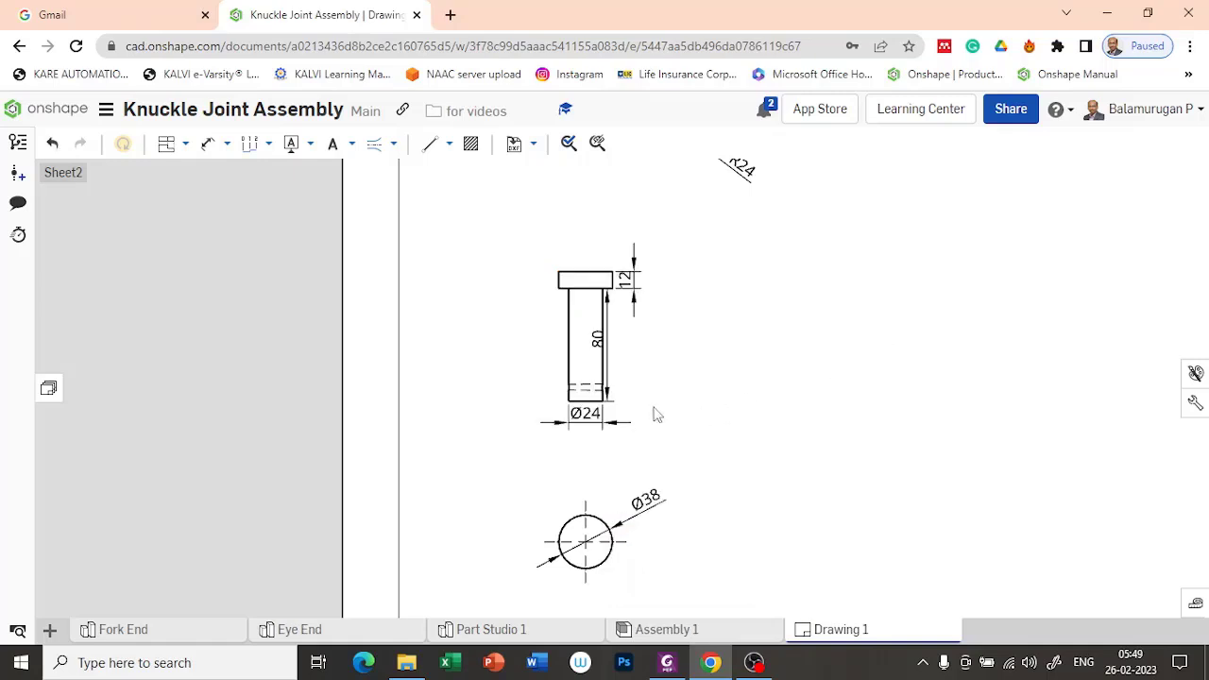
pyautogui.scroll(10, 586, 397)
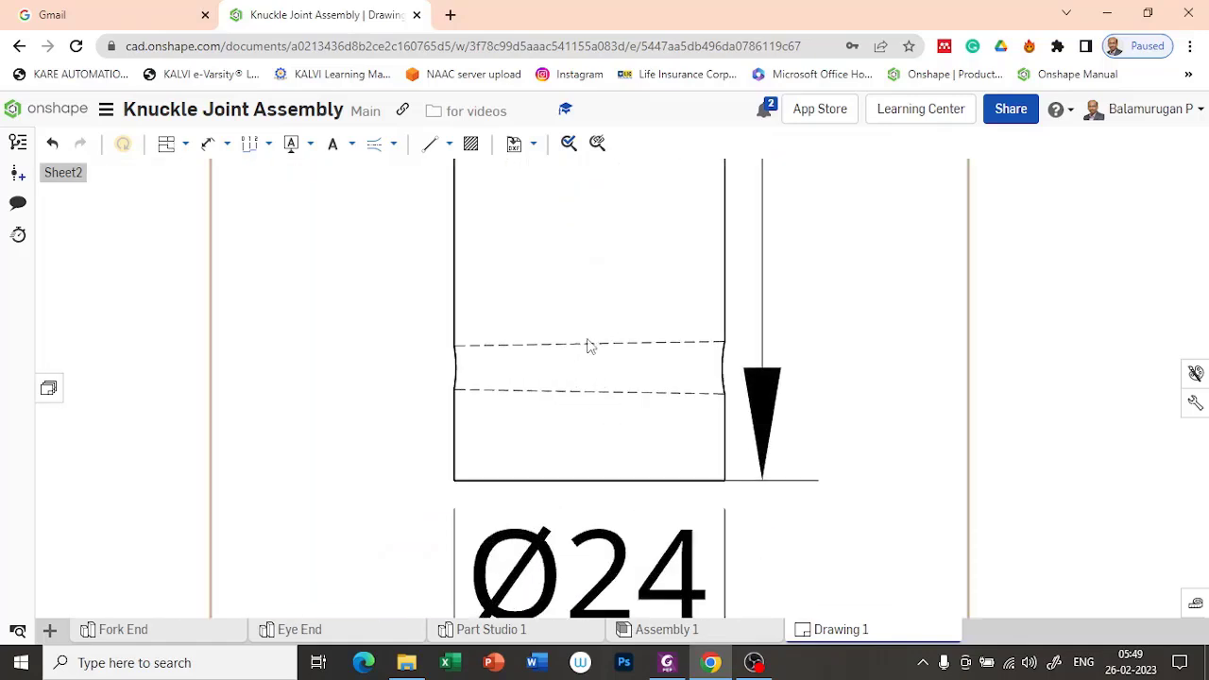
pyautogui.scroll(-10, 614, 362)
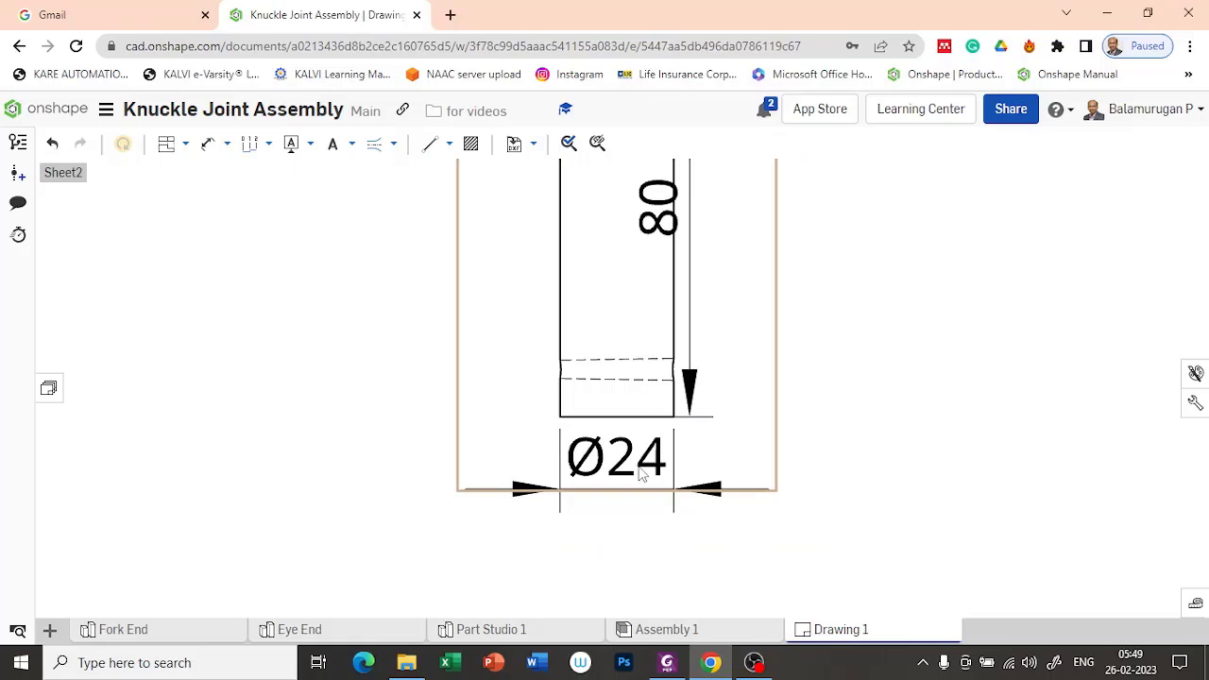
# Step: Show the hidden lines in the Pin's projected circular view as well
pyautogui.moveTo(832, 548); pyautogui.dragTo(743, 336, button='middle')
pyautogui.scroll(3, 591, 471)
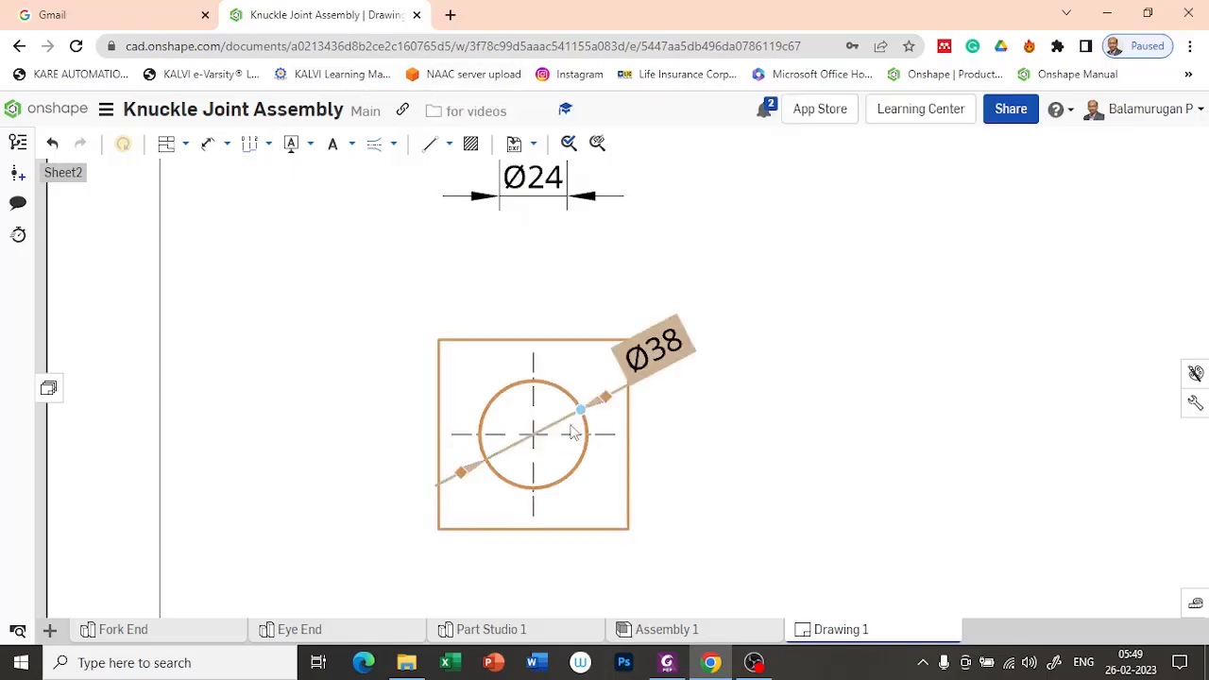
pyautogui.rightClick(558, 461)
pyautogui.moveTo(665, 147)
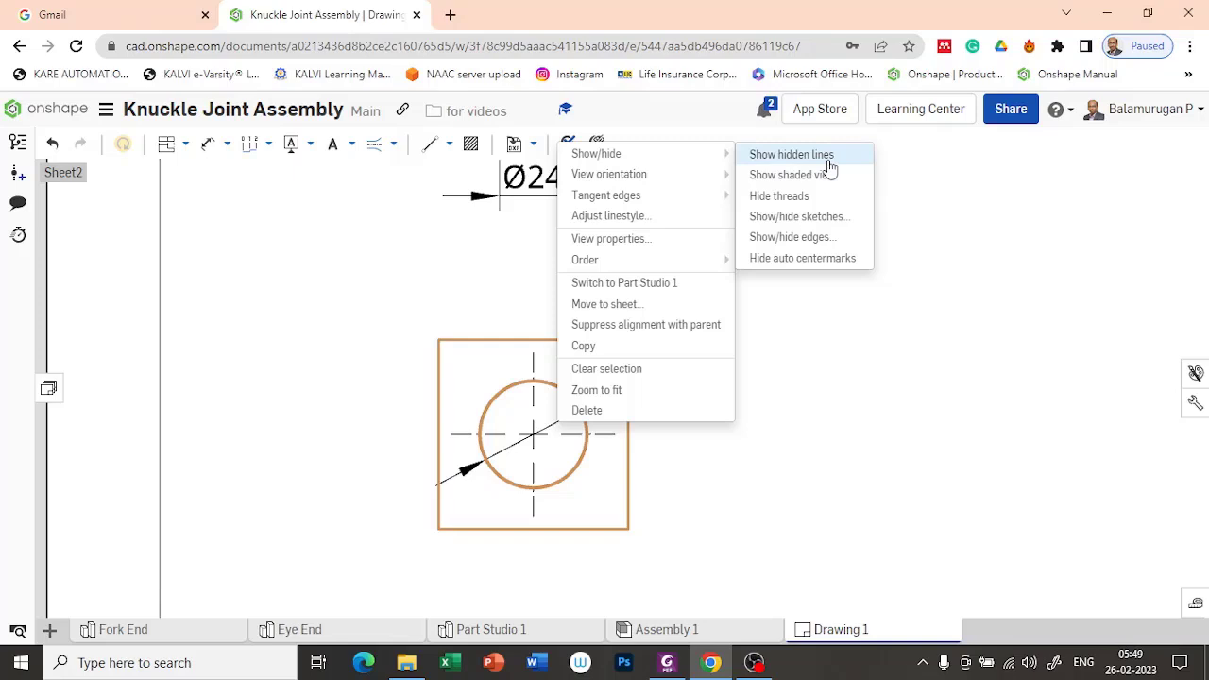
pyautogui.click(792, 155)
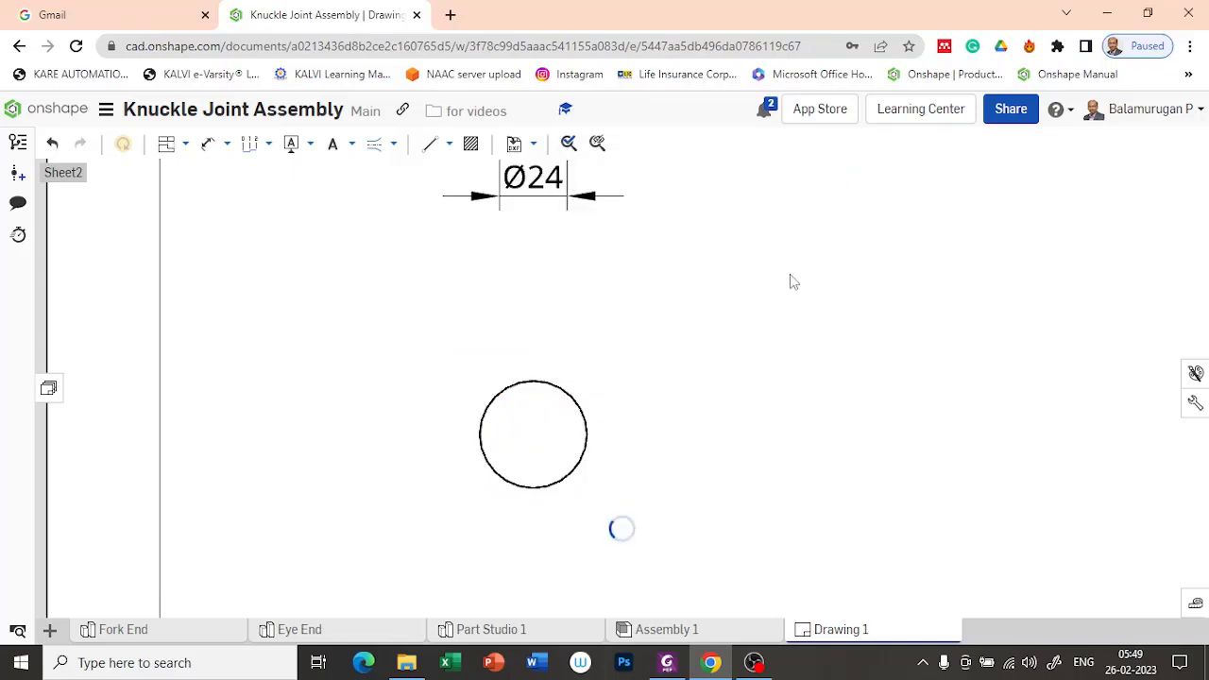
# Step: Add a centerline between the two hidden edges of the taper hole in the Pin's front view
pyautogui.moveTo(780, 227); pyautogui.dragTo(795, 430, button='middle')
pyautogui.scroll(5, 535, 344)
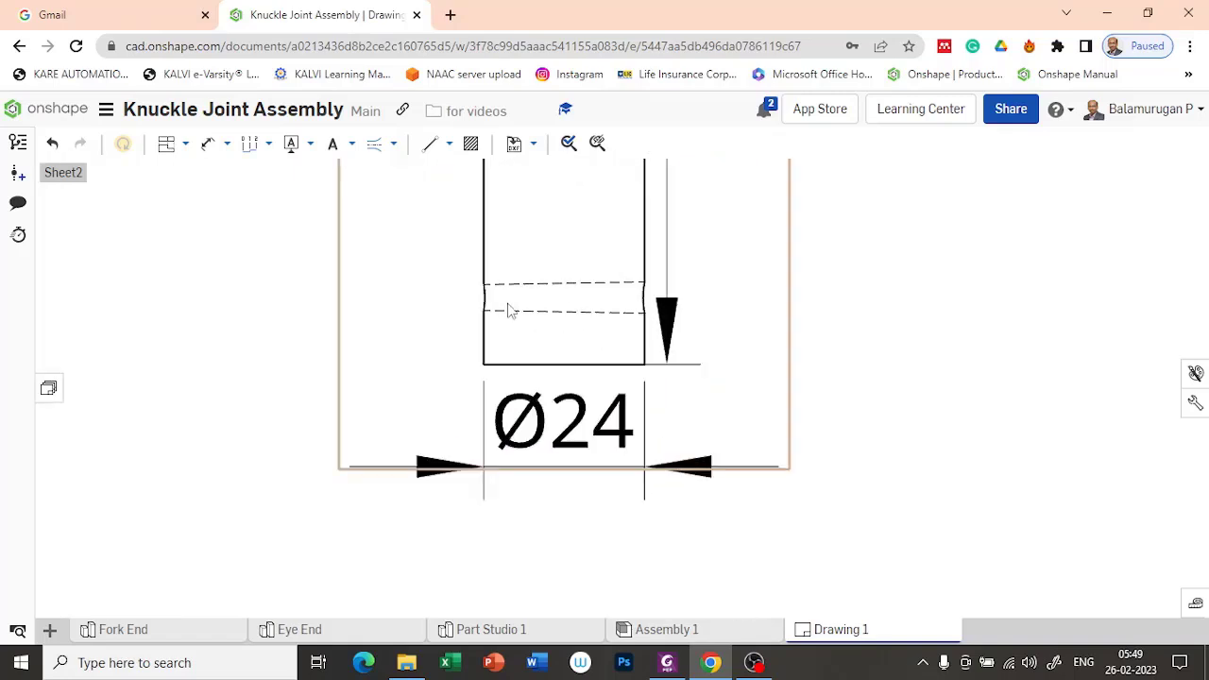
pyautogui.click(389, 148)
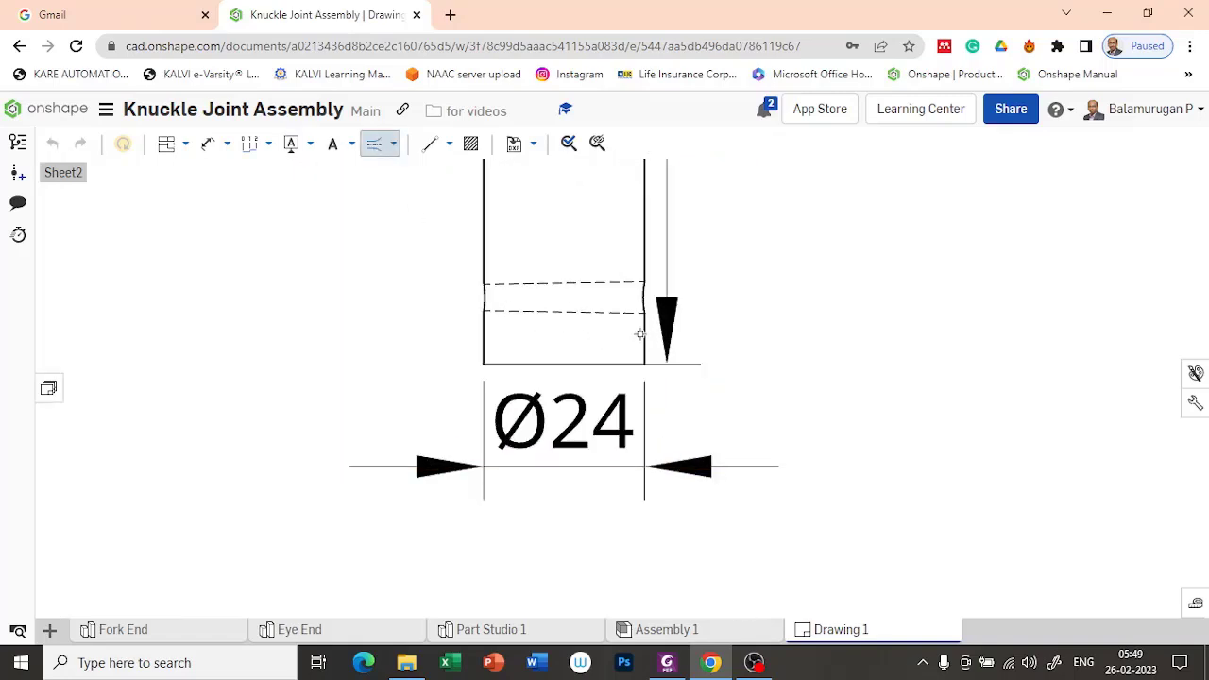
pyautogui.click(605, 283)
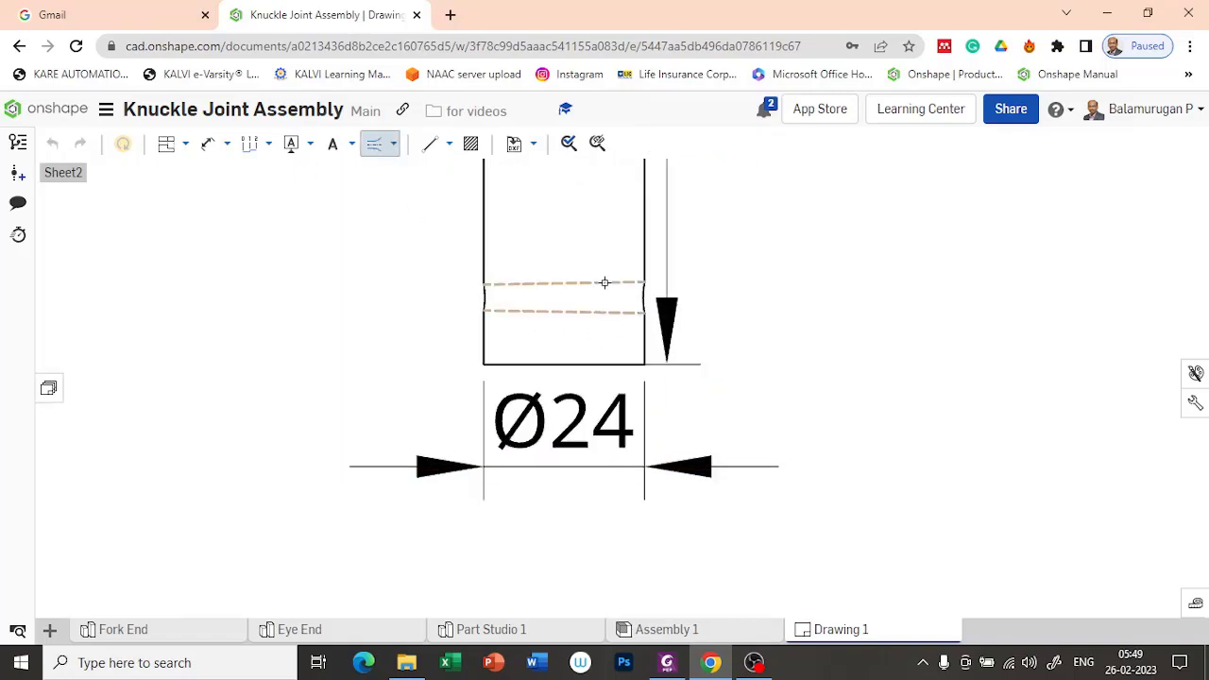
pyautogui.press('Escape')
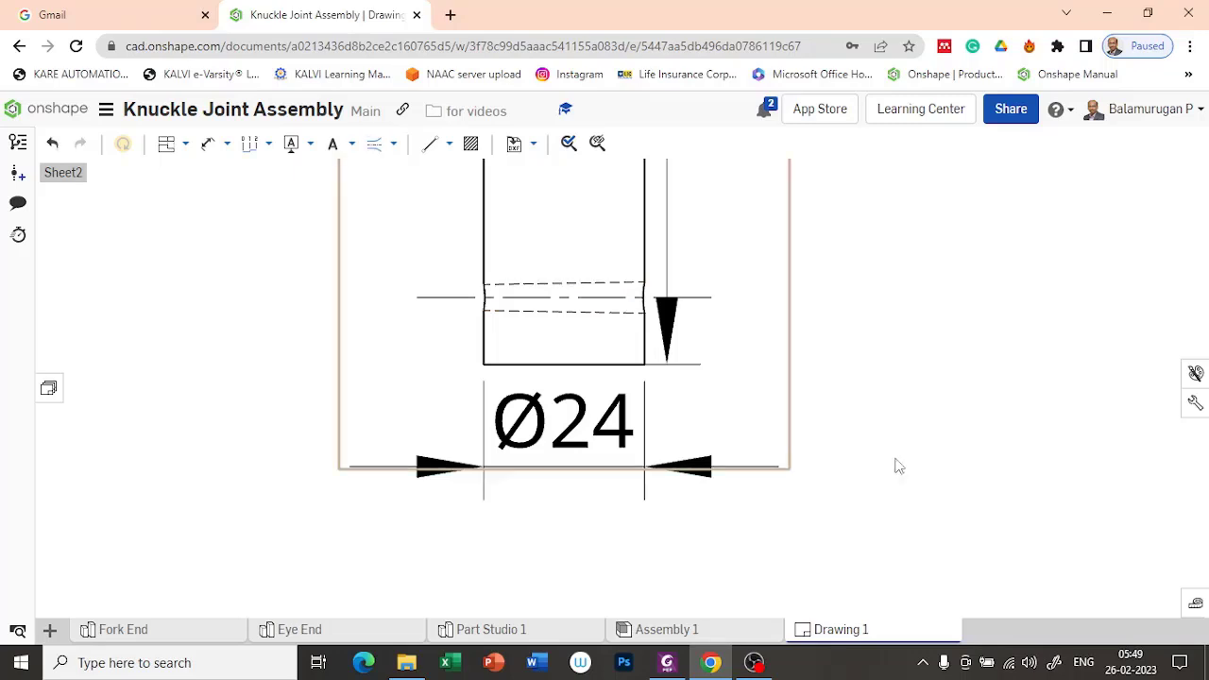
# Step: Dimension the distance from the taper hole's centerline to the Pin's lower end face, placed beside the shank opposite the length dimension
pyautogui.scroll(-3, 700, 298)
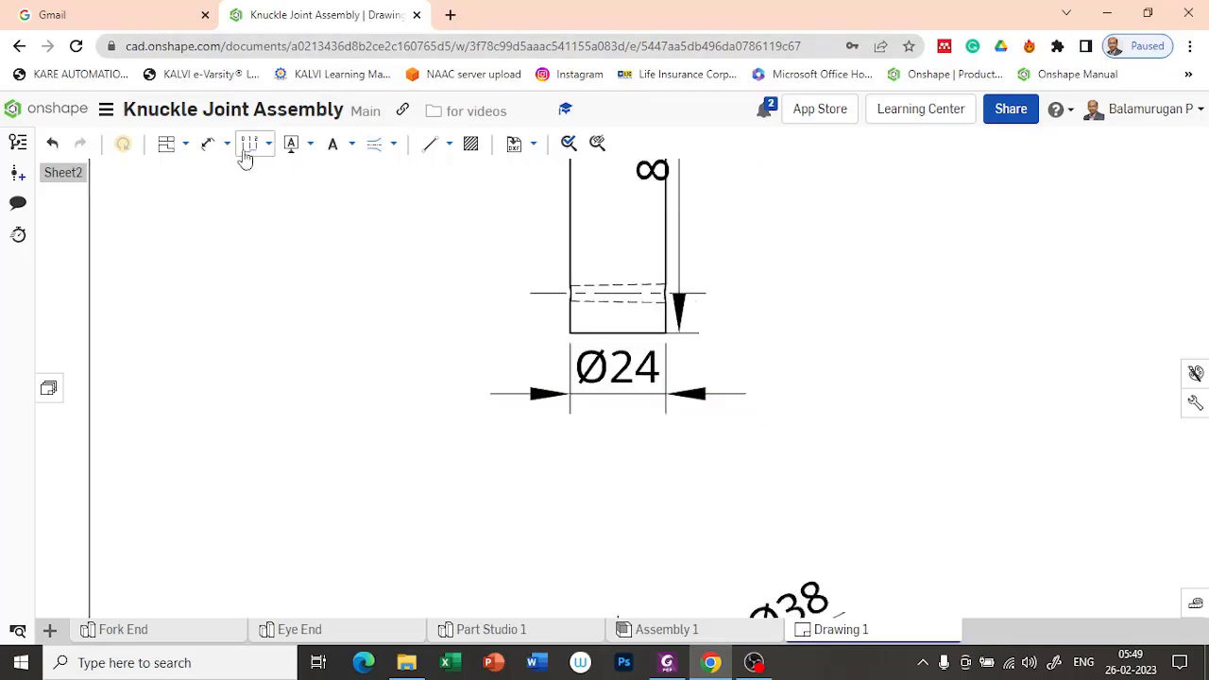
pyautogui.click(208, 142)
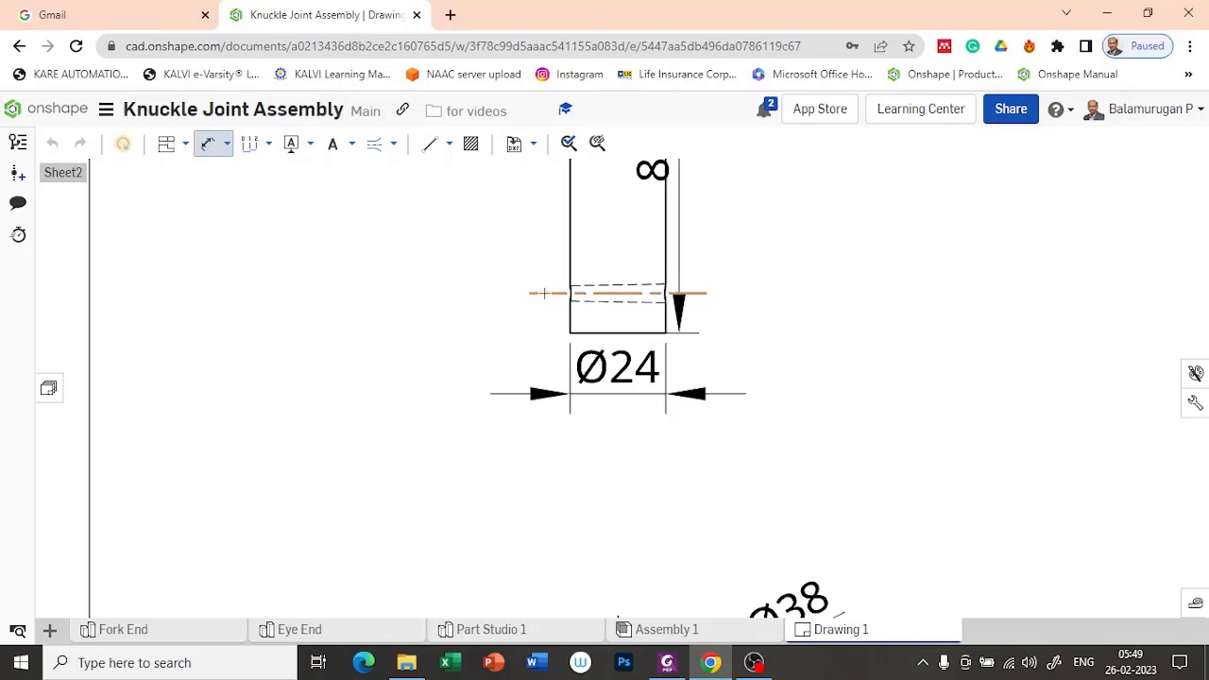
pyautogui.click(588, 331)
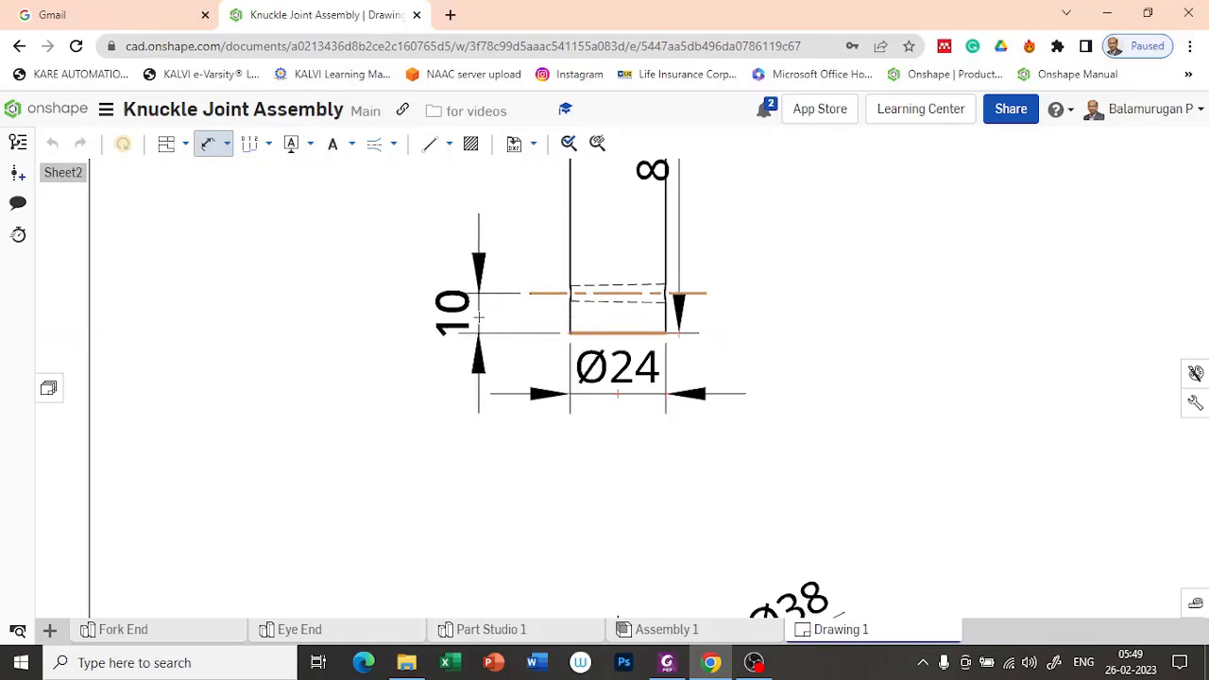
pyautogui.click(479, 317)
pyautogui.scroll(-5, 792, 293)
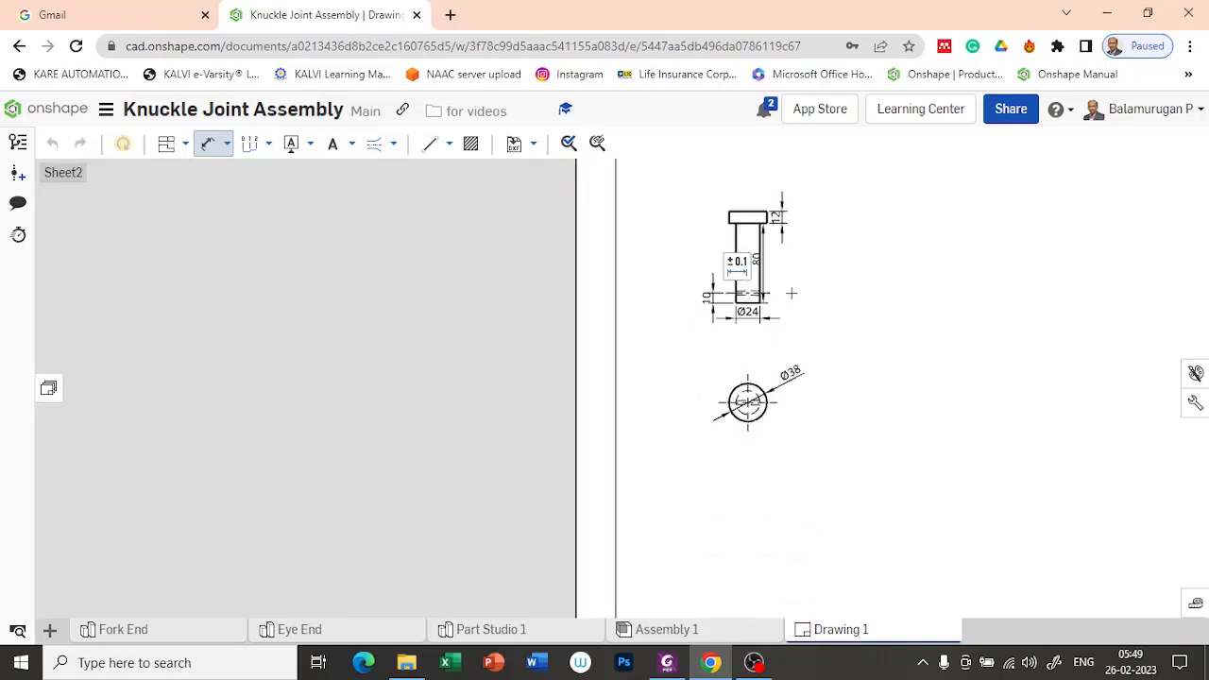
# Step: Insert a top view of the Collar from Part Studio 1 at the 1:4 sheet scale, in the empty area beside the Pin views
pyautogui.moveTo(1076, 387); pyautogui.dragTo(853, 481, button='middle')
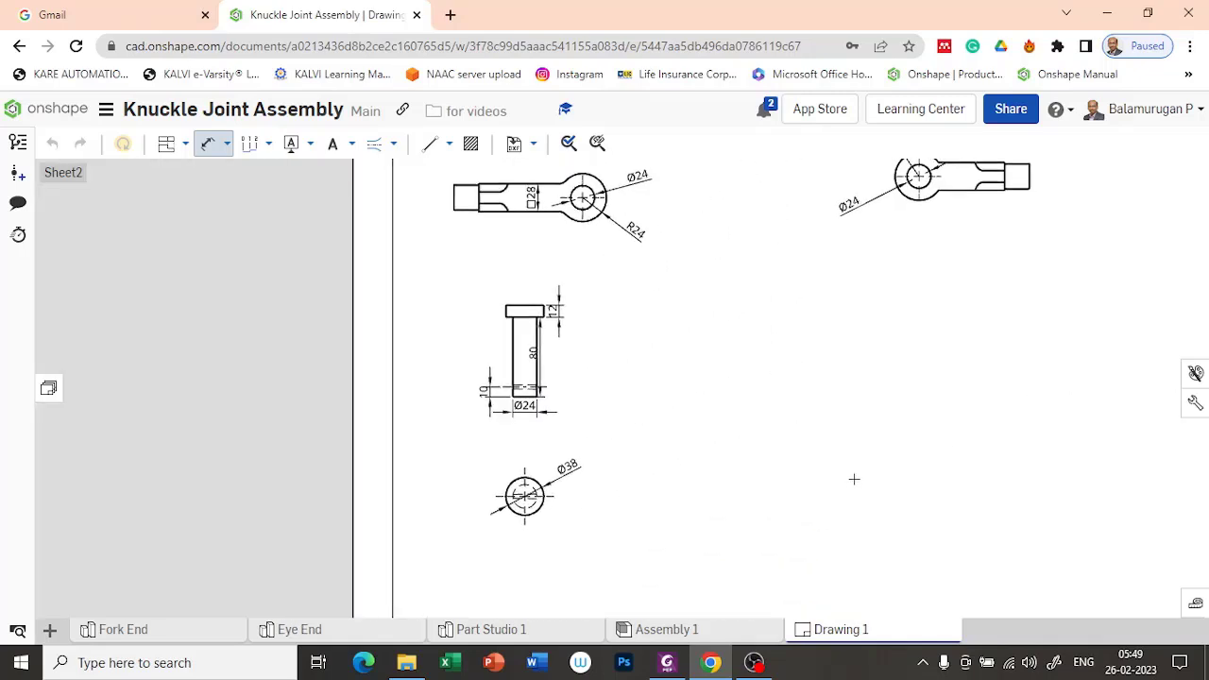
pyautogui.scroll(3, 609, 405)
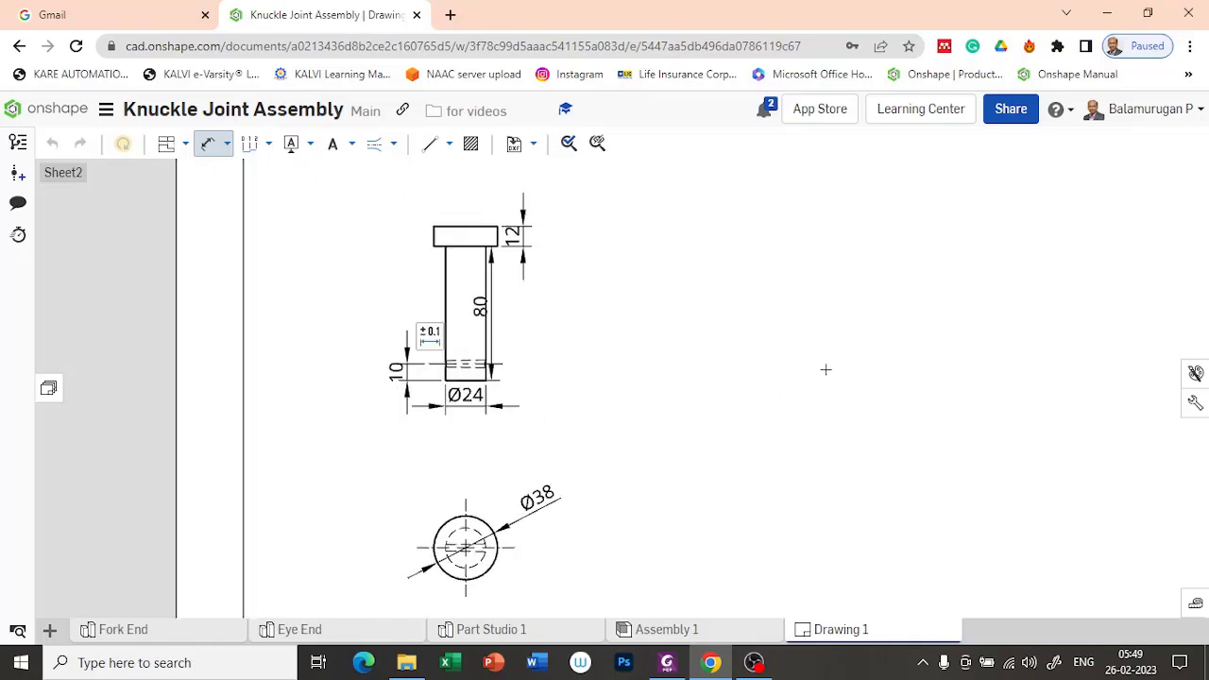
pyautogui.moveTo(861, 406); pyautogui.dragTo(751, 386, button='middle')
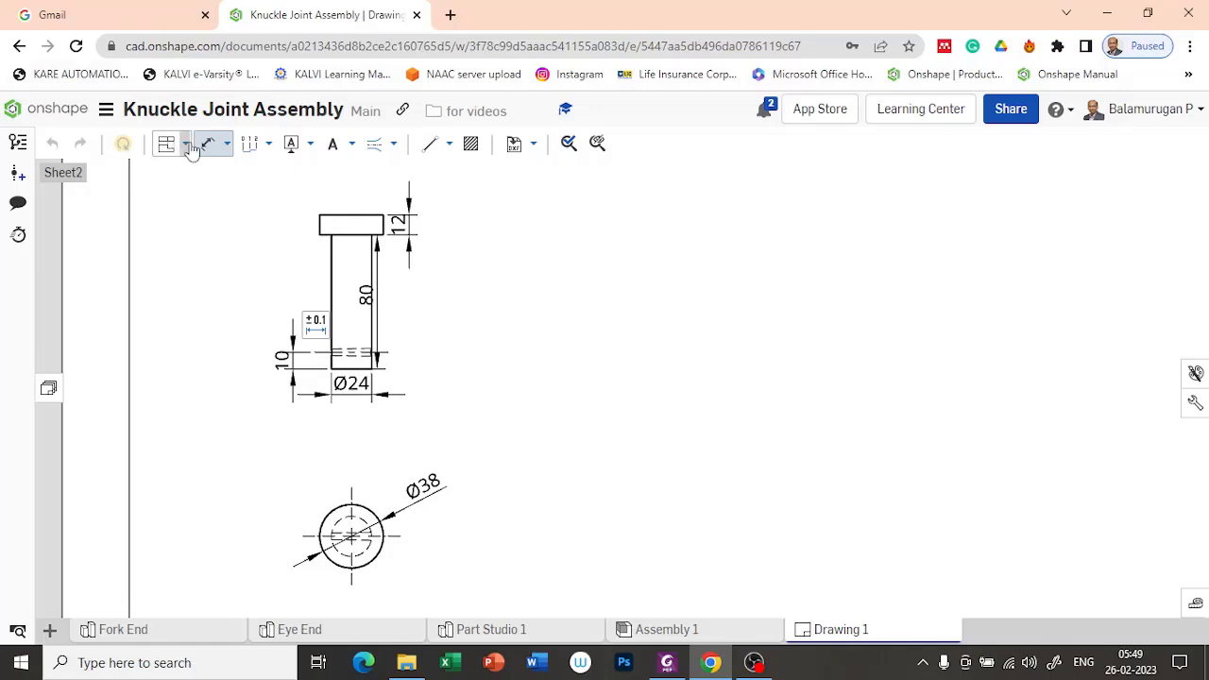
pyautogui.click(226, 144)
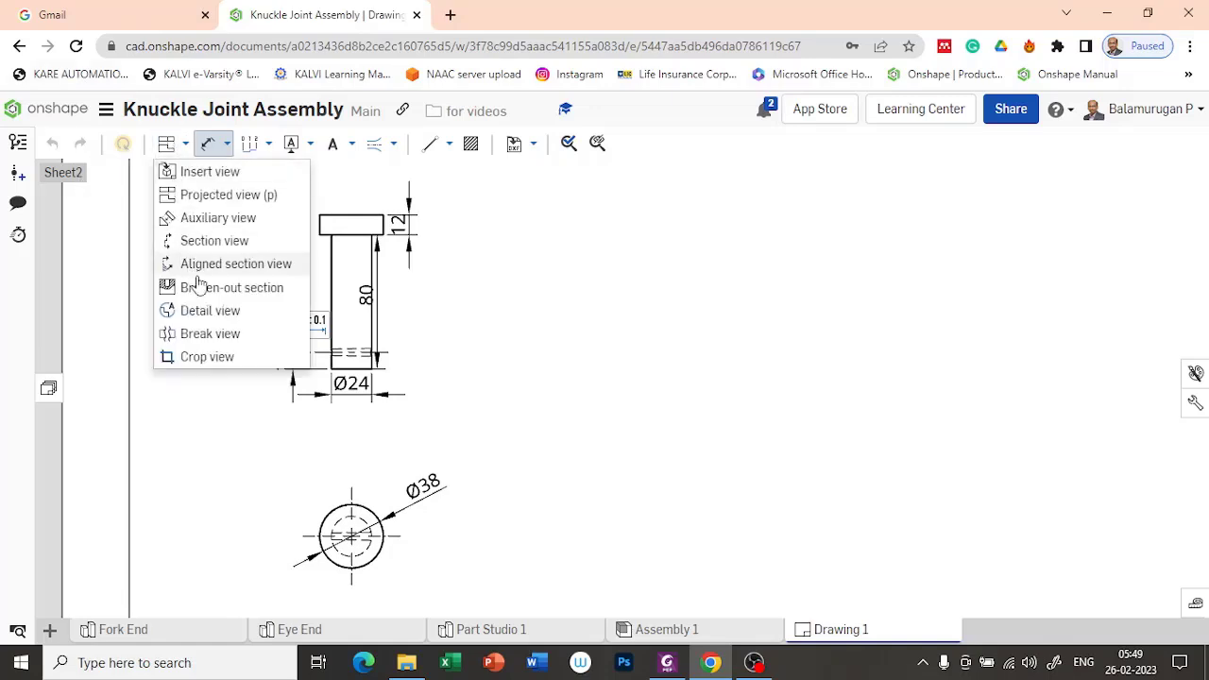
pyautogui.click(217, 174)
pyautogui.click(97, 199)
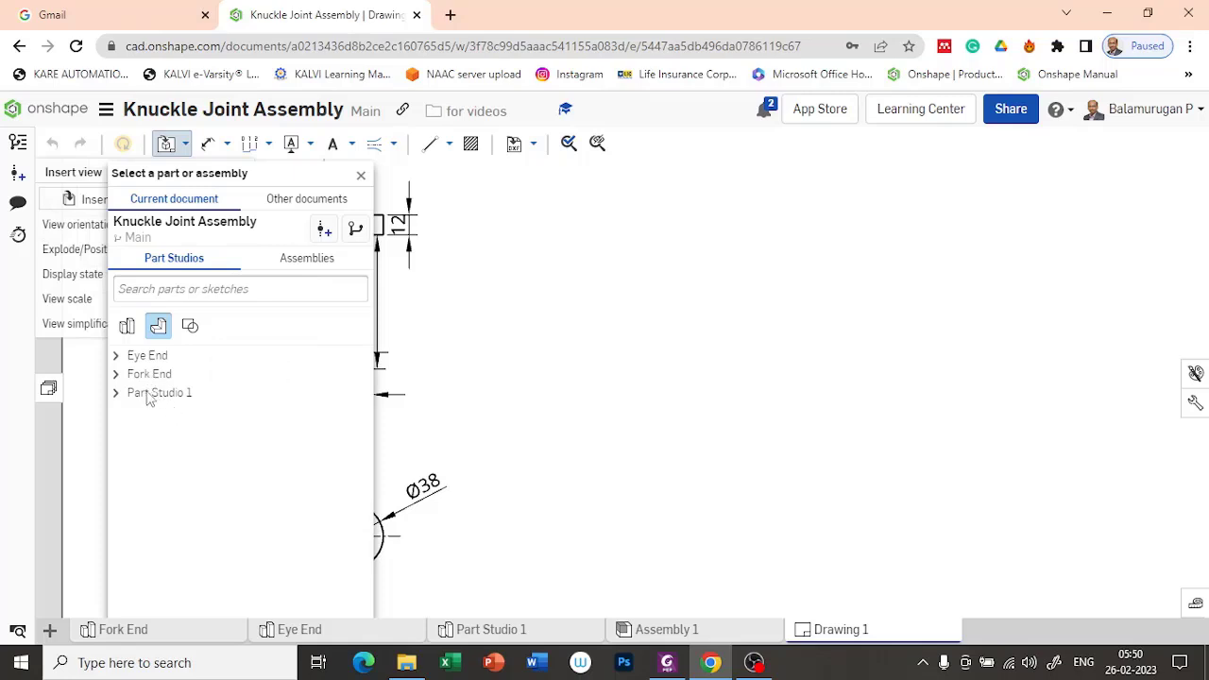
pyautogui.click(124, 397)
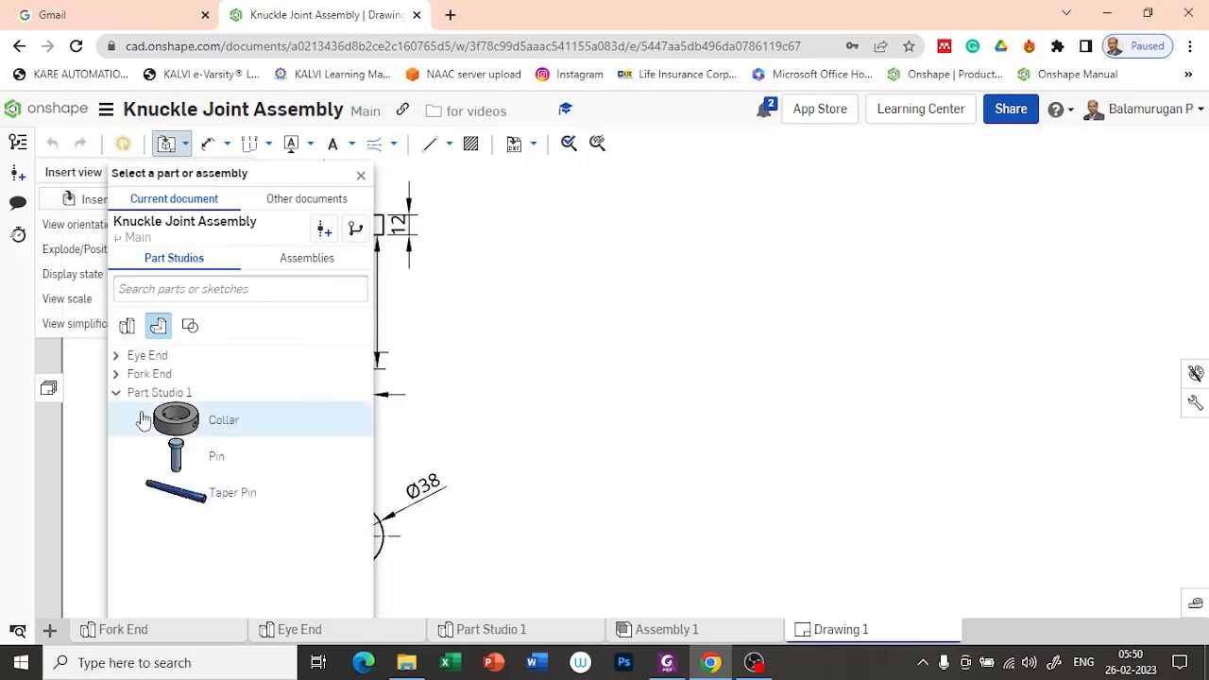
pyautogui.click(209, 431)
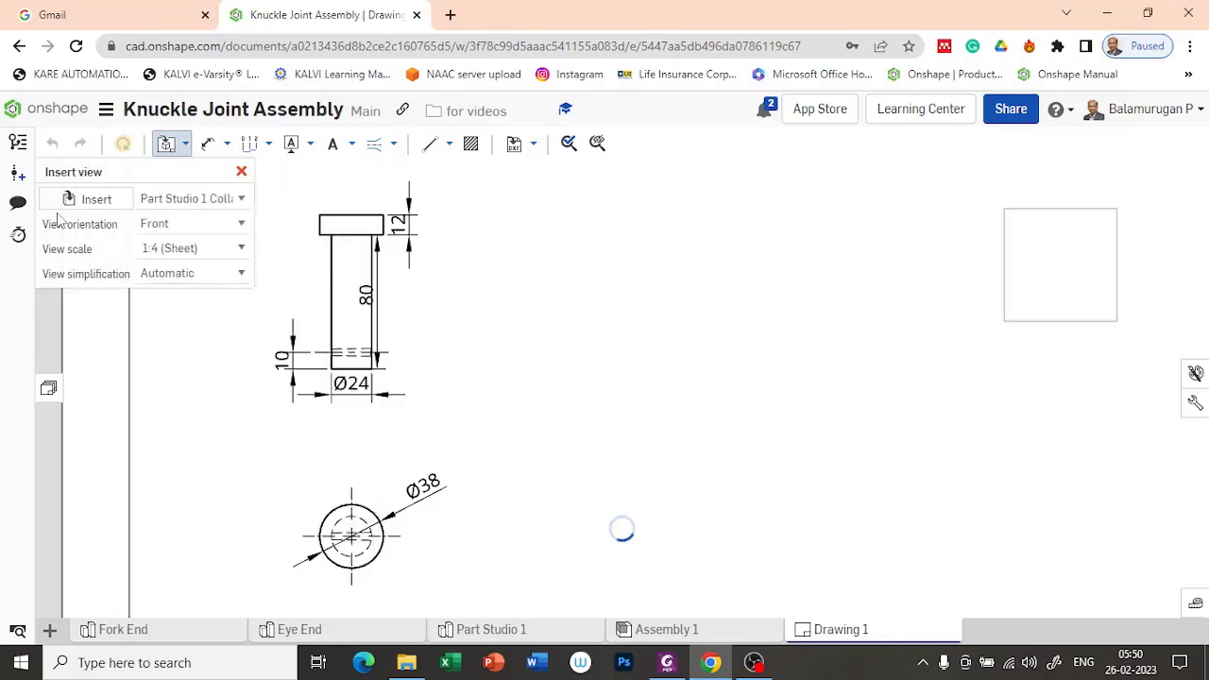
pyautogui.click(237, 224)
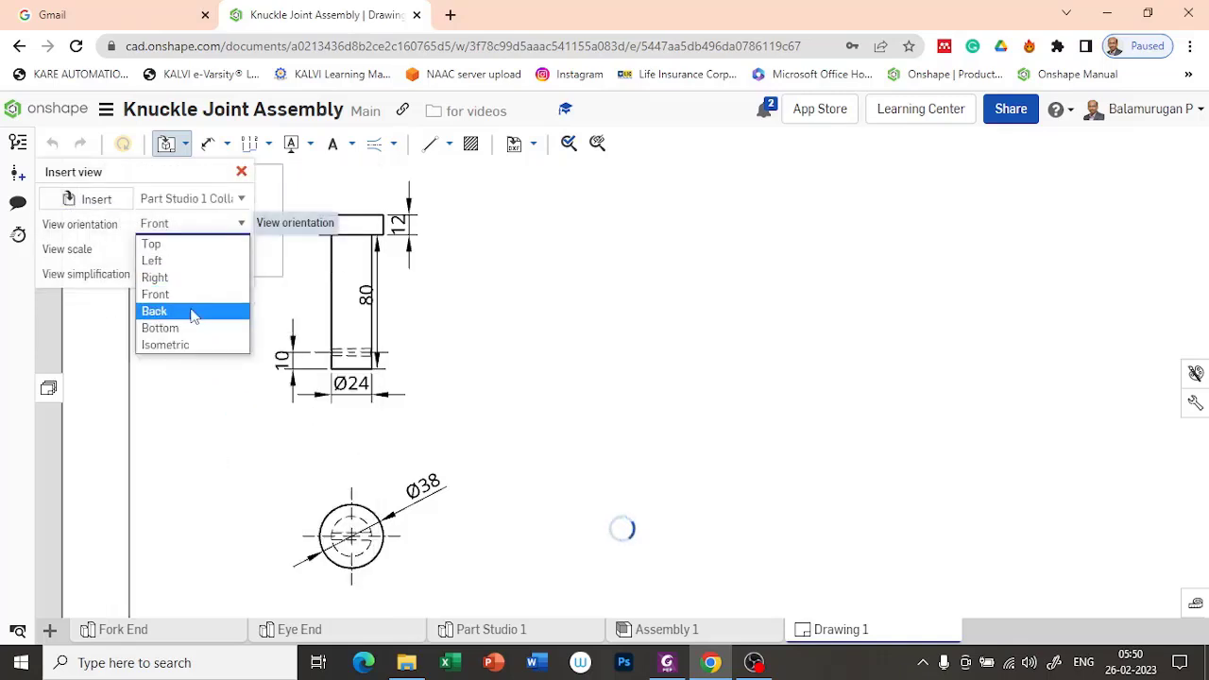
pyautogui.click(162, 245)
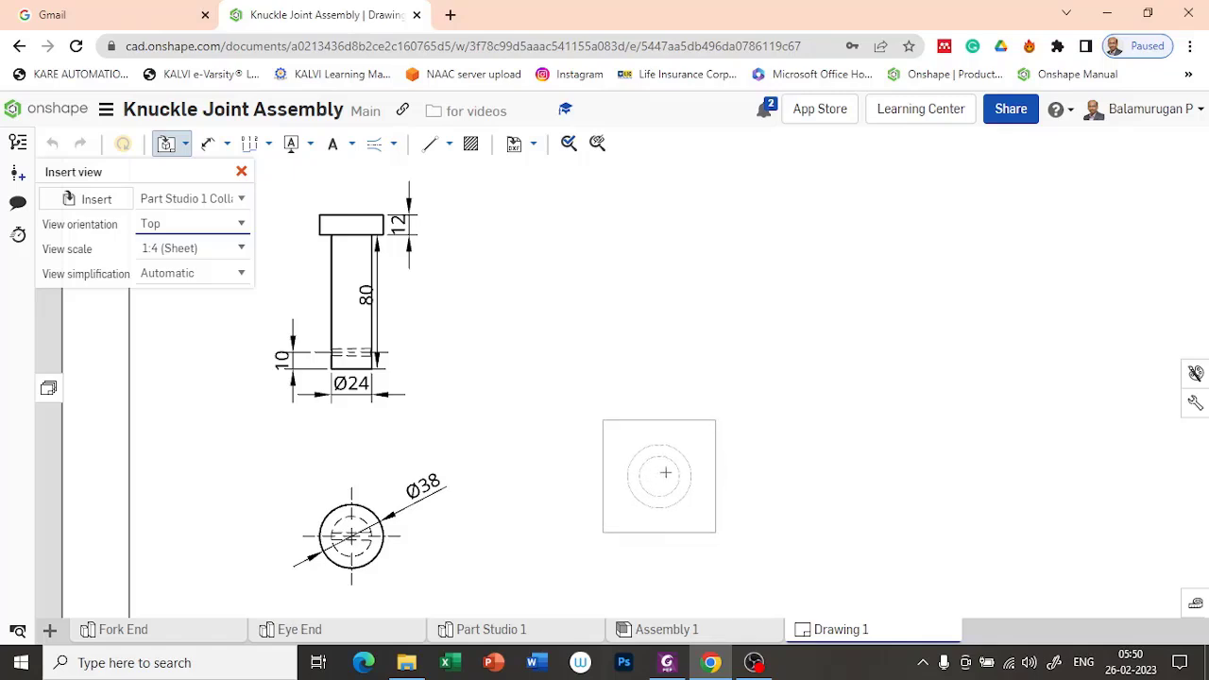
pyautogui.click(707, 463)
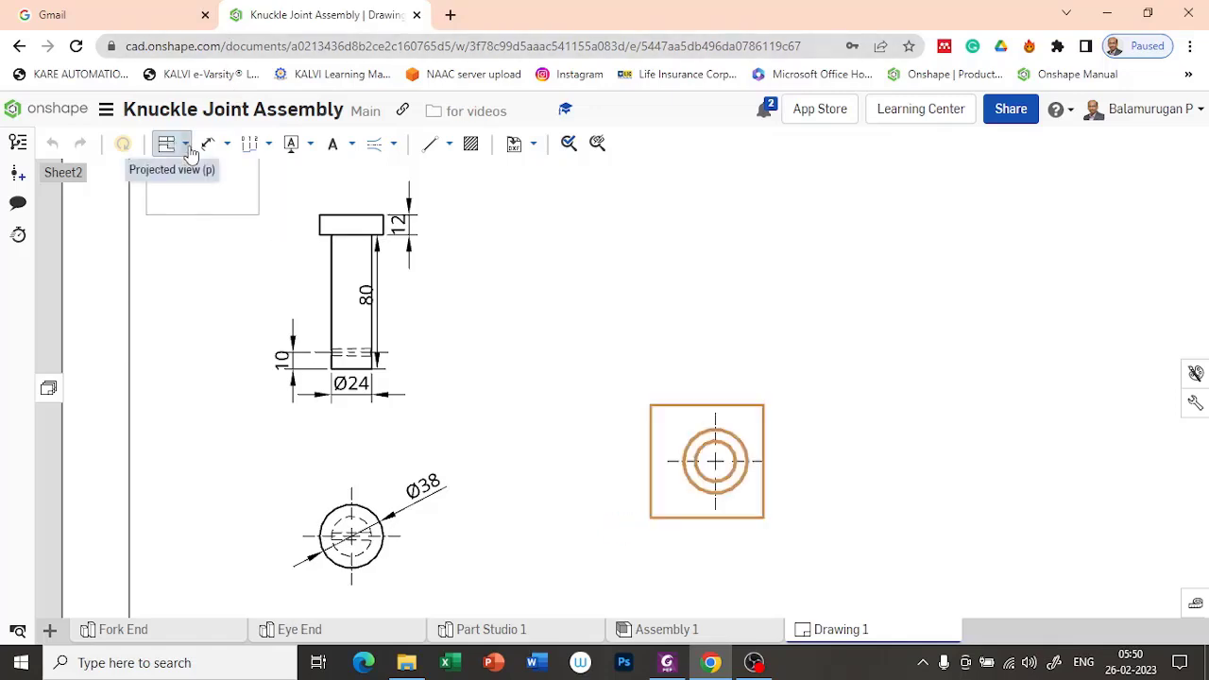
# Step: Create a horizontal section view through the Collar's center and place it above the top view
pyautogui.click(186, 143)
pyautogui.click(212, 241)
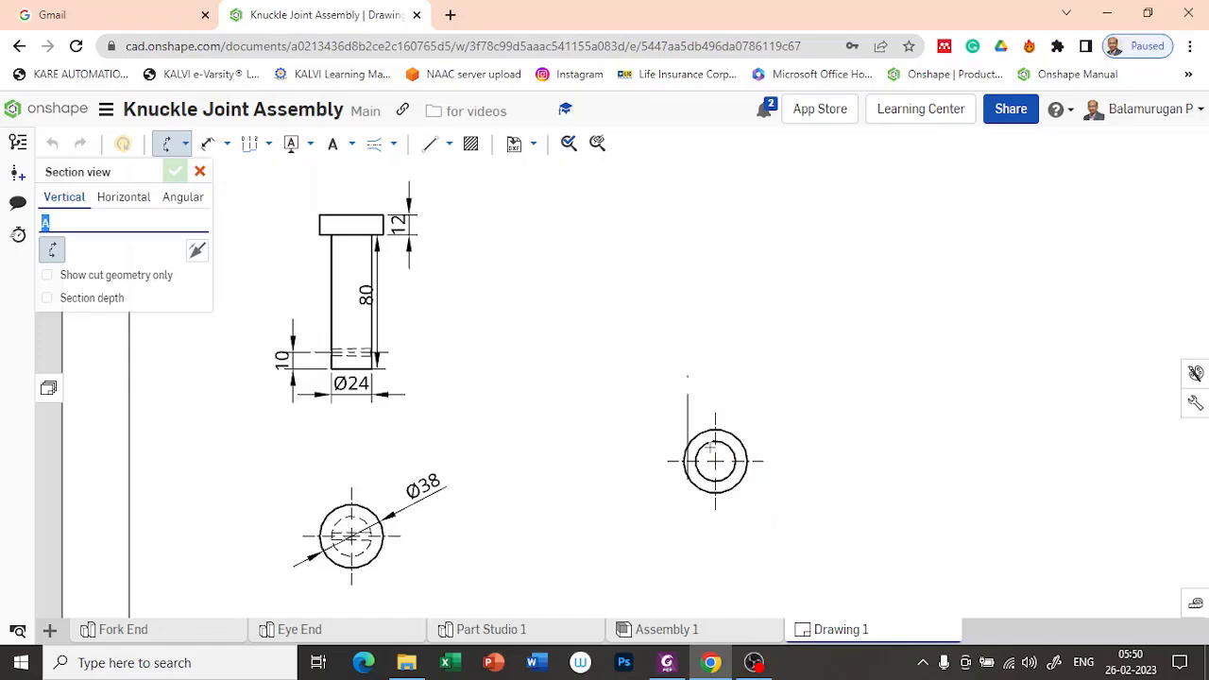
pyautogui.click(121, 201)
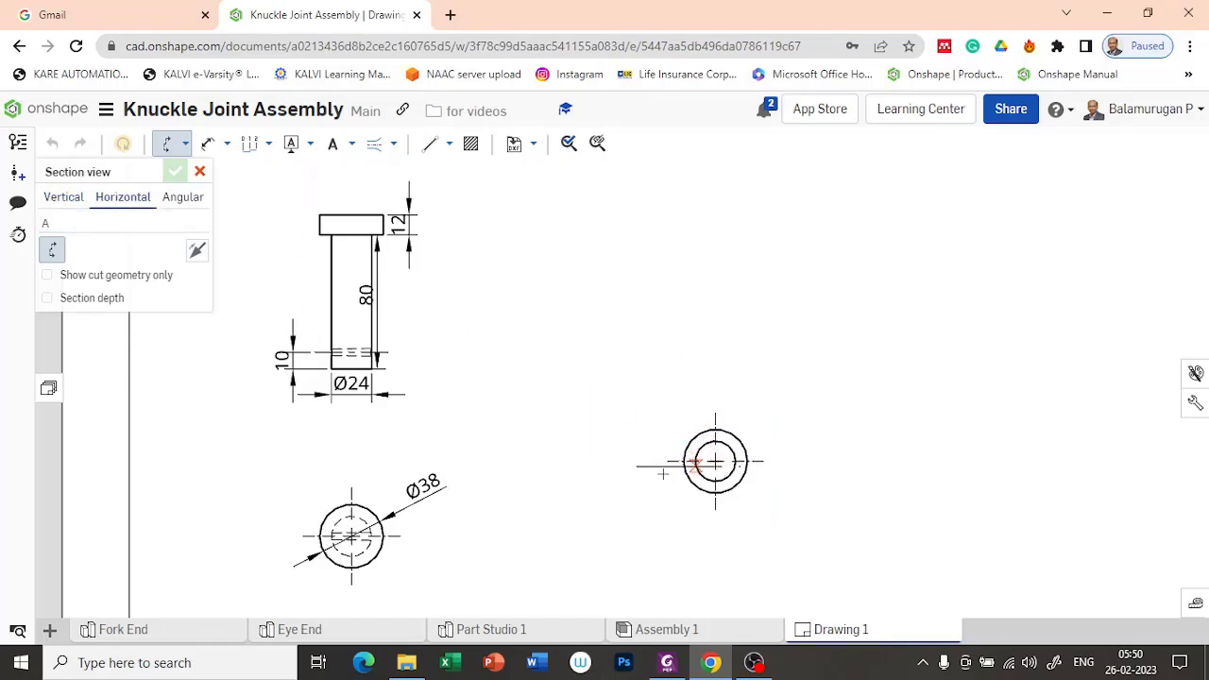
pyautogui.click(715, 461)
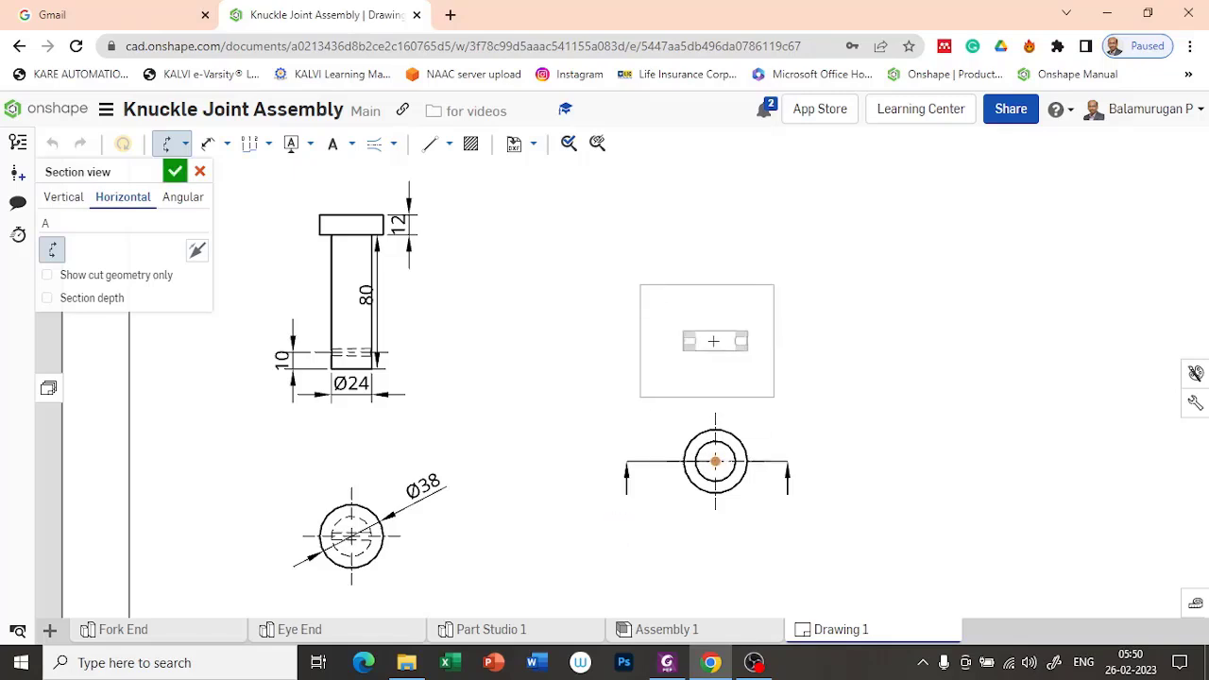
pyautogui.click(716, 348)
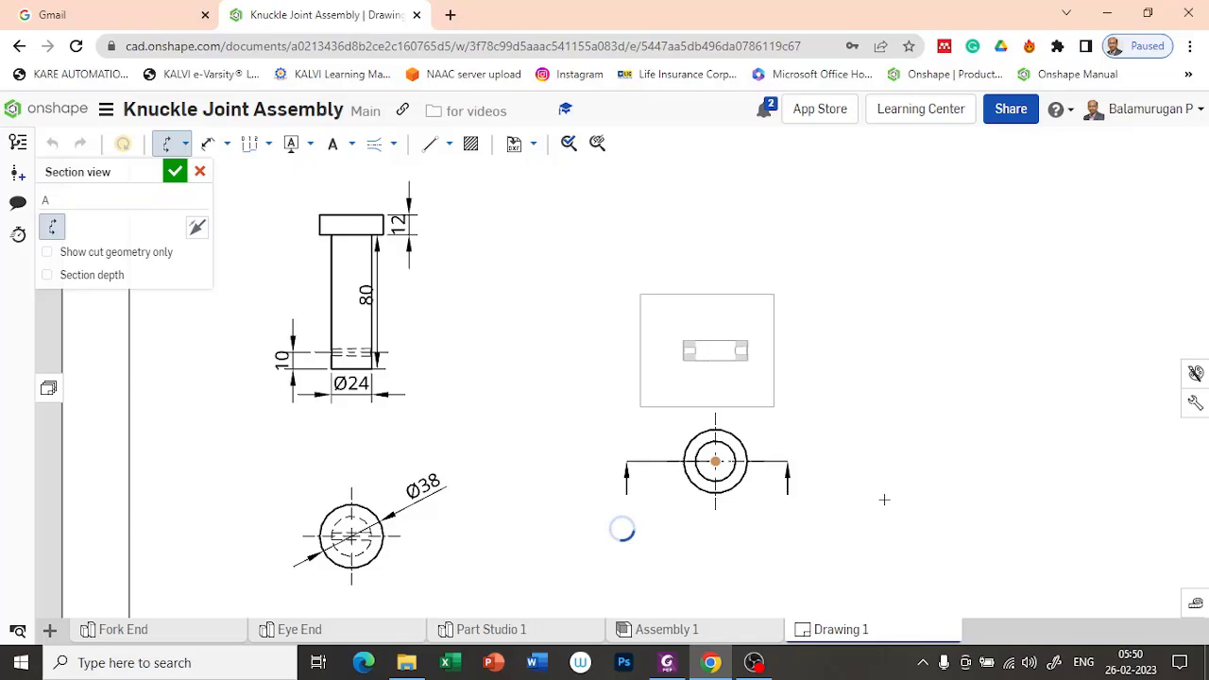
pyautogui.scroll(5, 792, 377)
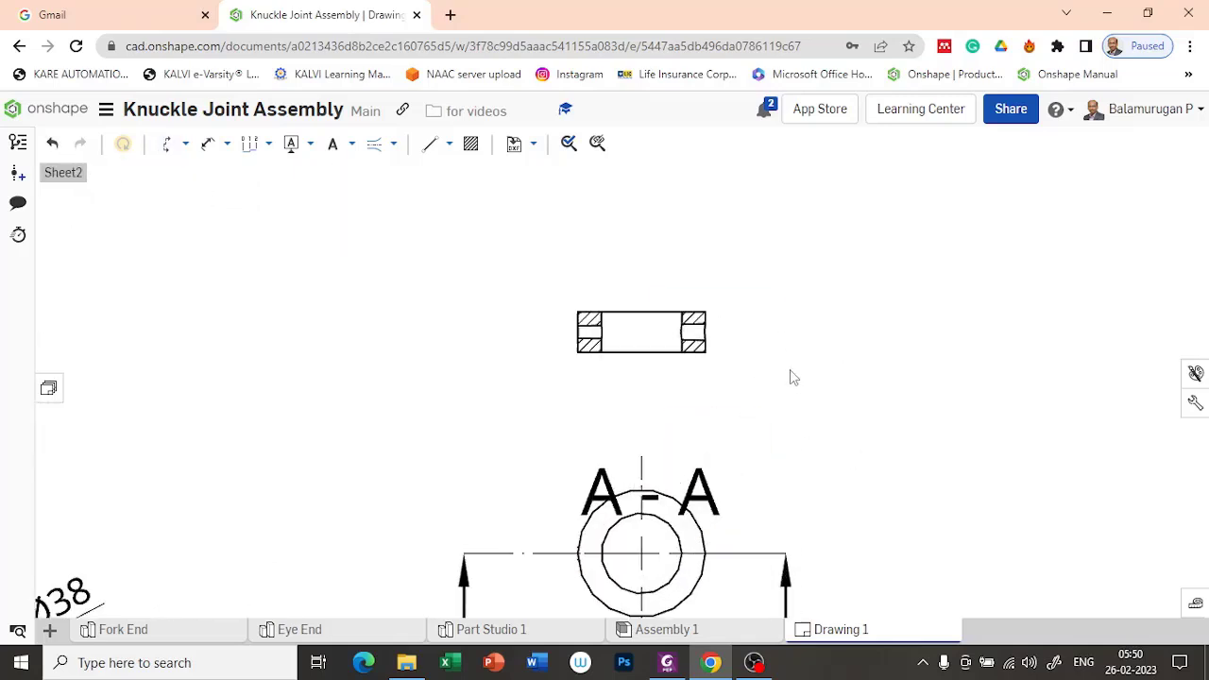
# Step: Move the section label off the Collar's top view into the gap just below the section view
pyautogui.scroll(-2, 819, 542)
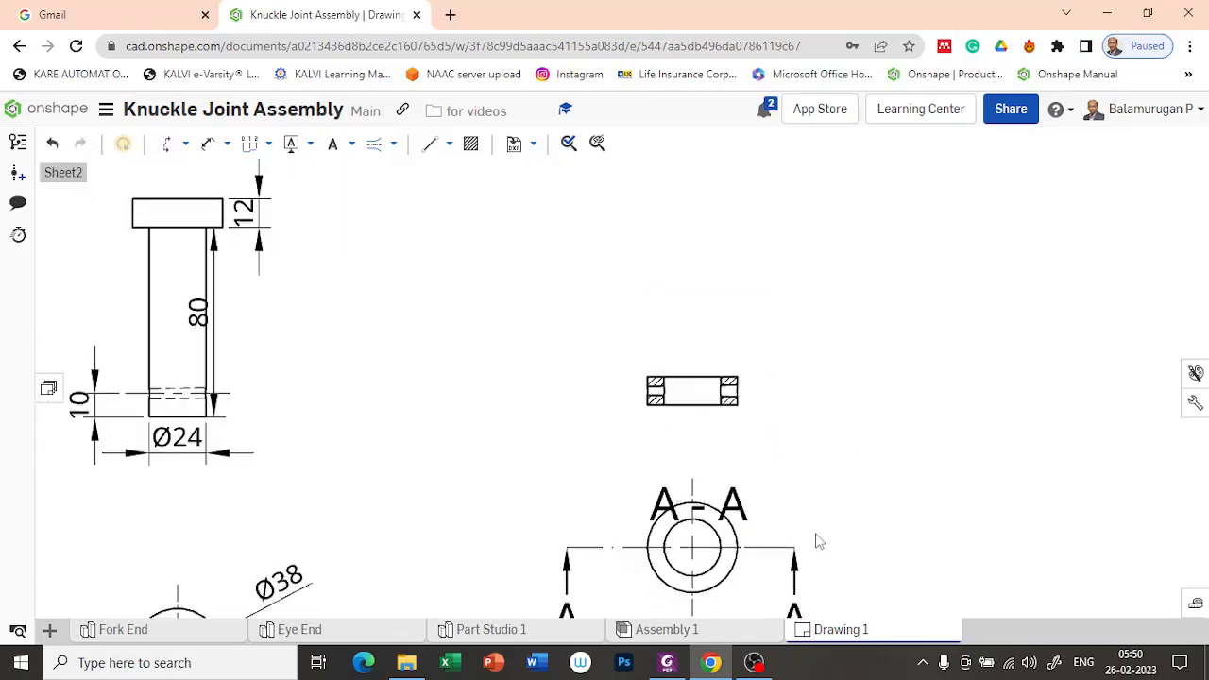
pyautogui.click(737, 509)
pyautogui.moveTo(737, 508); pyautogui.dragTo(729, 445)
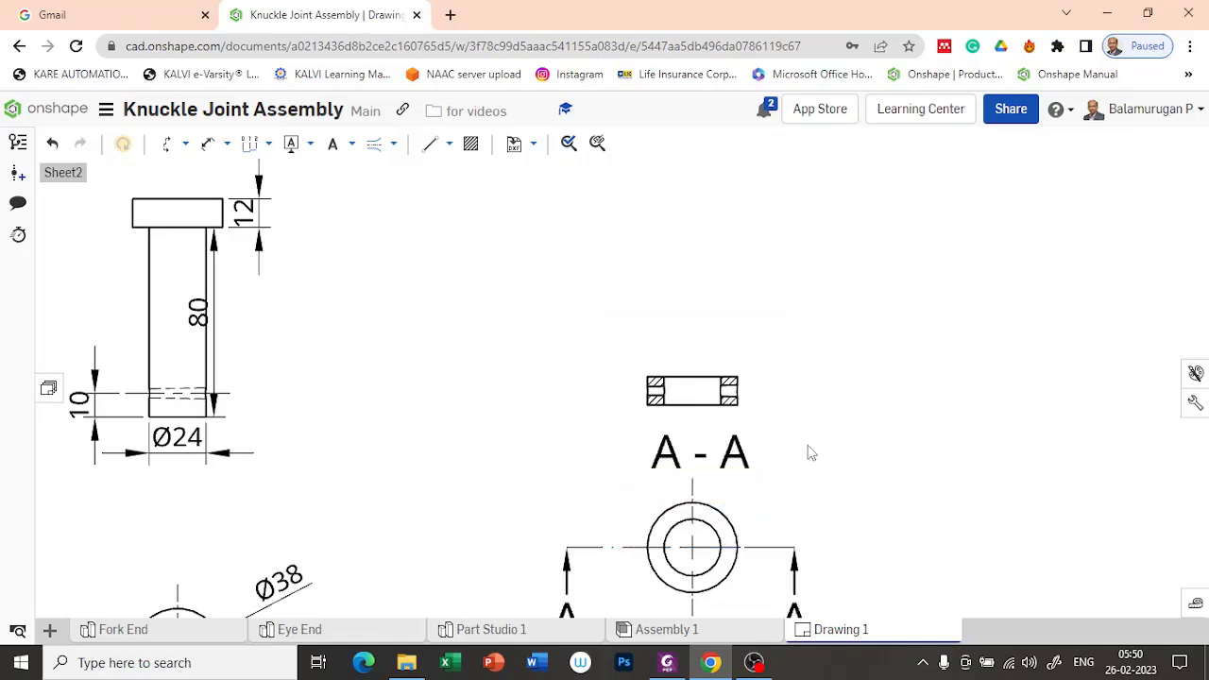
# Step: Dimension the outer and inner diameters of the Collar in its top view, placing the inner one below the circles
pyautogui.moveTo(948, 497); pyautogui.dragTo(840, 420, button='middle')
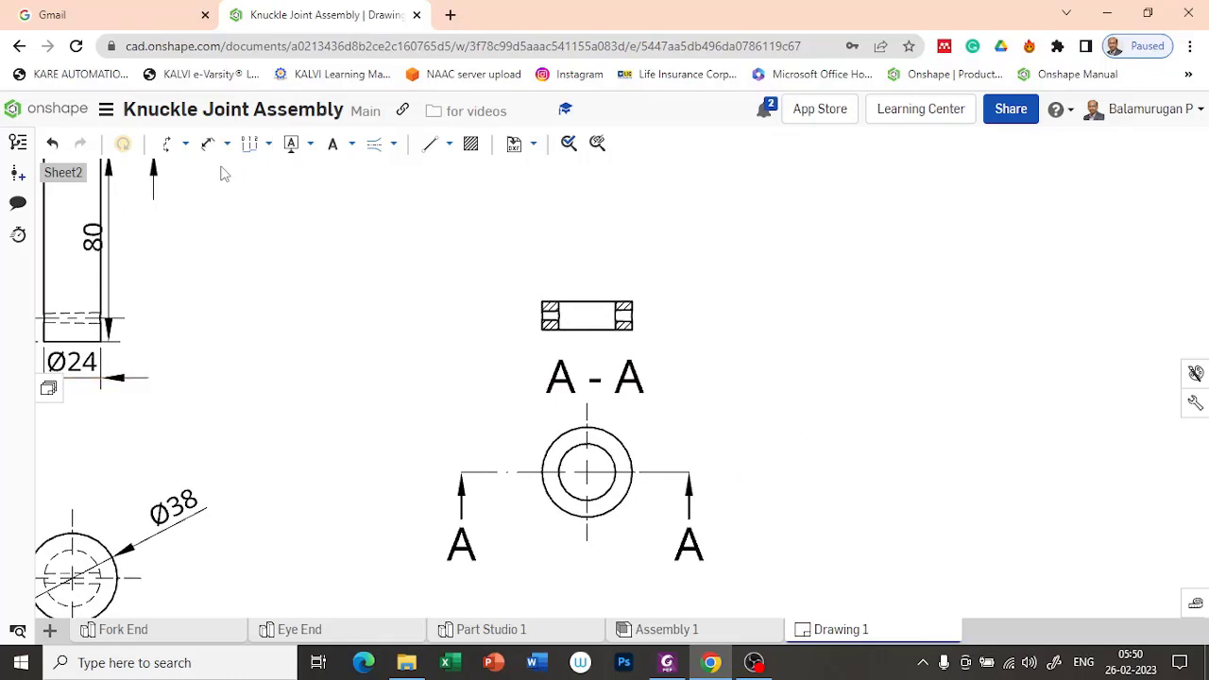
pyautogui.click(208, 143)
pyautogui.click(625, 454)
pyautogui.click(625, 495)
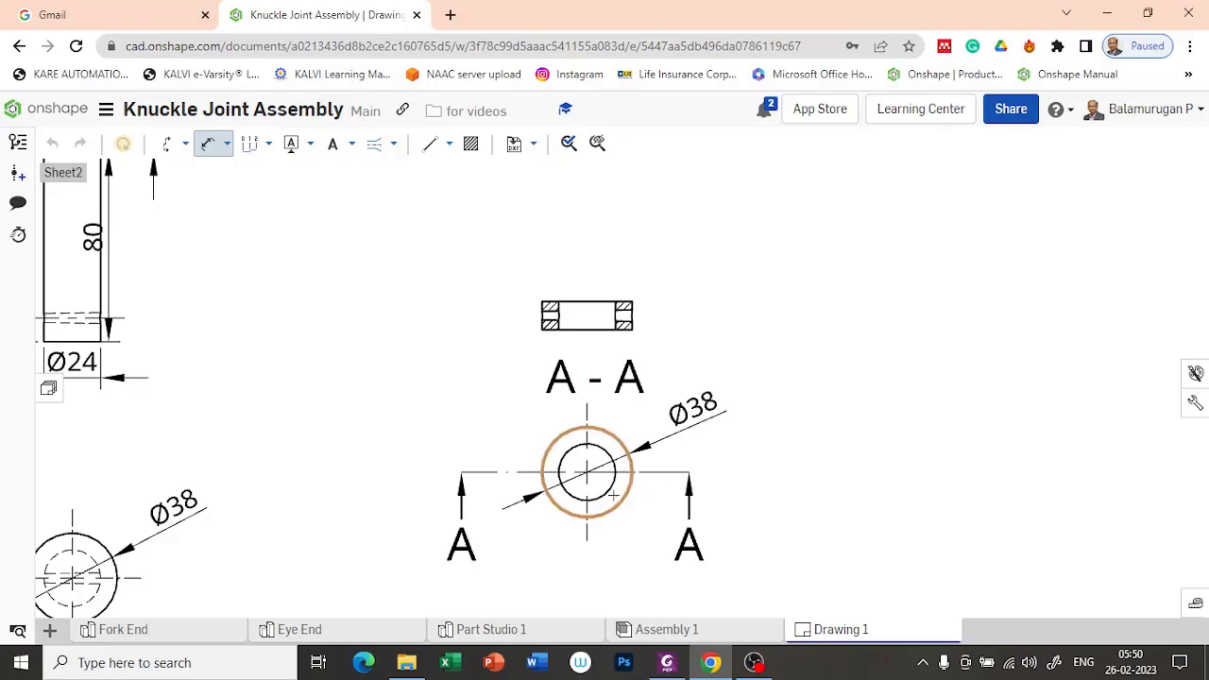
pyautogui.click(610, 492)
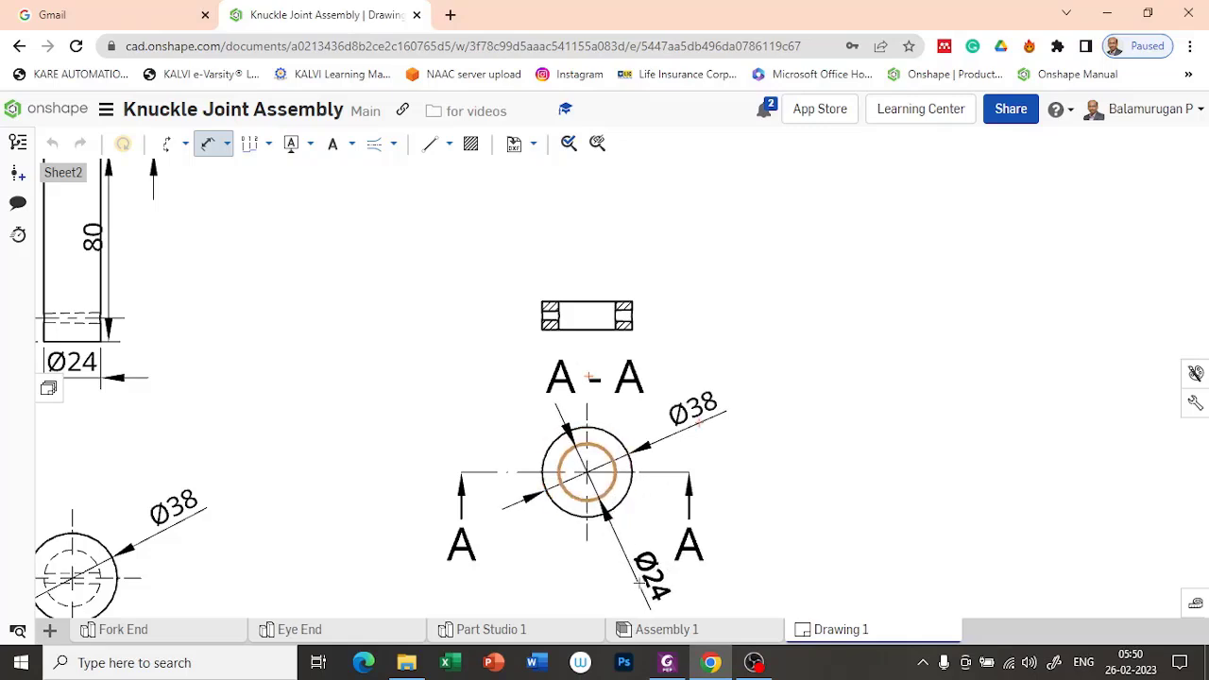
pyautogui.click(641, 578)
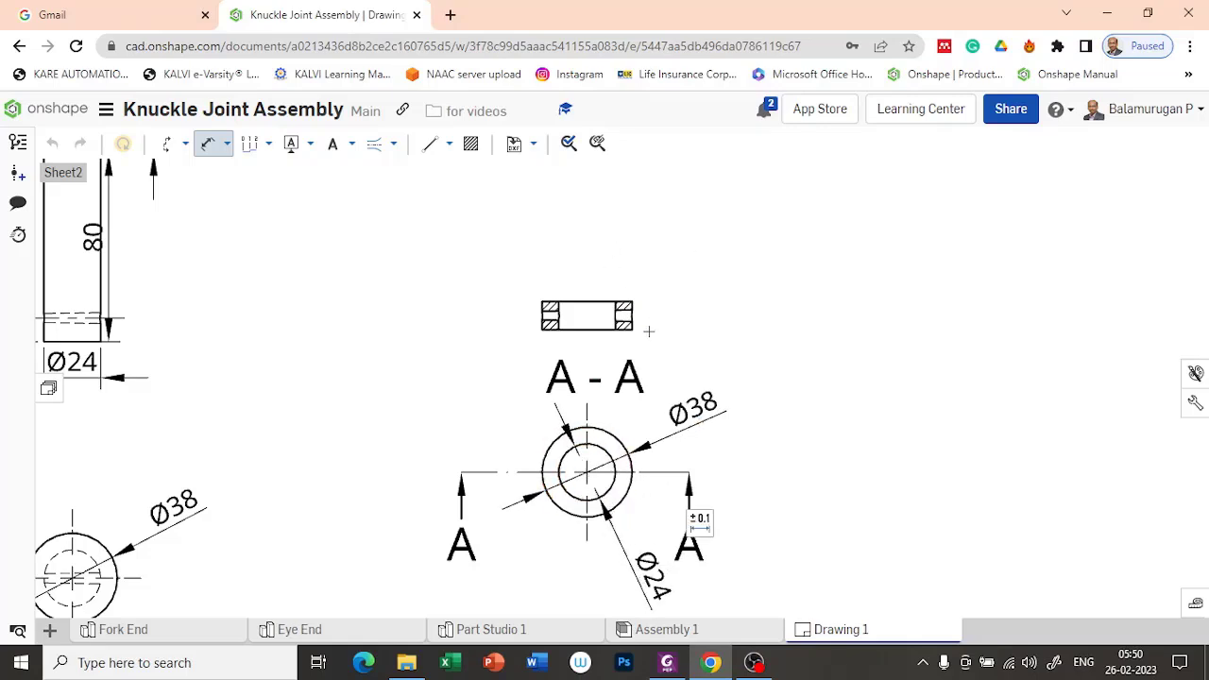
# Step: Dimension the Collar's overall height in section view A-A, placed just outside its left edge
pyautogui.scroll(3, 668, 357)
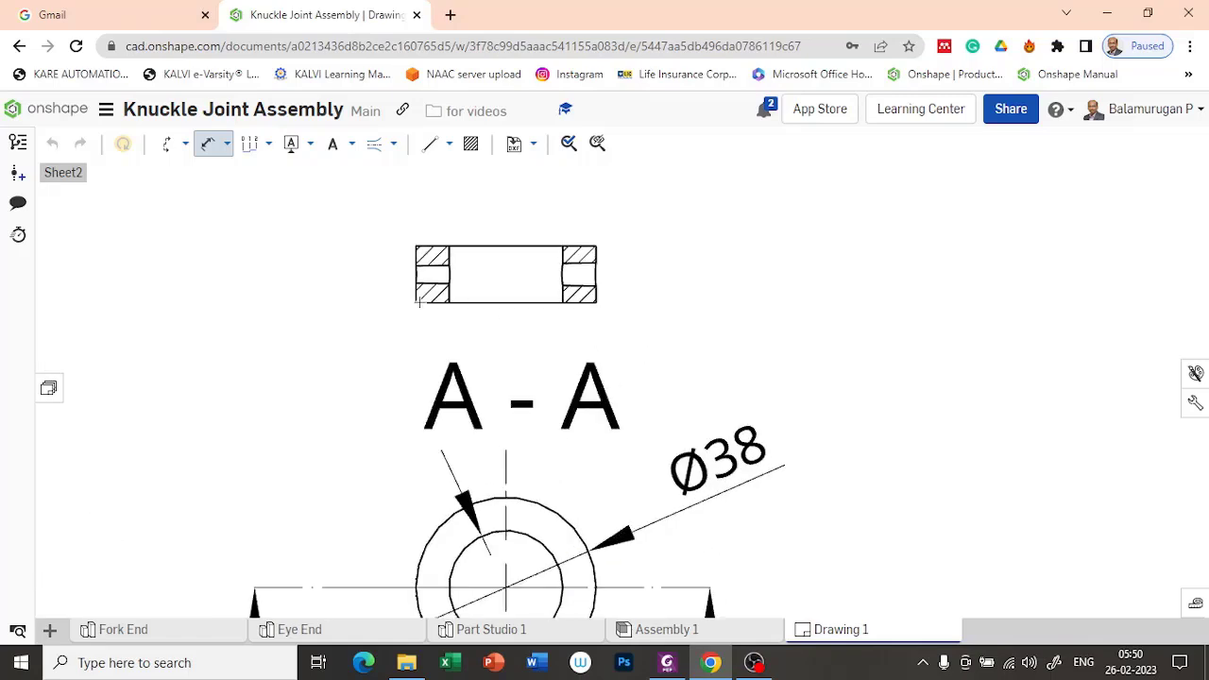
pyautogui.click(427, 247)
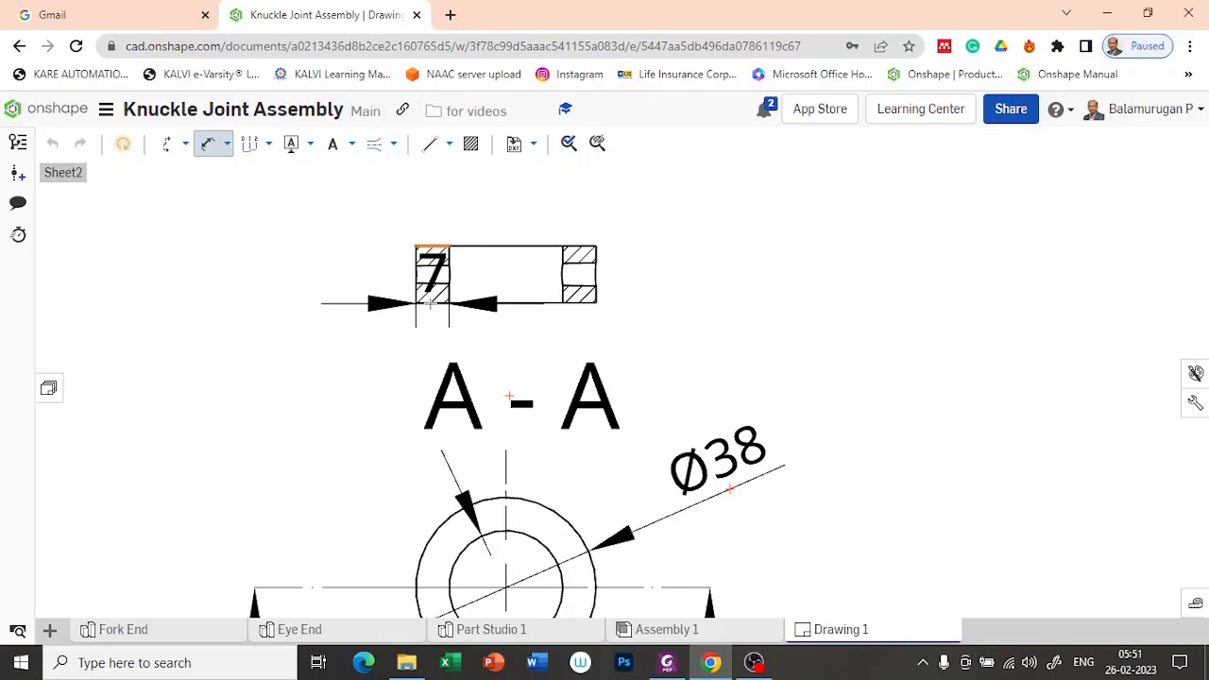
pyautogui.scroll(5, 422, 326)
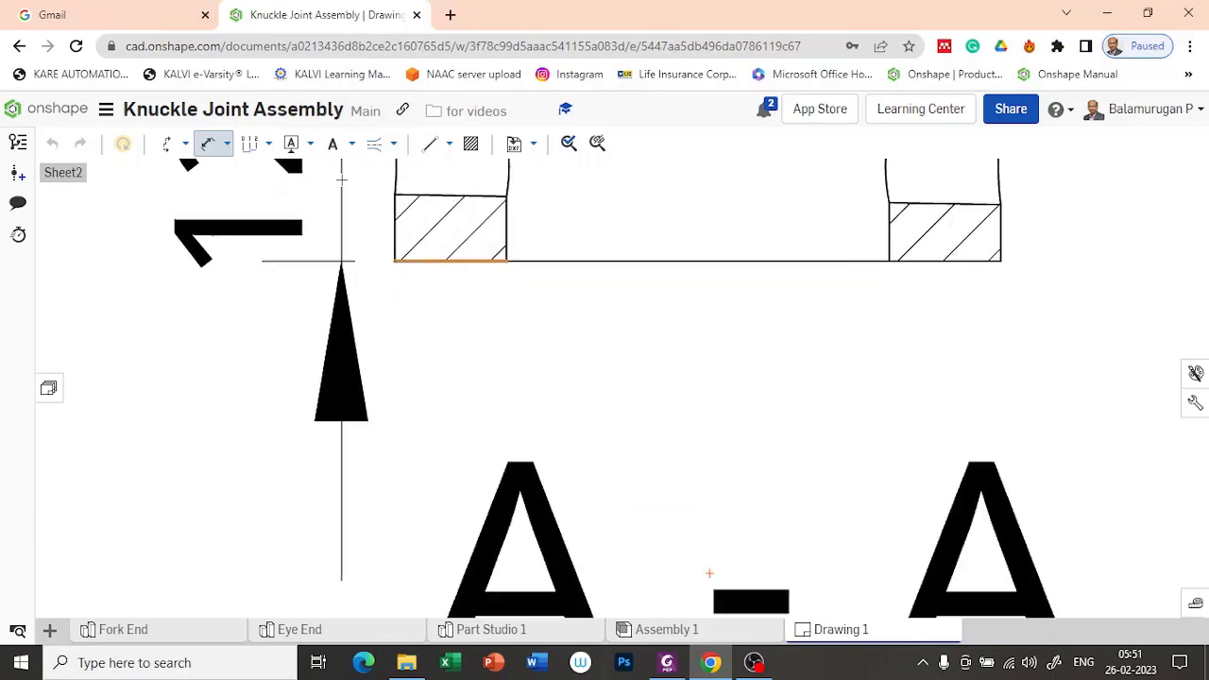
pyautogui.scroll(-5, 342, 185)
pyautogui.moveTo(342, 185); pyautogui.dragTo(441, 378, button='middle')
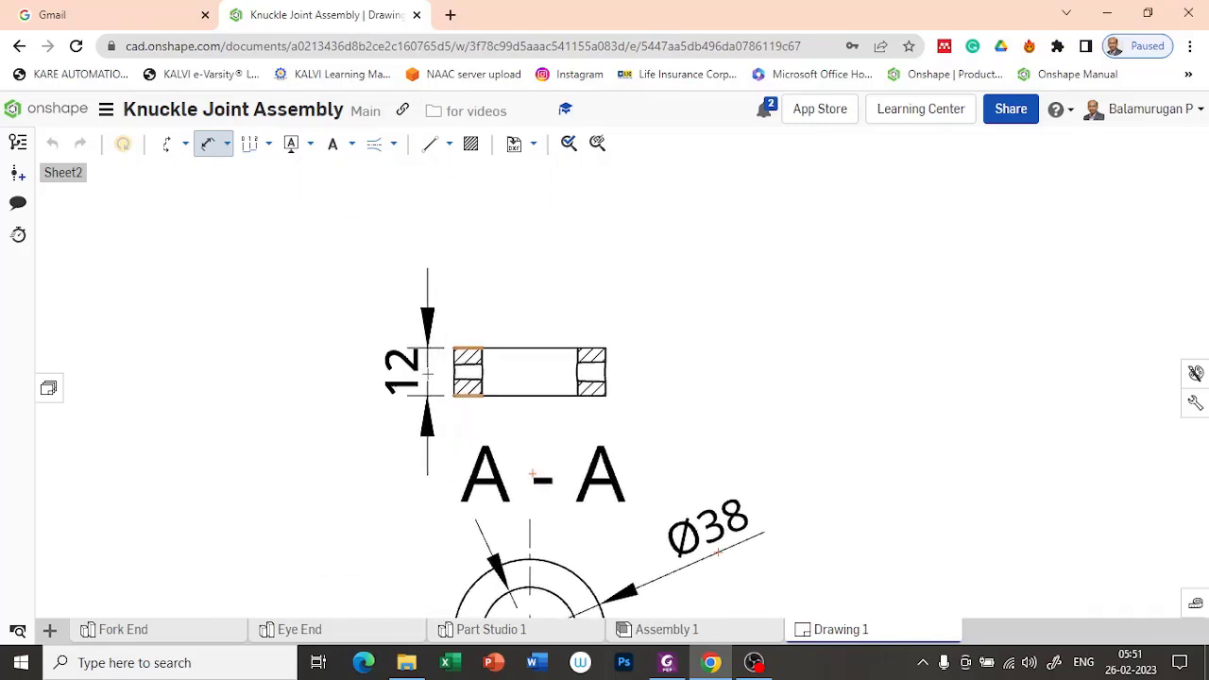
pyautogui.click(428, 375)
# Step: Add a centerline between the cross hole's edges in the Collar's section view and extend it across both walls
pyautogui.scroll(2, 657, 382)
pyautogui.scroll(1, 657, 382)
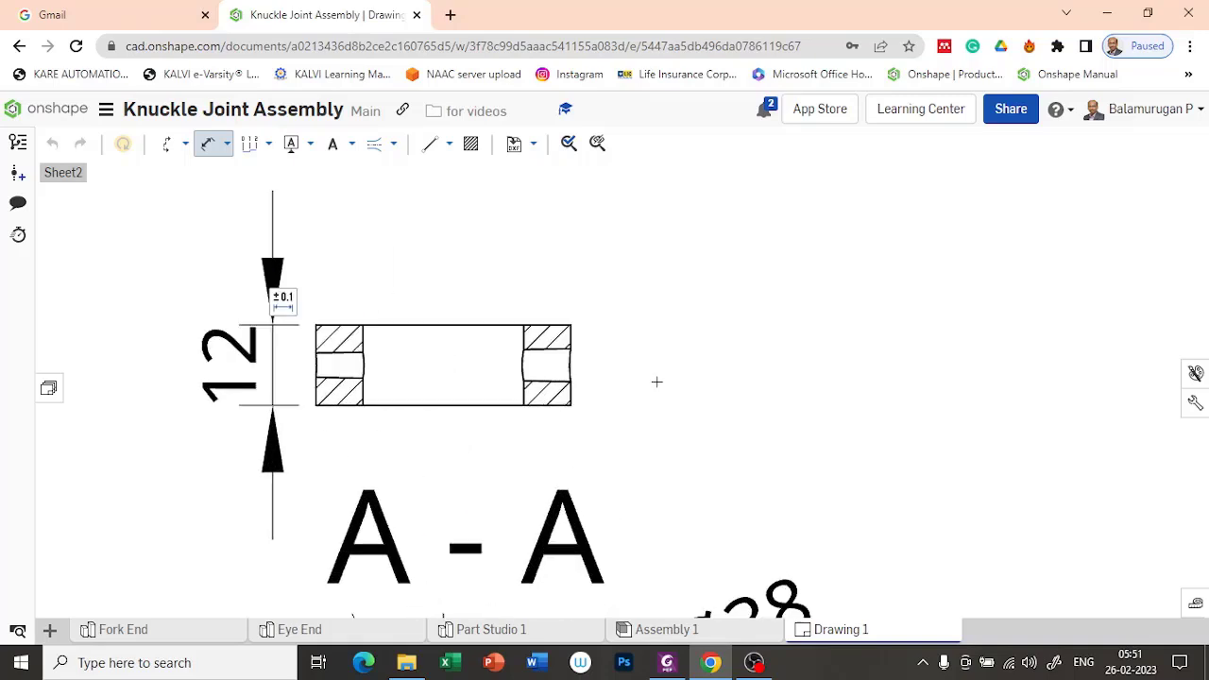
pyautogui.click(377, 144)
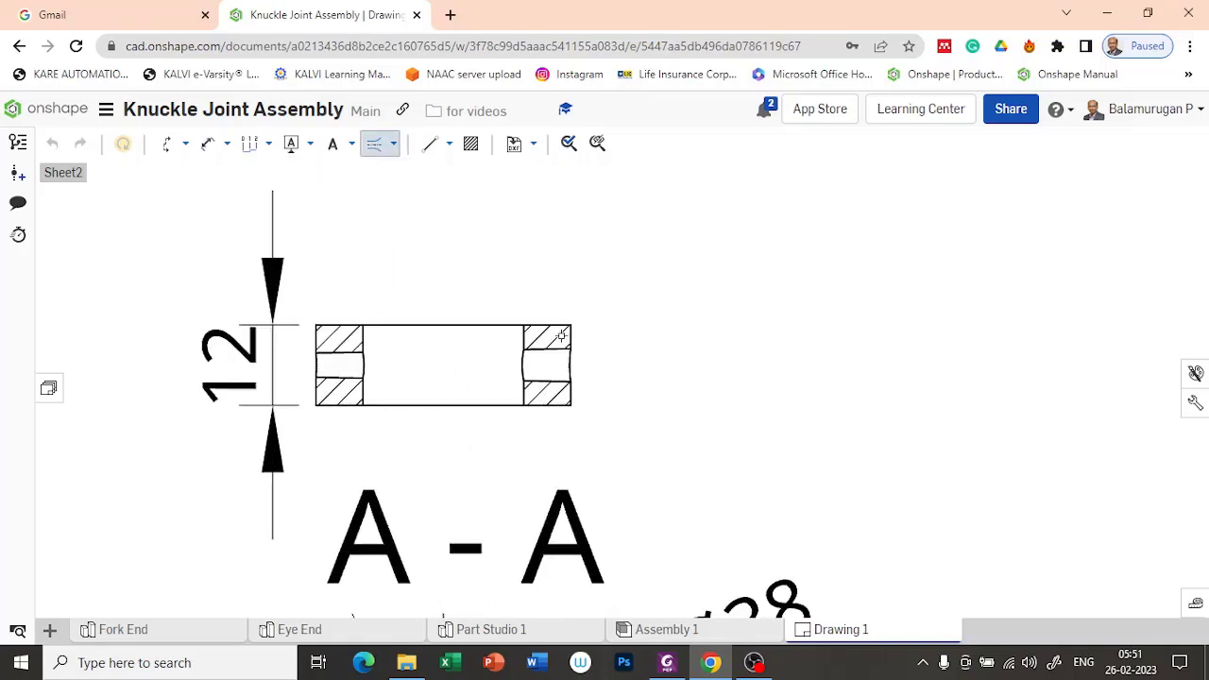
pyautogui.click(548, 379)
pyautogui.click(550, 351)
pyautogui.press('Escape')
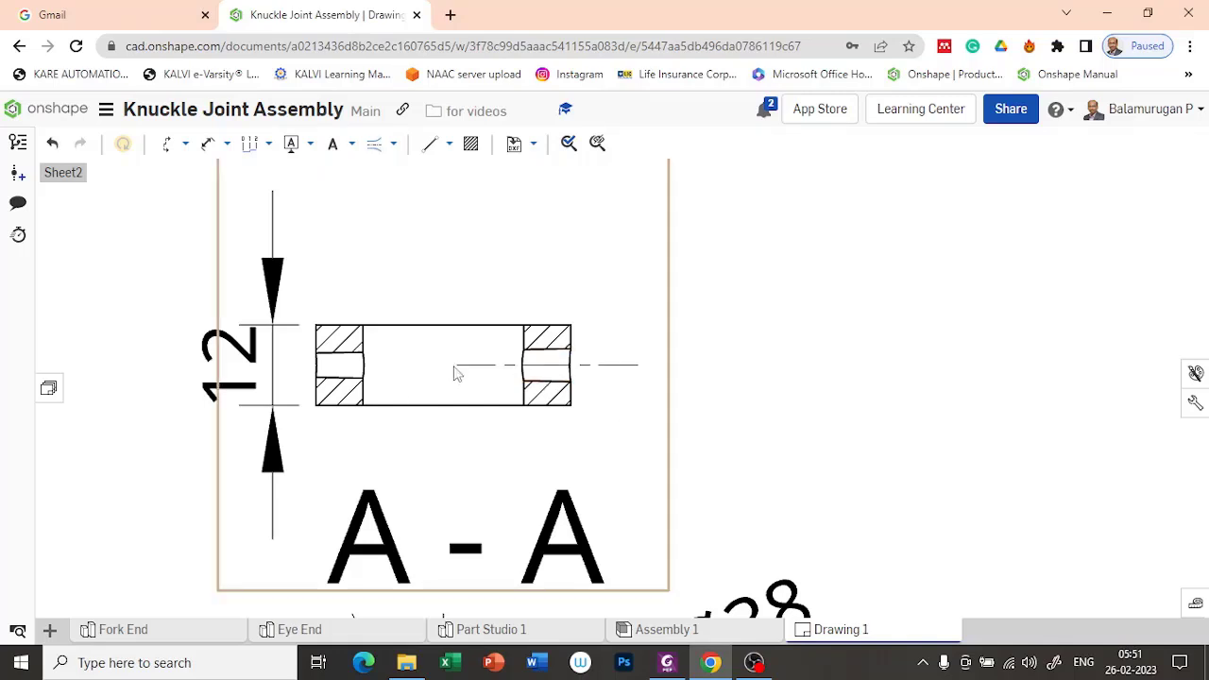
pyautogui.moveTo(457, 366); pyautogui.dragTo(297, 365)
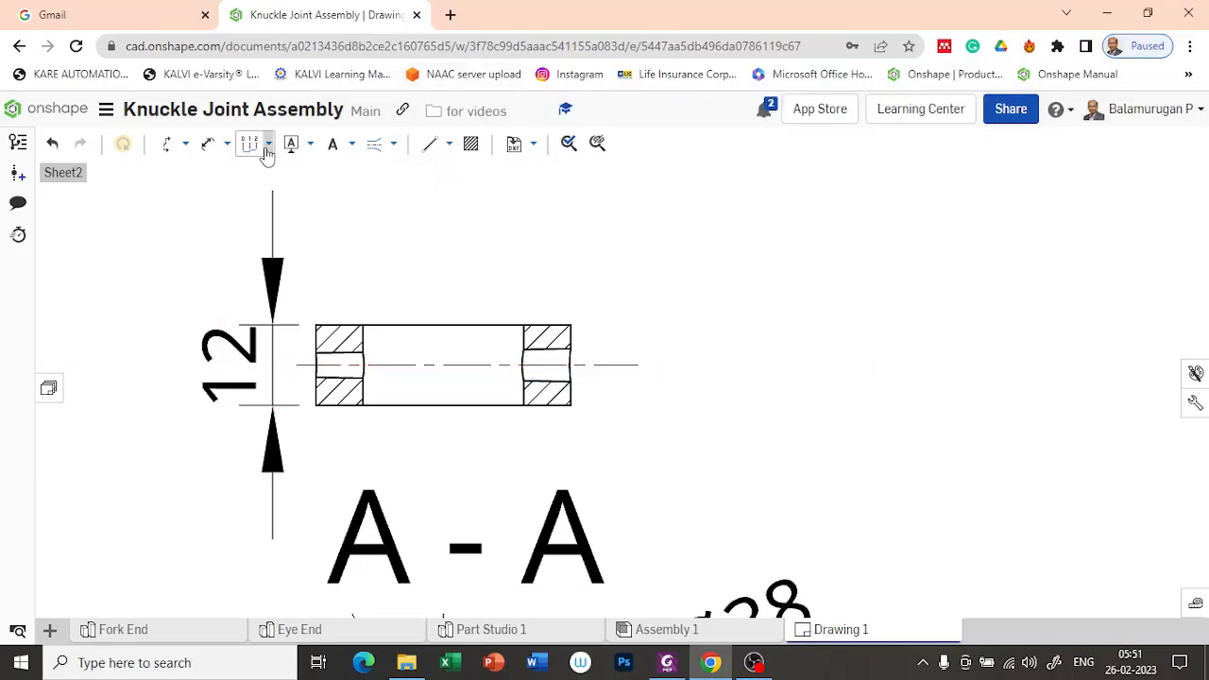
# Step: Dimension the distance from the cross hole's centerline to the Collar's lower face, placed opposite the height dimension
pyautogui.click(205, 146)
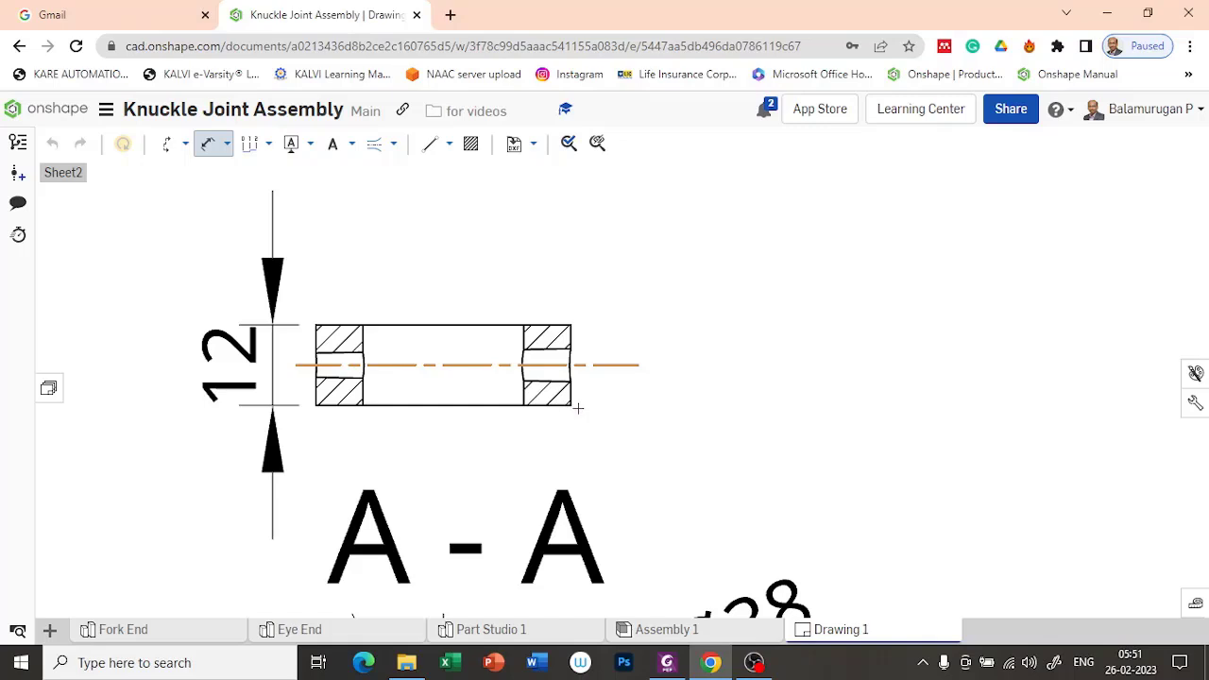
pyautogui.click(570, 406)
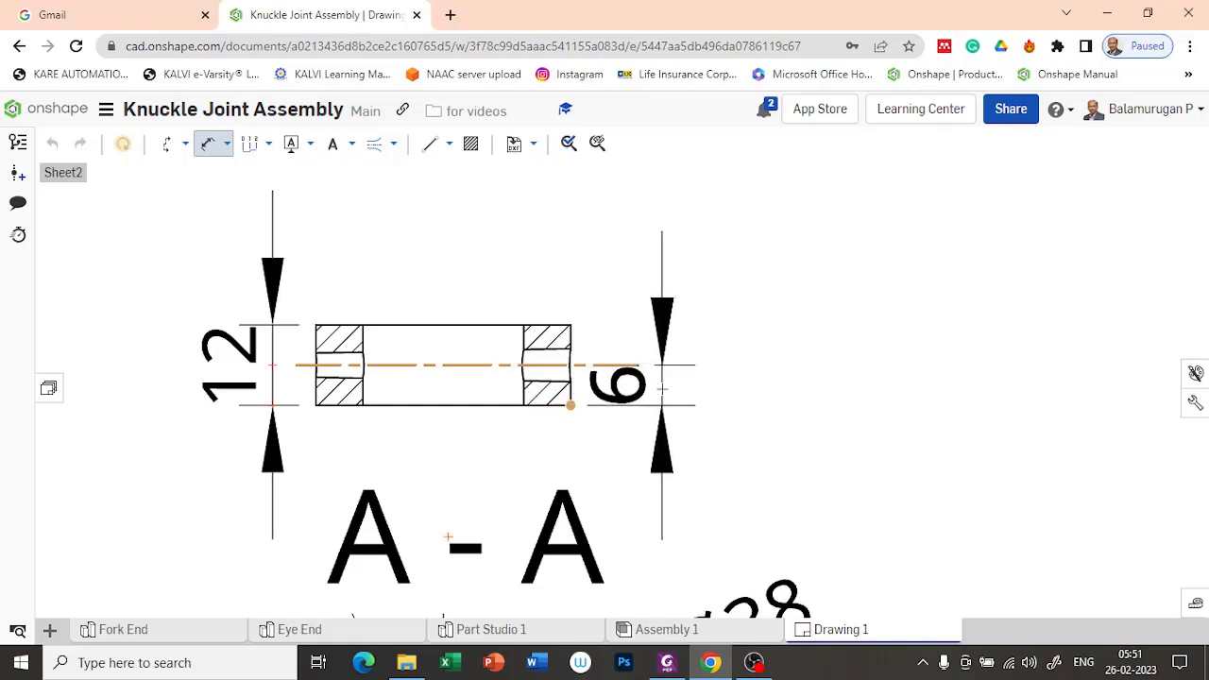
pyautogui.click(721, 390)
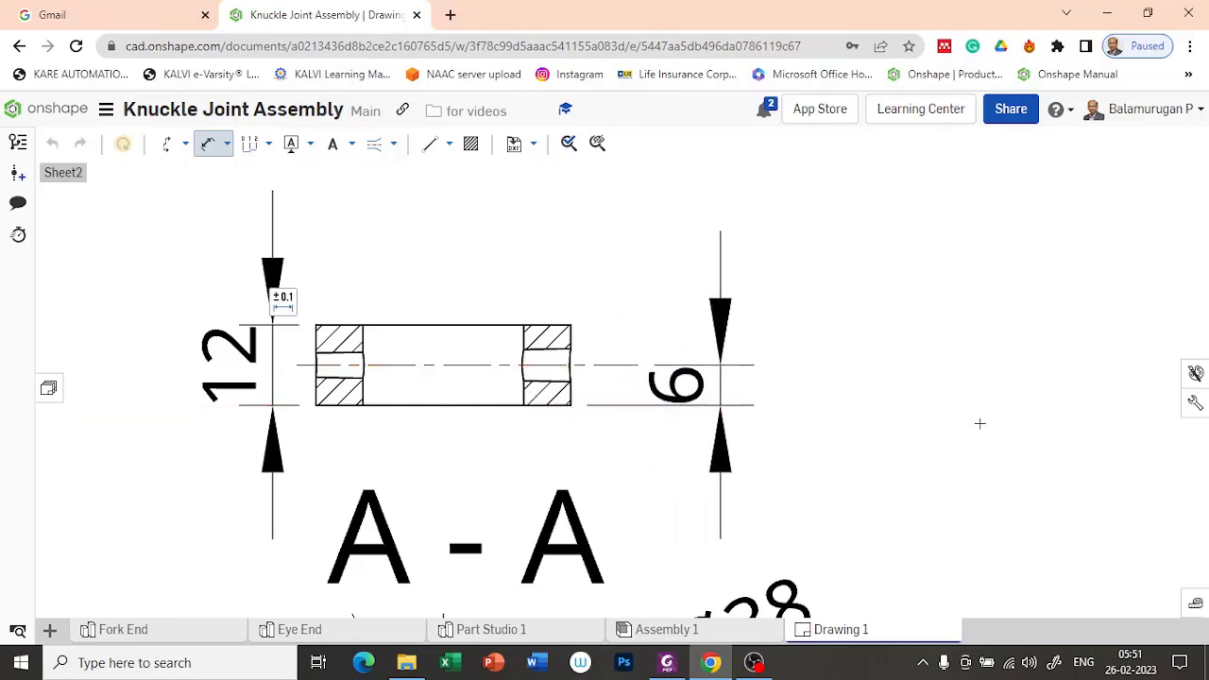
# Step: Insert a front view of the Taper Pin from Part Studio 1 at the 1:4 sheet scale, in the empty area beside the Collar views
pyautogui.scroll(-1, 981, 424)
pyautogui.scroll(-3, 978, 364)
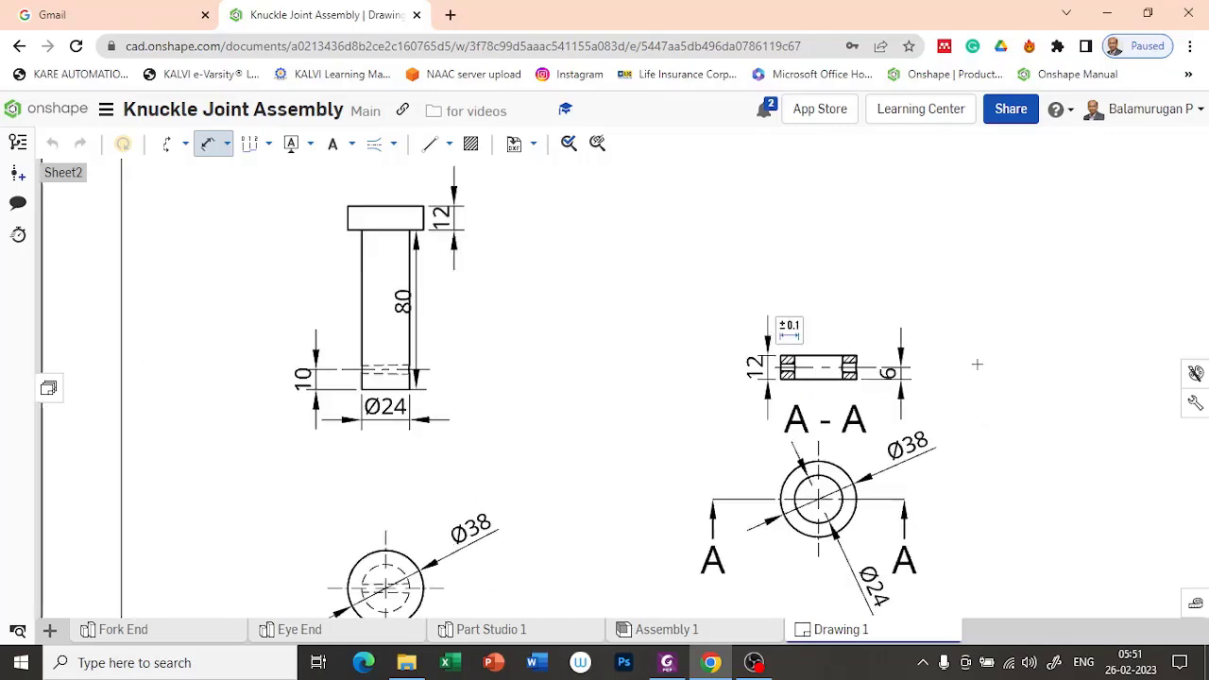
pyautogui.moveTo(977, 359)
pyautogui.mouseDown(button='middle')
pyautogui.moveTo(800, 353)
pyautogui.moveTo(661, 327)
pyautogui.mouseUp(button='middle')
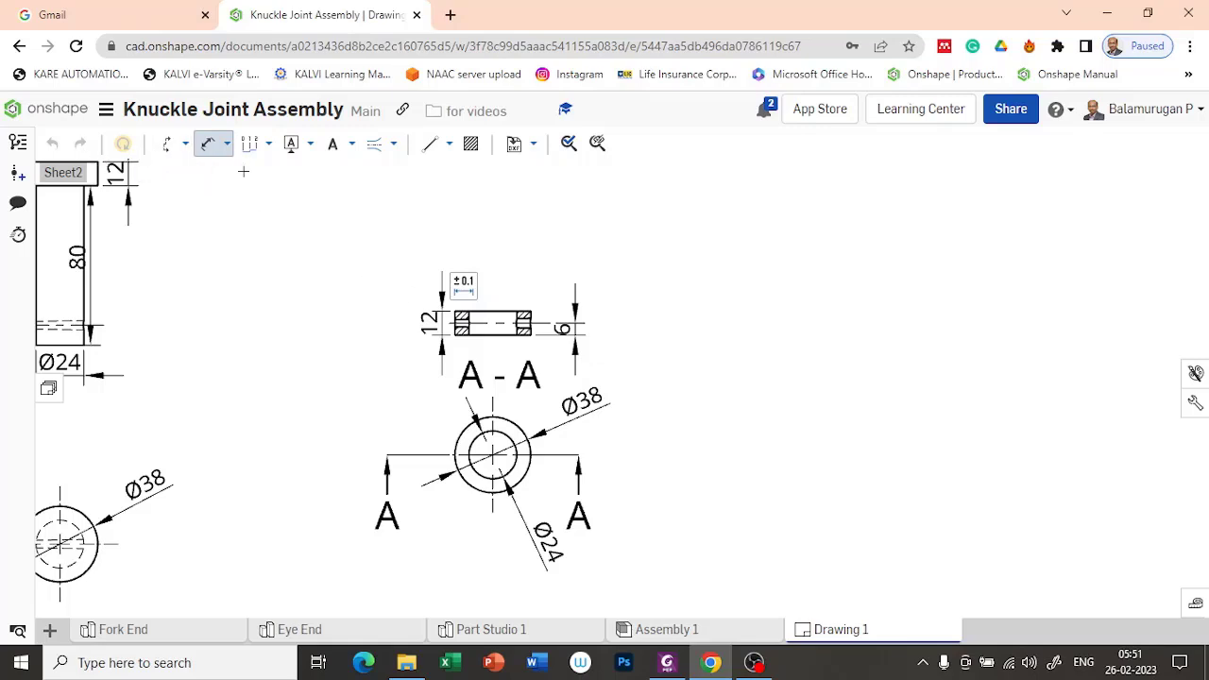
pyautogui.click(228, 145)
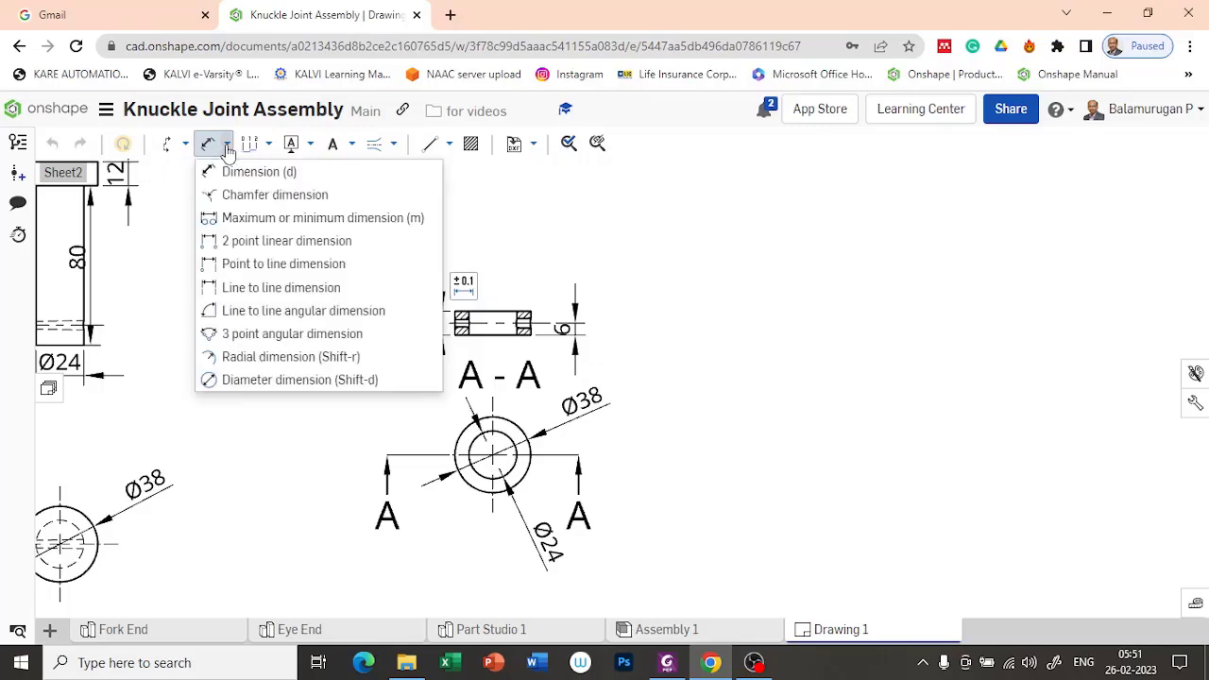
pyautogui.click(185, 144)
pyautogui.click(200, 171)
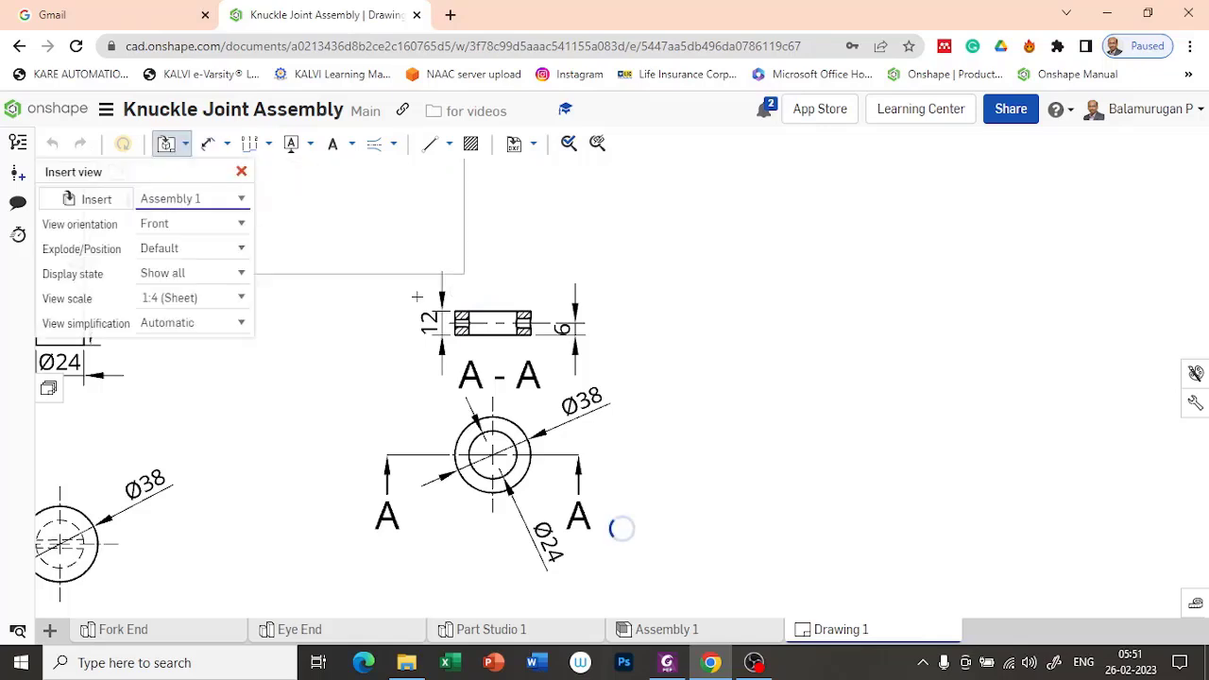
pyautogui.click(91, 206)
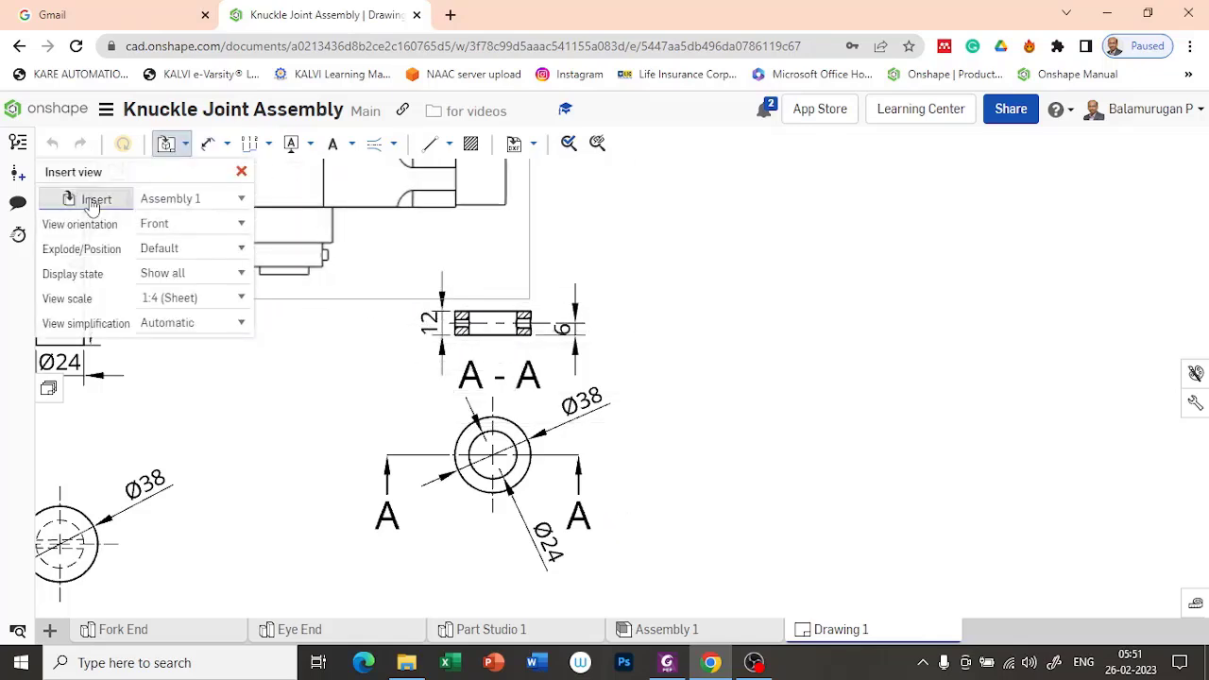
pyautogui.click(117, 392)
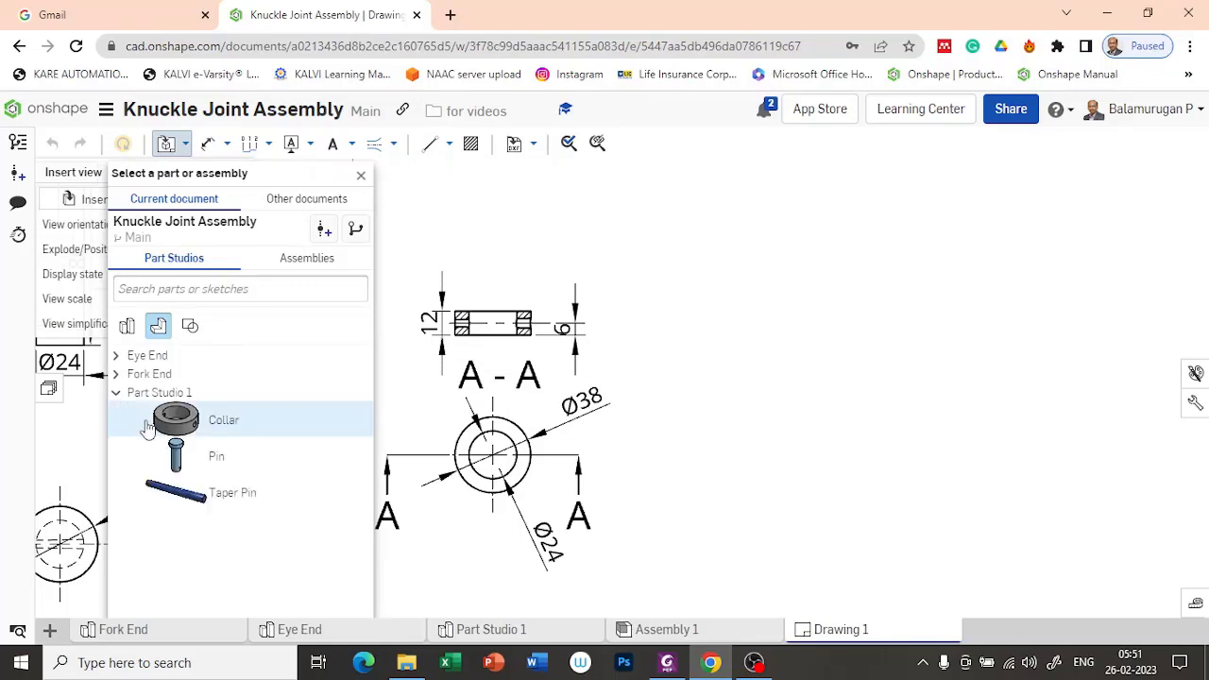
pyautogui.click(198, 498)
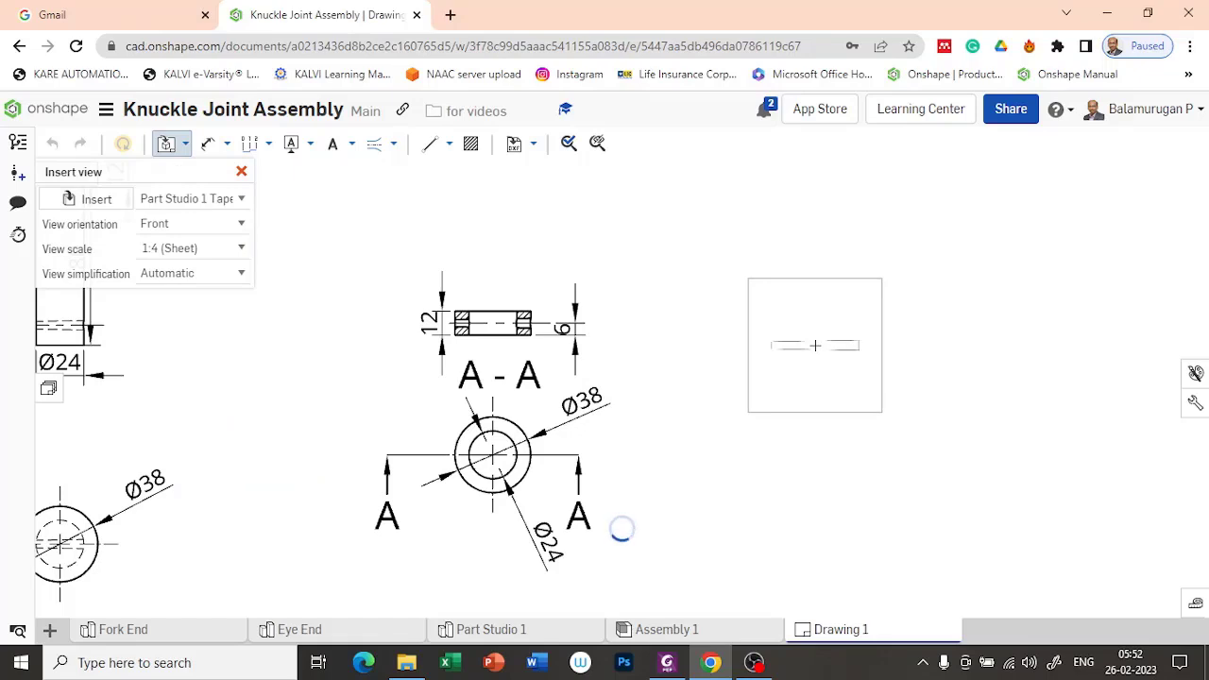
pyautogui.click(814, 346)
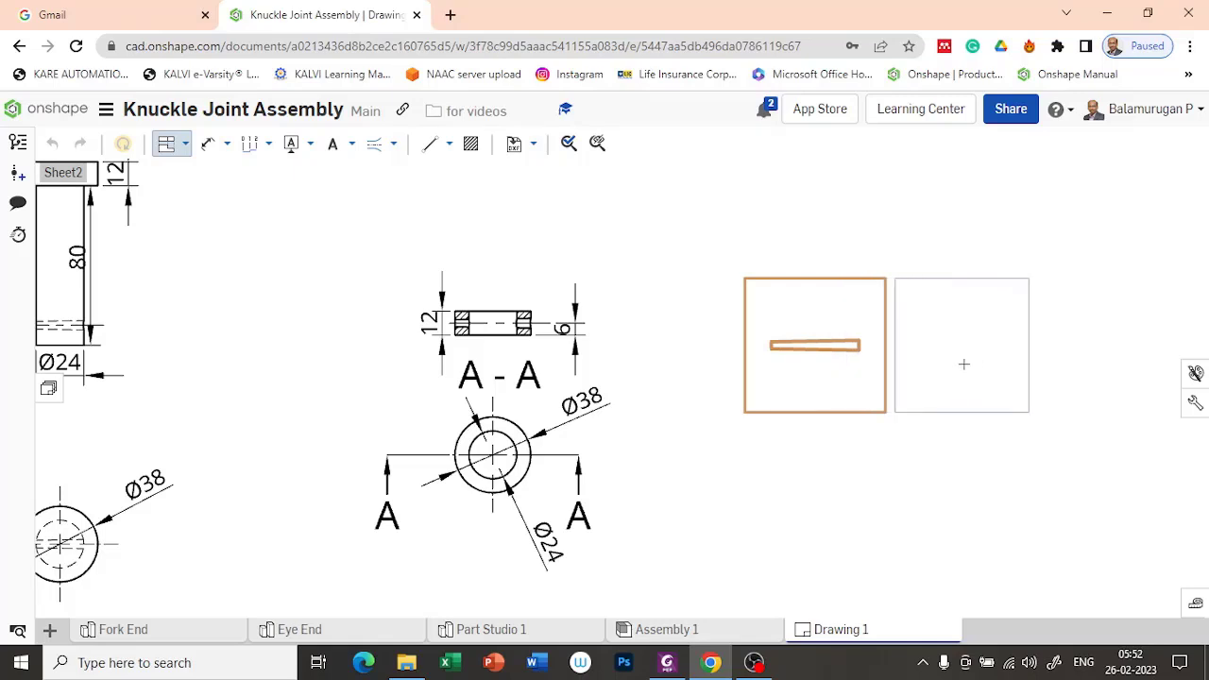
# Step: Place a projected end view of the Taper Pin level with its front view, beside the thicker end
pyautogui.click(964, 362)
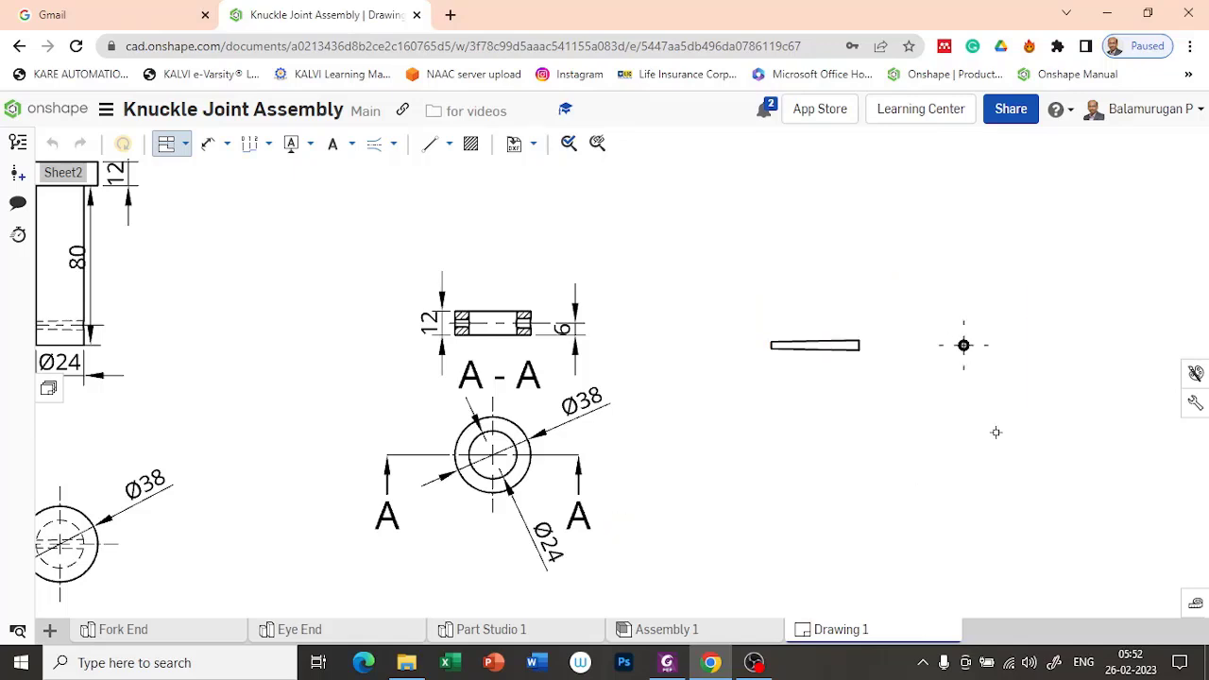
pyautogui.scroll(3, 994, 432)
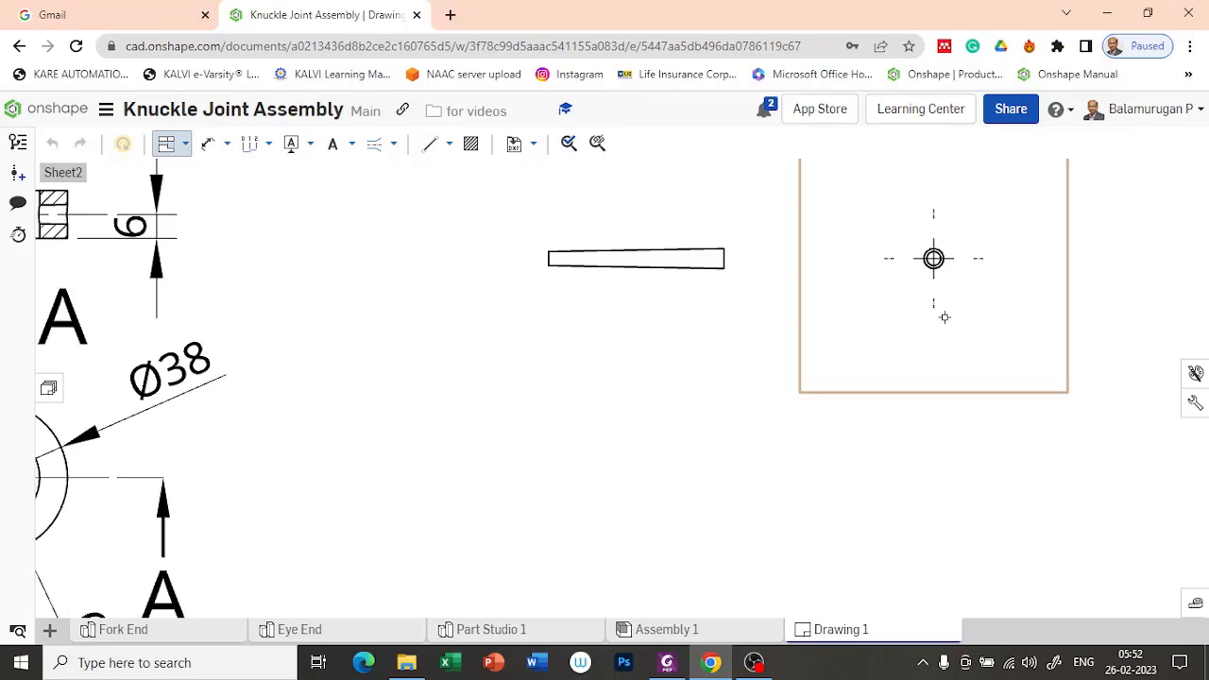
pyautogui.press('Escape')
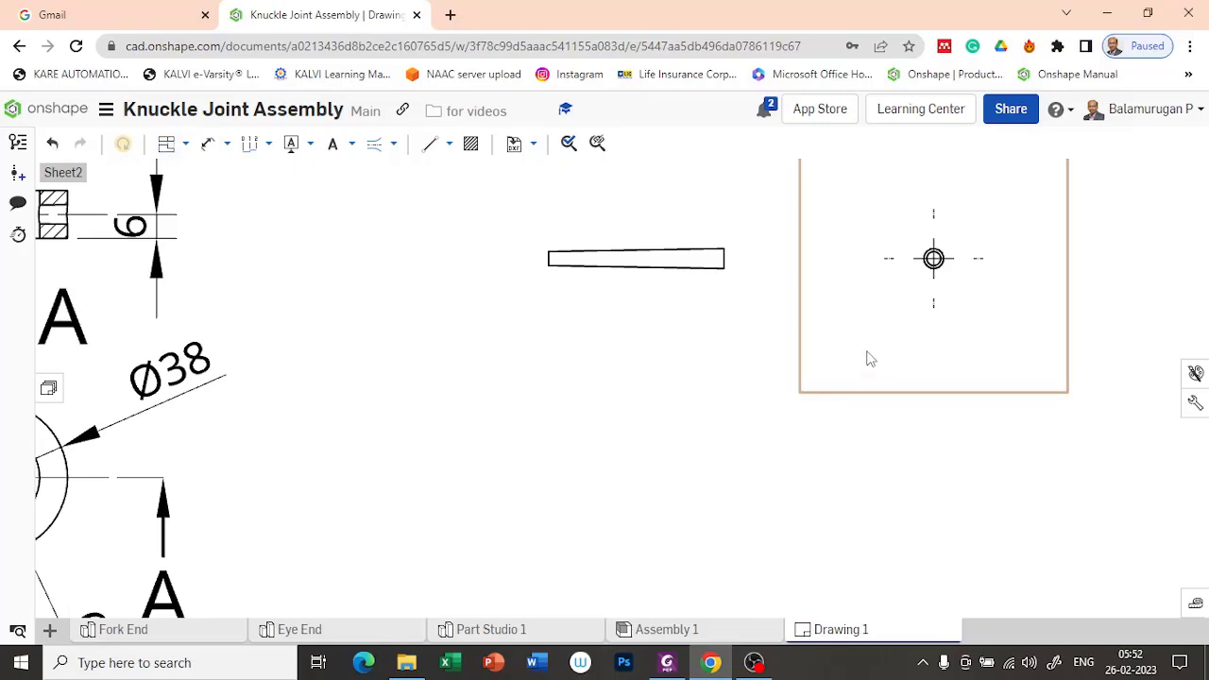
pyautogui.scroll(-3, 935, 434)
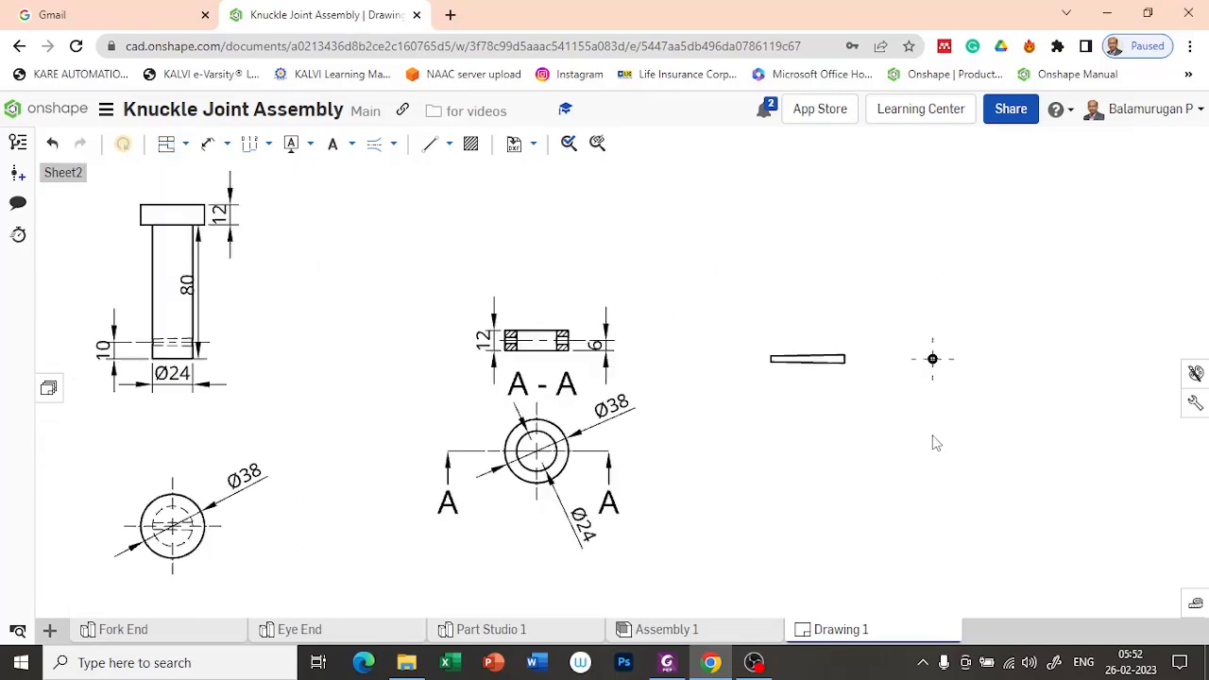
pyautogui.doubleClick(825, 340)
pyautogui.click(243, 344)
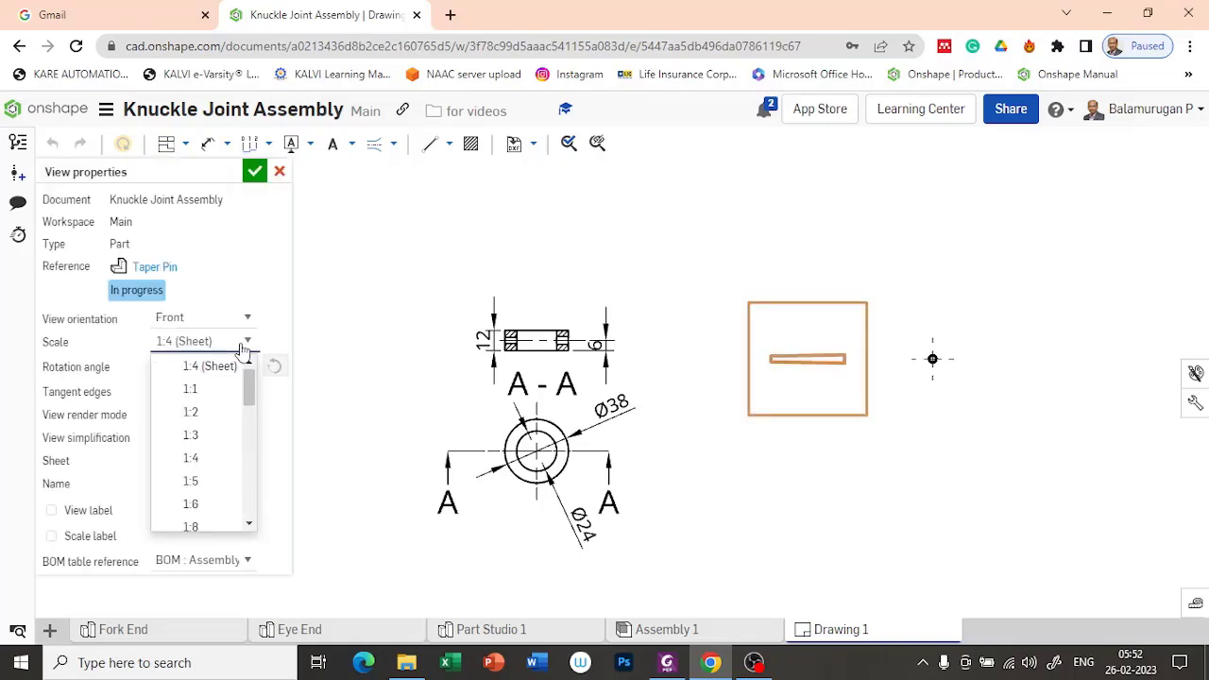
pyautogui.click(189, 413)
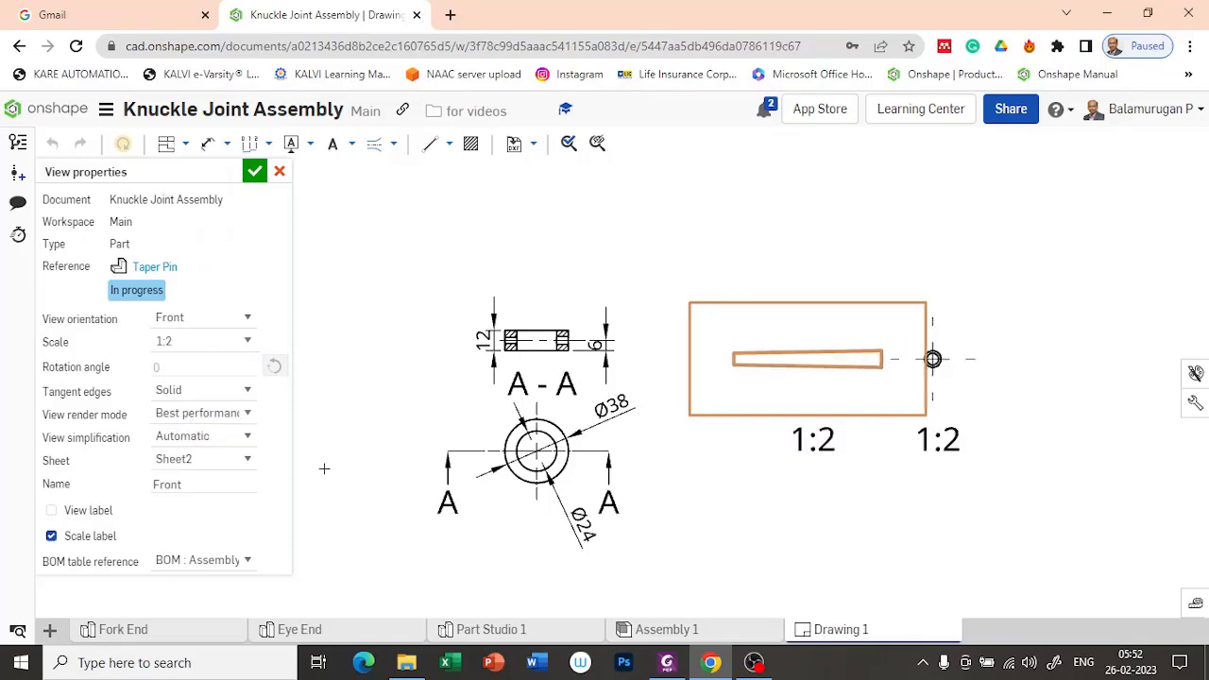
pyautogui.press('Escape')
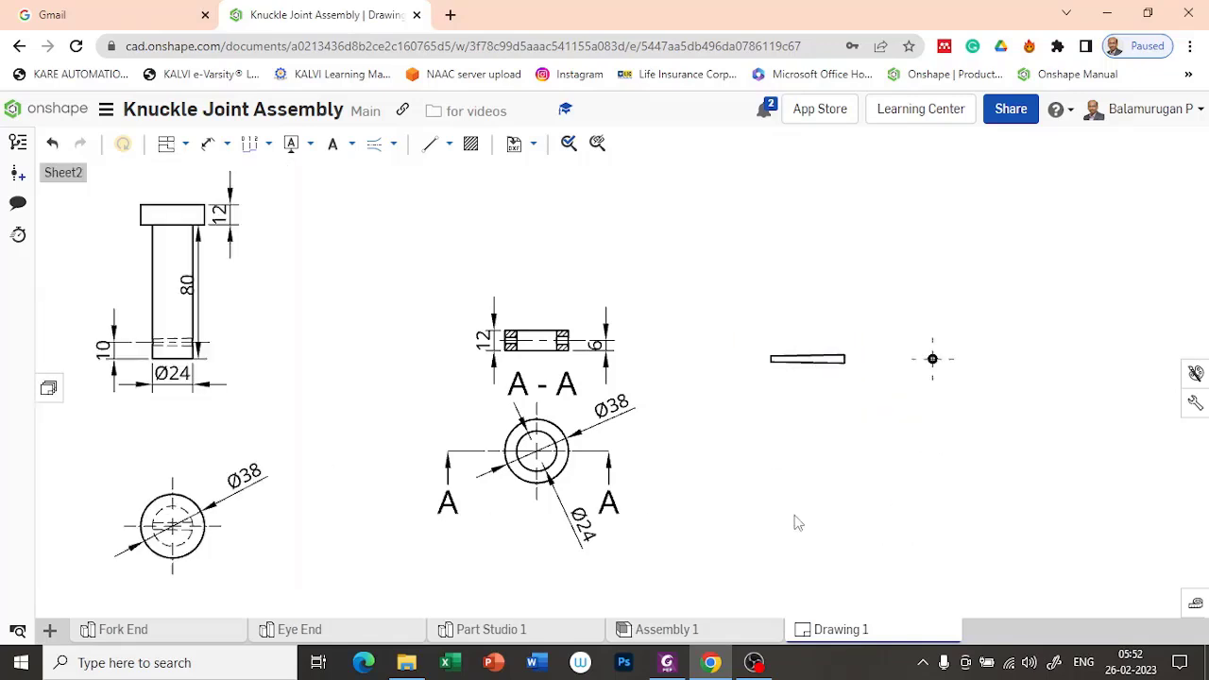
# Step: Set the scale of the Taper Pin's front view to 1:2 and apply the change
pyautogui.doubleClick(835, 333)
pyautogui.click(208, 343)
pyautogui.click(248, 342)
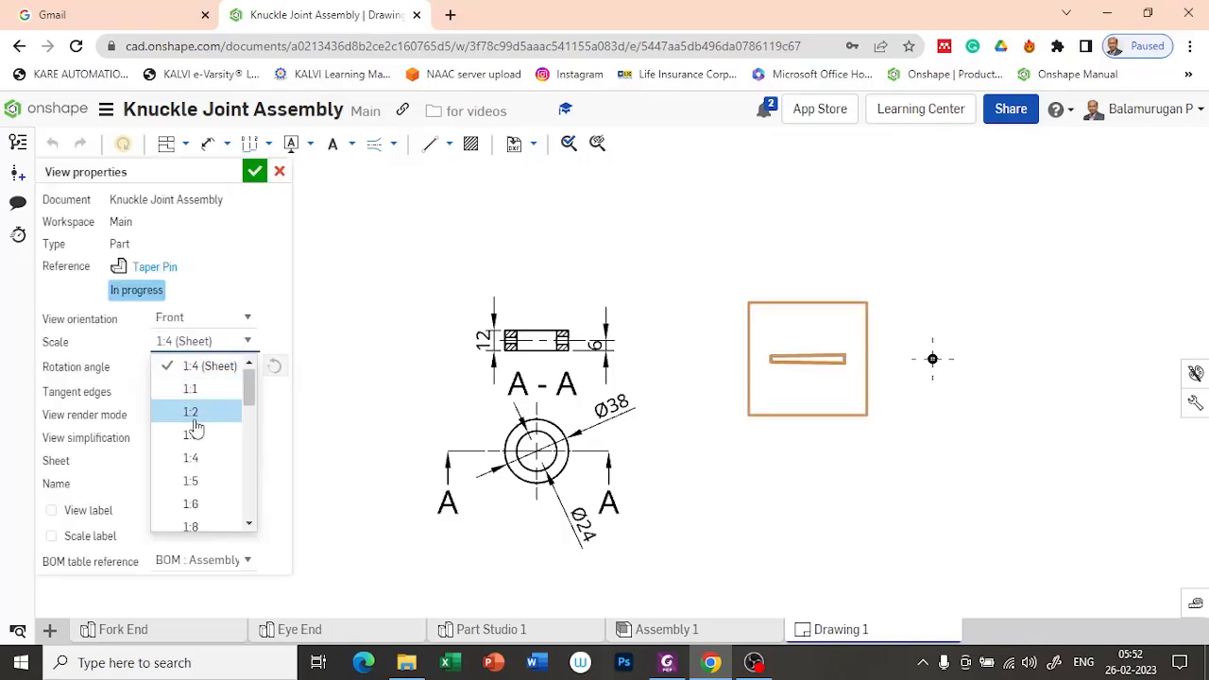
pyautogui.click(191, 412)
pyautogui.click(254, 171)
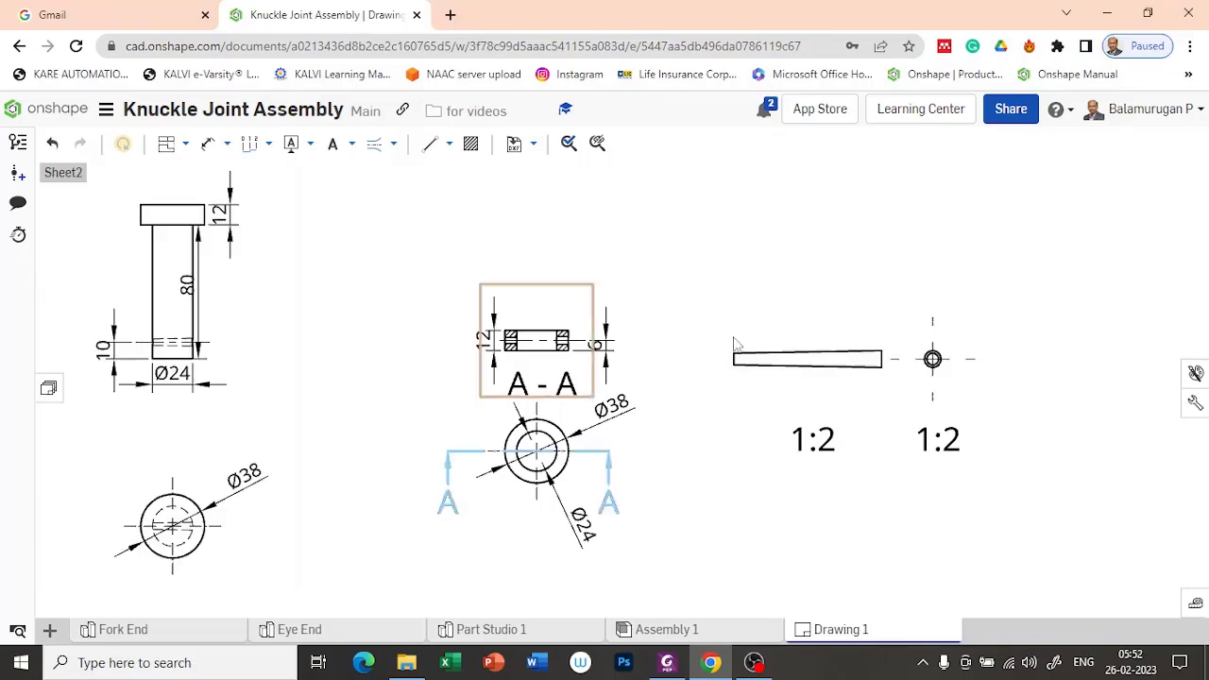
pyautogui.scroll(3, 914, 404)
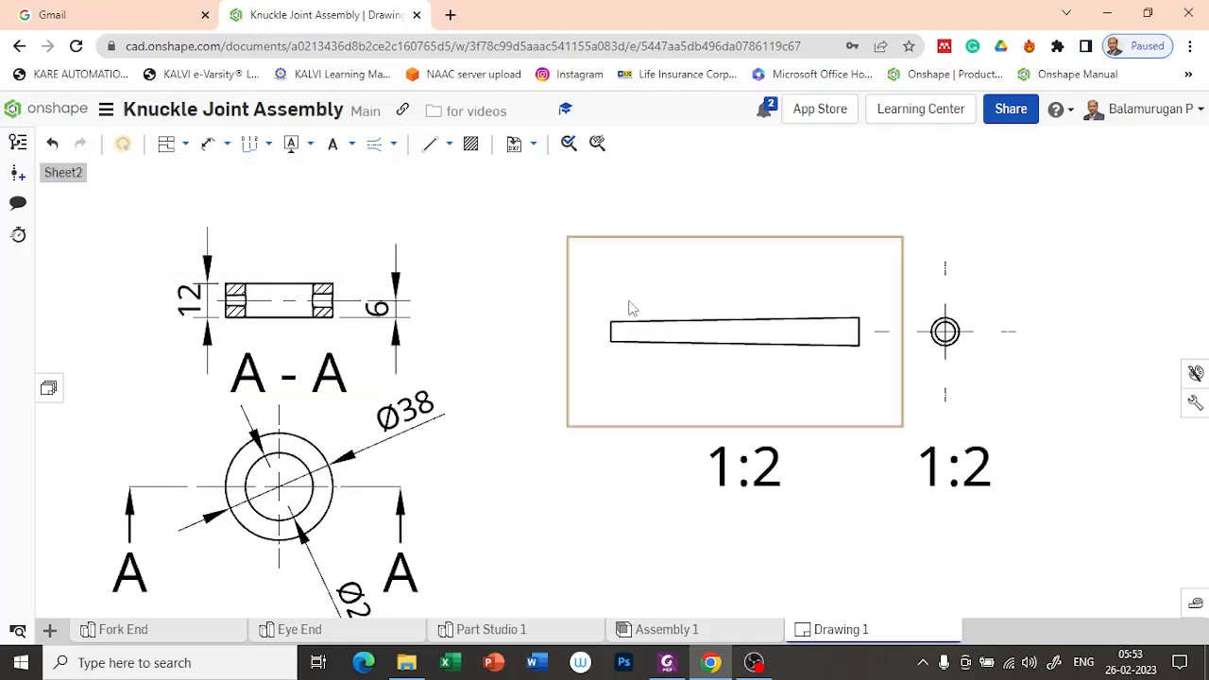
pyautogui.click(208, 143)
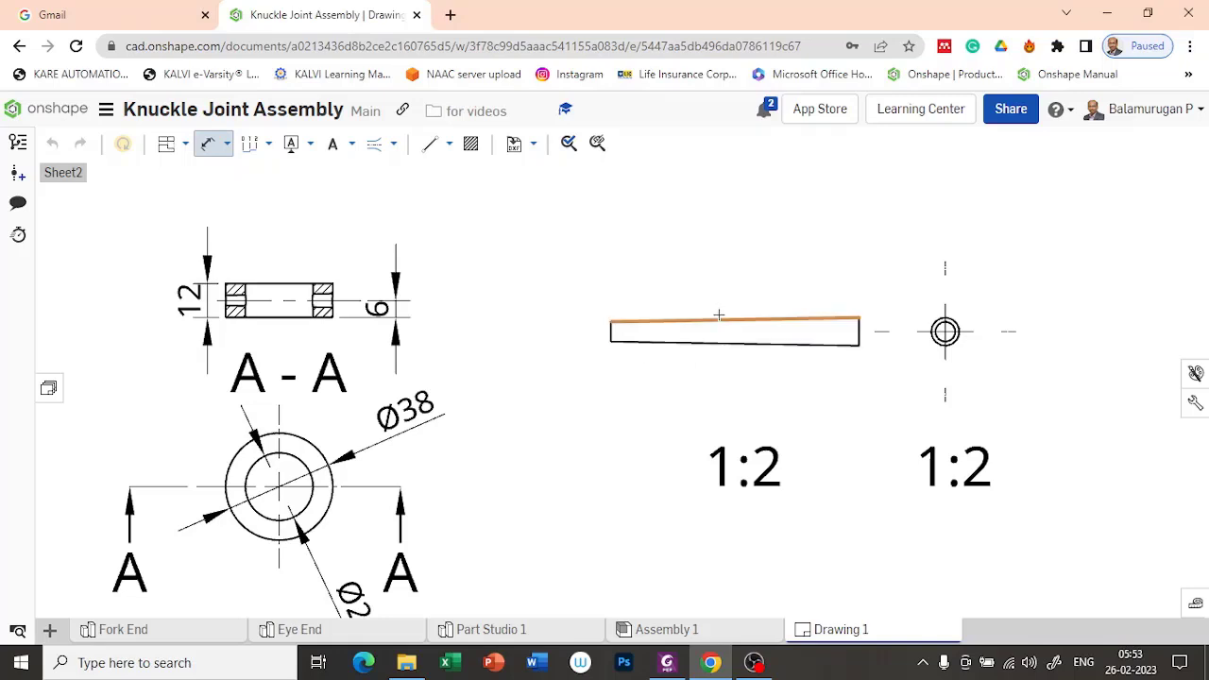
pyautogui.scroll(4, 761, 322)
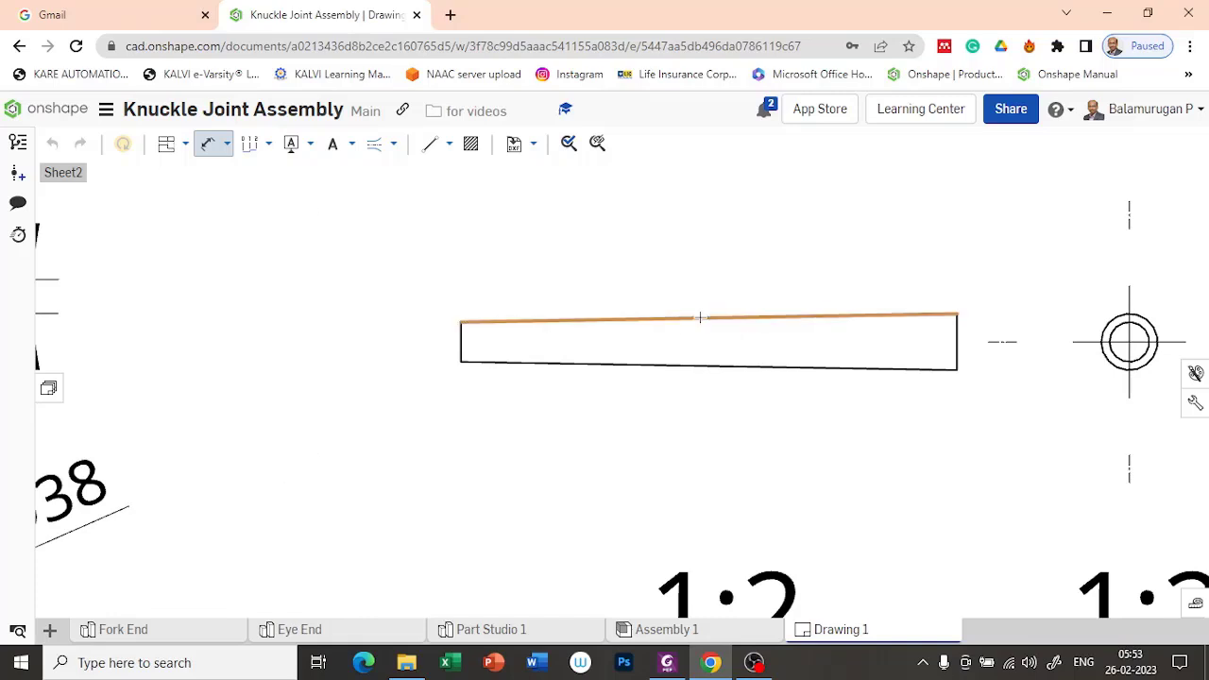
pyautogui.click(569, 363)
pyautogui.scroll(-3, 707, 410)
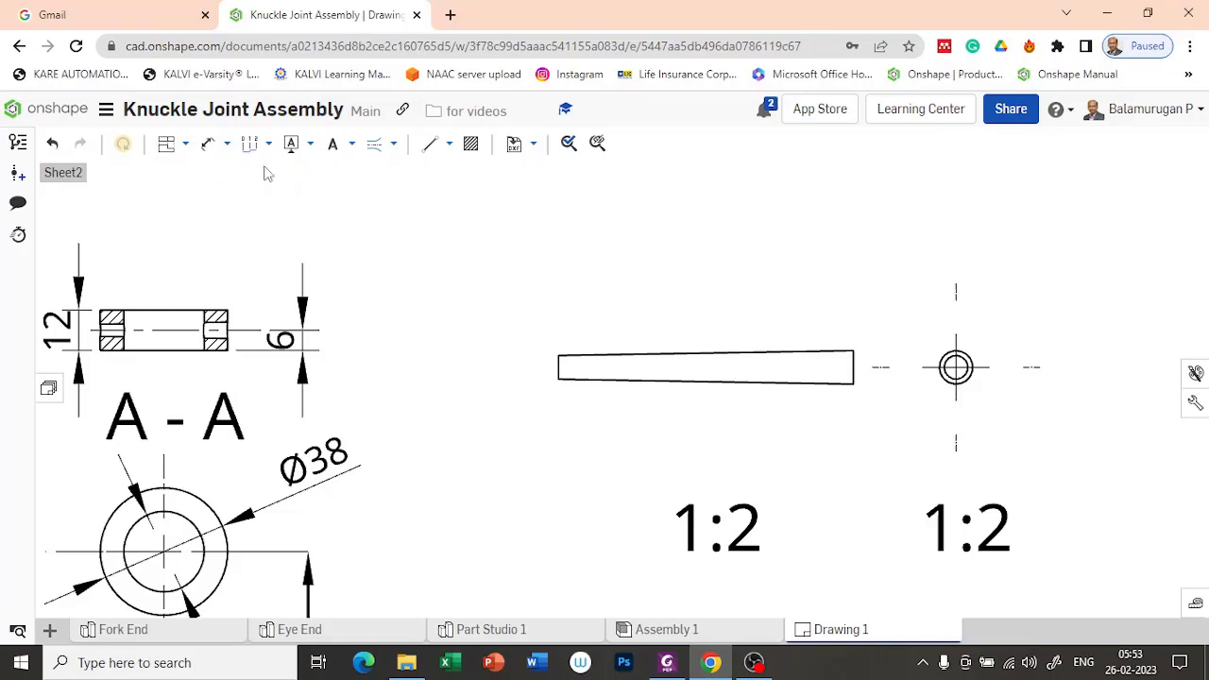
# Step: Add a centerline to the Taper Pin's front view between its upper and lower tapered edges
pyautogui.click(187, 143)
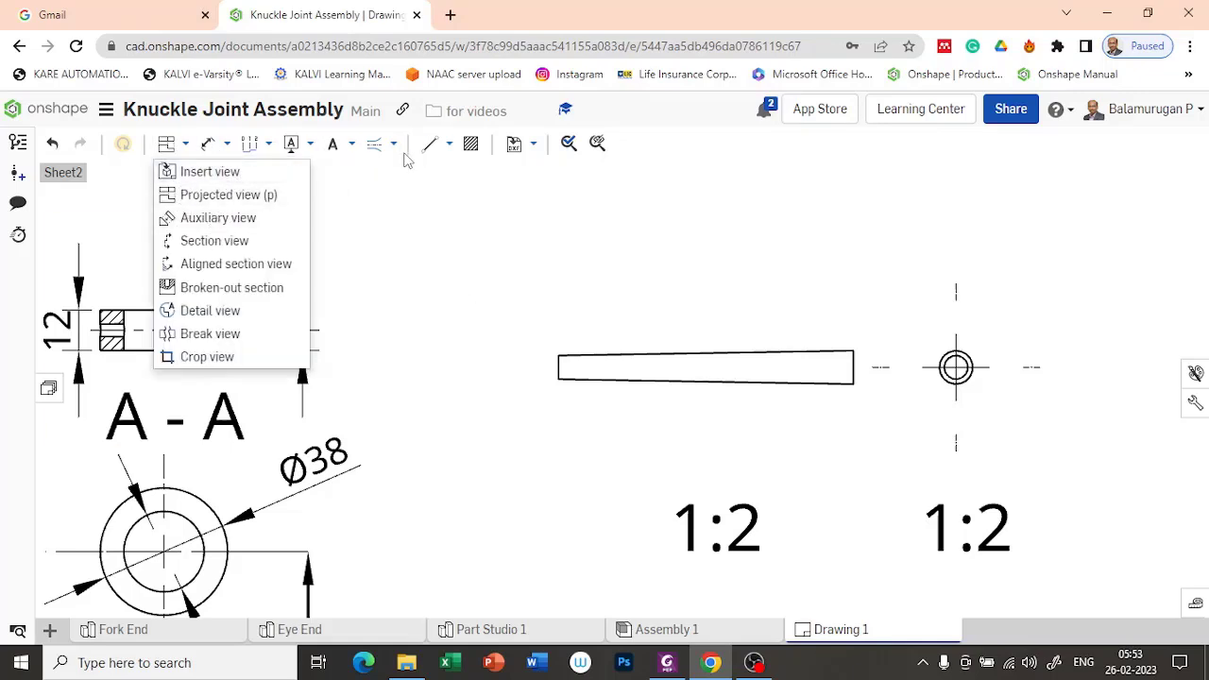
pyautogui.click(374, 144)
pyautogui.click(780, 357)
pyautogui.click(788, 383)
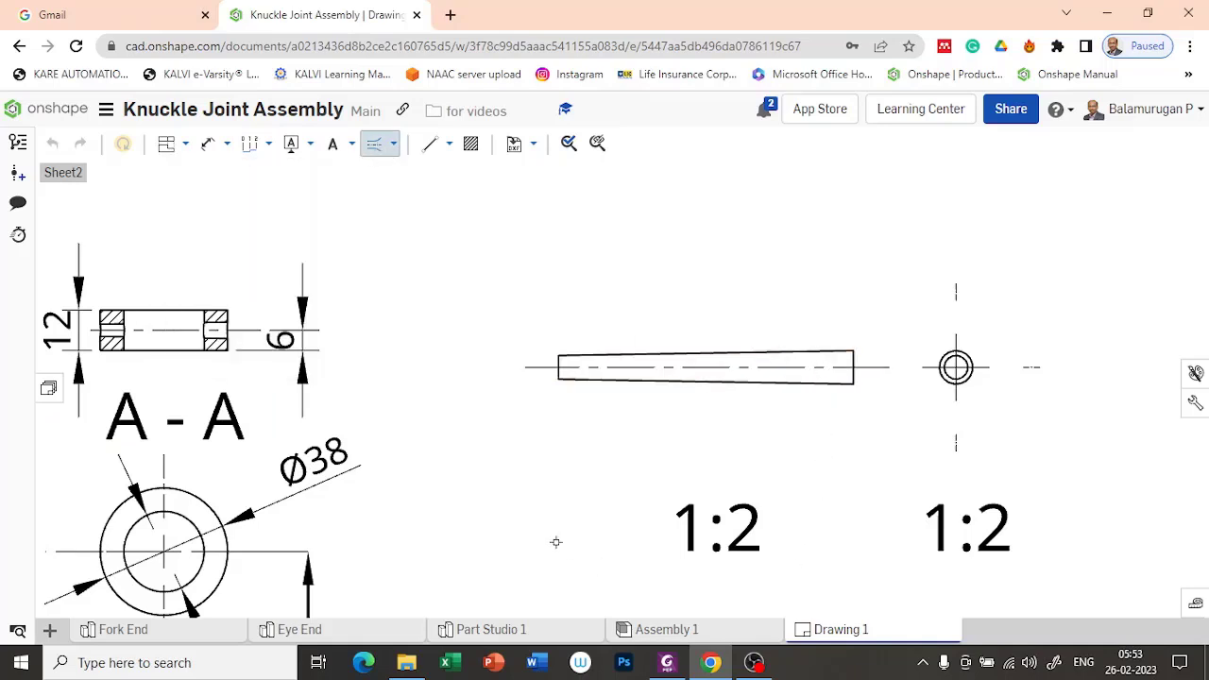
pyautogui.press('Escape')
pyautogui.scroll(4, 609, 451)
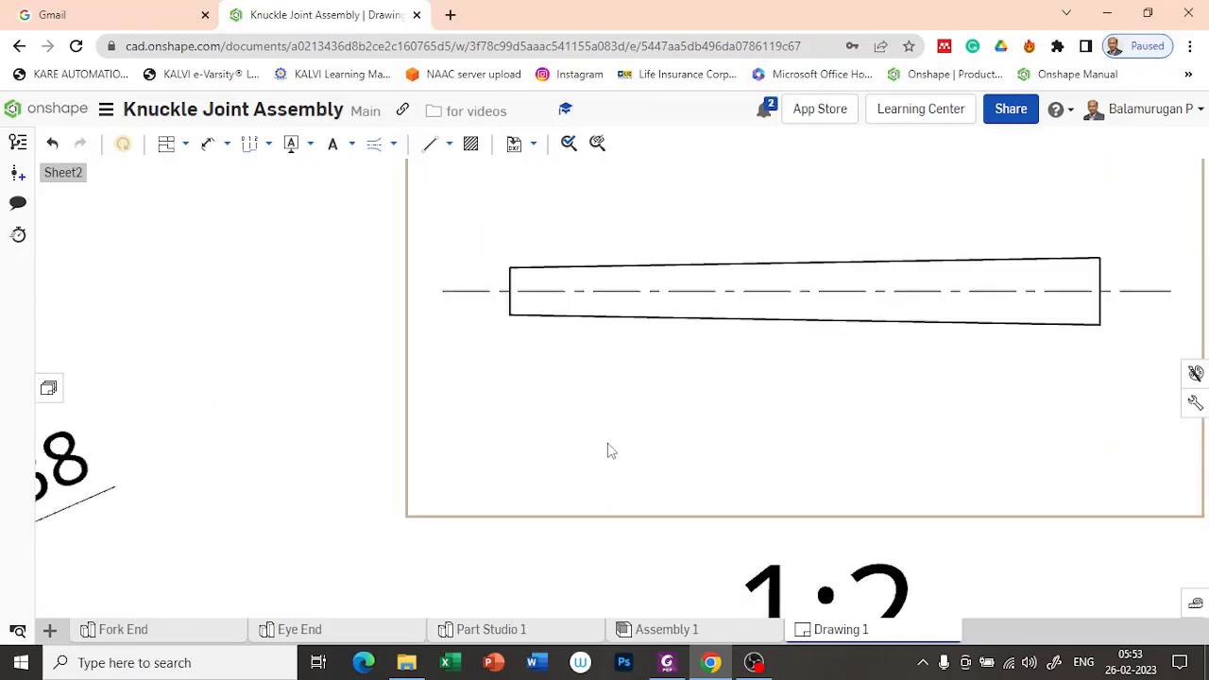
pyautogui.click(816, 298)
pyautogui.scroll(-4, 817, 298)
pyautogui.moveTo(930, 401)
pyautogui.mouseDown(button='middle')
pyautogui.moveTo(810, 410)
pyautogui.moveTo(780, 464)
pyautogui.mouseUp(button='middle')
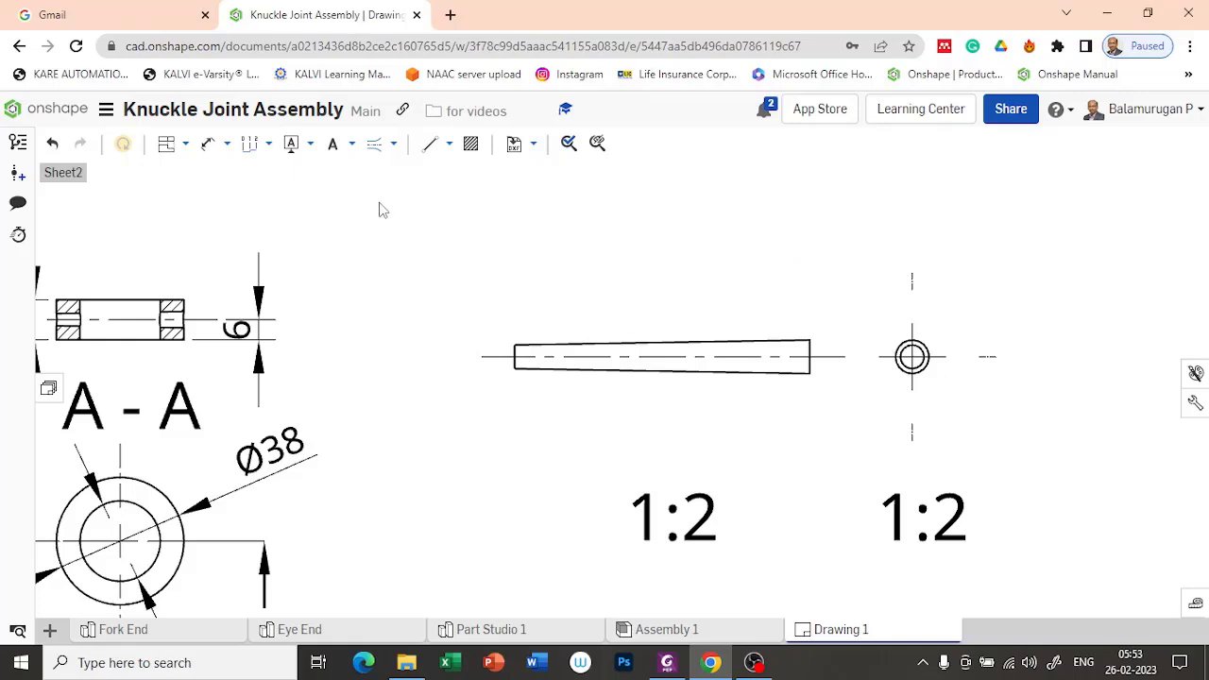
pyautogui.rightClick(618, 307)
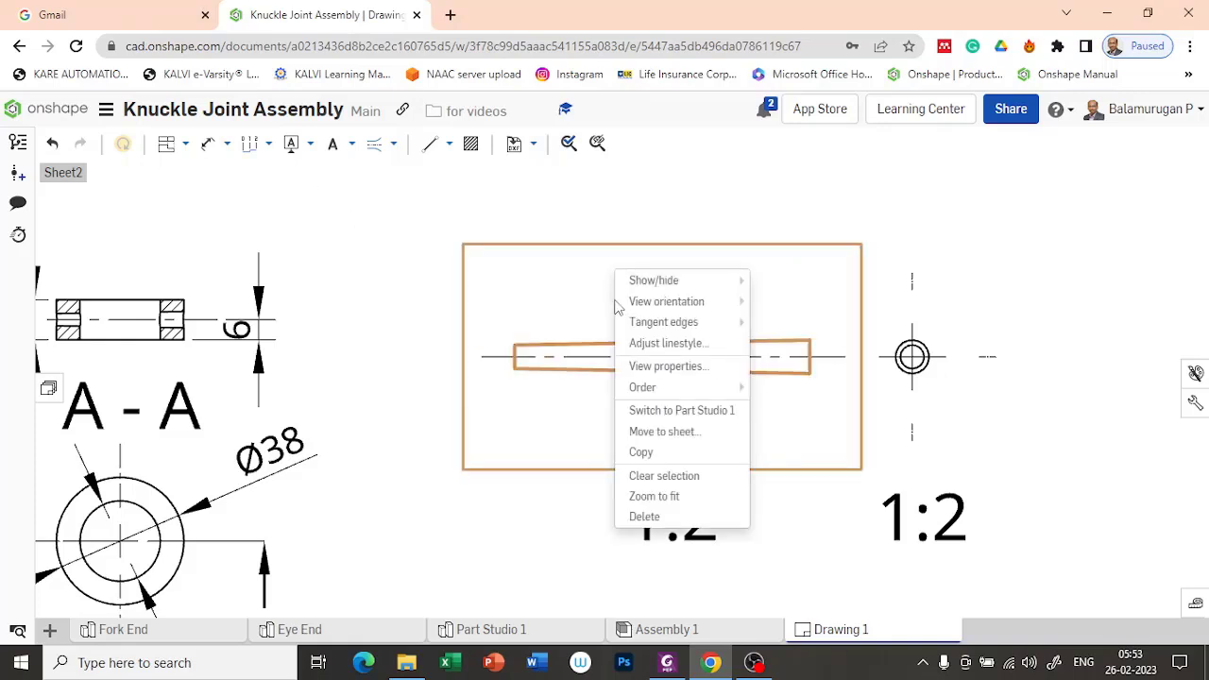
pyautogui.click(660, 223)
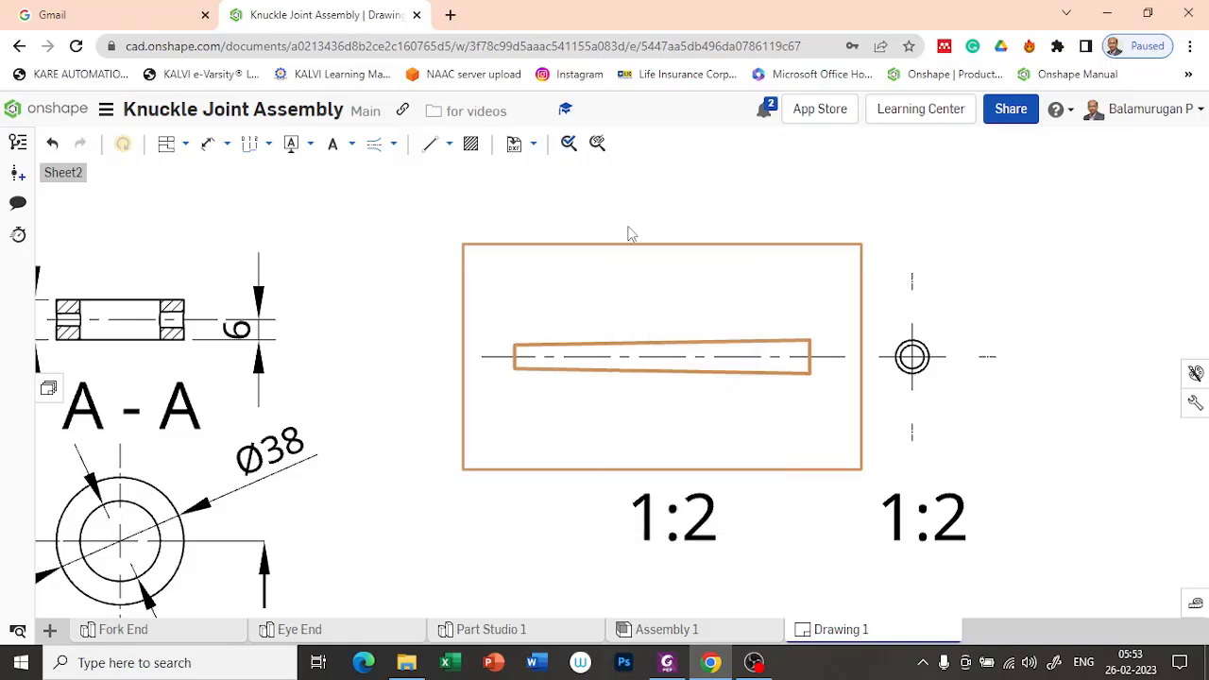
pyautogui.click(641, 213)
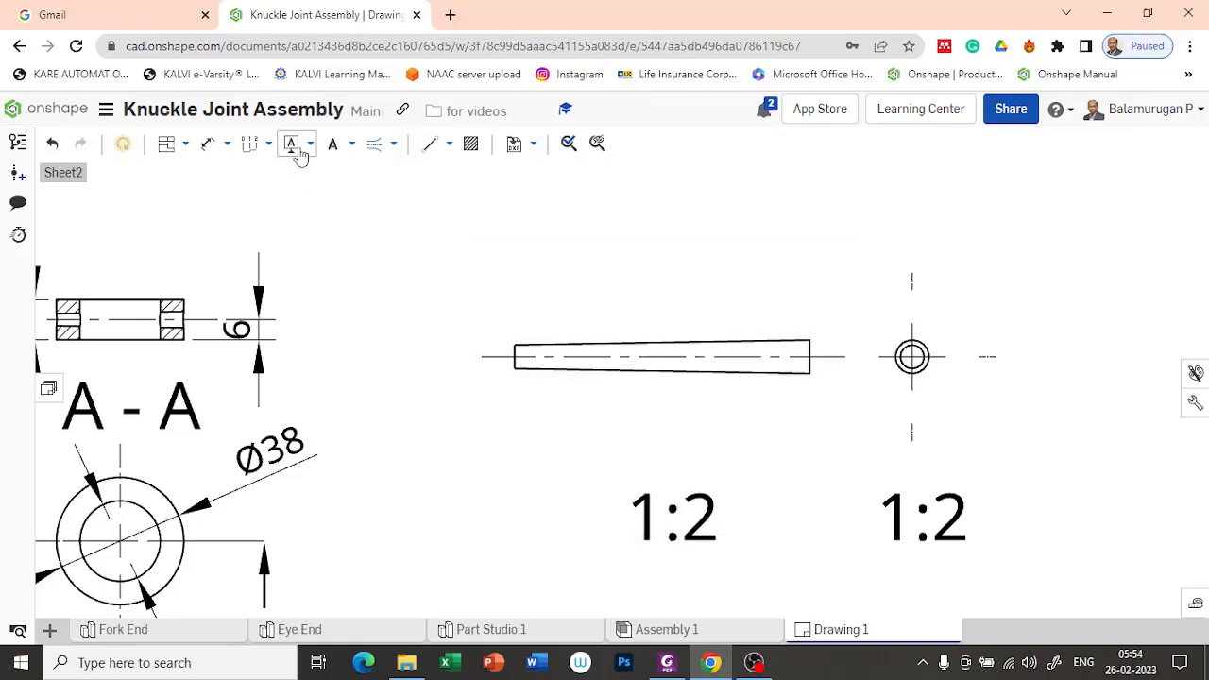
# Step: Place a note reading "Slope 1:30" above the Taper Pin's front view and widen its box so the text fits on one line
pyautogui.click(351, 145)
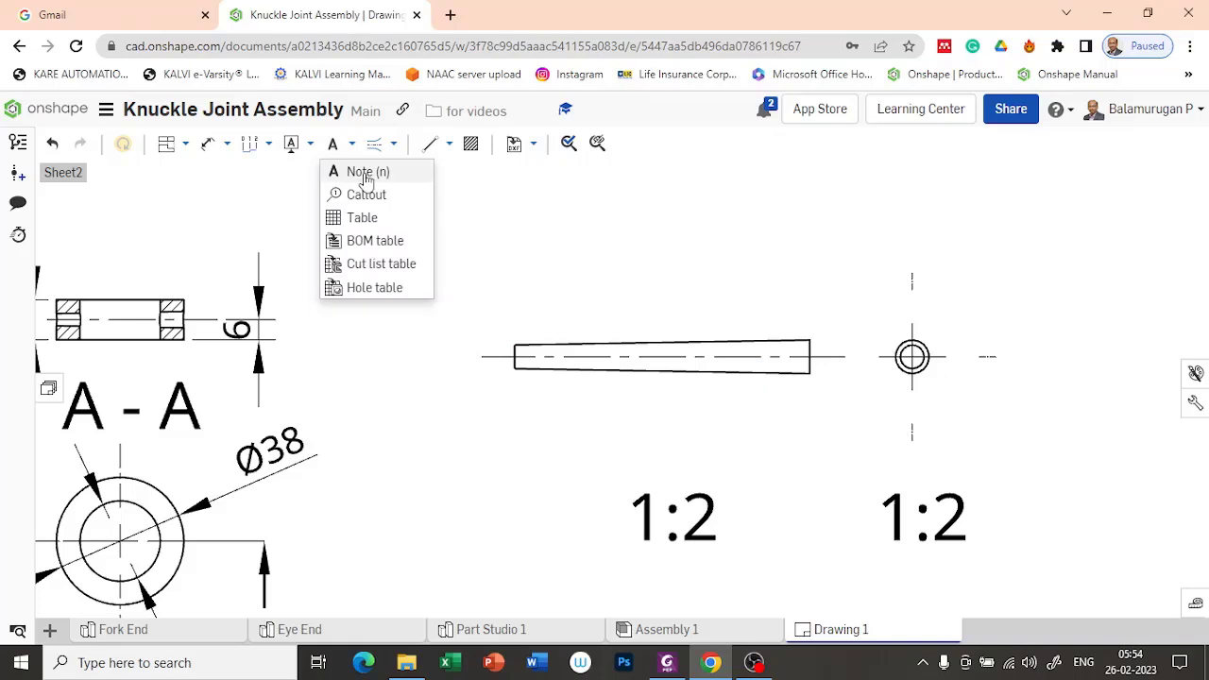
pyautogui.click(367, 174)
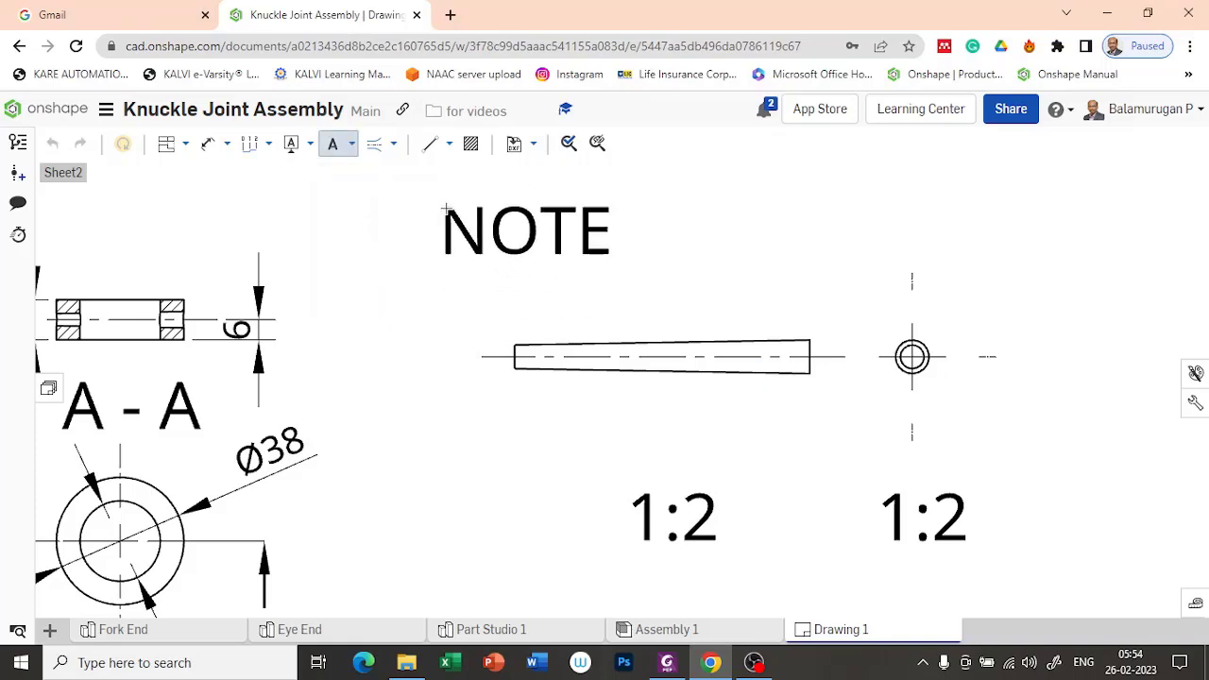
pyautogui.click(446, 210)
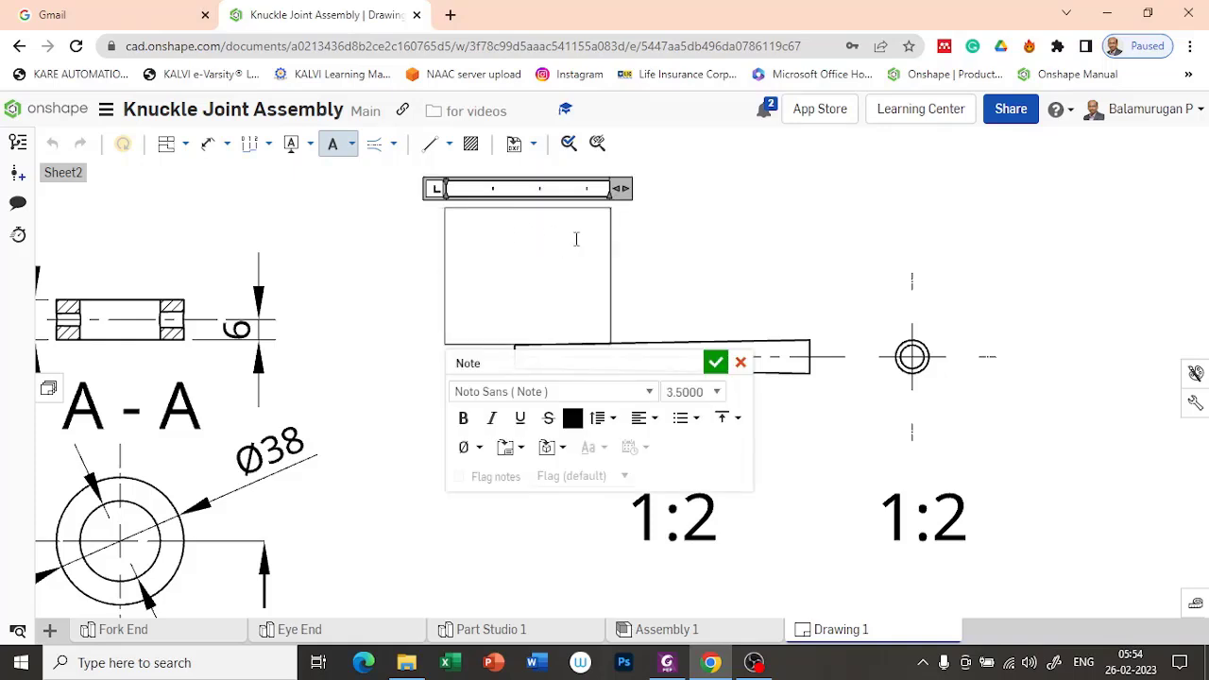
pyautogui.write('Slope')
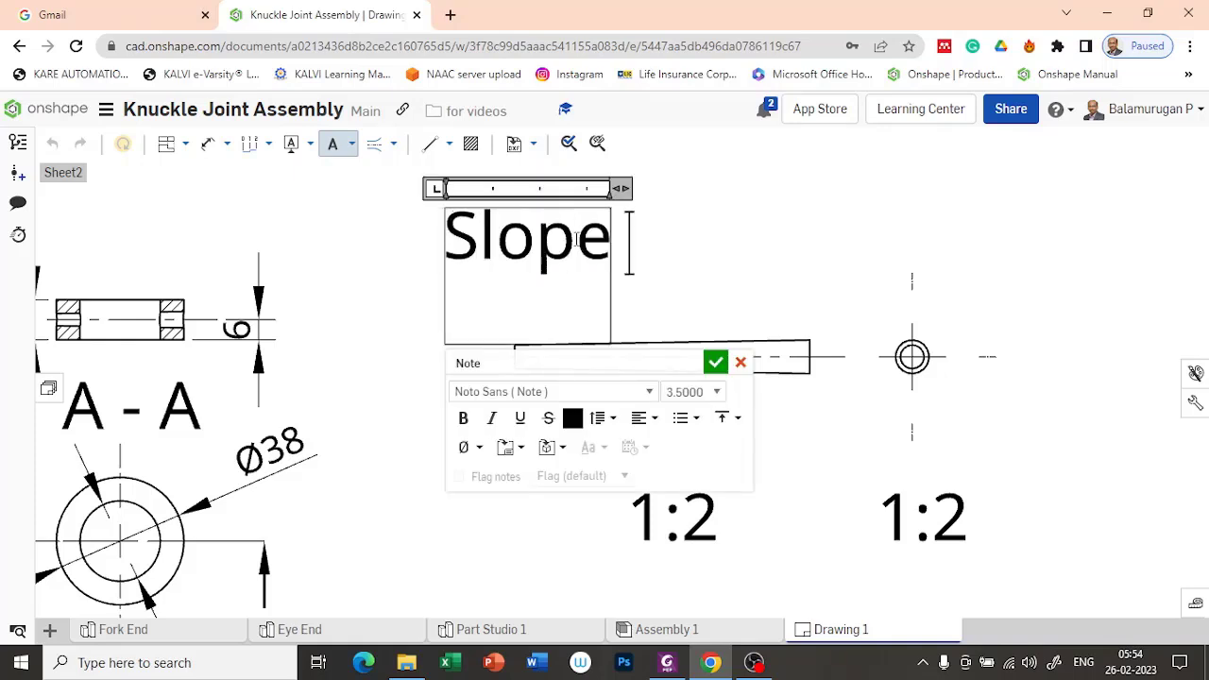
pyautogui.press('Return')
pyautogui.write('1:3')
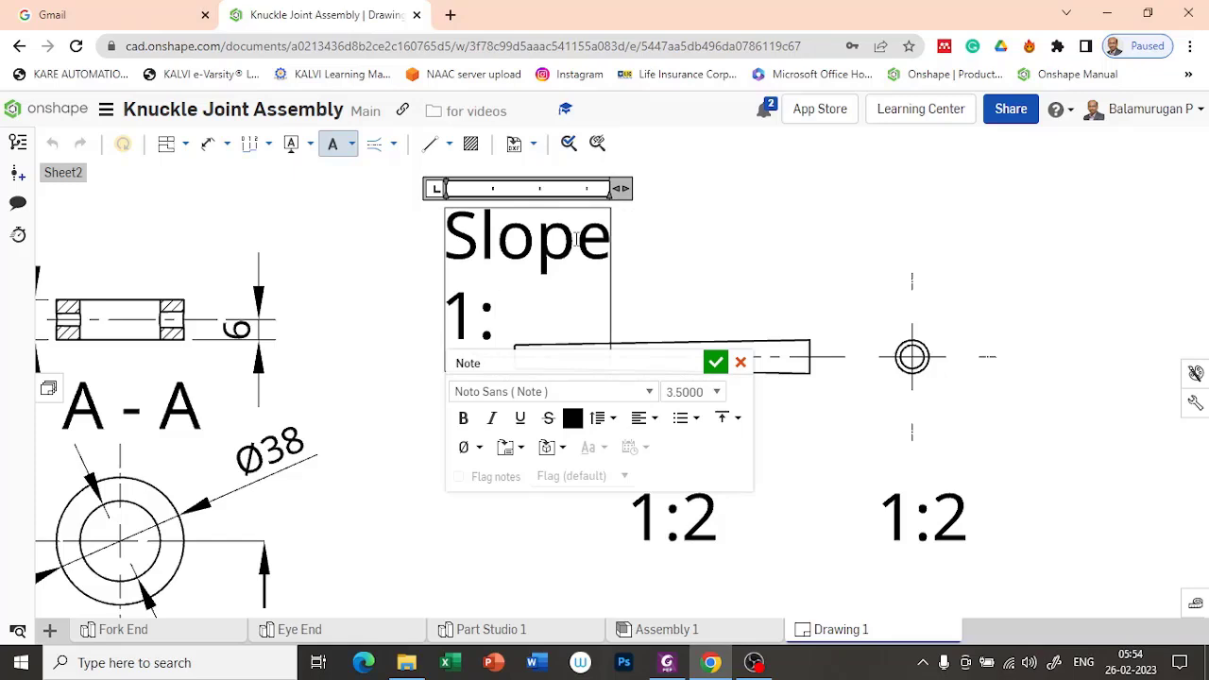
pyautogui.write('0')
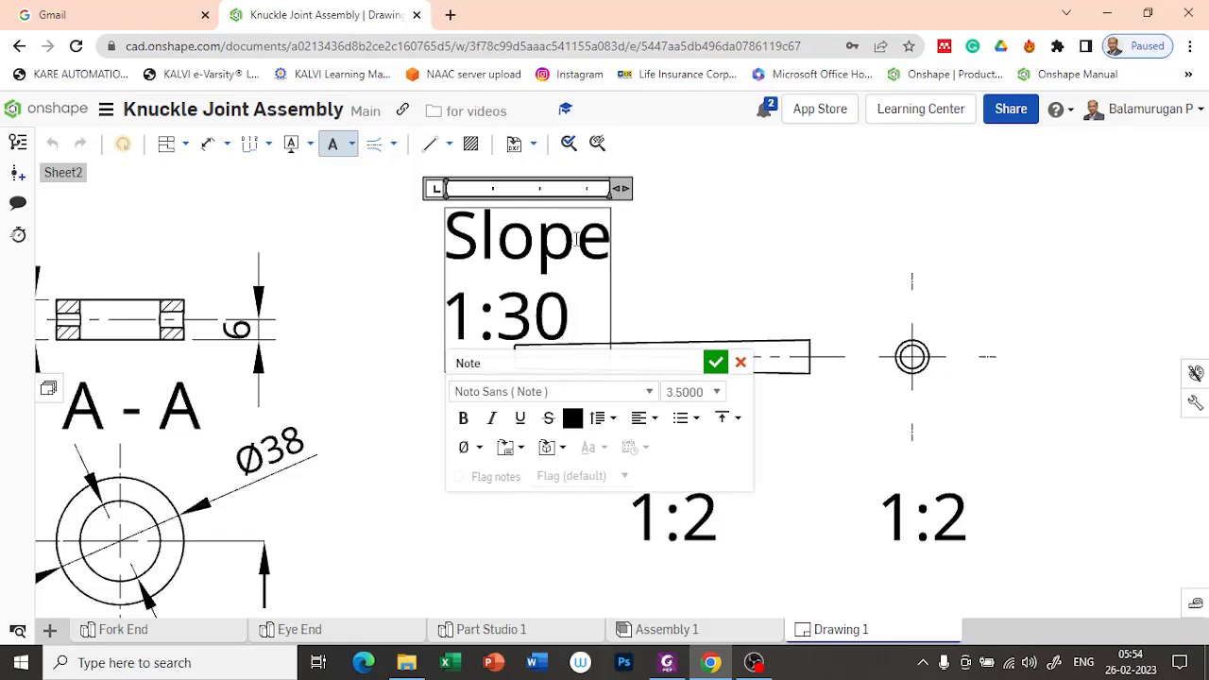
pyautogui.click(715, 361)
pyautogui.press('Escape')
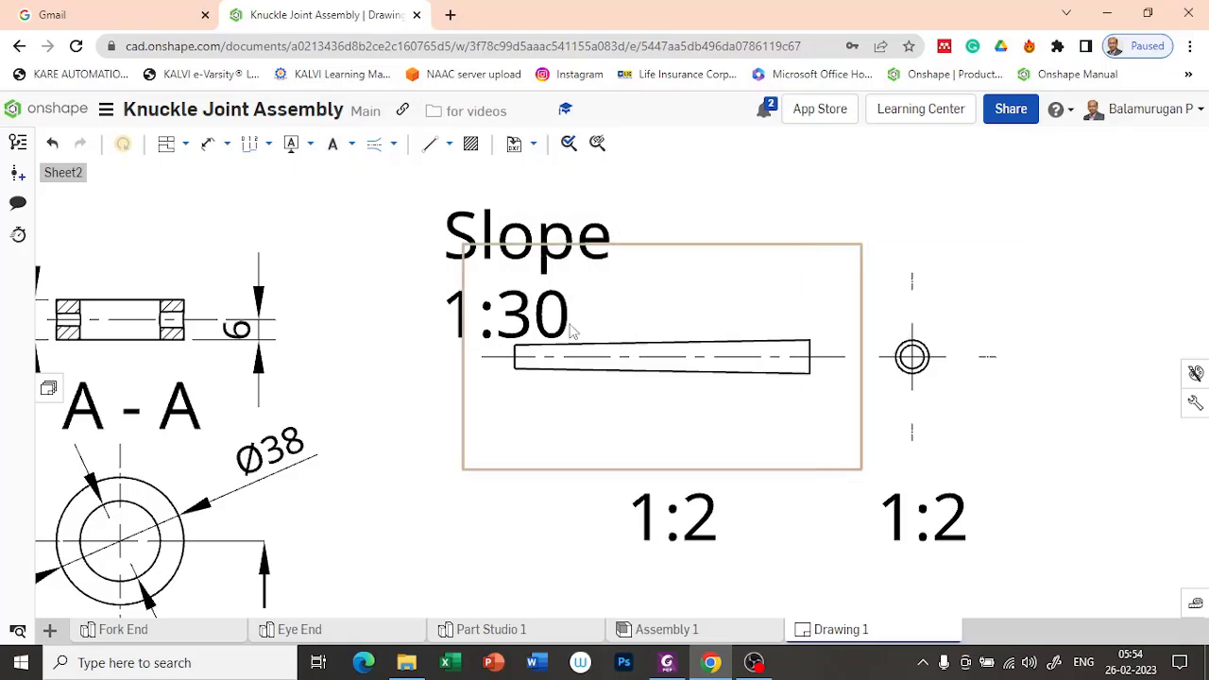
pyautogui.moveTo(609, 274); pyautogui.dragTo(780, 257)
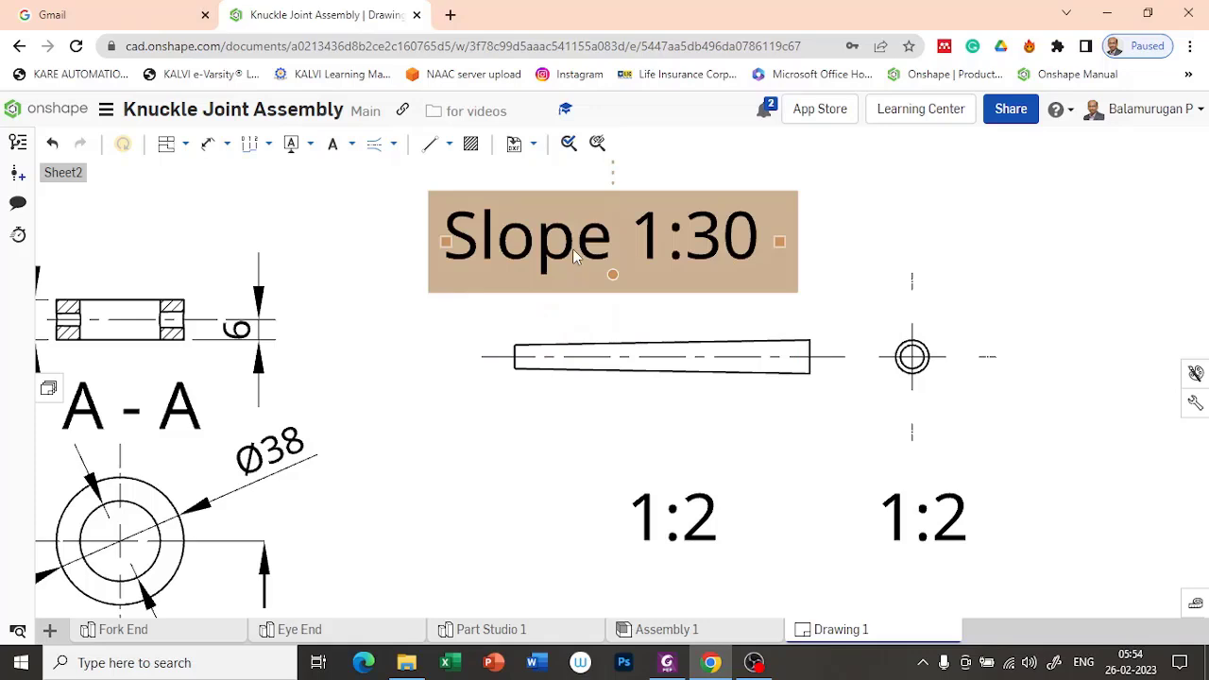
# Step: Try to reduce the Slope 1:30 note's text height to 2
pyautogui.doubleClick(601, 246)
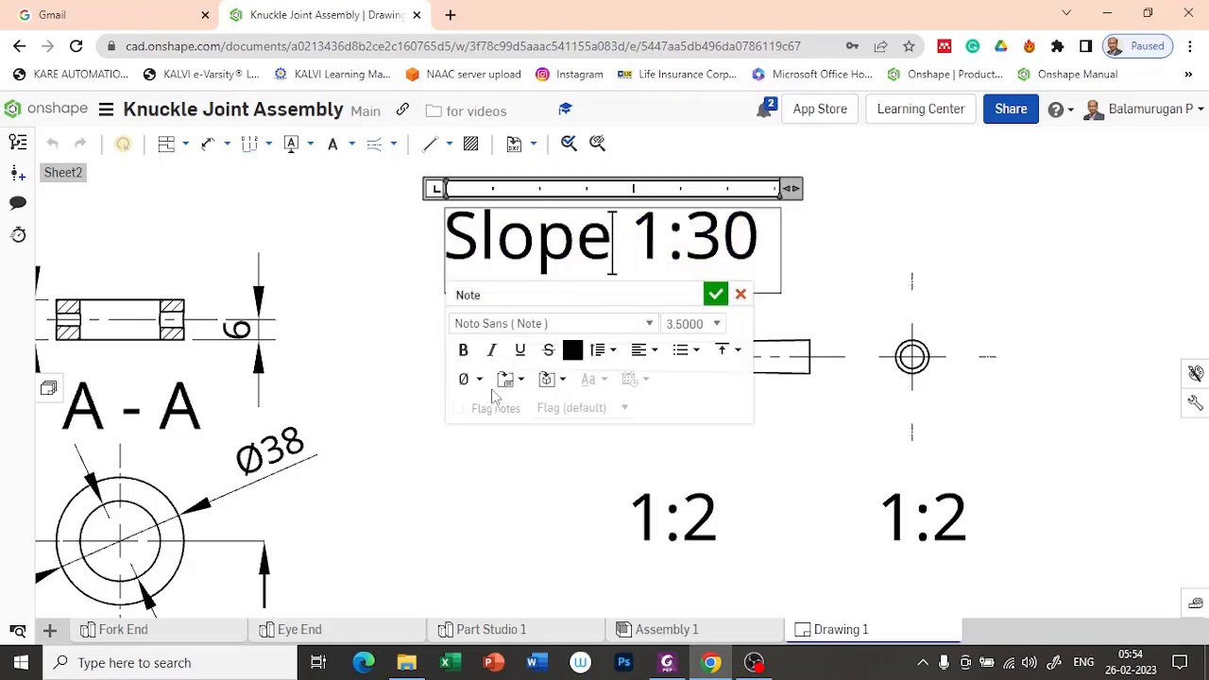
pyautogui.click(711, 327)
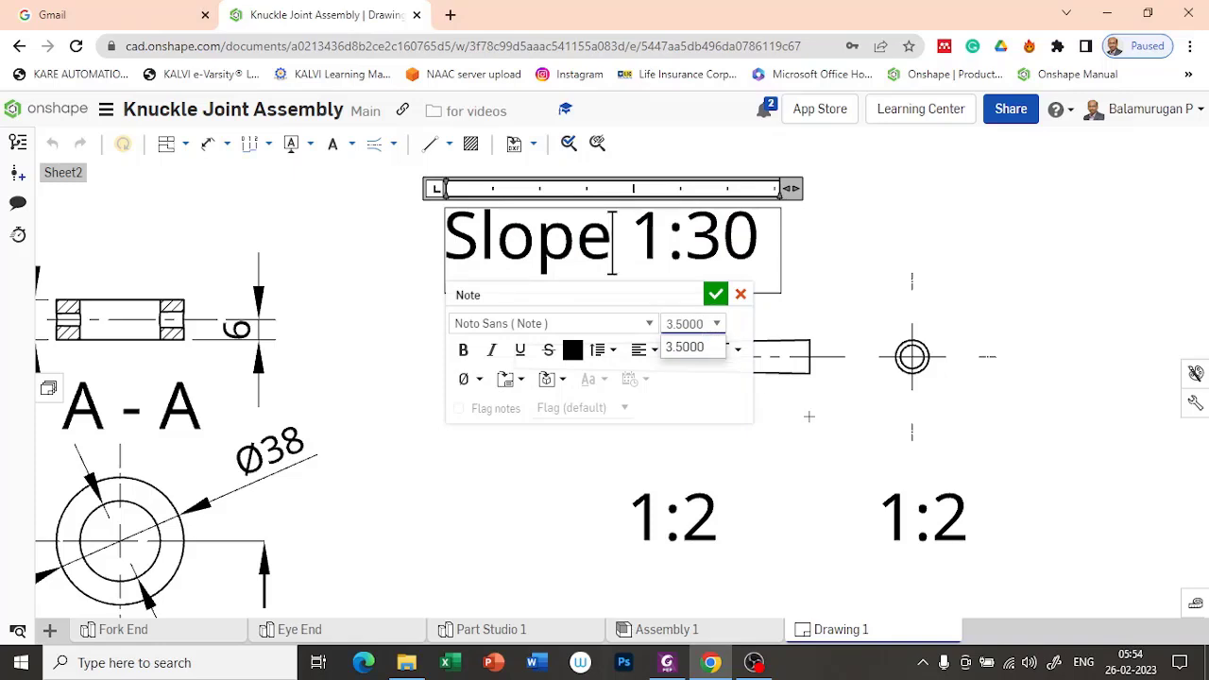
pyautogui.press('BackSpace')
pyautogui.press('BackSpace')
pyautogui.press('BackSpace')
pyautogui.press('BackSpace')
pyautogui.press('BackSpace')
pyautogui.write('2')
pyautogui.press('Return')
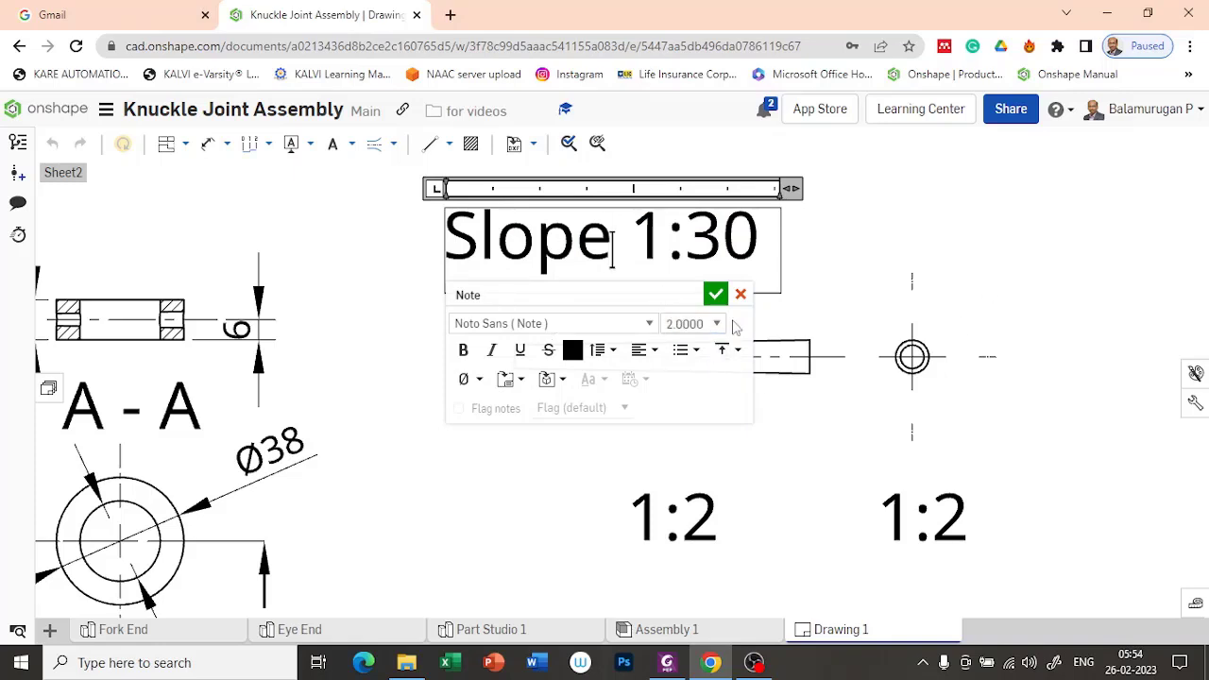
pyautogui.click(716, 294)
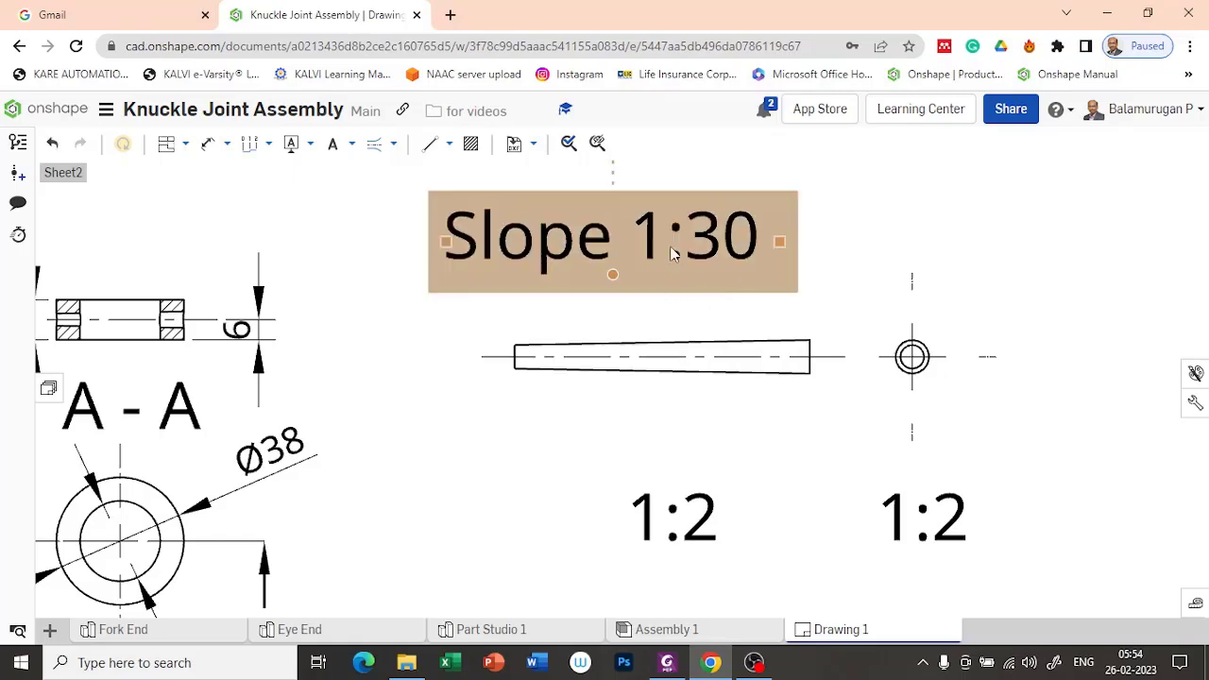
# Step: Reopen the Slope 1:30 note to check its text height setting, and accept it
pyautogui.scroll(-5, 650, 302)
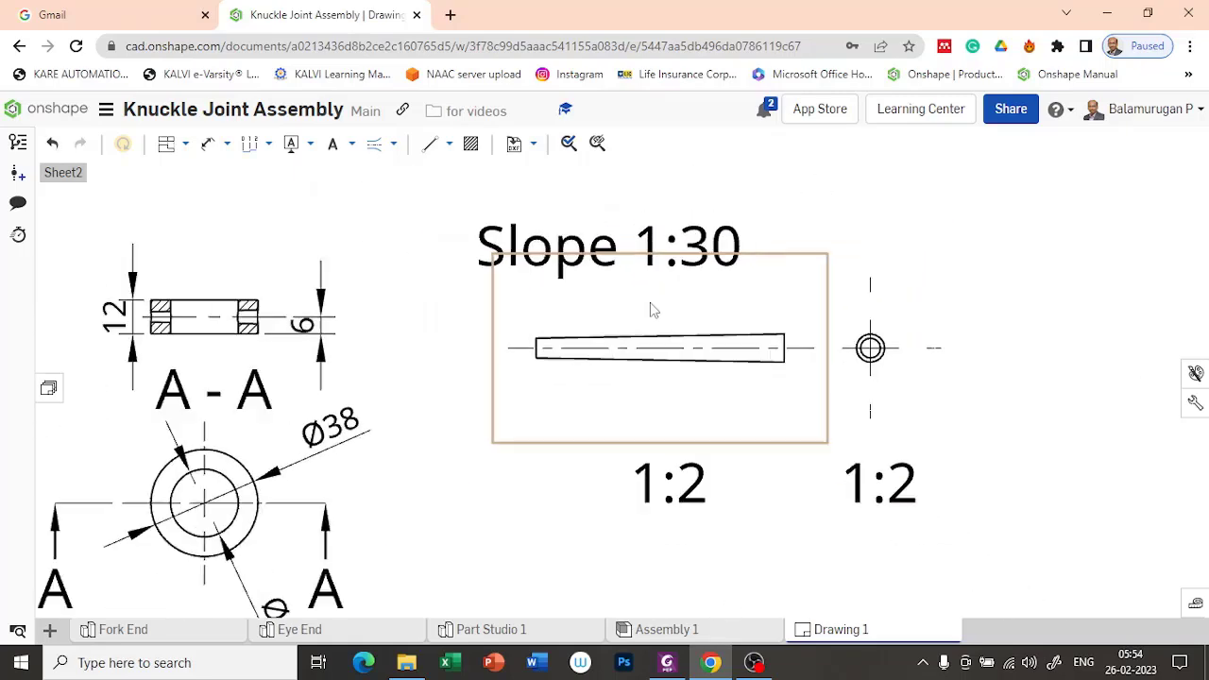
pyautogui.click(594, 260)
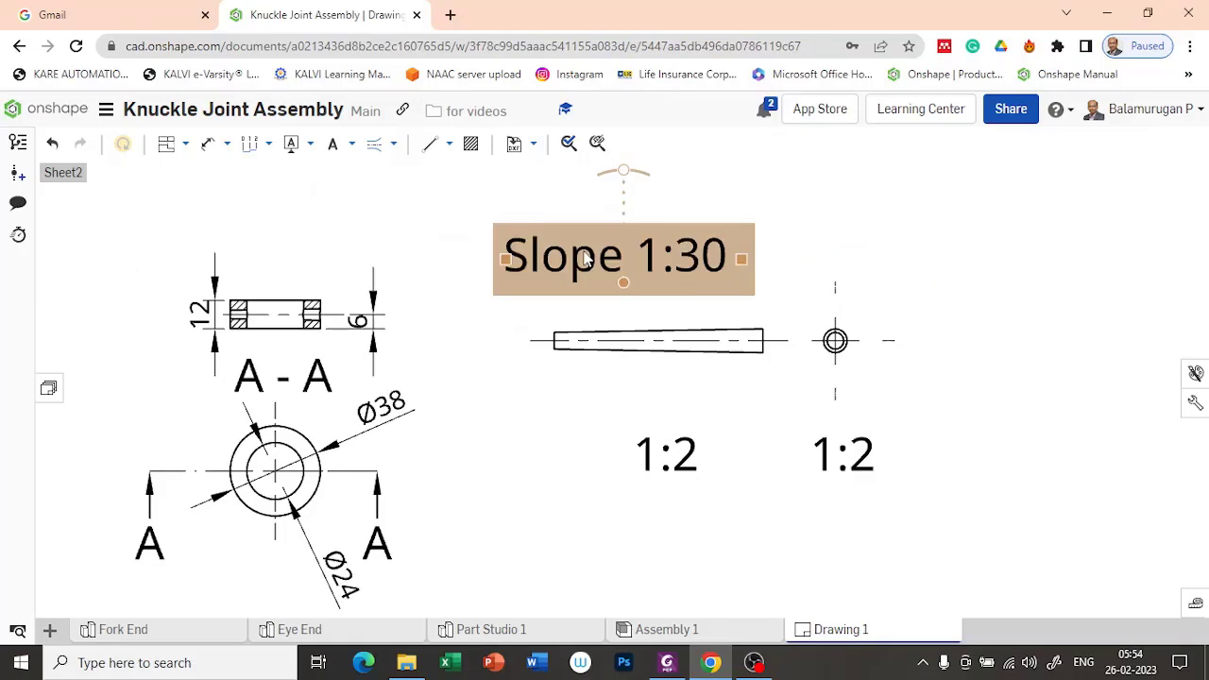
pyautogui.doubleClick(586, 259)
pyautogui.click(777, 333)
pyautogui.click(746, 378)
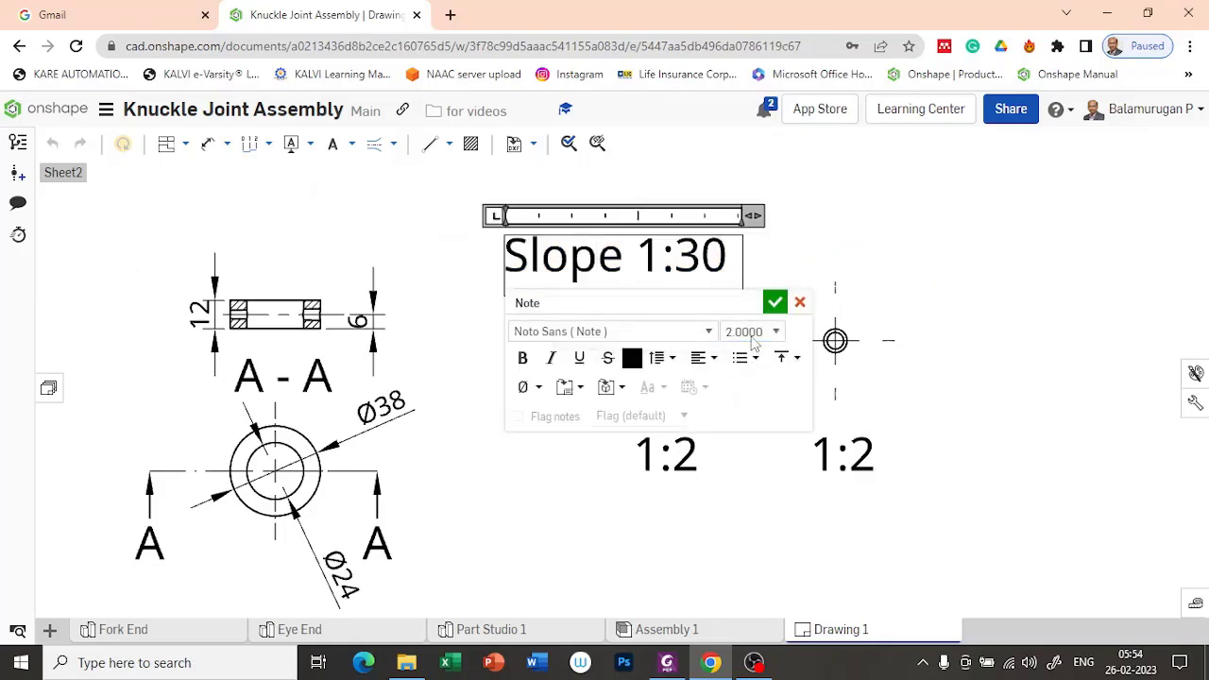
pyautogui.click(775, 301)
pyautogui.click(615, 473)
pyautogui.scroll(-3, 477, 413)
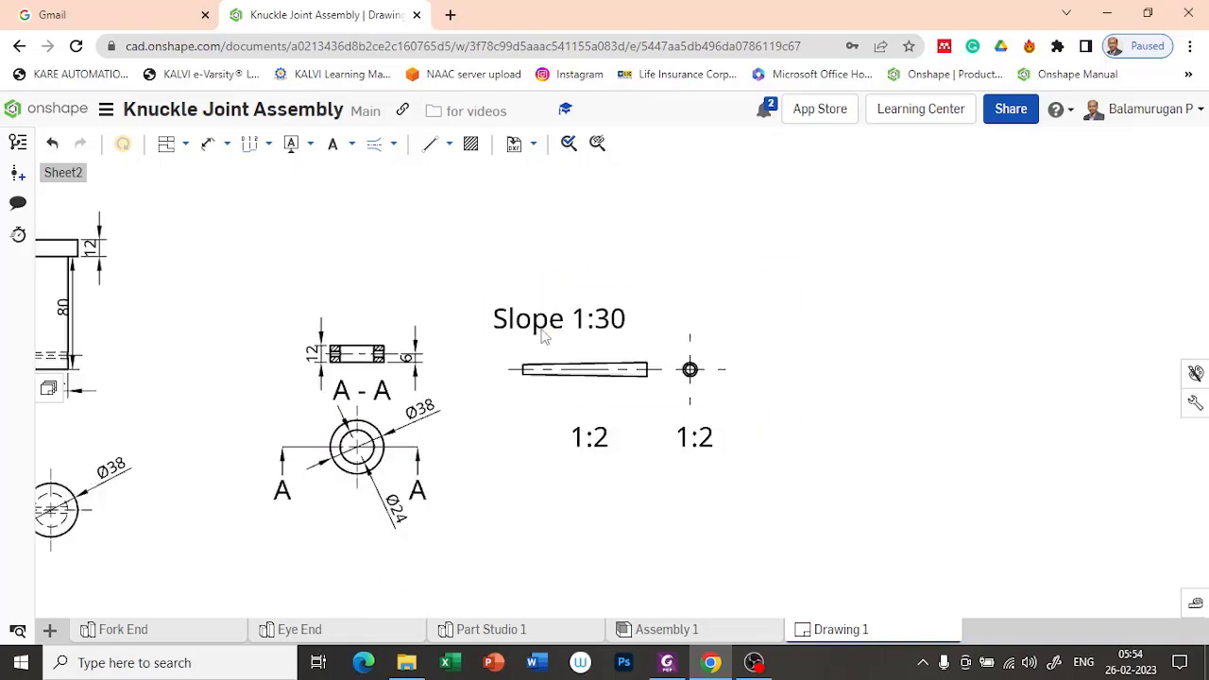
# Step: Add a leader from the Slope 1:30 note to the middle of the Taper Pin's upper edge, and move the note farther from the view
pyautogui.click(532, 324)
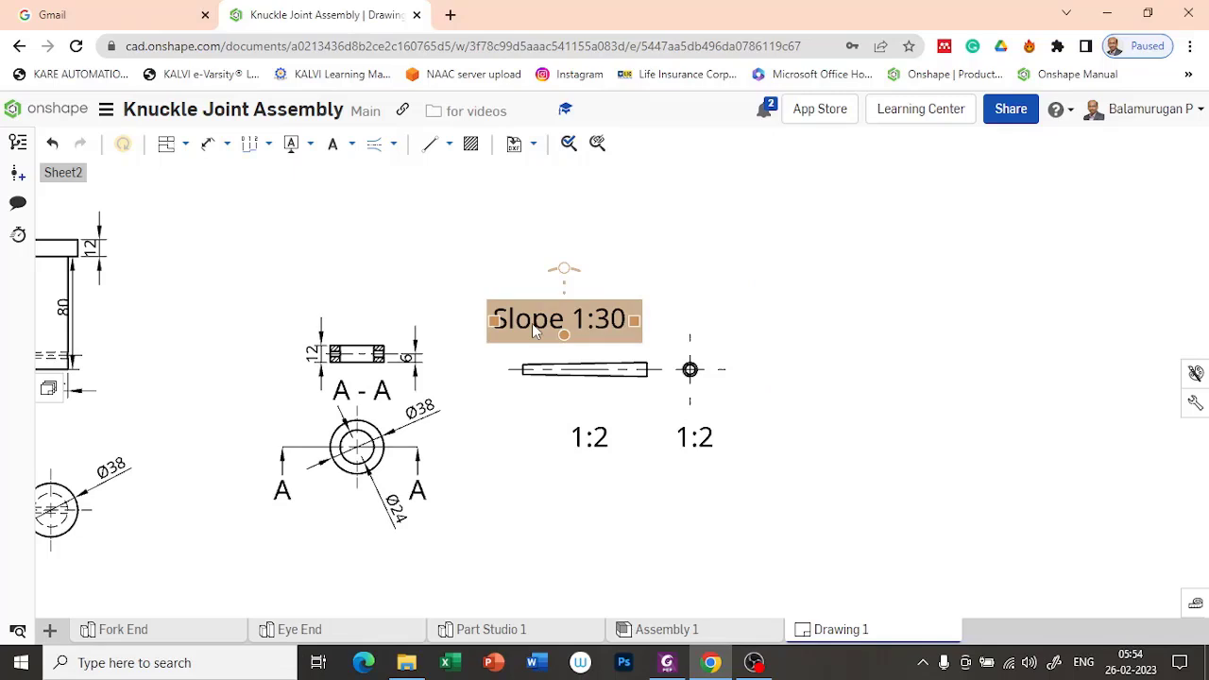
pyautogui.rightClick(533, 324)
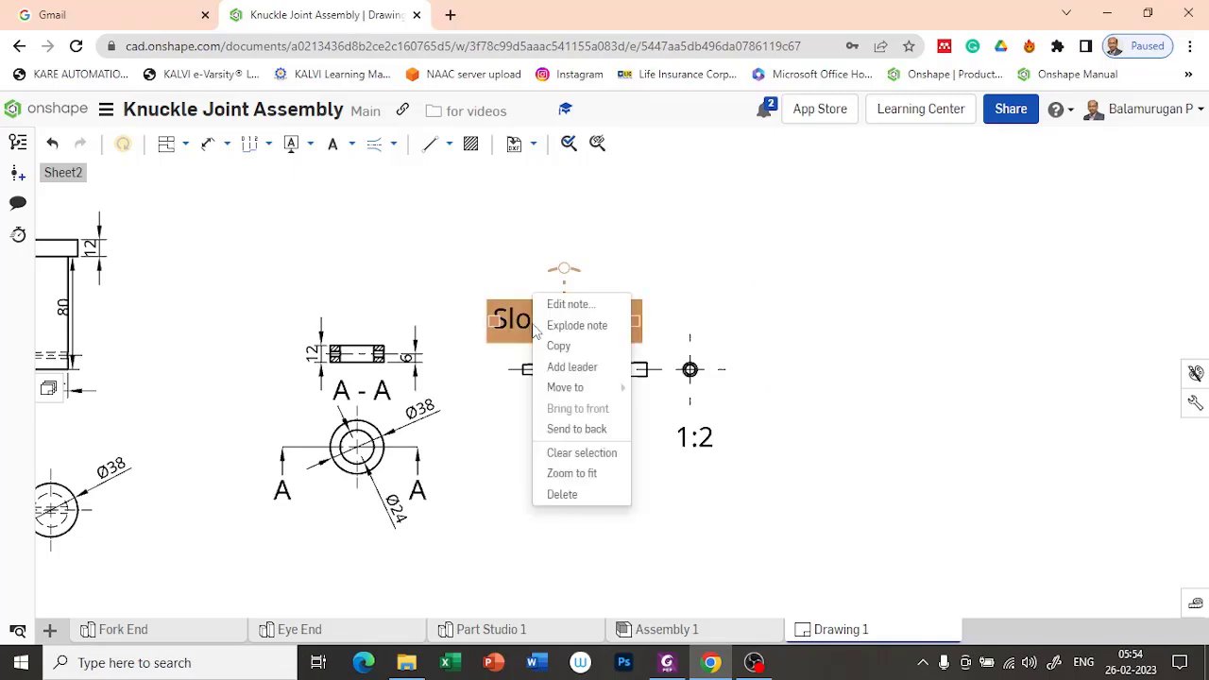
pyautogui.click(580, 369)
pyautogui.scroll(4, 605, 355)
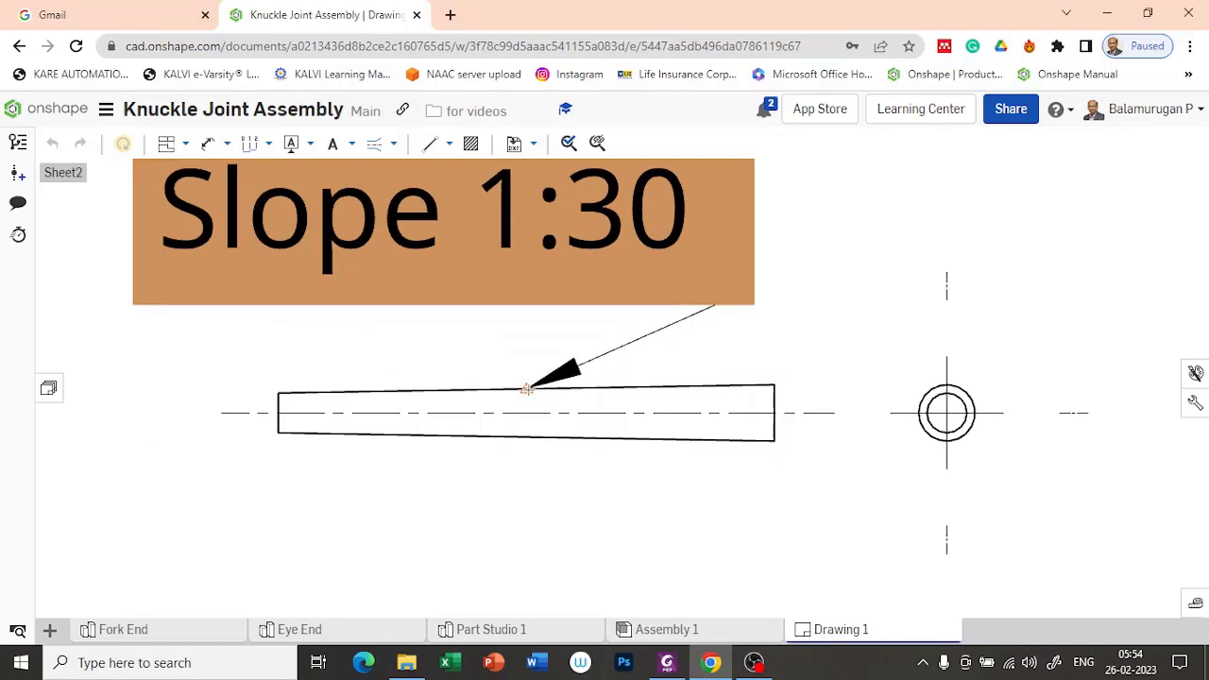
pyautogui.click(526, 388)
pyautogui.scroll(3, 656, 378)
pyautogui.scroll(-2, 659, 376)
pyautogui.scroll(-1, 658, 376)
pyautogui.scroll(-3, 681, 364)
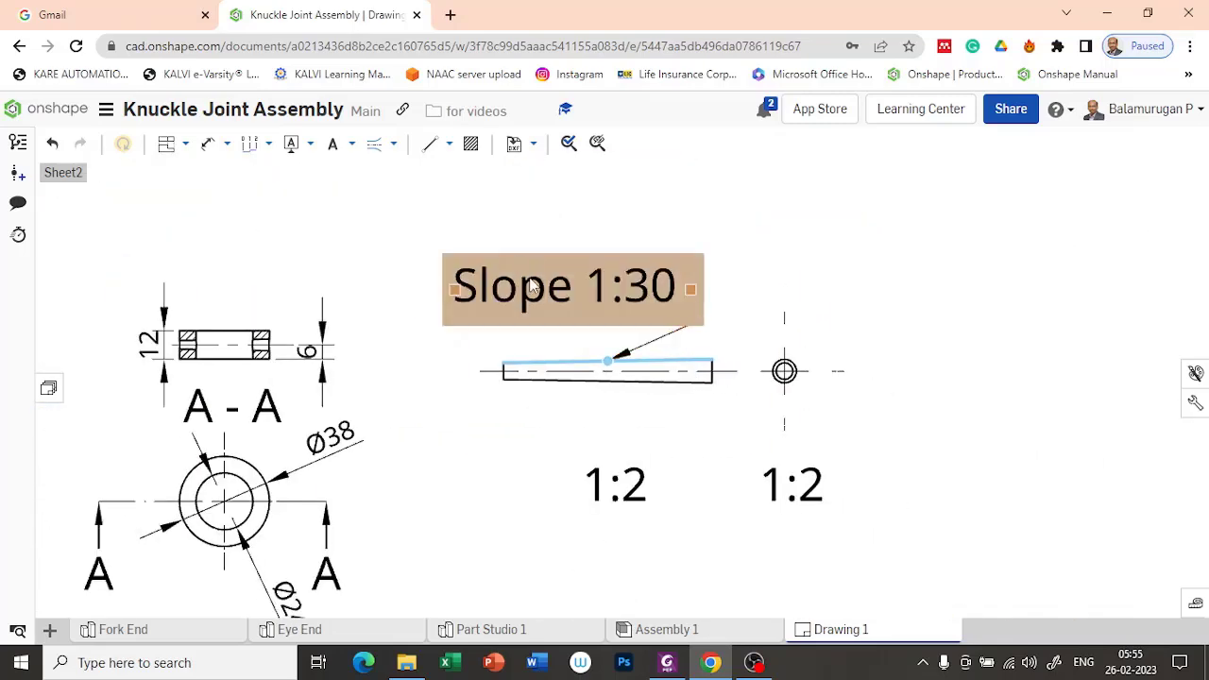
pyautogui.moveTo(525, 291); pyautogui.dragTo(465, 211)
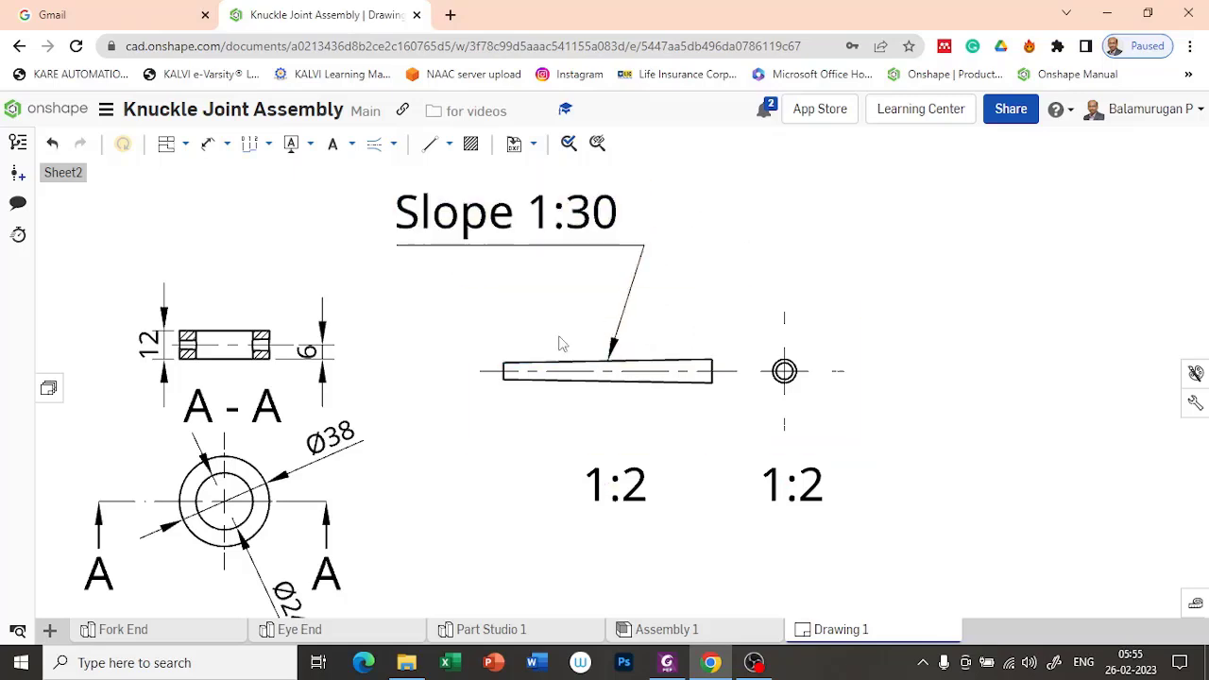
pyautogui.scroll(2, 624, 412)
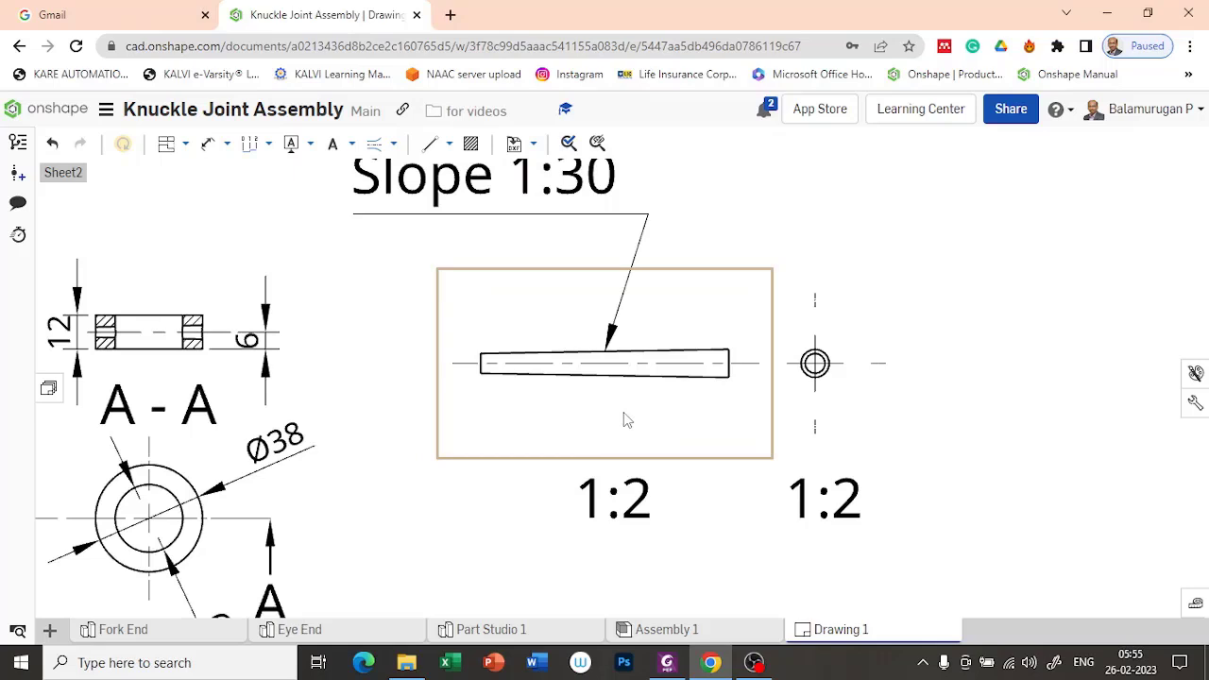
pyautogui.click(209, 145)
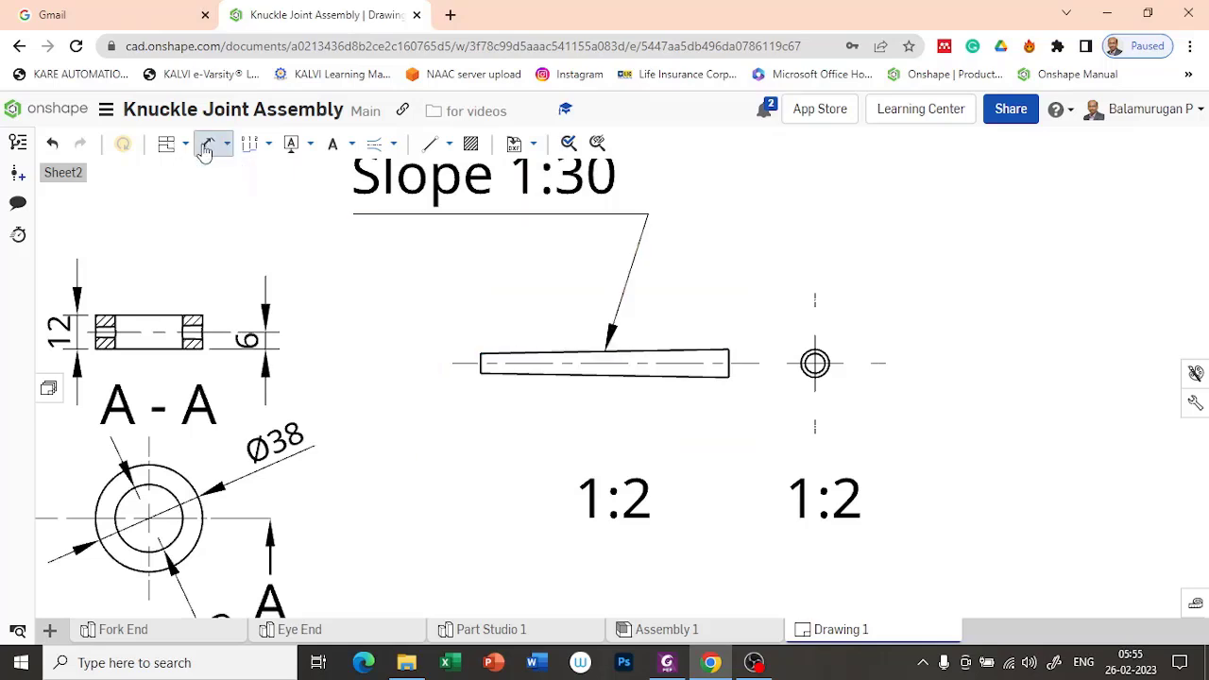
pyautogui.scroll(3, 606, 371)
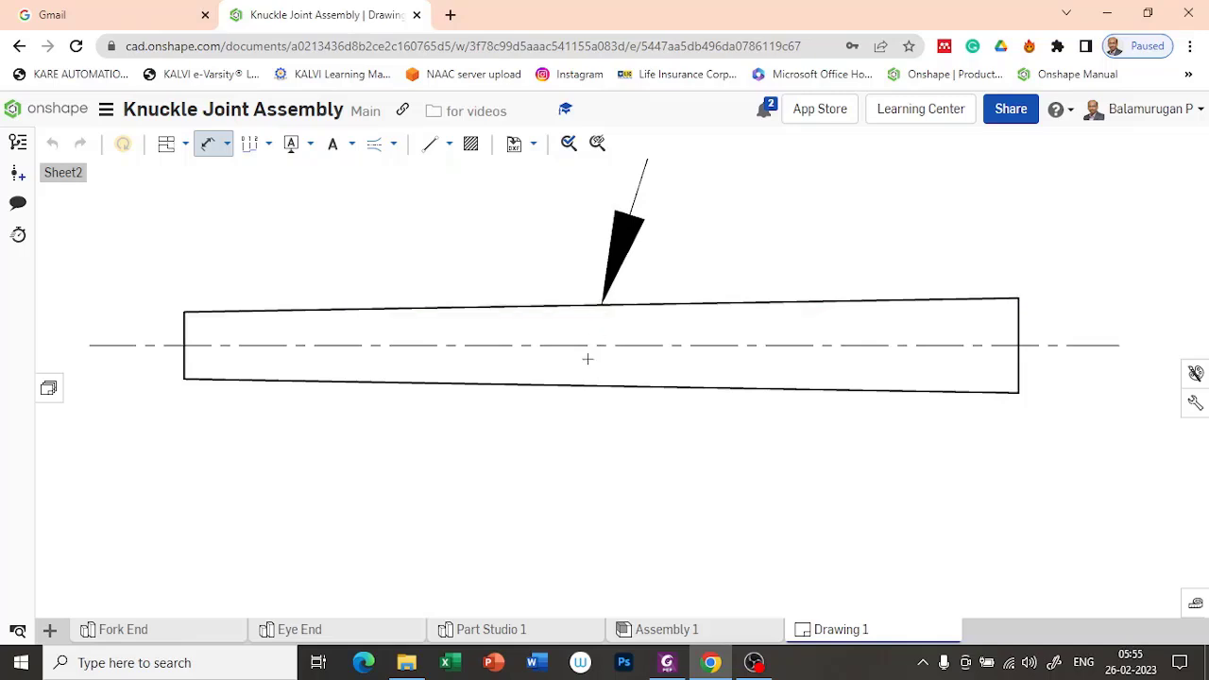
pyautogui.press('Escape')
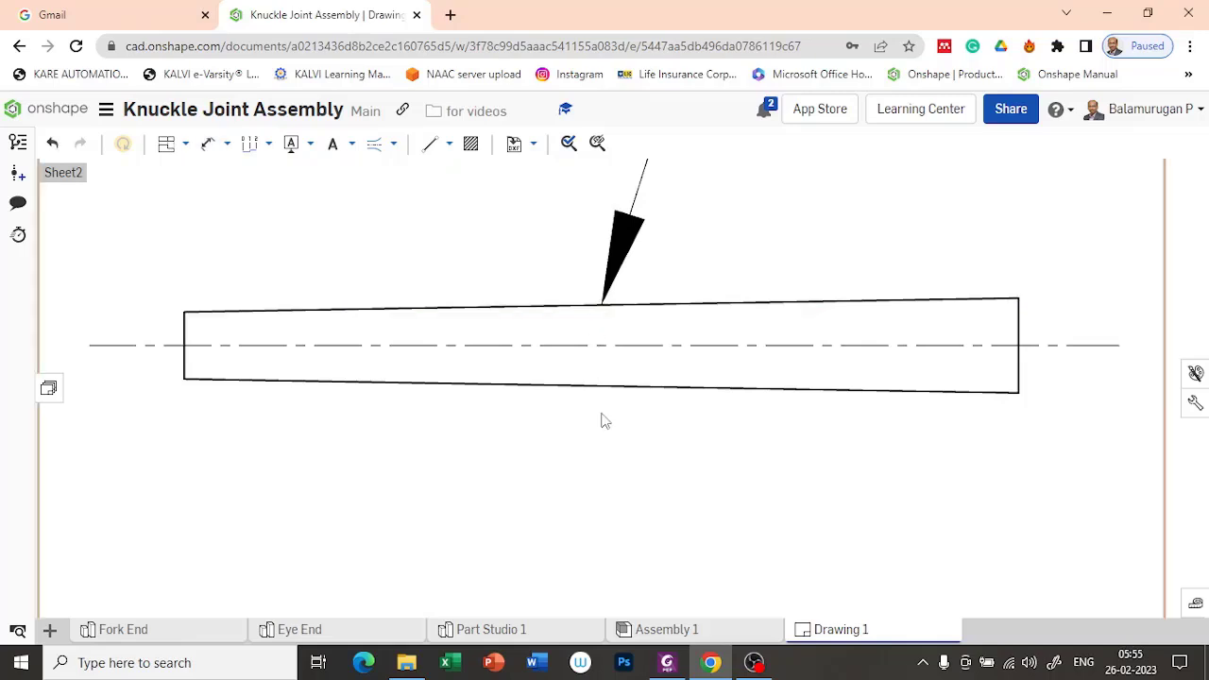
pyautogui.scroll(-5, 657, 402)
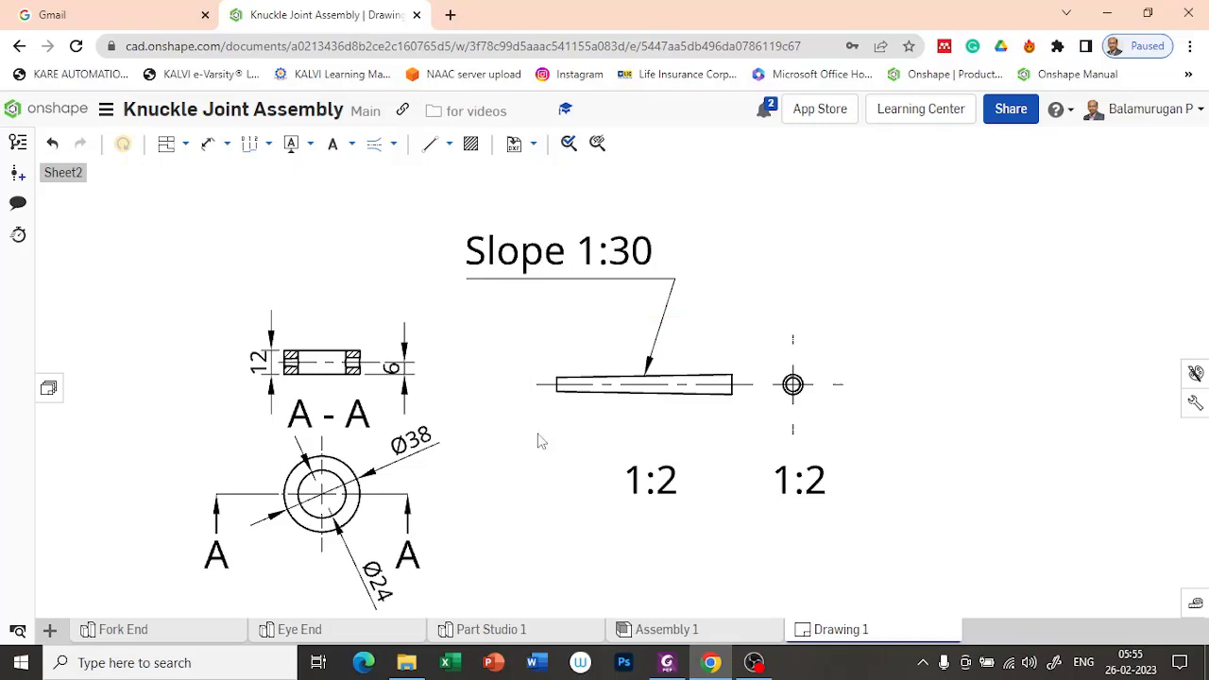
pyautogui.scroll(-5, 759, 373)
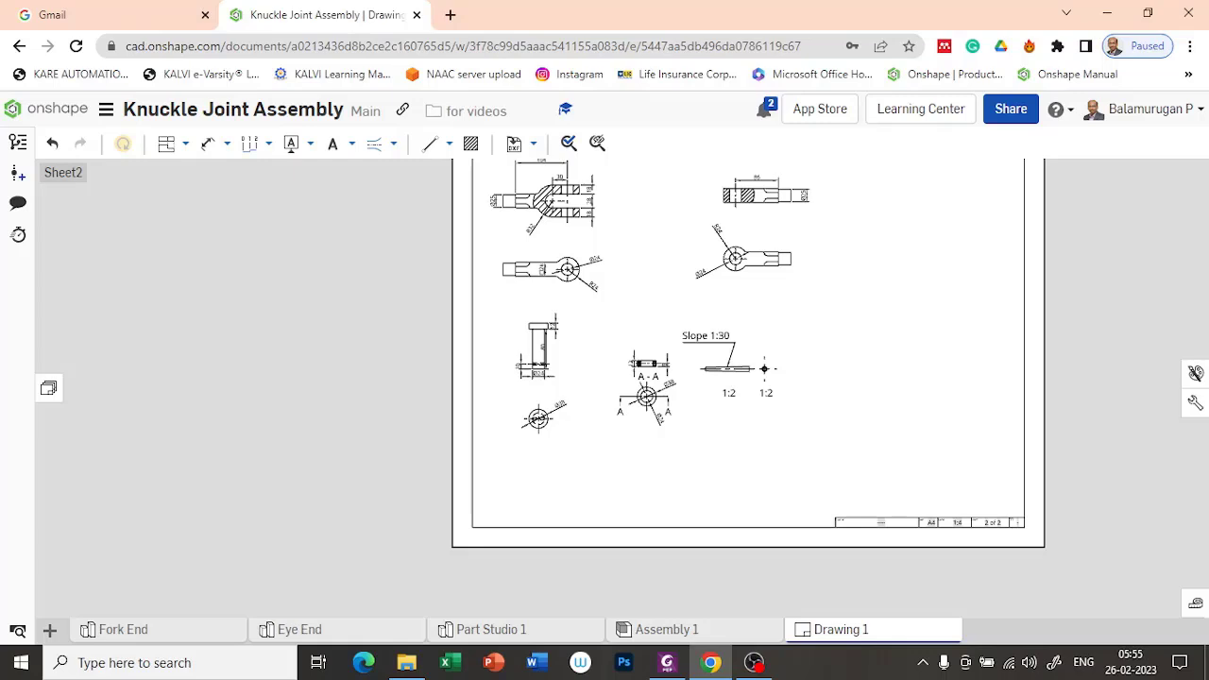
pyautogui.hotkey('alt', 'Tab')
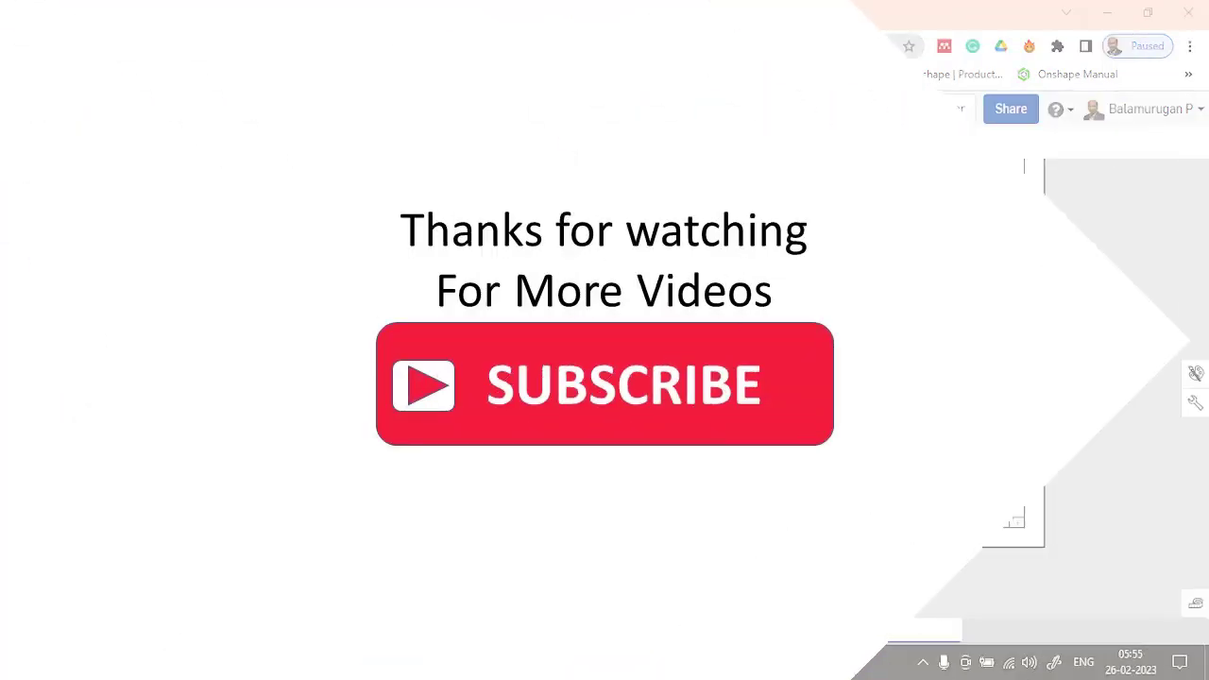